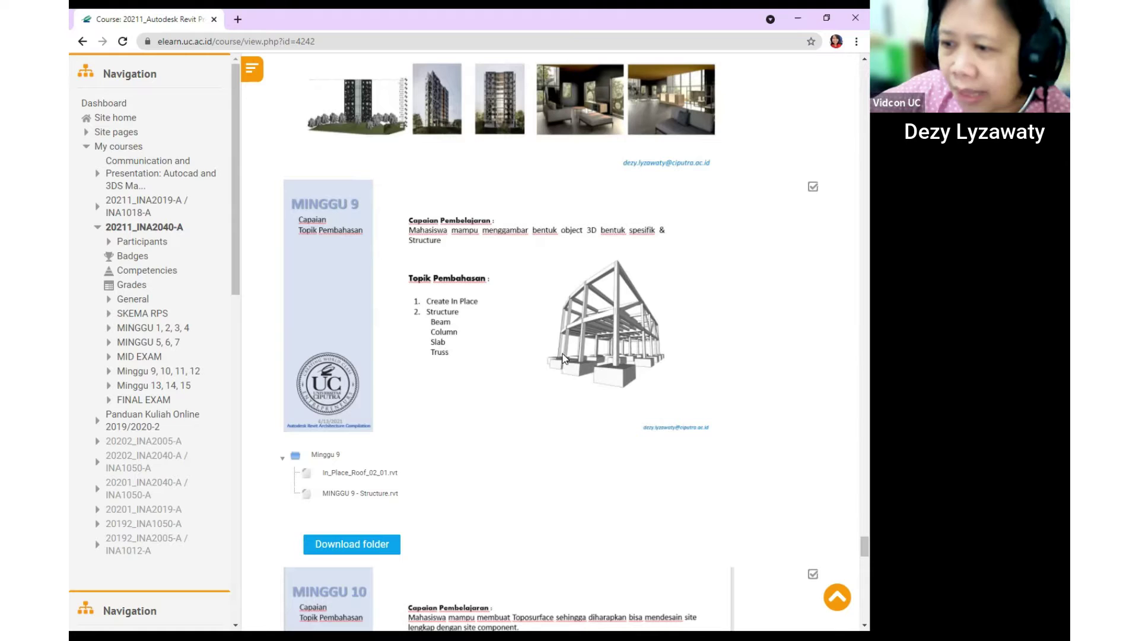
Review the Minggu 9 learning outcomes, Create In Place and Structure topics, and attached Revit files on the course page.
{"action": "scroll", "coordinate": [518, 413], "scroll_direction": "down", "scroll_amount": 1}
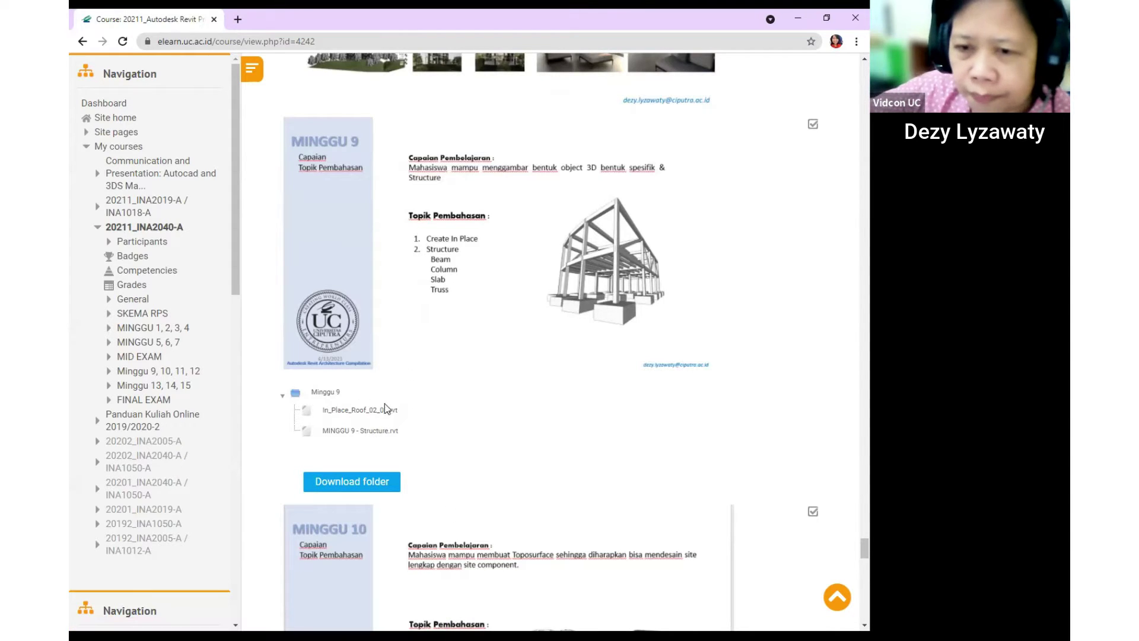
{"action": "scroll", "coordinate": [406, 384], "scroll_direction": "up", "scroll_amount": 2}
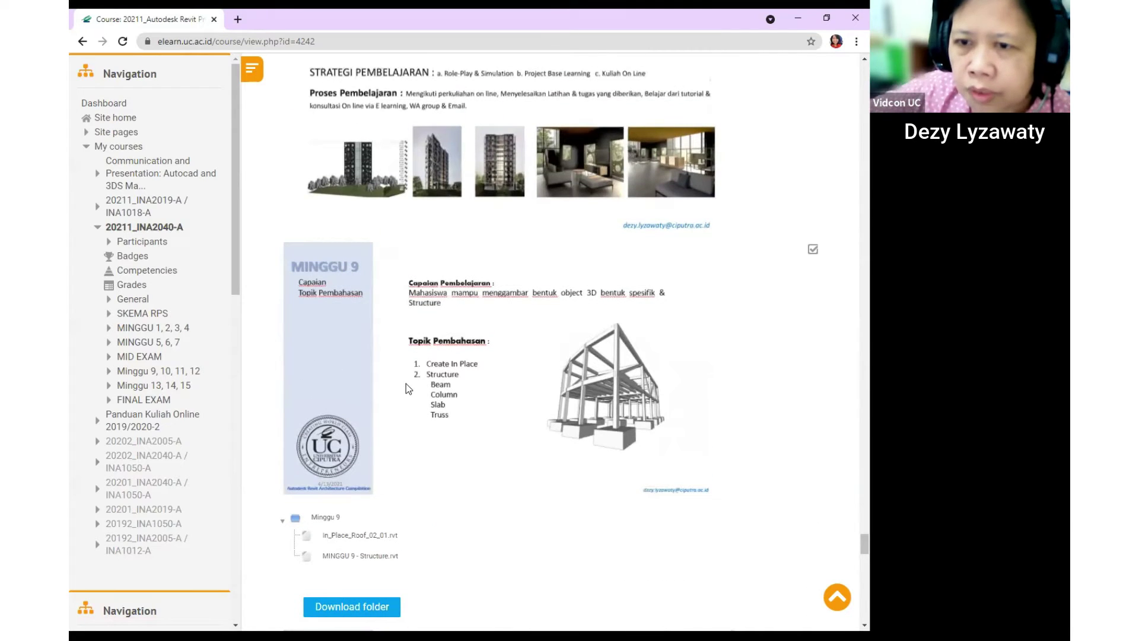
{"action": "scroll", "coordinate": [406, 386], "scroll_direction": "down", "scroll_amount": 1}
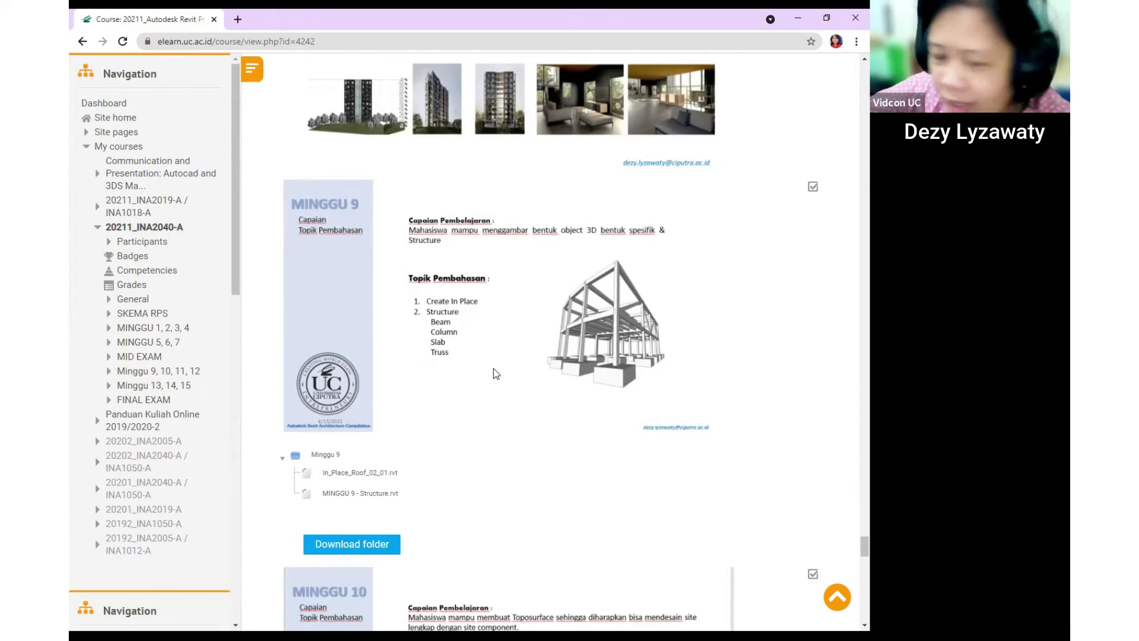
{"action": "scroll", "coordinate": [493, 365], "scroll_direction": "down", "scroll_amount": 1}
{"action": "scroll", "coordinate": [500, 342], "scroll_direction": "up", "scroll_amount": 2}
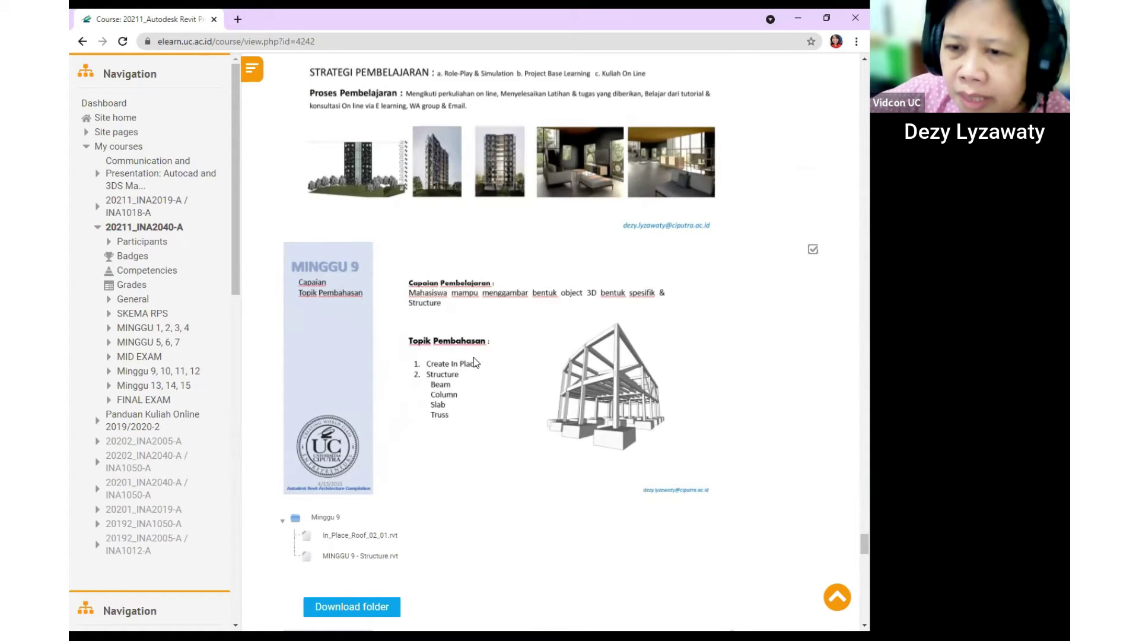
{"action": "scroll", "coordinate": [478, 356], "scroll_direction": "down", "scroll_amount": 1}
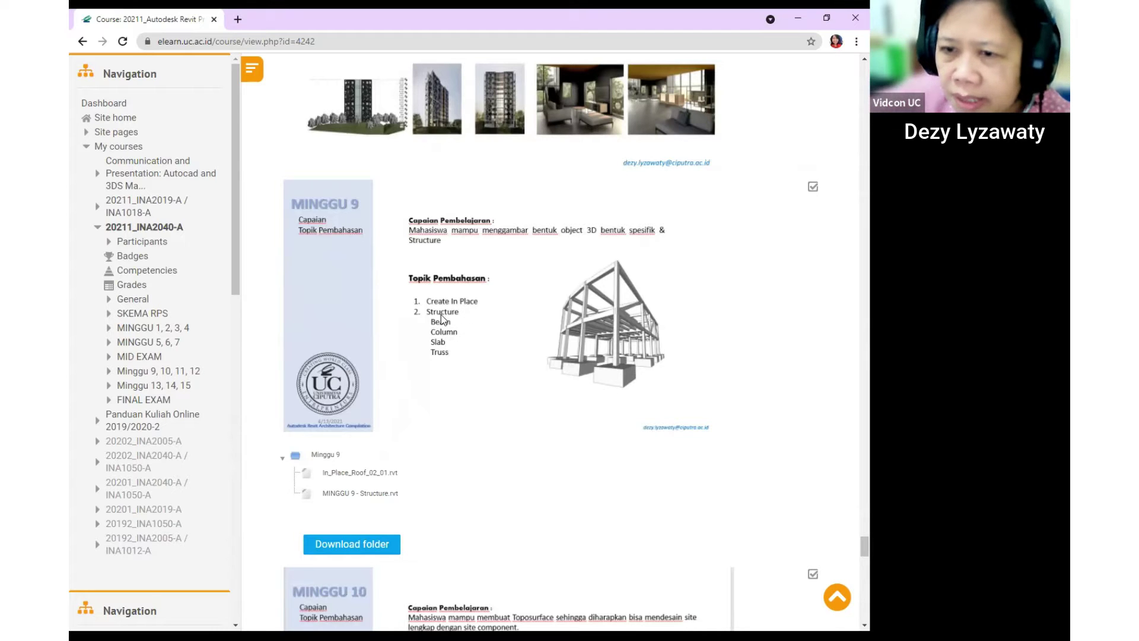
{"action": "scroll", "coordinate": [605, 352], "scroll_direction": "down", "scroll_amount": 1}
{"action": "scroll", "coordinate": [604, 352], "scroll_direction": "down", "scroll_amount": 1}
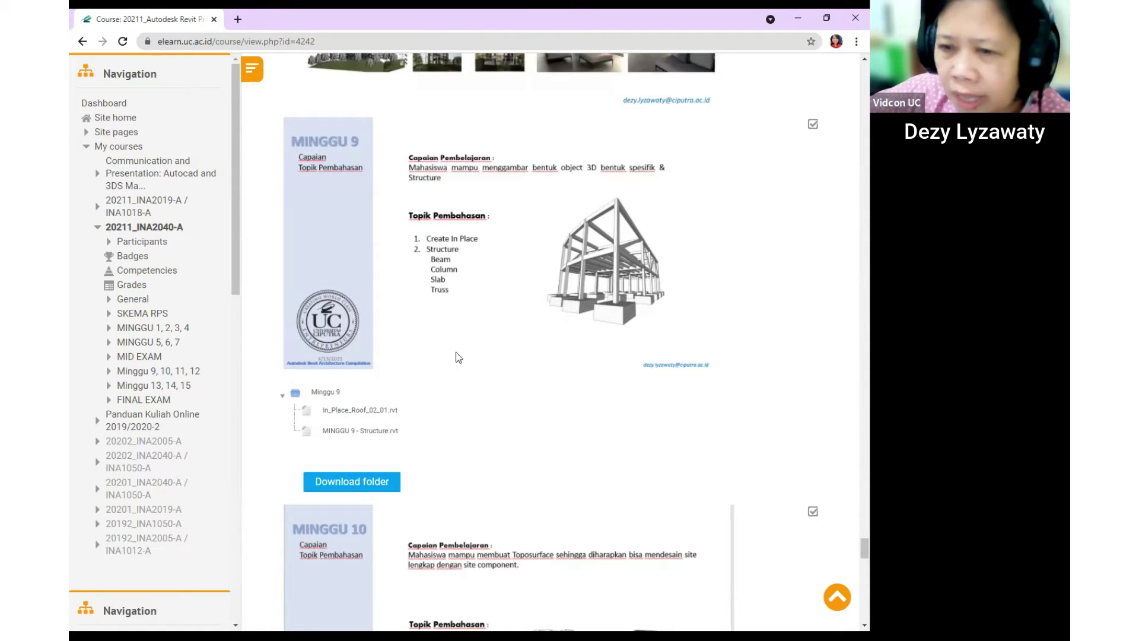
{"action": "scroll", "coordinate": [478, 335], "scroll_direction": "up", "scroll_amount": 2}
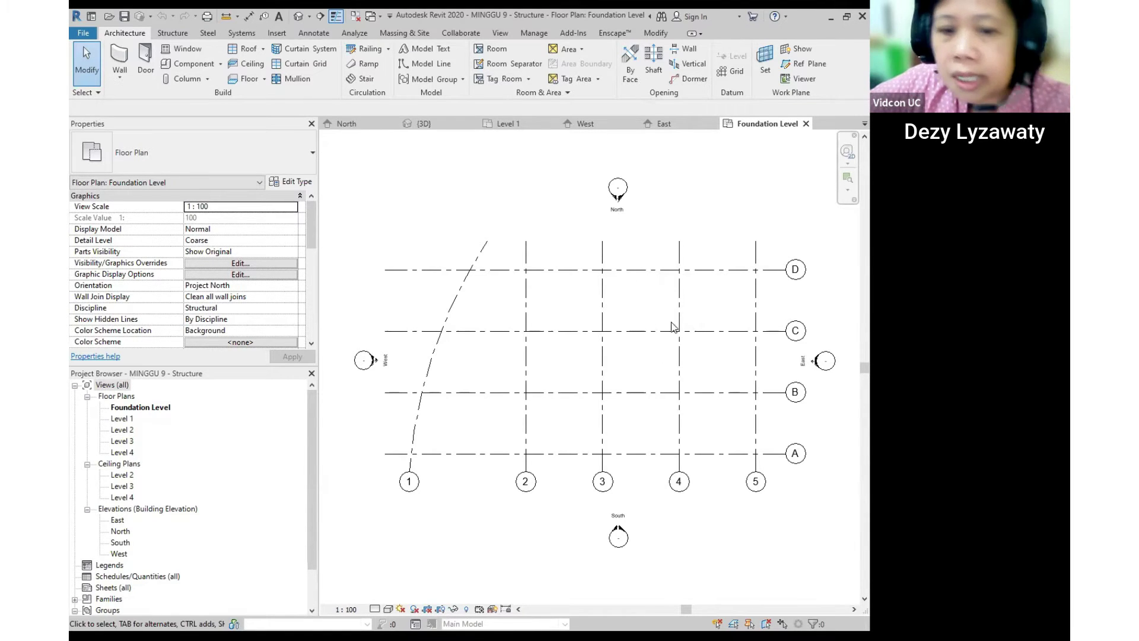
{"action": "scroll", "coordinate": [603, 312], "scroll_direction": "down", "scroll_amount": 3}
{"action": "scroll", "coordinate": [620, 379], "scroll_direction": "up", "scroll_amount": 2}
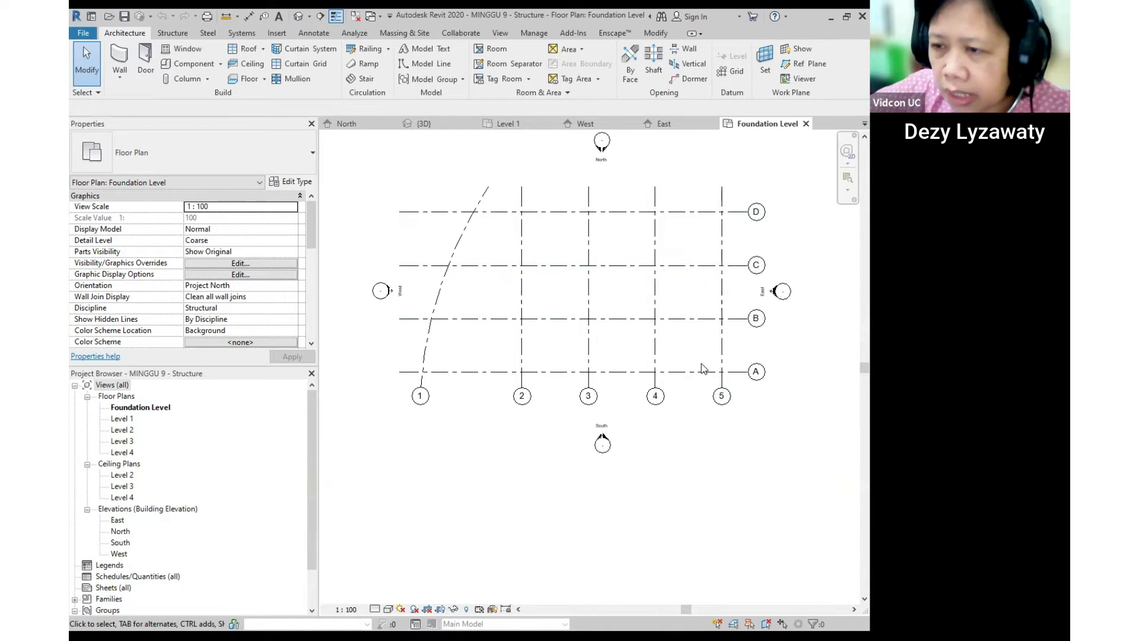
{"action": "scroll", "coordinate": [699, 340], "scroll_direction": "up", "scroll_amount": 1}
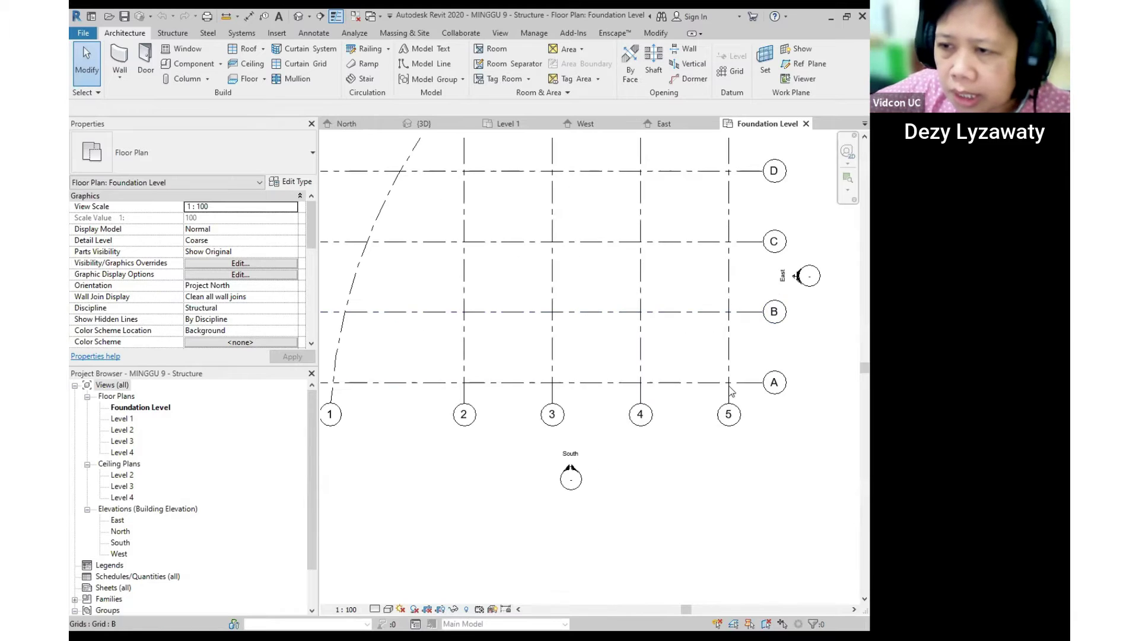
{"action": "scroll", "coordinate": [730, 383], "scroll_direction": "down", "scroll_amount": 1}
{"action": "middle_click_drag", "start_coordinate": [729, 396], "coordinate": [719, 418]}
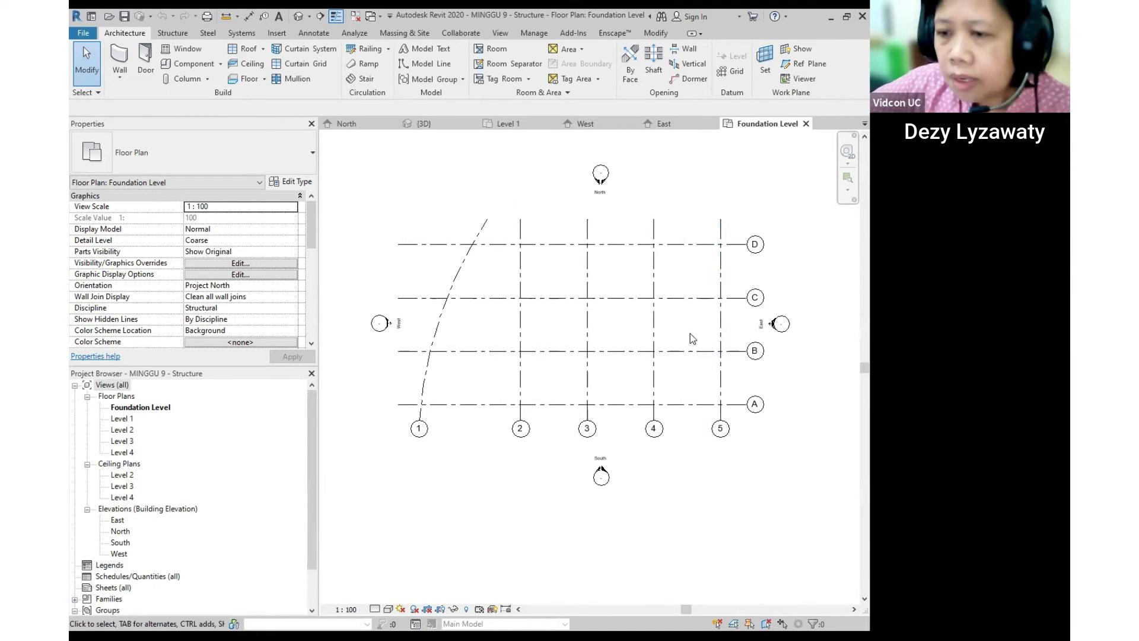
Open the South elevation and extend the lower ends of the aligned grid lines below the Foundation Level.
{"action": "double_click", "coordinate": [120, 542]}
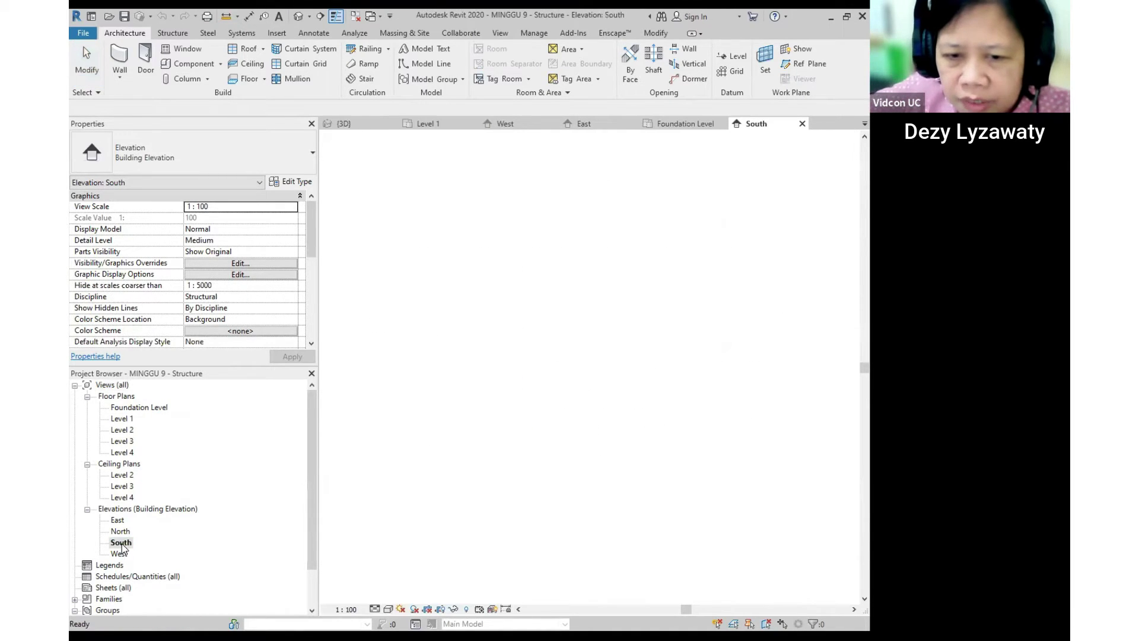
{"action": "middle_click_drag", "start_coordinate": [697, 265], "coordinate": [697, 245]}
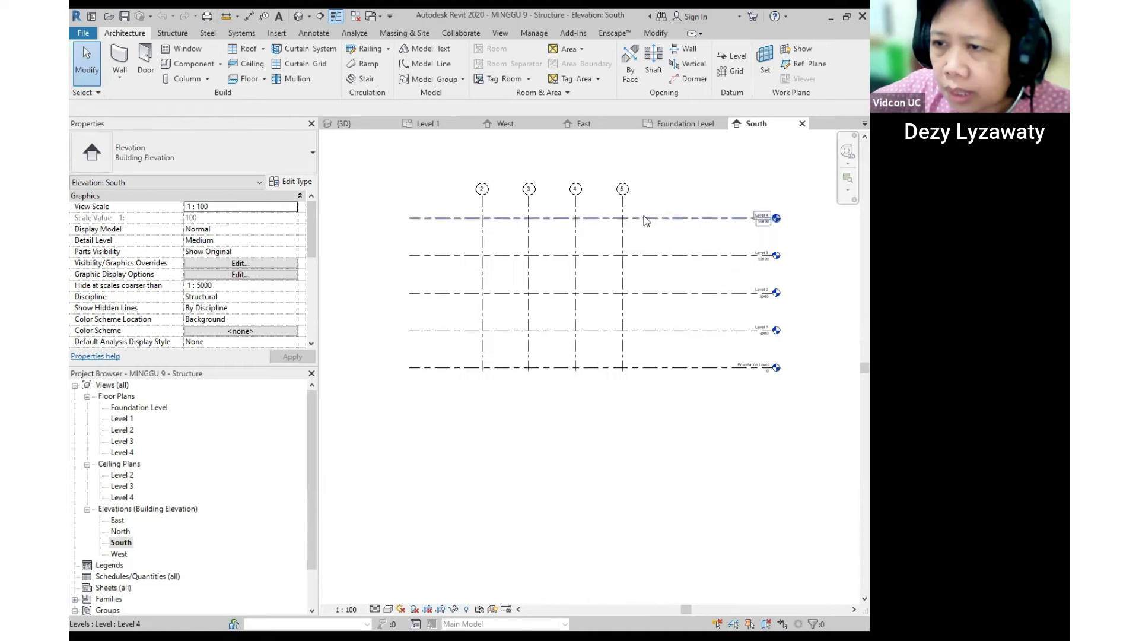
{"action": "left_click", "coordinate": [623, 219]}
{"action": "left_click_drag", "start_coordinate": [622, 371], "coordinate": [622, 416]}
{"action": "left_click", "coordinate": [683, 435]}
Examine the level names and heights from the Foundation Level upward in the South elevation.
{"action": "scroll", "coordinate": [746, 406], "scroll_direction": "up", "scroll_amount": 1}
{"action": "scroll", "coordinate": [772, 366], "scroll_direction": "up", "scroll_amount": 2}
{"action": "scroll", "coordinate": [735, 341], "scroll_direction": "up", "scroll_amount": 2}
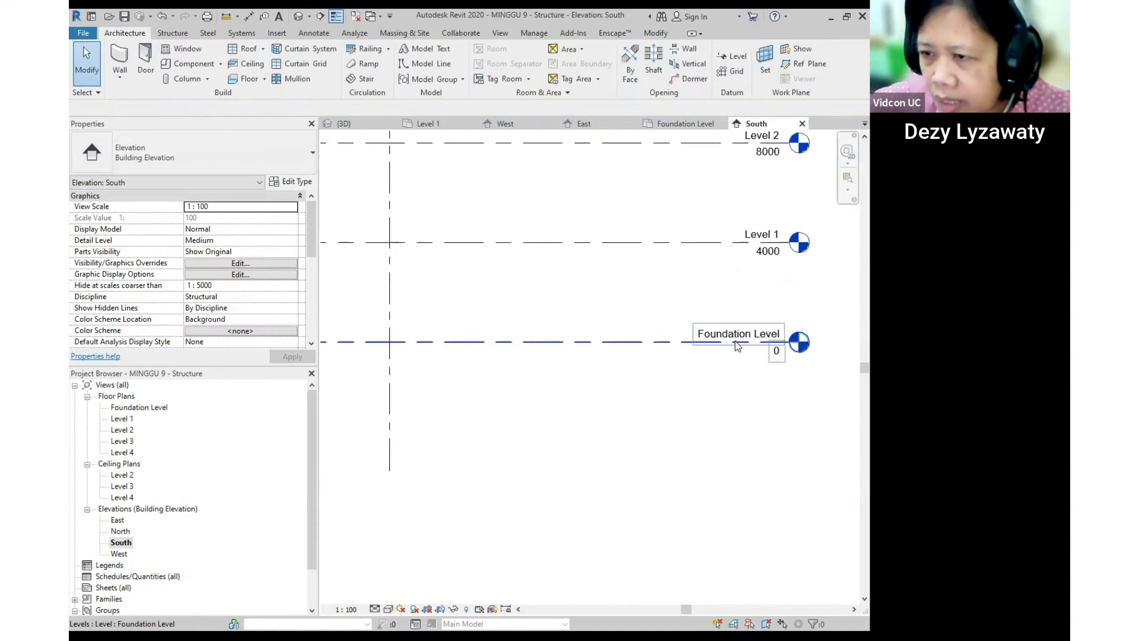
{"action": "middle_click_drag", "start_coordinate": [735, 340], "coordinate": [640, 481]}
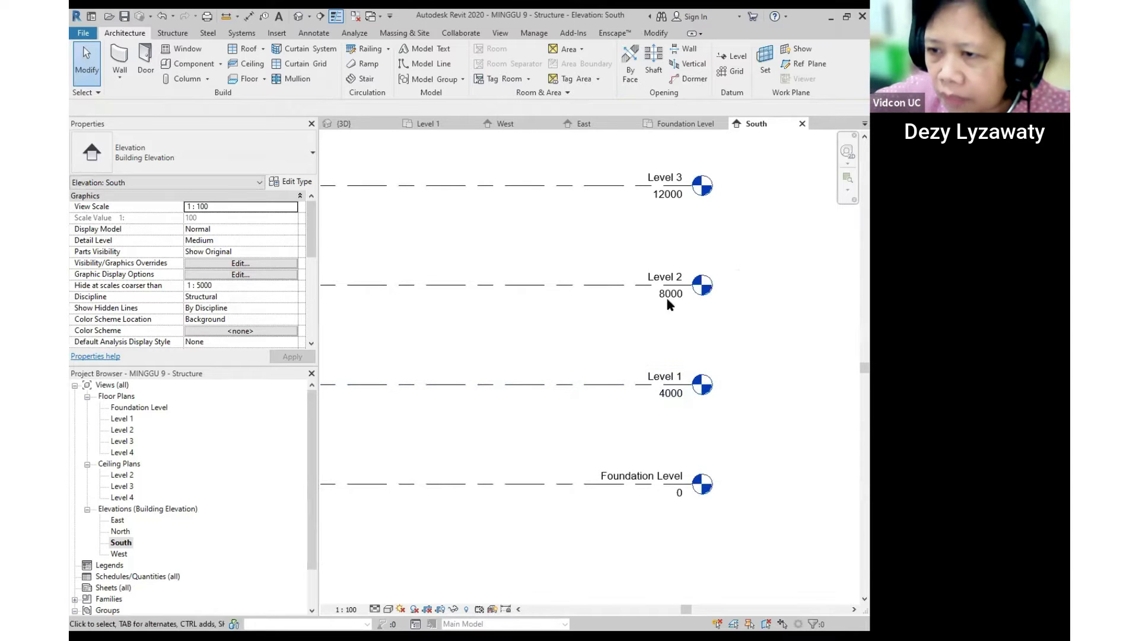
{"action": "scroll", "coordinate": [672, 285], "scroll_direction": "down", "scroll_amount": 2}
{"action": "middle_click_drag", "start_coordinate": [682, 196], "coordinate": [790, 232]}
{"action": "scroll", "coordinate": [762, 219], "scroll_direction": "down", "scroll_amount": 1}
Set the default non-plan view symbols of grid 5's 6.5mm Bubble type to Bottom and apply the change.
{"action": "left_click", "coordinate": [608, 229]}
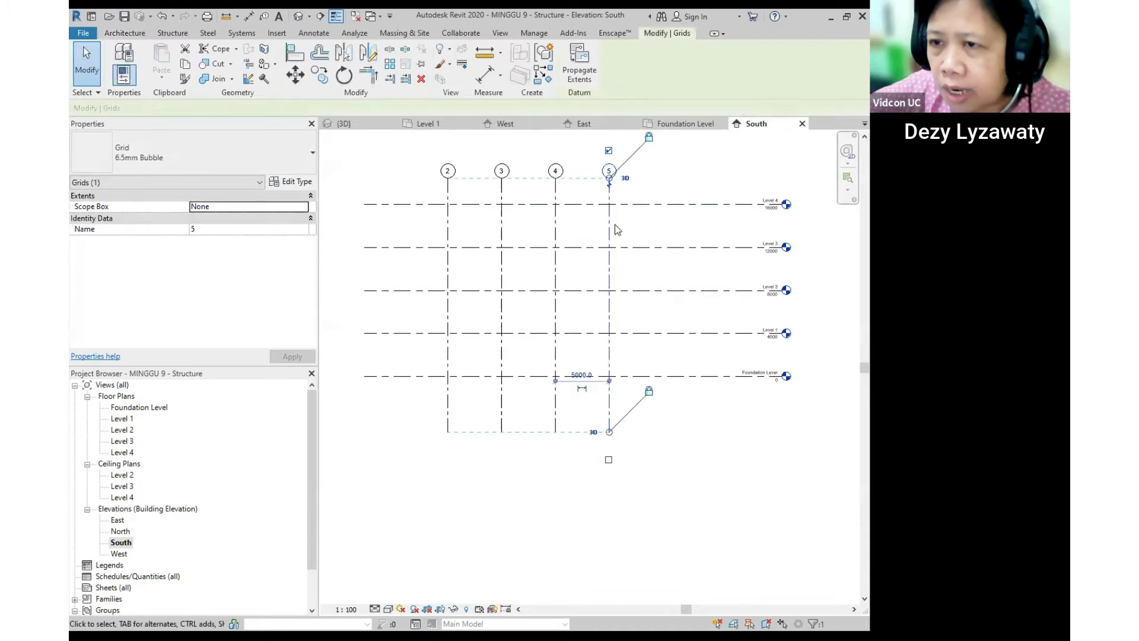
{"action": "left_click", "coordinate": [637, 226]}
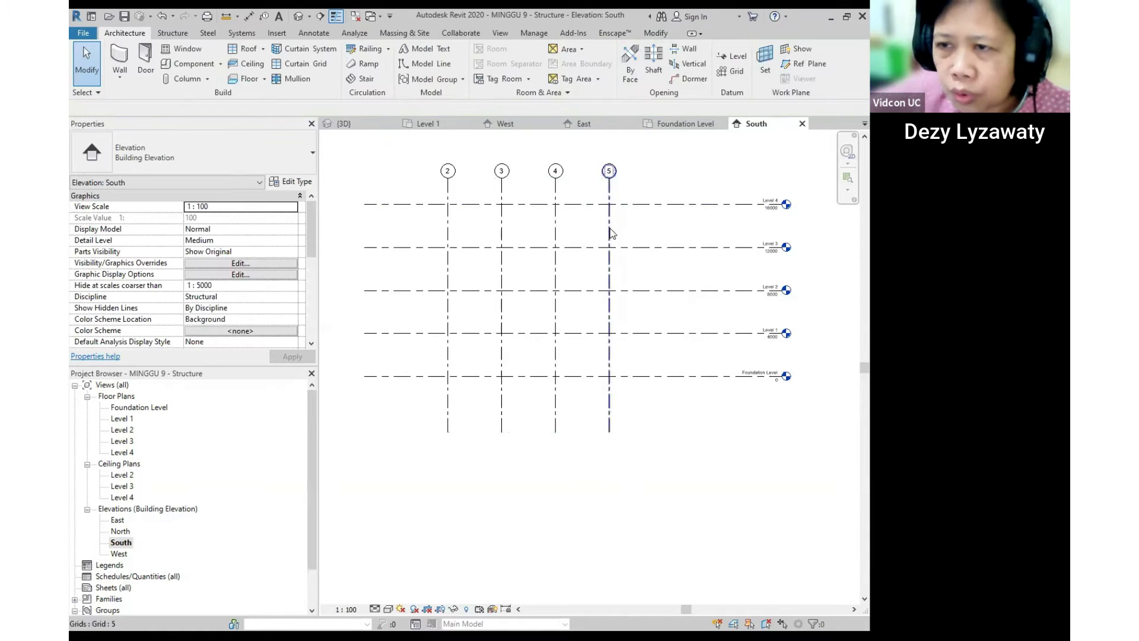
{"action": "left_click", "coordinate": [610, 229]}
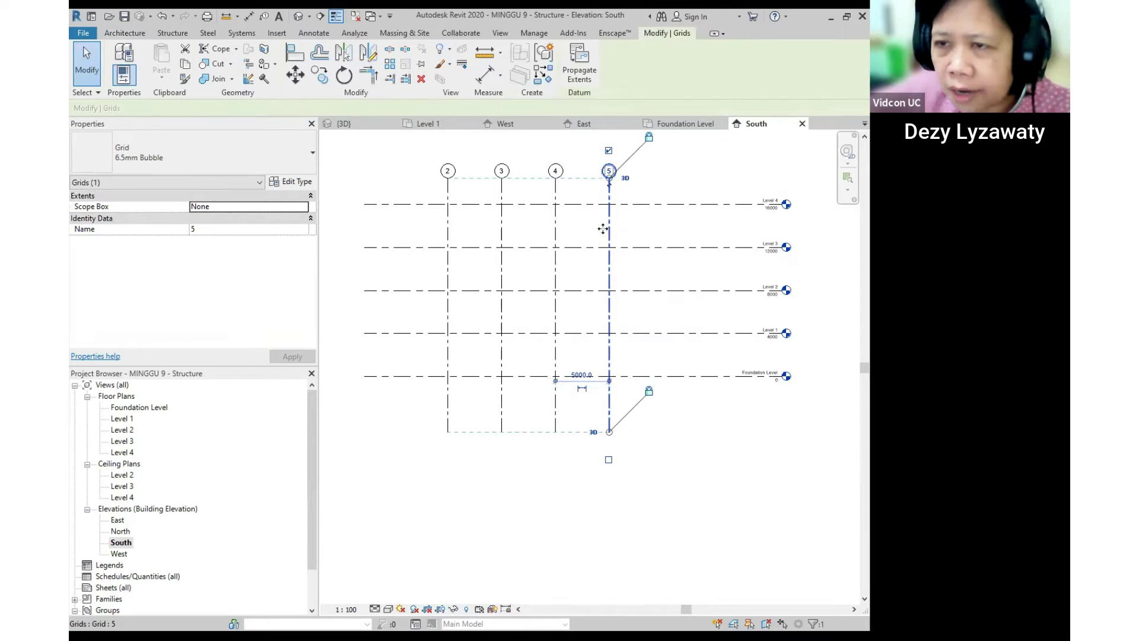
{"action": "left_click", "coordinate": [301, 184]}
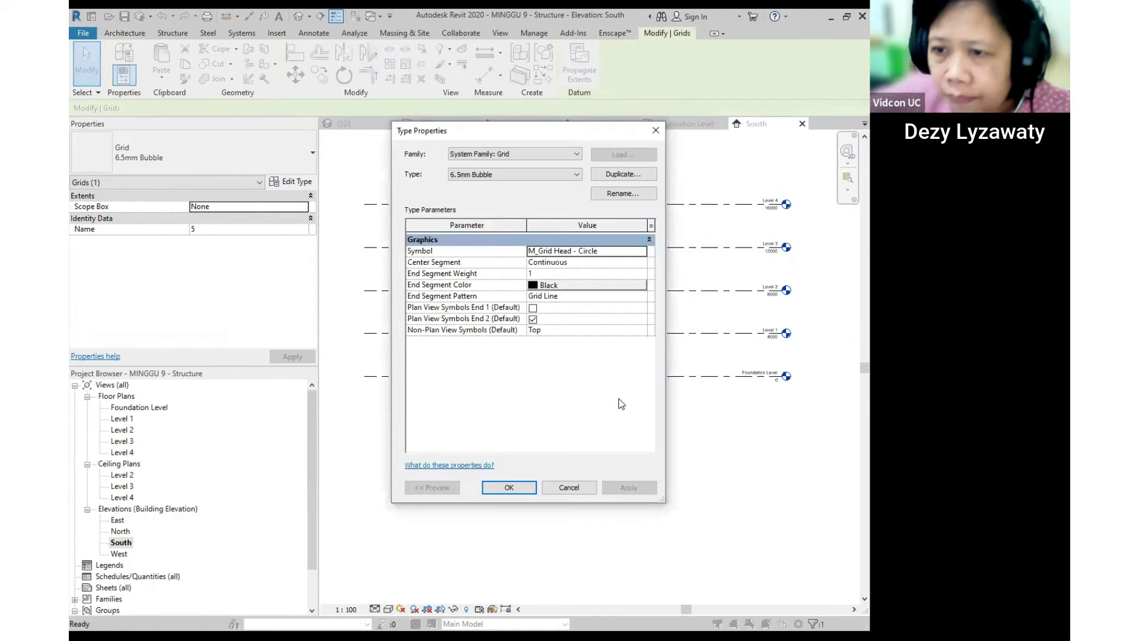
{"action": "left_click", "coordinate": [646, 330]}
{"action": "left_click", "coordinate": [646, 330]}
{"action": "left_click", "coordinate": [549, 351]}
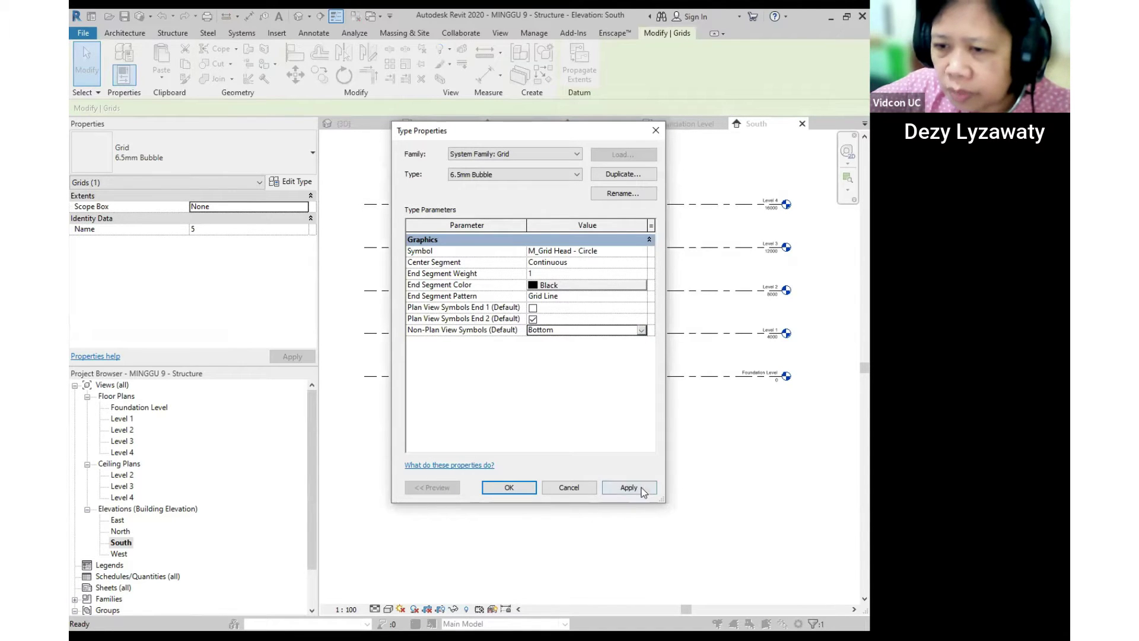
{"action": "left_click", "coordinate": [630, 487]}
{"action": "left_click", "coordinate": [521, 489]}
Stretch the lower ends of the grid lines so their bubbles sit further below the Foundation Level.
{"action": "middle_click_drag", "start_coordinate": [661, 386], "coordinate": [641, 309]}
{"action": "left_click", "coordinate": [639, 317]}
{"action": "left_click", "coordinate": [591, 361]}
{"action": "left_click_drag", "start_coordinate": [592, 361], "coordinate": [659, 386]}
{"action": "left_click", "coordinate": [656, 371]}
{"action": "middle_click_drag", "start_coordinate": [656, 371], "coordinate": [666, 419]}
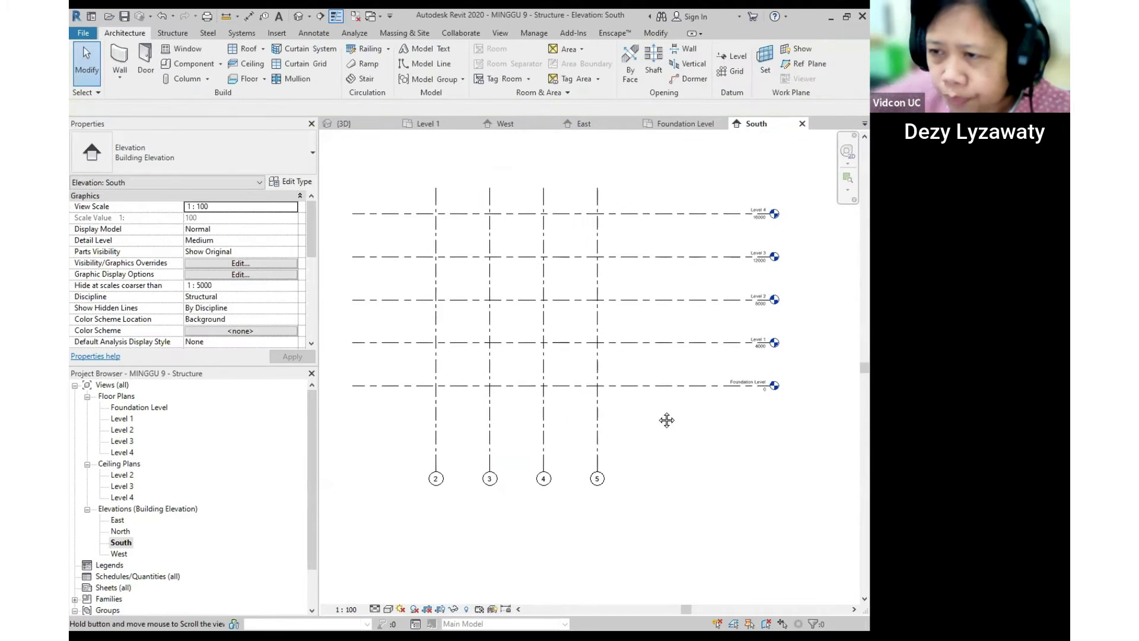
{"action": "scroll", "coordinate": [658, 388], "scroll_direction": "up", "scroll_amount": 1}
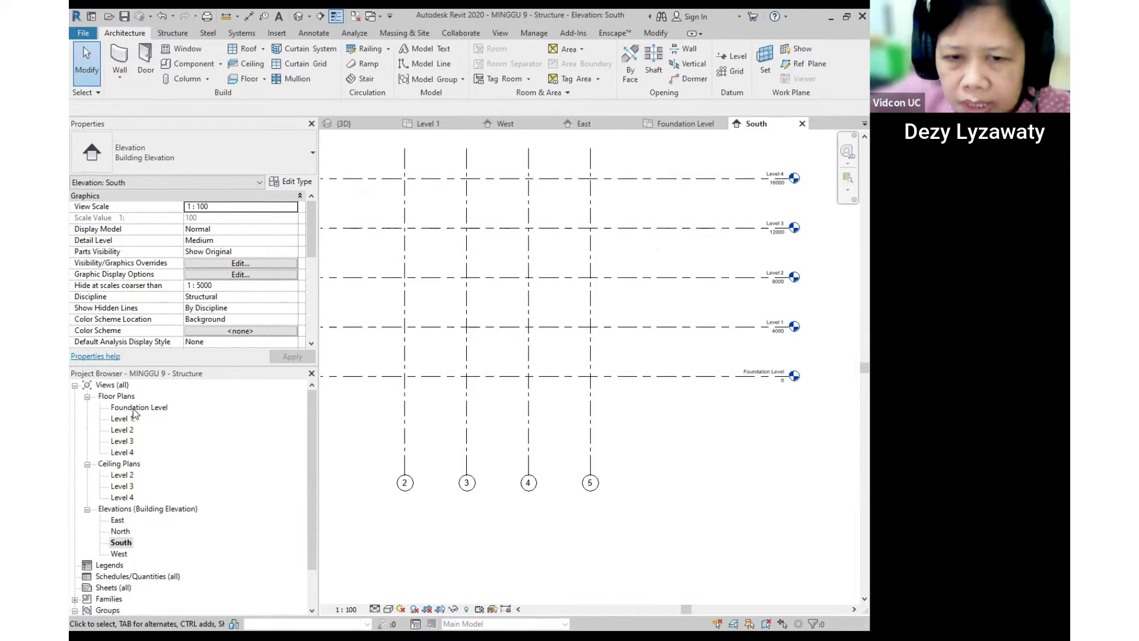
Open the Level 1 floor plan and bring its full grid into view.
{"action": "key", "text": "ctrl"}
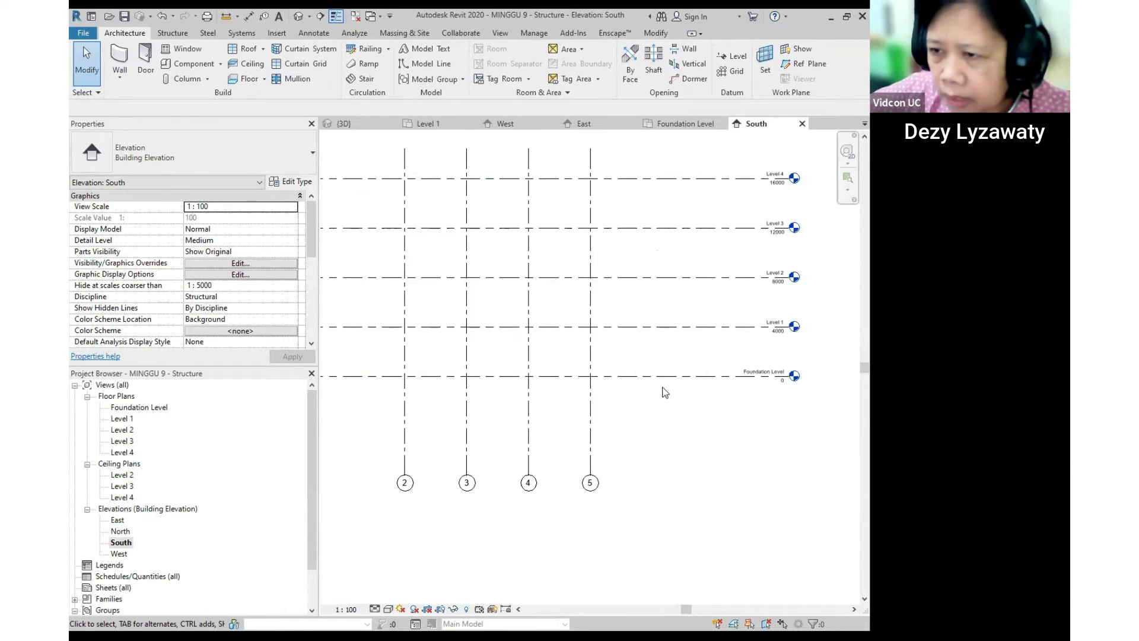
{"action": "key", "text": "ctrl"}
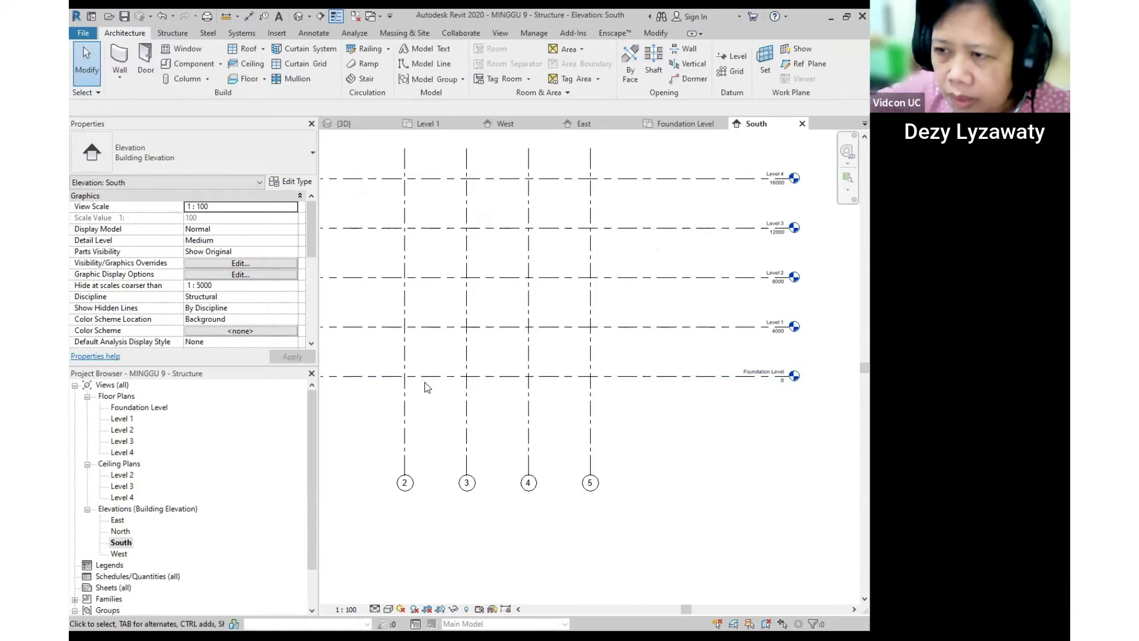
{"action": "double_click", "coordinate": [126, 420]}
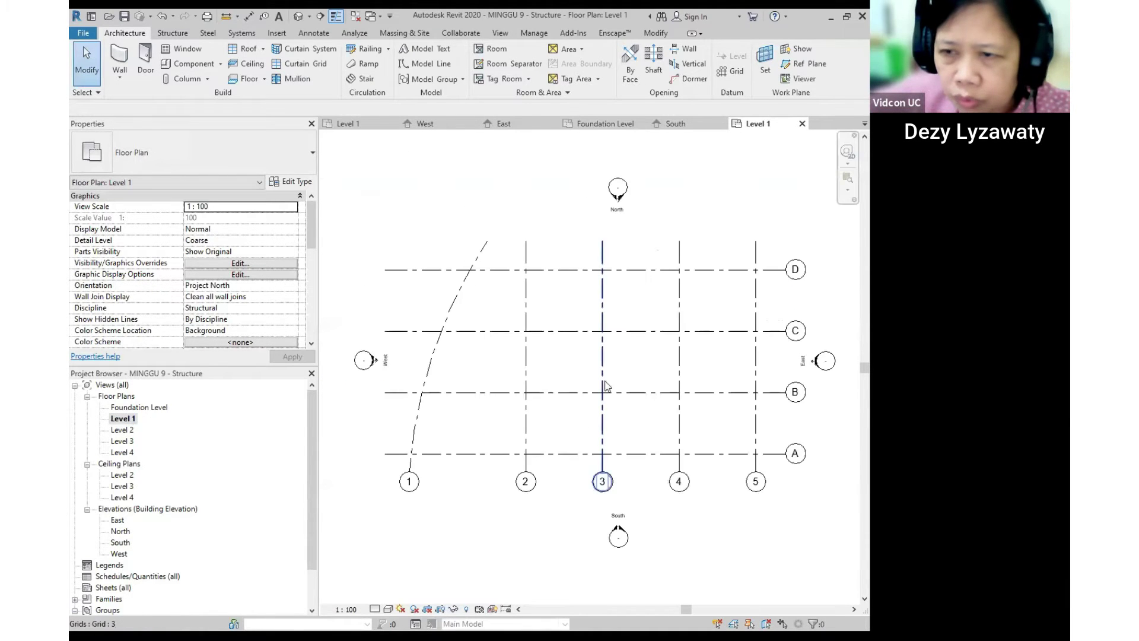
{"action": "scroll", "coordinate": [540, 360], "scroll_direction": "up", "scroll_amount": 3}
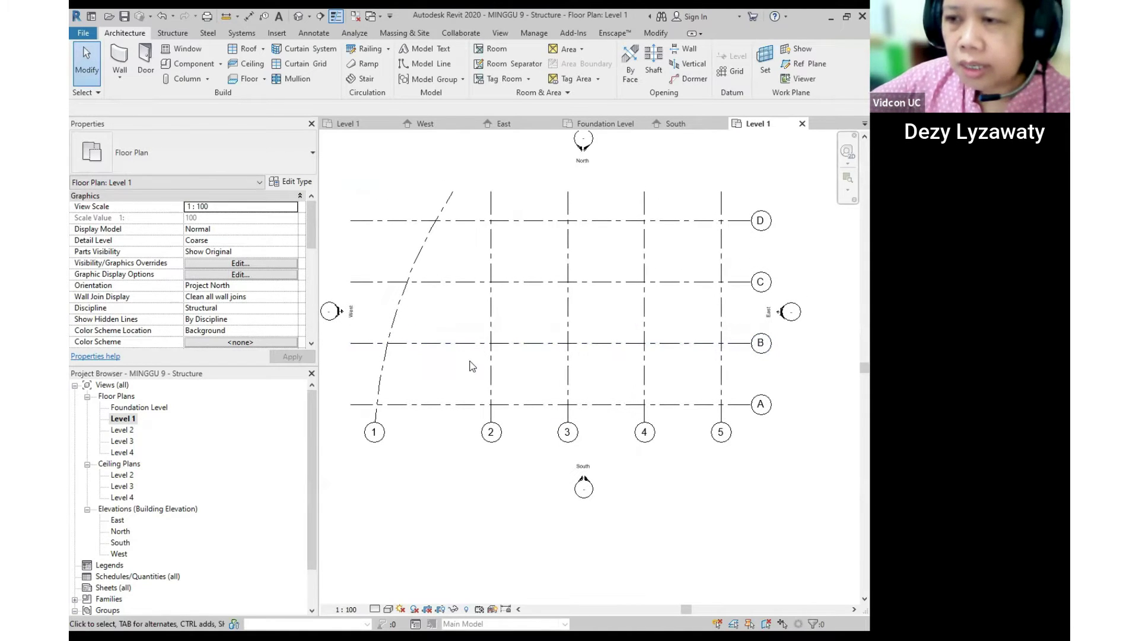
{"action": "mouse_move", "coordinate": [537, 338]}
{"action": "middle_mouse_down"}
{"action": "mouse_move", "coordinate": [549, 336]}
{"action": "mouse_move", "coordinate": [540, 335]}
{"action": "middle_mouse_up"}
{"action": "left_click", "coordinate": [542, 318]}
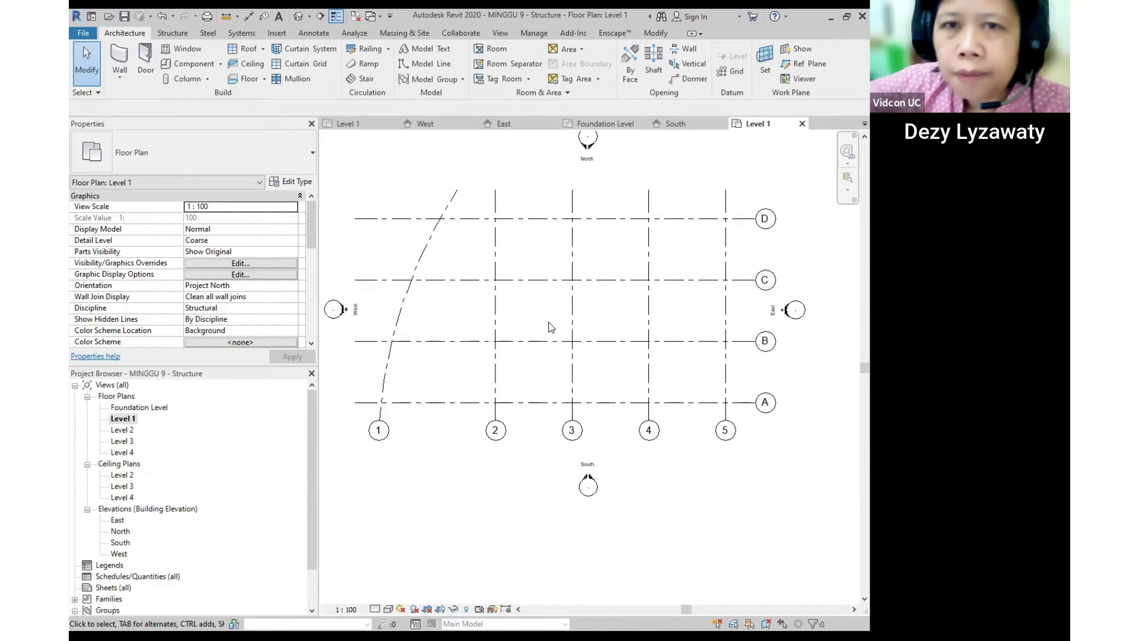
Start placing a vertical structural column using the UC-Universal Column-Column type 305x305x97UC.
{"action": "left_click", "coordinate": [173, 34]}
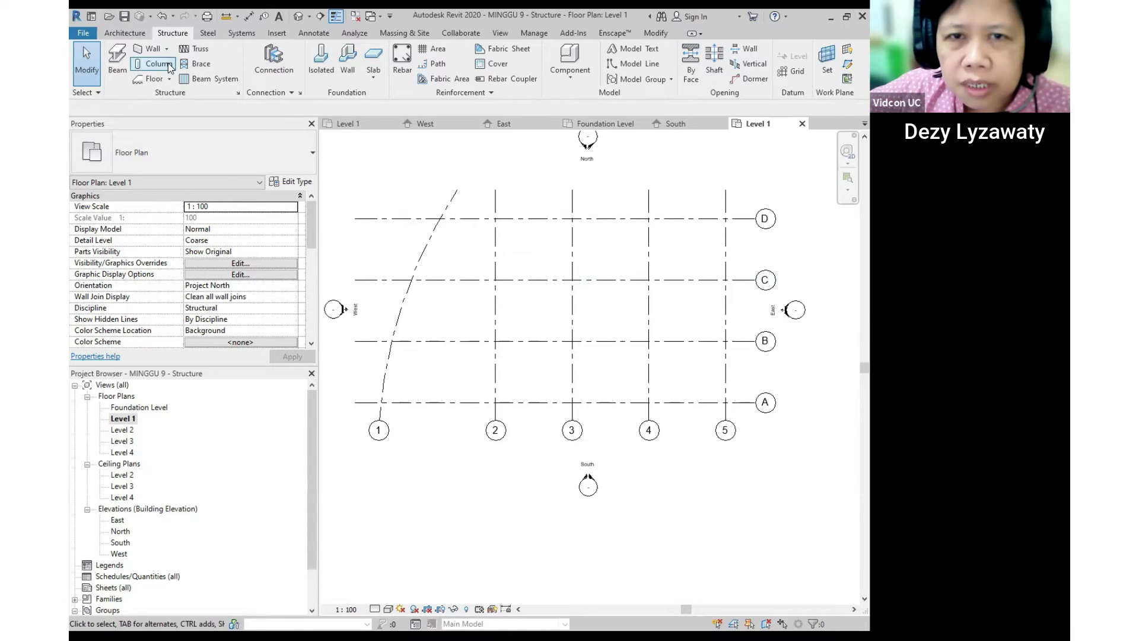
{"action": "left_click", "coordinate": [169, 63]}
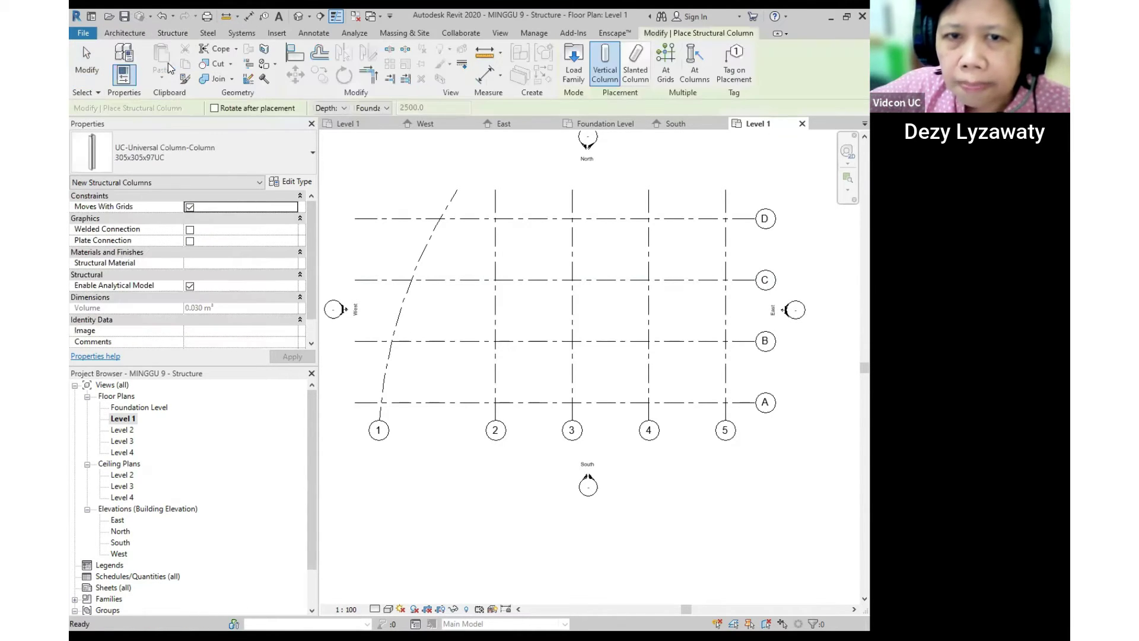
{"action": "left_click", "coordinate": [258, 152]}
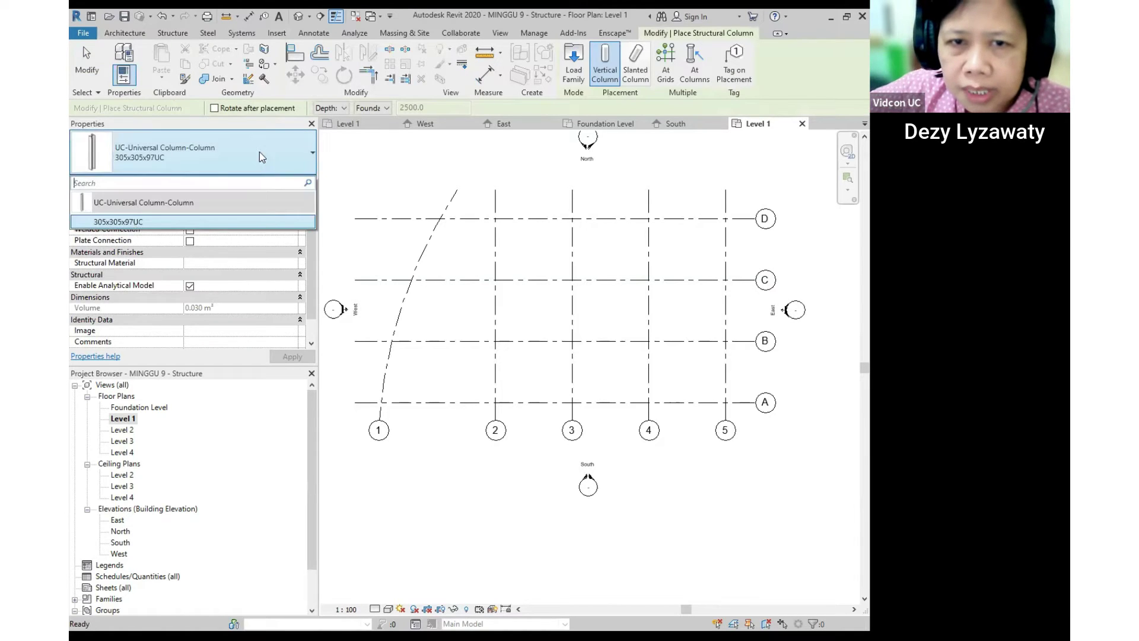
{"action": "left_click", "coordinate": [136, 223]}
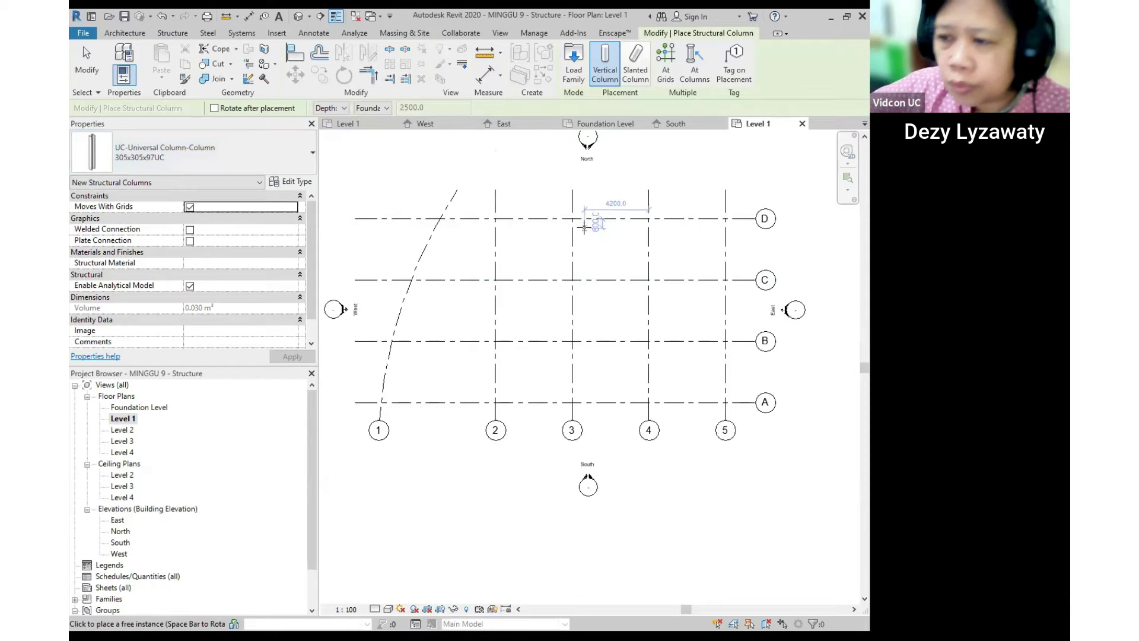
Start loading a column family and browse to the Autodesk RAC 2016 > Libraries > US Metric folder.
{"action": "left_click", "coordinate": [575, 70]}
{"action": "left_click", "coordinate": [597, 198]}
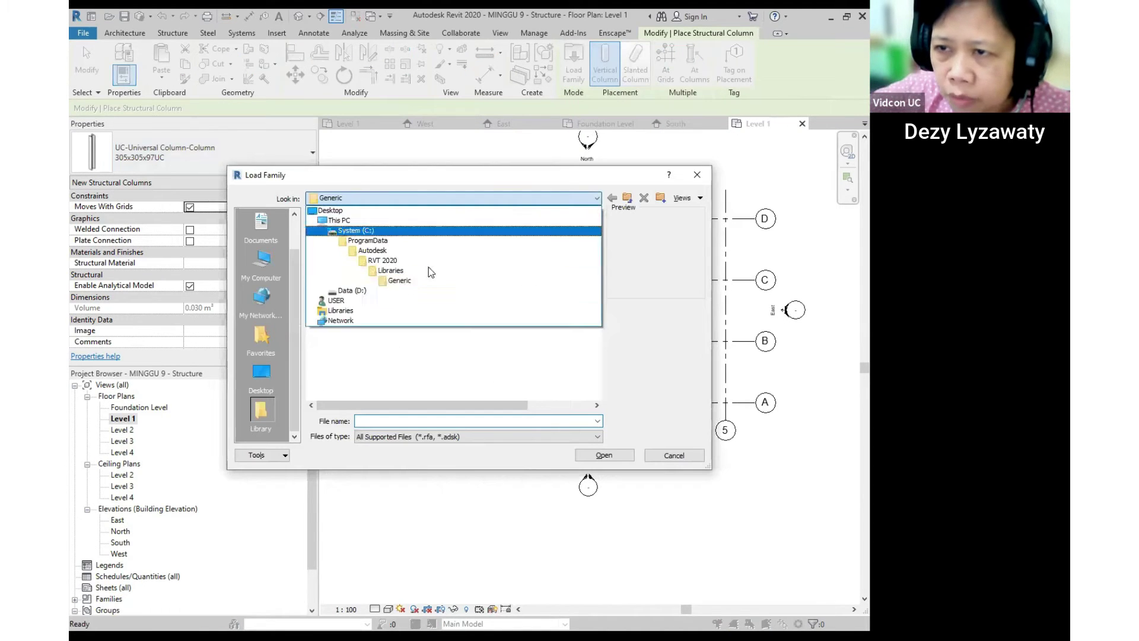
{"action": "left_click", "coordinate": [387, 261]}
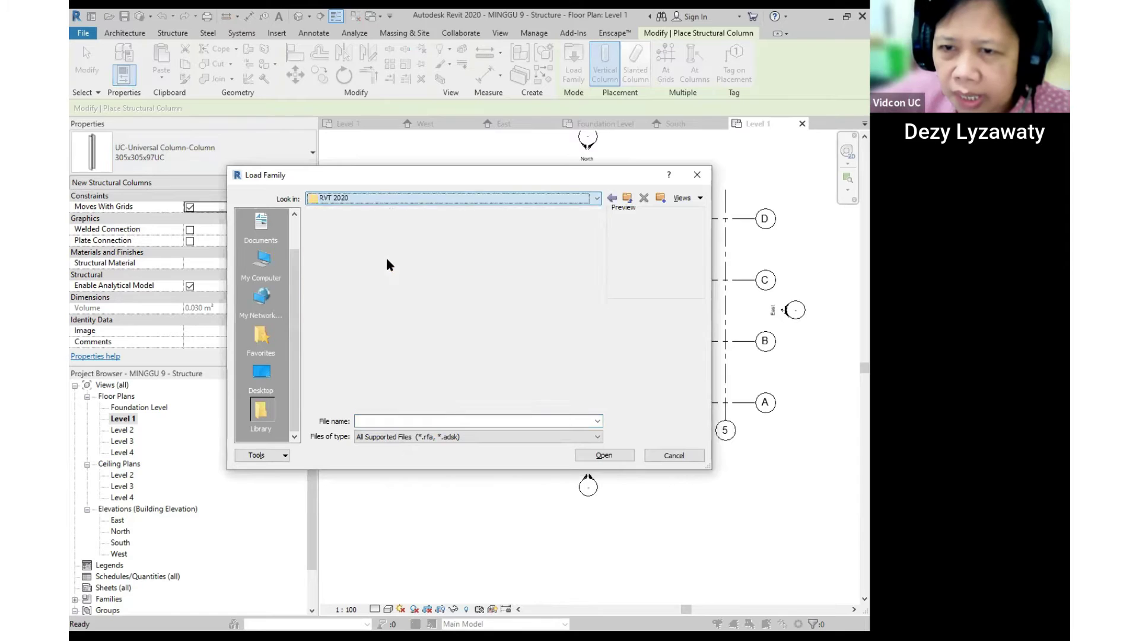
{"action": "left_click", "coordinate": [596, 198]}
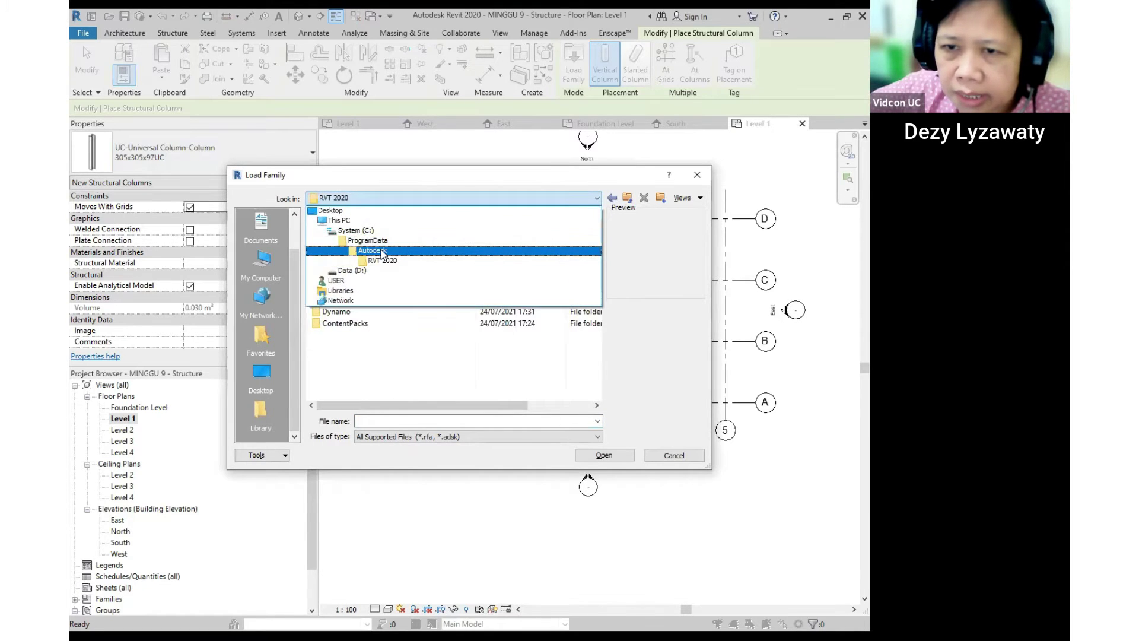
{"action": "left_click", "coordinate": [410, 251]}
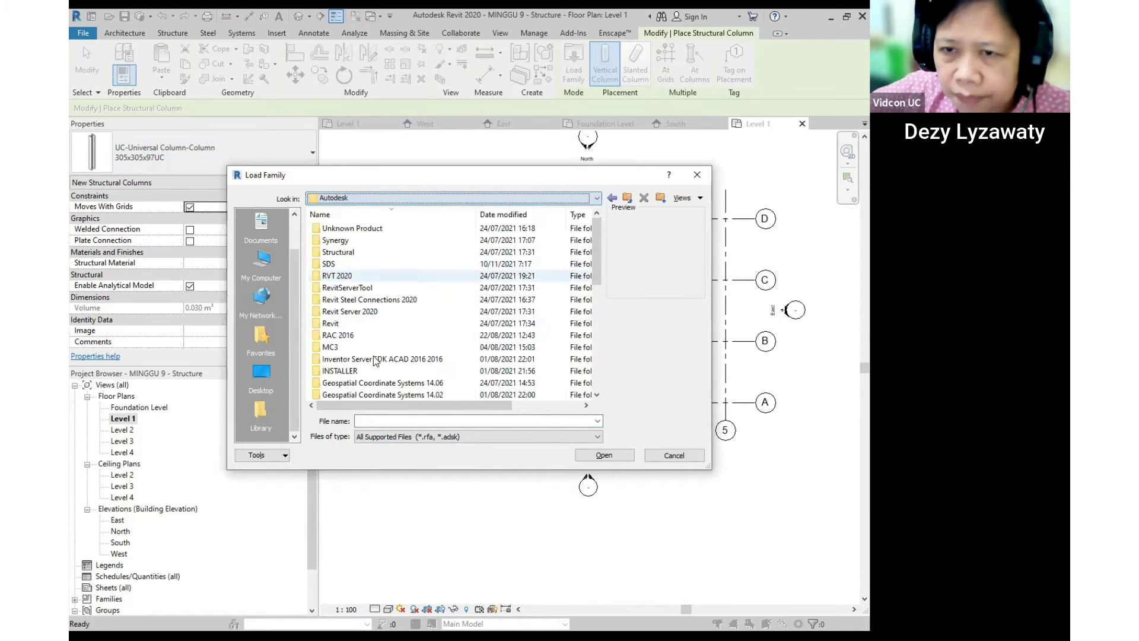
{"action": "double_click", "coordinate": [332, 336]}
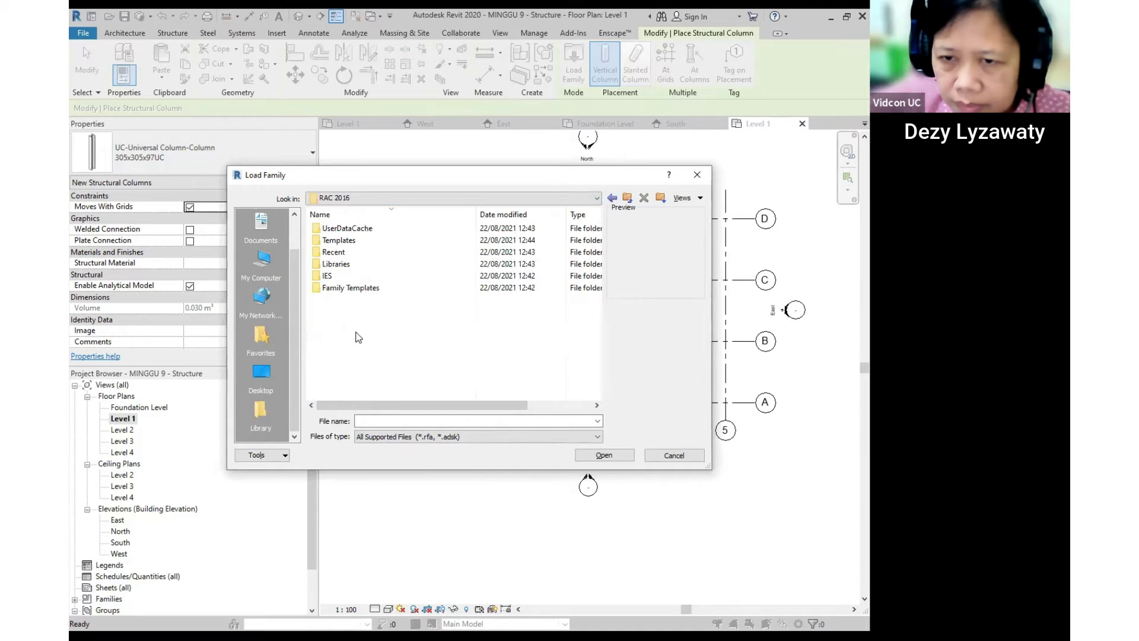
{"action": "double_click", "coordinate": [335, 264]}
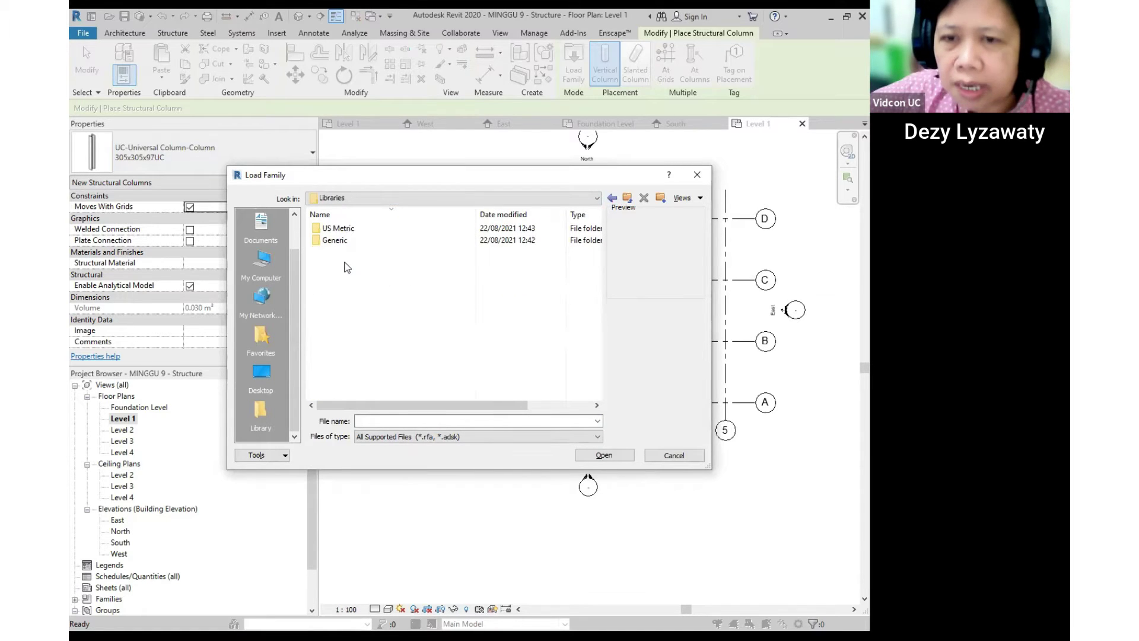
{"action": "left_click", "coordinate": [351, 232]}
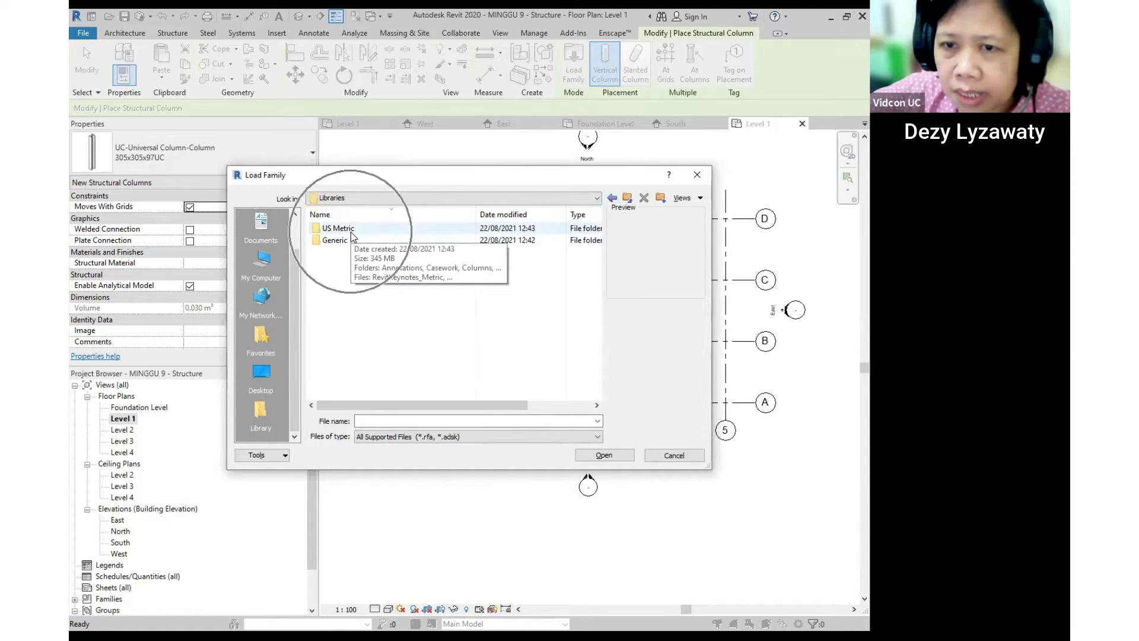
{"action": "double_click", "coordinate": [351, 231]}
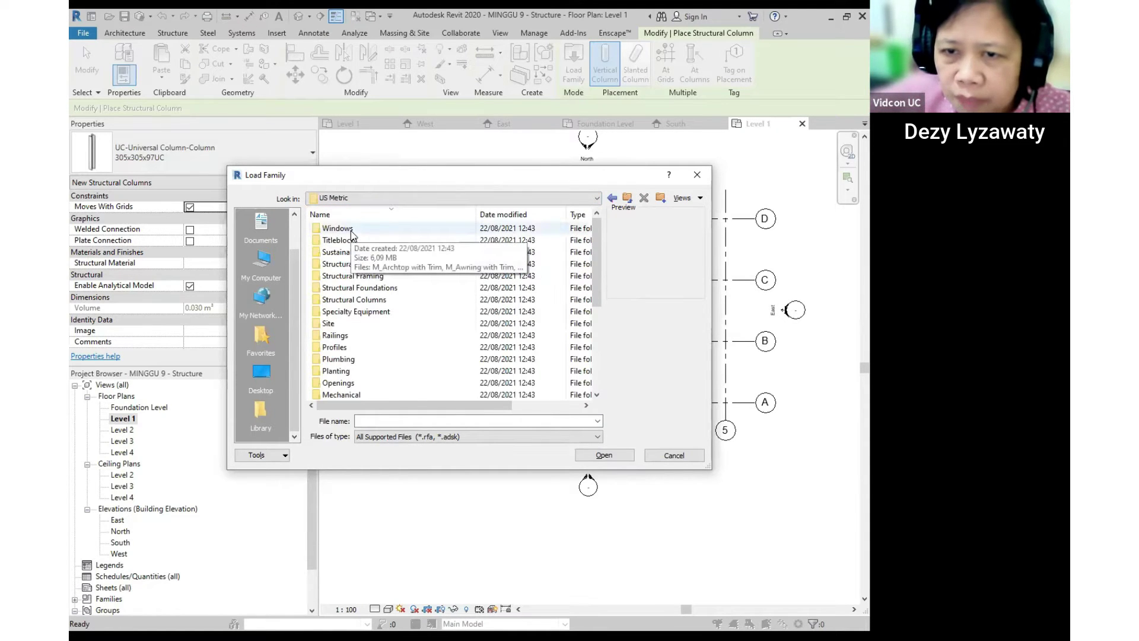
Go into the Structural Columns folder and preview the M_Precast-Rectangular Column family in its Precast Concrete subfolder.
{"action": "scroll", "coordinate": [356, 249], "scroll_direction": "down", "scroll_amount": 1}
{"action": "scroll", "coordinate": [430, 279], "scroll_direction": "up", "scroll_amount": 1}
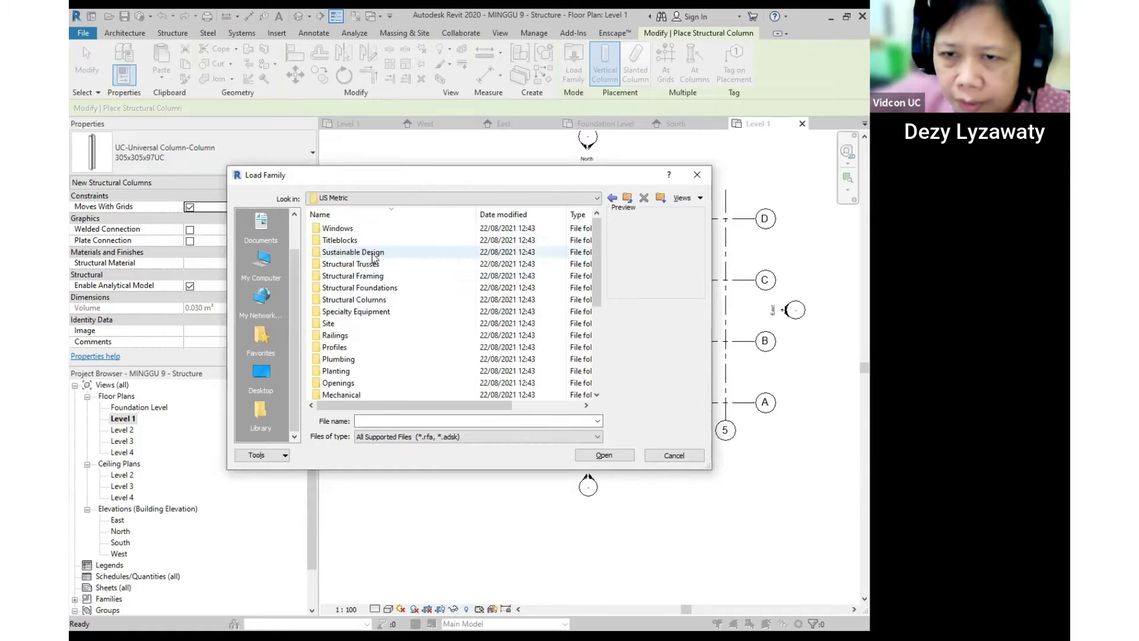
{"action": "double_click", "coordinate": [375, 304]}
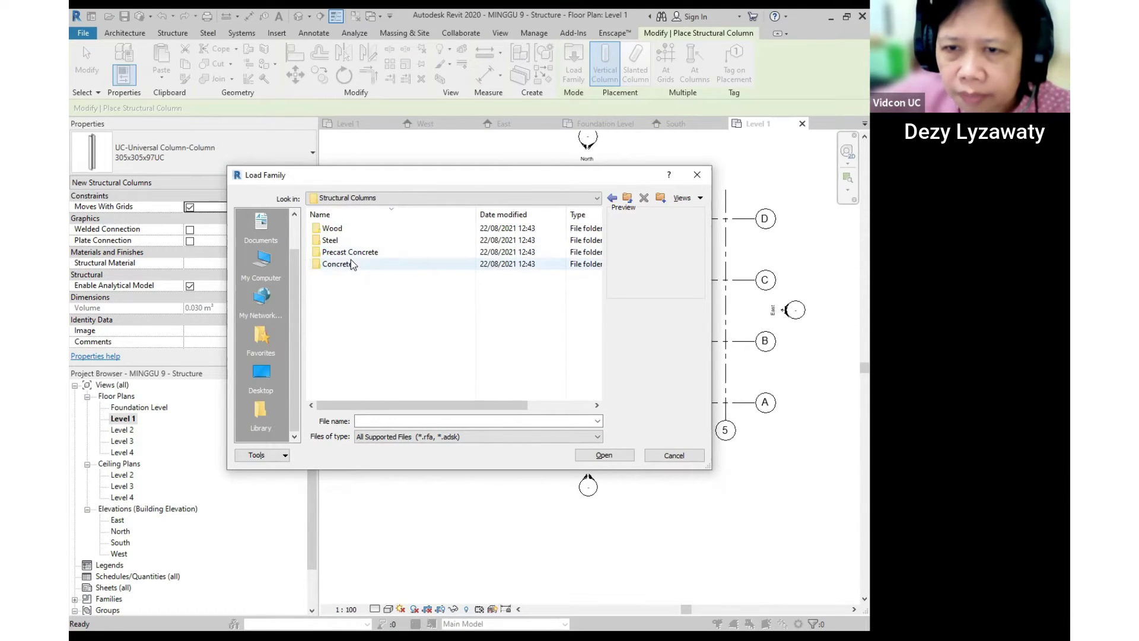
{"action": "double_click", "coordinate": [351, 252]}
{"action": "left_click", "coordinate": [368, 228]}
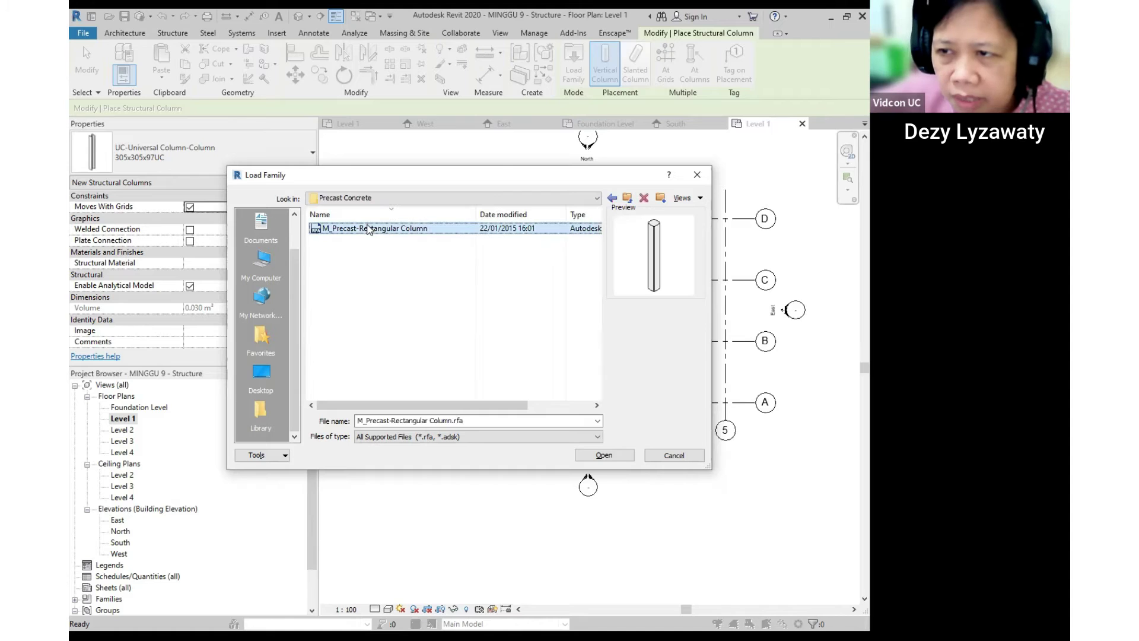
Preview the square and round families in the Concrete subfolder of Structural Columns and load M_Concrete-Rectangular-Column.
{"action": "left_click", "coordinate": [627, 198]}
{"action": "double_click", "coordinate": [338, 266]}
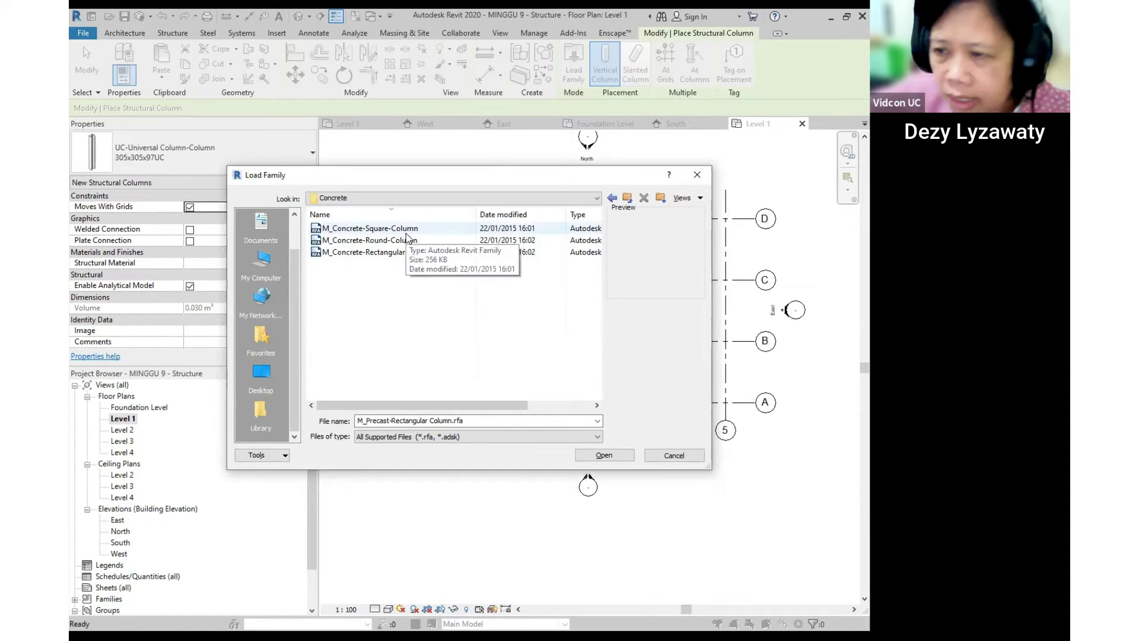
{"action": "left_click", "coordinate": [407, 232]}
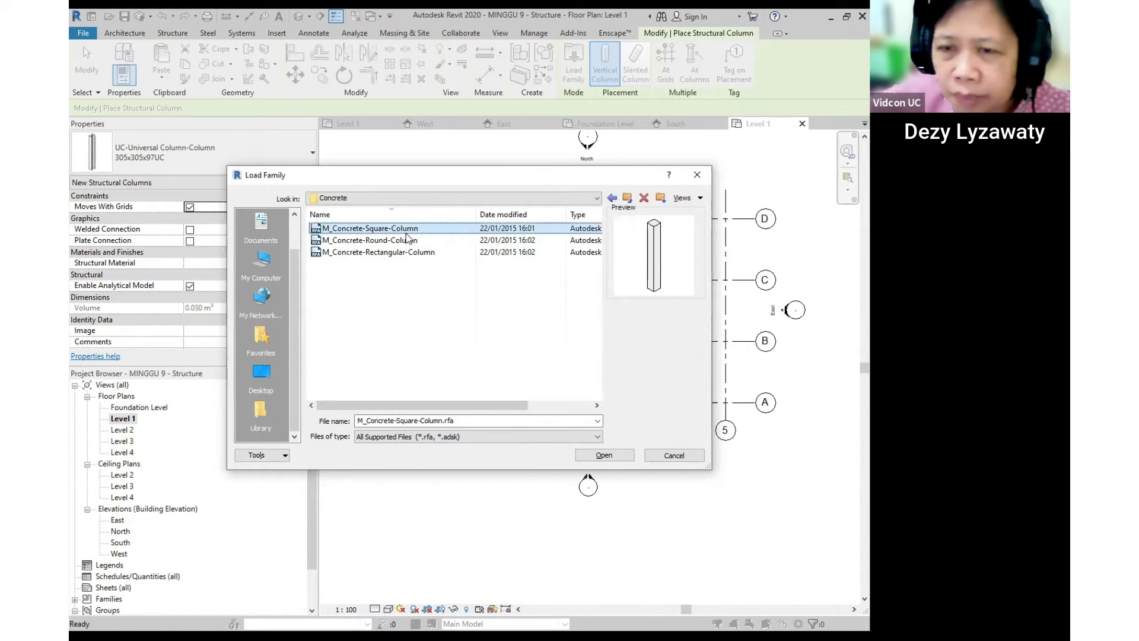
{"action": "left_click", "coordinate": [408, 240]}
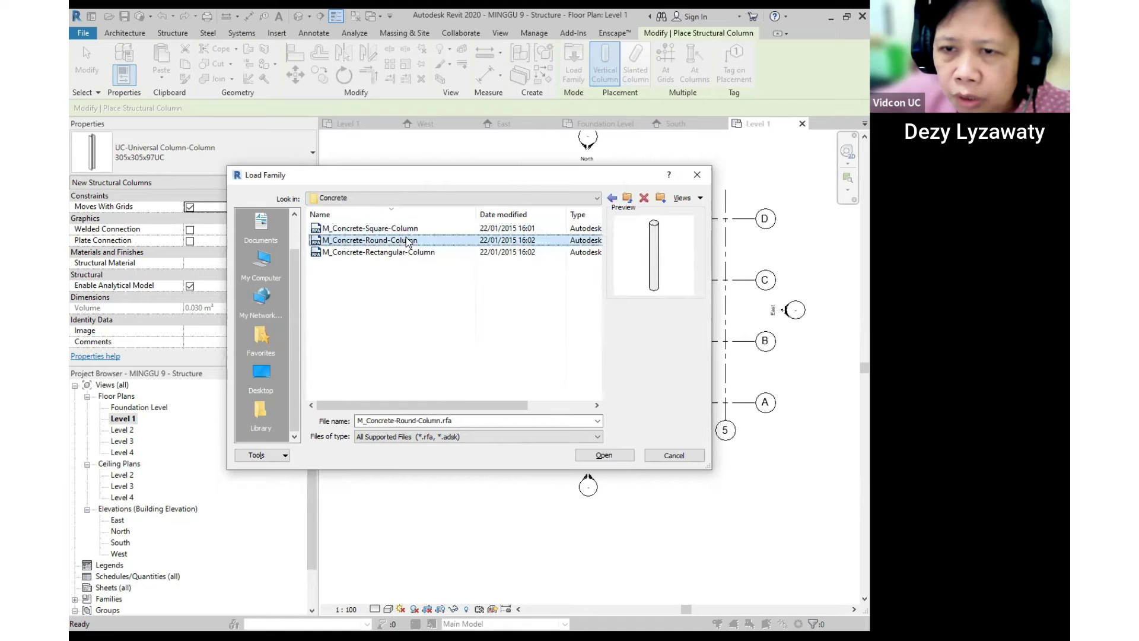
{"action": "left_click", "coordinate": [406, 255]}
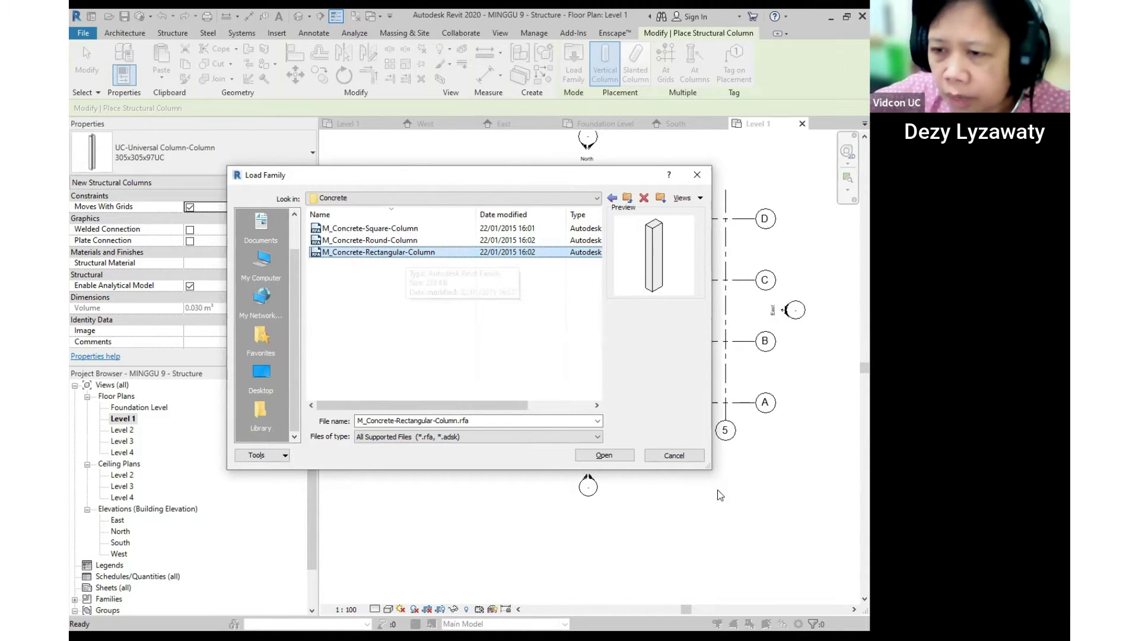
{"action": "left_click", "coordinate": [616, 456]}
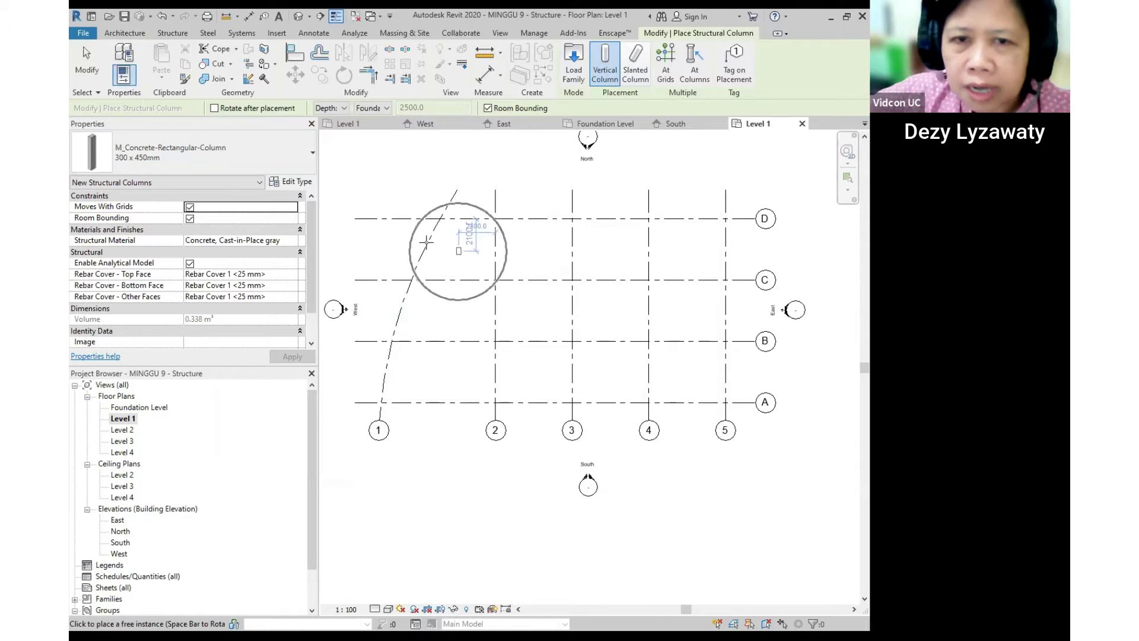
Duplicate the 300 x 450mm type of M_Concrete-Rectangular-Column under the name 400 x 400 mm.
{"action": "left_click", "coordinate": [256, 167]}
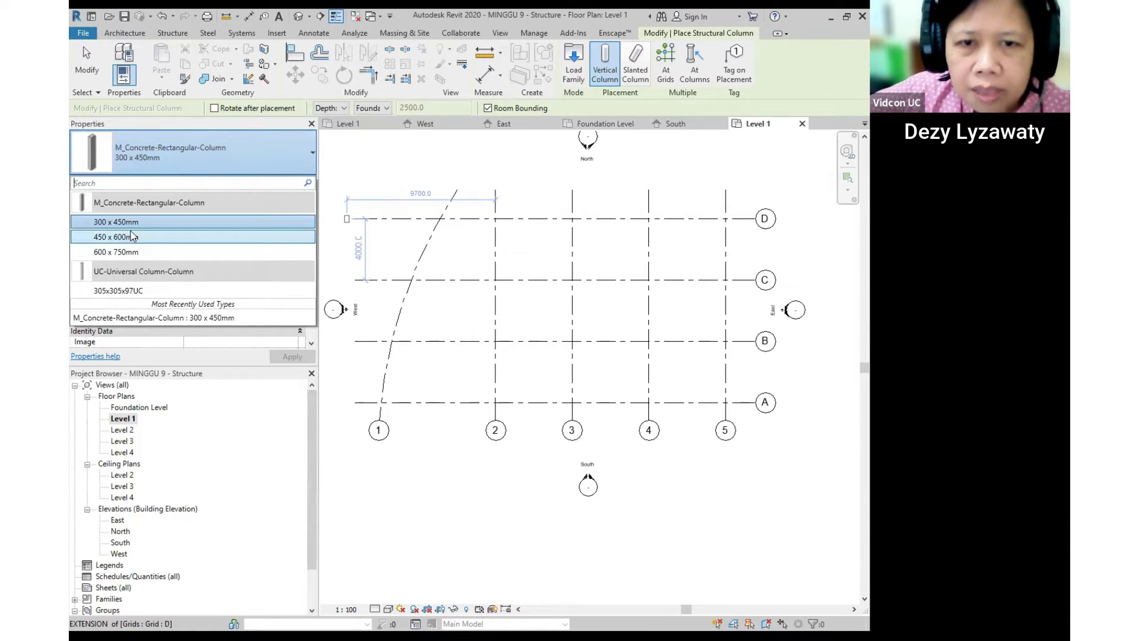
{"action": "left_click", "coordinate": [236, 226]}
{"action": "left_click", "coordinate": [305, 183]}
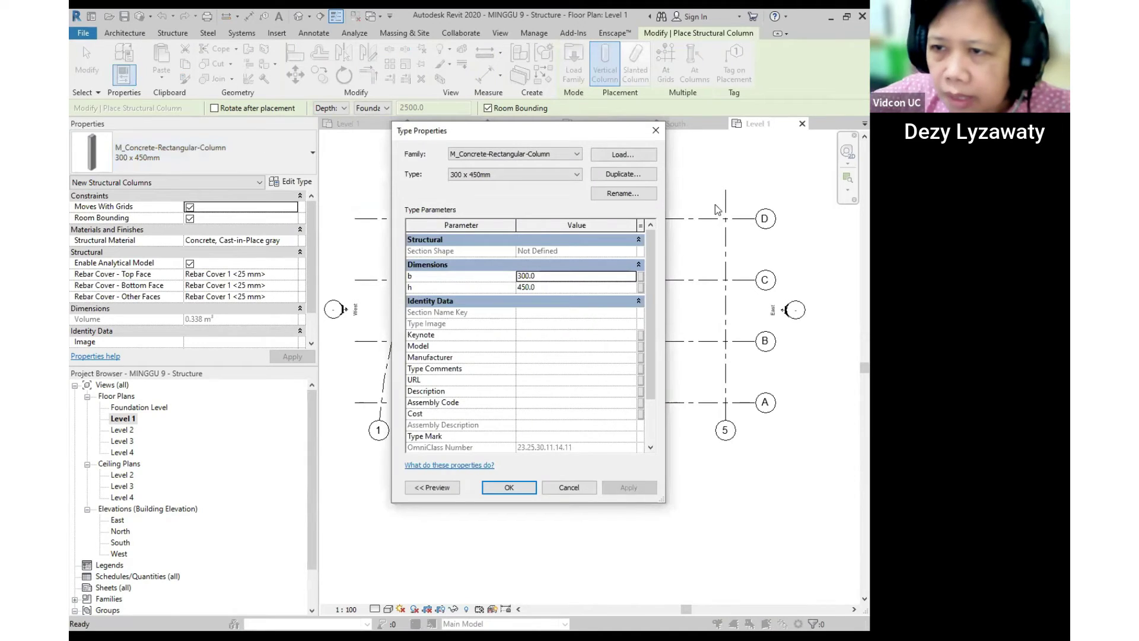
{"action": "left_click", "coordinate": [623, 174]}
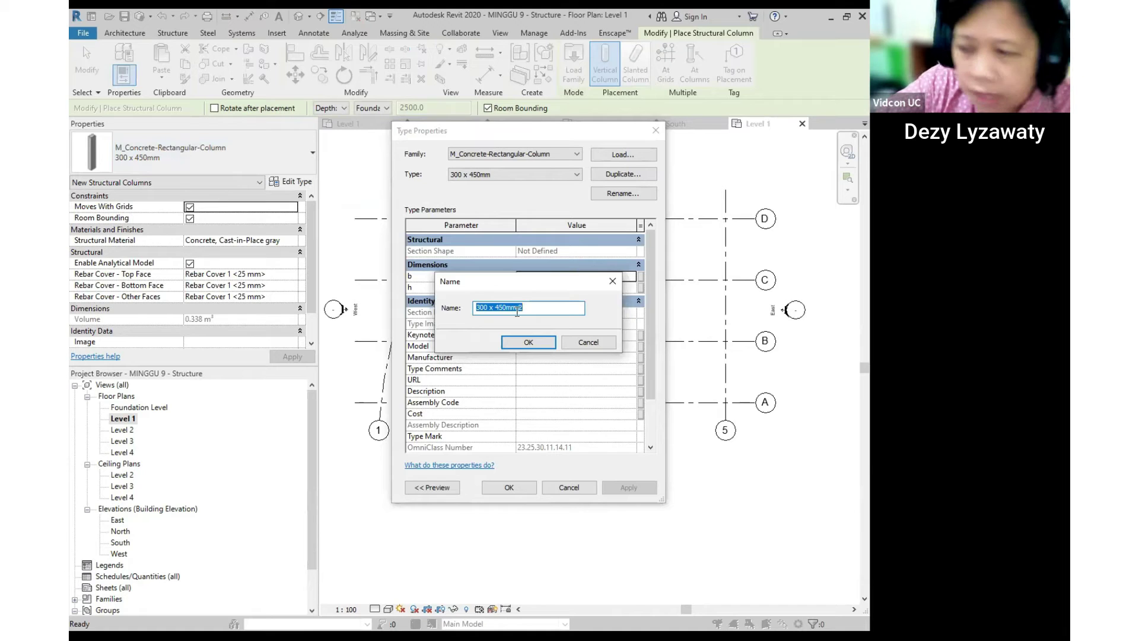
{"action": "type", "text": "400 x"}
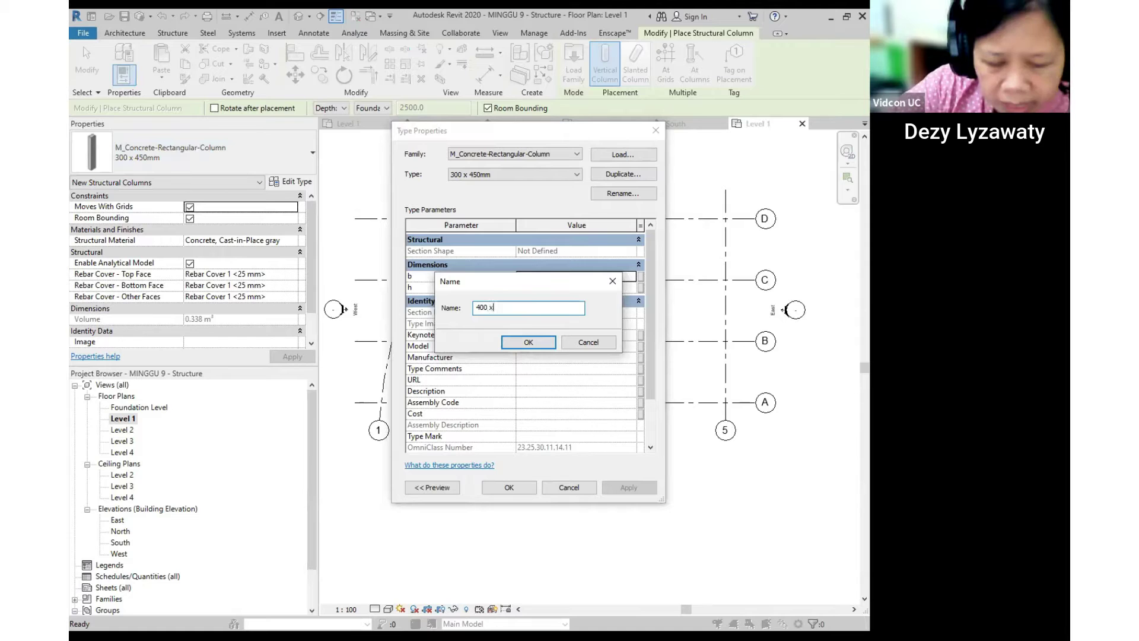
{"action": "type", "text": " 400 mm"}
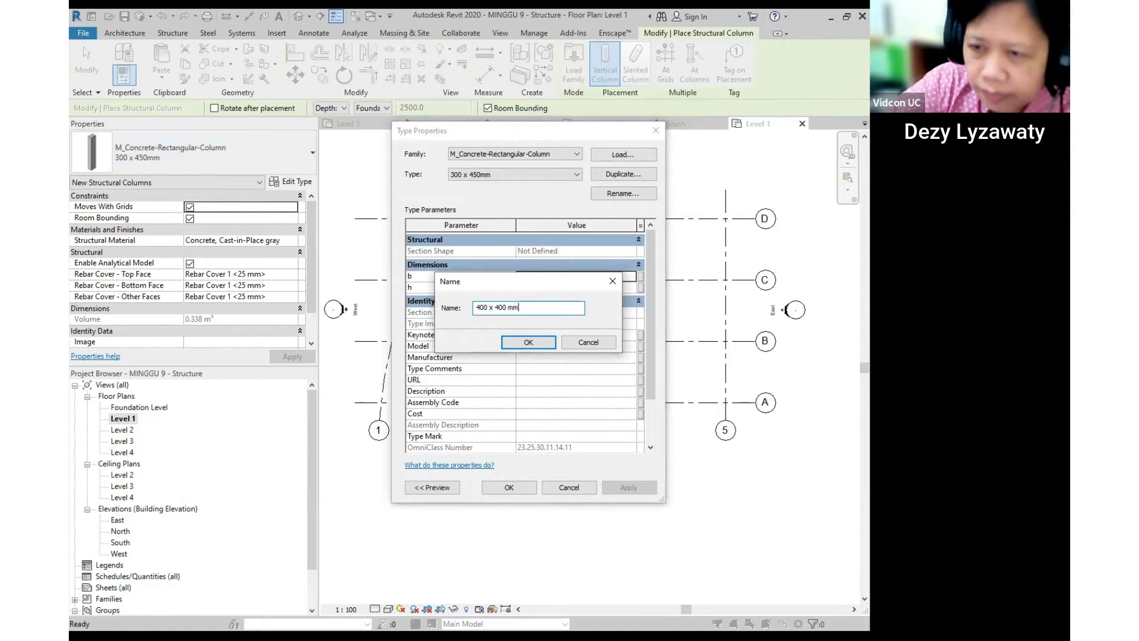
{"action": "left_click", "coordinate": [541, 344]}
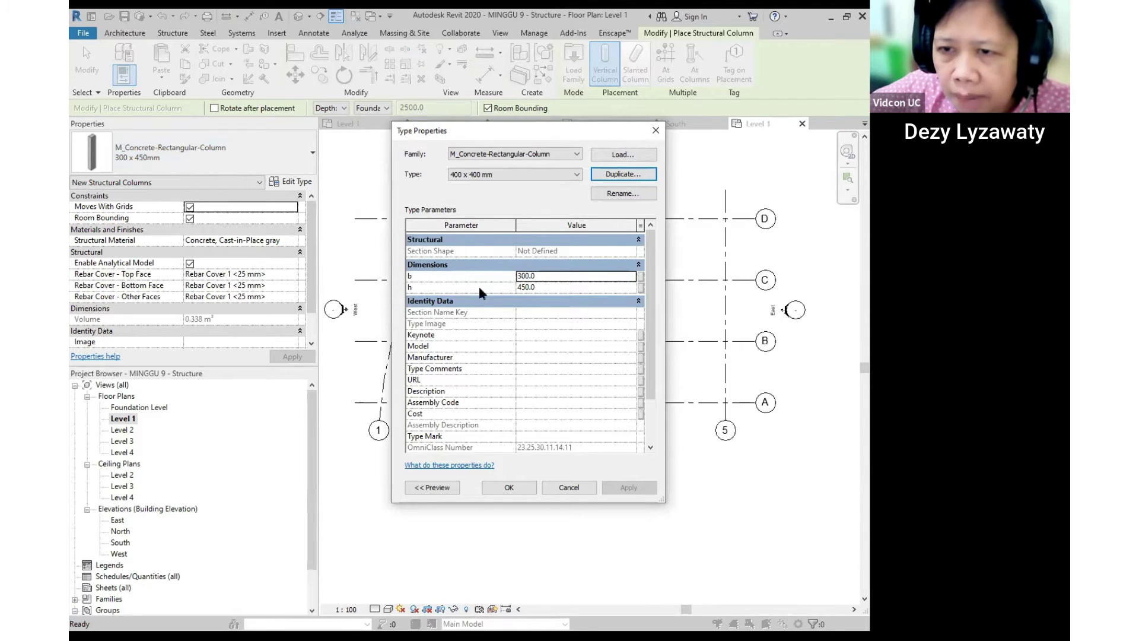
Set both the b and h dimensions of the 400 x 400 mm column type to 400 and accept the type properties.
{"action": "left_click", "coordinate": [571, 276]}
{"action": "type", "text": "400"}
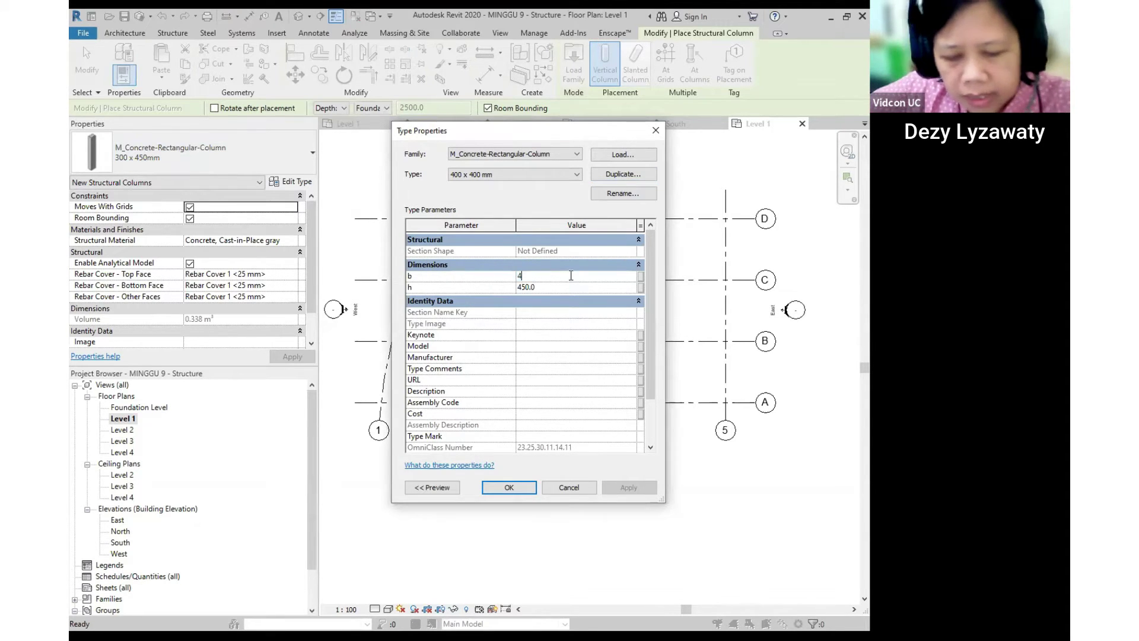
{"action": "left_click", "coordinate": [566, 286]}
{"action": "type", "text": "5"}
{"action": "key", "text": "BackSpace"}
{"action": "type", "text": "40"}
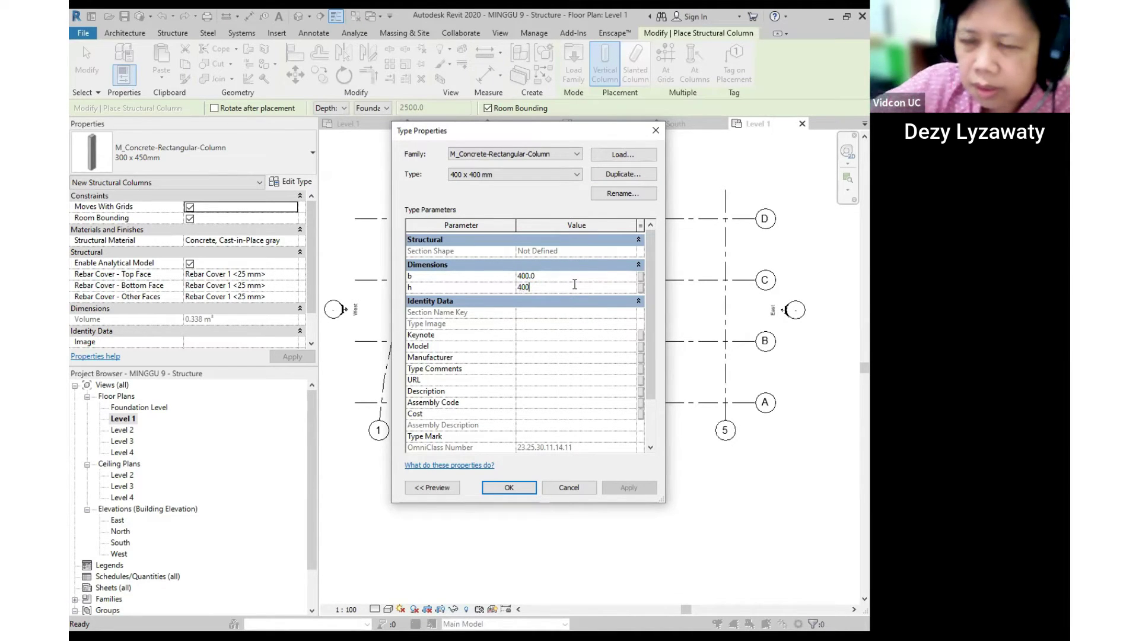
{"action": "left_click", "coordinate": [523, 487]}
Duplicate the 400 x 400 mm column type under the name 500 x 500 mm.
{"action": "scroll", "coordinate": [441, 218], "scroll_direction": "up", "scroll_amount": 3}
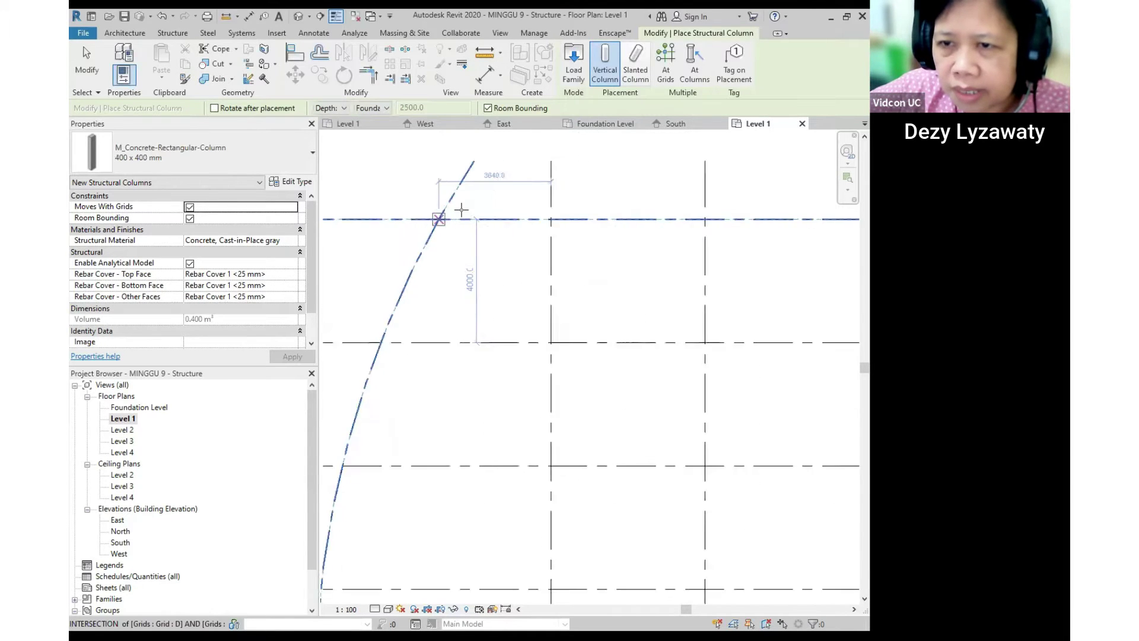
{"action": "scroll", "coordinate": [458, 271], "scroll_direction": "down", "scroll_amount": 3}
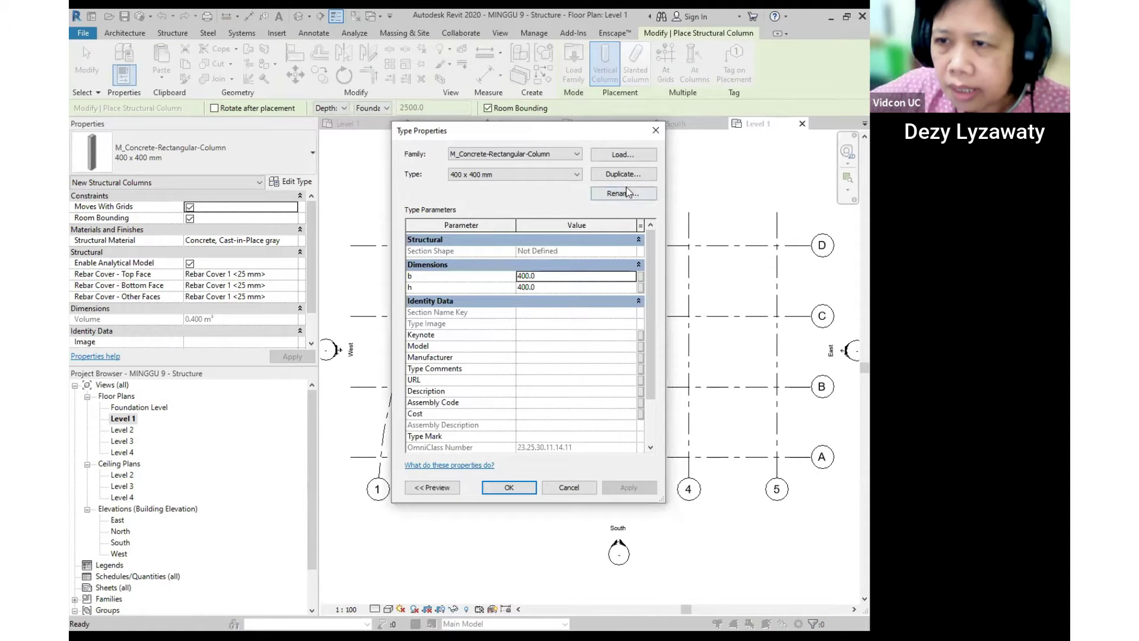
{"action": "left_click", "coordinate": [635, 178]}
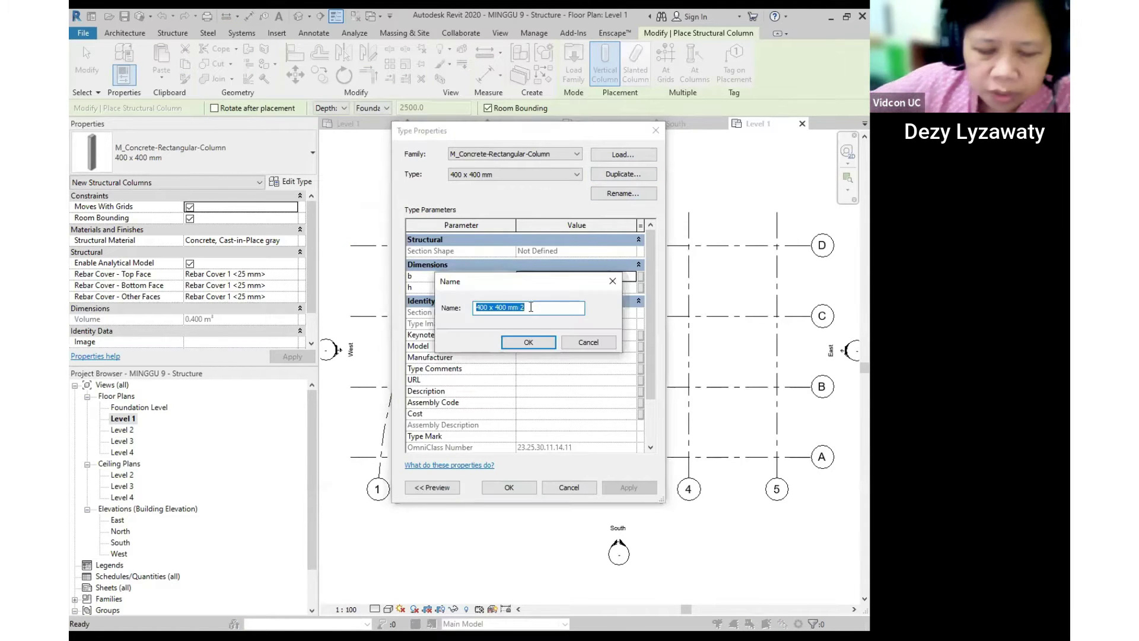
{"action": "type", "text": "500"}
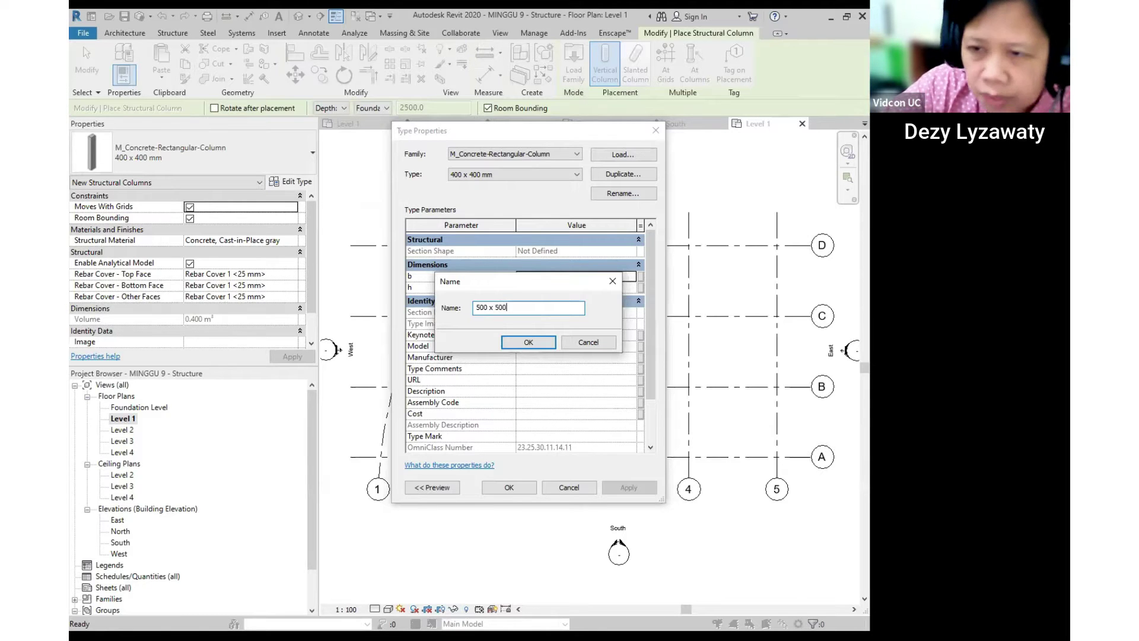
{"action": "left_click", "coordinate": [529, 344]}
Set both the b and h dimensions of the 500 x 500 mm column type to 500 and accept the type properties.
{"action": "left_click", "coordinate": [556, 277]}
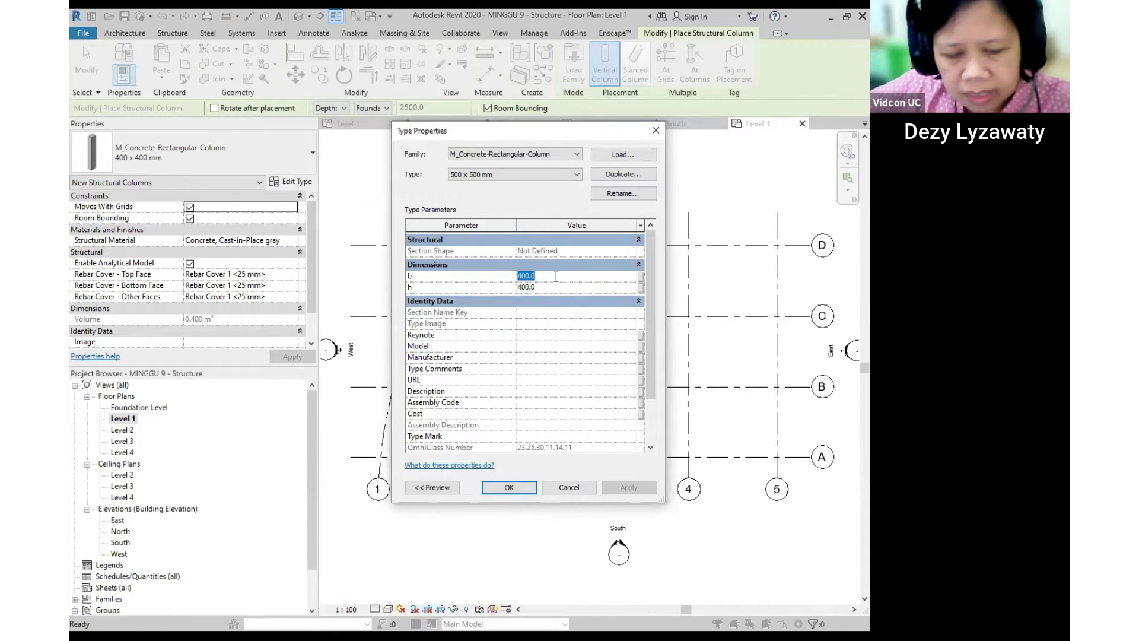
{"action": "type", "text": "500"}
{"action": "key", "text": "Return"}
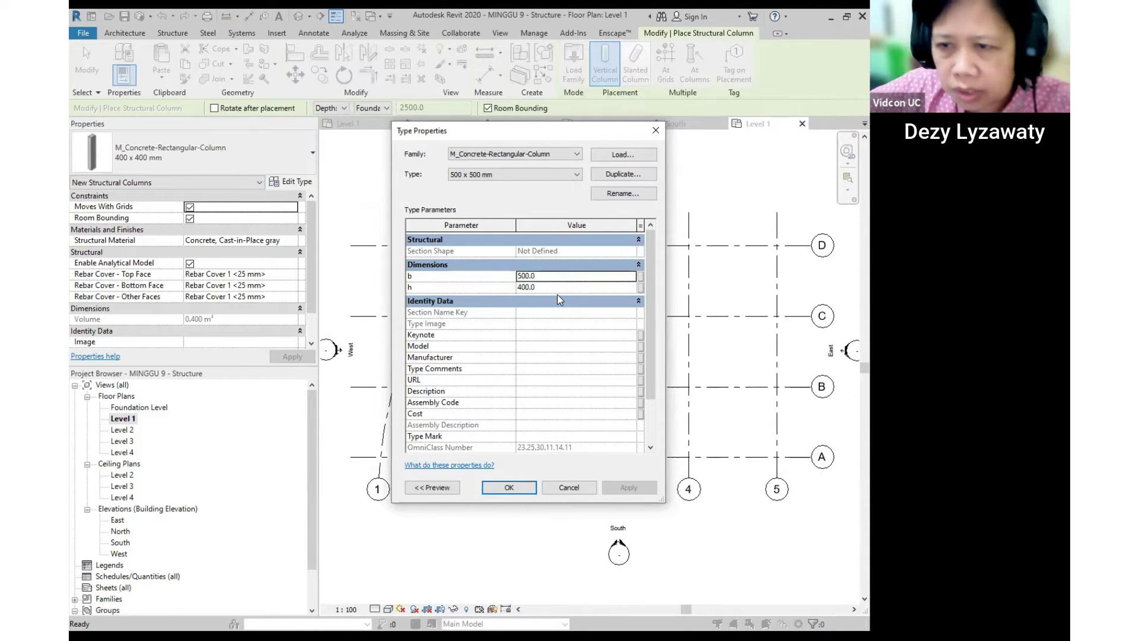
{"action": "left_click", "coordinate": [557, 289]}
{"action": "type", "text": "500"}
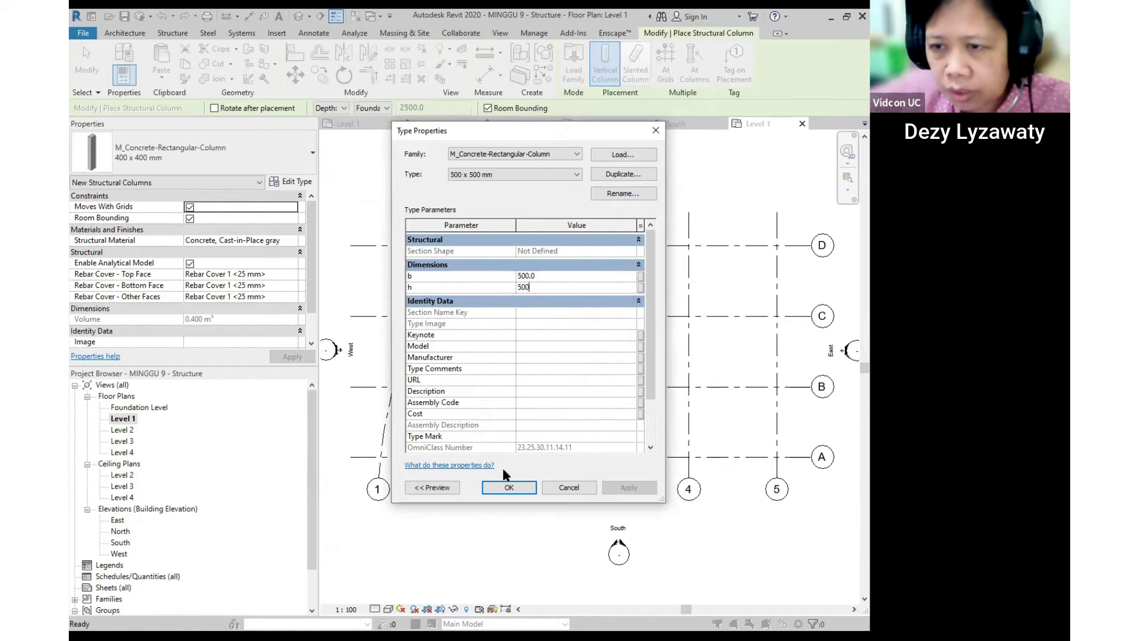
{"action": "left_click", "coordinate": [510, 488]}
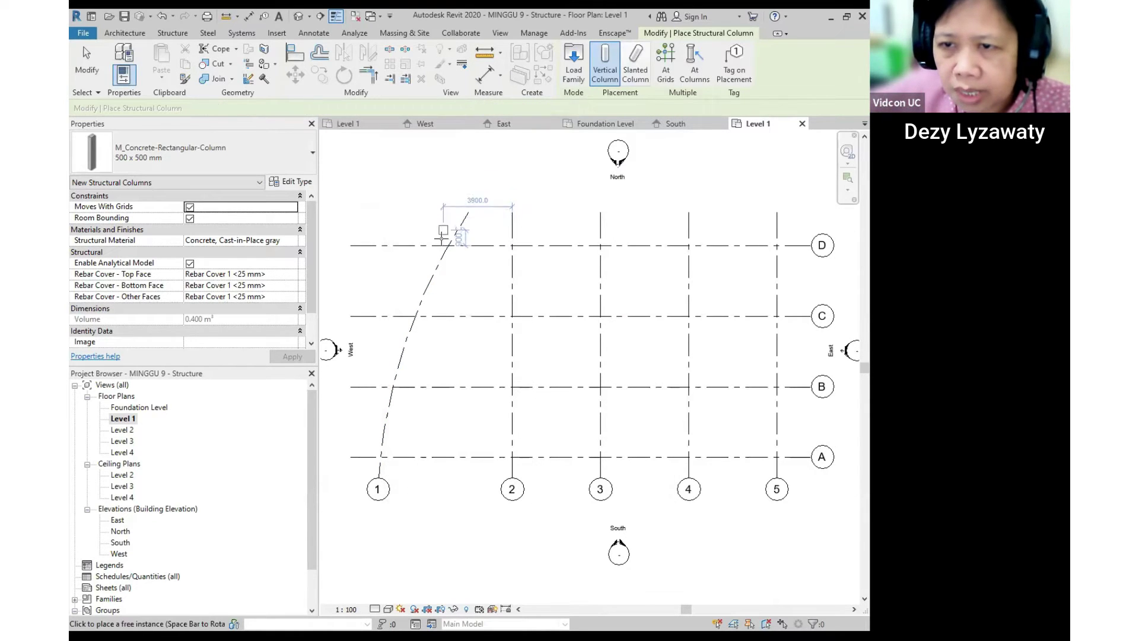
Place 500 x 500 mm columns individually where grid A crosses grids 5, 4 and 3 in the Level 1 plan.
{"action": "scroll", "coordinate": [508, 280], "scroll_direction": "up", "scroll_amount": 4}
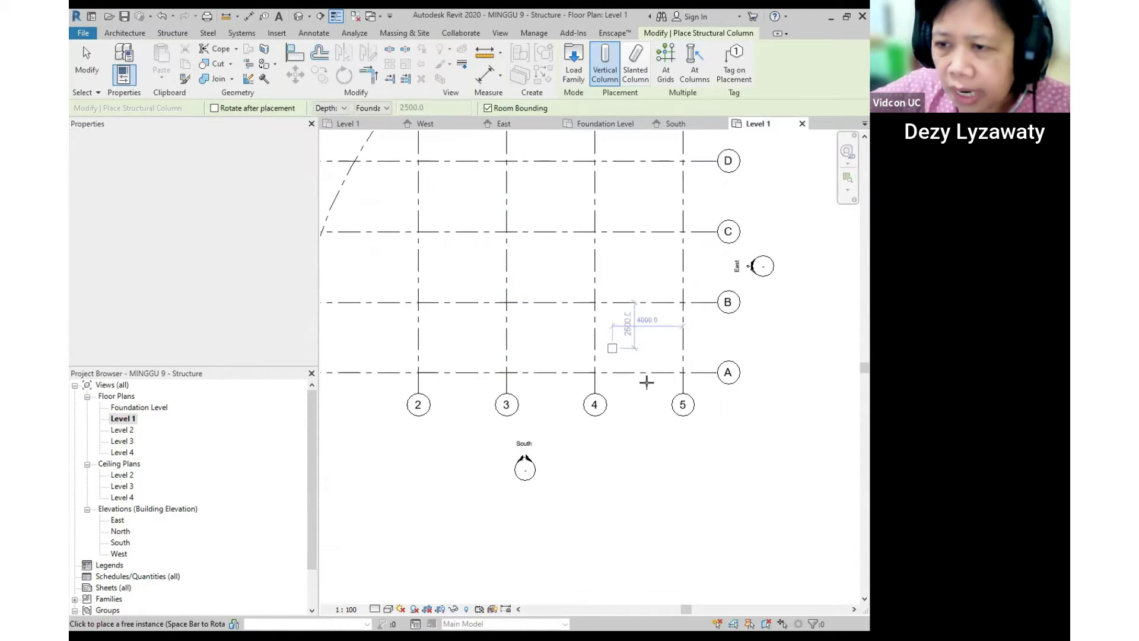
{"action": "left_click", "coordinate": [704, 364]}
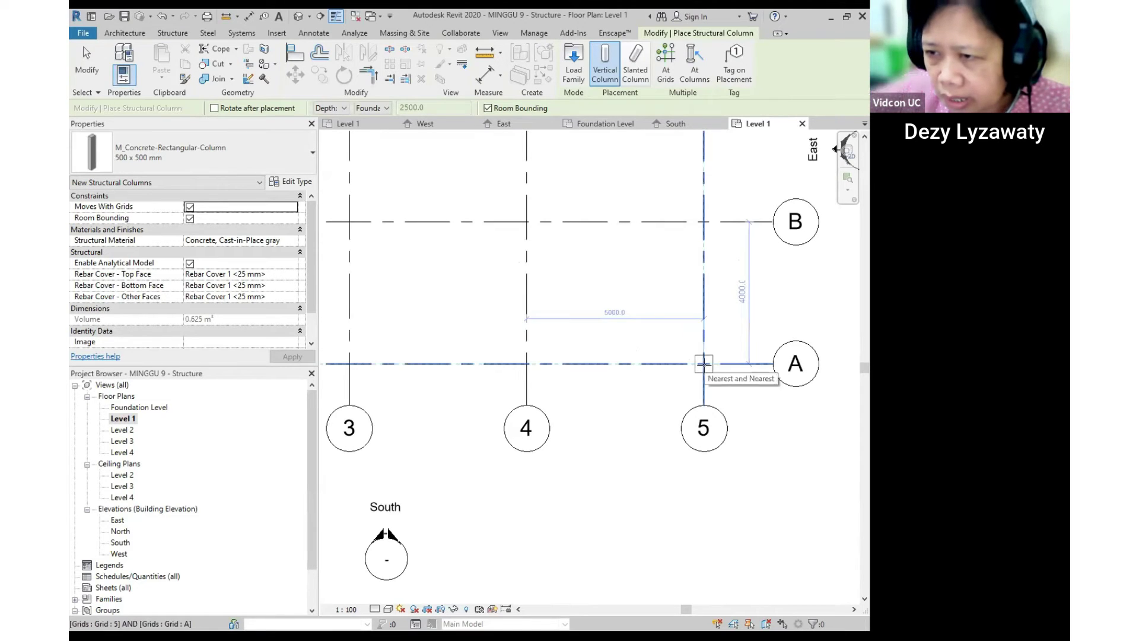
{"action": "left_click", "coordinate": [527, 364]}
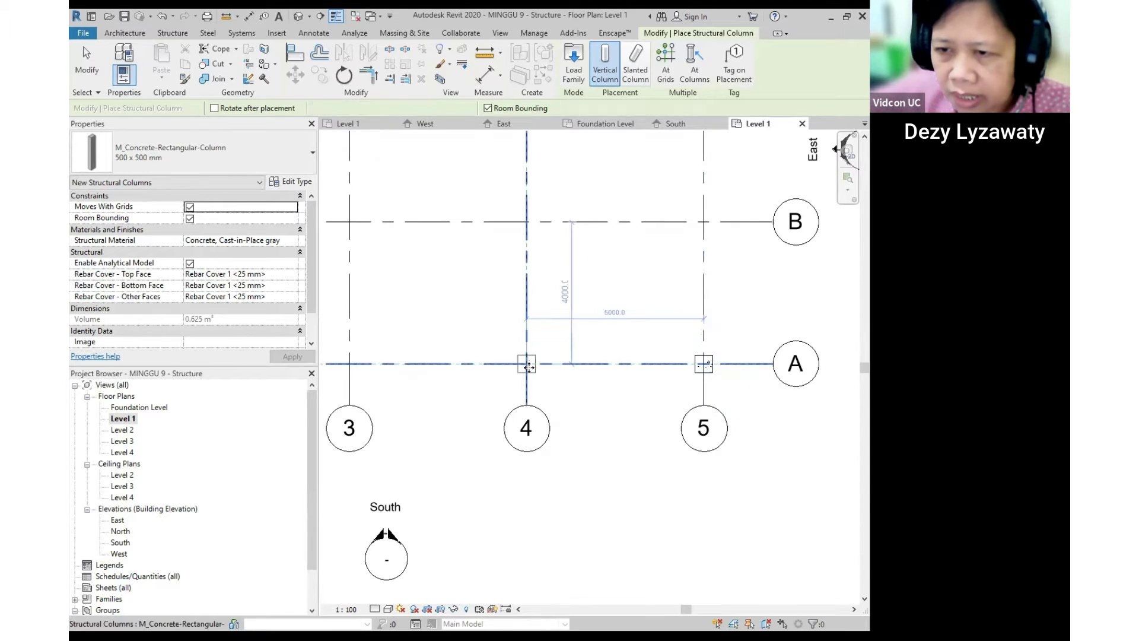
{"action": "left_click", "coordinate": [350, 364]}
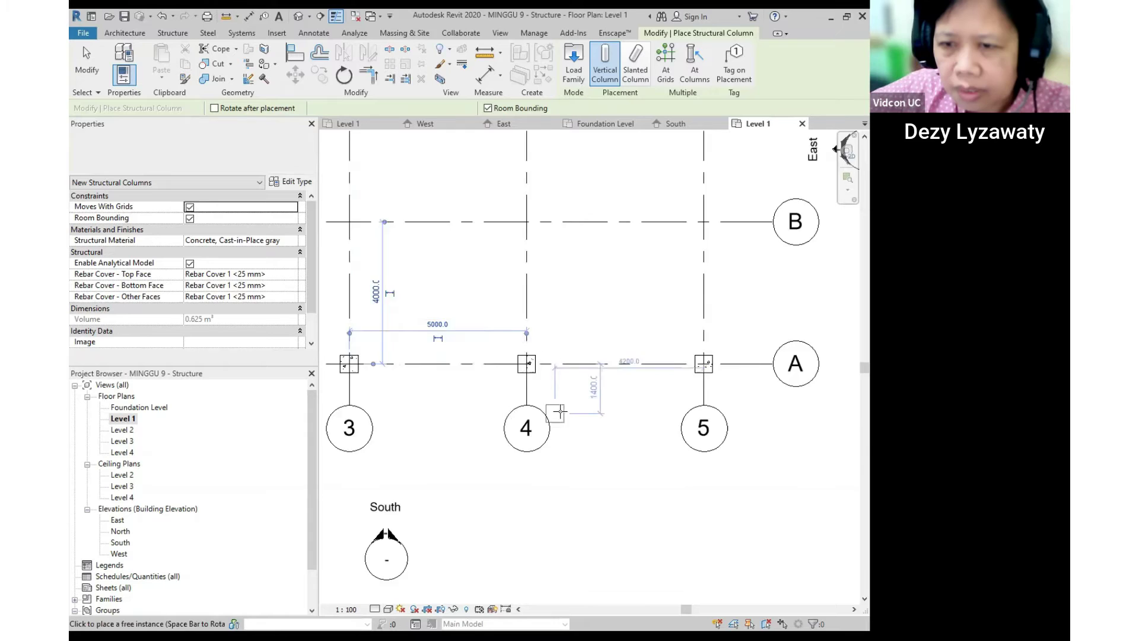
{"action": "scroll", "coordinate": [570, 409], "scroll_direction": "down", "scroll_amount": 2}
{"action": "middle_click_drag", "start_coordinate": [622, 408], "coordinate": [666, 403]}
{"action": "key", "text": "Escape"}
{"action": "key", "text": "Escape"}
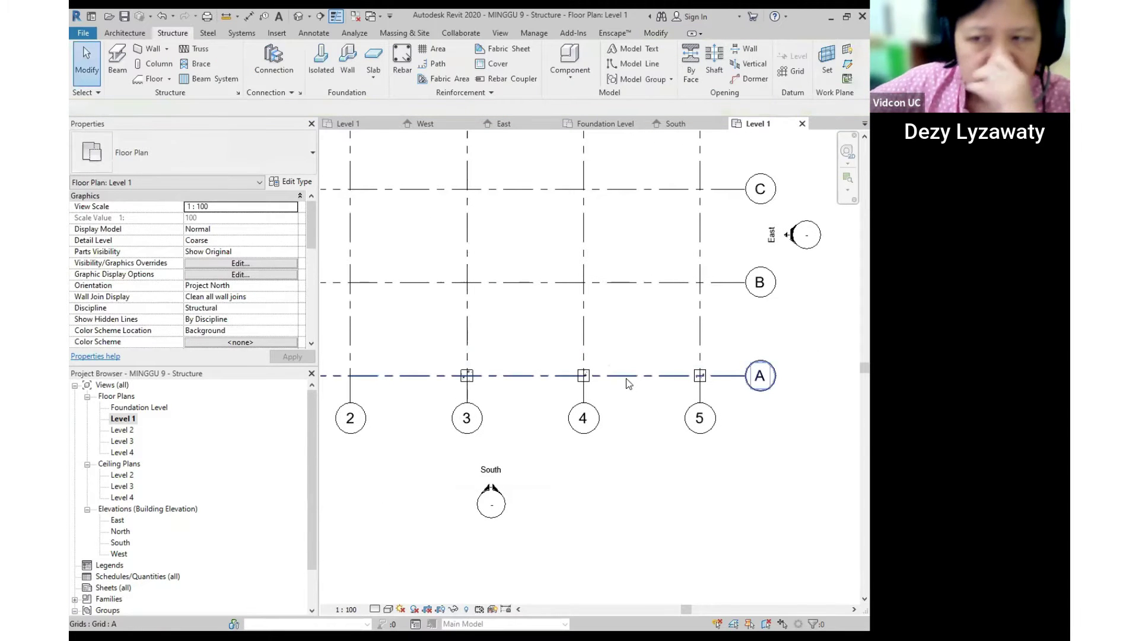
Delete the three individually placed columns along grid A.
{"action": "scroll", "coordinate": [625, 389], "scroll_direction": "down", "scroll_amount": 1}
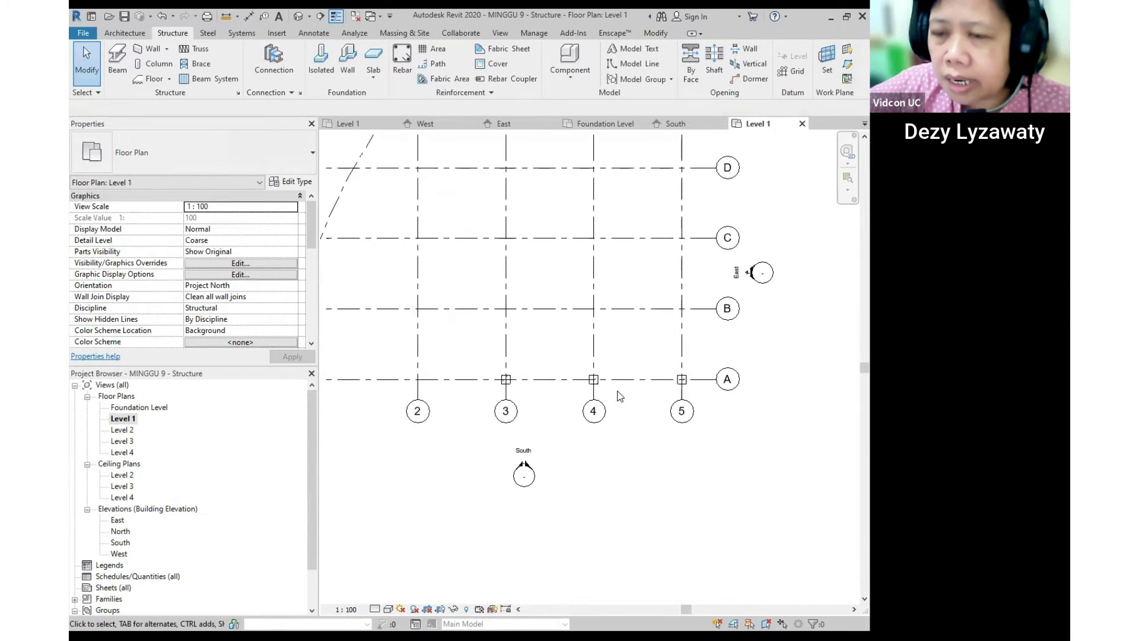
{"action": "scroll", "coordinate": [620, 396], "scroll_direction": "down", "scroll_amount": 1}
{"action": "scroll", "coordinate": [619, 396], "scroll_direction": "up", "scroll_amount": 1}
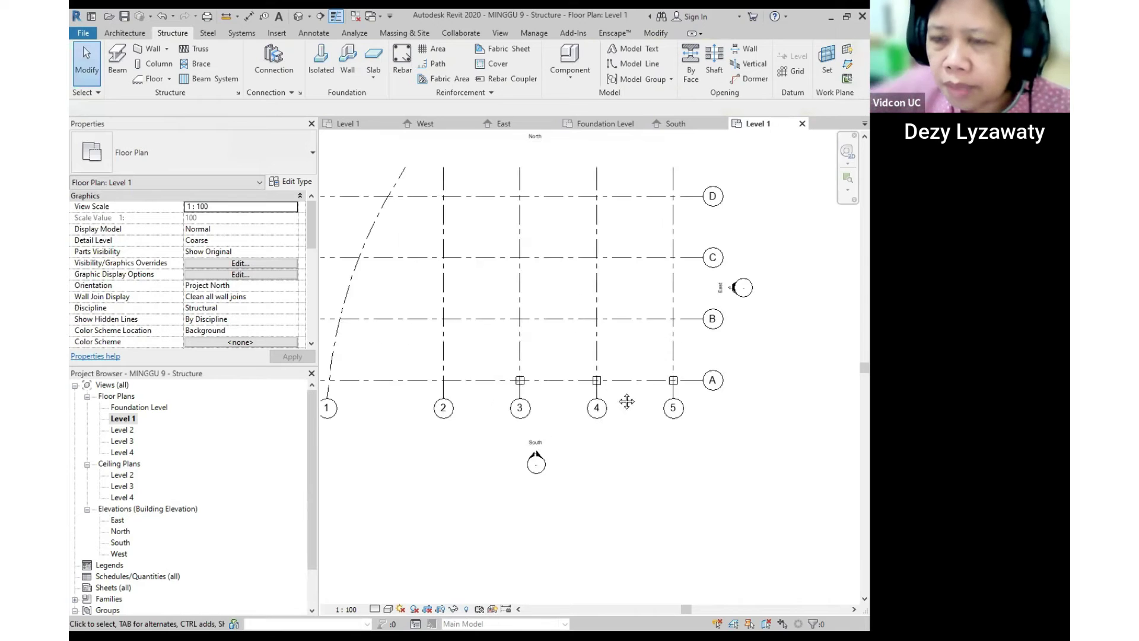
{"action": "middle_click_drag", "start_coordinate": [626, 399], "coordinate": [638, 400]}
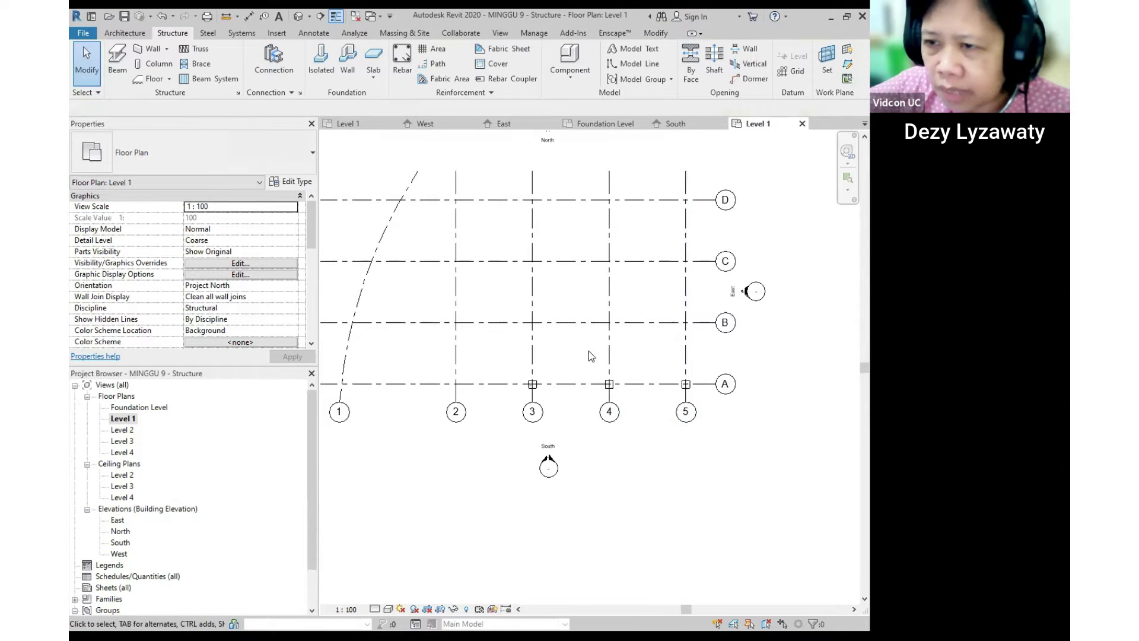
{"action": "left_click_drag", "start_coordinate": [517, 358], "coordinate": [669, 398]}
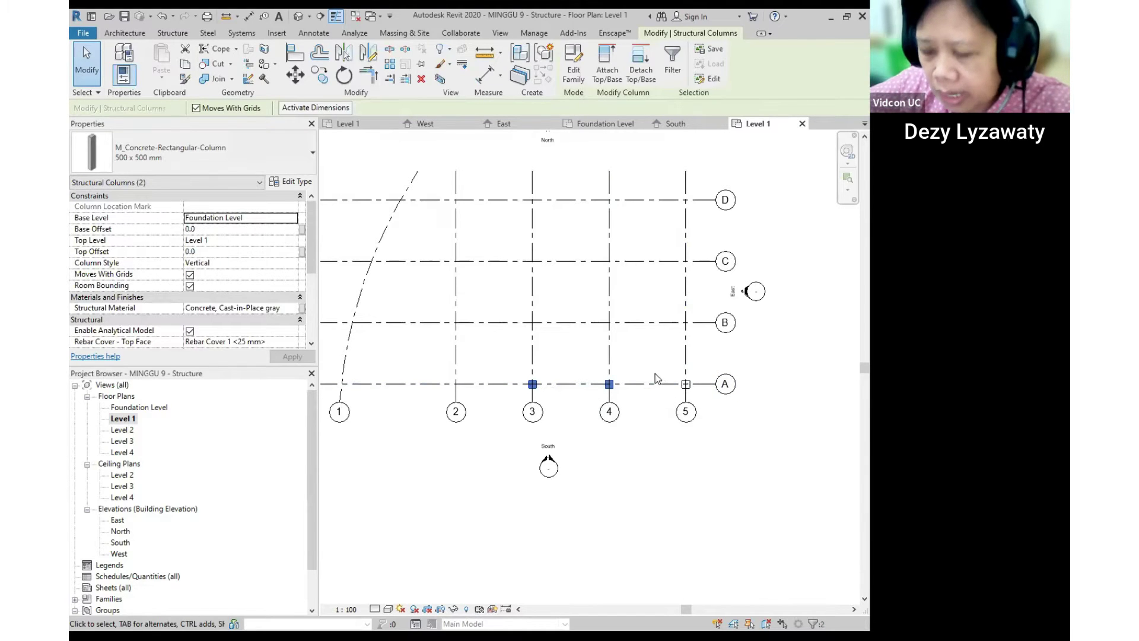
{"action": "left_click", "coordinate": [655, 373]}
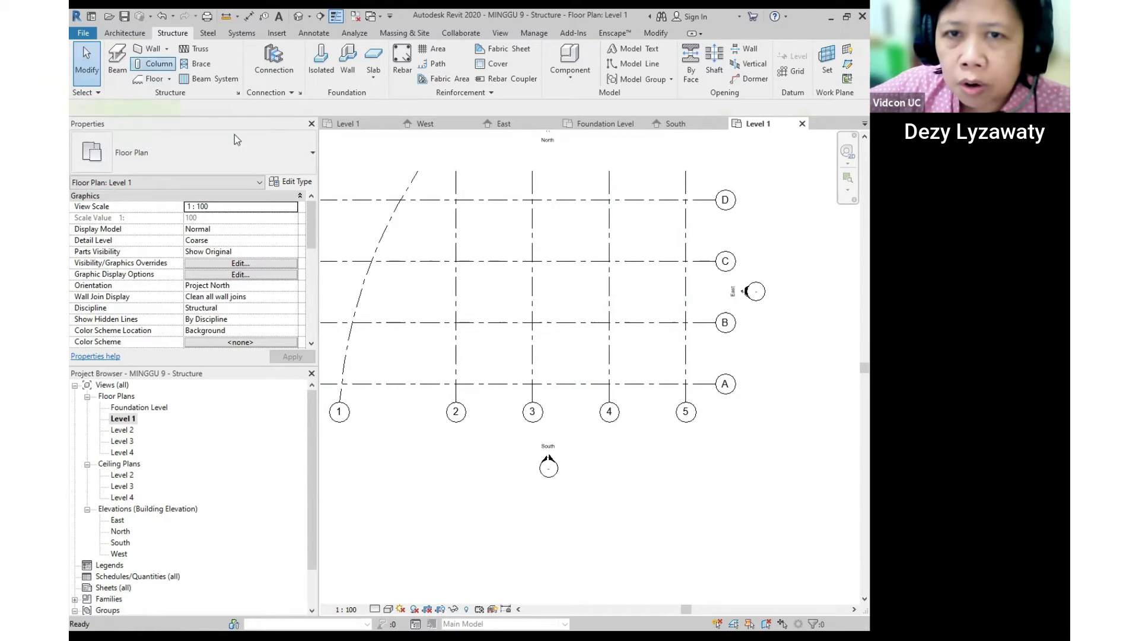
Place 500 x 500 mm M_Concrete-Rectangular-Column structural columns at every intersection of grids 1 to 5 and A to D with the At Grids option.
{"action": "key", "text": "c"}
{"action": "key", "text": "l"}
{"action": "left_click", "coordinate": [238, 153]}
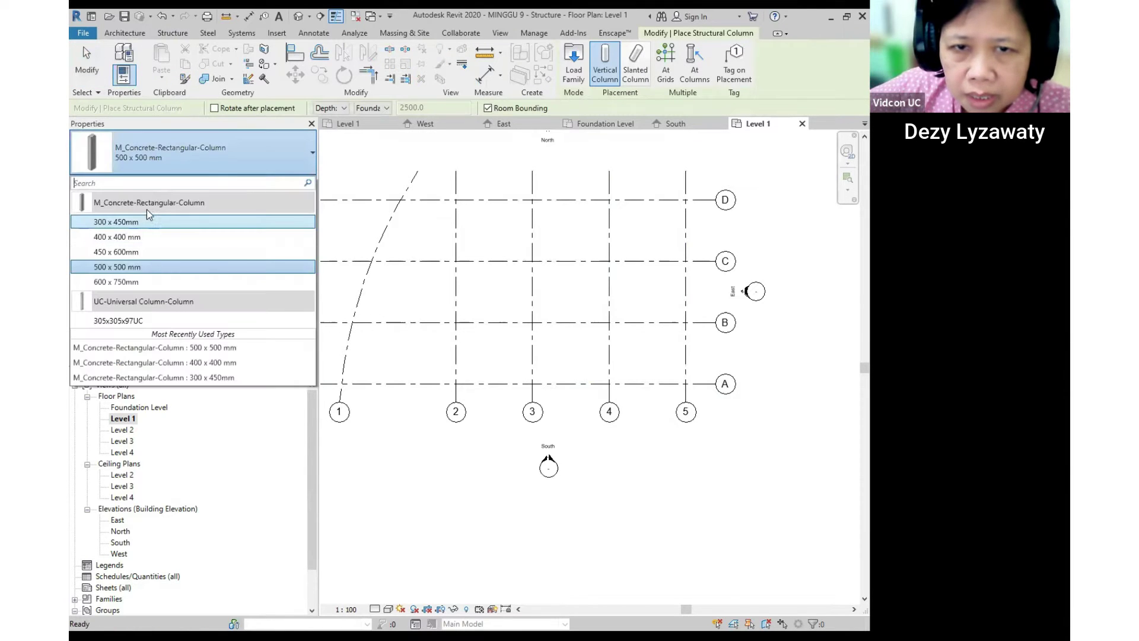
{"action": "mouse_move", "coordinate": [153, 214]}
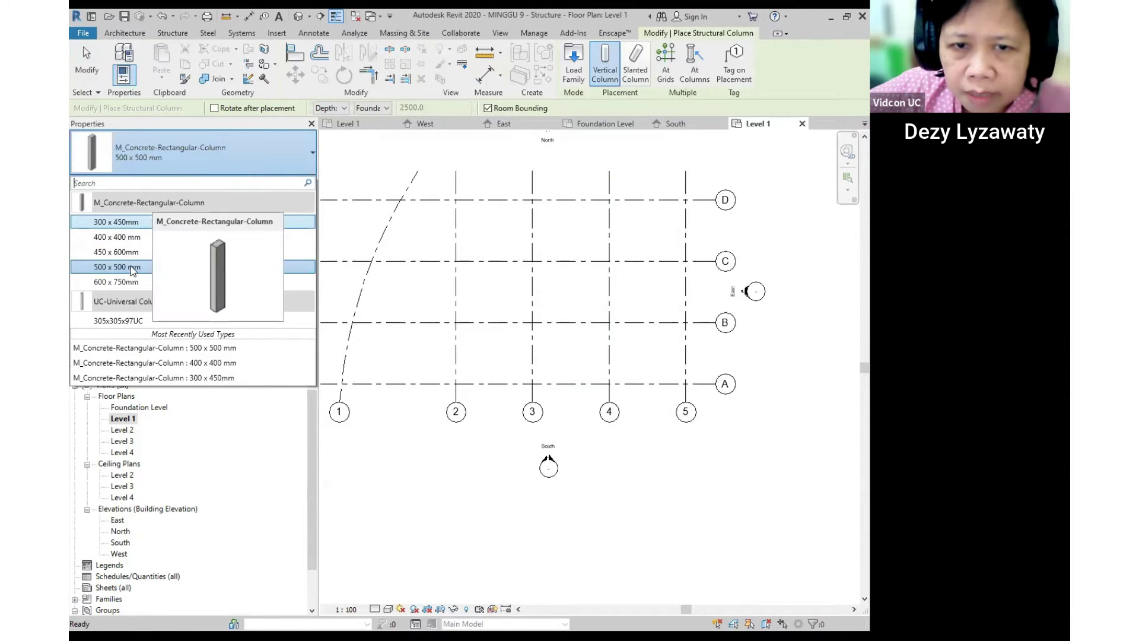
{"action": "left_click", "coordinate": [541, 198]}
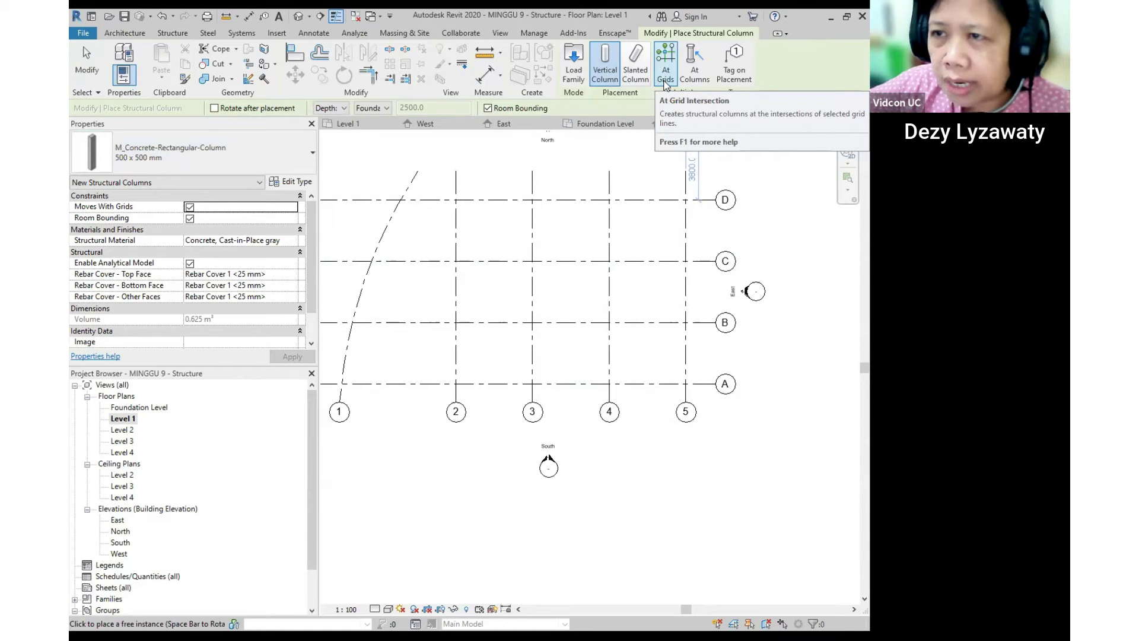
{"action": "key", "text": "ctrl"}
{"action": "key", "text": "ctrl"}
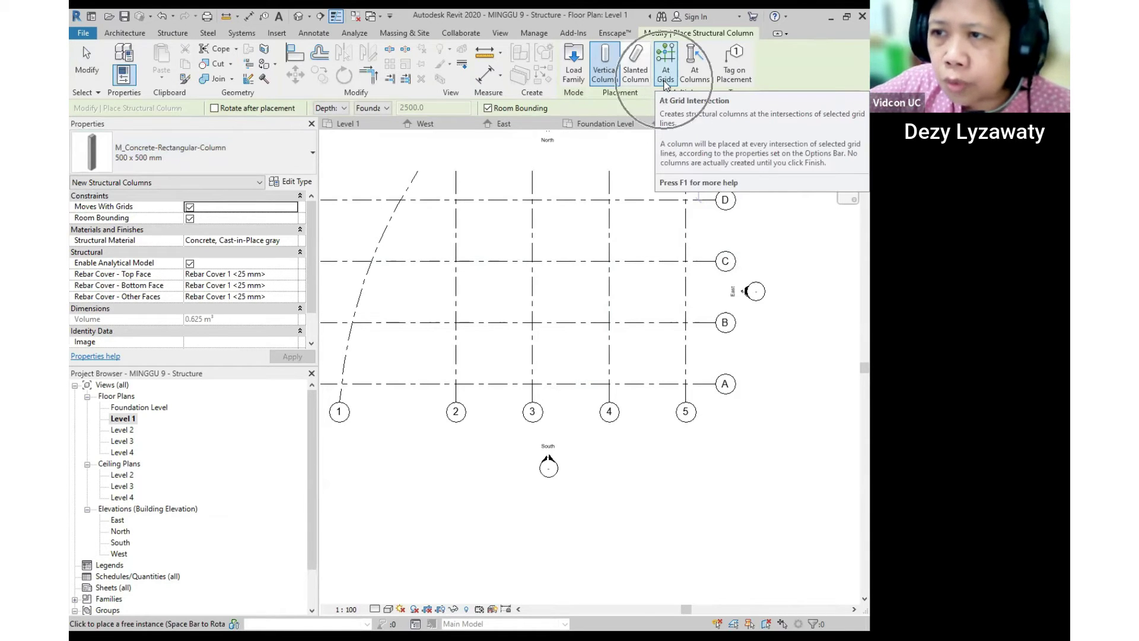
{"action": "key", "text": "ctrl"}
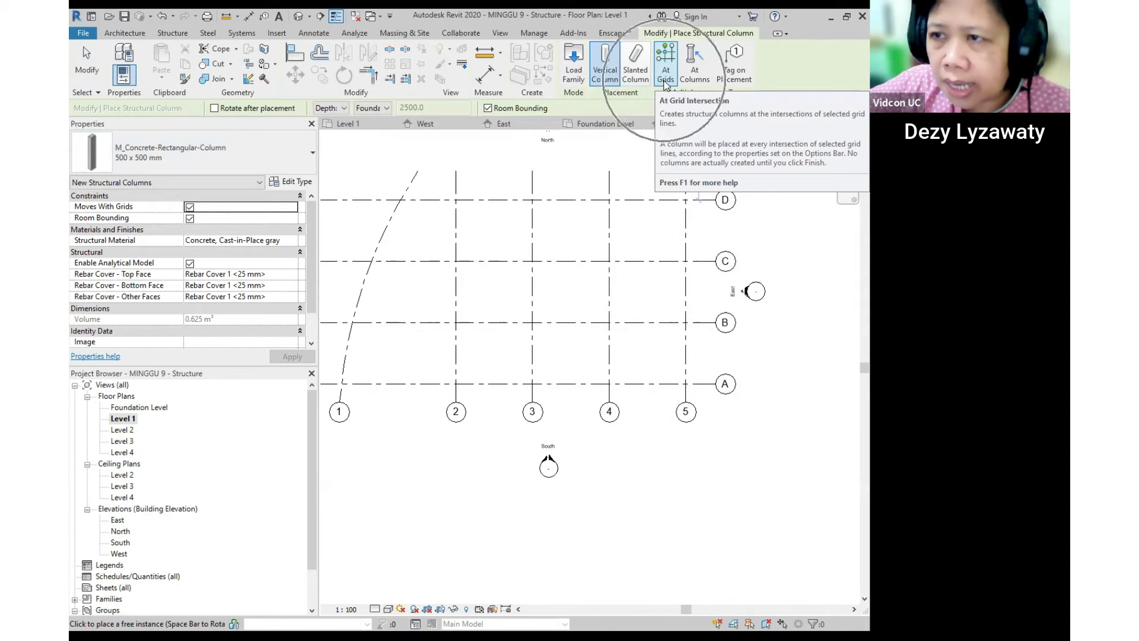
{"action": "key", "text": "ctrl"}
{"action": "key", "text": "ctrl"}
{"action": "left_click", "coordinate": [666, 59]}
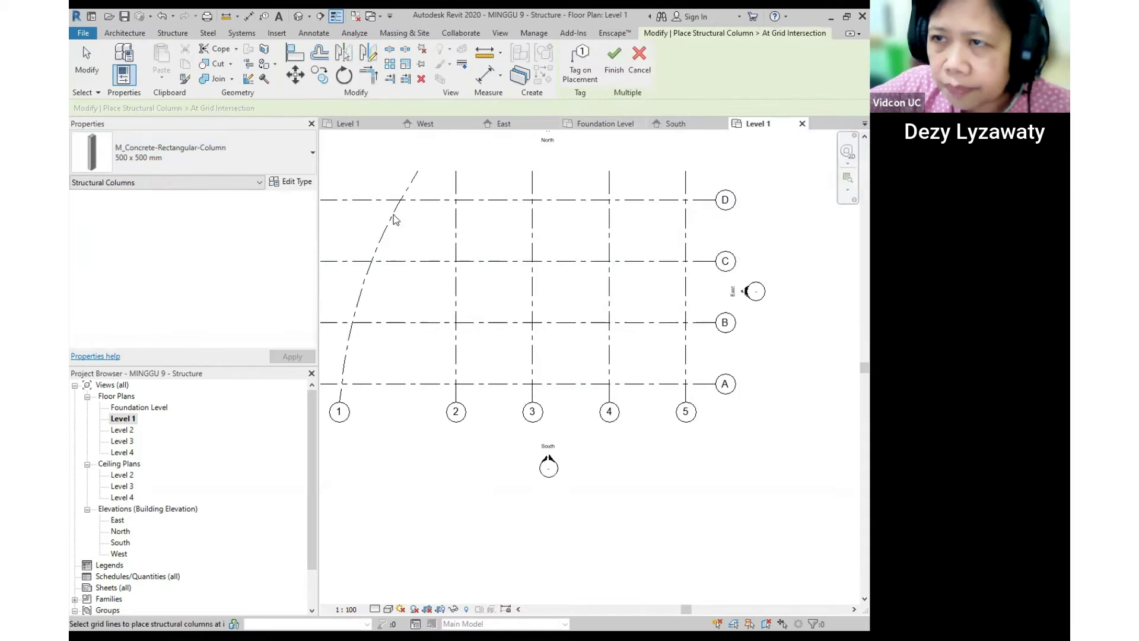
{"action": "mouse_move", "coordinate": [329, 171]}
{"action": "left_mouse_down"}
{"action": "mouse_move", "coordinate": [470, 305]}
{"action": "mouse_move", "coordinate": [717, 397]}
{"action": "mouse_move", "coordinate": [610, 292]}
{"action": "mouse_move", "coordinate": [473, 211]}
{"action": "mouse_move", "coordinate": [334, 179]}
{"action": "left_mouse_up"}
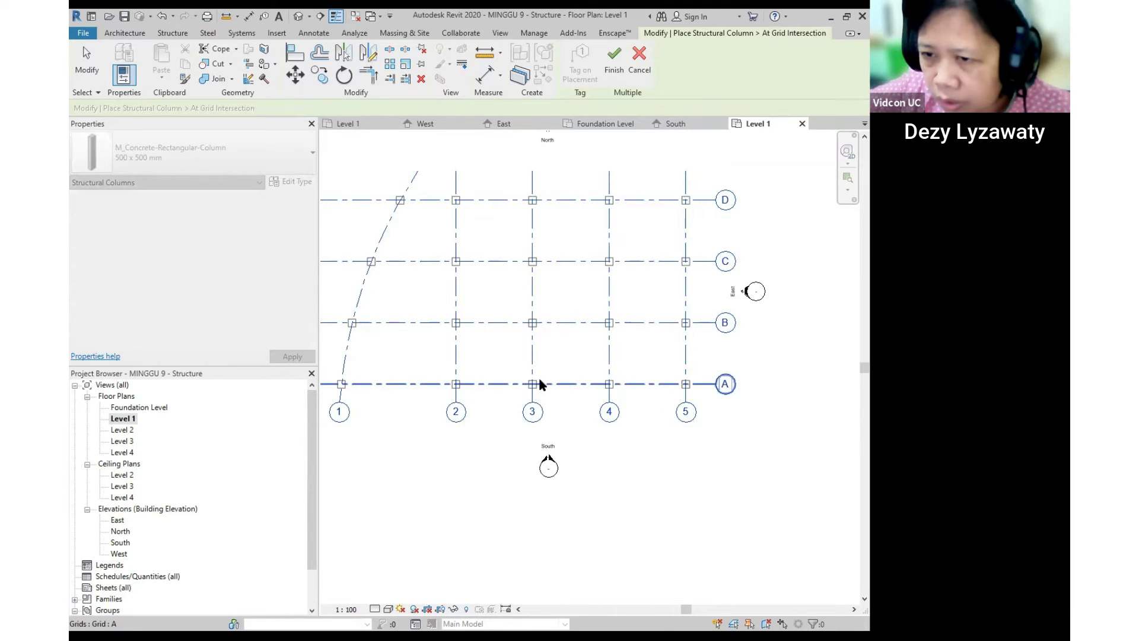
{"action": "left_click_drag", "start_coordinate": [709, 395], "coordinate": [330, 168]}
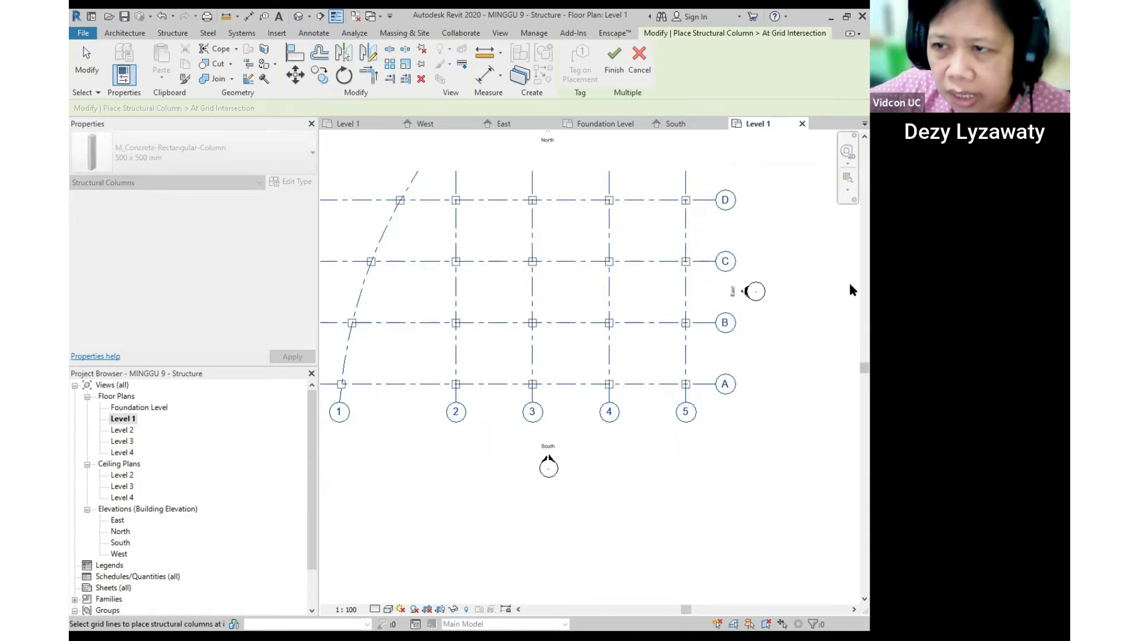
{"action": "left_click", "coordinate": [614, 59]}
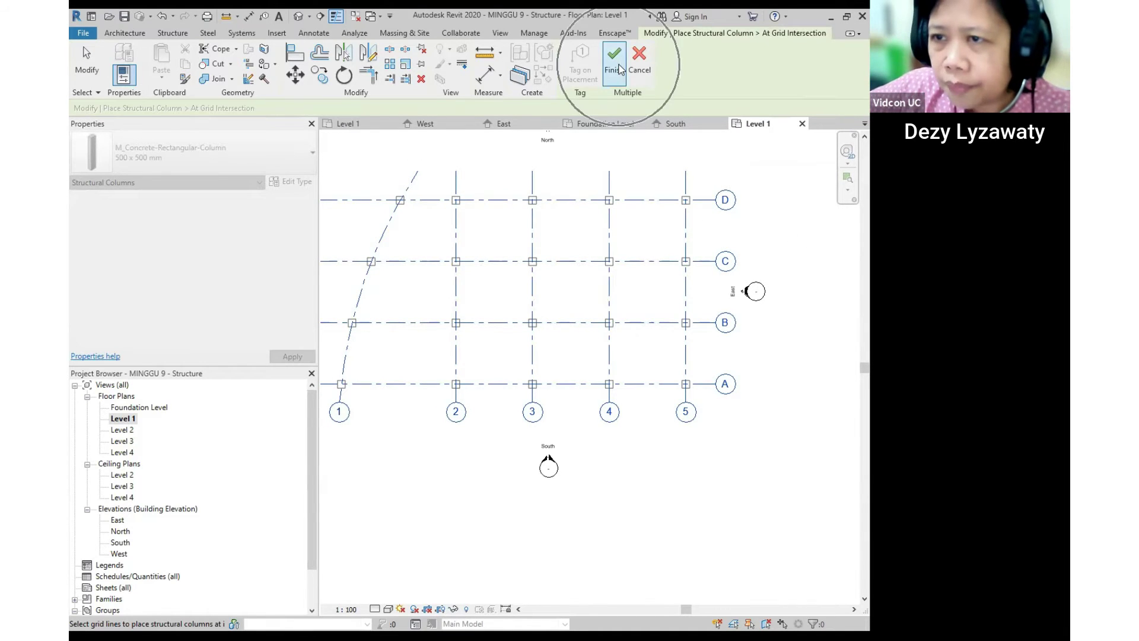
{"action": "key", "text": "Escape"}
{"action": "key", "text": "Escape"}
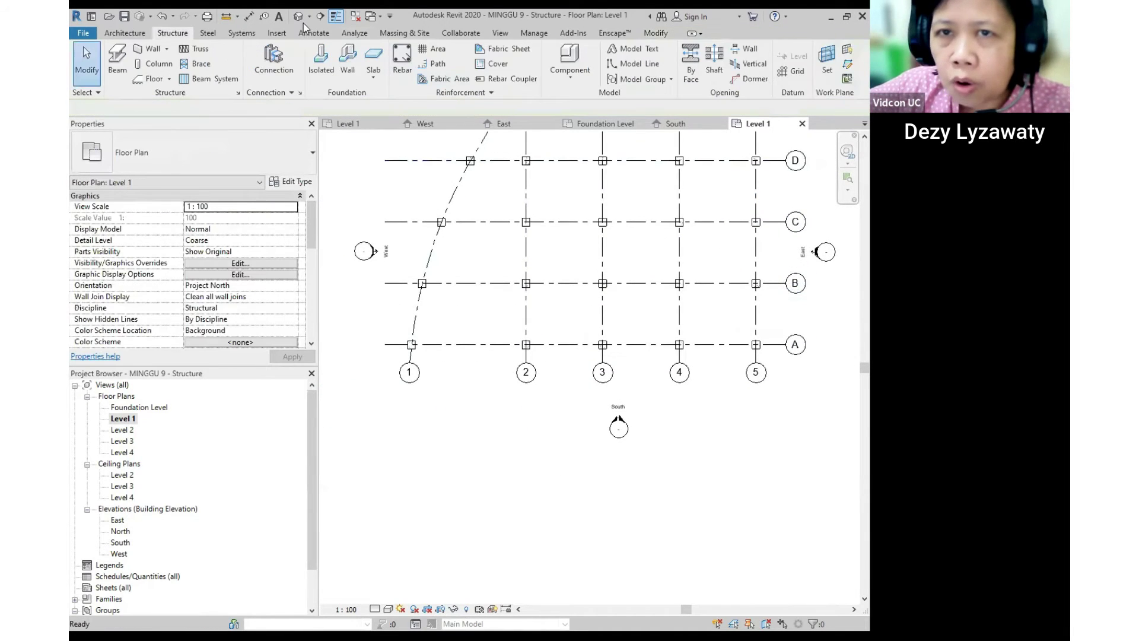
Open the default 3D view and examine the columns' position relative to the Foundation Level and Level 1.
{"action": "left_click", "coordinate": [298, 18]}
{"action": "middle_click_drag", "start_coordinate": [623, 251], "coordinate": [566, 252], "text": "shift"}
{"action": "scroll", "coordinate": [480, 391], "scroll_direction": "up", "scroll_amount": 3}
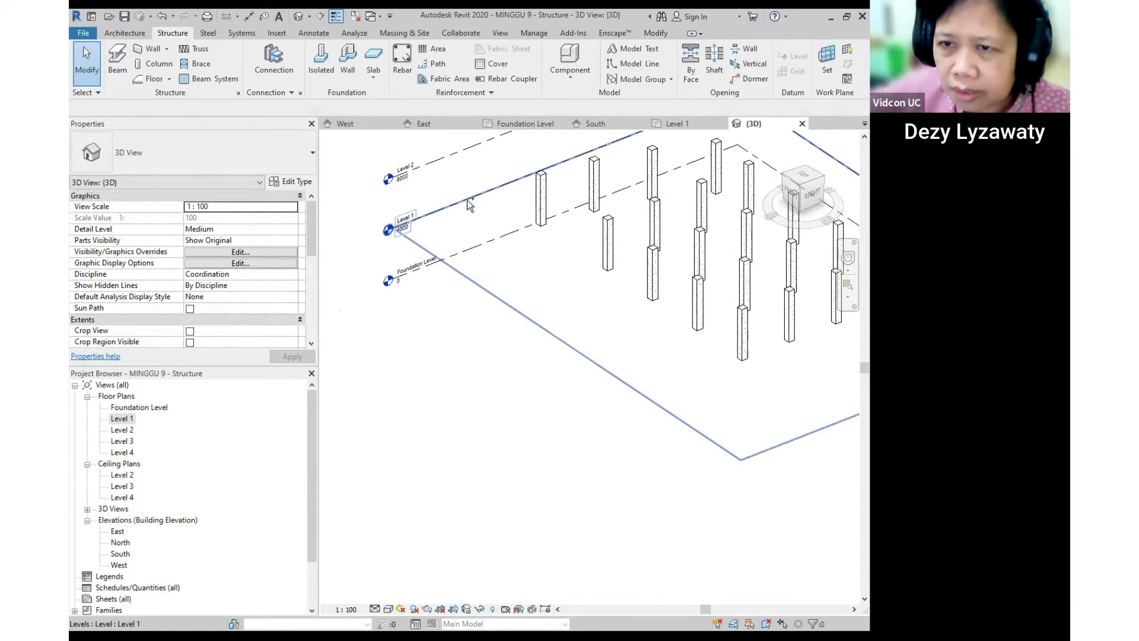
{"action": "middle_click_drag", "start_coordinate": [593, 282], "coordinate": [719, 414], "text": "shift"}
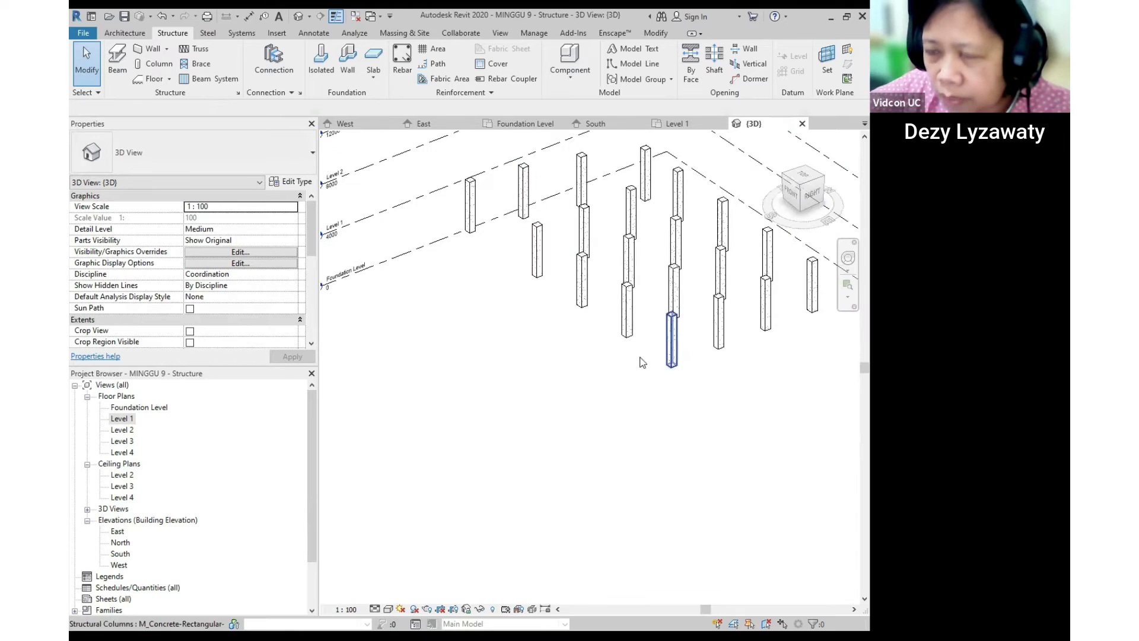
{"action": "middle_click_drag", "start_coordinate": [487, 180], "coordinate": [490, 217]}
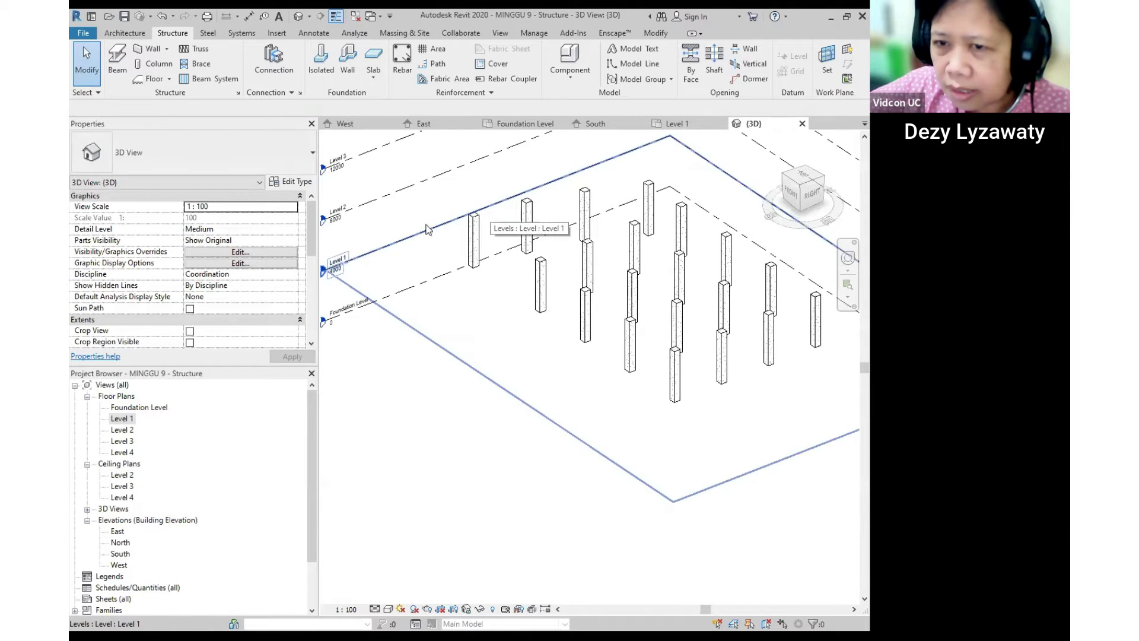
{"action": "left_click", "coordinate": [449, 229]}
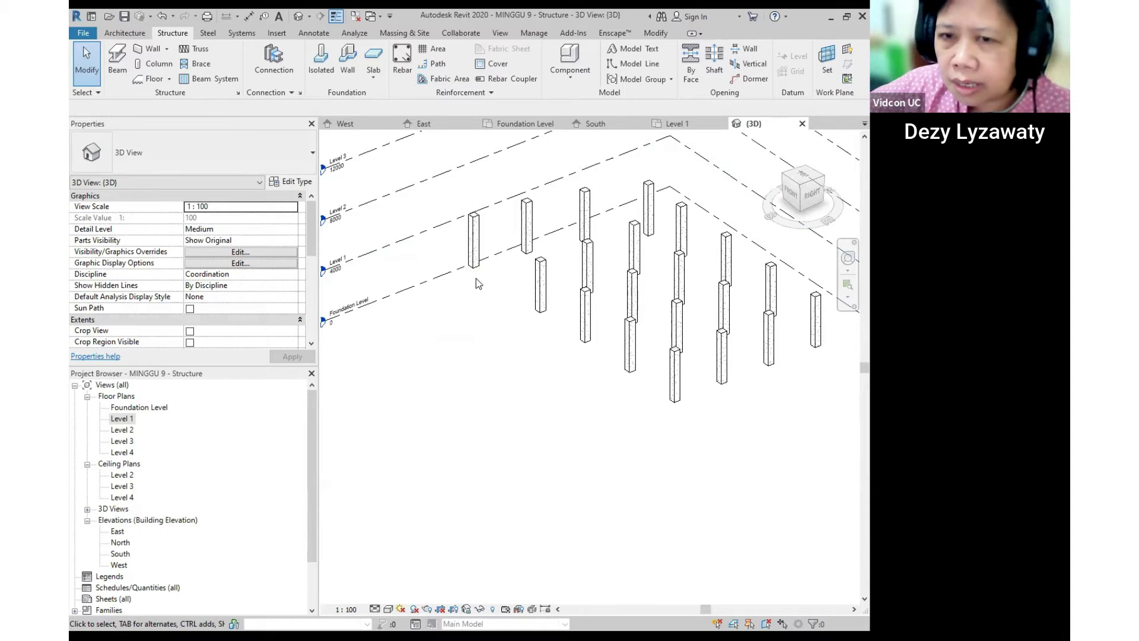
Return to the Level 1 floor plan and inspect the columns at the grid intersections, including the one at A5.
{"action": "double_click", "coordinate": [128, 420]}
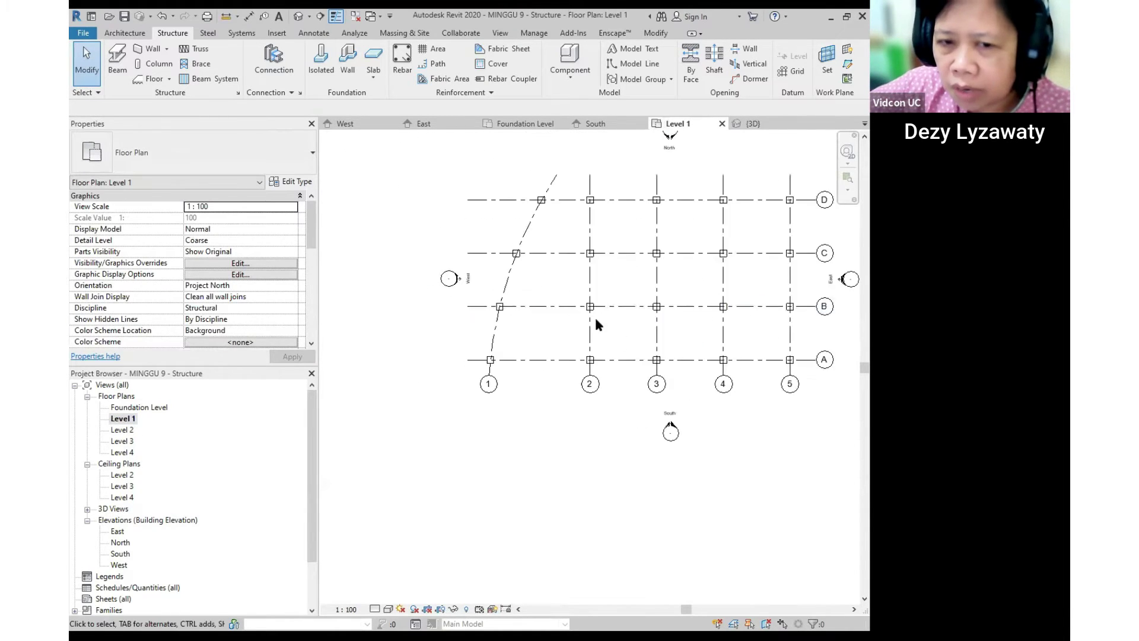
{"action": "scroll", "coordinate": [595, 318], "scroll_direction": "up", "scroll_amount": 2}
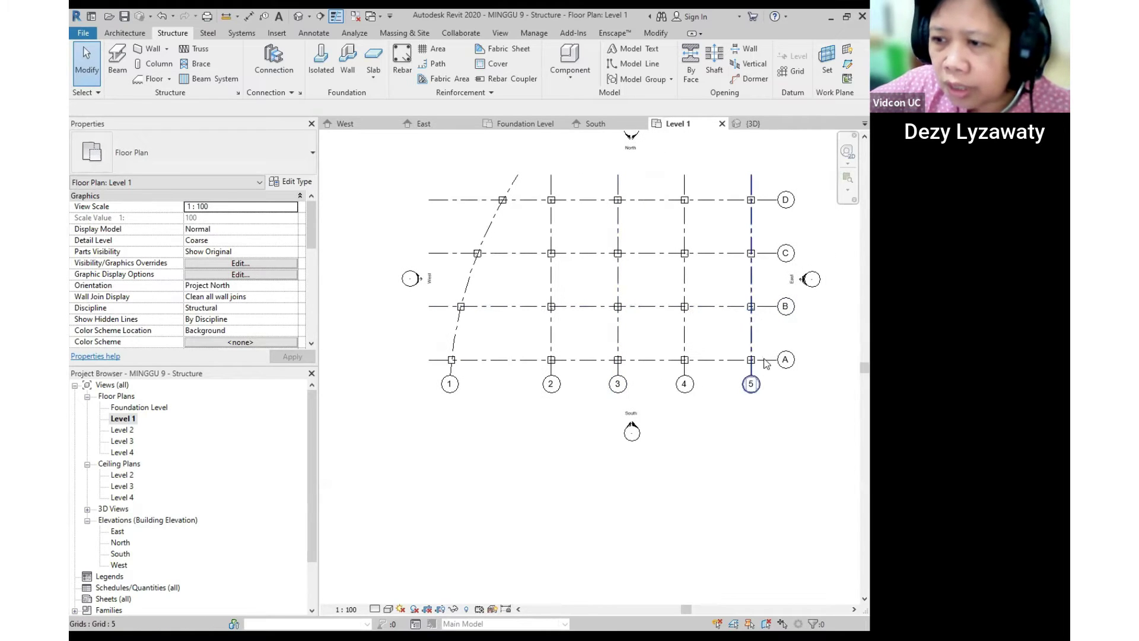
{"action": "key", "text": "ctrl"}
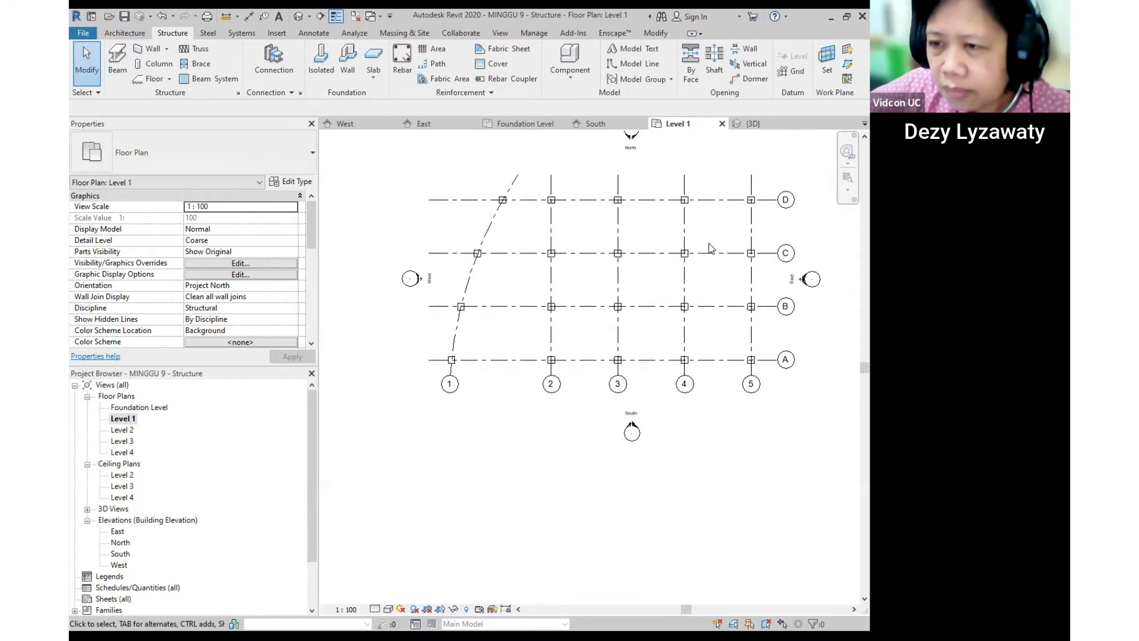
{"action": "middle_click_drag", "start_coordinate": [648, 262], "coordinate": [617, 271]}
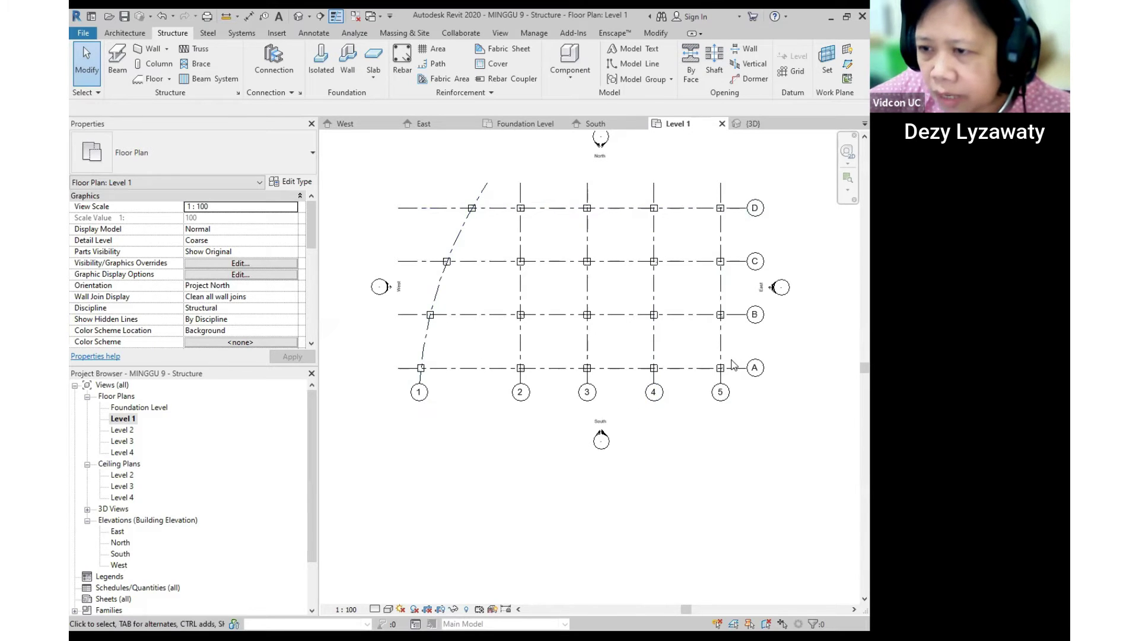
{"action": "scroll", "coordinate": [730, 364], "scroll_direction": "up", "scroll_amount": 2}
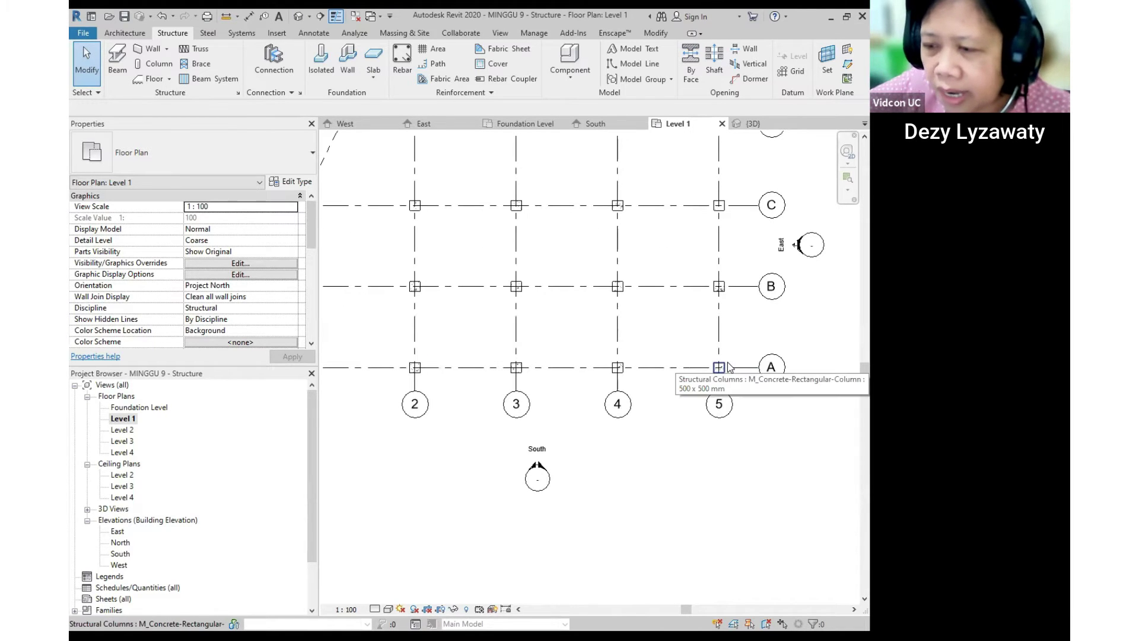
{"action": "scroll", "coordinate": [728, 365], "scroll_direction": "down", "scroll_amount": 2}
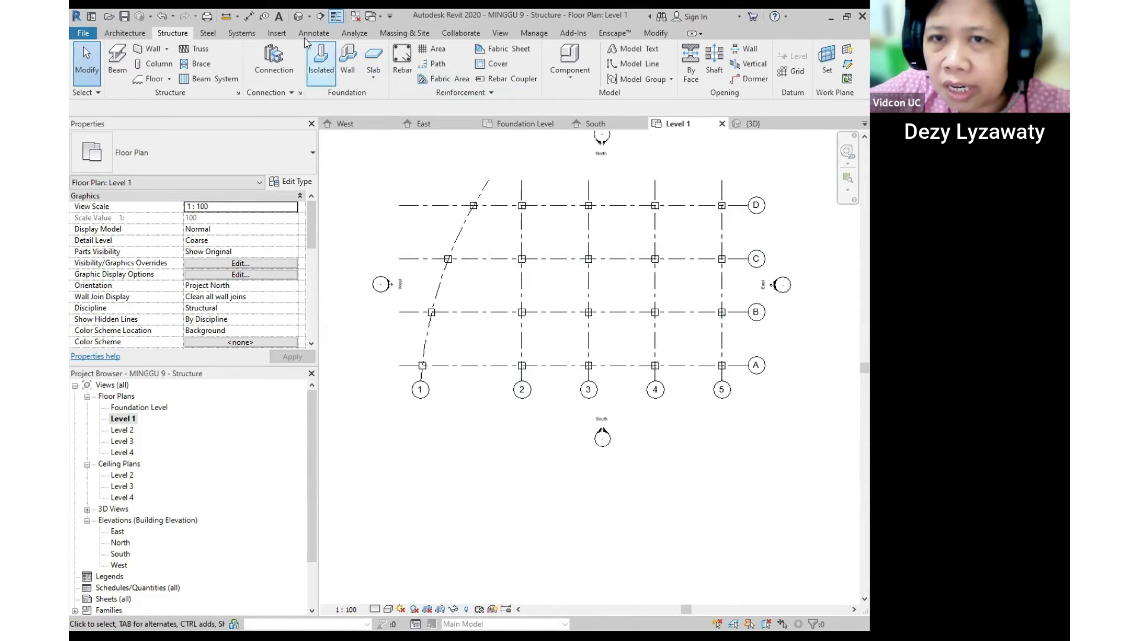
Check the columns in the 3D view once more, and review the full column layout in the Level 1 floor plan.
{"action": "left_click", "coordinate": [299, 16]}
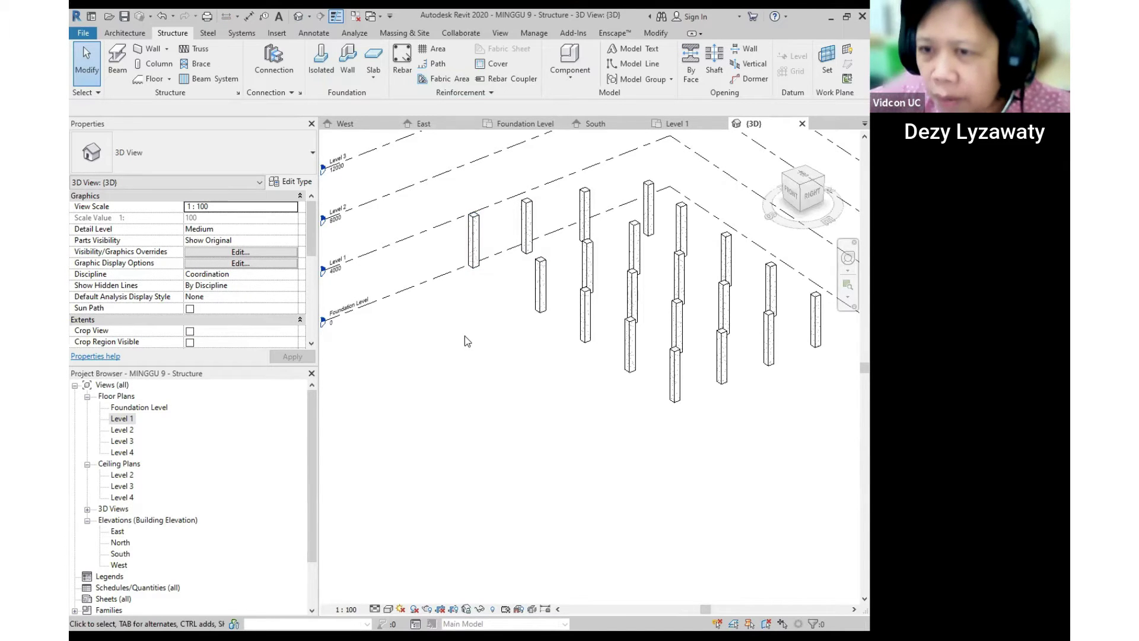
{"action": "double_click", "coordinate": [122, 419]}
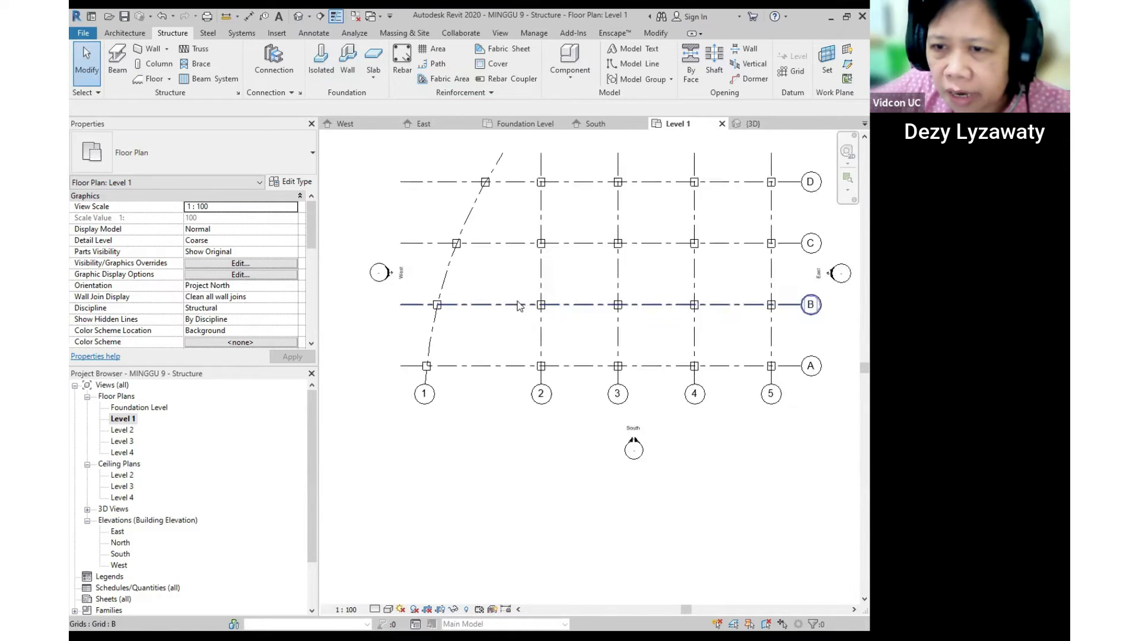
{"action": "scroll", "coordinate": [518, 305], "scroll_direction": "up", "scroll_amount": 2}
{"action": "scroll", "coordinate": [622, 335], "scroll_direction": "down", "scroll_amount": 3}
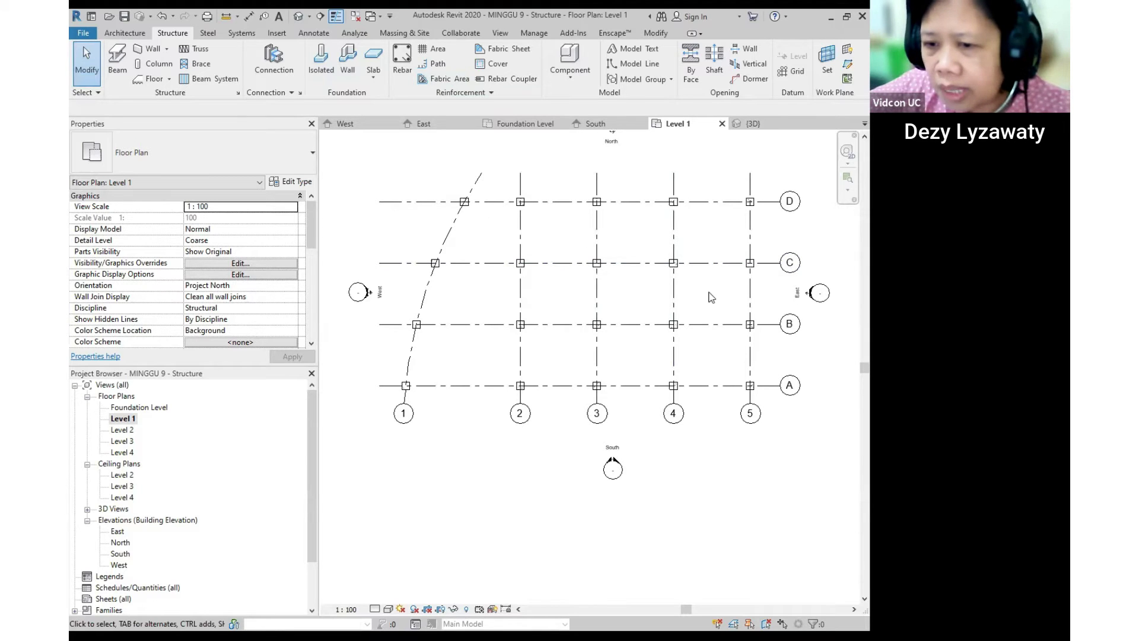
{"action": "middle_click_drag", "start_coordinate": [714, 296], "coordinate": [705, 302]}
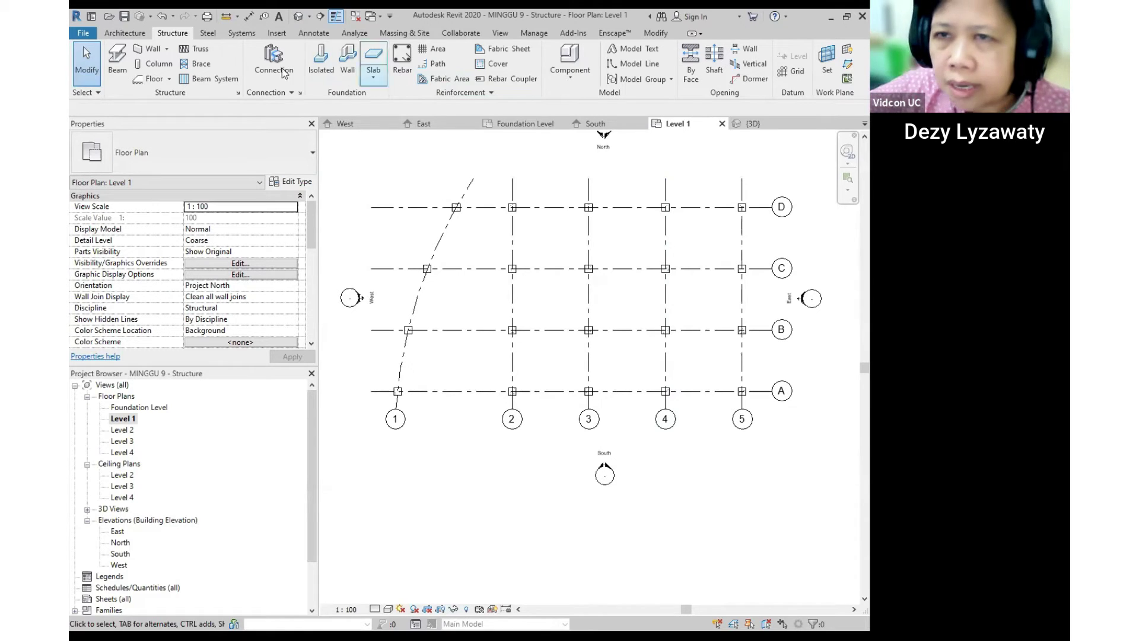
{"action": "double_click", "coordinate": [179, 36]}
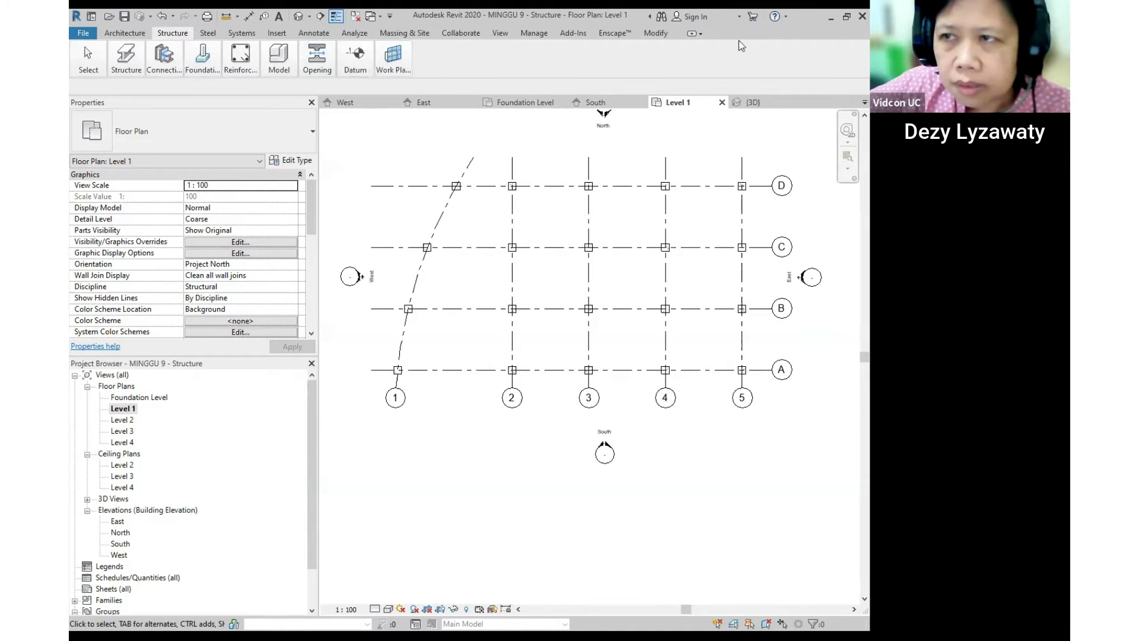
Load the M_Concrete-Rectangular Beam family from the US Metric Structural Framing > Concrete folder for beam placement.
{"action": "left_click", "coordinate": [692, 32]}
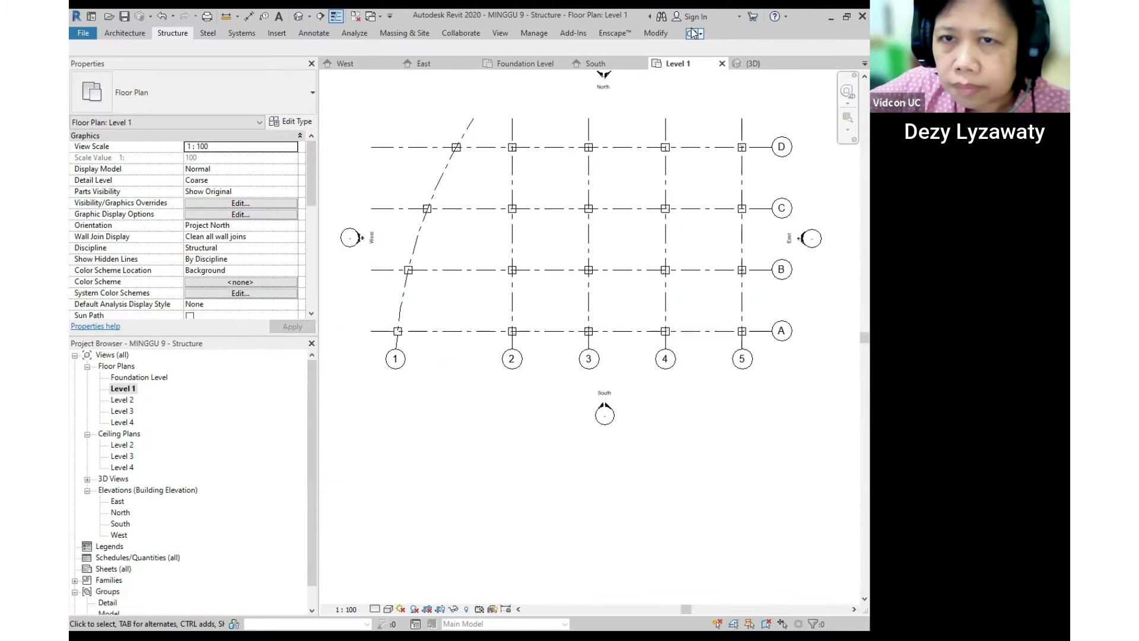
{"action": "left_click", "coordinate": [692, 32]}
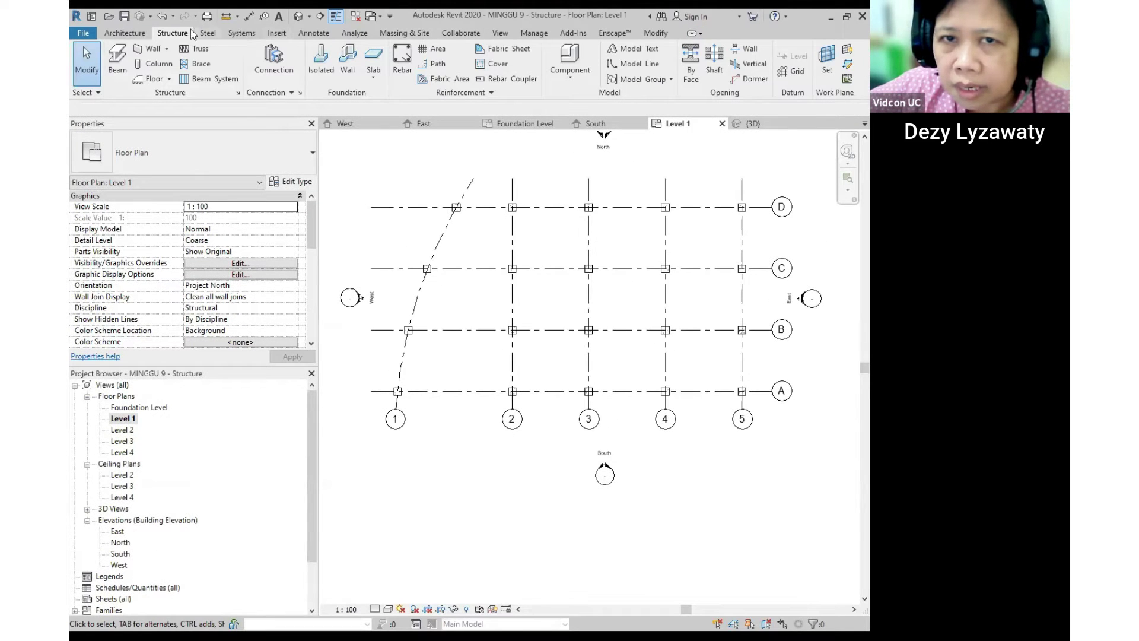
{"action": "left_click", "coordinate": [118, 66]}
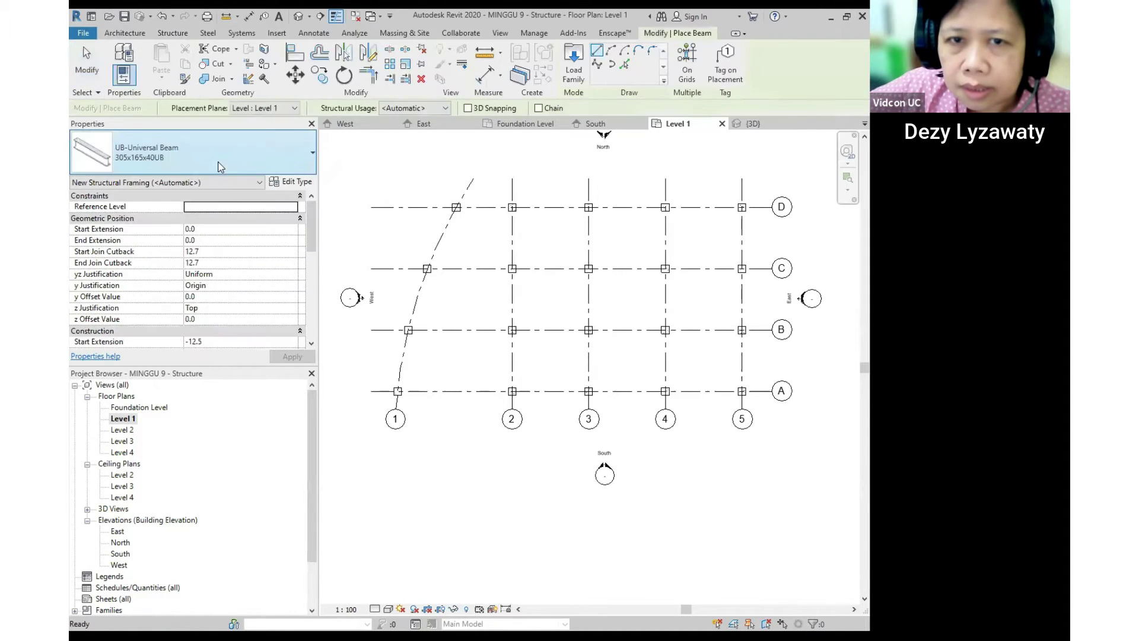
{"action": "left_click", "coordinate": [158, 165]}
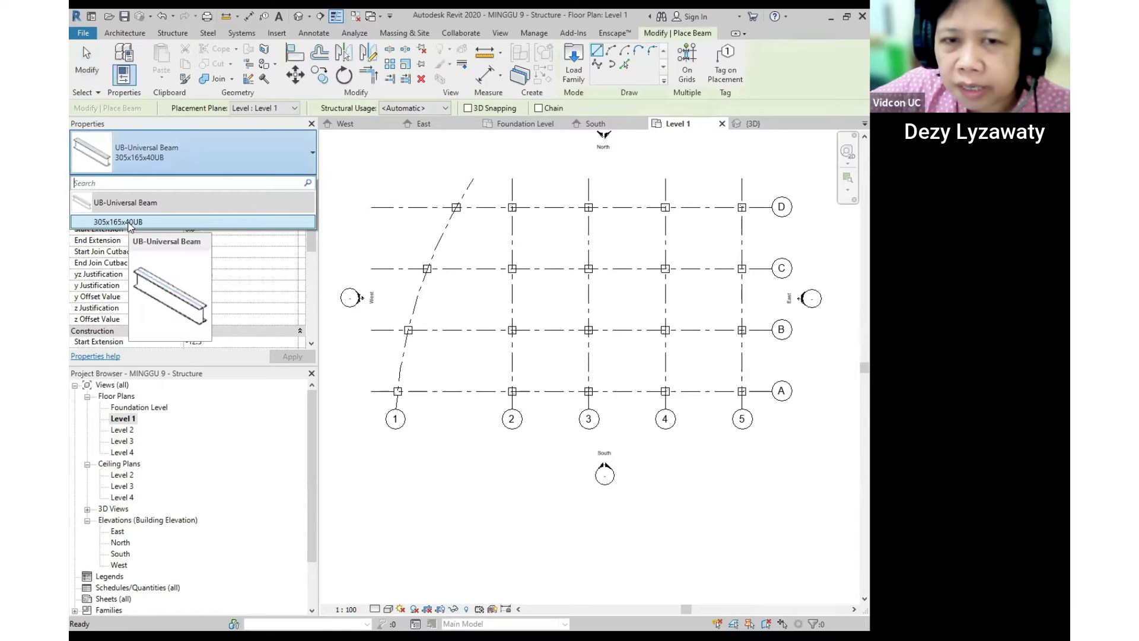
{"action": "left_click", "coordinate": [574, 66]}
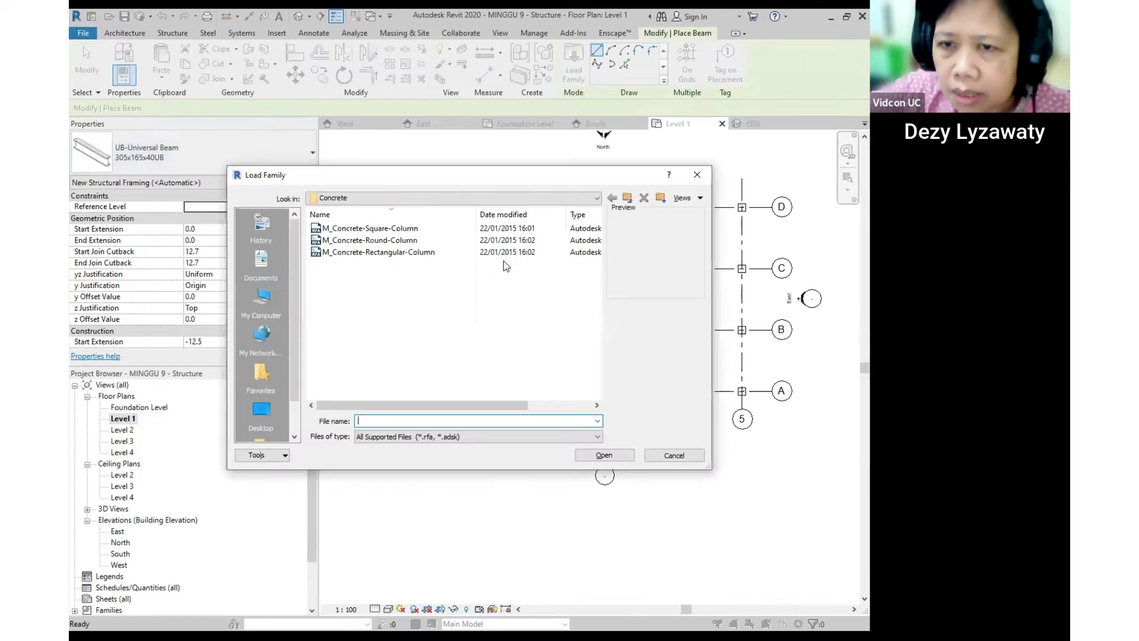
{"action": "left_click", "coordinate": [628, 199]}
{"action": "left_click", "coordinate": [629, 200]}
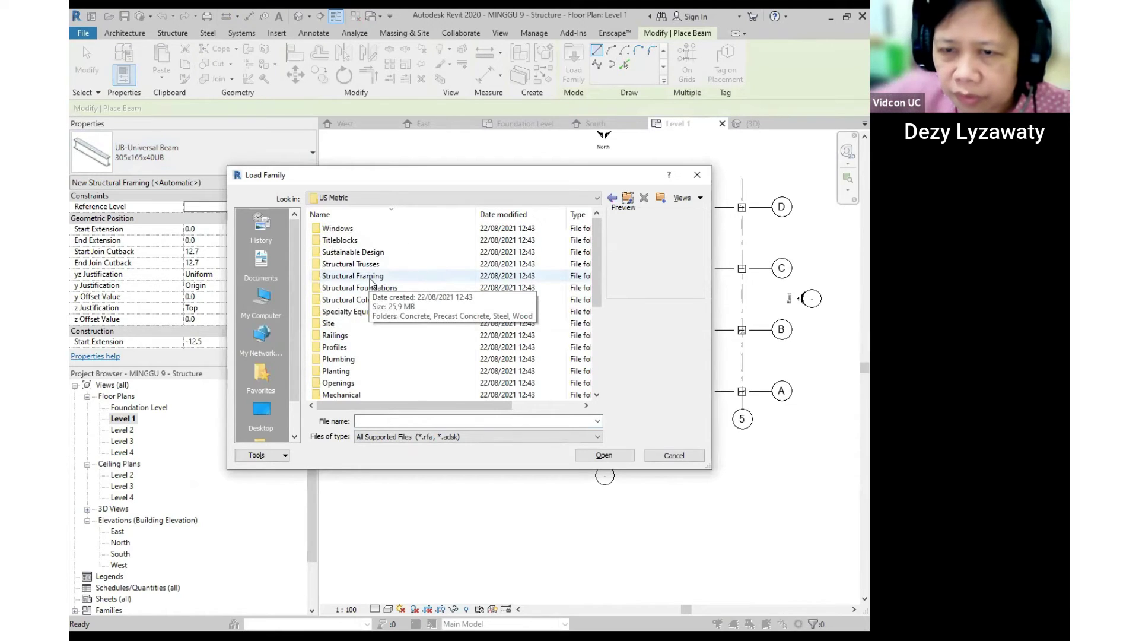
{"action": "double_click", "coordinate": [371, 277]}
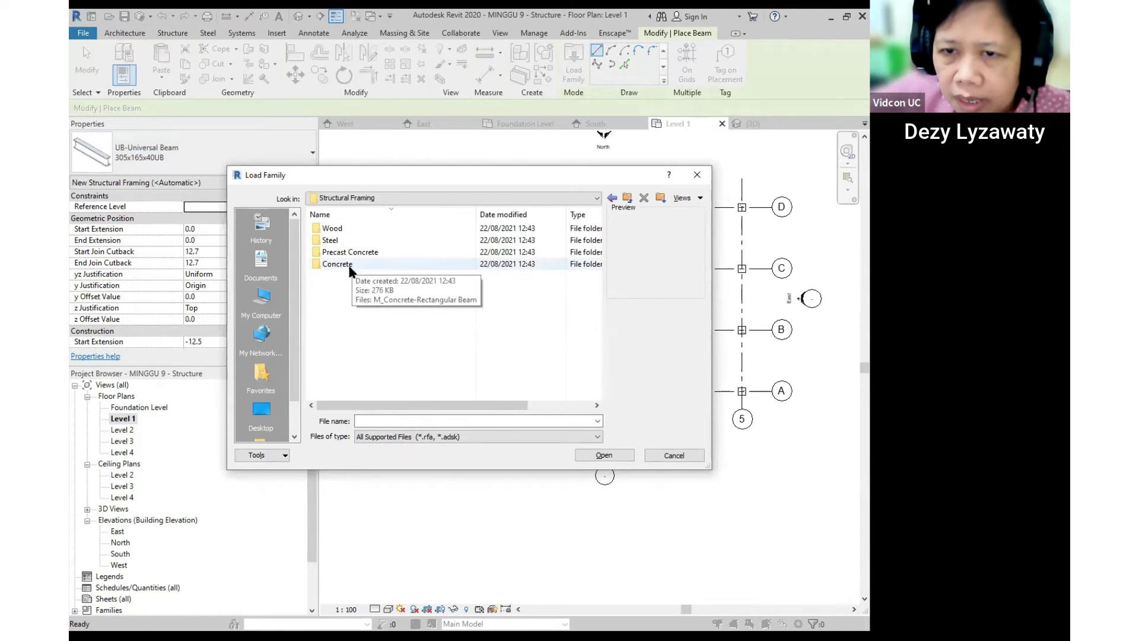
{"action": "double_click", "coordinate": [350, 266]}
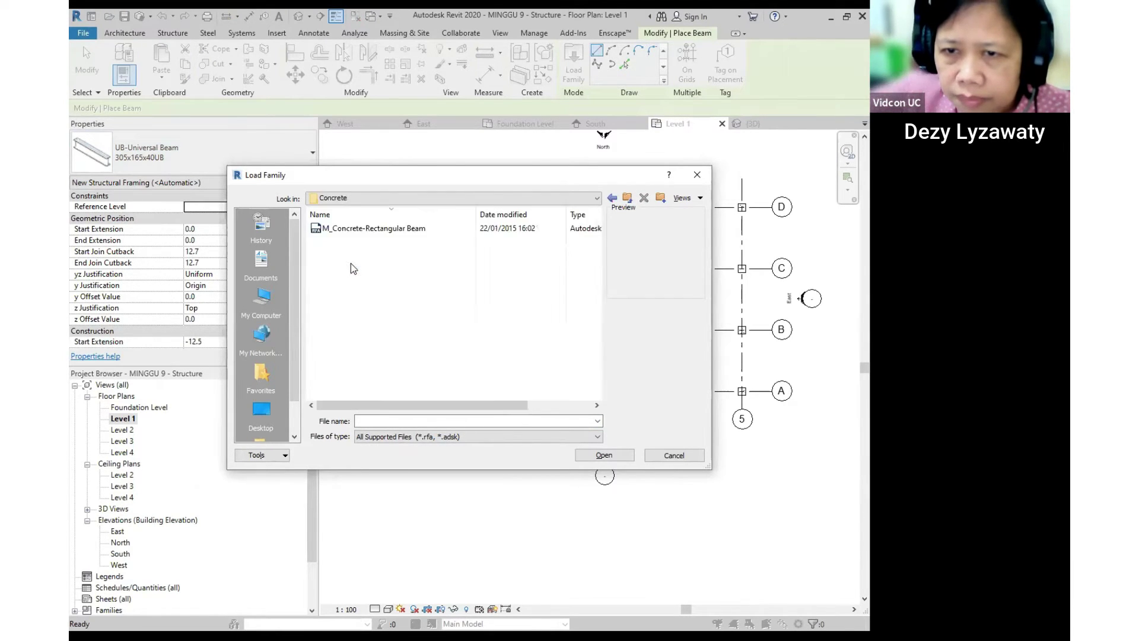
{"action": "left_click", "coordinate": [364, 231]}
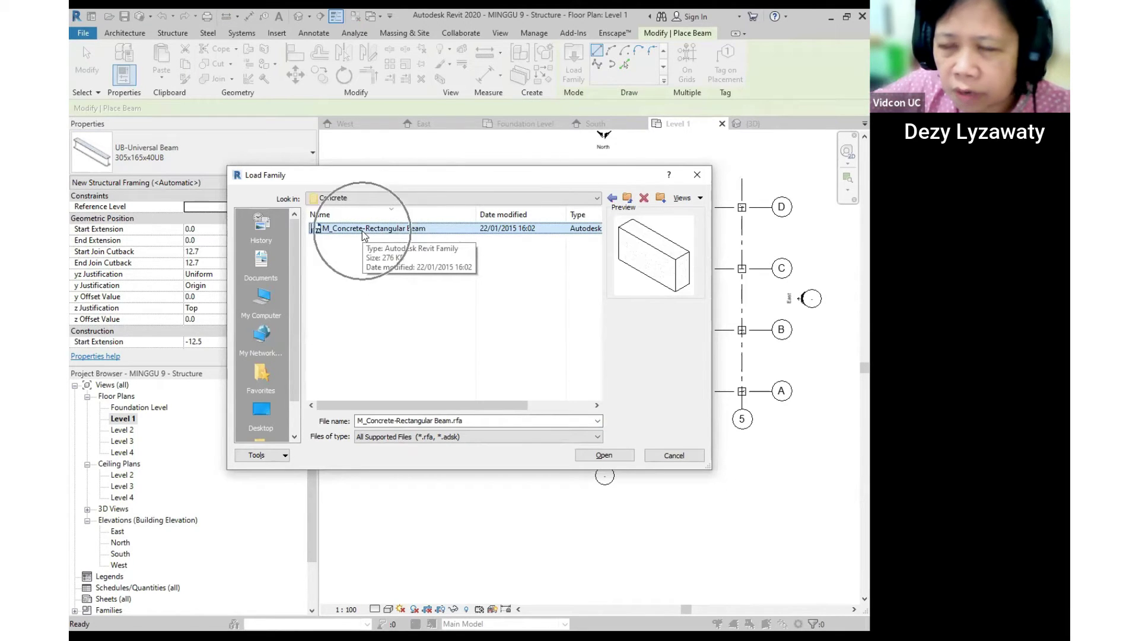
{"action": "left_click", "coordinate": [624, 459]}
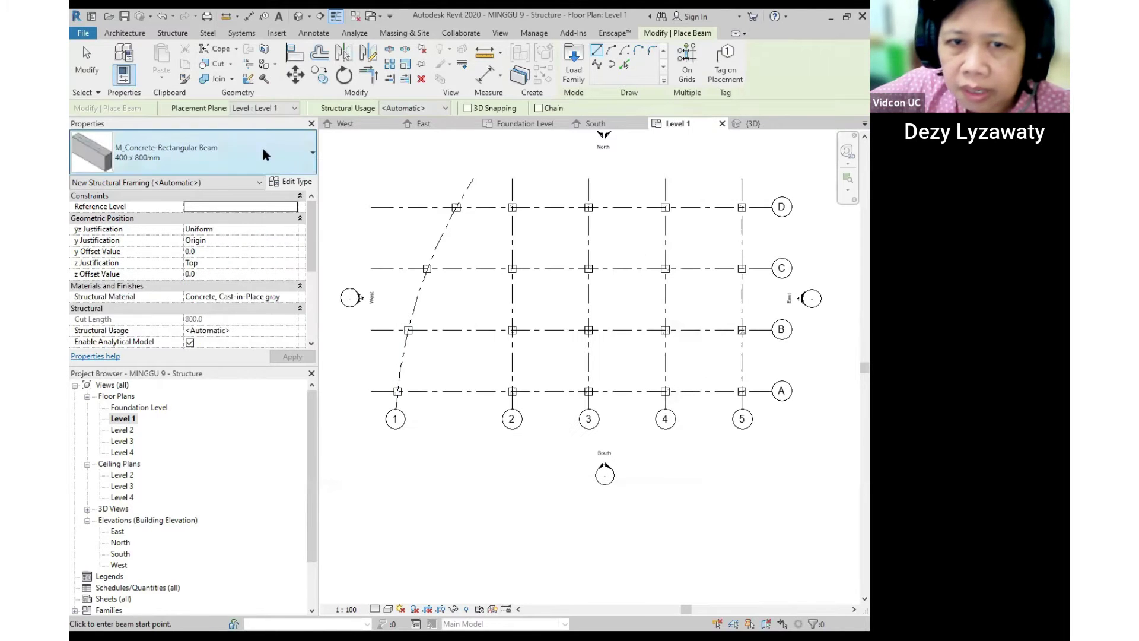
Draw a 400 x 800mm M_Concrete-Rectangular Beam along grid D between the columns at grids 1 and 2.
{"action": "left_click", "coordinate": [262, 147]}
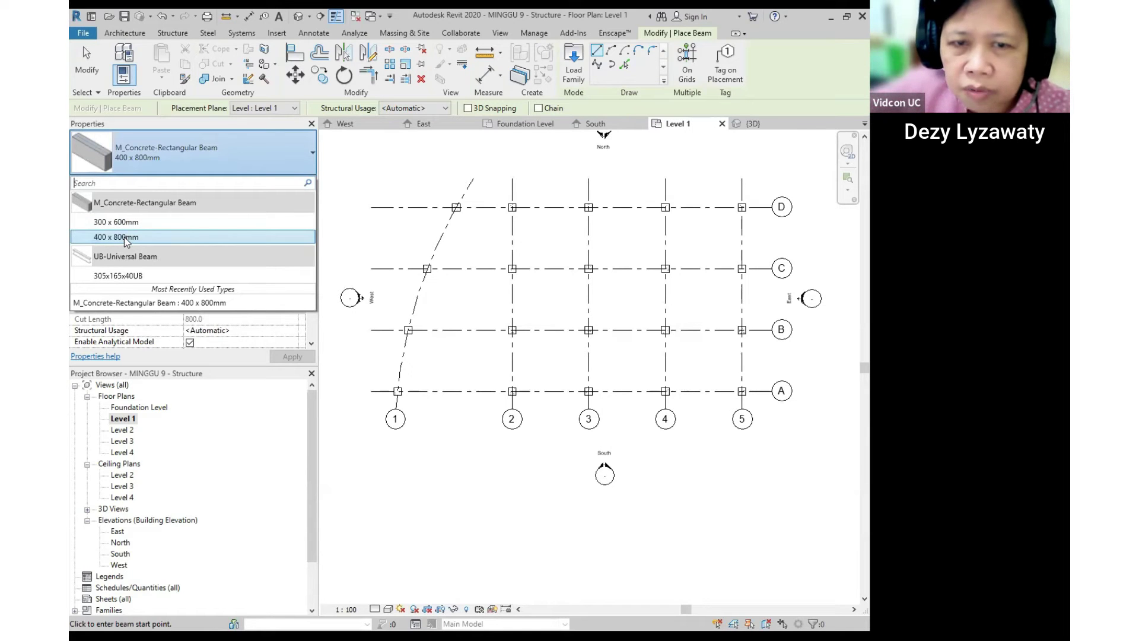
{"action": "mouse_move", "coordinate": [128, 224]}
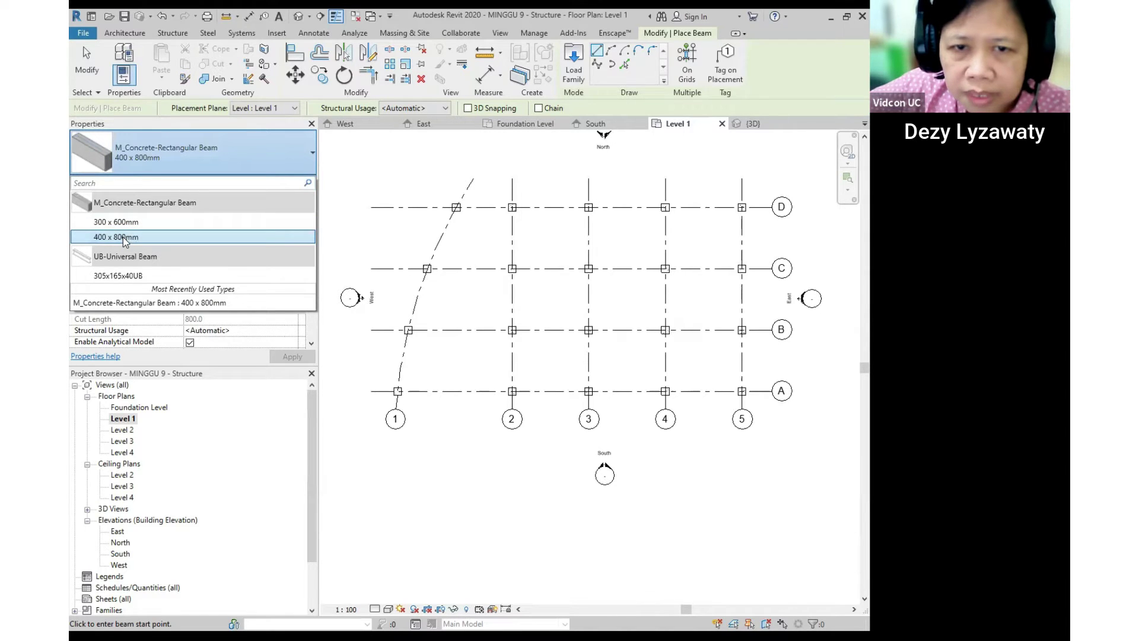
{"action": "left_click", "coordinate": [123, 237]}
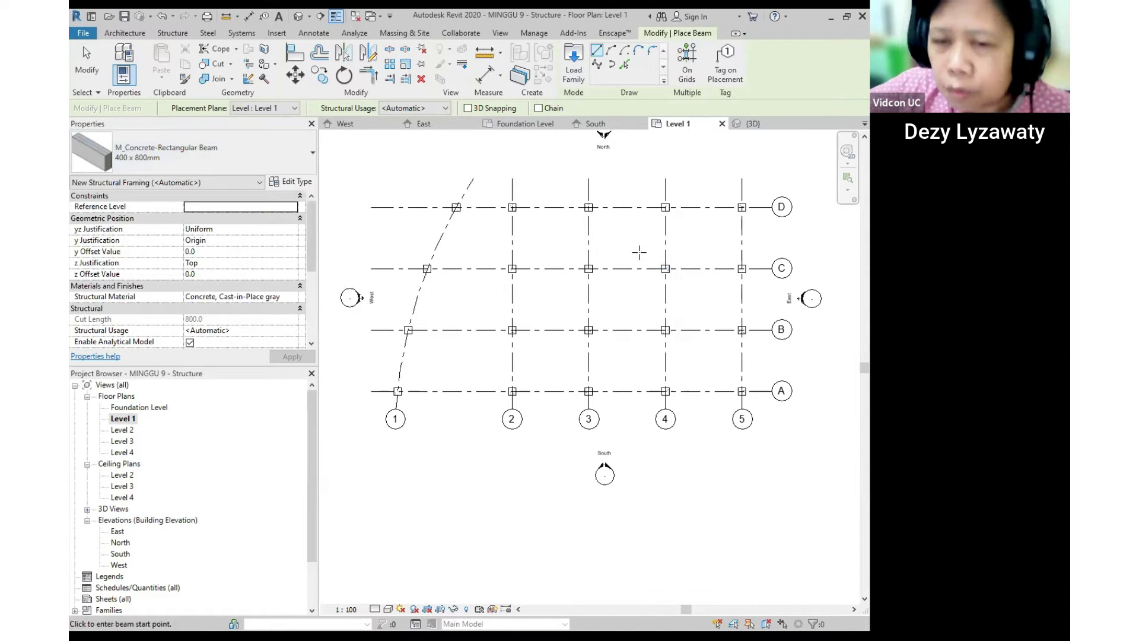
{"action": "scroll", "coordinate": [516, 226], "scroll_direction": "up", "scroll_amount": 5}
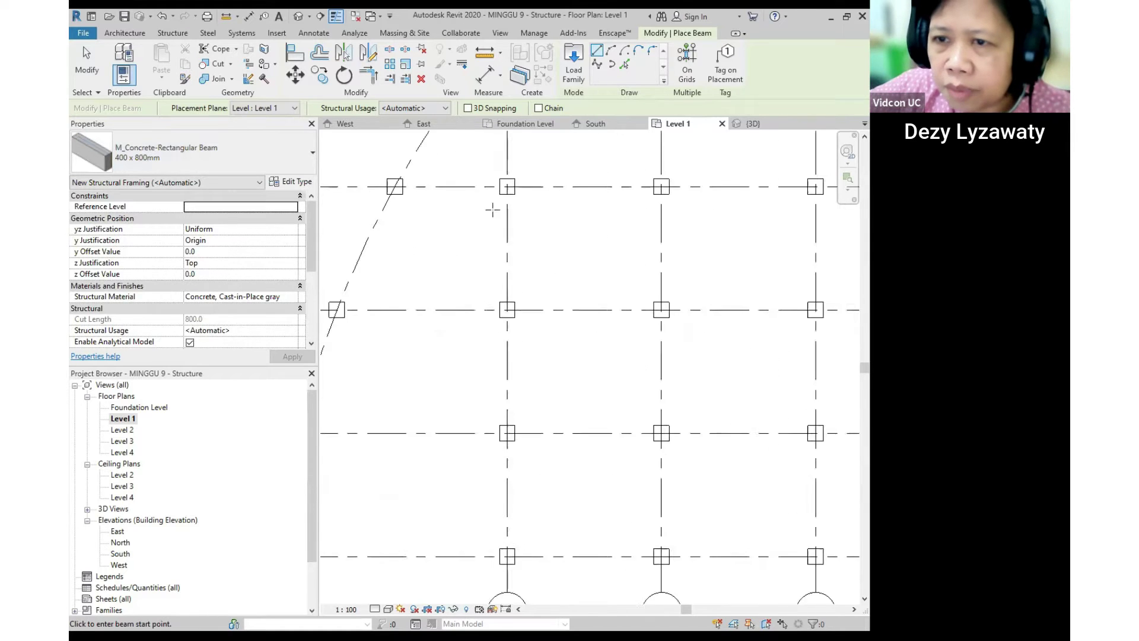
{"action": "left_click", "coordinate": [366, 176]}
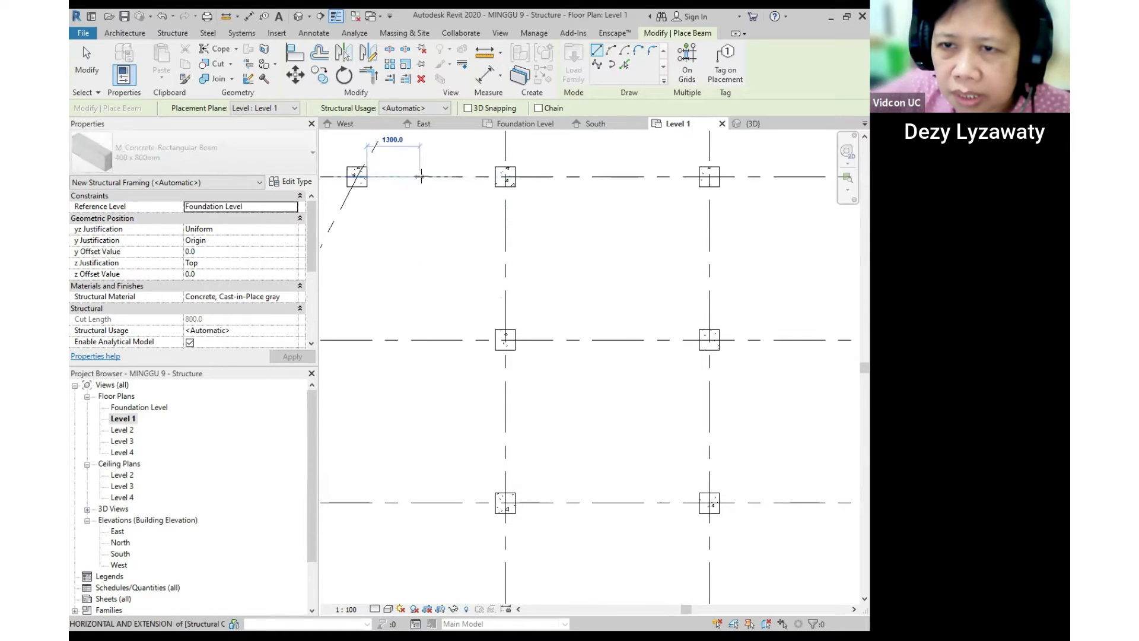
{"action": "left_click", "coordinate": [493, 177]}
{"action": "scroll", "coordinate": [543, 223], "scroll_direction": "down", "scroll_amount": 2}
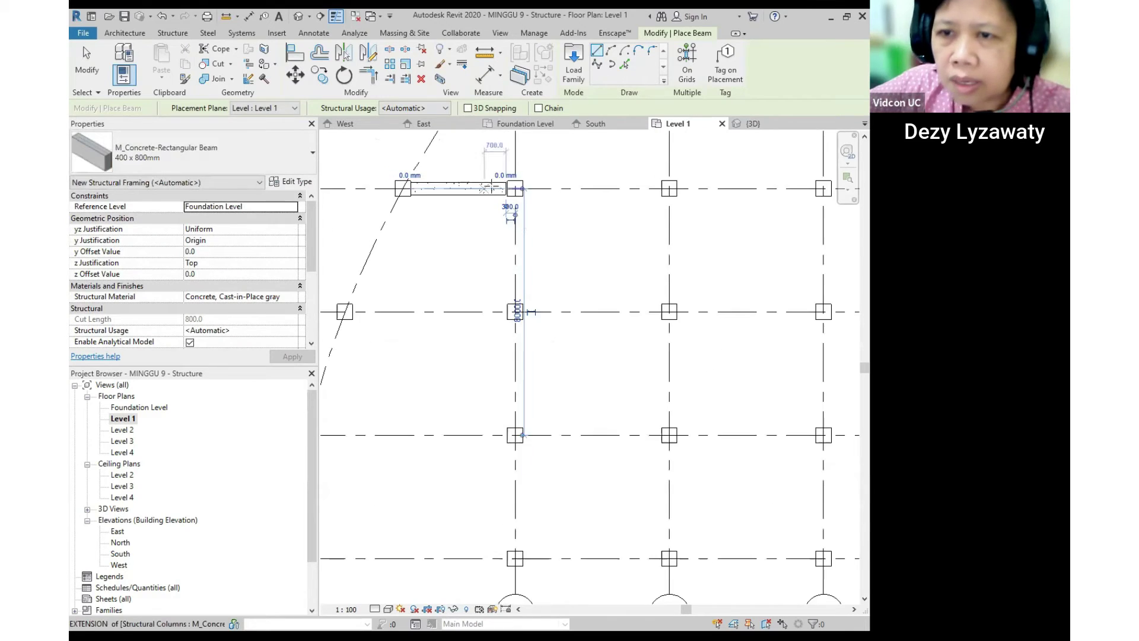
{"action": "scroll", "coordinate": [488, 185], "scroll_direction": "up", "scroll_amount": 3}
Extend the grid D beam's end to meet the face of the column at grid 2.
{"action": "key", "text": "Escape"}
{"action": "key", "text": "Escape"}
{"action": "left_click", "coordinate": [517, 187]}
{"action": "scroll", "coordinate": [516, 189], "scroll_direction": "up", "scroll_amount": 2}
{"action": "key", "text": "Escape"}
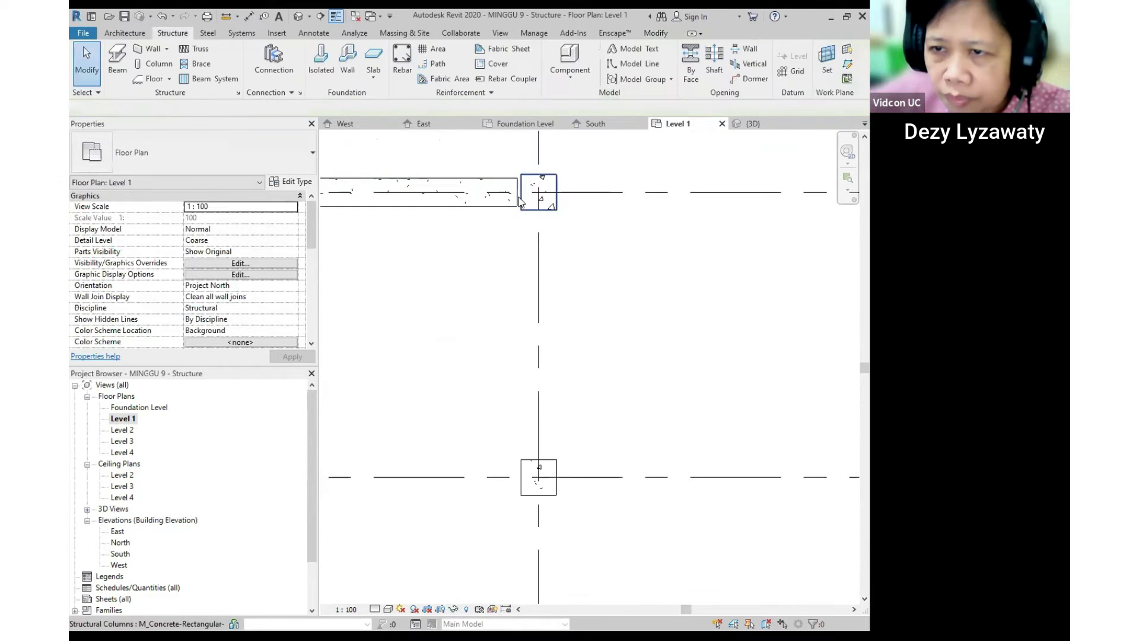
{"action": "left_click", "coordinate": [515, 199]}
{"action": "left_click_drag", "start_coordinate": [517, 192], "coordinate": [521, 192]}
{"action": "scroll", "coordinate": [538, 224], "scroll_direction": "down", "scroll_amount": 5}
{"action": "left_click", "coordinate": [588, 275]}
{"action": "middle_click_drag", "start_coordinate": [588, 278], "coordinate": [581, 209]}
{"action": "middle_click_drag", "start_coordinate": [504, 198], "coordinate": [485, 298]}
{"action": "scroll", "coordinate": [484, 278], "scroll_direction": "up", "scroll_amount": 3}
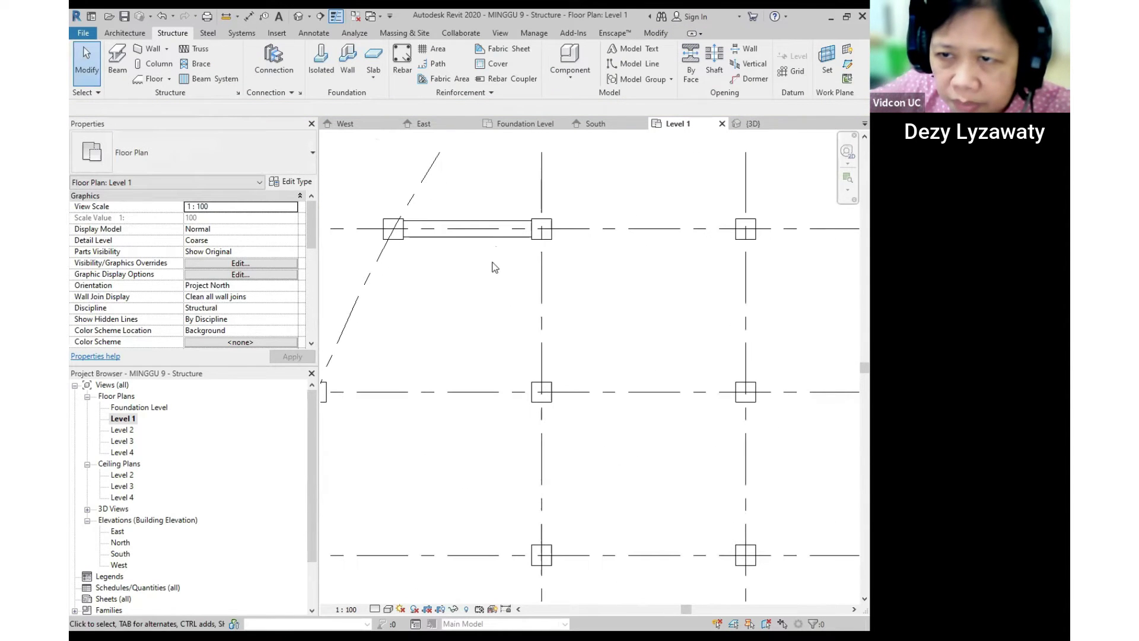
Delete the beam on grid D between grids 1 and 2.
{"action": "left_click", "coordinate": [497, 237]}
{"action": "key", "text": "Delete"}
{"action": "scroll", "coordinate": [546, 288], "scroll_direction": "down", "scroll_amount": 1}
{"action": "middle_click_drag", "start_coordinate": [581, 296], "coordinate": [570, 259]}
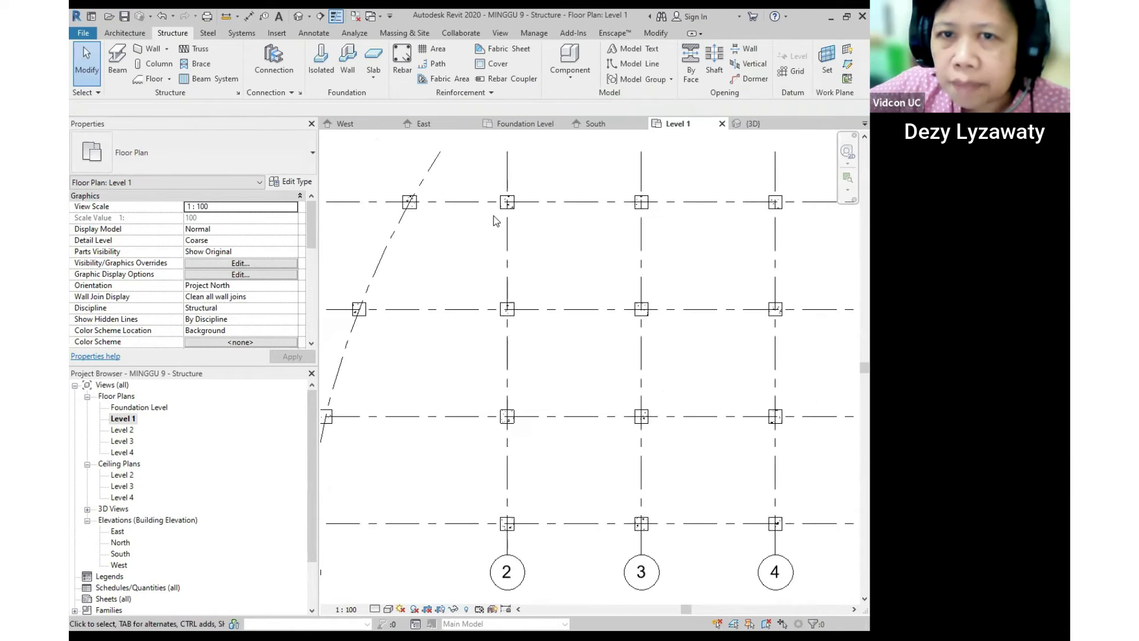
Place 300 x 600mm M_Concrete-Rectangular Beams along all grid lines 1 to 5 and A to D with the On Grids option.
{"action": "left_click", "coordinate": [116, 74]}
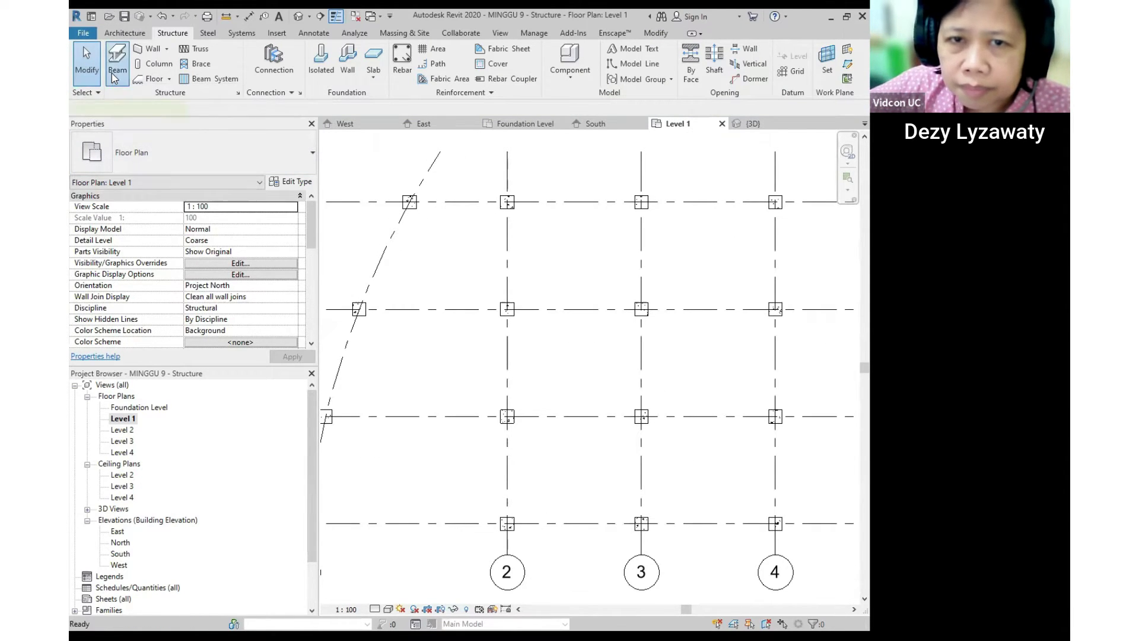
{"action": "left_click", "coordinate": [209, 143]}
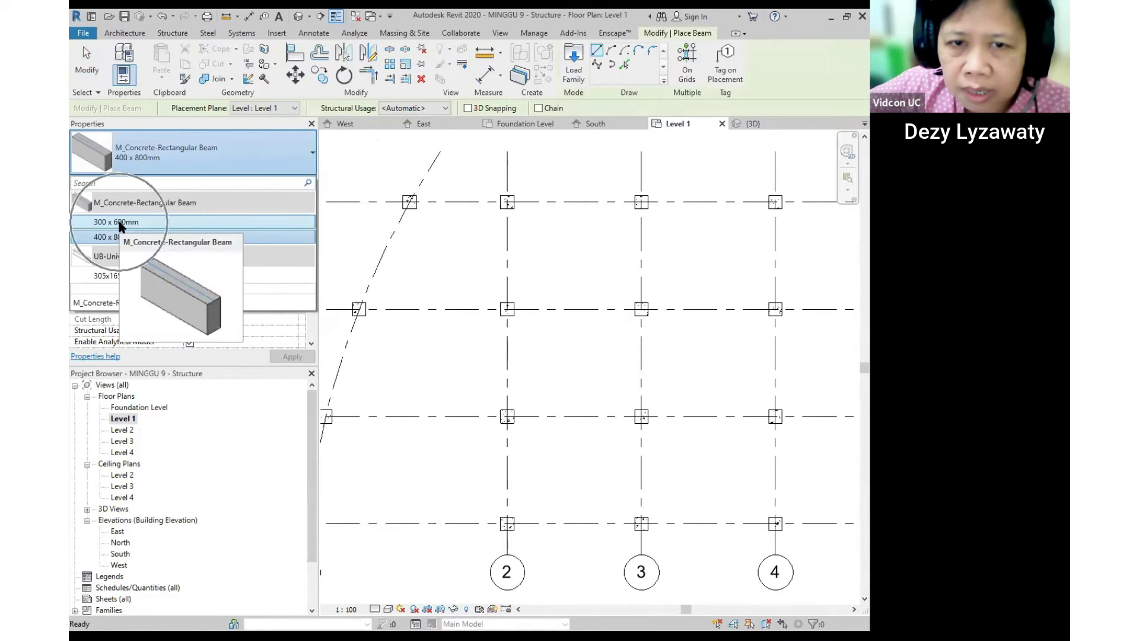
{"action": "left_click", "coordinate": [148, 223]}
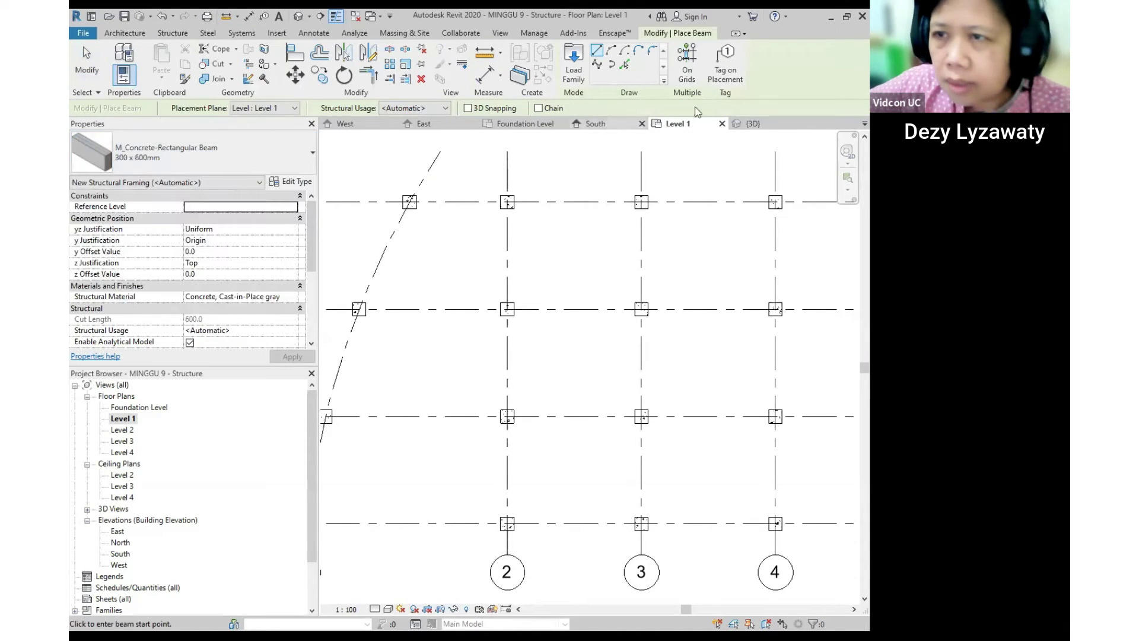
{"action": "left_click", "coordinate": [686, 70]}
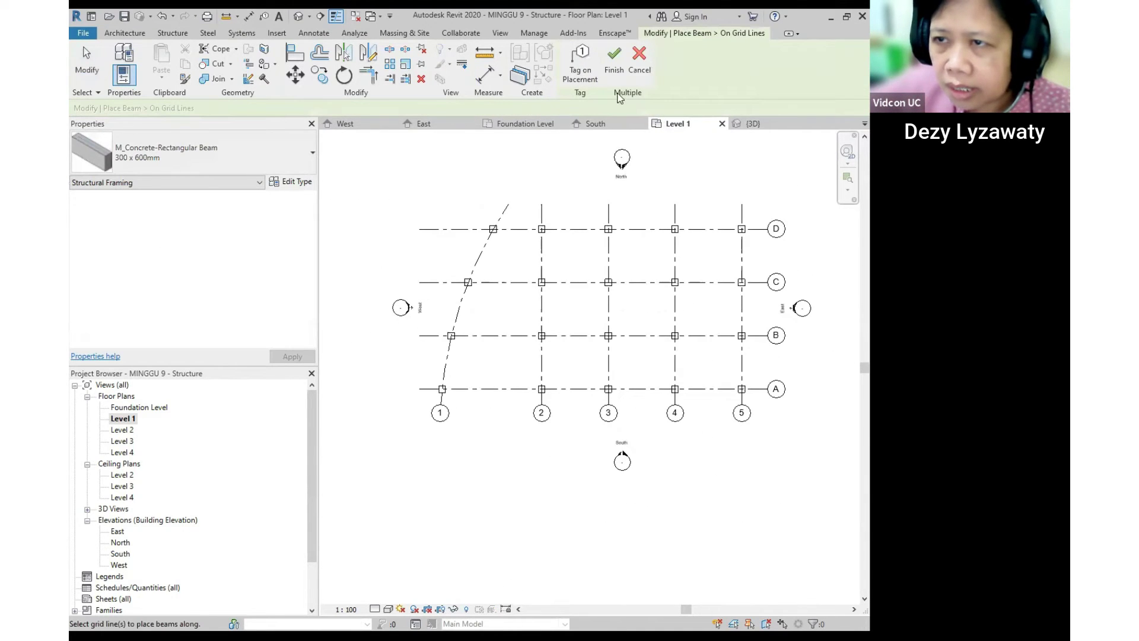
{"action": "left_click_drag", "start_coordinate": [754, 398], "coordinate": [433, 217]}
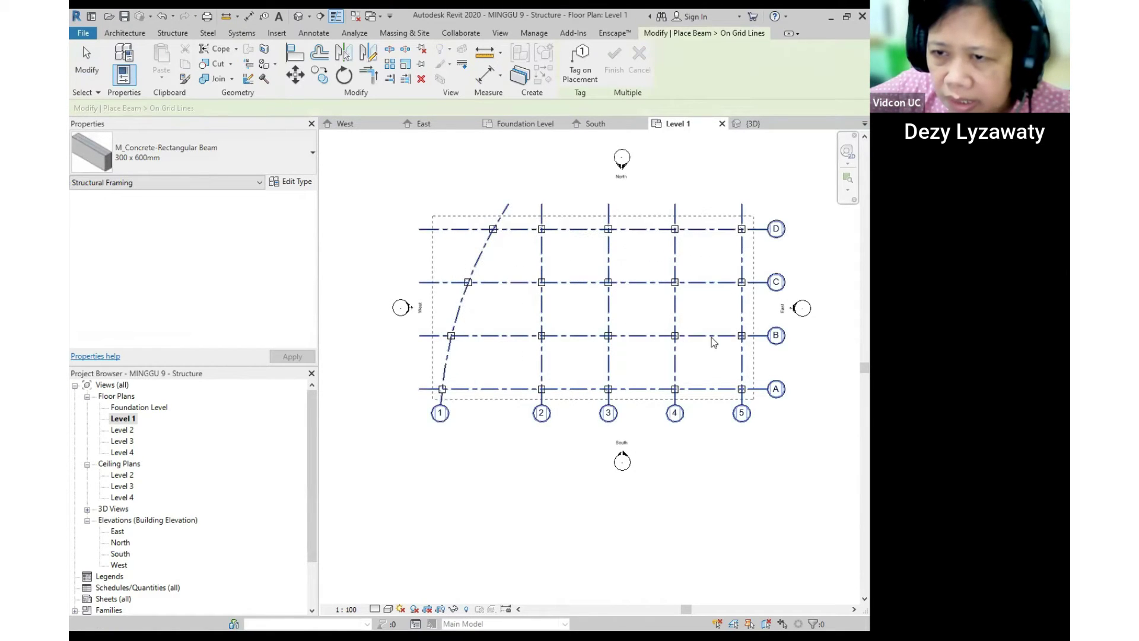
{"action": "scroll", "coordinate": [670, 303], "scroll_direction": "up", "scroll_amount": 6}
{"action": "middle_click_drag", "start_coordinate": [626, 321], "coordinate": [611, 250]}
{"action": "scroll", "coordinate": [612, 253], "scroll_direction": "down", "scroll_amount": 4}
{"action": "middle_click_drag", "start_coordinate": [626, 302], "coordinate": [623, 340]}
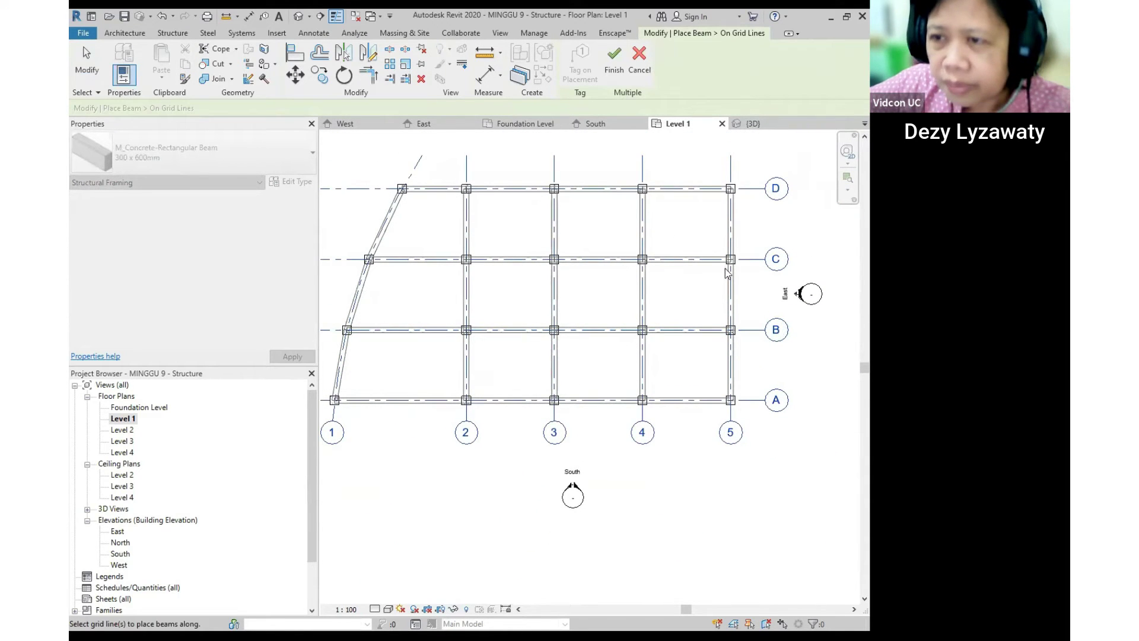
{"action": "left_click", "coordinate": [613, 72]}
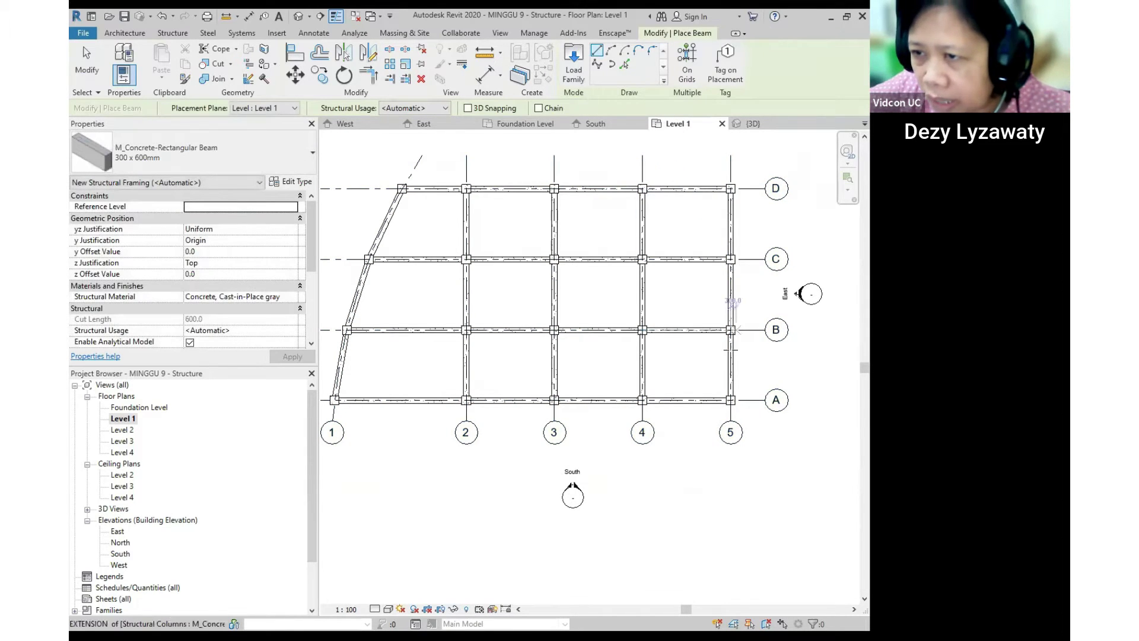
{"action": "key", "text": "Escape"}
{"action": "key", "text": "Escape"}
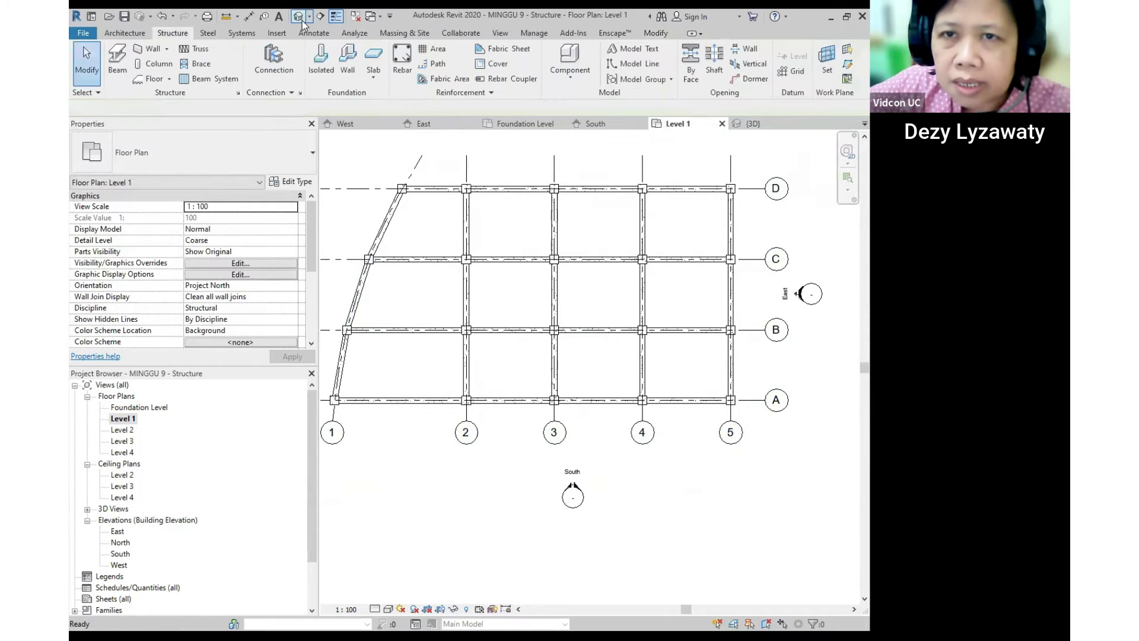
Examine the beam and column frame in the default 3D view and return to the Level 1 floor plan.
{"action": "left_click", "coordinate": [300, 19]}
{"action": "middle_click_drag", "start_coordinate": [551, 329], "coordinate": [552, 383], "text": "shift"}
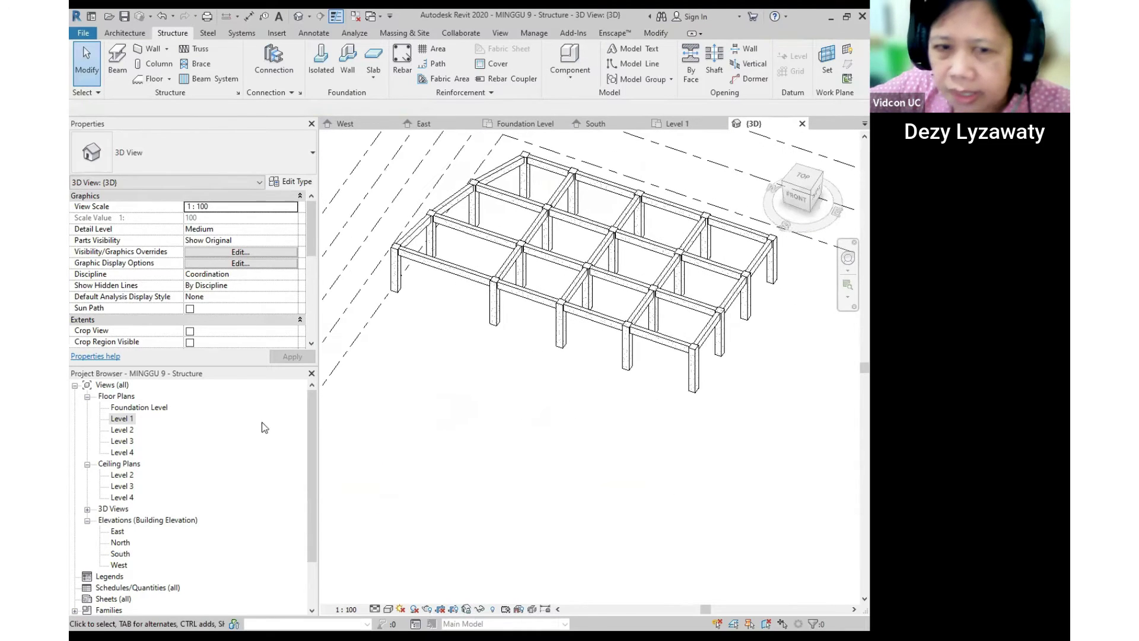
{"action": "double_click", "coordinate": [125, 419]}
{"action": "scroll", "coordinate": [682, 247], "scroll_direction": "up", "scroll_amount": 4}
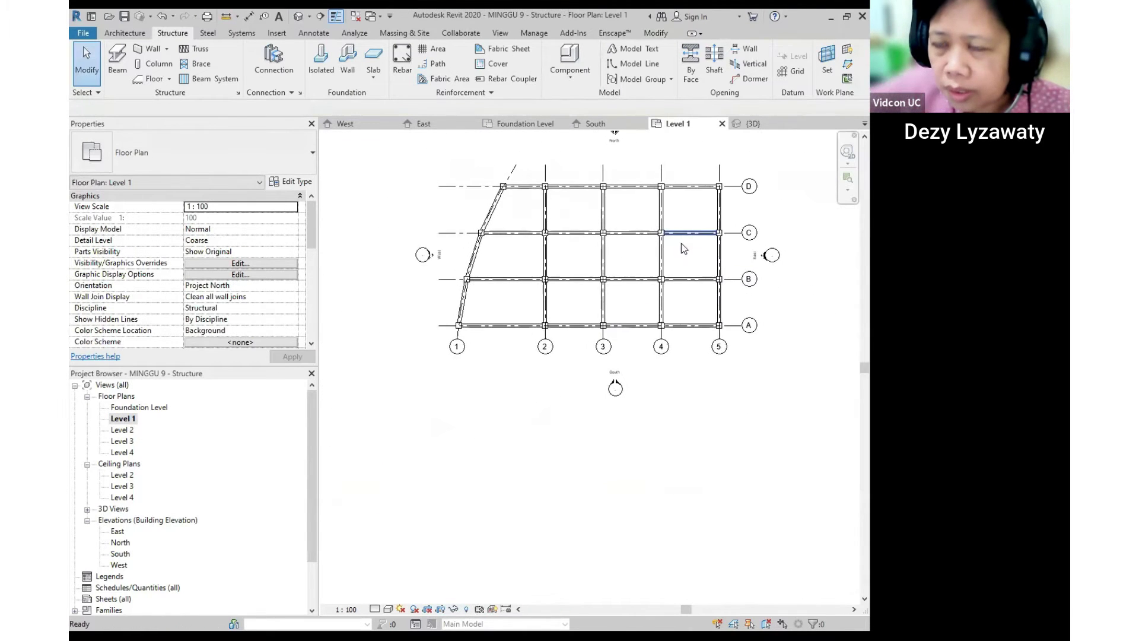
{"action": "middle_click_drag", "start_coordinate": [713, 258], "coordinate": [705, 281]}
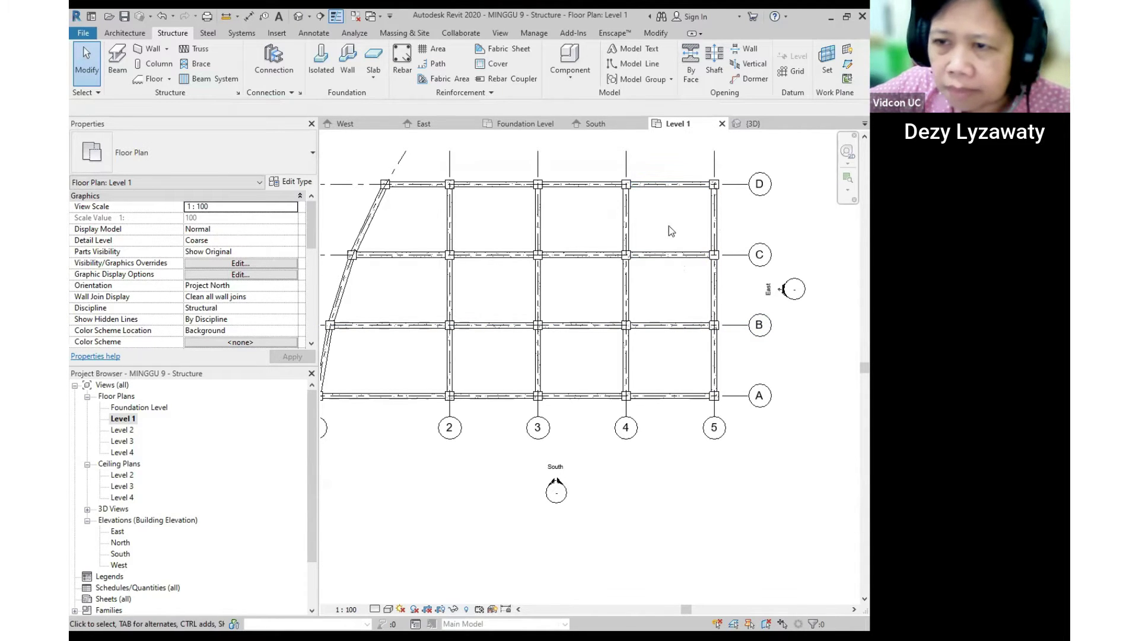
{"action": "mouse_move", "coordinate": [497, 282]}
{"action": "middle_mouse_down"}
{"action": "mouse_move", "coordinate": [527, 272]}
{"action": "mouse_move", "coordinate": [507, 268]}
{"action": "middle_mouse_up"}
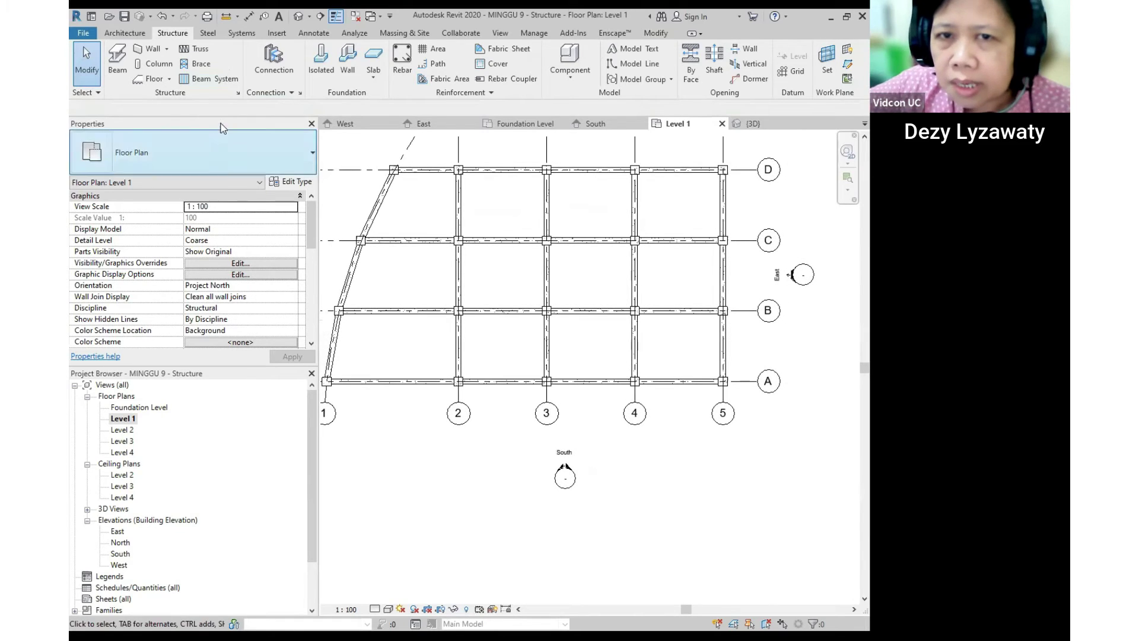
Start an automatic Structural Framing System beam system with the Fixed Number layout rule and 4 lines.
{"action": "left_click", "coordinate": [224, 80]}
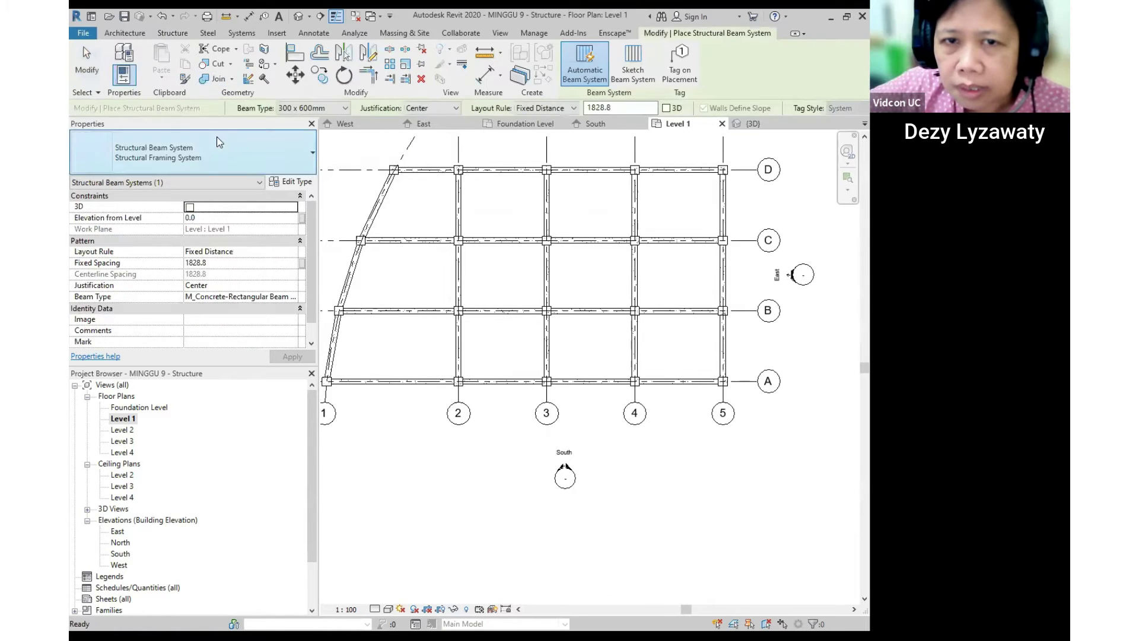
{"action": "left_click", "coordinate": [216, 140]}
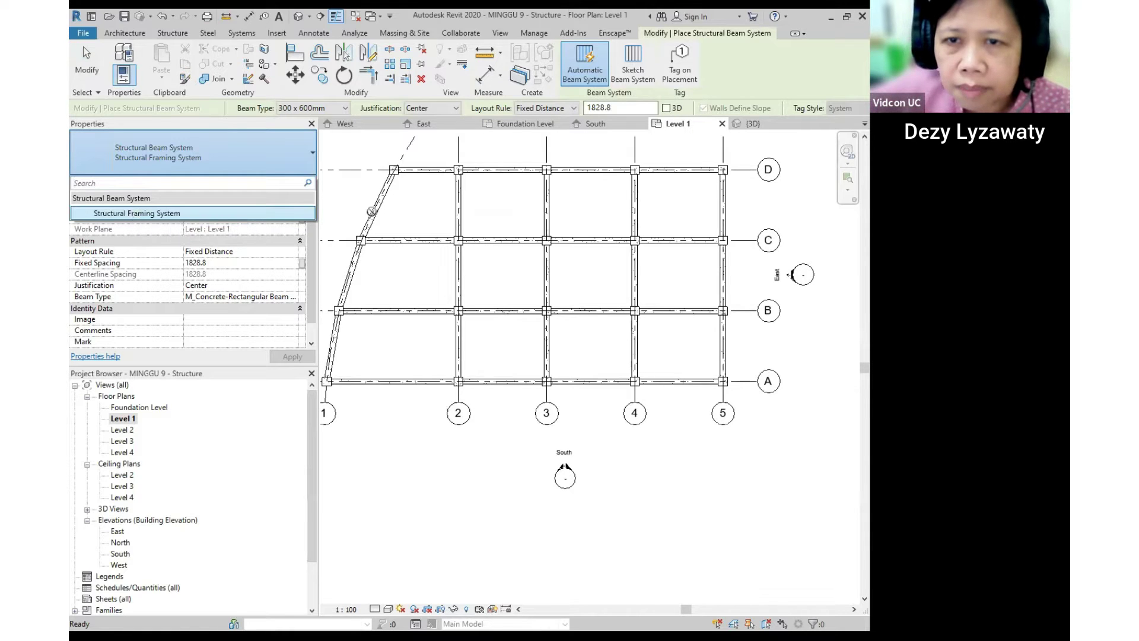
{"action": "left_click", "coordinate": [133, 212]}
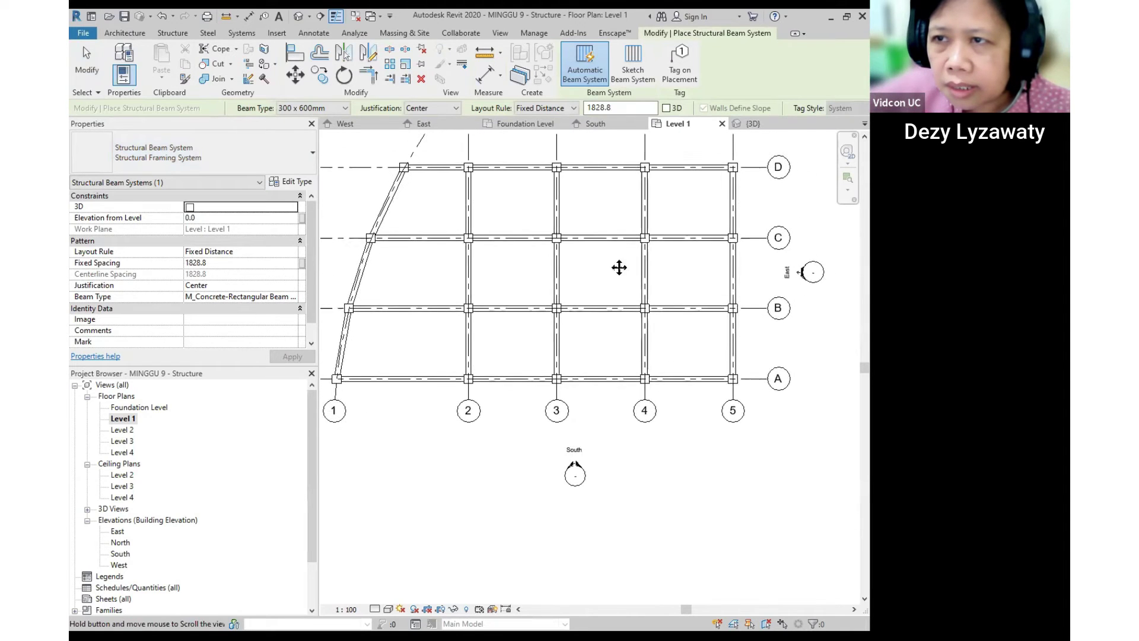
{"action": "middle_click_drag", "start_coordinate": [619, 265], "coordinate": [590, 255]}
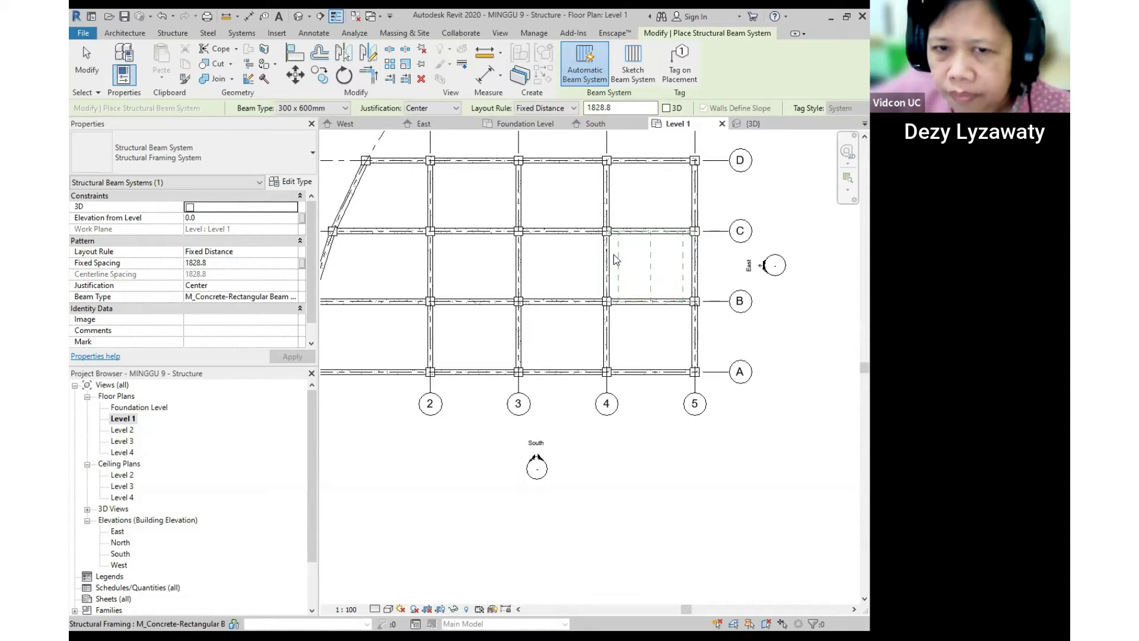
{"action": "left_click", "coordinate": [293, 254]}
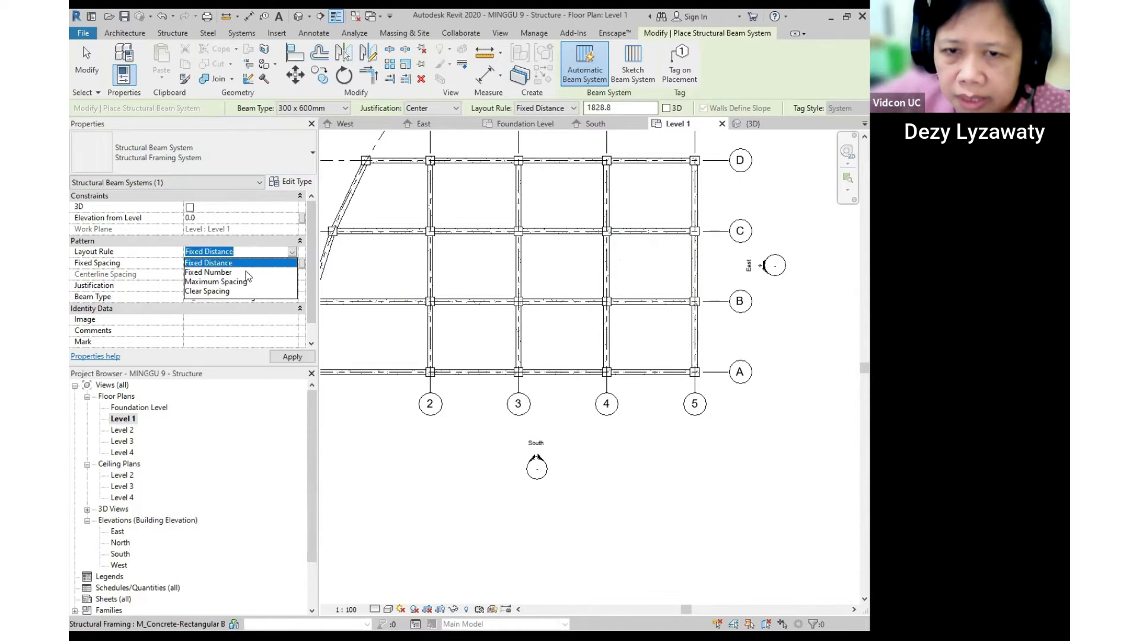
{"action": "left_click", "coordinate": [215, 273]}
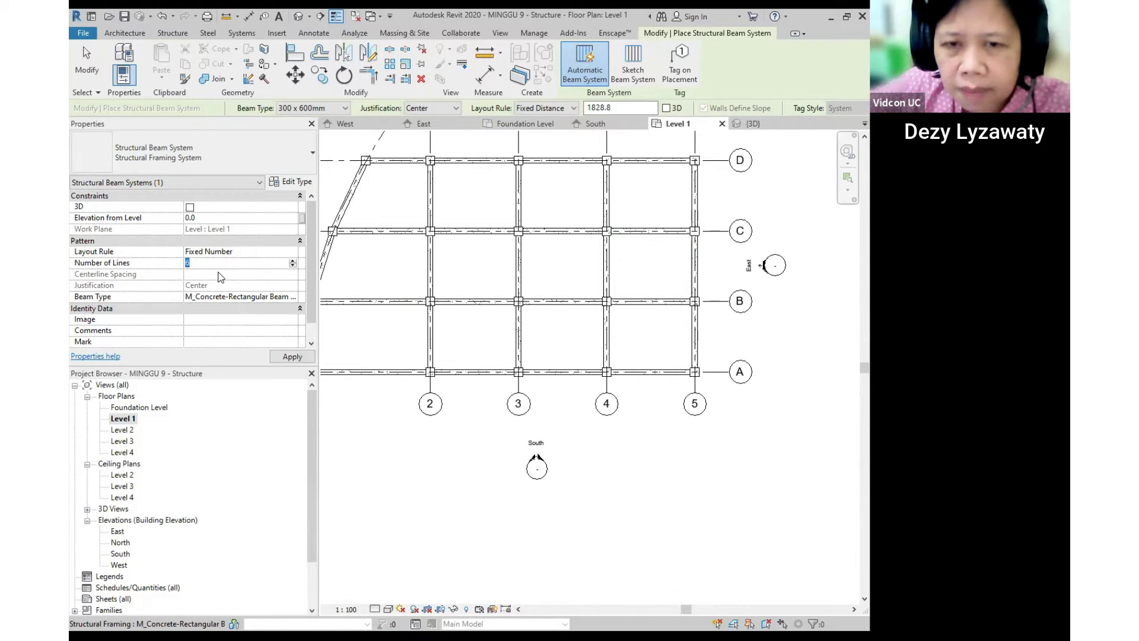
{"action": "key", "text": "Return"}
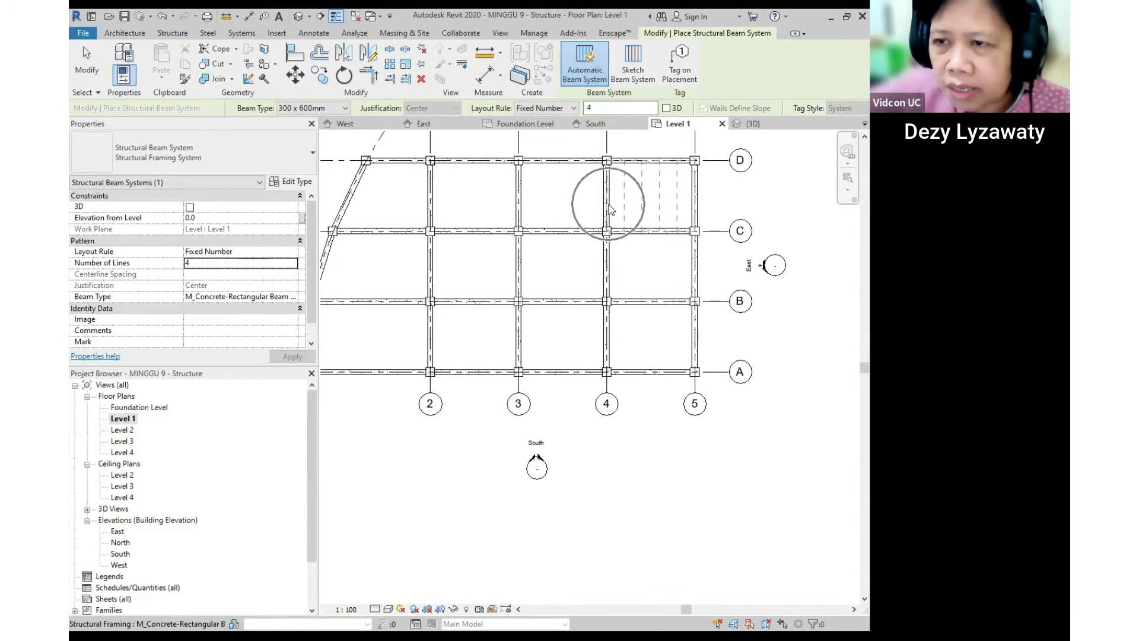
Place beam systems parallel to the numbered grids in all nine bays between grids 2 and 5 and grids A and D.
{"action": "left_click", "coordinate": [655, 163]}
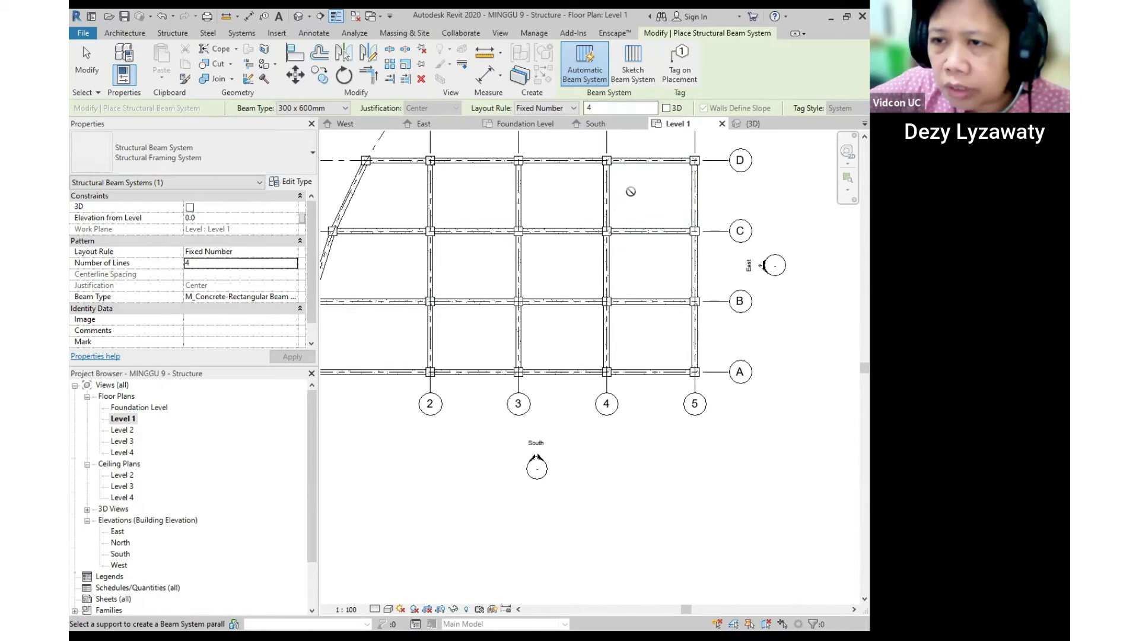
{"action": "left_click", "coordinate": [612, 206]}
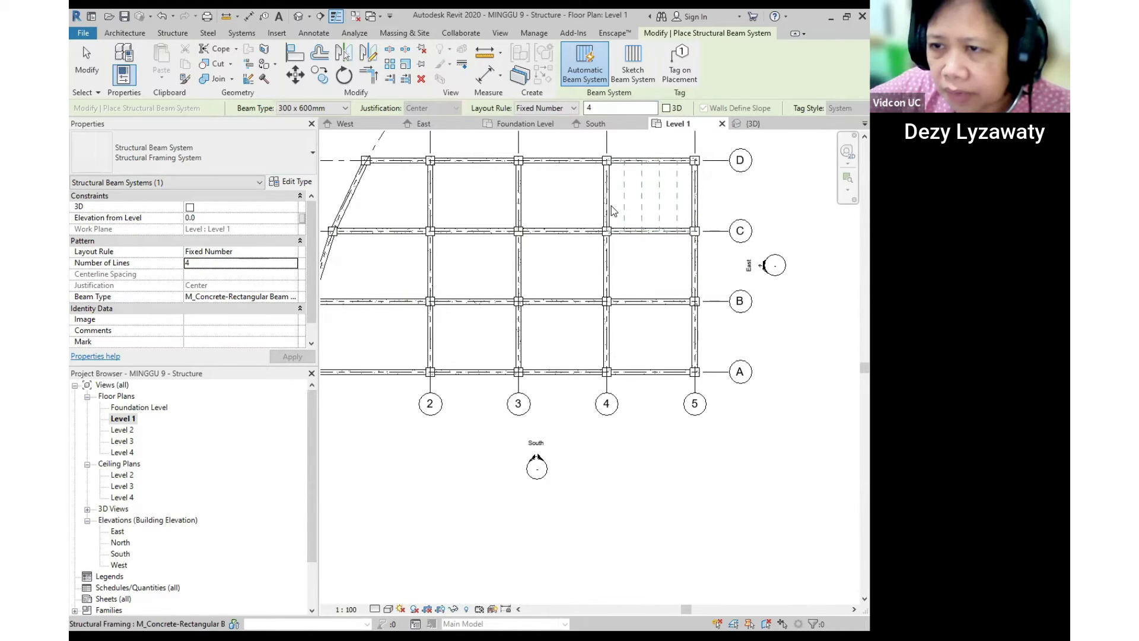
{"action": "left_click", "coordinate": [614, 276]}
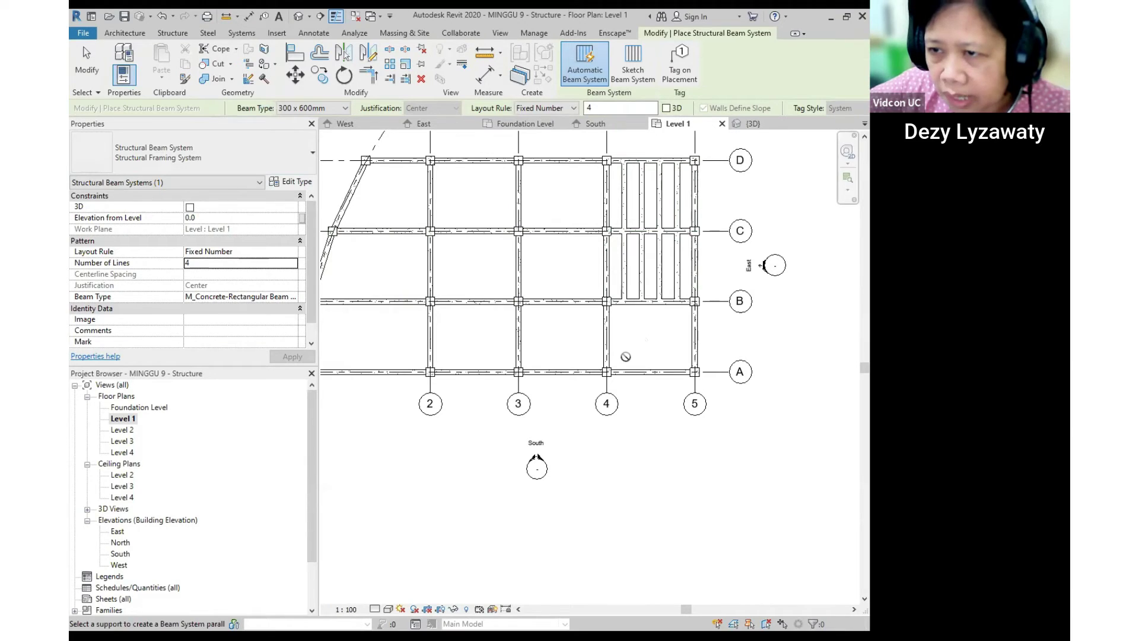
{"action": "left_click", "coordinate": [614, 355]}
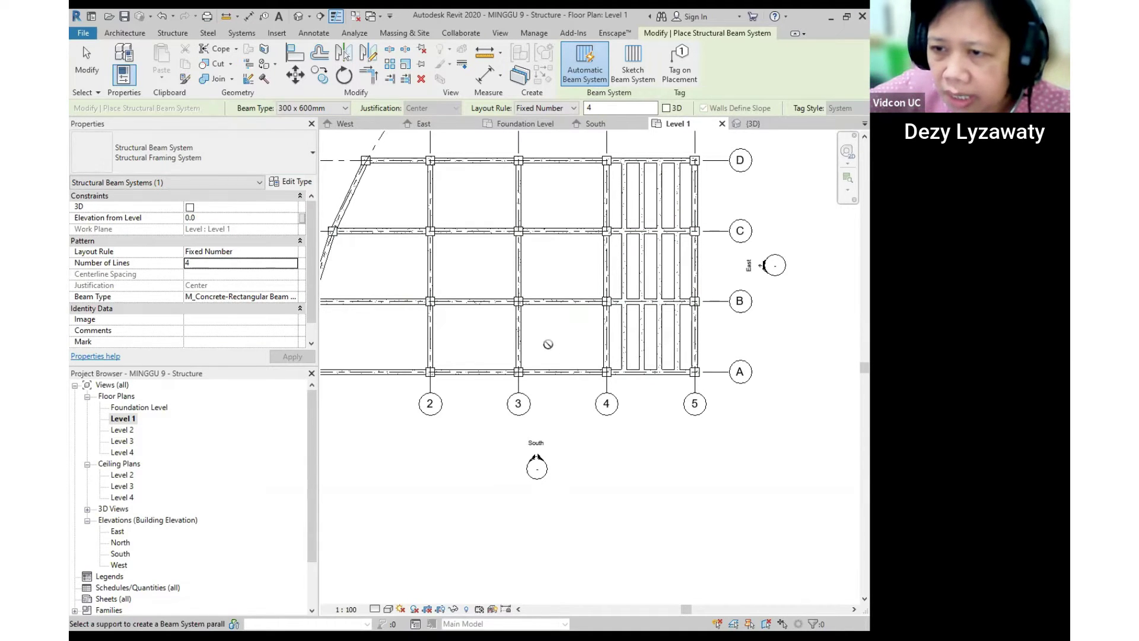
{"action": "left_click", "coordinate": [527, 349]}
{"action": "left_click", "coordinate": [524, 279]}
{"action": "left_click", "coordinate": [521, 198]}
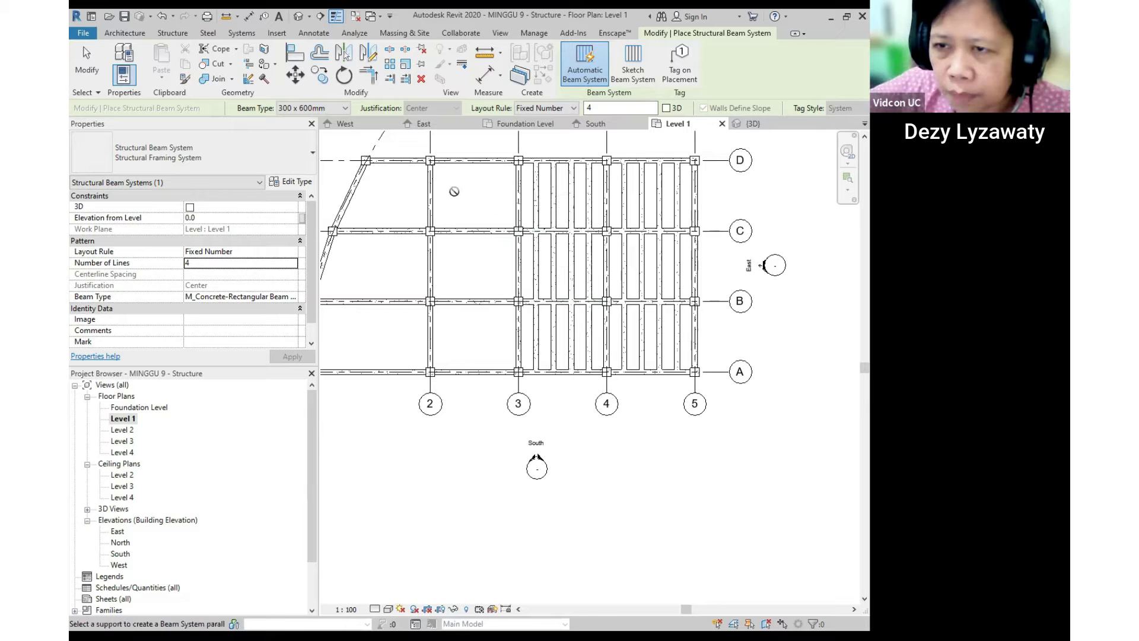
{"action": "left_click", "coordinate": [448, 246]}
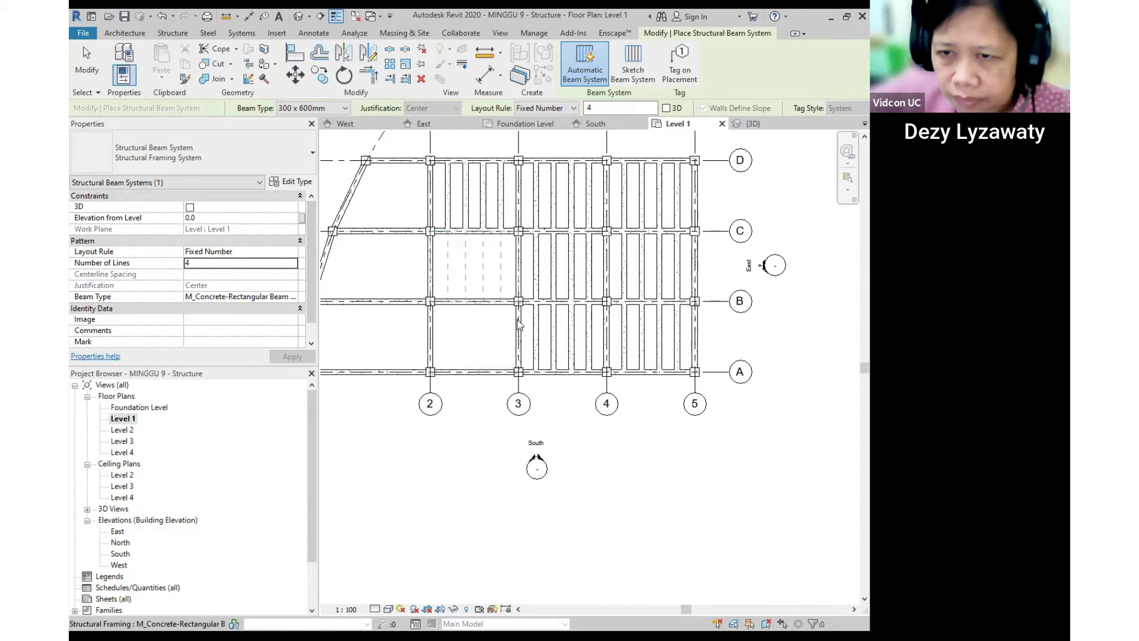
{"action": "left_click", "coordinate": [518, 287]}
{"action": "left_click", "coordinate": [431, 351]}
Place beam systems in the three slanted bays between grids 1 and 2, from grid A to grid D.
{"action": "middle_click_drag", "start_coordinate": [332, 337], "coordinate": [463, 332]}
{"action": "left_click", "coordinate": [557, 328]}
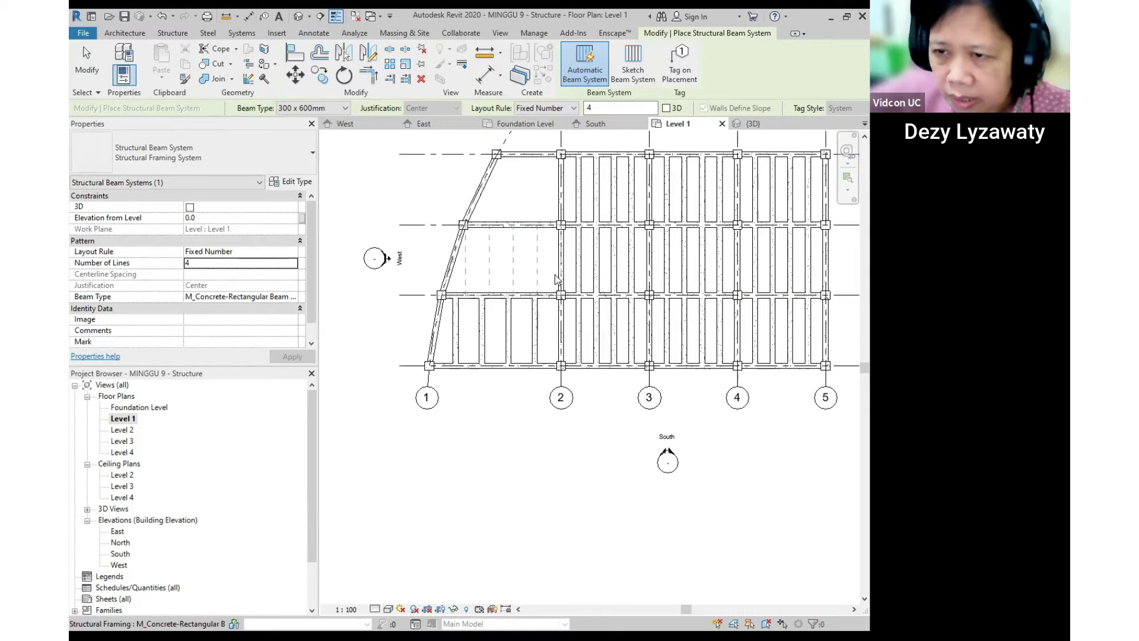
{"action": "left_click", "coordinate": [556, 269]}
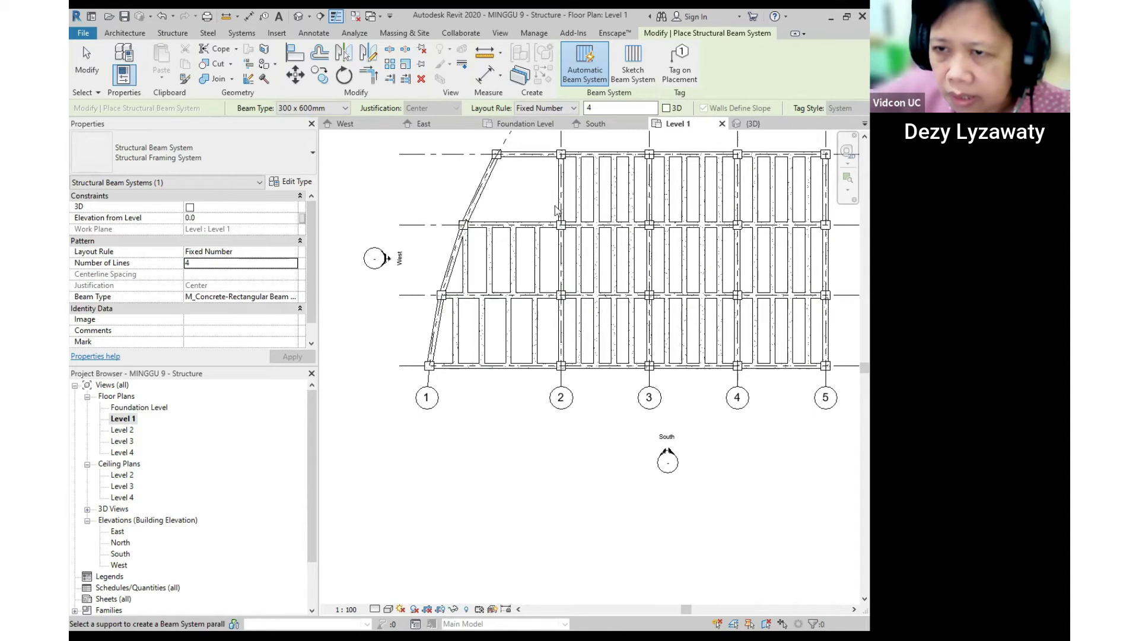
{"action": "left_click", "coordinate": [558, 206]}
{"action": "scroll", "coordinate": [449, 266], "scroll_direction": "down", "scroll_amount": 2}
{"action": "key", "text": "Escape"}
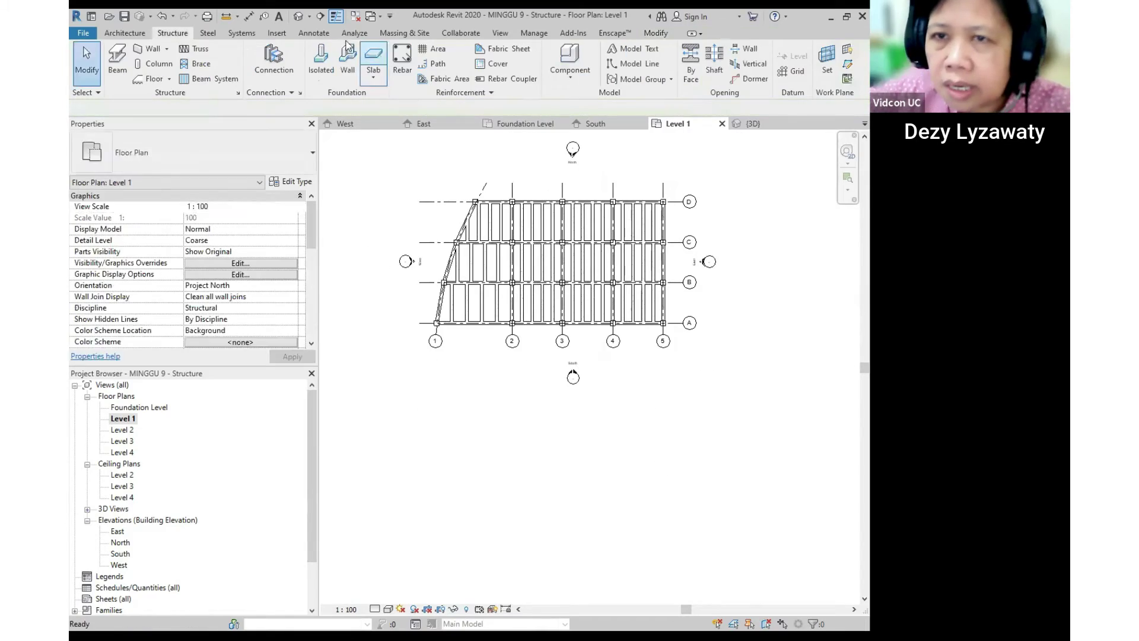
Examine the beam systems in the default 3D view and return to the Level 1 floor plan.
{"action": "left_click", "coordinate": [299, 16]}
{"action": "middle_click_drag", "start_coordinate": [587, 365], "coordinate": [372, 323], "text": "shift"}
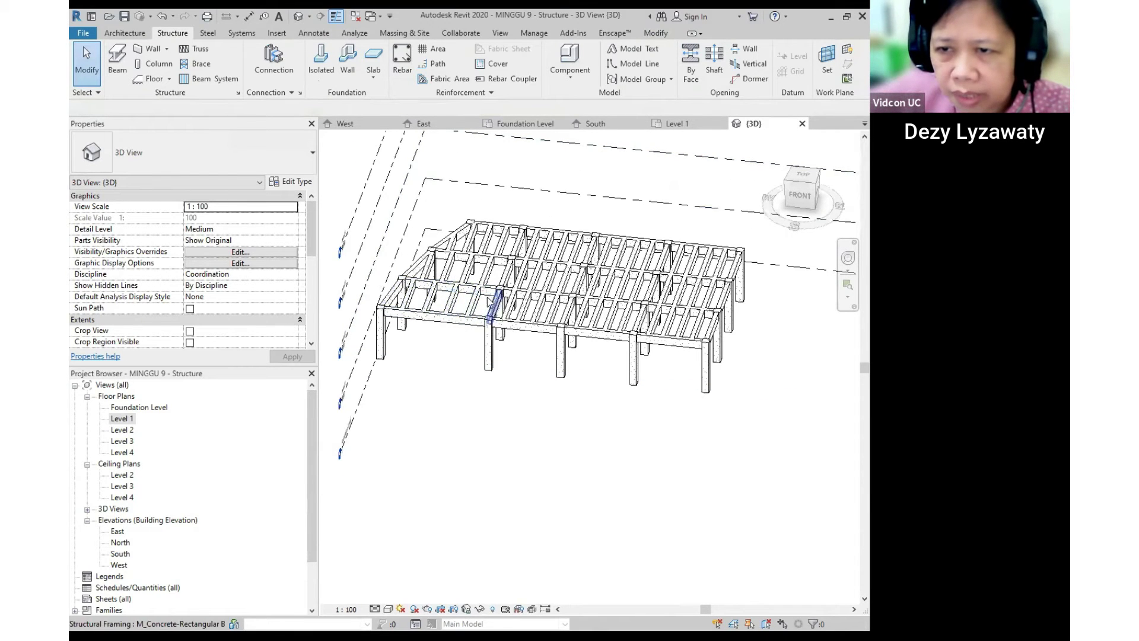
{"action": "double_click", "coordinate": [123, 420]}
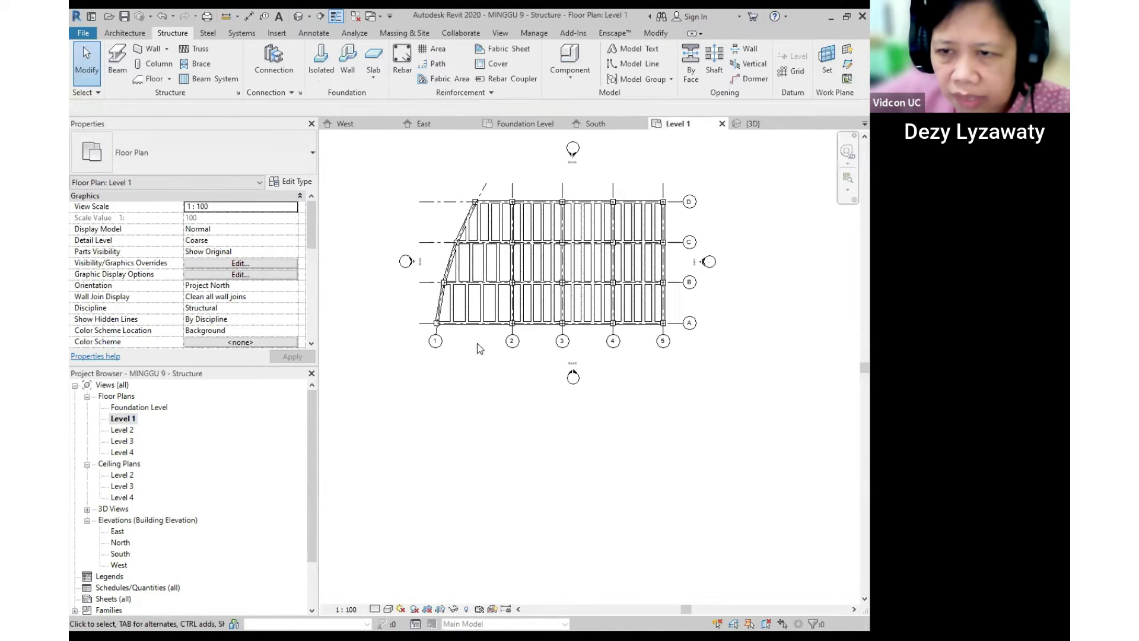
Delete the beam systems between grids 1 and 2 in the bays from grid A to grid C.
{"action": "key", "text": "Tab"}
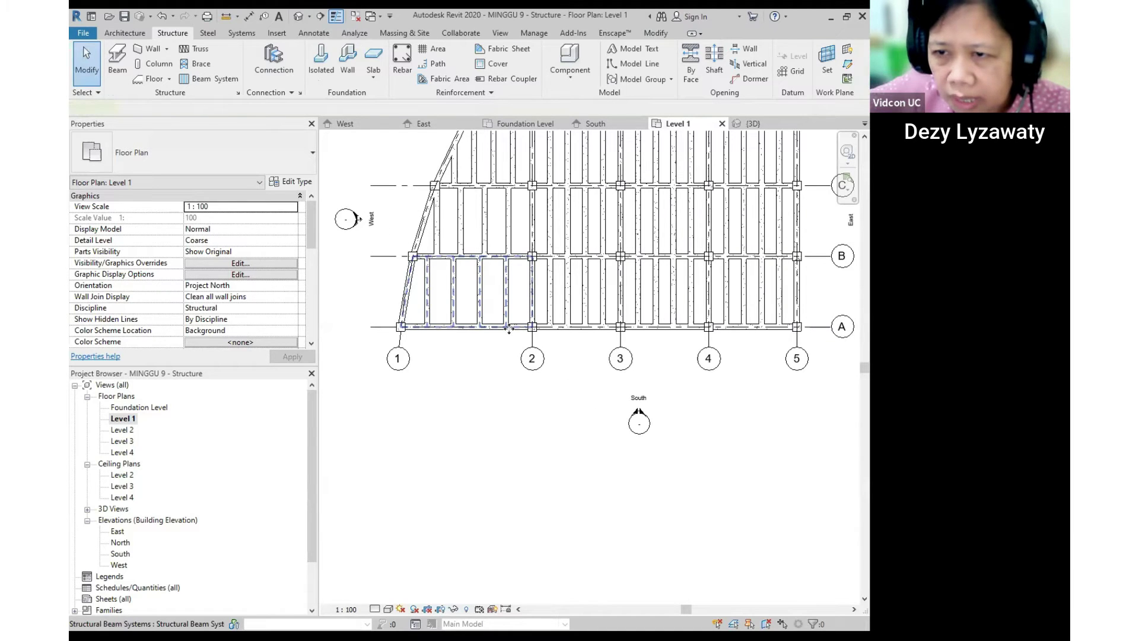
{"action": "left_click", "coordinate": [509, 329]}
{"action": "key", "text": "Delete"}
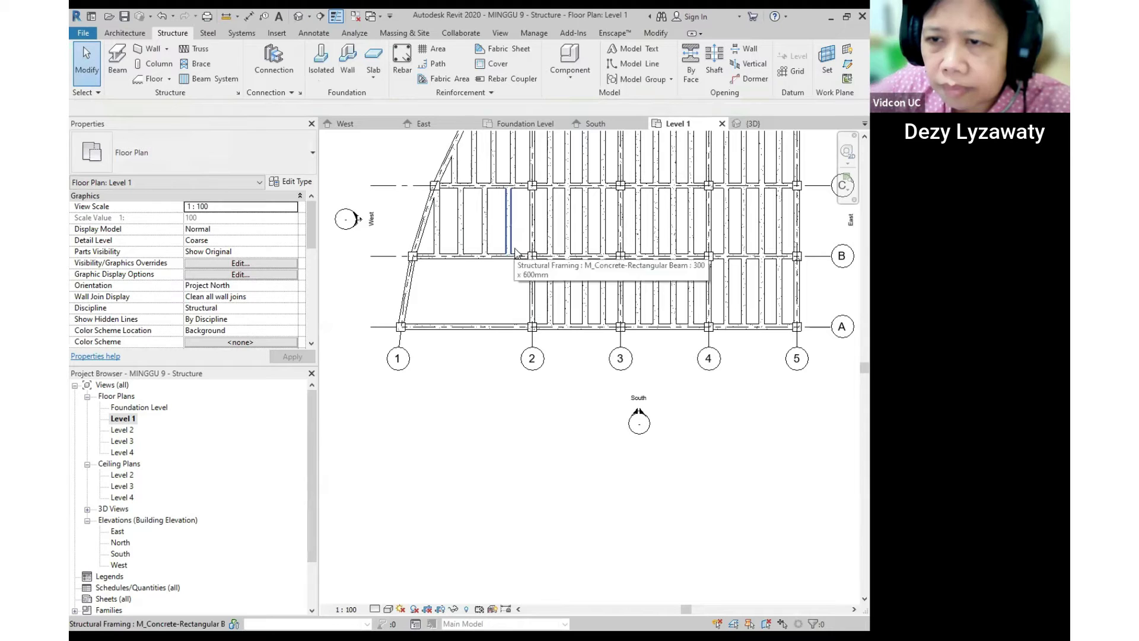
{"action": "middle_click_drag", "start_coordinate": [522, 222], "coordinate": [502, 380]}
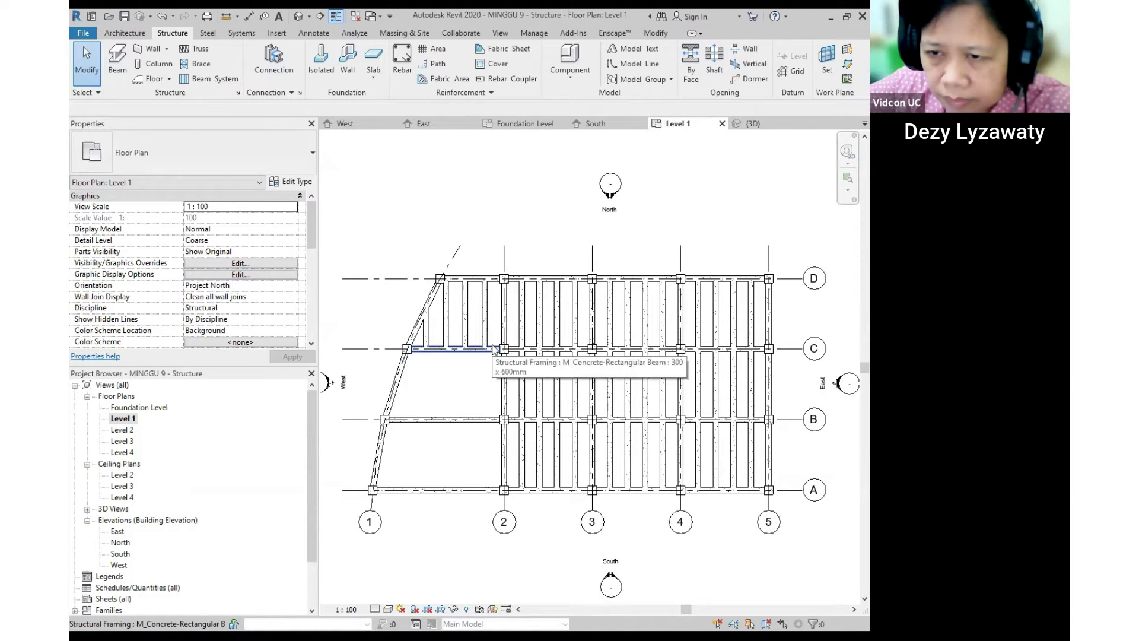
Try to delete the short joist nearest grid 1 in the bay between grids C and D.
{"action": "scroll", "coordinate": [429, 341], "scroll_direction": "up", "scroll_amount": 2}
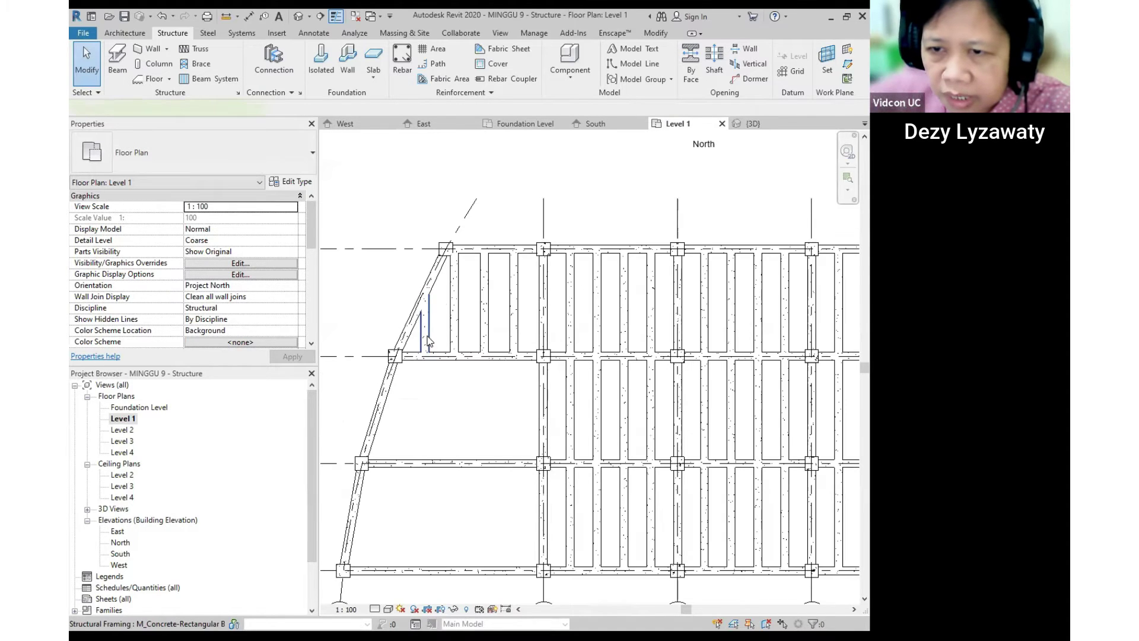
{"action": "left_click", "coordinate": [430, 341]}
{"action": "key", "text": "Delete"}
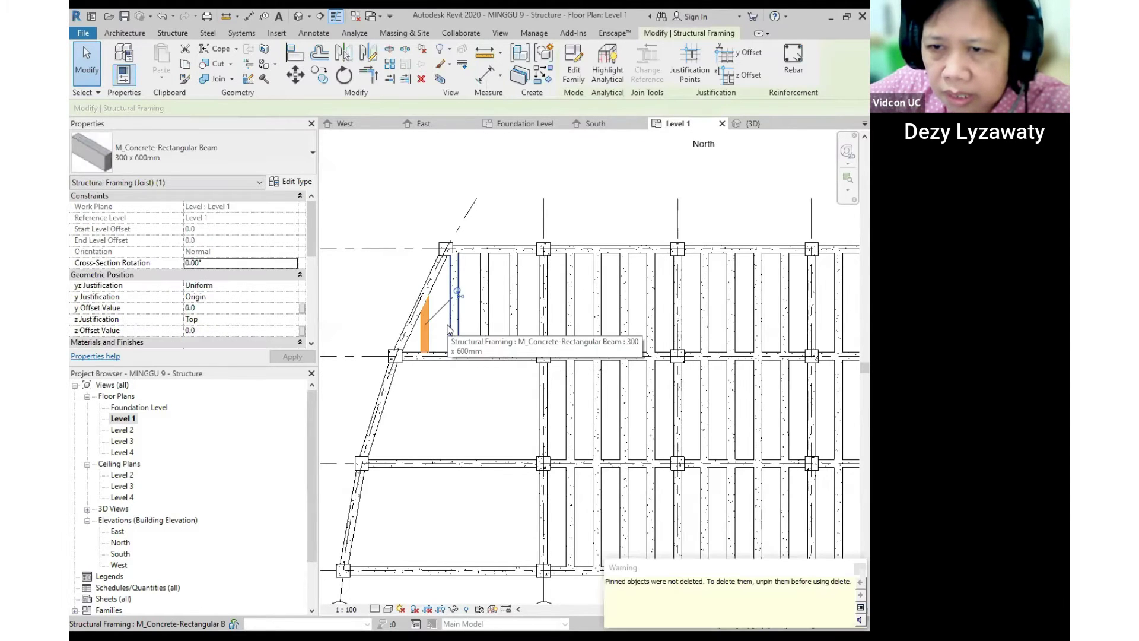
{"action": "left_click", "coordinate": [450, 330]}
{"action": "left_click", "coordinate": [434, 324]}
{"action": "scroll", "coordinate": [421, 339], "scroll_direction": "down", "scroll_amount": 3}
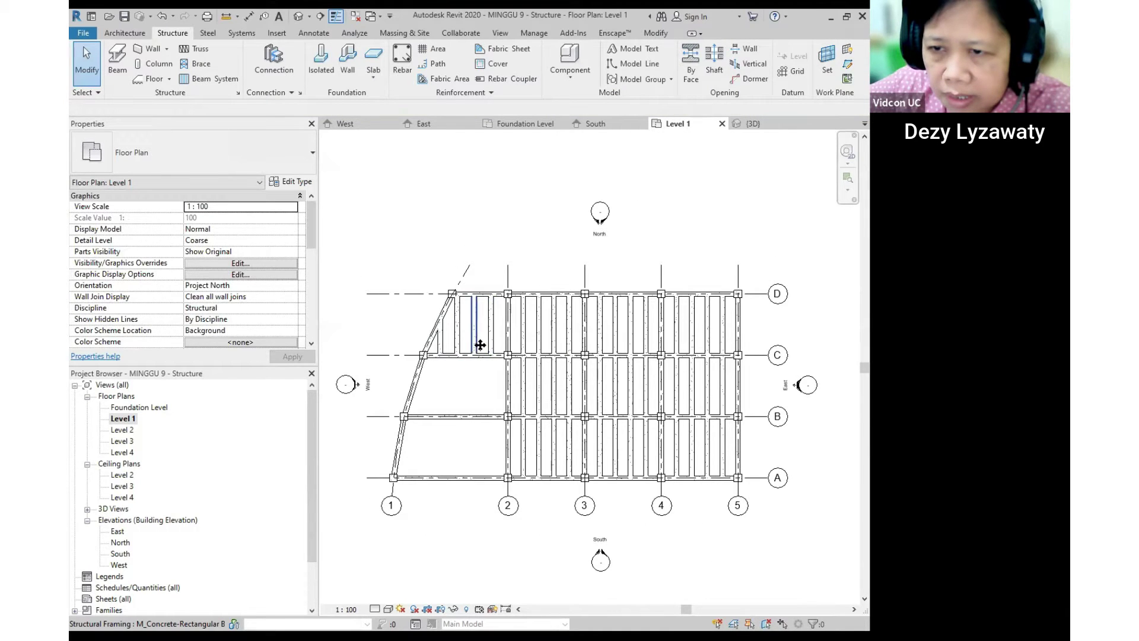
Delete the joist beside grid 2 and the rest of the beam system between grids 1 and 2 in bay C to D.
{"action": "left_click", "coordinate": [491, 333]}
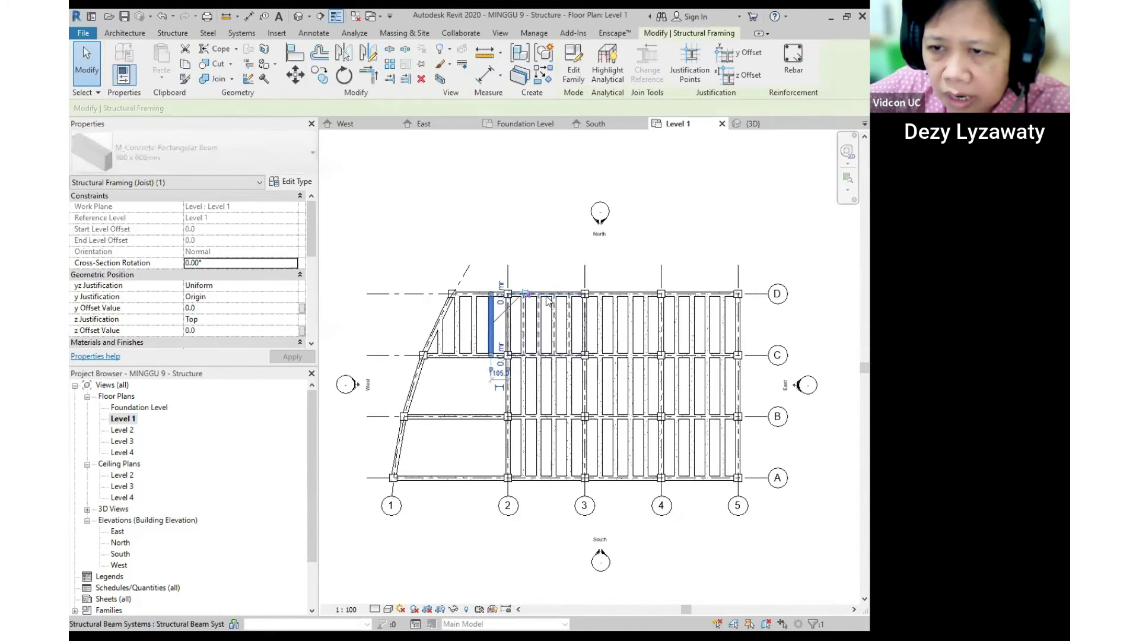
{"action": "key", "text": "Delete"}
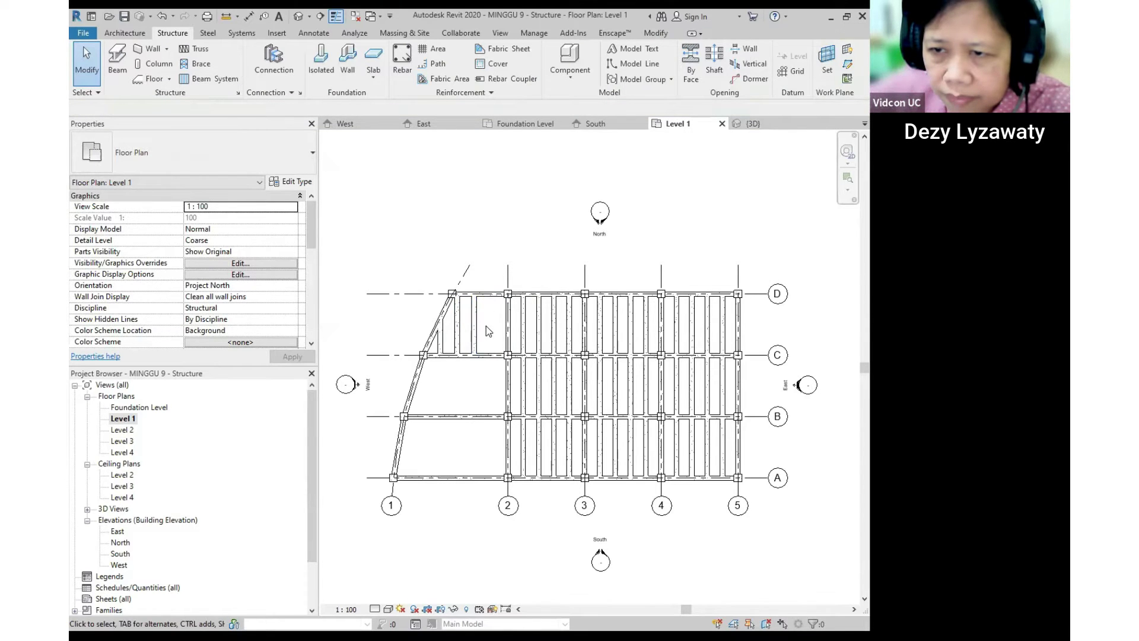
{"action": "left_click", "coordinate": [495, 331]}
{"action": "key", "text": "Delete"}
{"action": "scroll", "coordinate": [618, 356], "scroll_direction": "down", "scroll_amount": 1}
{"action": "mouse_move", "coordinate": [618, 356]}
{"action": "middle_mouse_down"}
{"action": "mouse_move", "coordinate": [594, 336]}
{"action": "mouse_move", "coordinate": [634, 350]}
{"action": "middle_mouse_up"}
{"action": "scroll", "coordinate": [599, 339], "scroll_direction": "up", "scroll_amount": 1}
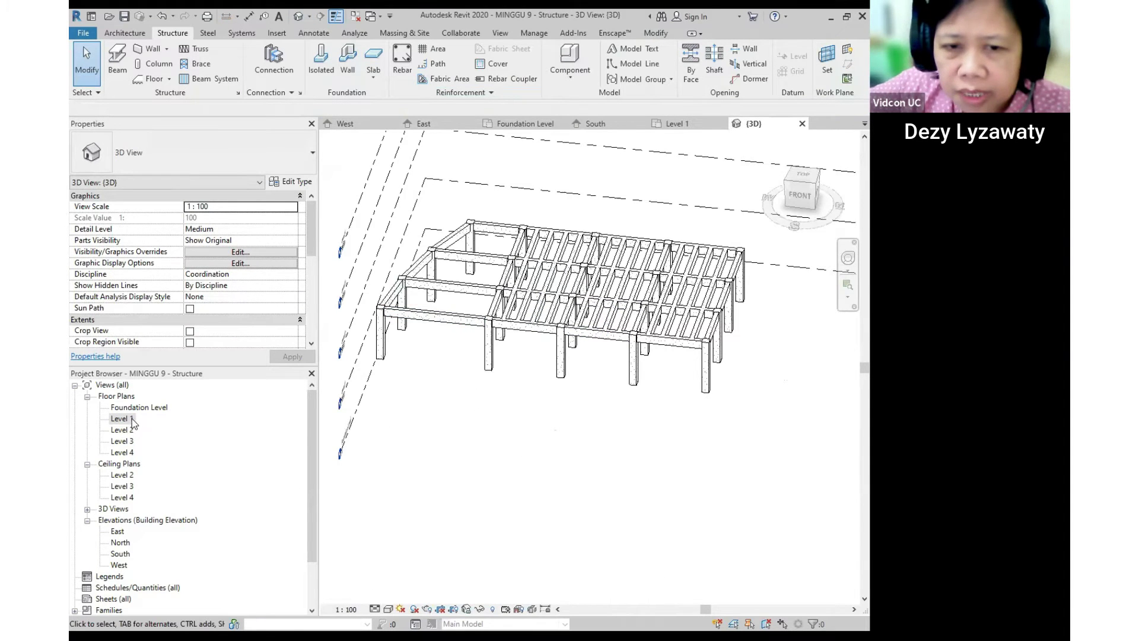
Open the Foundation Level floor plan.
{"action": "double_click", "coordinate": [146, 410]}
{"action": "scroll", "coordinate": [532, 324], "scroll_direction": "down", "scroll_amount": 2}
{"action": "middle_click_drag", "start_coordinate": [567, 309], "coordinate": [531, 332]}
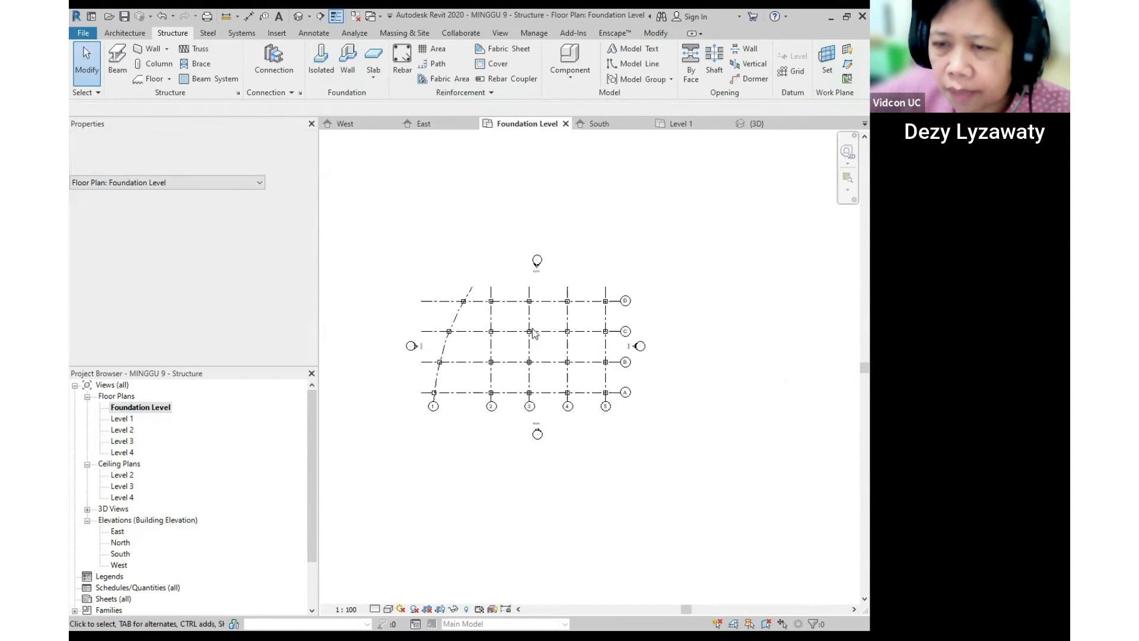
{"action": "scroll", "coordinate": [531, 331], "scroll_direction": "up", "scroll_amount": 1}
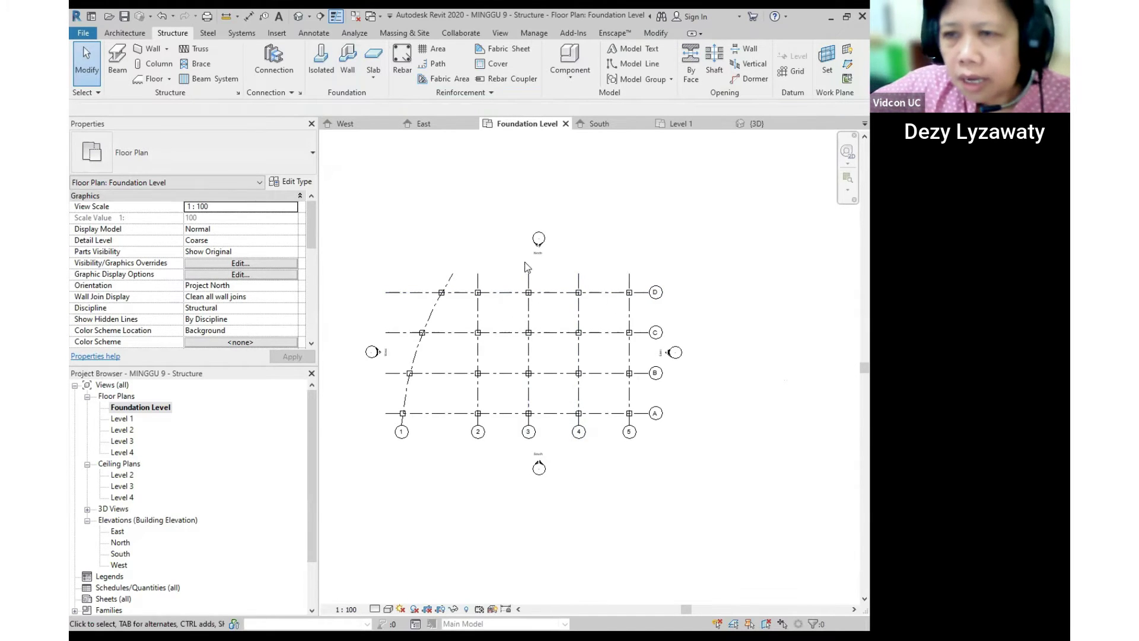
{"action": "middle_click_drag", "start_coordinate": [586, 381], "coordinate": [597, 348]}
{"action": "left_click", "coordinate": [157, 409]}
{"action": "left_click", "coordinate": [157, 410]}
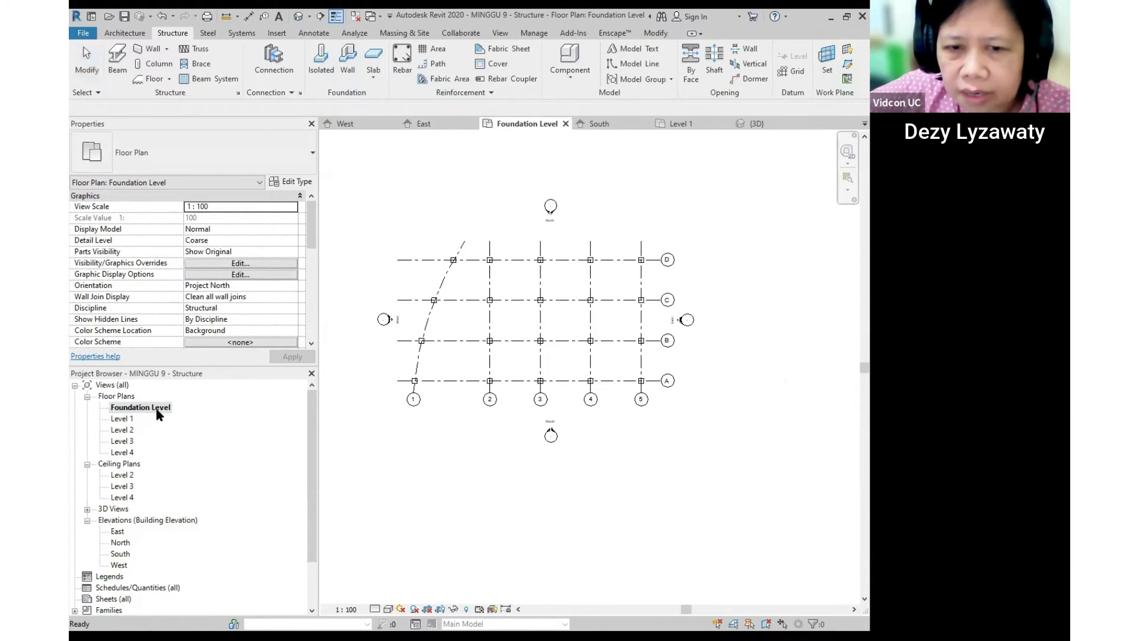
{"action": "middle_click_drag", "start_coordinate": [592, 364], "coordinate": [694, 367]}
{"action": "scroll", "coordinate": [603, 340], "scroll_direction": "up", "scroll_amount": 2}
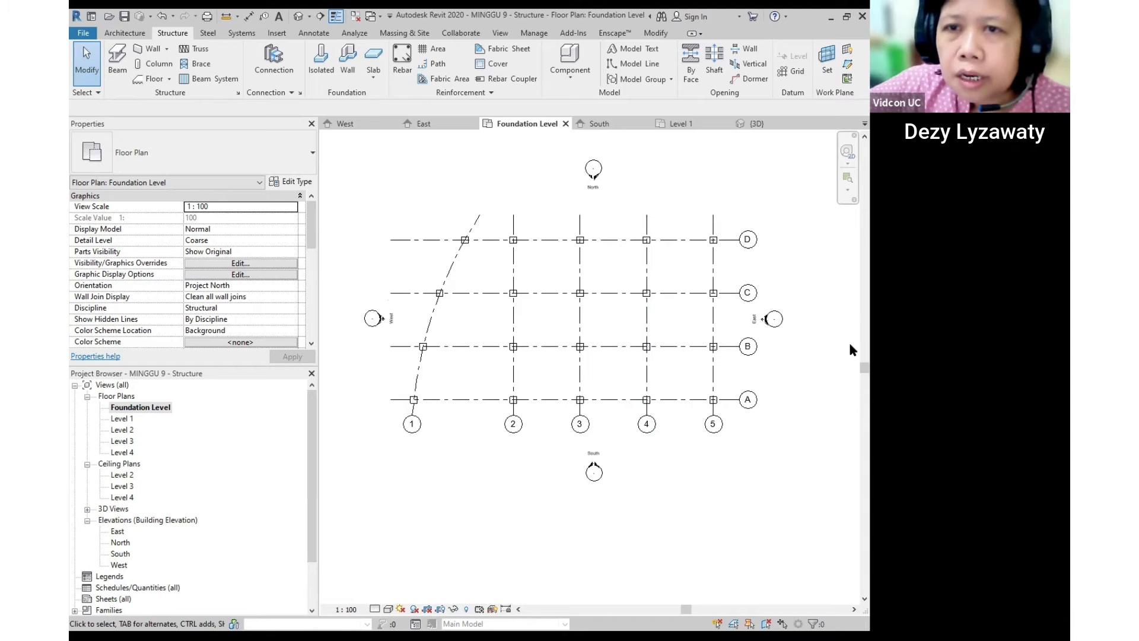
Start an isolated foundation and browse to the Structural Foundations folder of the US Metric library for loading a family.
{"action": "left_click", "coordinate": [319, 71]}
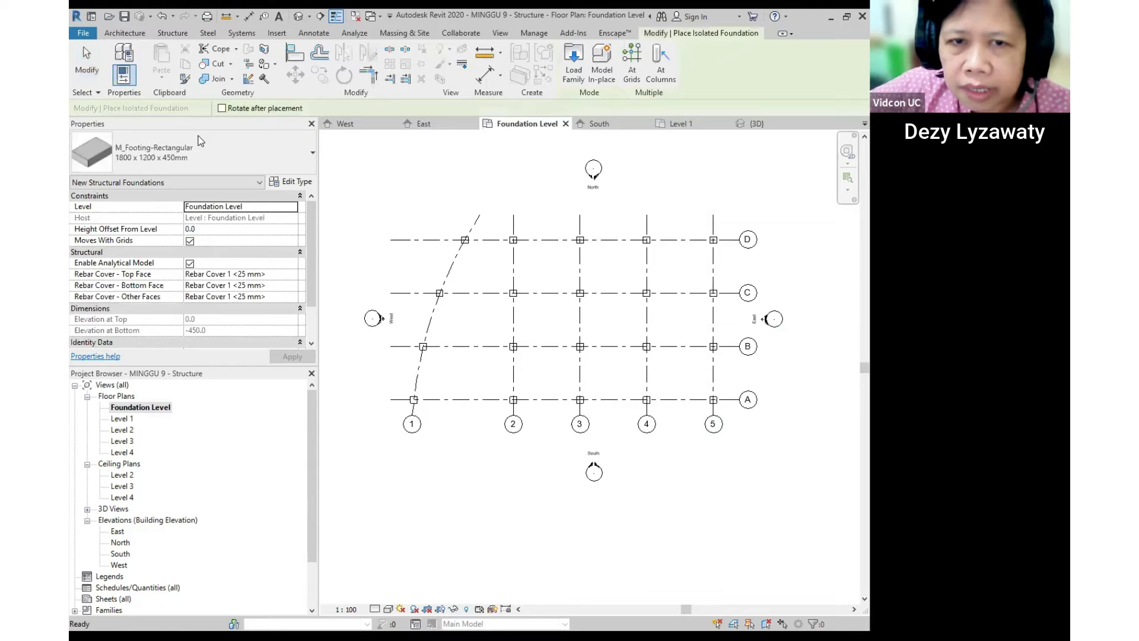
{"action": "left_click", "coordinate": [136, 153]}
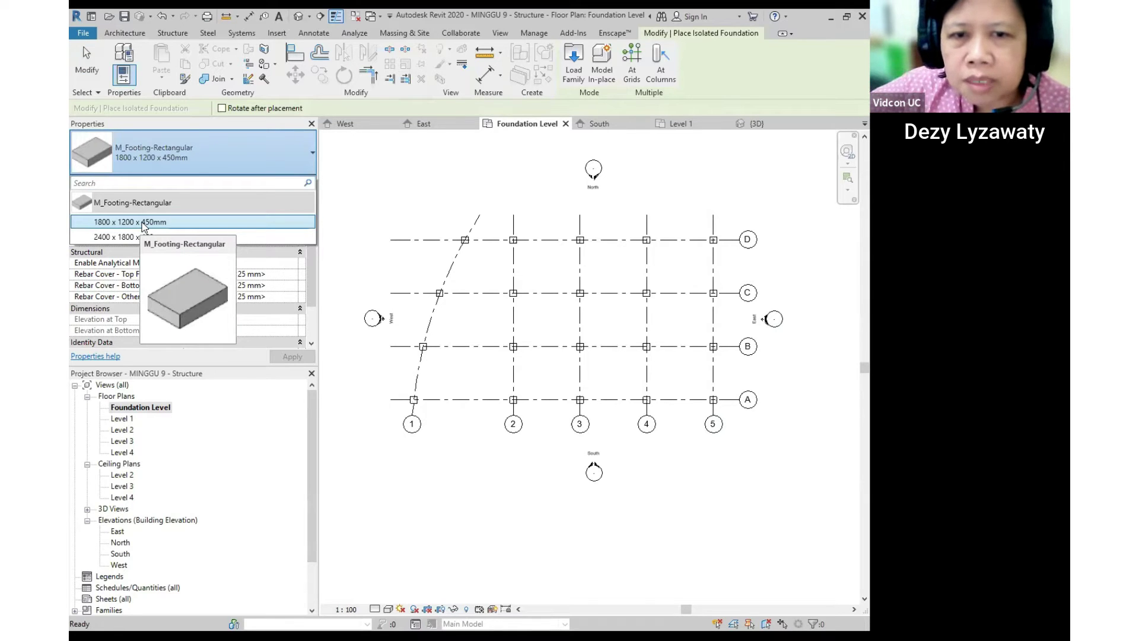
{"action": "left_click", "coordinate": [580, 79]}
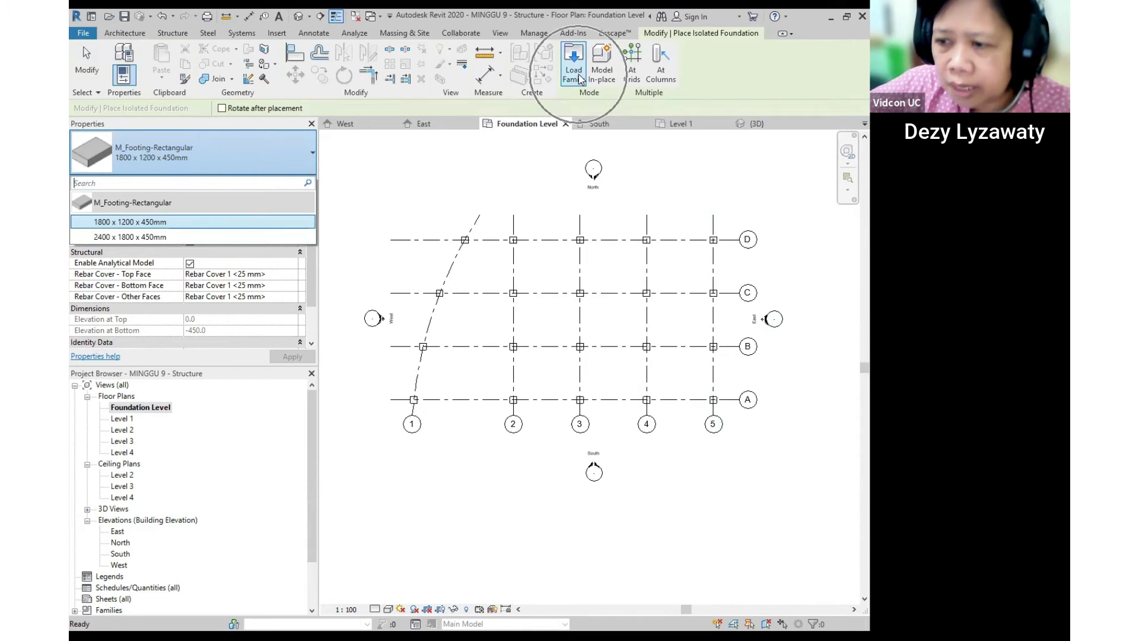
{"action": "left_click", "coordinate": [598, 198]}
{"action": "left_click", "coordinate": [432, 330]}
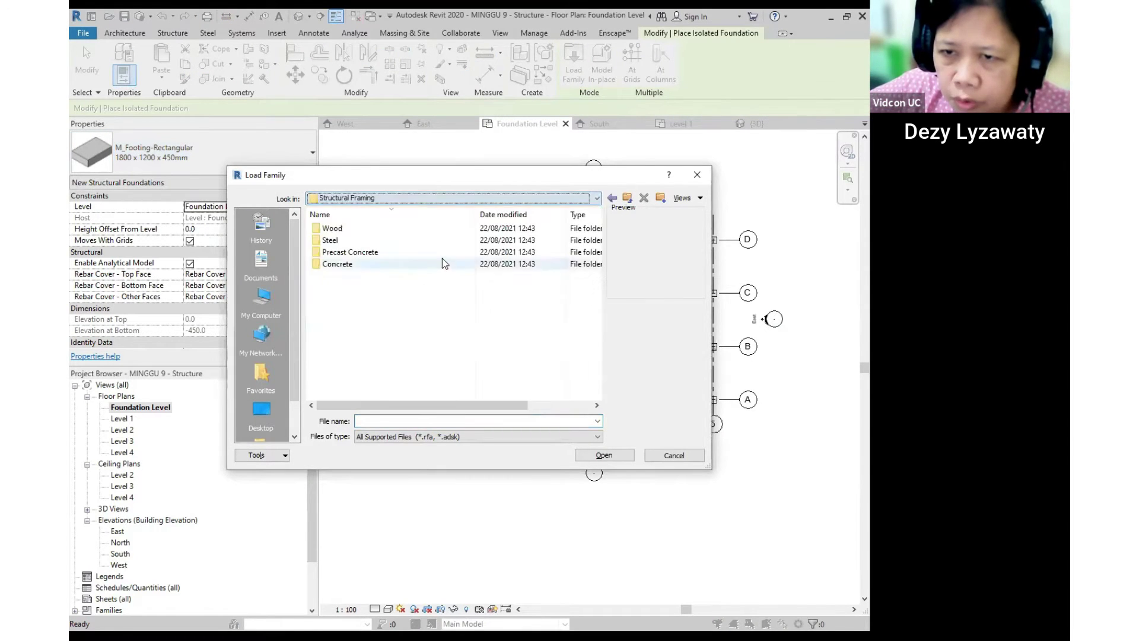
{"action": "left_click", "coordinate": [627, 197]}
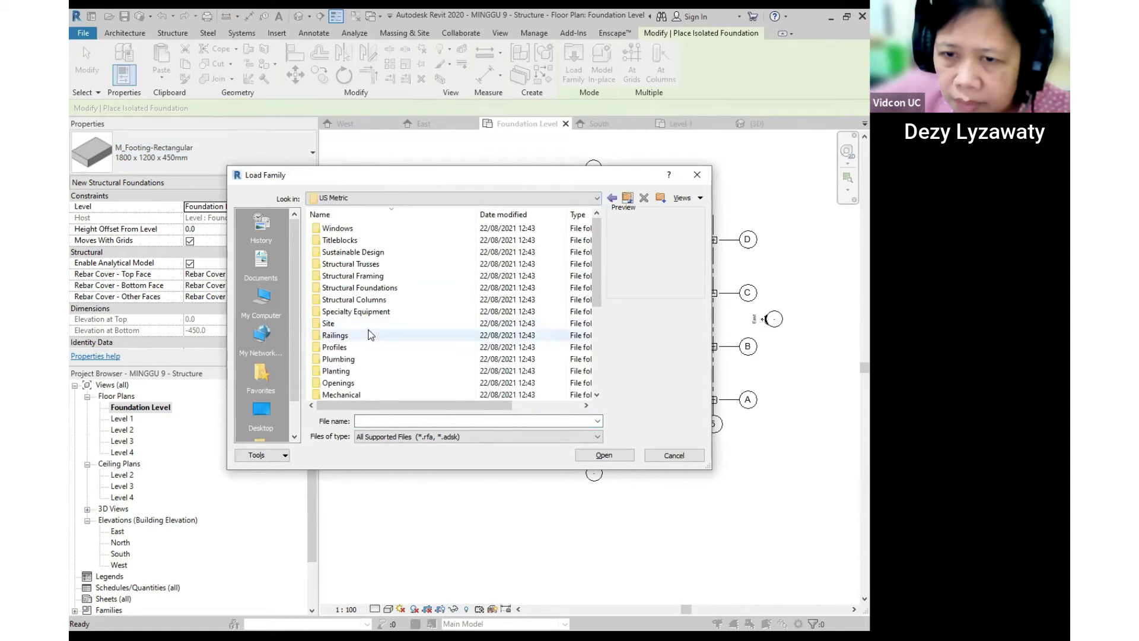
{"action": "double_click", "coordinate": [388, 287]}
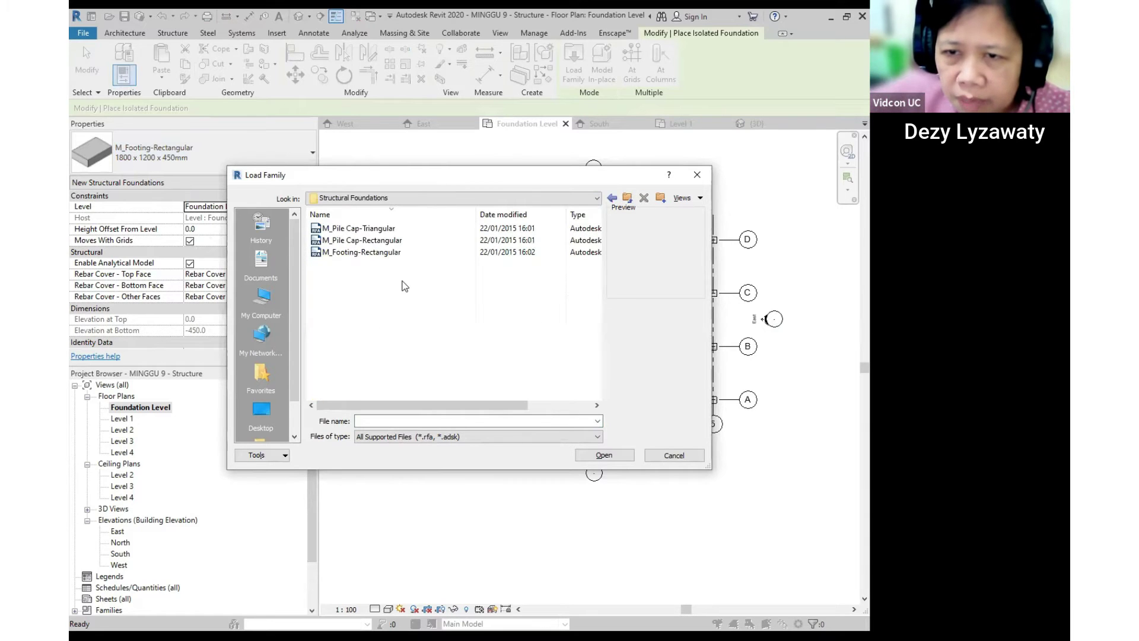
Compare the previews of the pile cap and footing families, and load M_Pile Cap-Triangular.
{"action": "left_click", "coordinate": [375, 253]}
{"action": "left_click", "coordinate": [377, 242]}
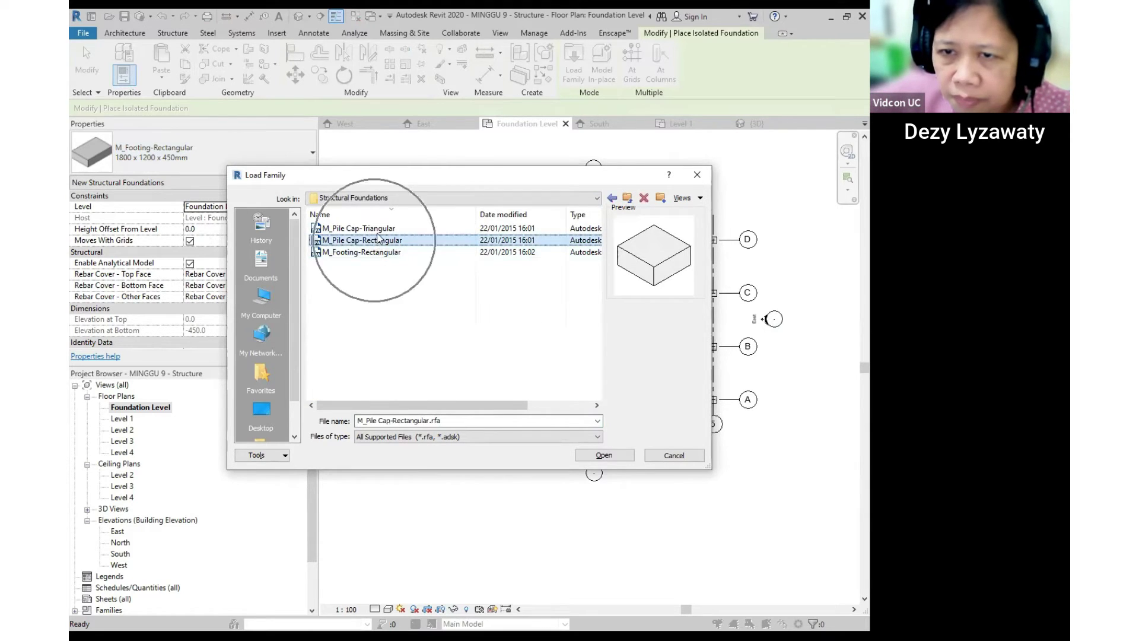
{"action": "left_click", "coordinate": [358, 228]}
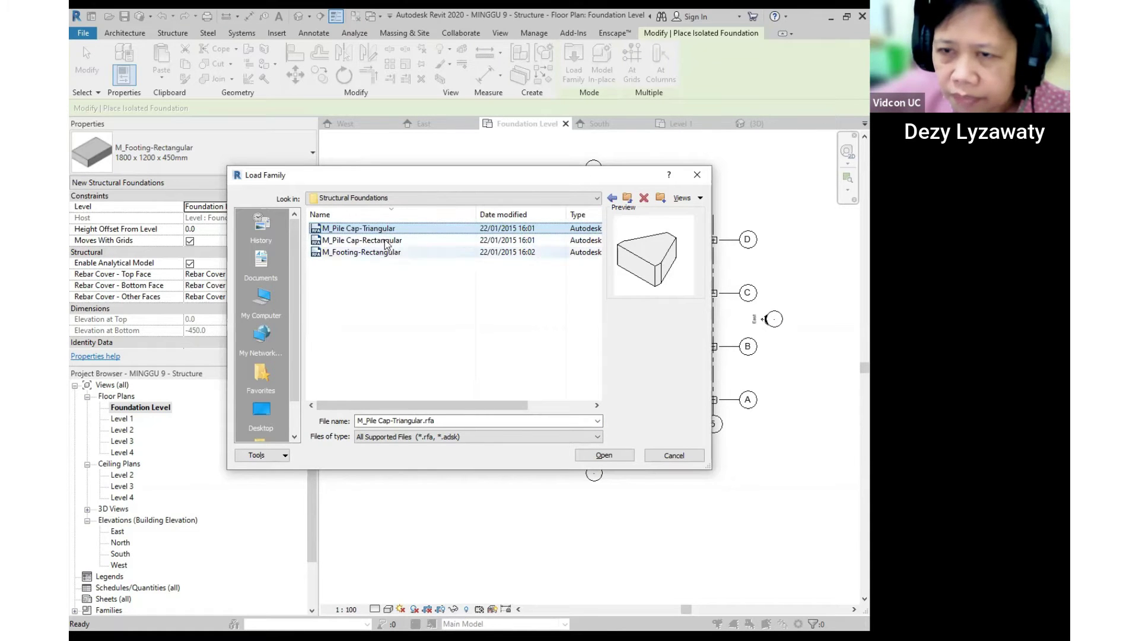
{"action": "left_click", "coordinate": [415, 240]}
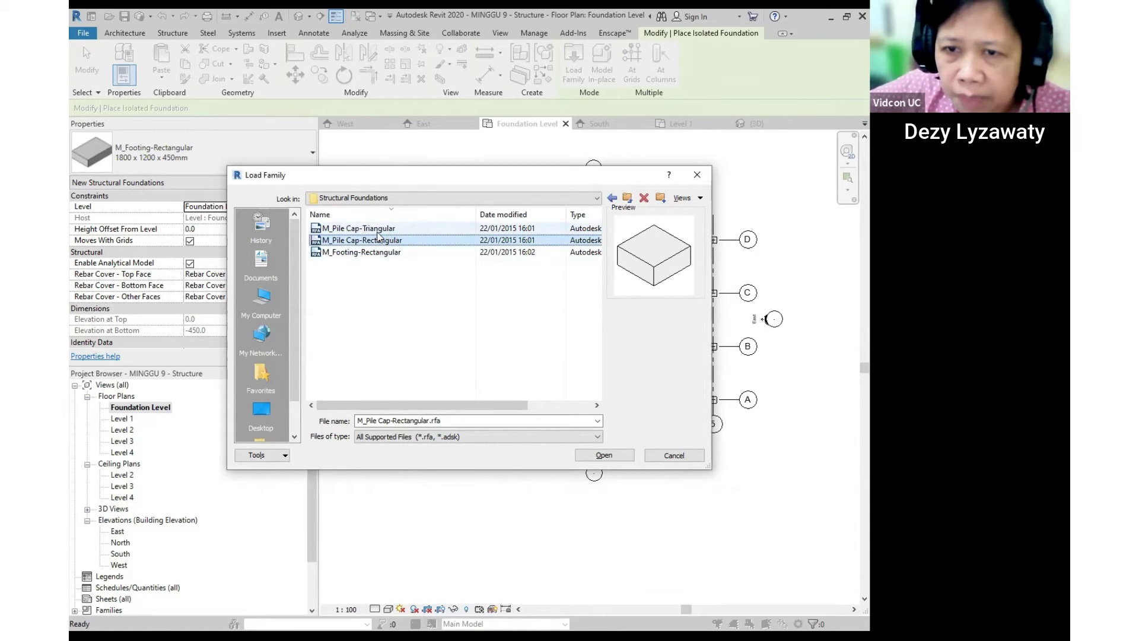
{"action": "left_click", "coordinate": [378, 229]}
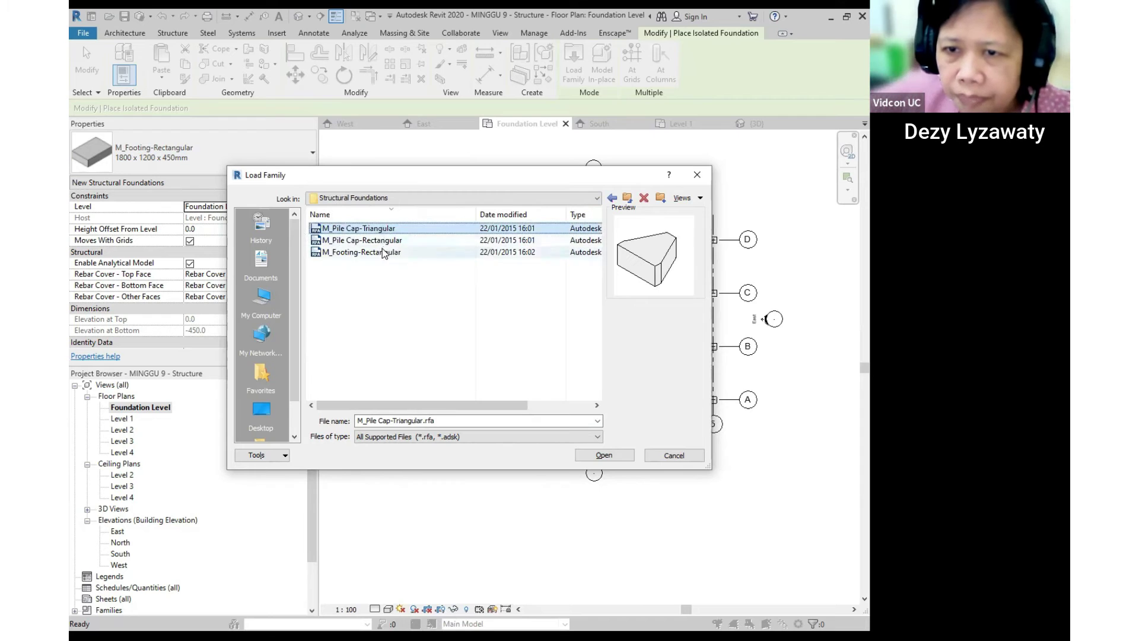
{"action": "left_click", "coordinate": [385, 253]}
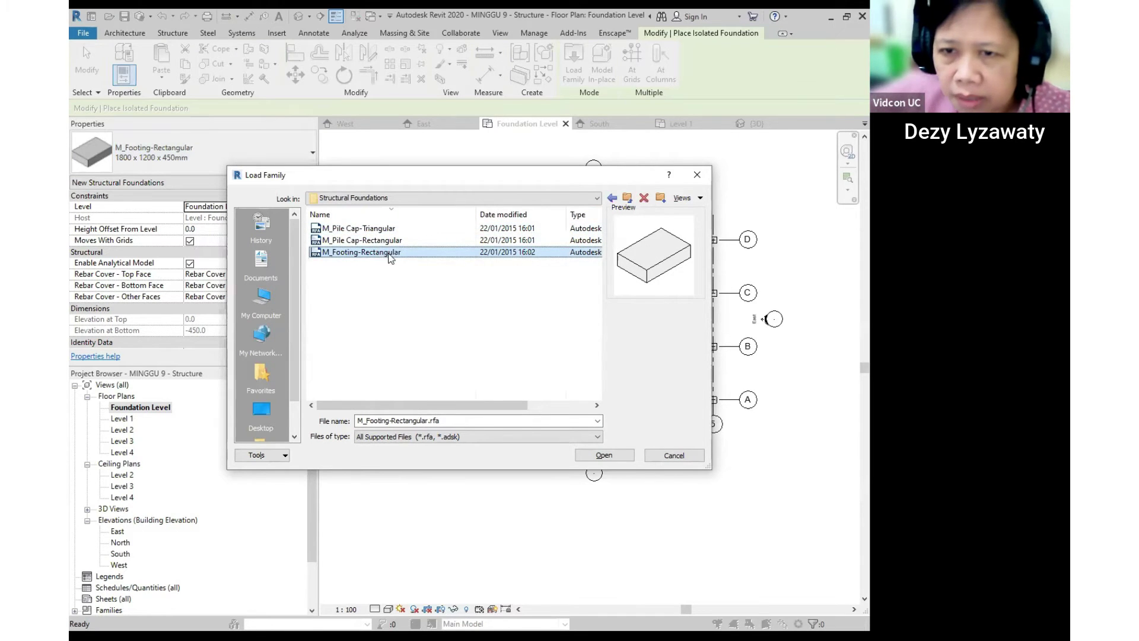
{"action": "left_click", "coordinate": [370, 230]}
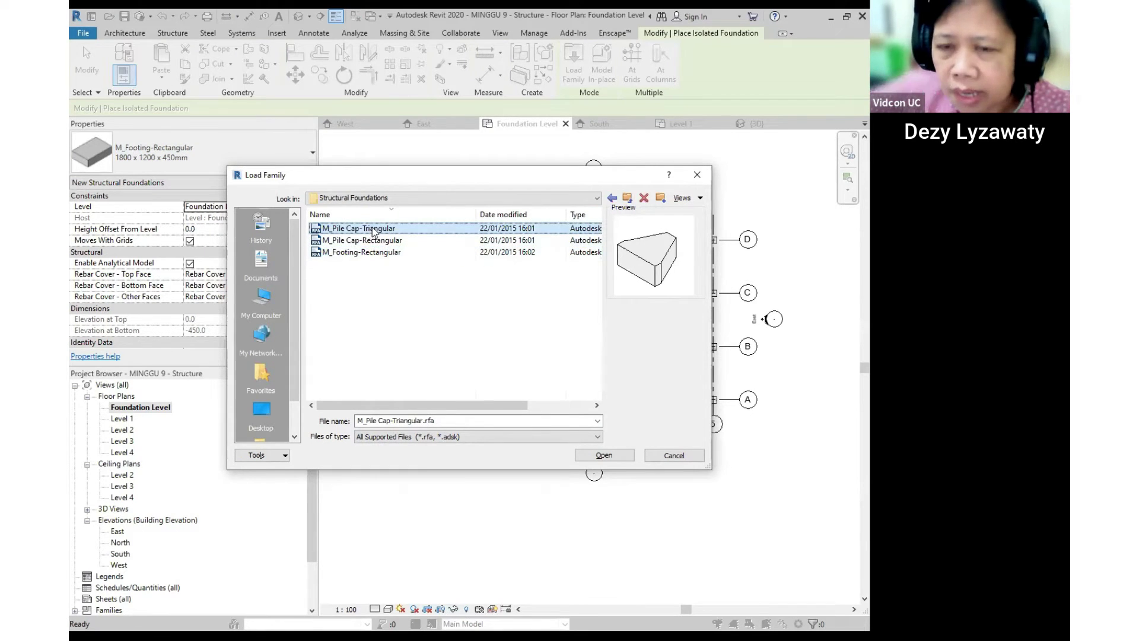
{"action": "left_click", "coordinate": [619, 461]}
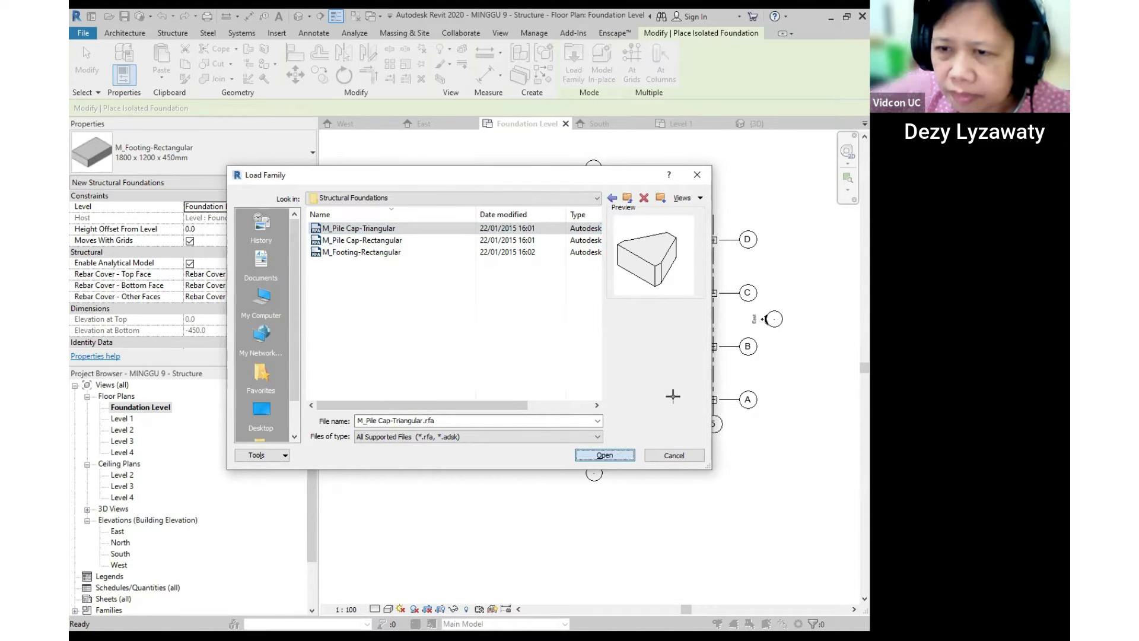
Place 1500 x 1600 x 750mm triangular pile caps under the columns where grid A meets grids 5, 4 and 3.
{"action": "scroll", "coordinate": [711, 394], "scroll_direction": "up", "scroll_amount": 3}
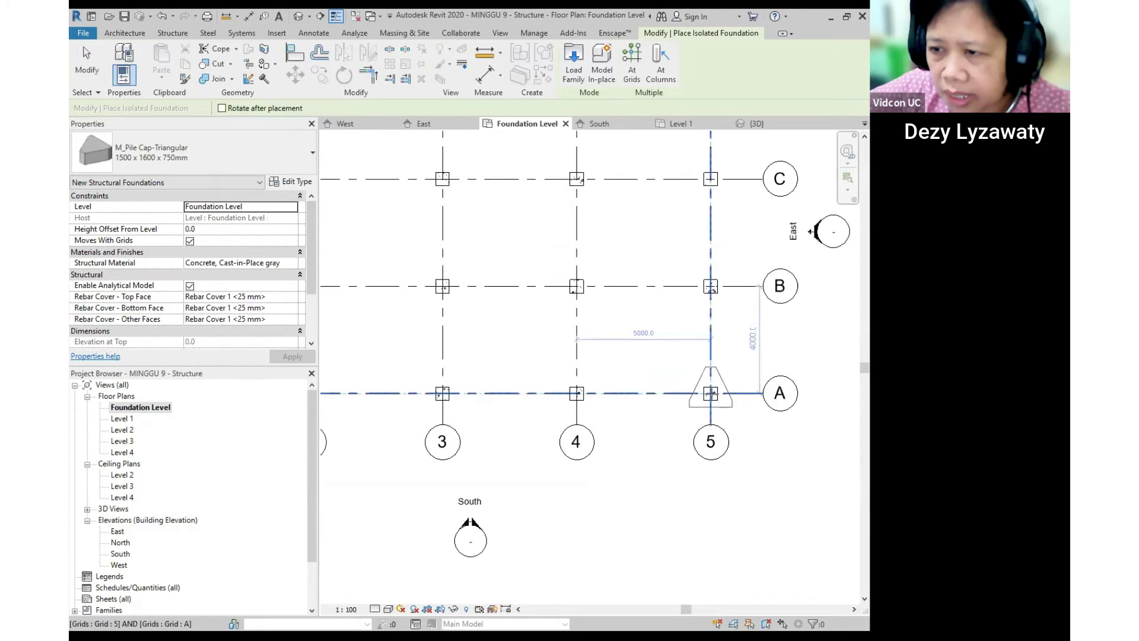
{"action": "scroll", "coordinate": [711, 395], "scroll_direction": "down", "scroll_amount": 3}
{"action": "scroll", "coordinate": [711, 403], "scroll_direction": "up", "scroll_amount": 2}
{"action": "scroll", "coordinate": [712, 407], "scroll_direction": "up", "scroll_amount": 3}
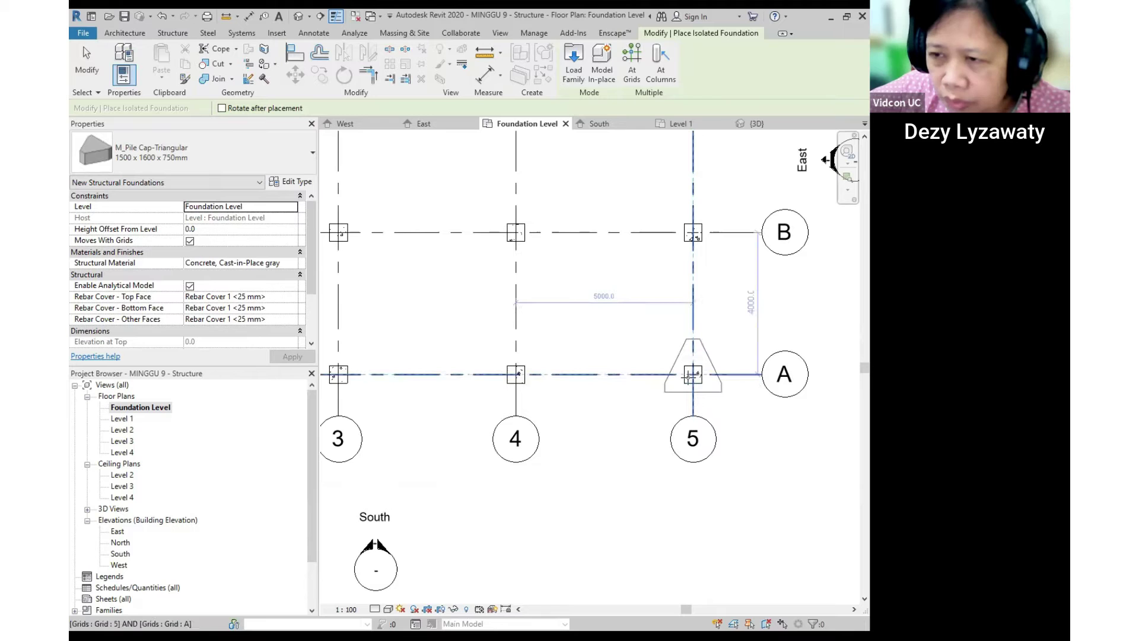
{"action": "left_click", "coordinate": [693, 374]}
{"action": "left_click", "coordinate": [516, 374]}
{"action": "middle_click_drag", "start_coordinate": [588, 400], "coordinate": [745, 408]}
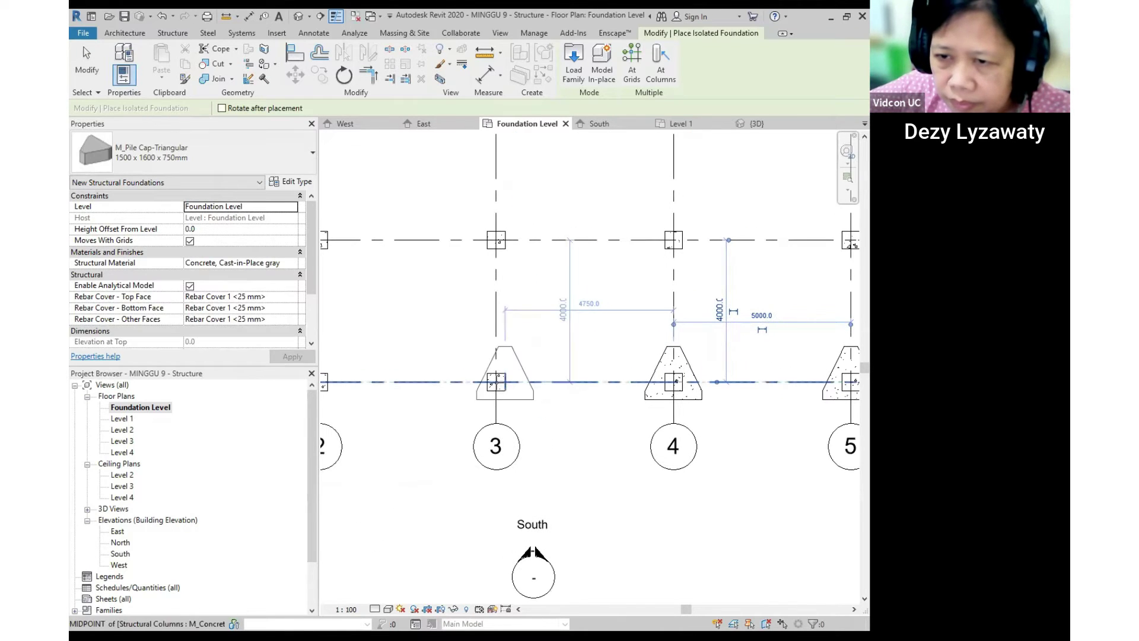
{"action": "left_click", "coordinate": [503, 391]}
{"action": "scroll", "coordinate": [547, 397], "scroll_direction": "down", "scroll_amount": 5}
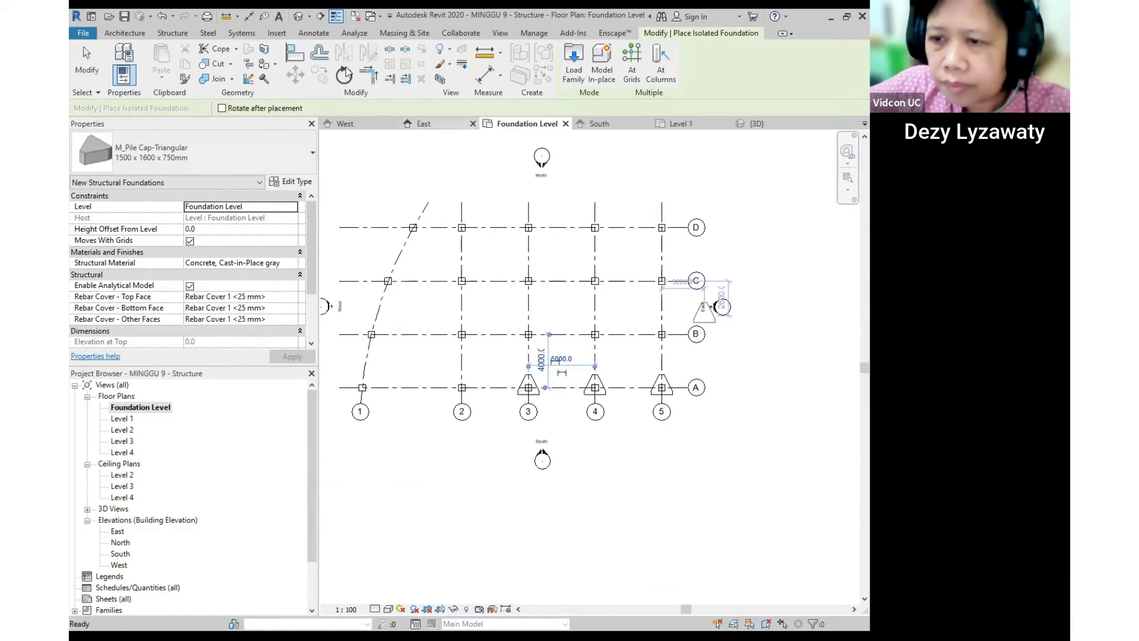
{"action": "key", "text": "Escape"}
Delete the three triangular pile caps along grid A in the 3D view.
{"action": "key", "text": "ctrl+Tab"}
{"action": "middle_click_drag", "start_coordinate": [540, 339], "coordinate": [647, 384], "text": "shift"}
{"action": "scroll", "coordinate": [676, 376], "scroll_direction": "up", "scroll_amount": 4}
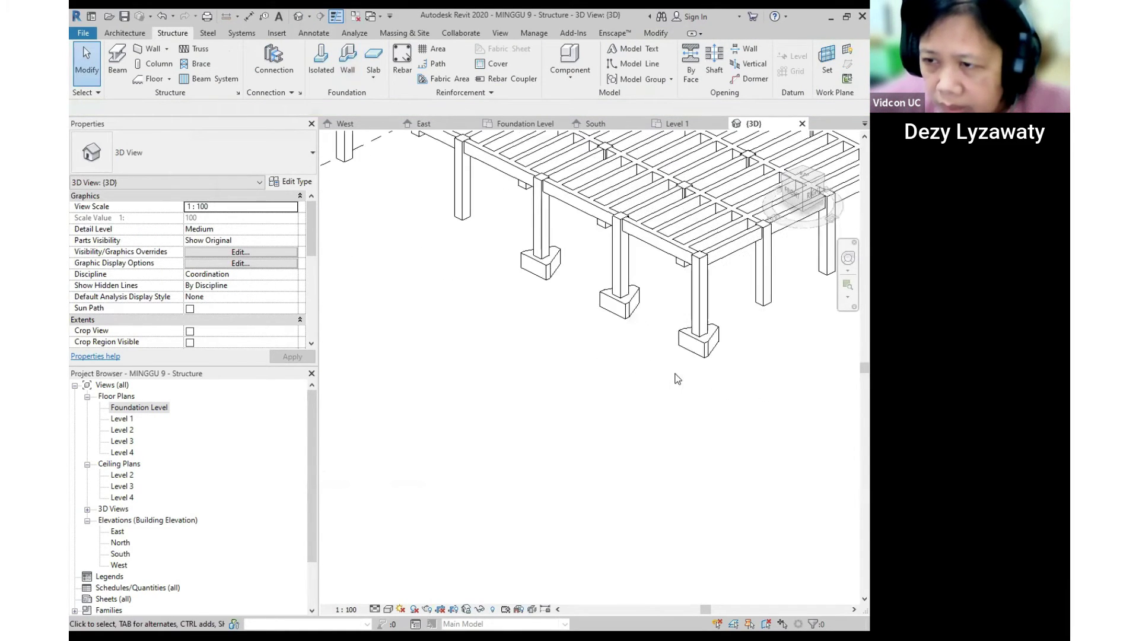
{"action": "left_click", "coordinate": [714, 354]}
{"action": "key", "text": "Delete"}
{"action": "left_click", "coordinate": [600, 282]}
{"action": "key", "text": "Delete"}
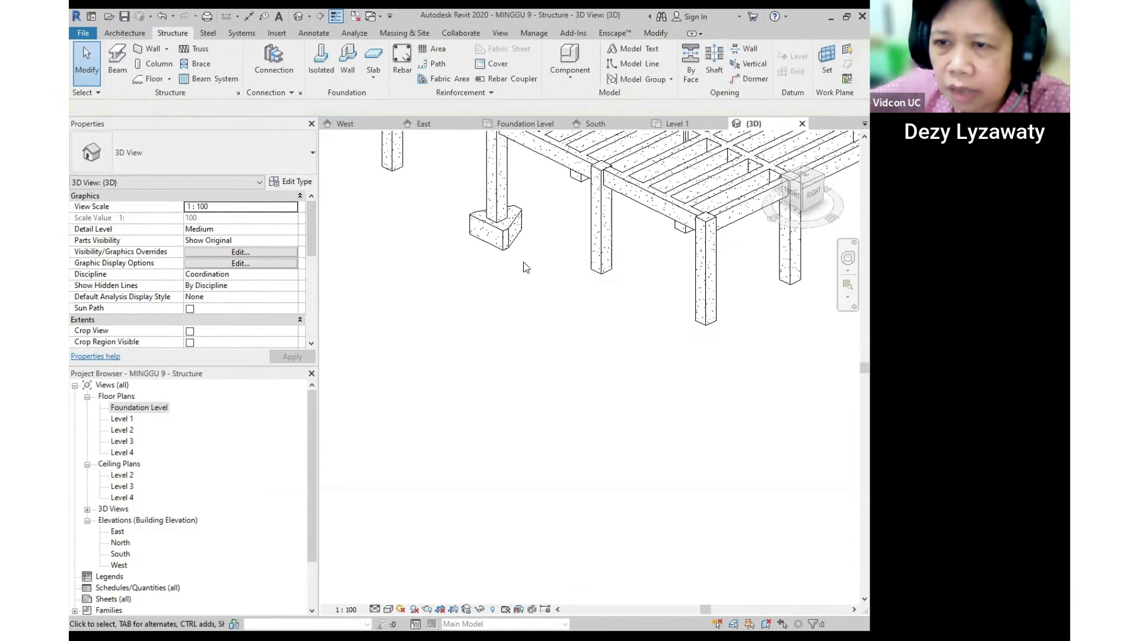
{"action": "left_click", "coordinate": [508, 249]}
{"action": "key", "text": "Delete"}
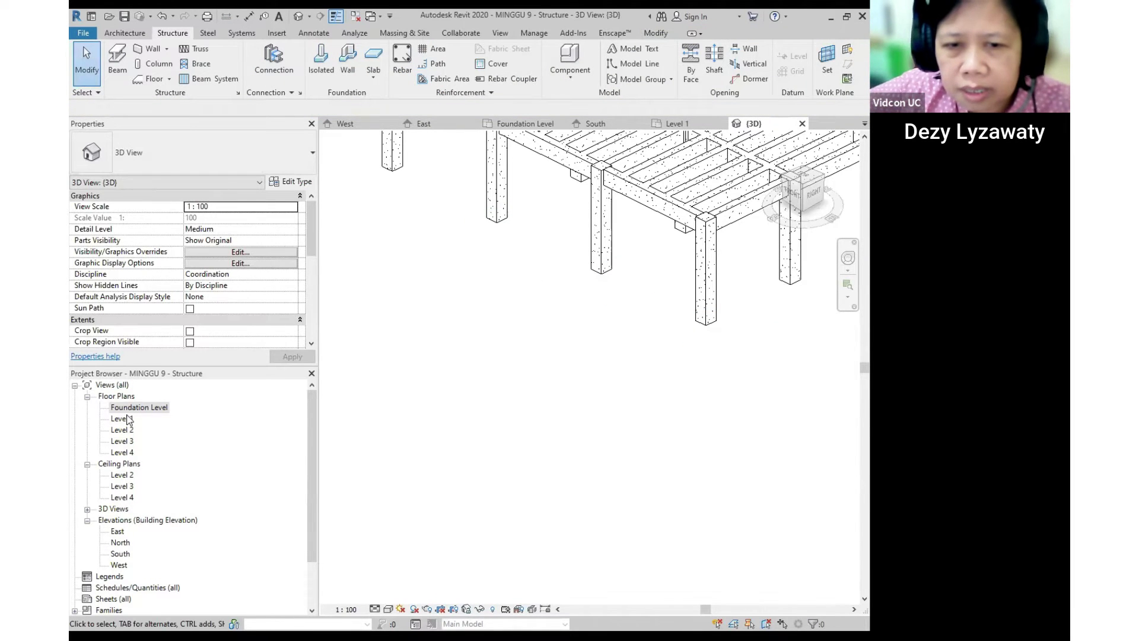
Place M_Footing-Rectangular 1800 x 1200 x 450mm foundations at all intersections of grids 1 to 5 and A to D on the Foundation Level plan.
{"action": "double_click", "coordinate": [139, 407]}
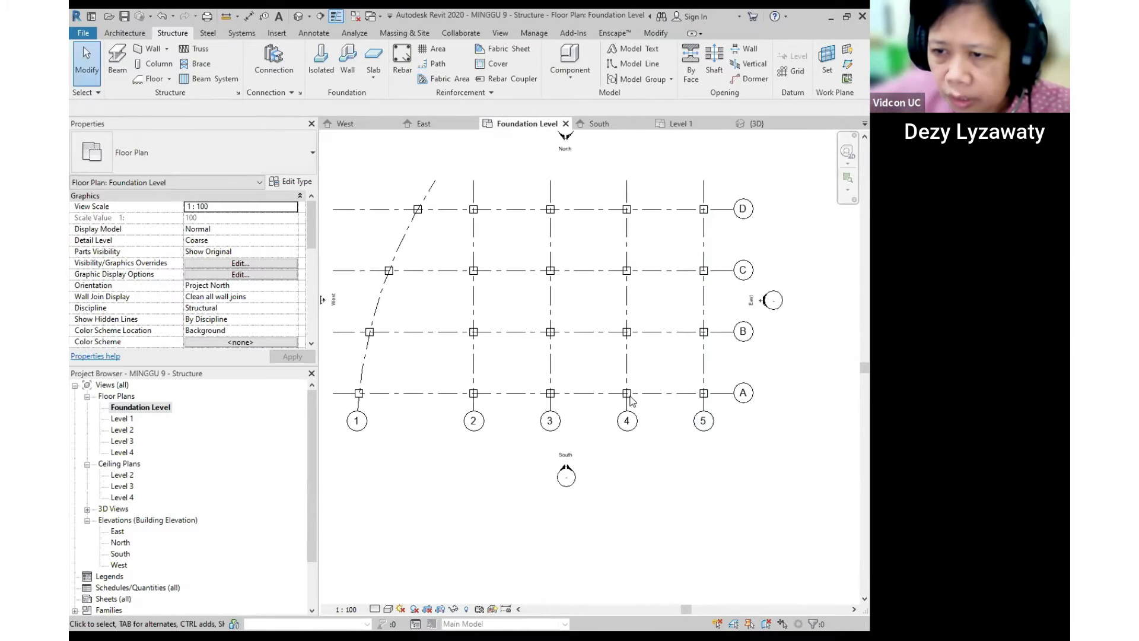
{"action": "left_click", "coordinate": [330, 76]}
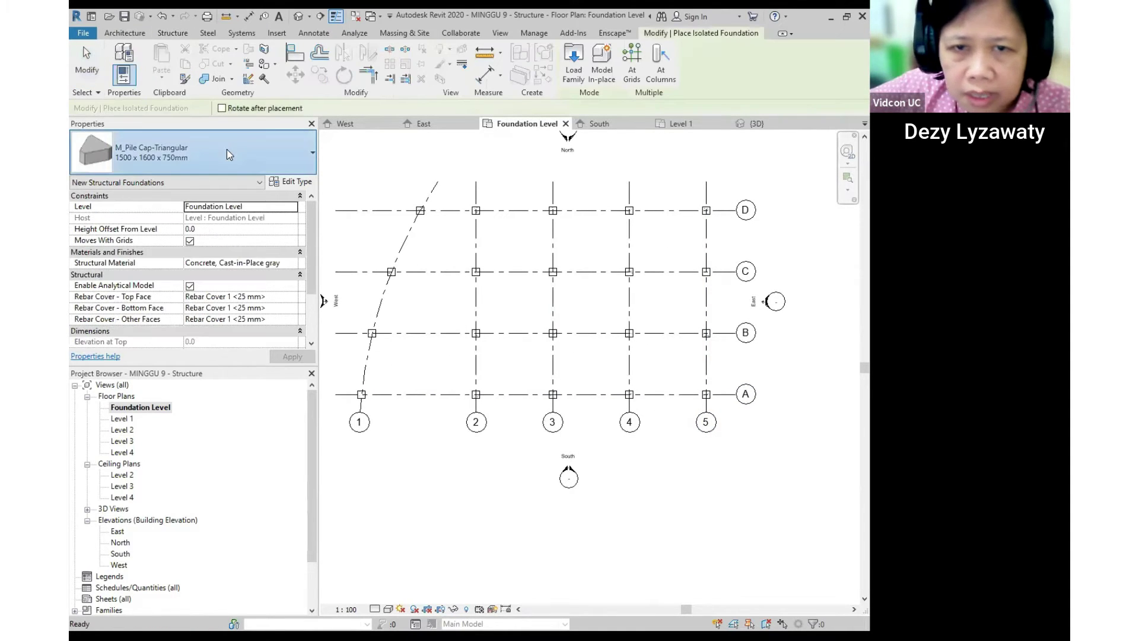
{"action": "left_click", "coordinate": [226, 148]}
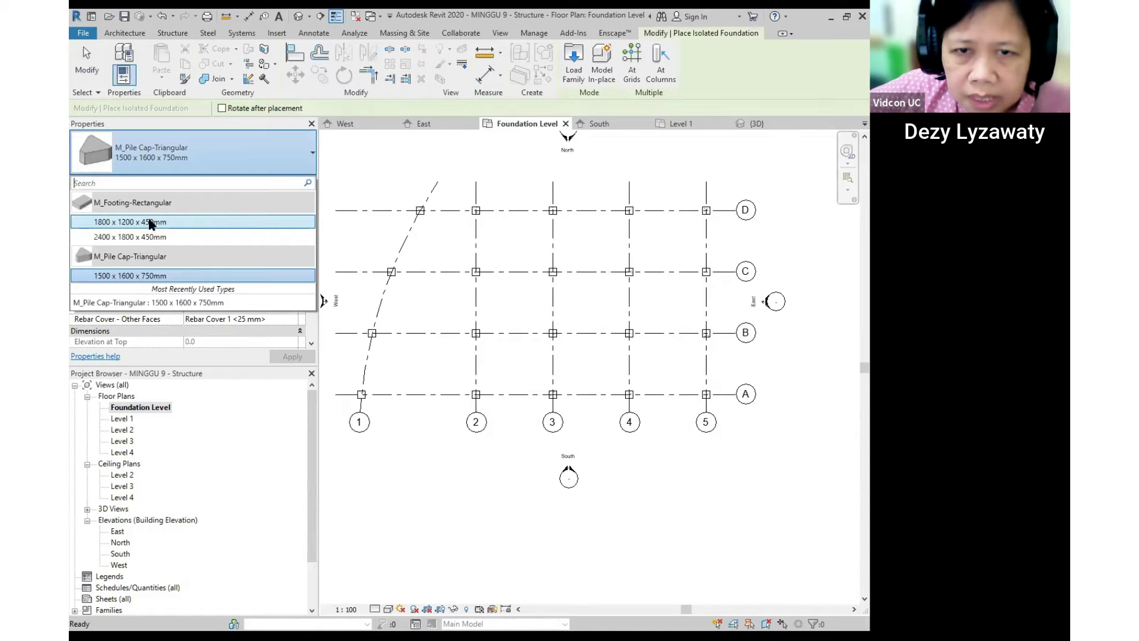
{"action": "left_click", "coordinate": [151, 224]}
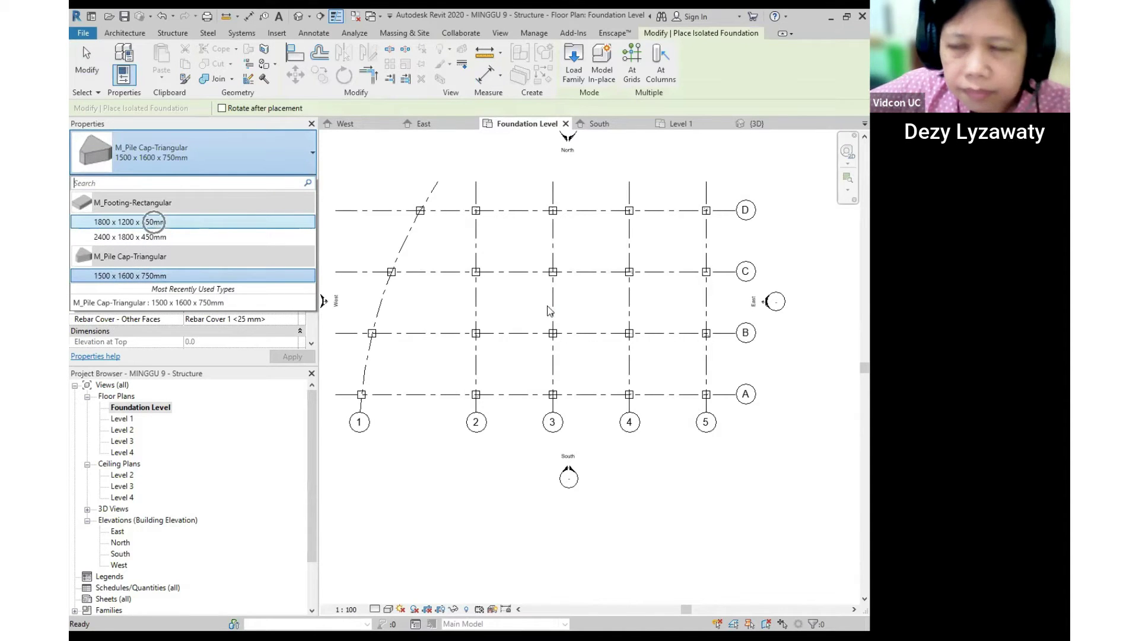
{"action": "scroll", "coordinate": [630, 351], "scroll_direction": "down", "scroll_amount": 2}
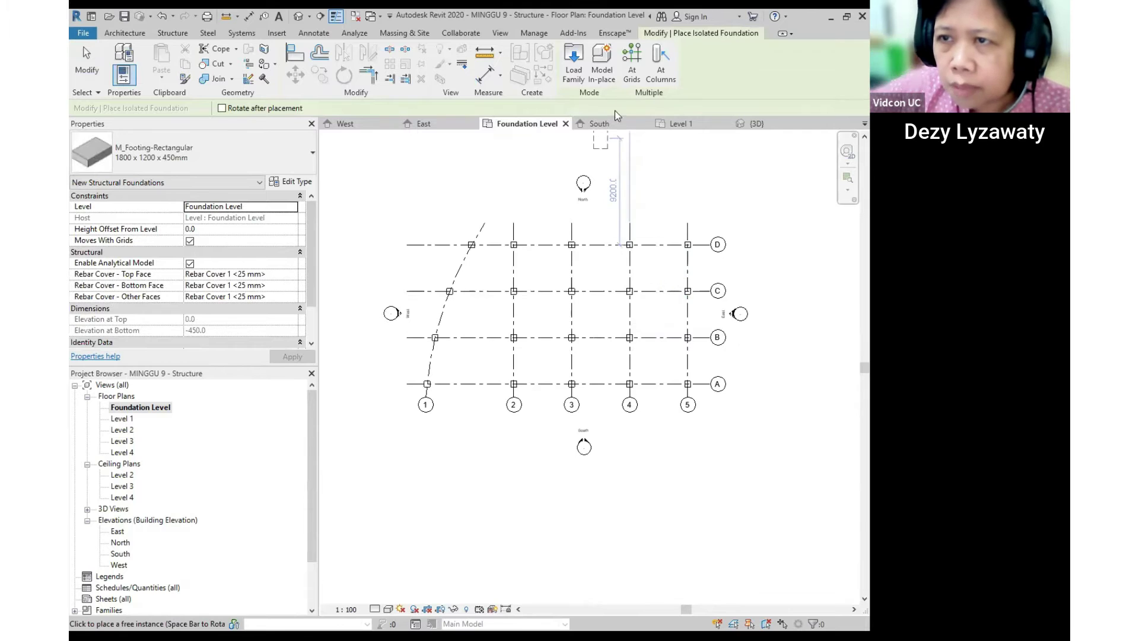
{"action": "left_click", "coordinate": [632, 74]}
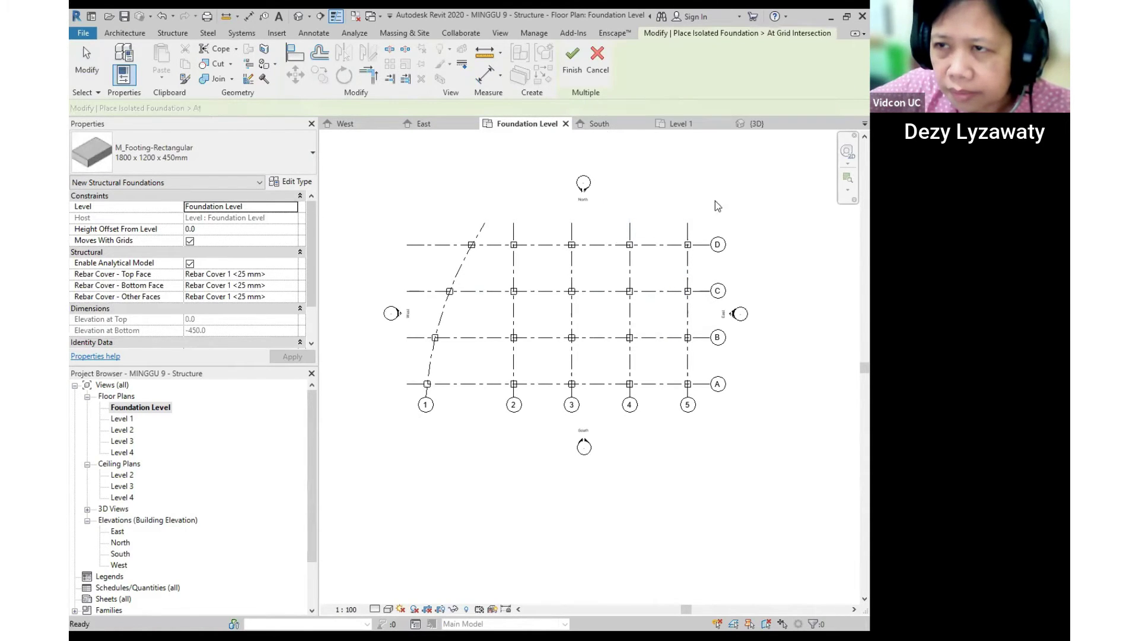
{"action": "left_click_drag", "start_coordinate": [699, 397], "coordinate": [415, 225]}
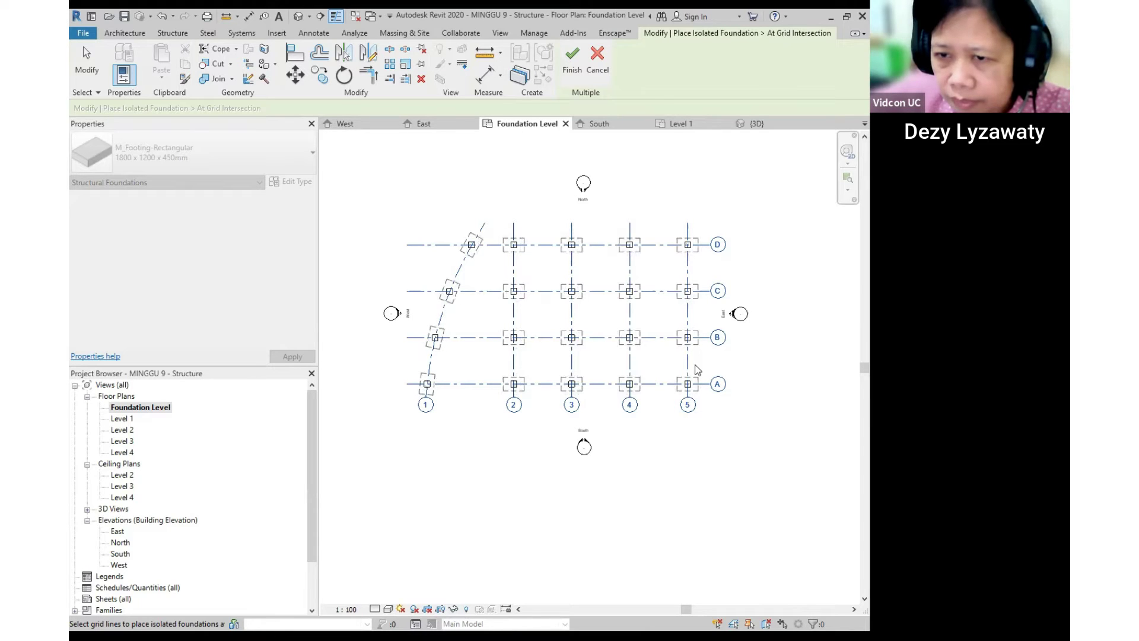
{"action": "left_click", "coordinate": [573, 71]}
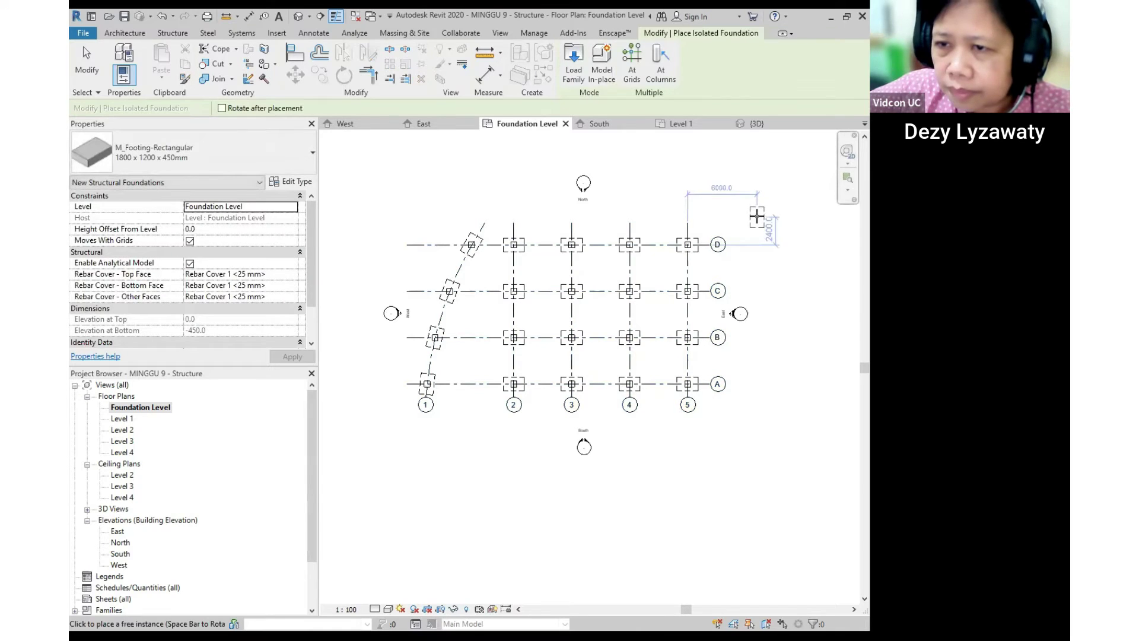
{"action": "key", "text": "Escape"}
Examine the footings and framing in the 3D view and the Level 1 floor plan.
{"action": "left_click", "coordinate": [298, 17]}
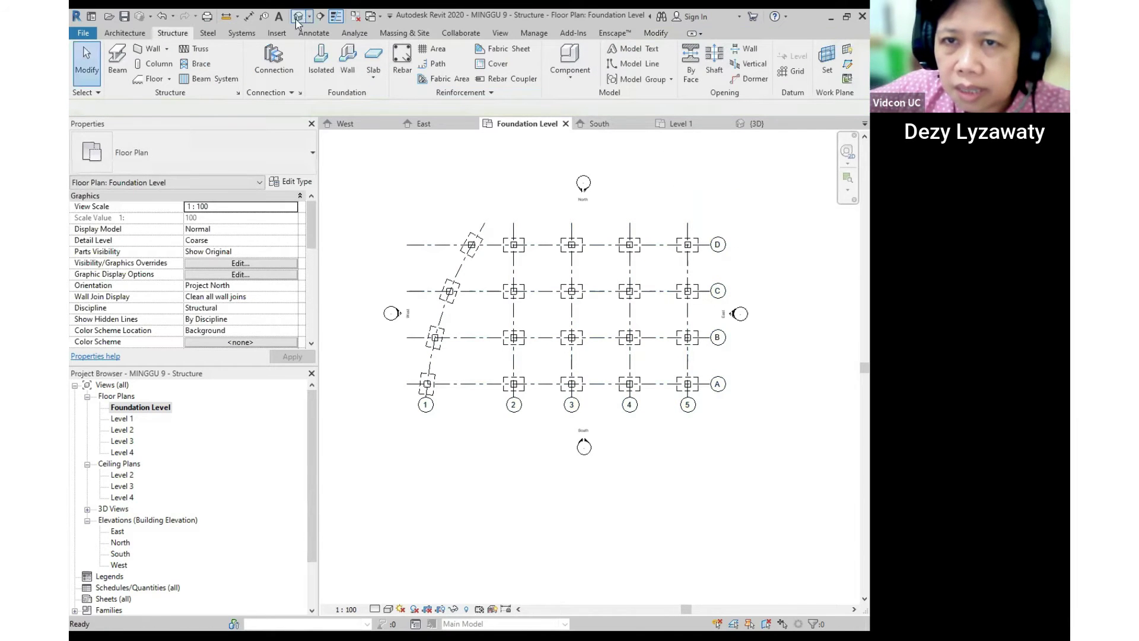
{"action": "scroll", "coordinate": [642, 386], "scroll_direction": "down", "scroll_amount": 3}
{"action": "middle_click_drag", "start_coordinate": [642, 385], "coordinate": [622, 401]}
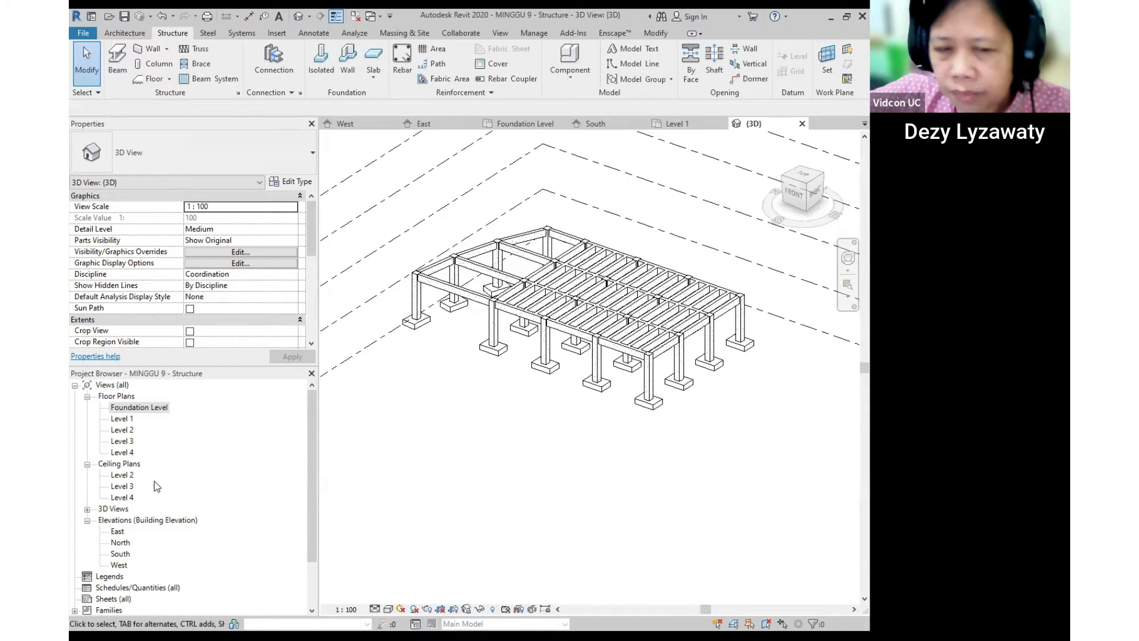
{"action": "double_click", "coordinate": [125, 420]}
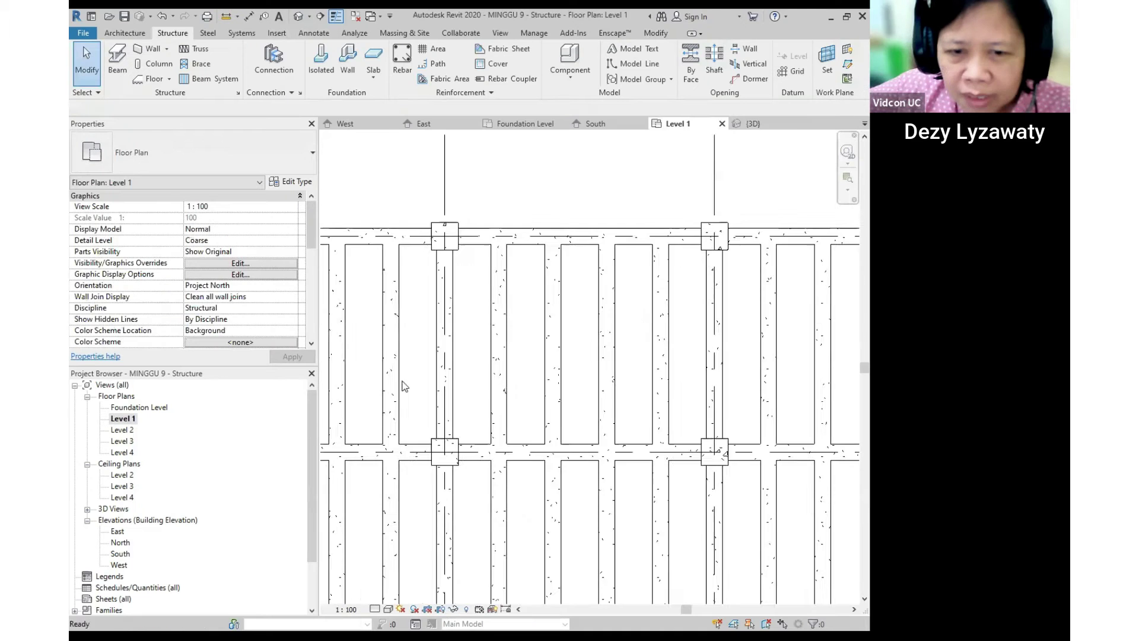
{"action": "scroll", "coordinate": [575, 342], "scroll_direction": "down", "scroll_amount": 5}
{"action": "middle_click_drag", "start_coordinate": [576, 314], "coordinate": [572, 302]}
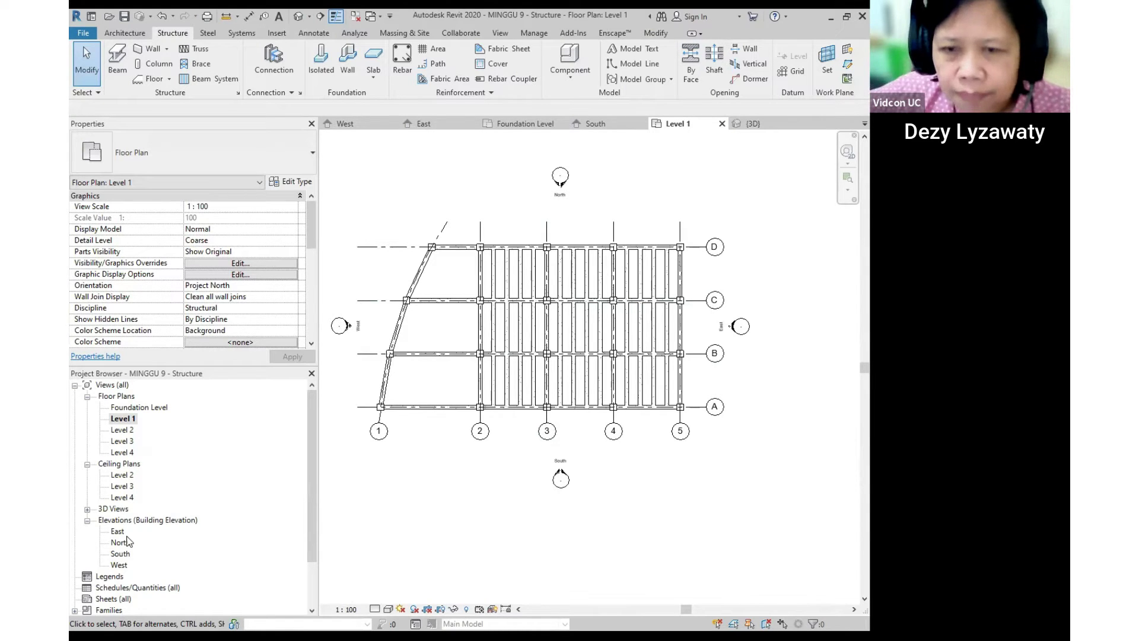
{"action": "left_click", "coordinate": [301, 17]}
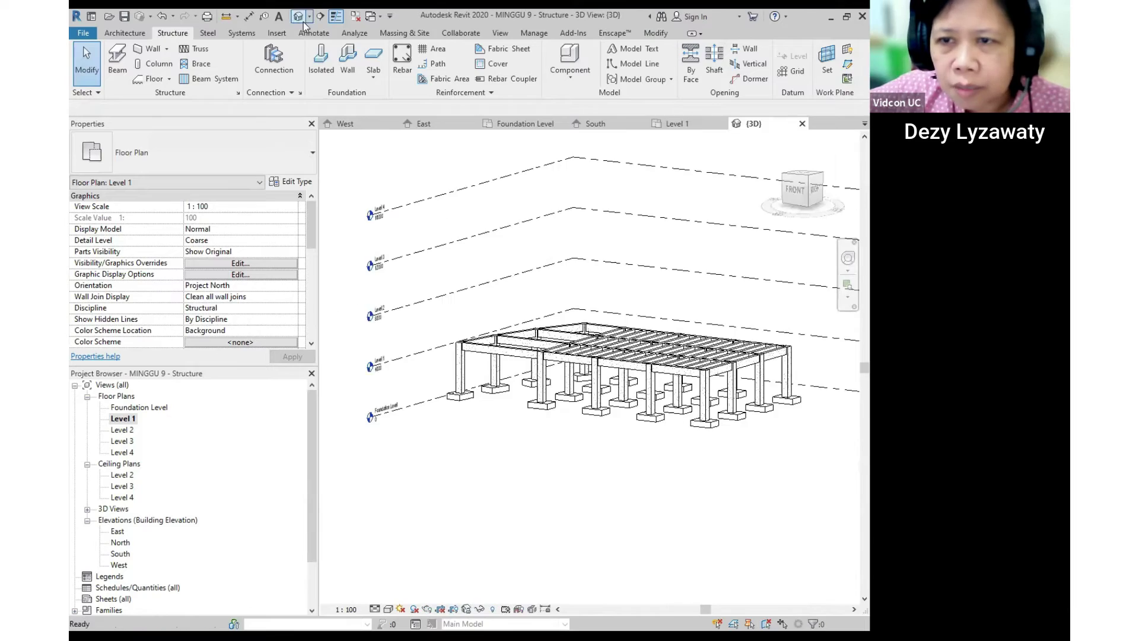
{"action": "middle_click_drag", "start_coordinate": [567, 388], "coordinate": [482, 428], "text": "shift"}
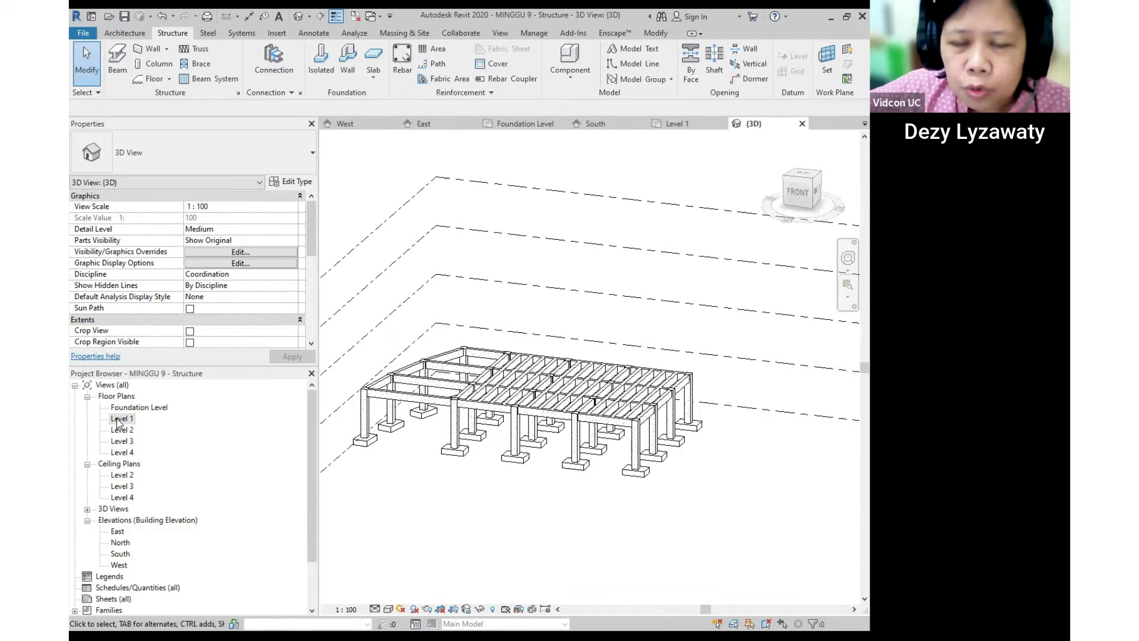
{"action": "left_click", "coordinate": [120, 557]}
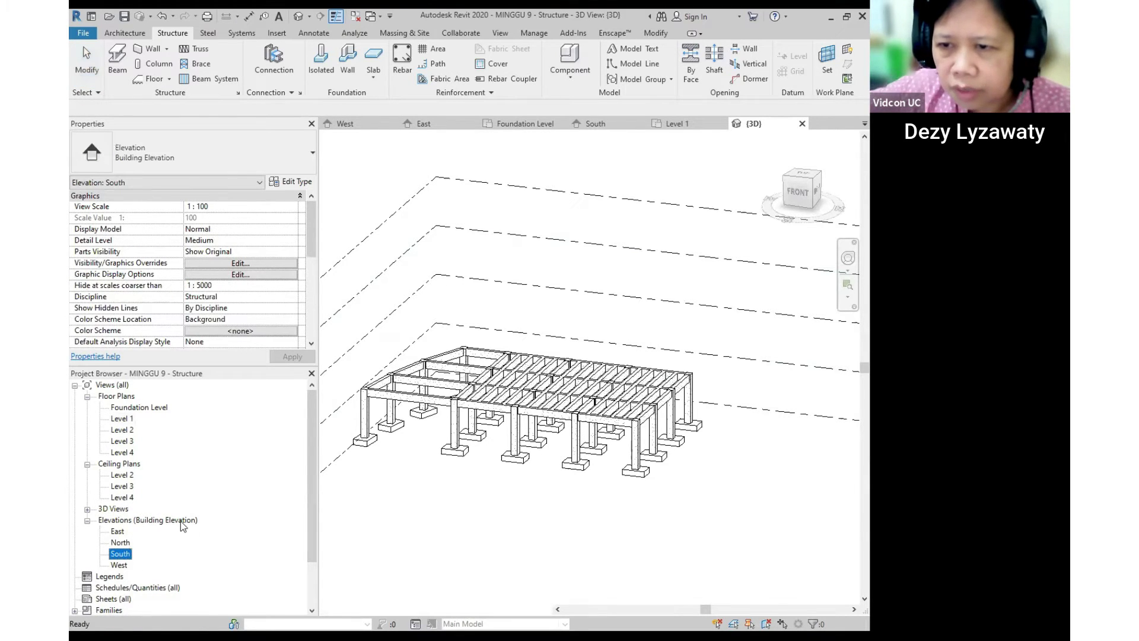
In the South elevation, lengthen all level lines at their left ends and pull the level heads in toward grid 5.
{"action": "scroll", "coordinate": [603, 312], "scroll_direction": "up", "scroll_amount": 3}
{"action": "middle_click_drag", "start_coordinate": [643, 333], "coordinate": [589, 347]}
{"action": "scroll", "coordinate": [591, 347], "scroll_direction": "down", "scroll_amount": 2}
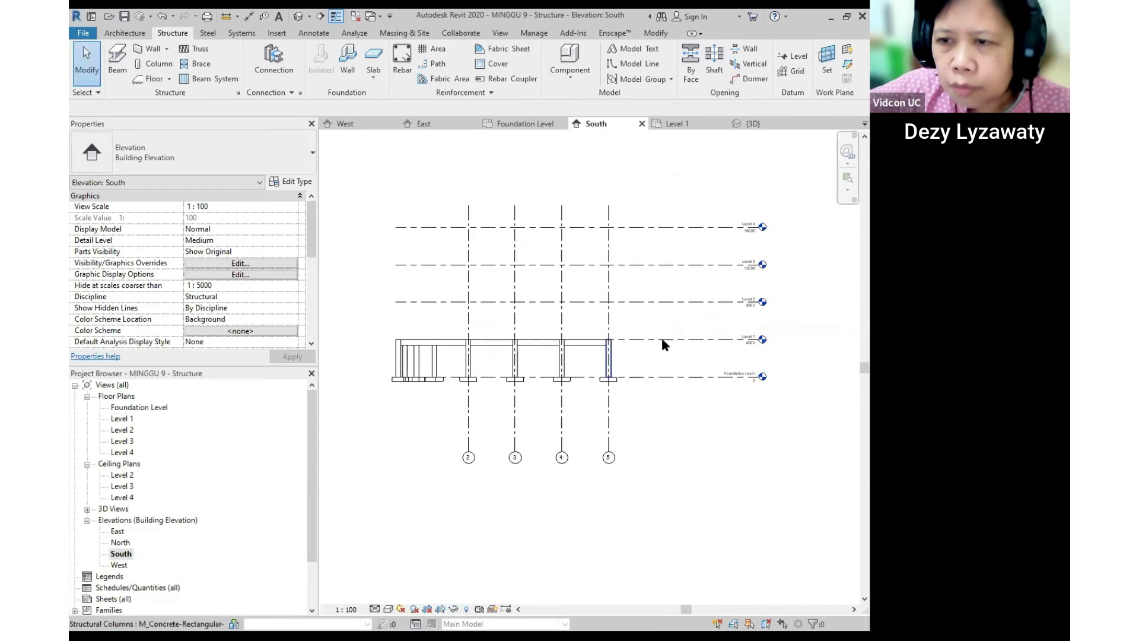
{"action": "left_click", "coordinate": [640, 228]}
{"action": "left_click_drag", "start_coordinate": [395, 226], "coordinate": [337, 228]}
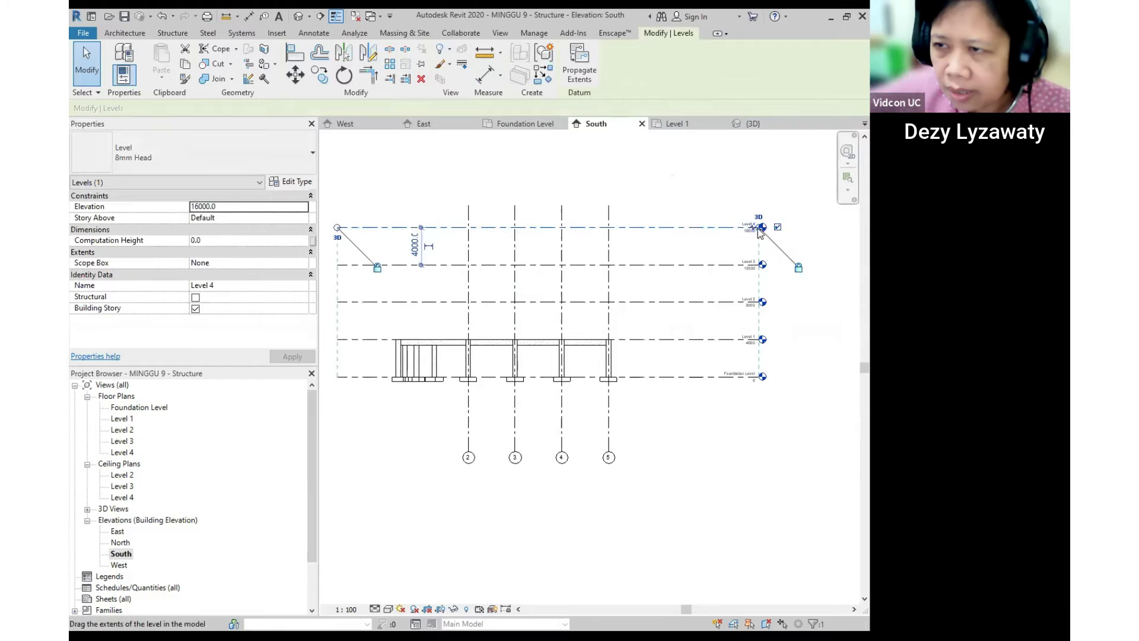
{"action": "left_click_drag", "start_coordinate": [755, 228], "coordinate": [692, 233]}
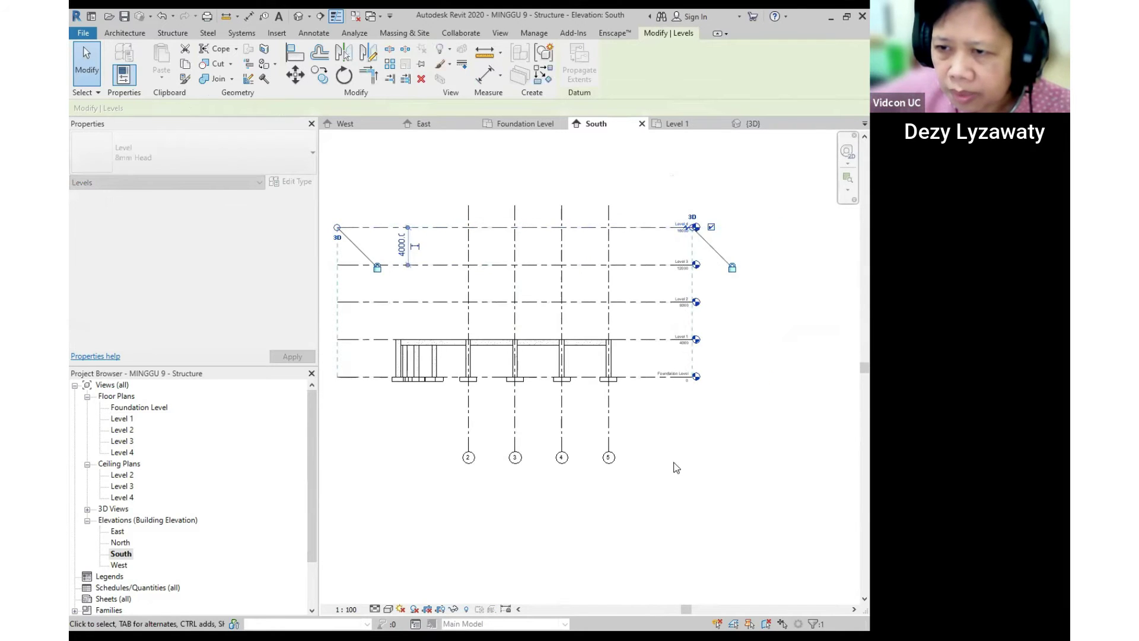
Raise the grid bubbles 2 to 5 in the South elevation closer to the foundations.
{"action": "left_click", "coordinate": [674, 466]}
{"action": "left_click", "coordinate": [609, 458]}
{"action": "left_click_drag", "start_coordinate": [610, 457], "coordinate": [609, 426]}
{"action": "left_click", "coordinate": [403, 332]}
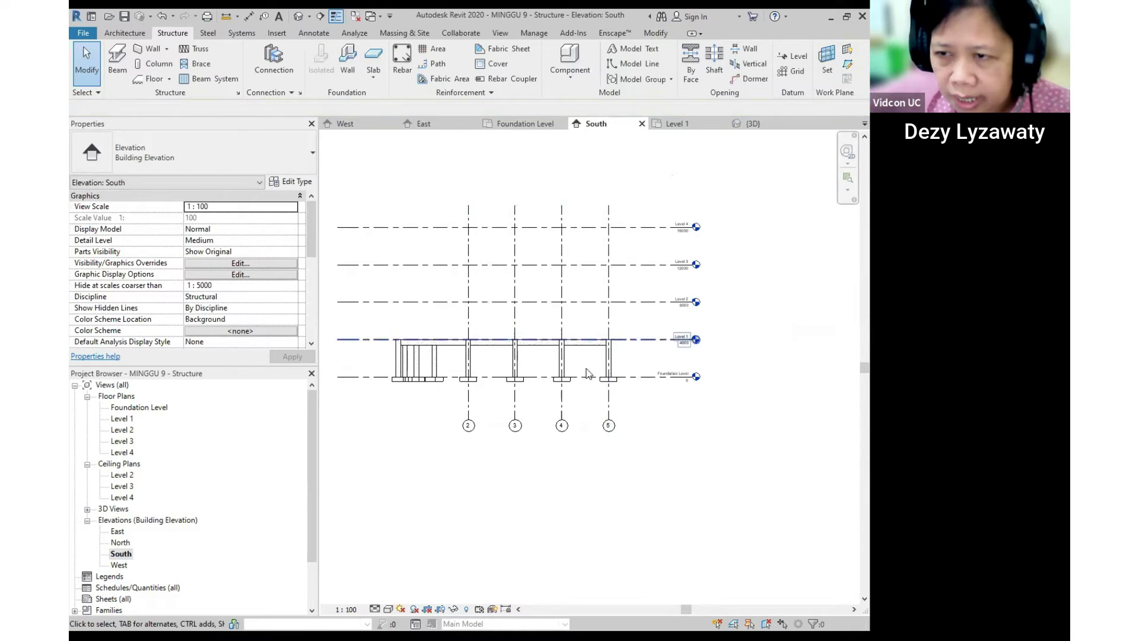
{"action": "scroll", "coordinate": [655, 362], "scroll_direction": "up", "scroll_amount": 3}
{"action": "scroll", "coordinate": [698, 363], "scroll_direction": "down", "scroll_amount": 3}
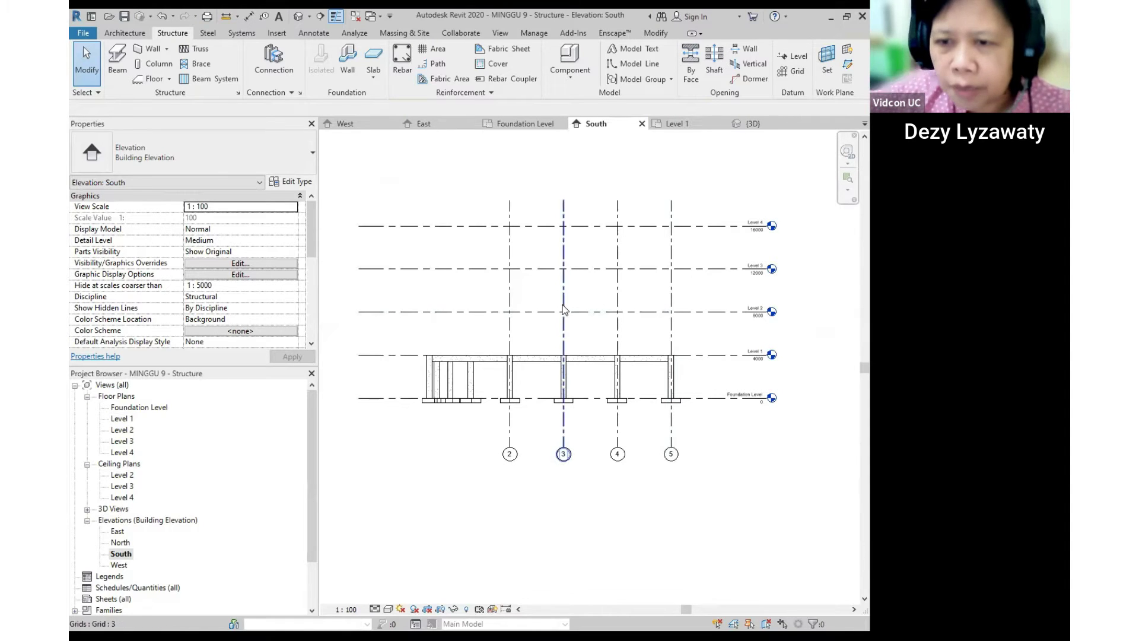
Select the Level 1 columns, beams and beam systems in the South elevation, excluding the footings, and copy them to the clipboard.
{"action": "left_click", "coordinate": [137, 35]}
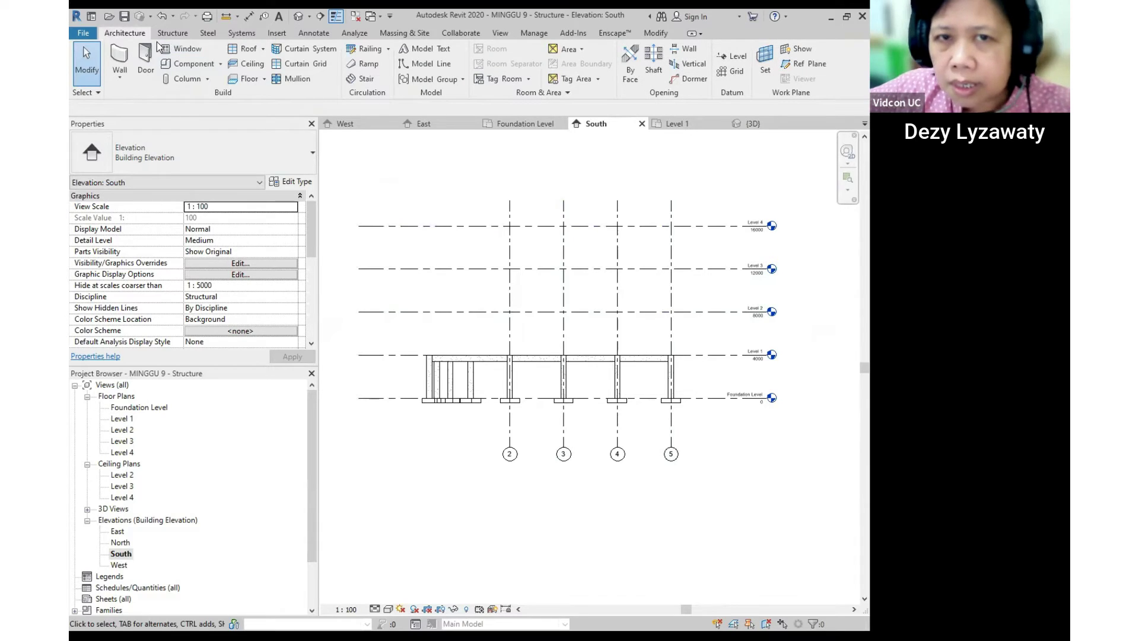
{"action": "left_click_drag", "start_coordinate": [398, 319], "coordinate": [709, 399]}
{"action": "left_click", "coordinate": [717, 426]}
{"action": "left_click_drag", "start_coordinate": [403, 334], "coordinate": [706, 431]}
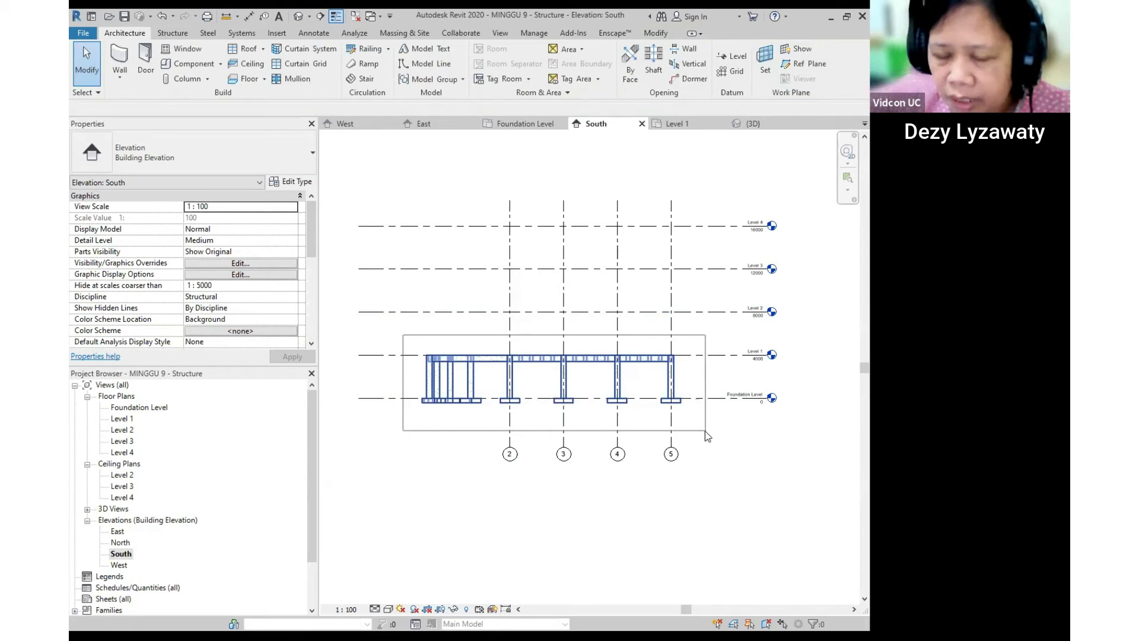
{"action": "left_click_drag", "start_coordinate": [704, 430], "coordinate": [710, 398]}
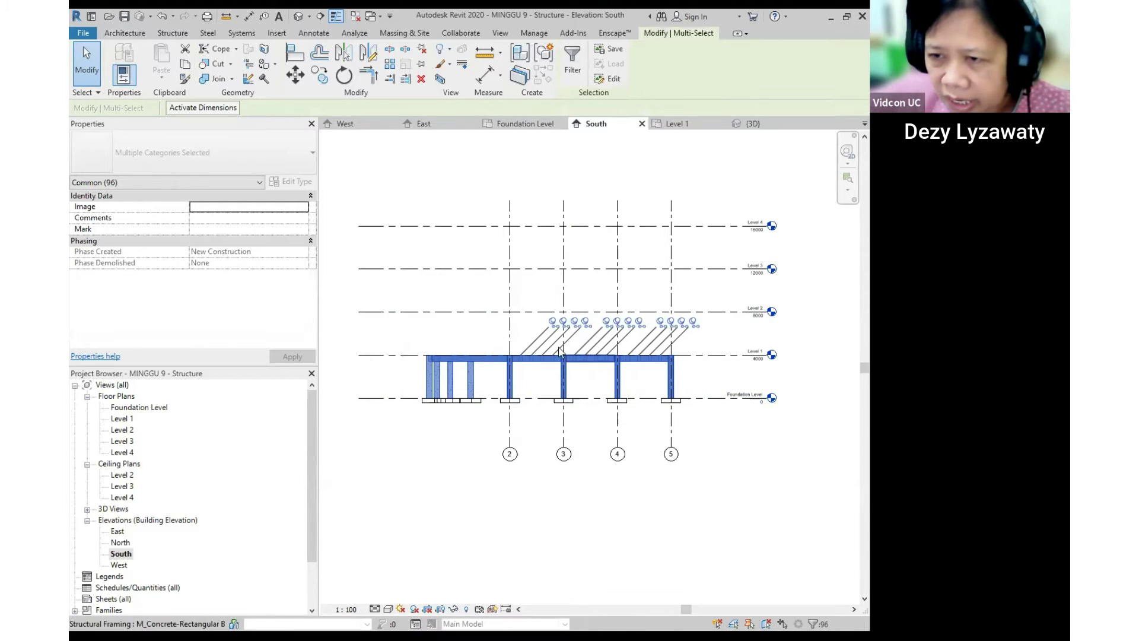
{"action": "left_click", "coordinate": [186, 68]}
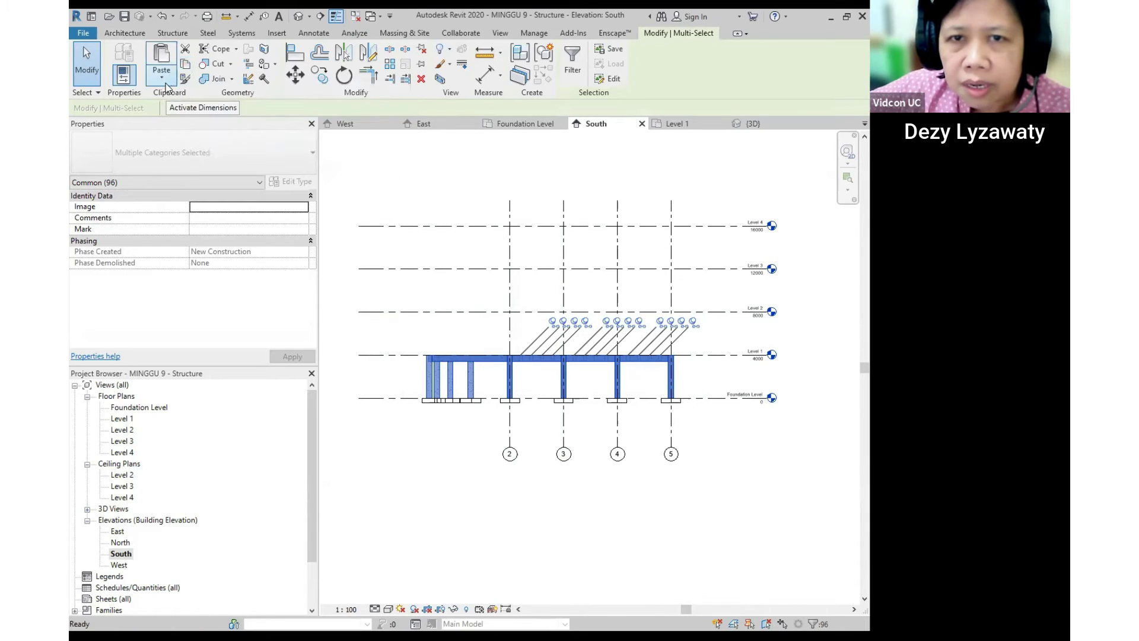
Paste the copied framing aligned to Level 1, Level 2, Level 3 and Level 4, and inspect it in the 3D view.
{"action": "left_click", "coordinate": [162, 78]}
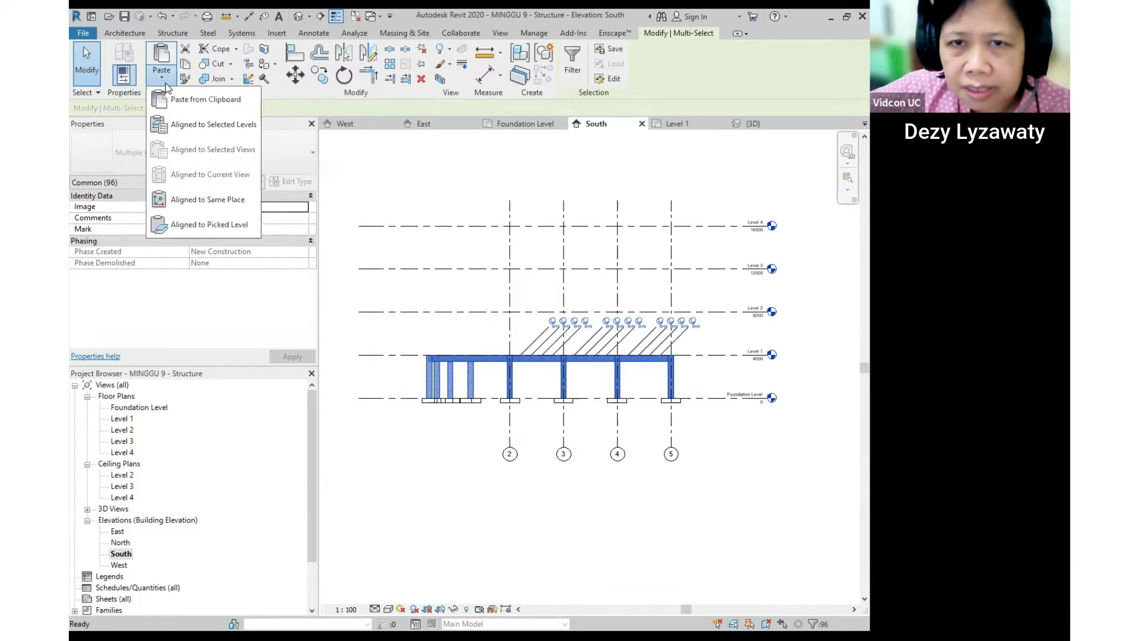
{"action": "left_click", "coordinate": [195, 126]}
{"action": "left_click", "coordinate": [415, 250]}
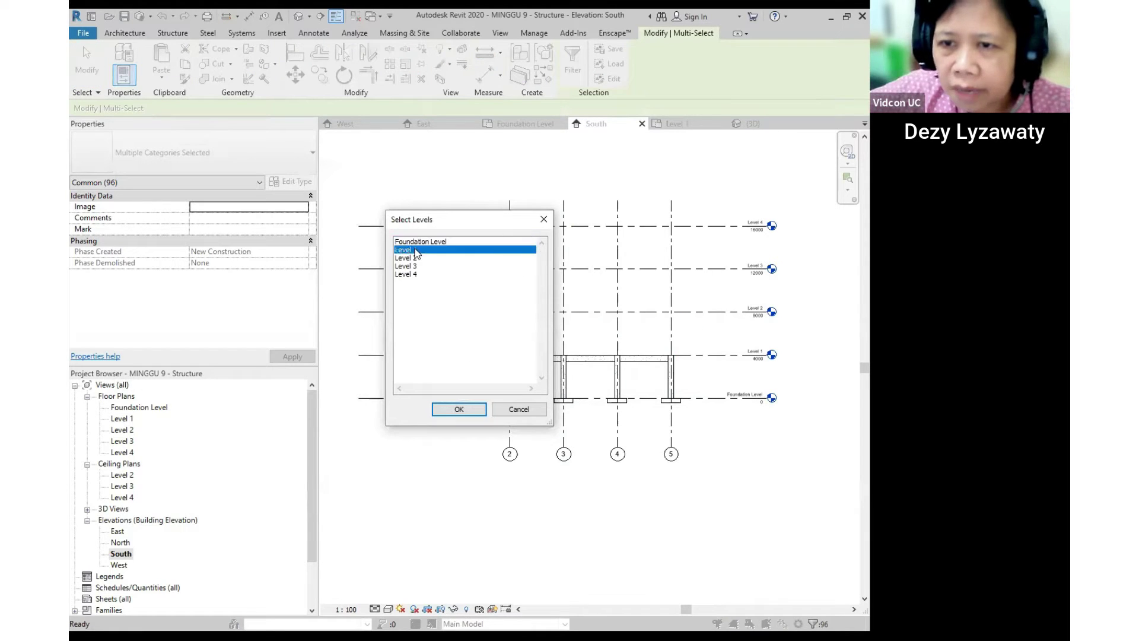
{"action": "left_click", "coordinate": [415, 258], "text": "ctrl"}
{"action": "left_click", "coordinate": [410, 266], "text": "ctrl"}
{"action": "left_click", "coordinate": [412, 274], "text": "ctrl"}
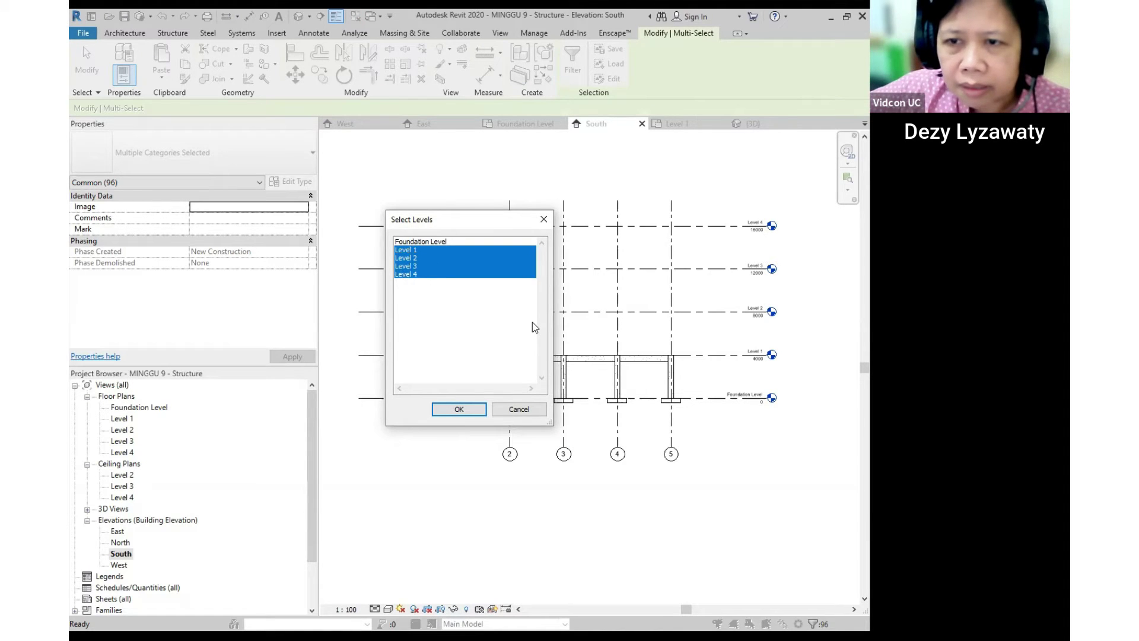
{"action": "left_click", "coordinate": [459, 409]}
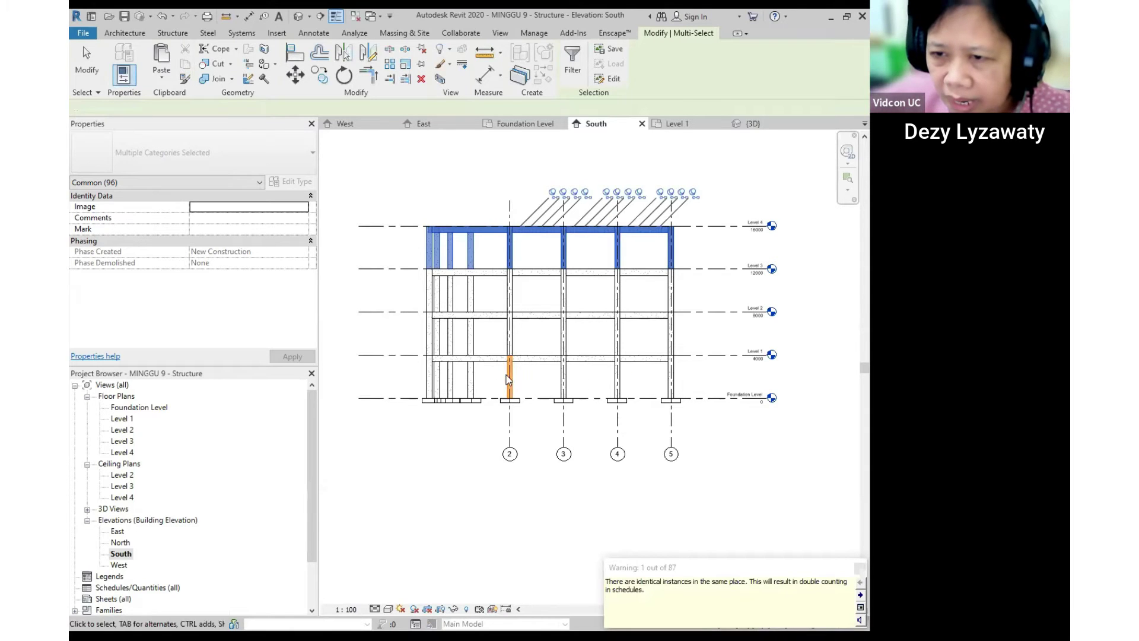
{"action": "left_click", "coordinate": [755, 207]}
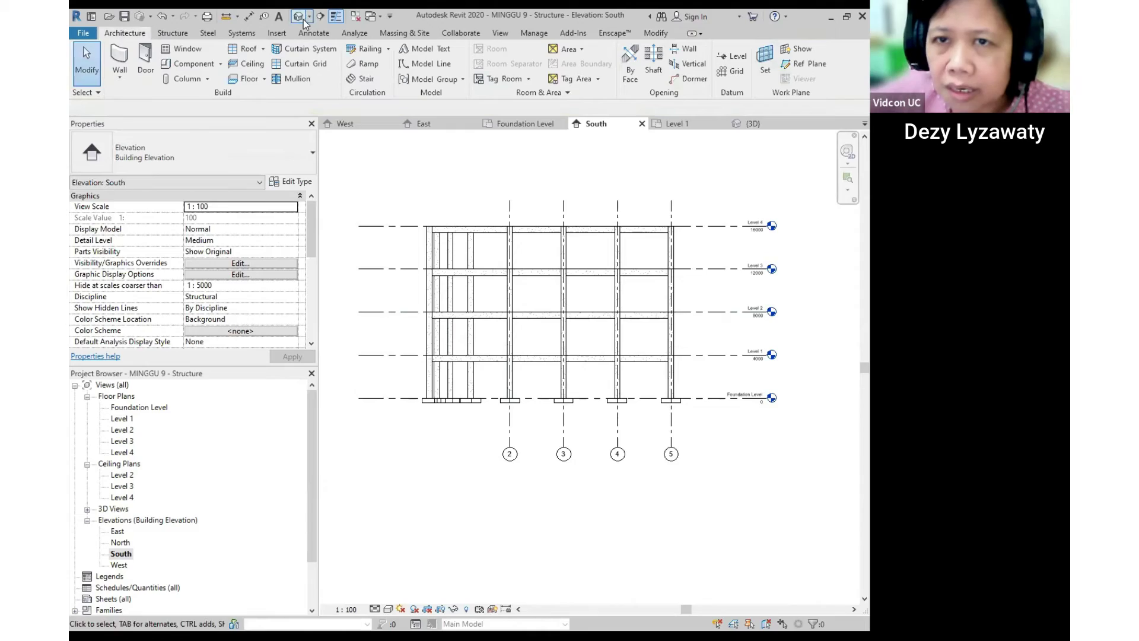
{"action": "mouse_move", "coordinate": [570, 380]}
{"action": "middle_mouse_down", "text": "shift"}
{"action": "mouse_move", "coordinate": [547, 380]}
{"action": "mouse_move", "coordinate": [721, 344]}
{"action": "mouse_move", "coordinate": [786, 374]}
{"action": "mouse_move", "coordinate": [593, 378]}
{"action": "mouse_move", "coordinate": [784, 303]}
{"action": "mouse_move", "coordinate": [697, 386]}
{"action": "mouse_move", "coordinate": [716, 396]}
{"action": "mouse_move", "coordinate": [661, 404]}
{"action": "mouse_move", "coordinate": [644, 377]}
{"action": "mouse_move", "coordinate": [560, 377]}
{"action": "mouse_move", "coordinate": [558, 368]}
{"action": "middle_mouse_up", "text": "shift"}
{"action": "scroll", "coordinate": [710, 396], "scroll_direction": "up", "scroll_amount": 2}
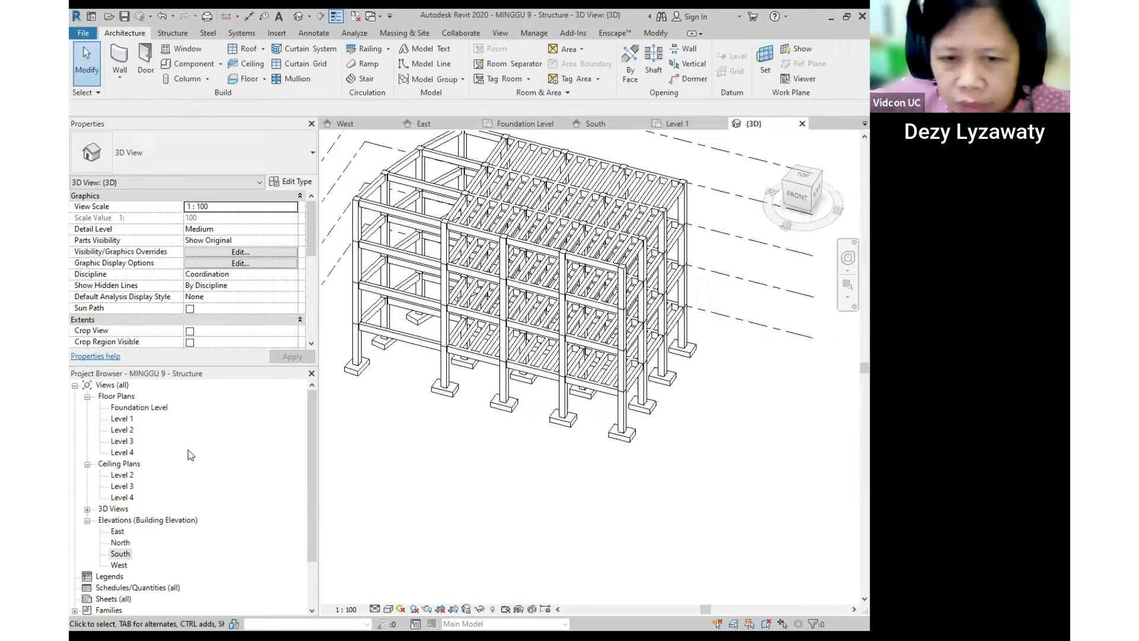
Set up a structural floor on the Level 1 floor plan with the Insitu Concrete 225mm type.
{"action": "double_click", "coordinate": [122, 418]}
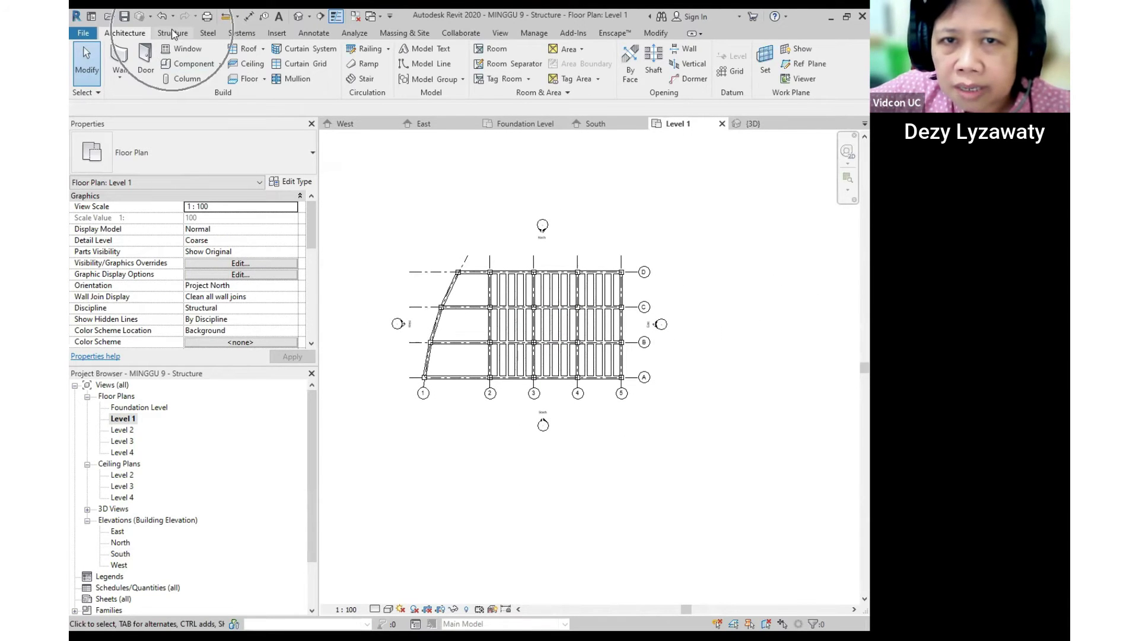
{"action": "left_click", "coordinate": [173, 33]}
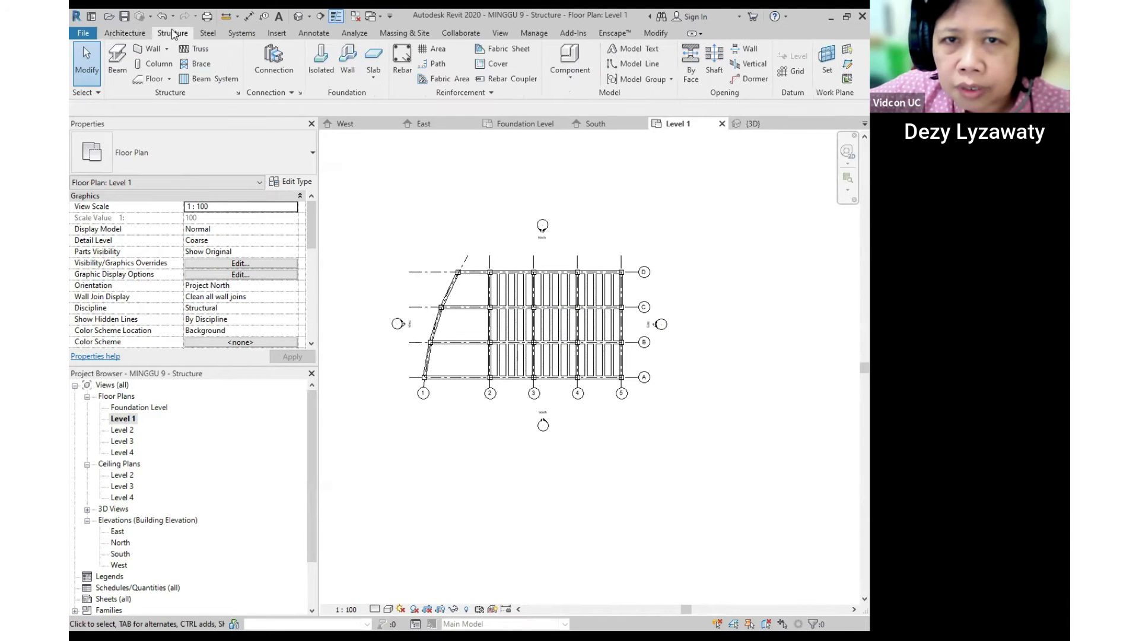
{"action": "left_click", "coordinate": [169, 79]}
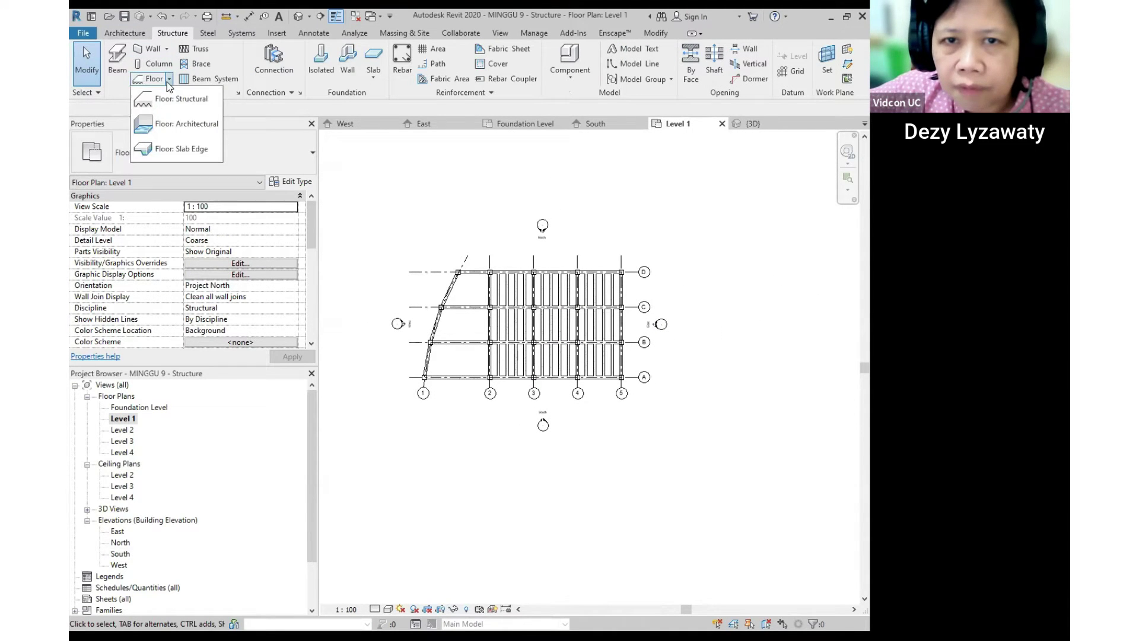
{"action": "left_click", "coordinate": [199, 98]}
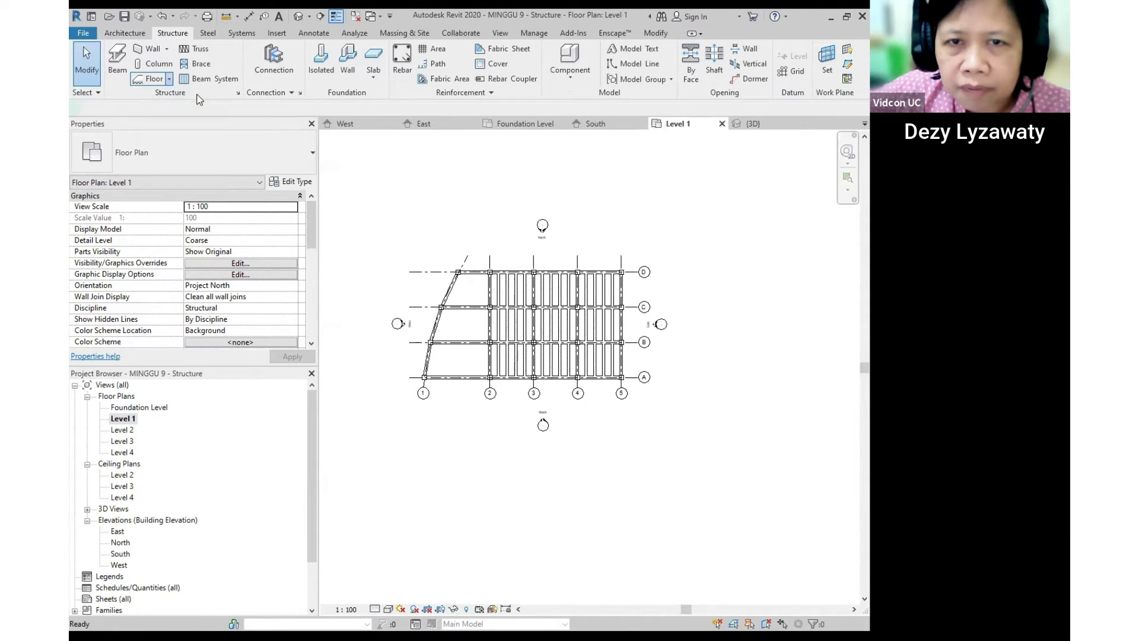
{"action": "left_click", "coordinate": [199, 158]}
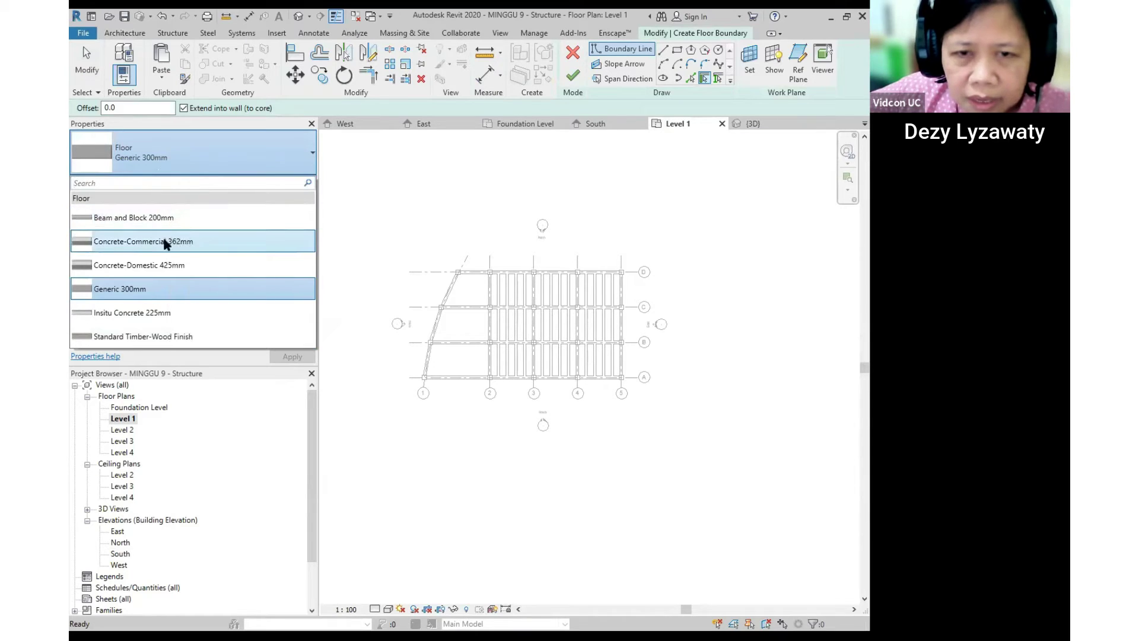
{"action": "left_click", "coordinate": [150, 311]}
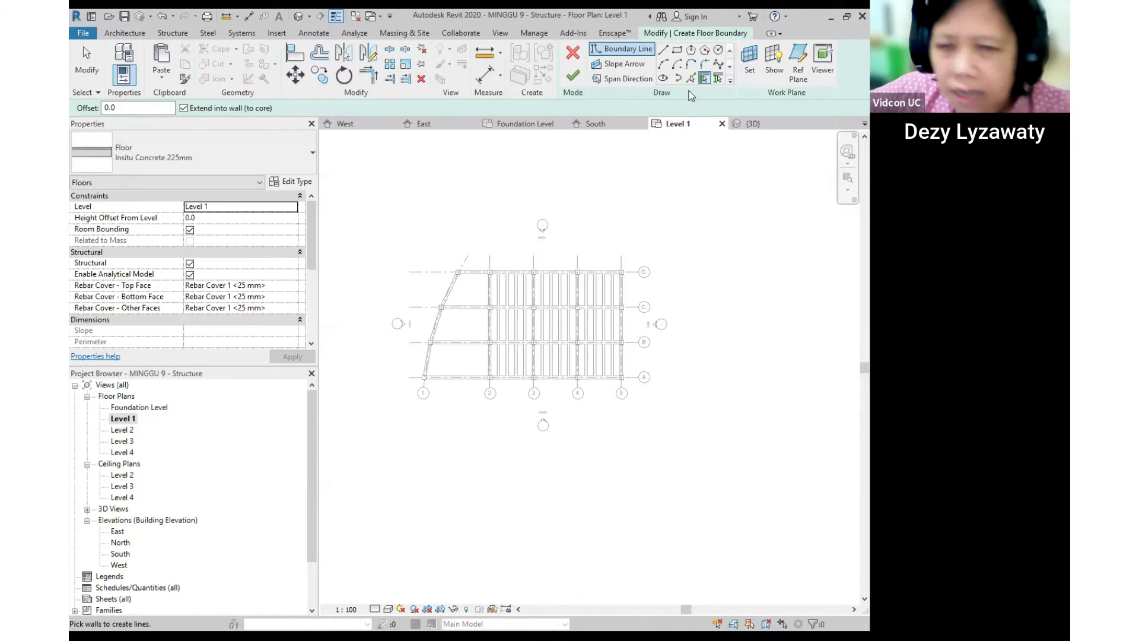
Sketch a 5000 x 4000 mm rectangular floor boundary between grids 4 to 5 and C to D, and finish it without loading a span direction symbol.
{"action": "left_click", "coordinate": [677, 50]}
{"action": "scroll", "coordinate": [605, 313], "scroll_direction": "up", "scroll_amount": 2}
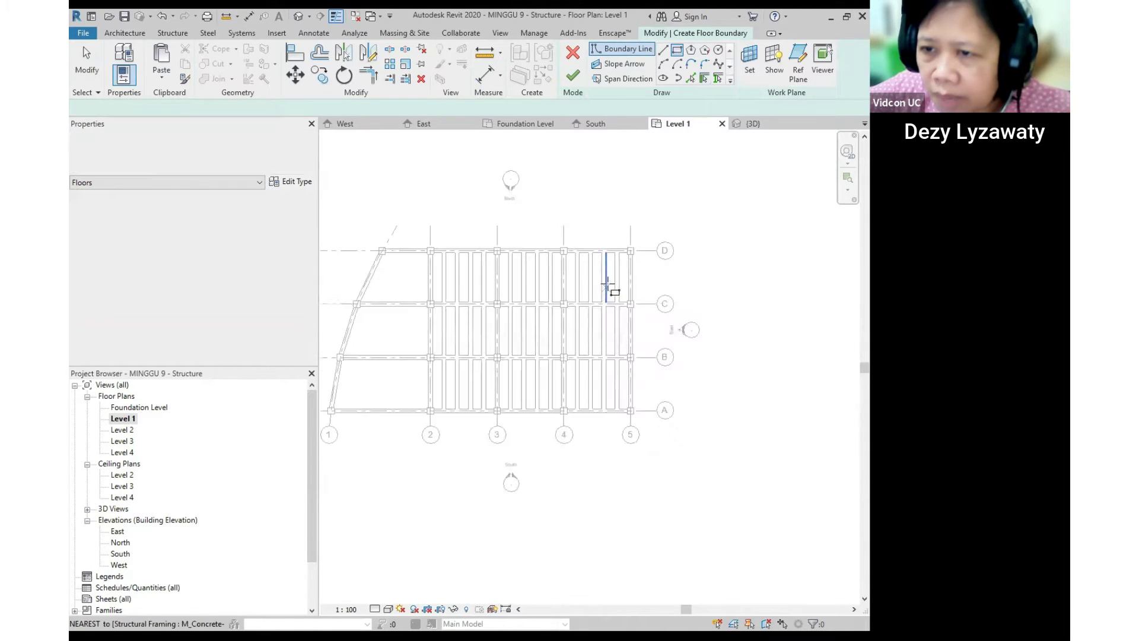
{"action": "scroll", "coordinate": [606, 285], "scroll_direction": "up", "scroll_amount": 2}
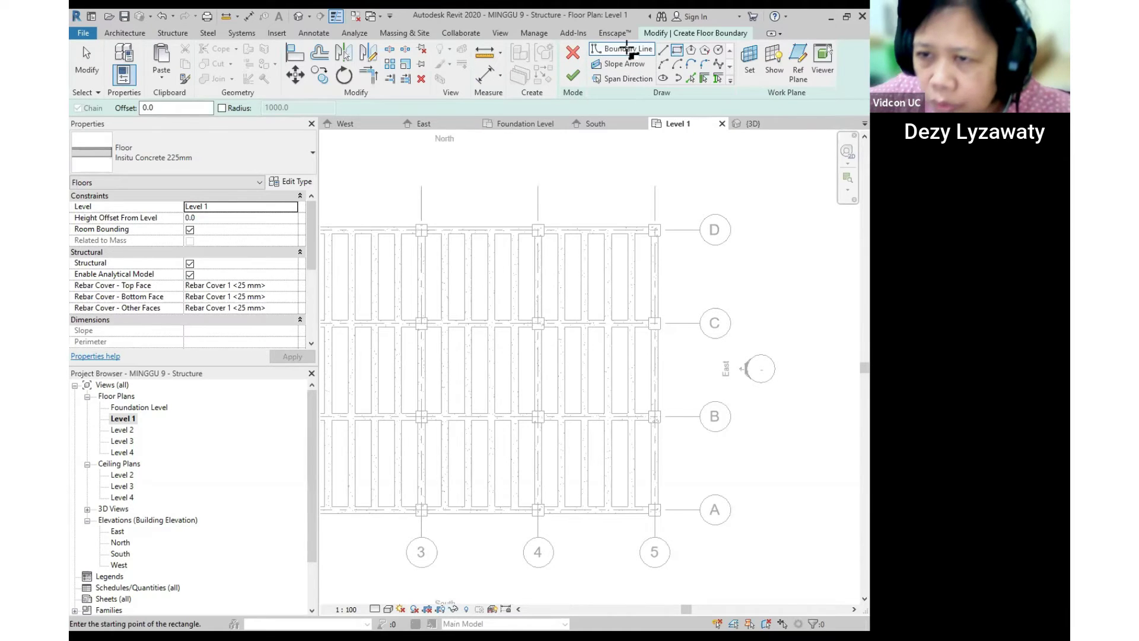
{"action": "left_click", "coordinate": [537, 229]}
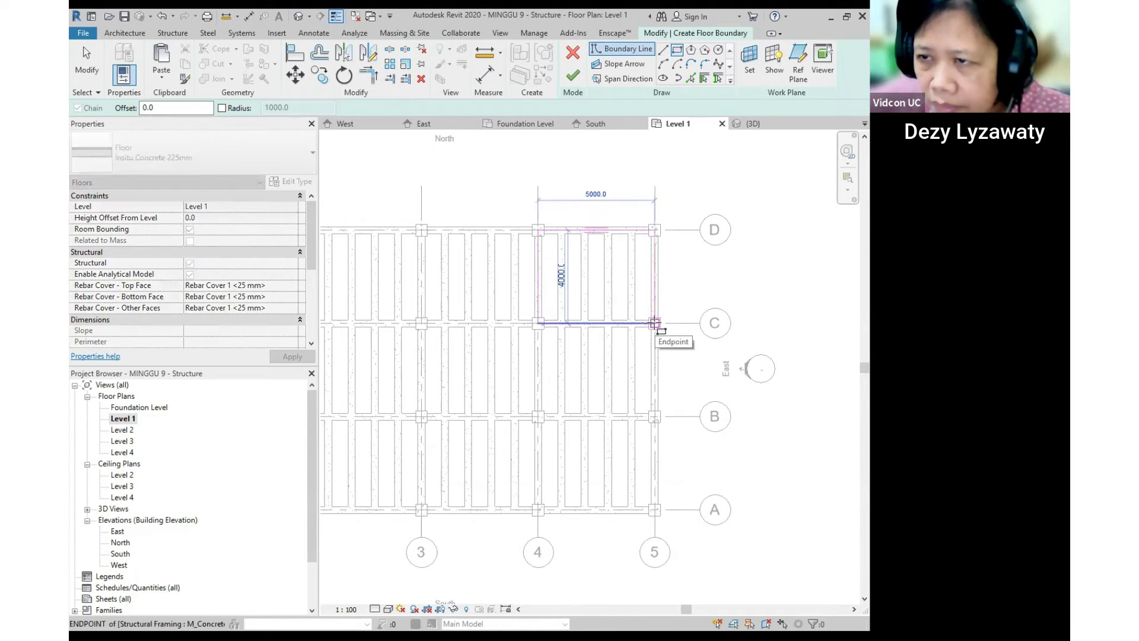
{"action": "left_click", "coordinate": [654, 323]}
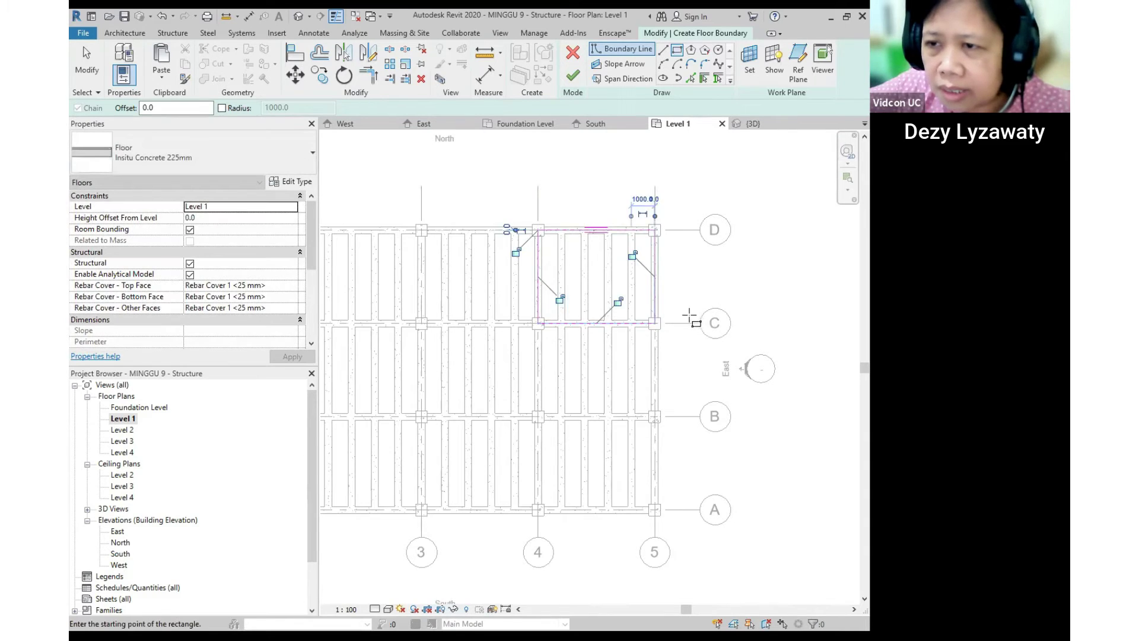
{"action": "scroll", "coordinate": [691, 315], "scroll_direction": "down", "scroll_amount": 1}
{"action": "left_click", "coordinate": [574, 79]}
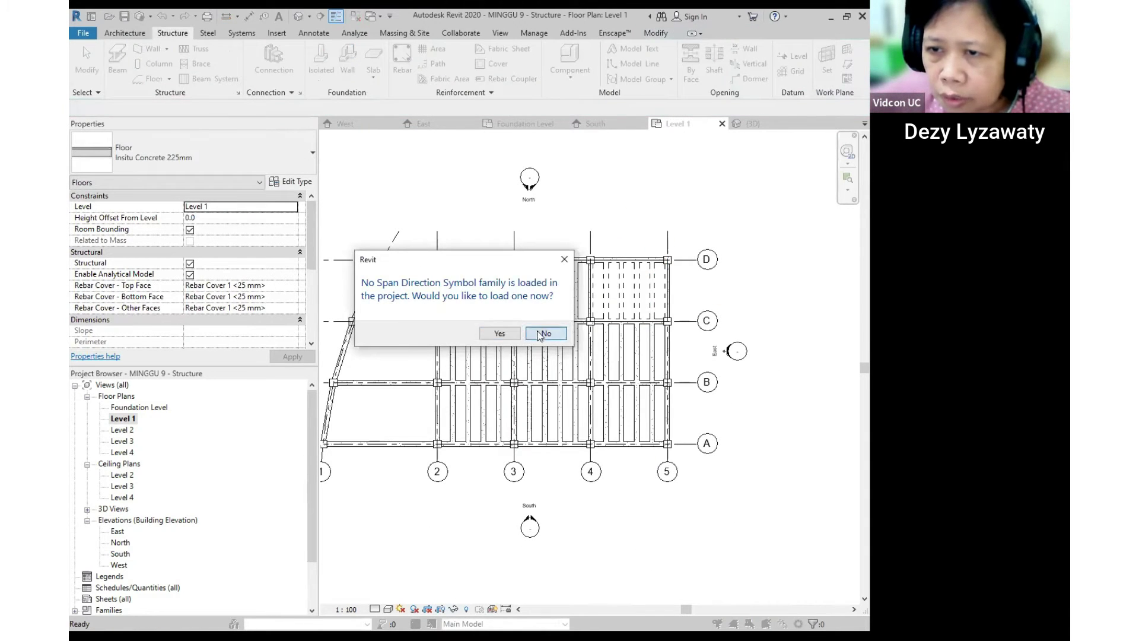
{"action": "left_click", "coordinate": [544, 333]}
Examine the Level 1 floor slab between grids 4 and 5 in the 3D view, and return to the Level 1 plan.
{"action": "left_click", "coordinate": [299, 16]}
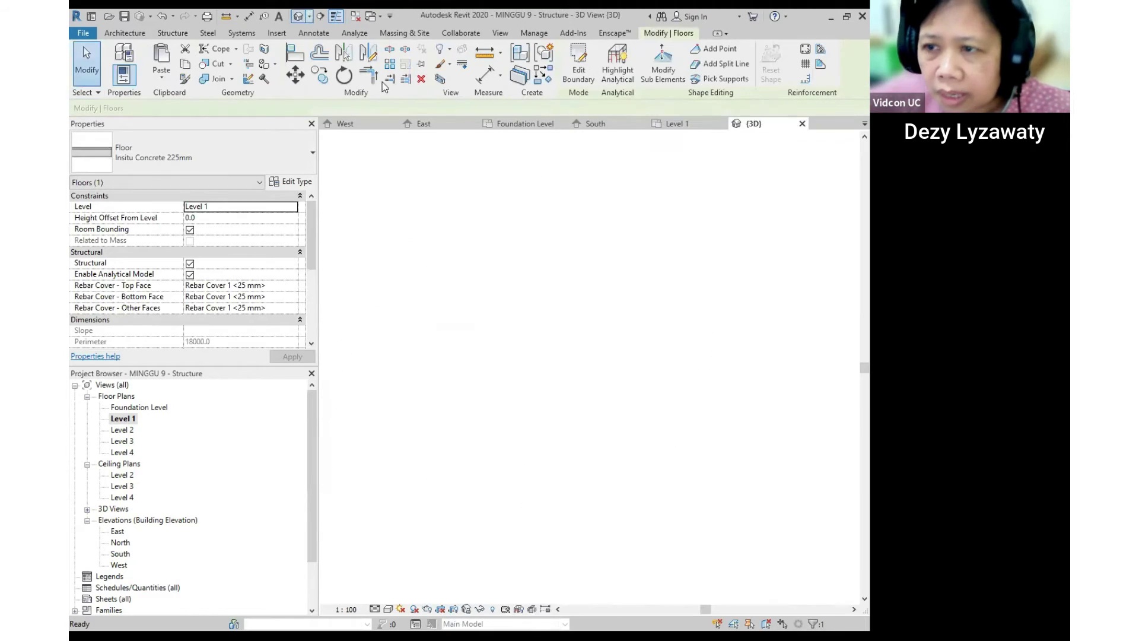
{"action": "key", "text": "Escape"}
{"action": "middle_click_drag", "start_coordinate": [746, 319], "coordinate": [706, 344], "text": "shift"}
{"action": "scroll", "coordinate": [693, 362], "scroll_direction": "up", "scroll_amount": 4}
{"action": "scroll", "coordinate": [679, 367], "scroll_direction": "down", "scroll_amount": 2}
{"action": "middle_click_drag", "start_coordinate": [666, 389], "coordinate": [654, 331], "text": "shift"}
{"action": "key", "text": "ctrl+Tab"}
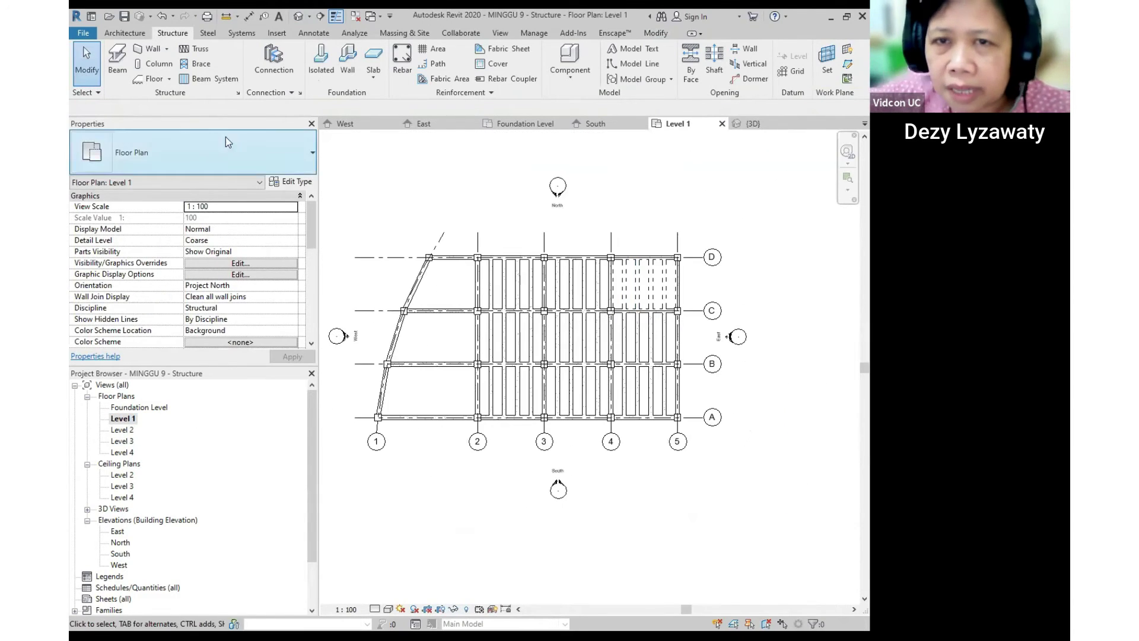
Create an Insitu Concrete 225mm structural floor on Level 1 between grids 3-4 and C-D by picking the surrounding beams, without loading a span direction symbol.
{"action": "left_click", "coordinate": [169, 80]}
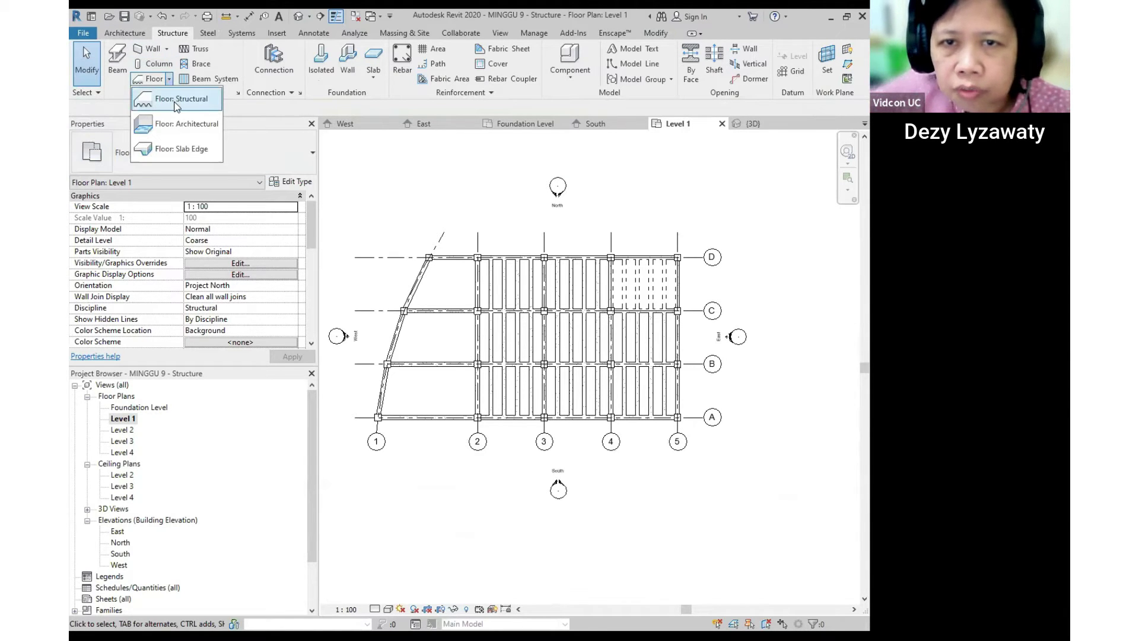
{"action": "left_click", "coordinate": [176, 101]}
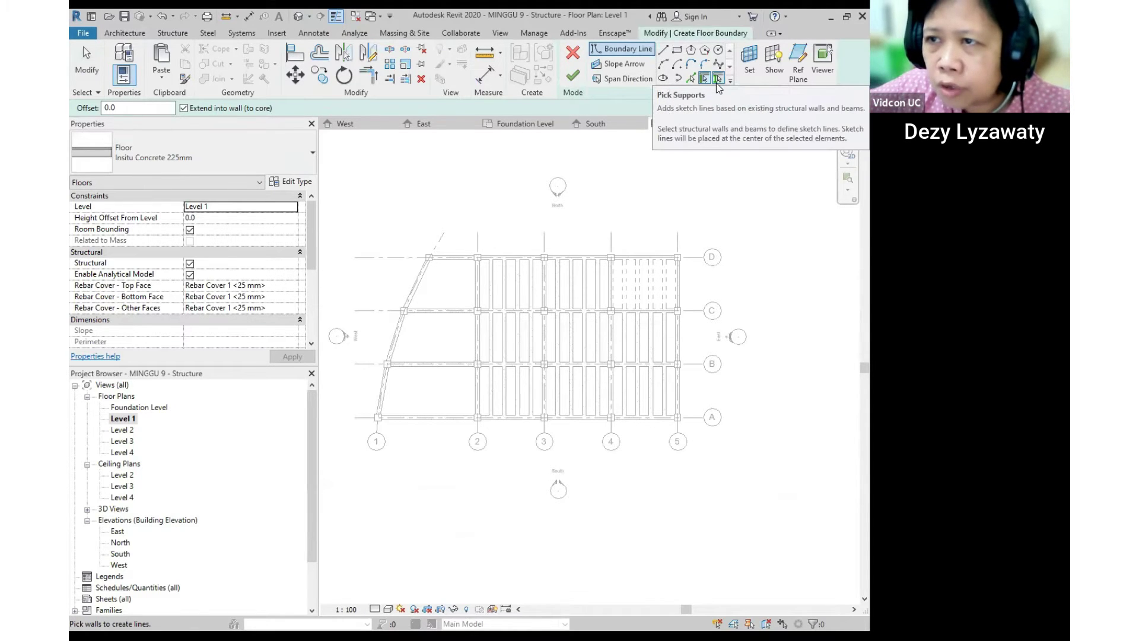
{"action": "scroll", "coordinate": [600, 280], "scroll_direction": "up", "scroll_amount": 2}
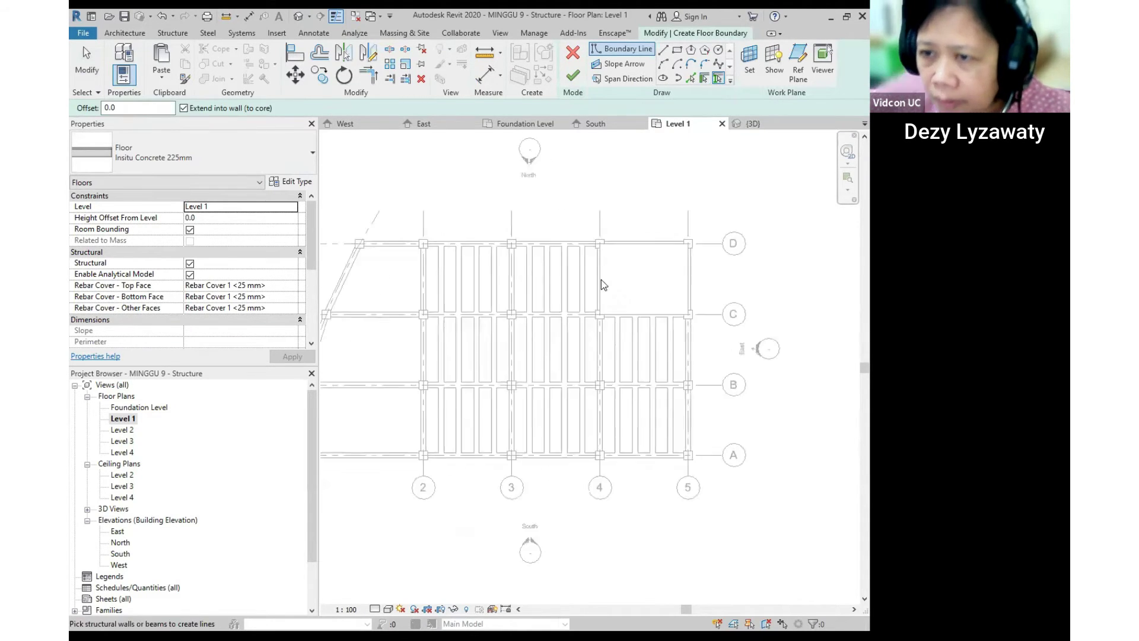
{"action": "left_click", "coordinate": [546, 240]}
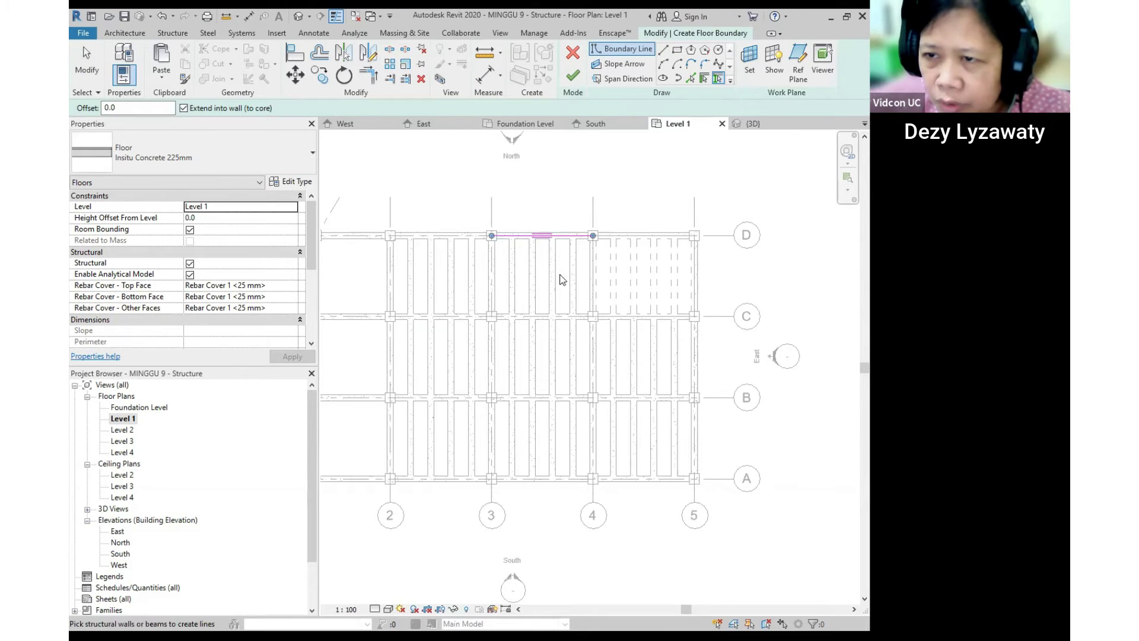
{"action": "left_click", "coordinate": [588, 274]}
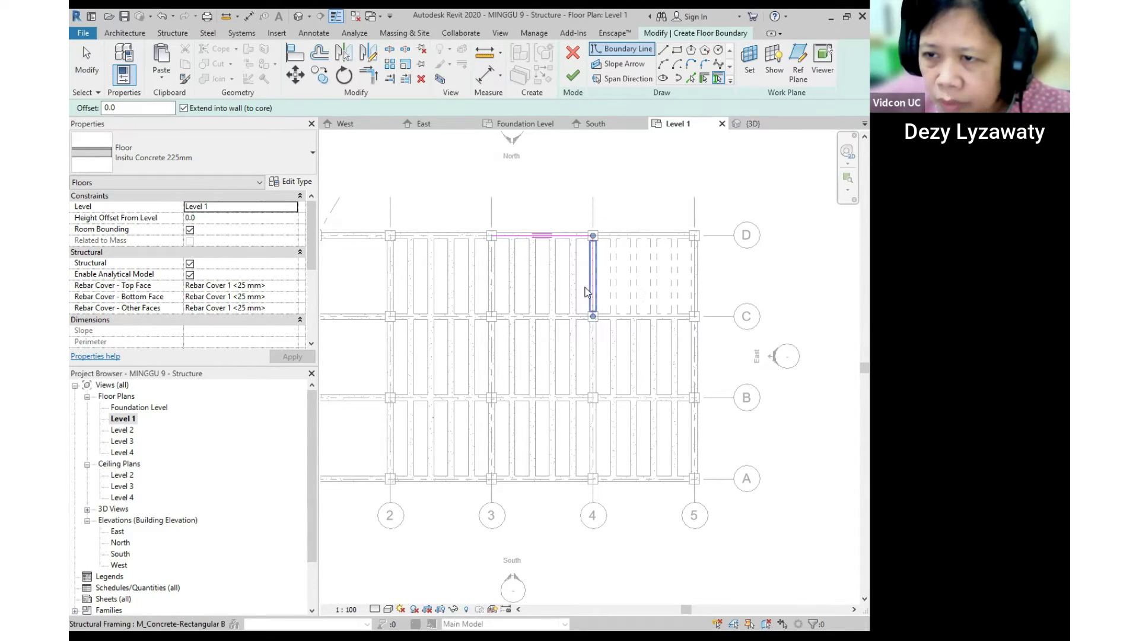
{"action": "left_click", "coordinate": [577, 318]}
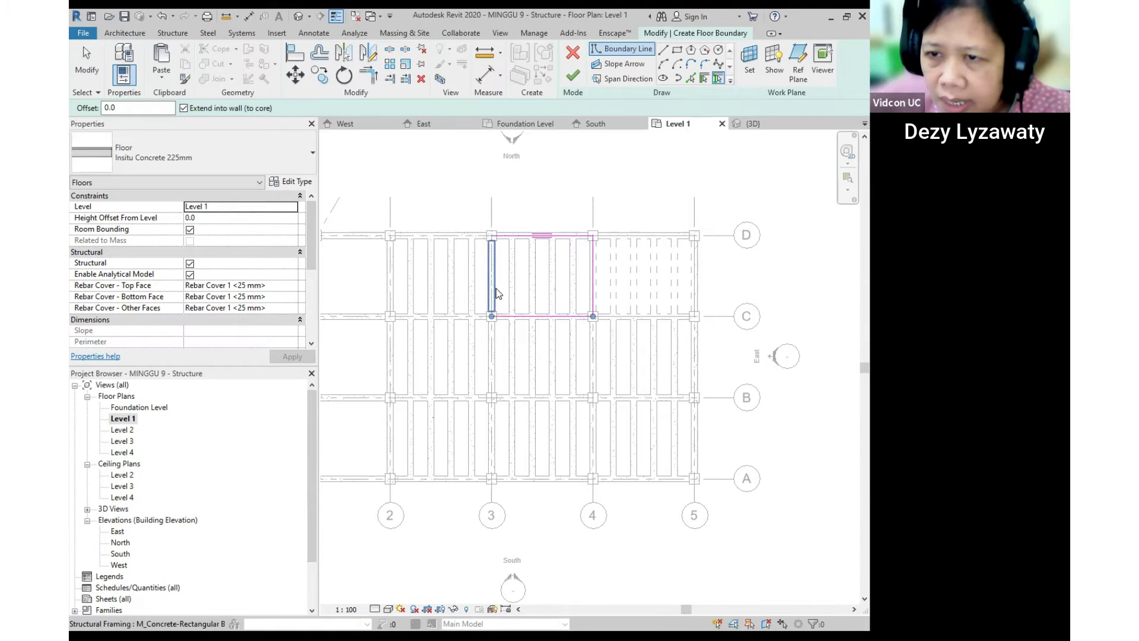
{"action": "left_click", "coordinate": [496, 289]}
{"action": "left_click", "coordinate": [575, 86]}
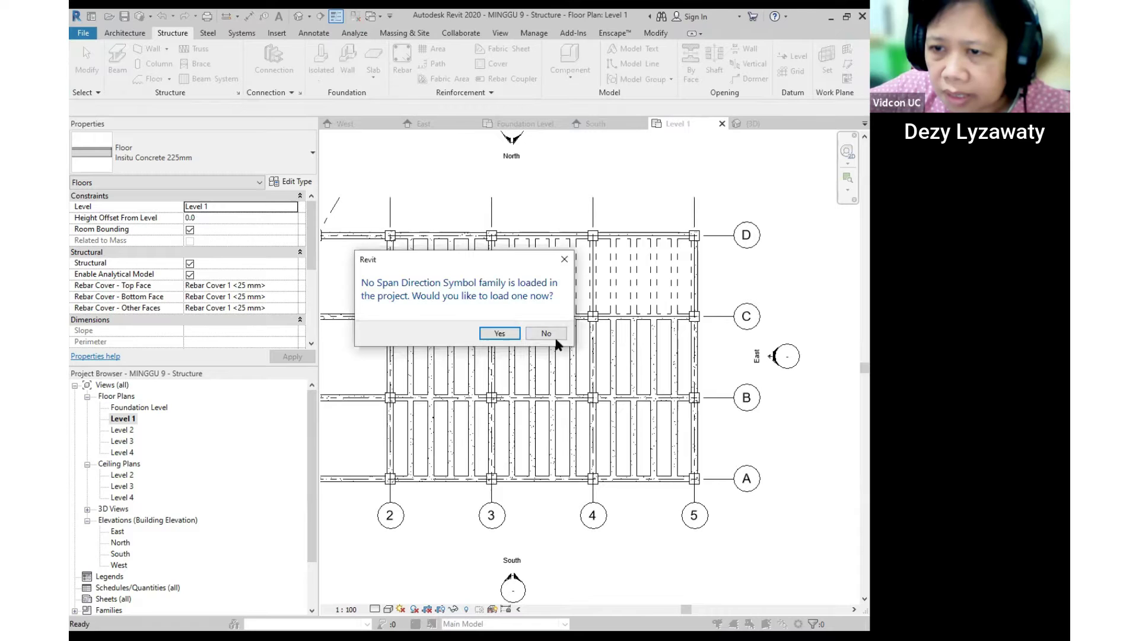
{"action": "left_click", "coordinate": [554, 336]}
{"action": "left_click", "coordinate": [747, 203]}
{"action": "scroll", "coordinate": [763, 242], "scroll_direction": "down", "scroll_amount": 2}
{"action": "middle_click_drag", "start_coordinate": [762, 242], "coordinate": [715, 249]}
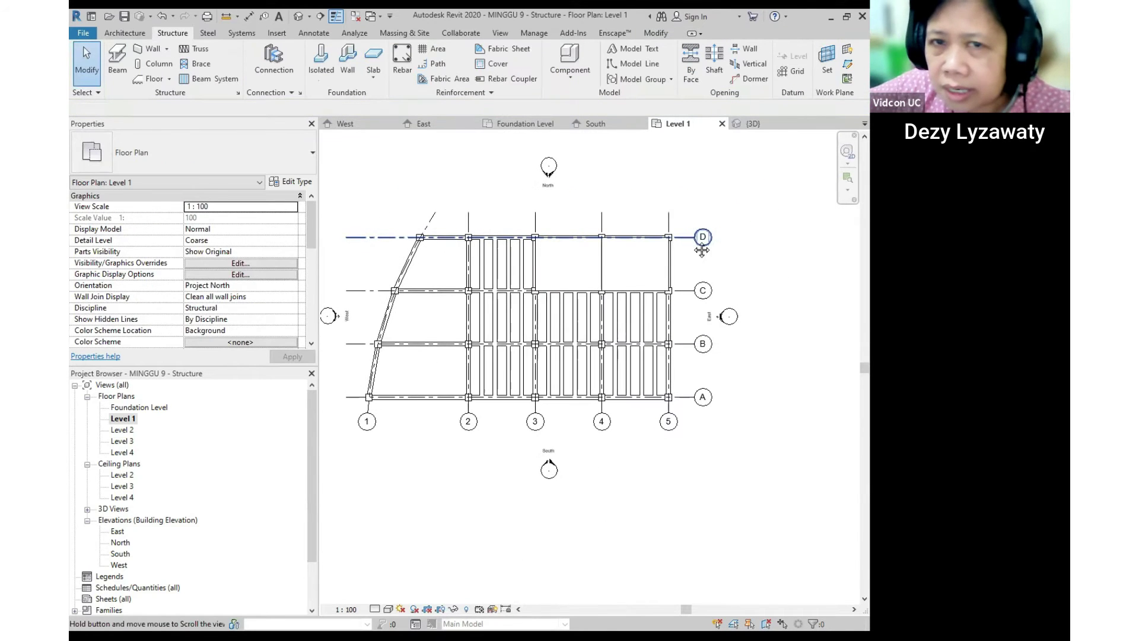
Create an Insitu Concrete 225mm structural floor on Level 1 between grids 2-3 and C-D by picking the four surrounding beams as supports.
{"action": "left_click", "coordinate": [168, 79]}
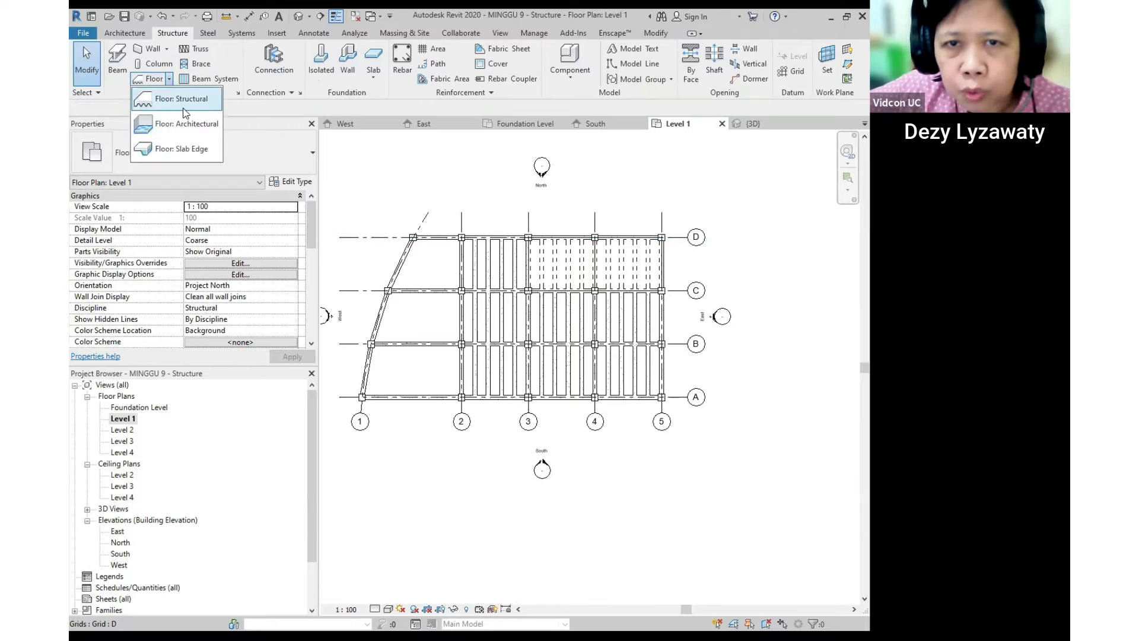
{"action": "left_click", "coordinate": [183, 106]}
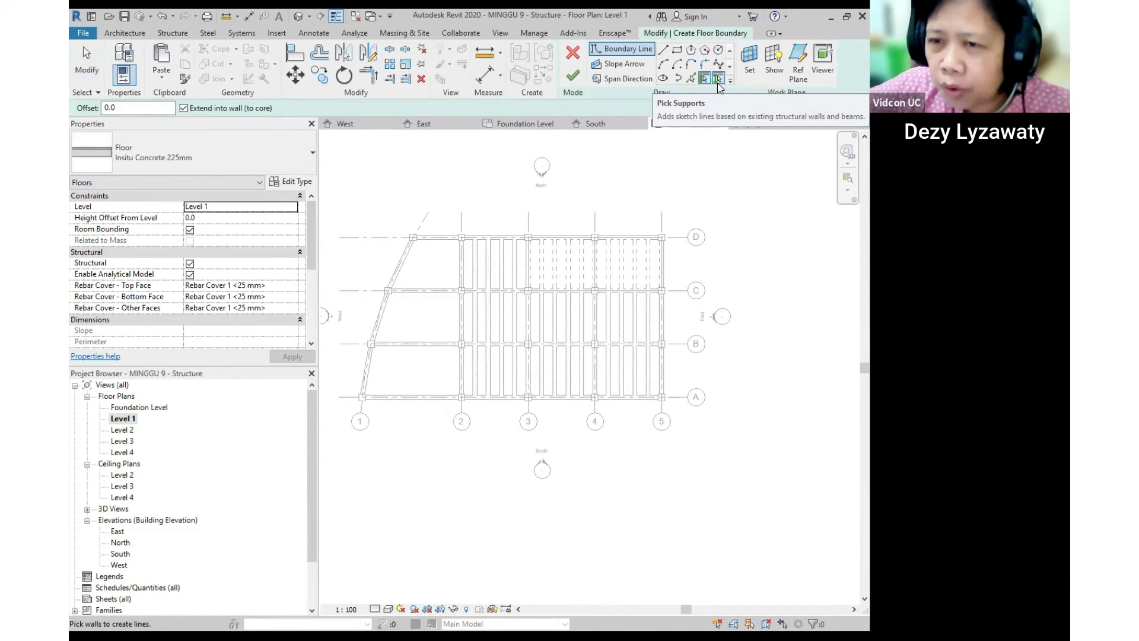
{"action": "left_click", "coordinate": [718, 80]}
{"action": "scroll", "coordinate": [477, 262], "scroll_direction": "up", "scroll_amount": 3}
{"action": "left_click", "coordinate": [485, 222]}
{"action": "left_click", "coordinate": [565, 257]}
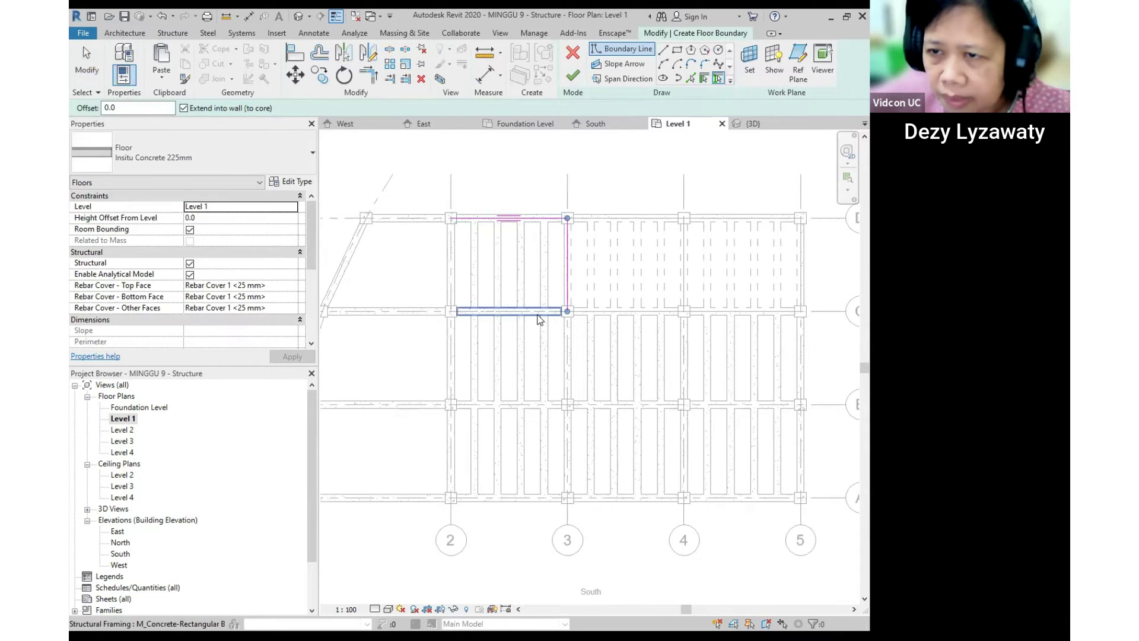
{"action": "left_click", "coordinate": [516, 313]}
{"action": "left_click", "coordinate": [452, 279]}
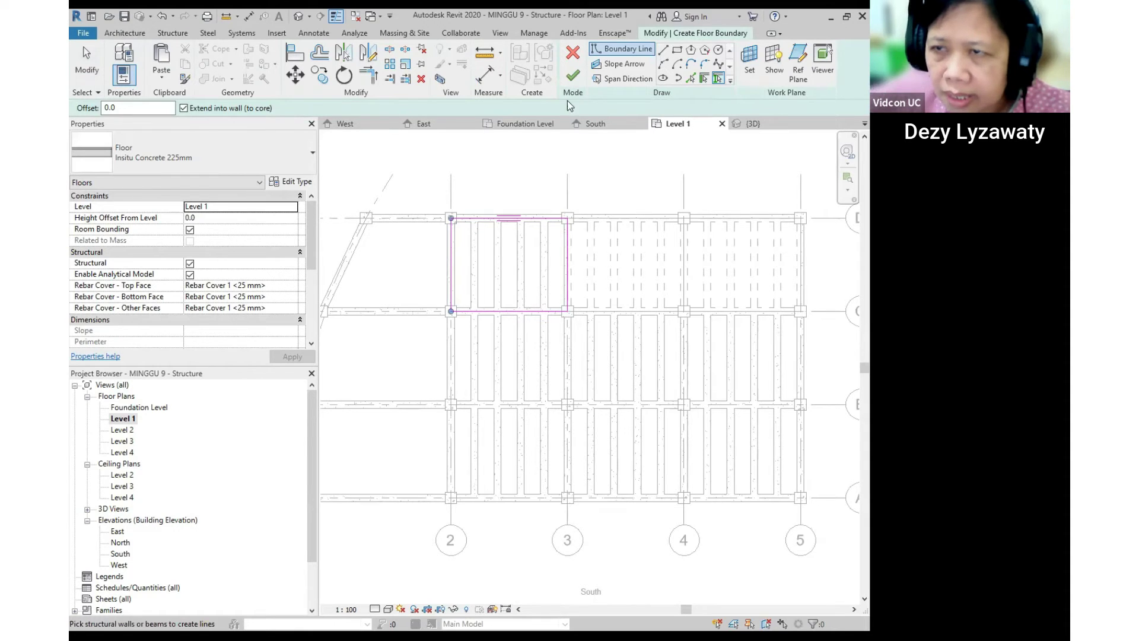
{"action": "left_click", "coordinate": [572, 75]}
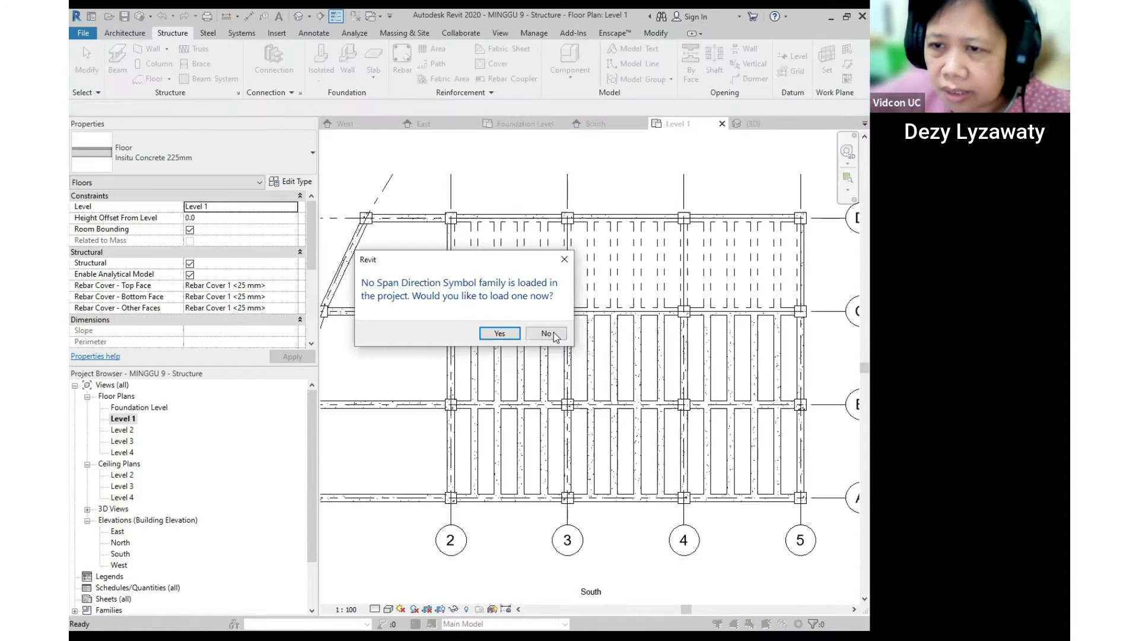
Examine the Level 1 floor slabs between grids 2 and 5 in the 3D view, and return to the Level 1 floor plan.
{"action": "left_click", "coordinate": [298, 17]}
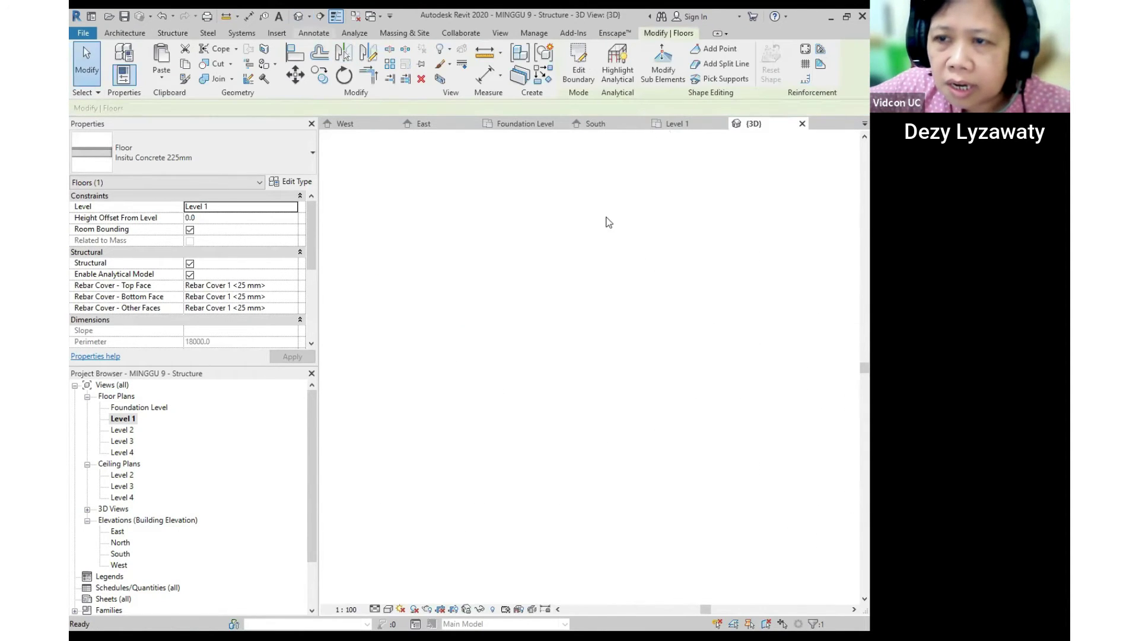
{"action": "left_click", "coordinate": [699, 325]}
{"action": "middle_click_drag", "start_coordinate": [698, 325], "coordinate": [130, 422], "text": "shift"}
{"action": "double_click", "coordinate": [123, 418]}
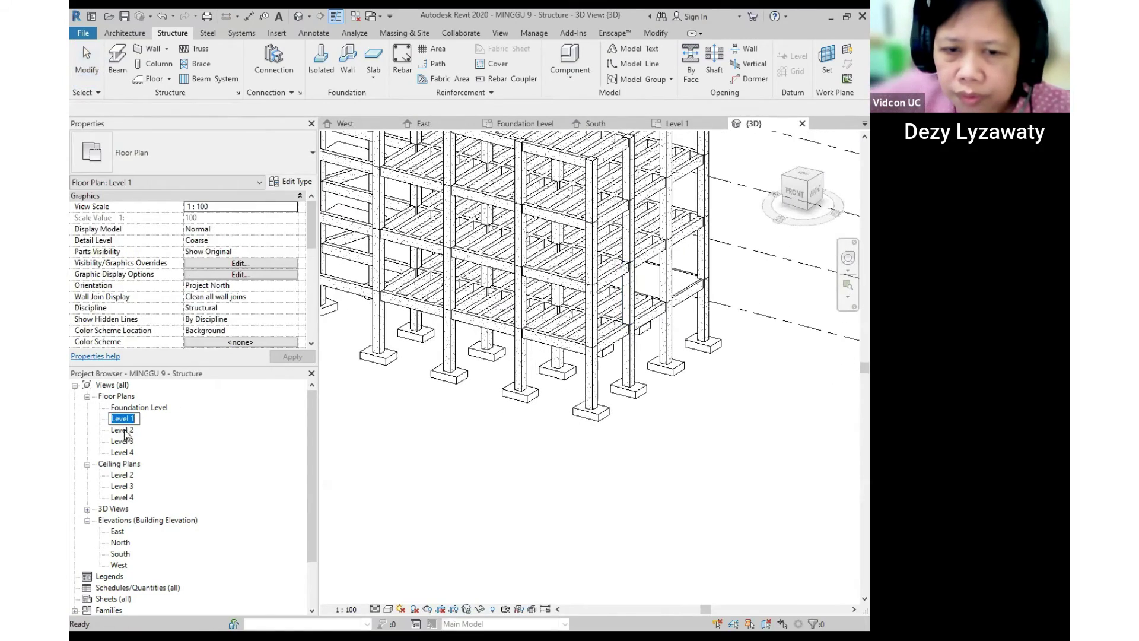
{"action": "scroll", "coordinate": [645, 375], "scroll_direction": "down", "scroll_amount": 4}
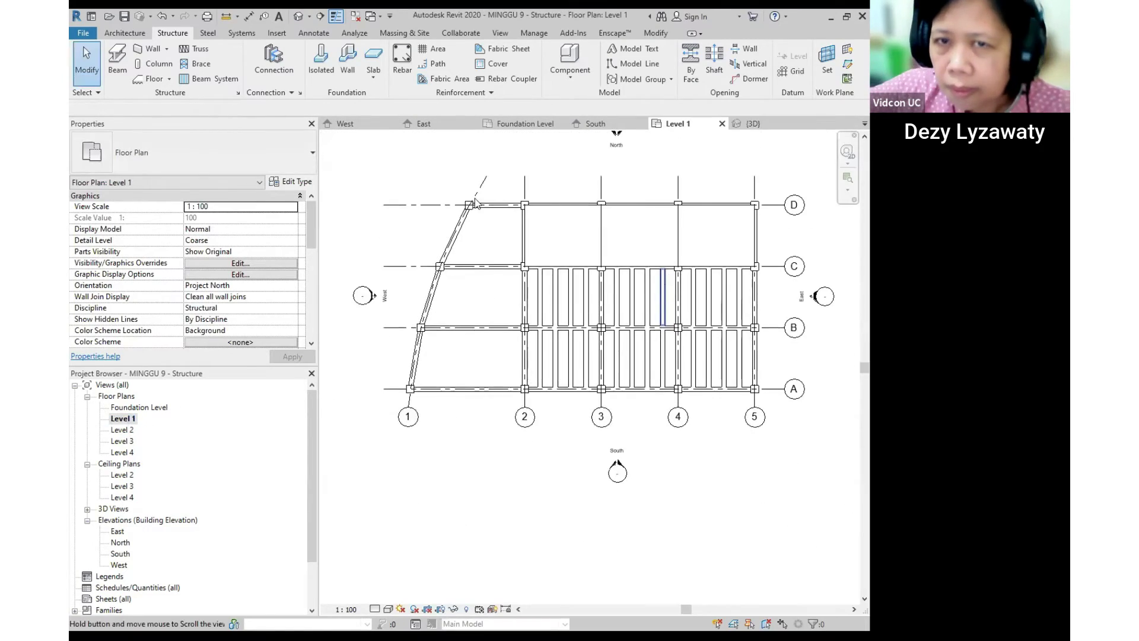
Create an Insitu Concrete 225mm structural floor in the slanted bay between grids 1-2 and C-D by picking its beams, without loading a span direction symbol.
{"action": "left_click", "coordinate": [181, 34]}
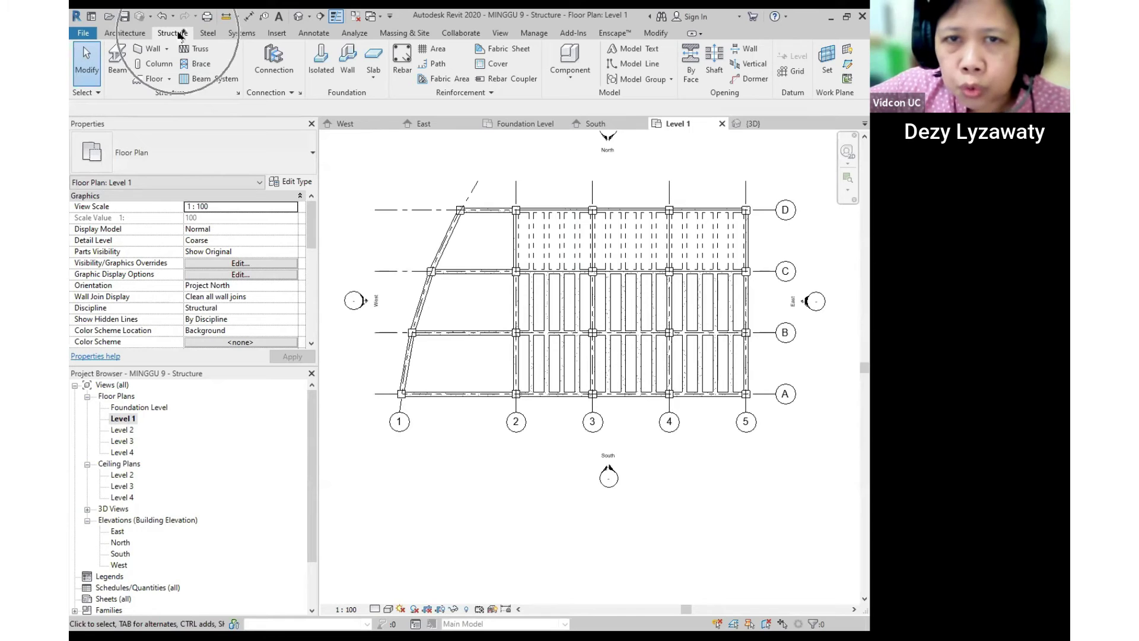
{"action": "left_click", "coordinate": [170, 79]}
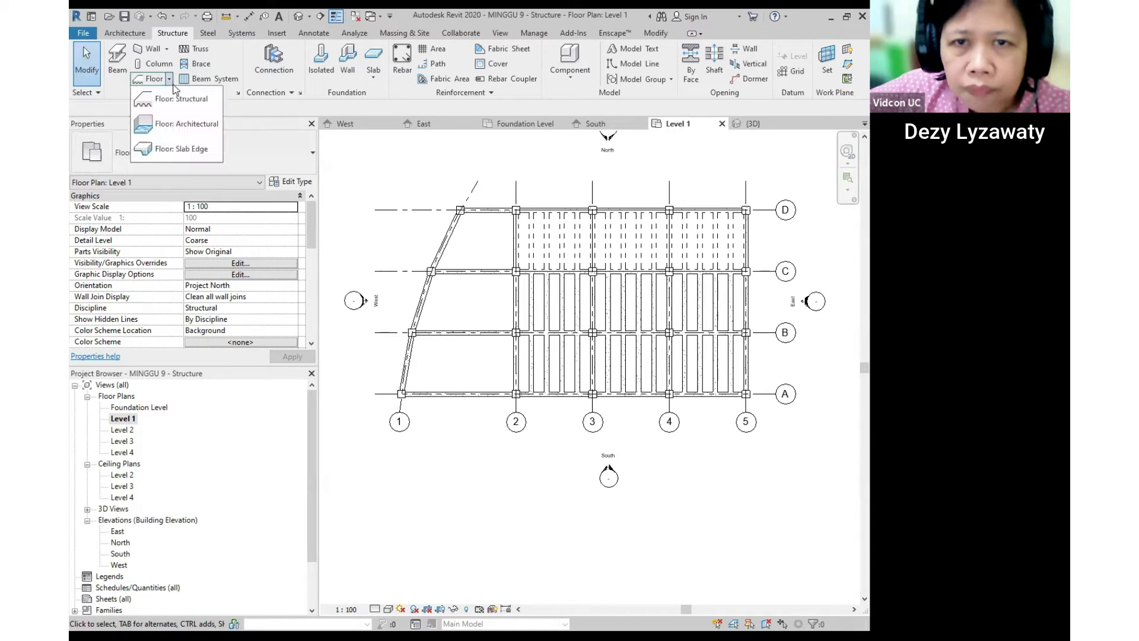
{"action": "left_click", "coordinate": [181, 101]}
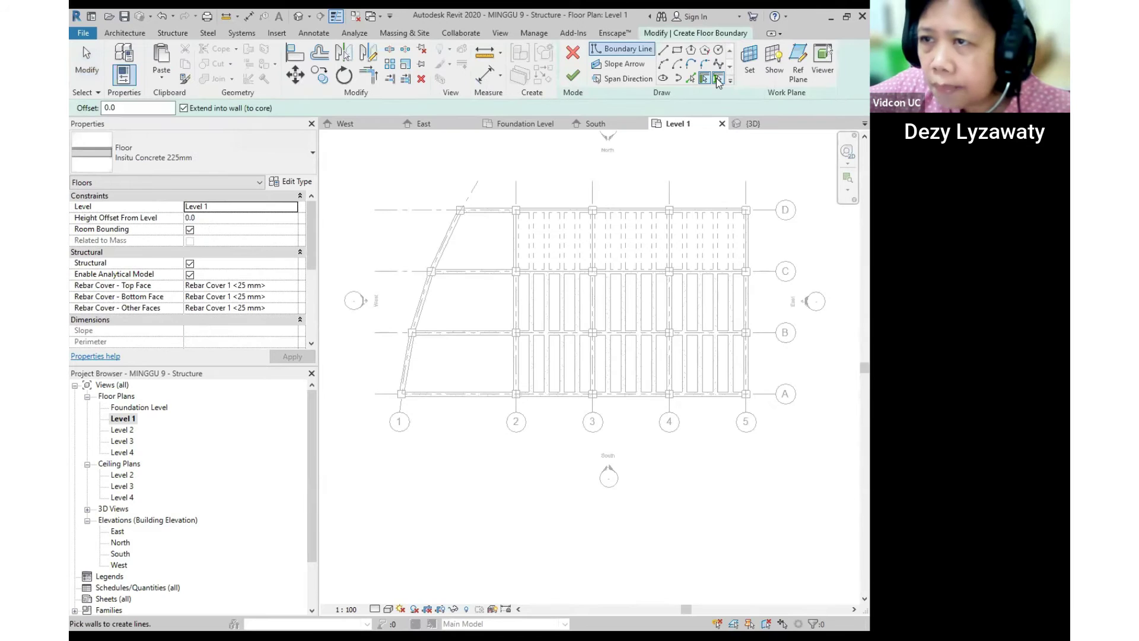
{"action": "left_click", "coordinate": [719, 79]}
{"action": "scroll", "coordinate": [417, 250], "scroll_direction": "up", "scroll_amount": 2}
{"action": "left_click", "coordinate": [518, 198]}
{"action": "left_click", "coordinate": [547, 267]}
{"action": "left_click", "coordinate": [508, 279]}
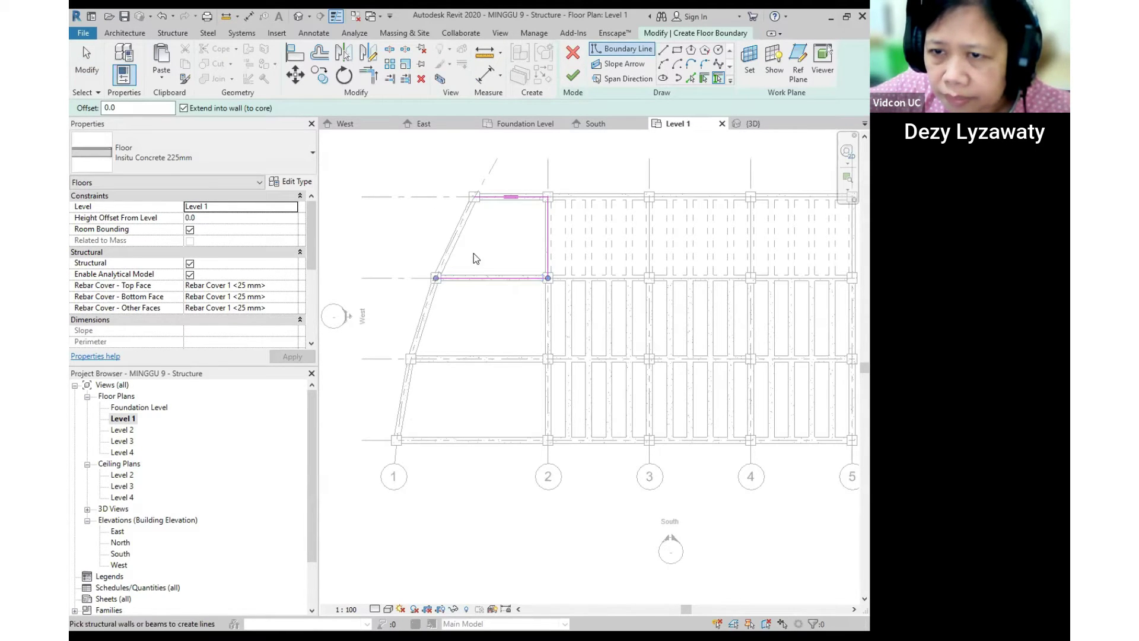
{"action": "left_click", "coordinate": [473, 255]}
{"action": "left_click", "coordinate": [572, 75]}
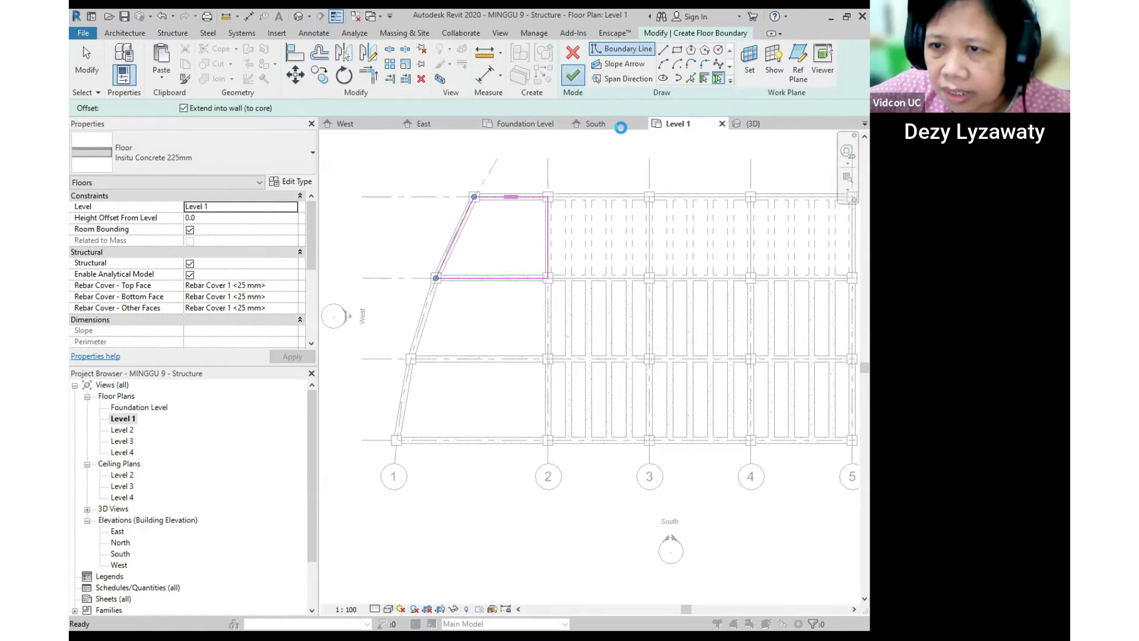
{"action": "left_click", "coordinate": [546, 333]}
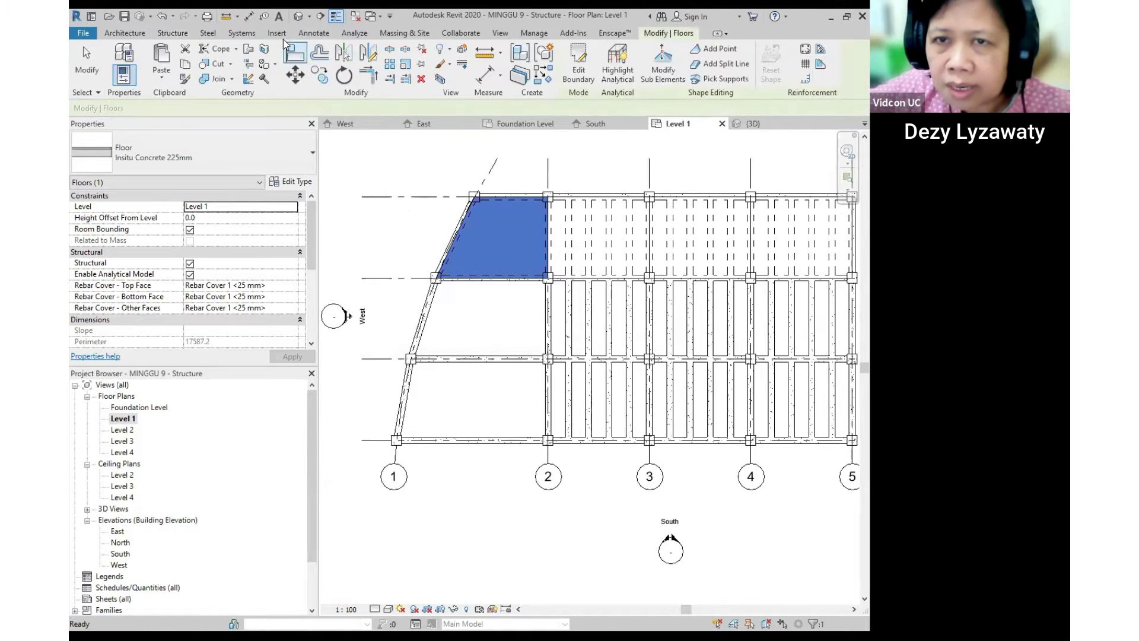
Inspect the completed row of Level 1 slabs between grids C and D in the 3D view, and reopen the Level 1 plan.
{"action": "left_click", "coordinate": [299, 16]}
{"action": "middle_click_drag", "start_coordinate": [608, 300], "coordinate": [576, 299], "text": "shift"}
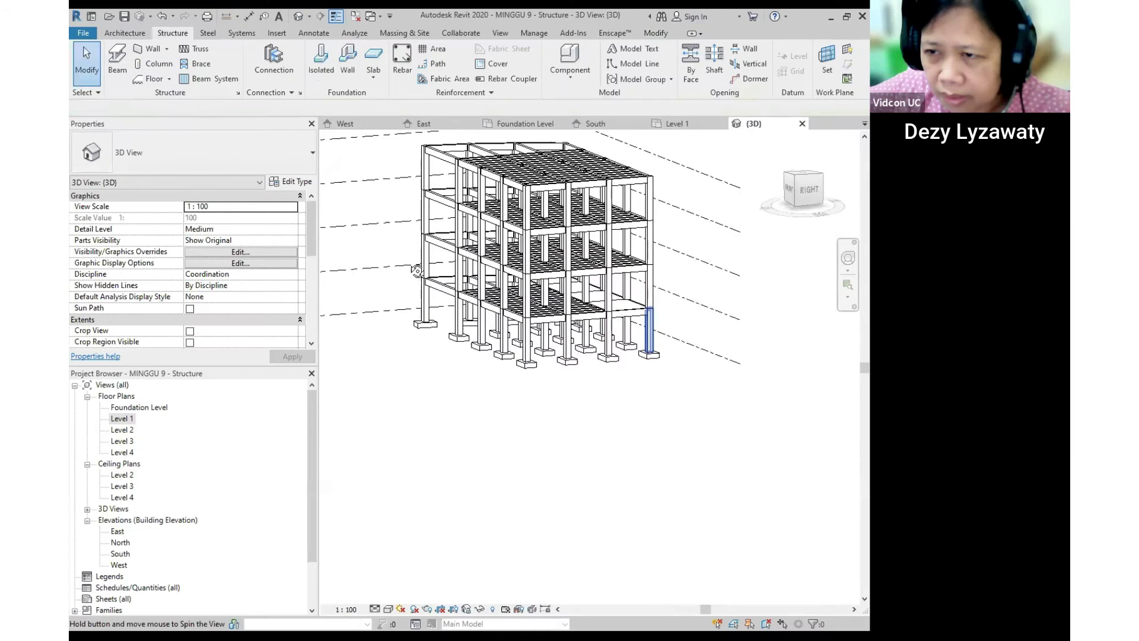
{"action": "middle_click_drag", "start_coordinate": [617, 299], "coordinate": [582, 295], "text": "shift"}
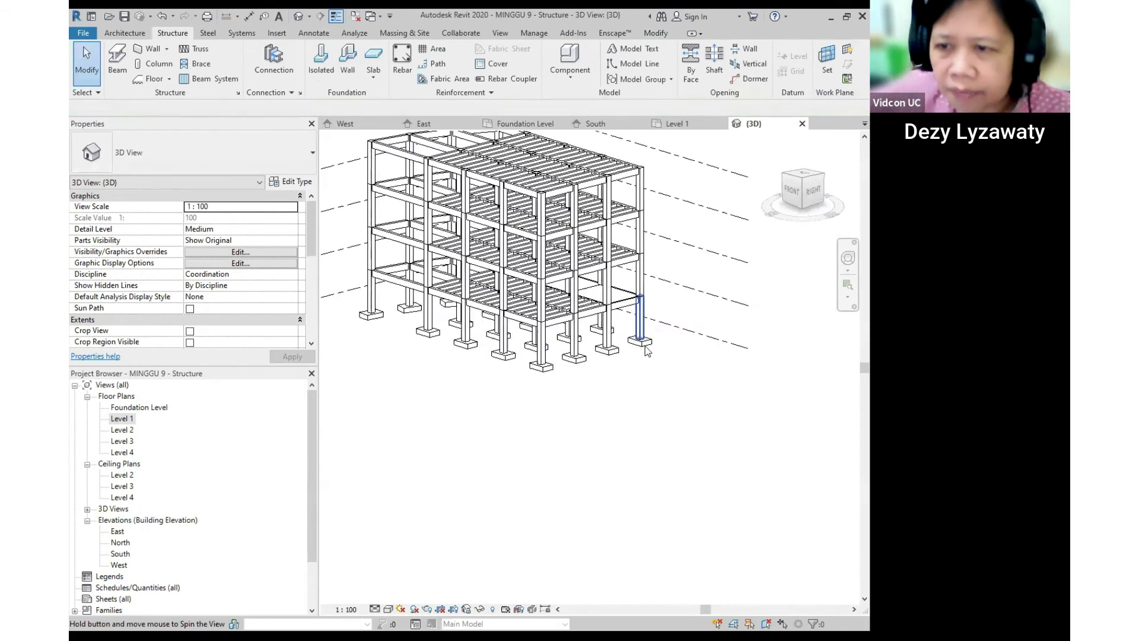
{"action": "double_click", "coordinate": [122, 418]}
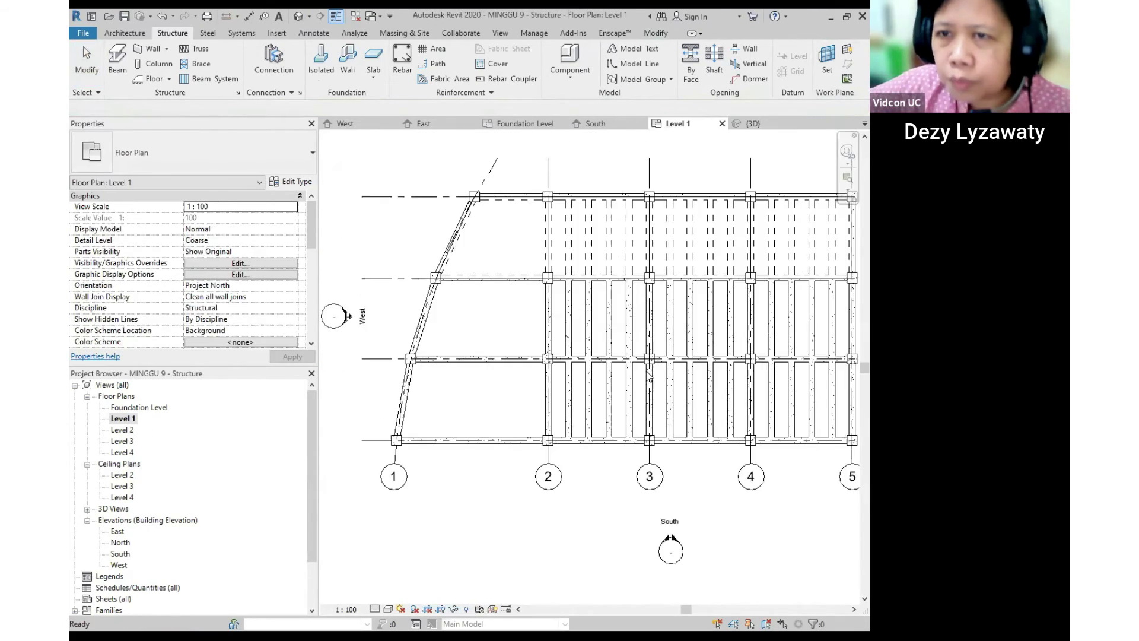
Set up a Generic - 300mm structural wall on Level 1 that is placed by height up to Level 2.
{"action": "left_click", "coordinate": [167, 50]}
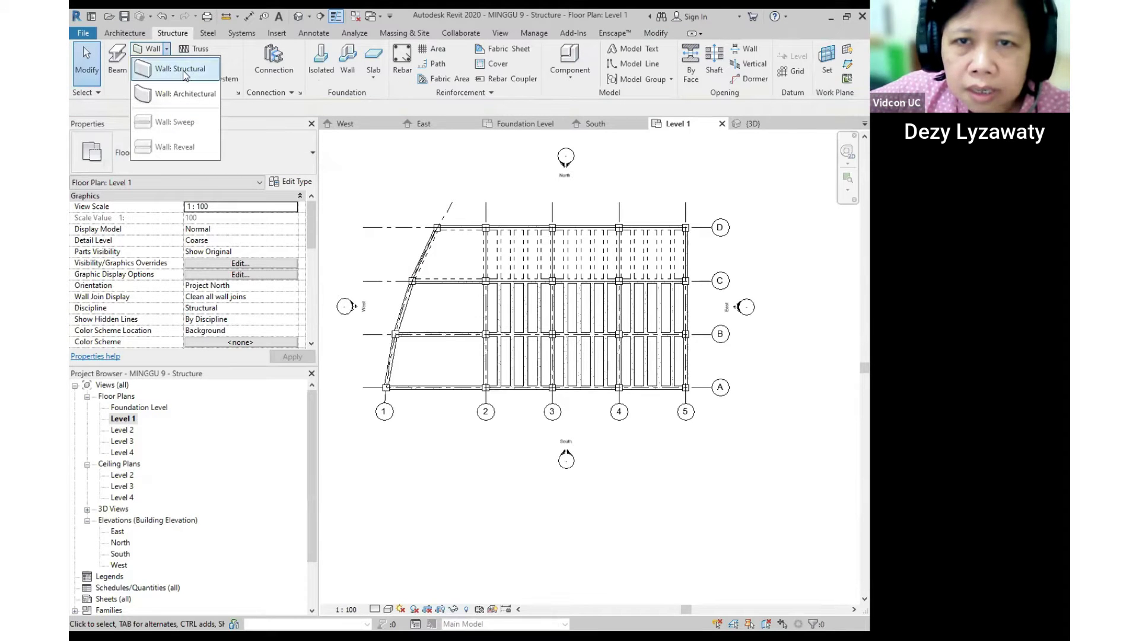
{"action": "left_click", "coordinate": [184, 71]}
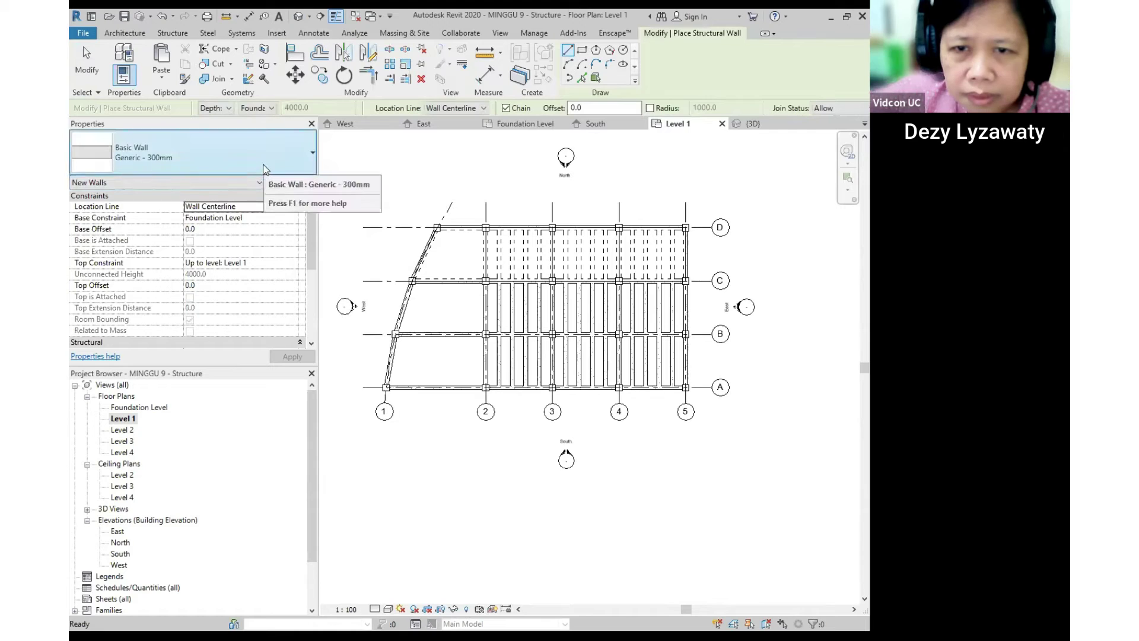
{"action": "left_click", "coordinate": [229, 108]}
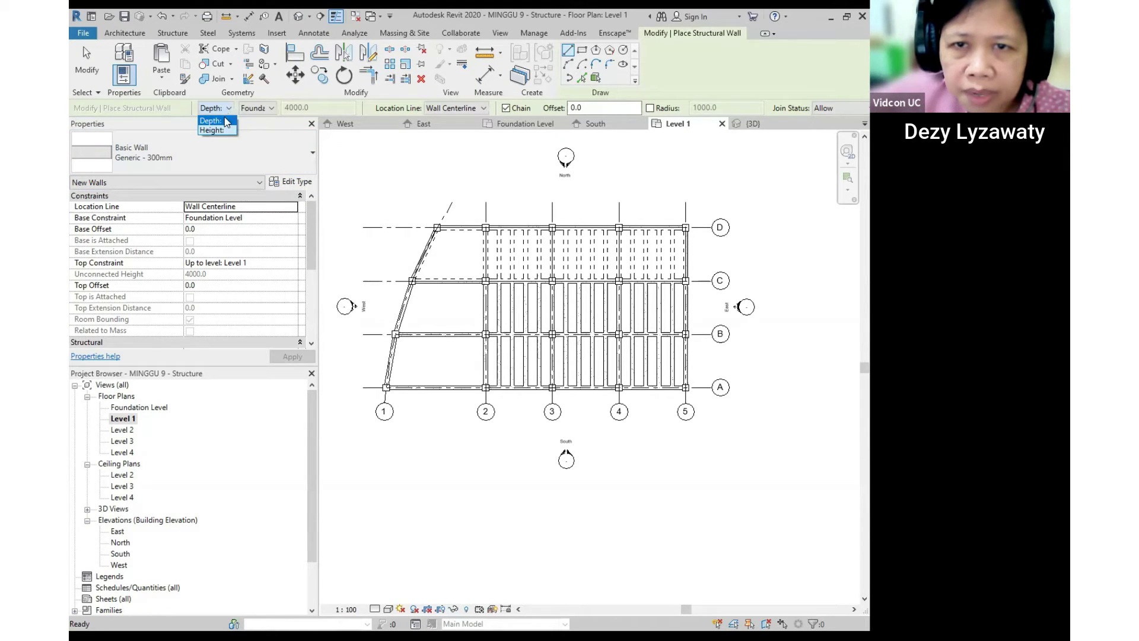
{"action": "left_click", "coordinate": [212, 130]}
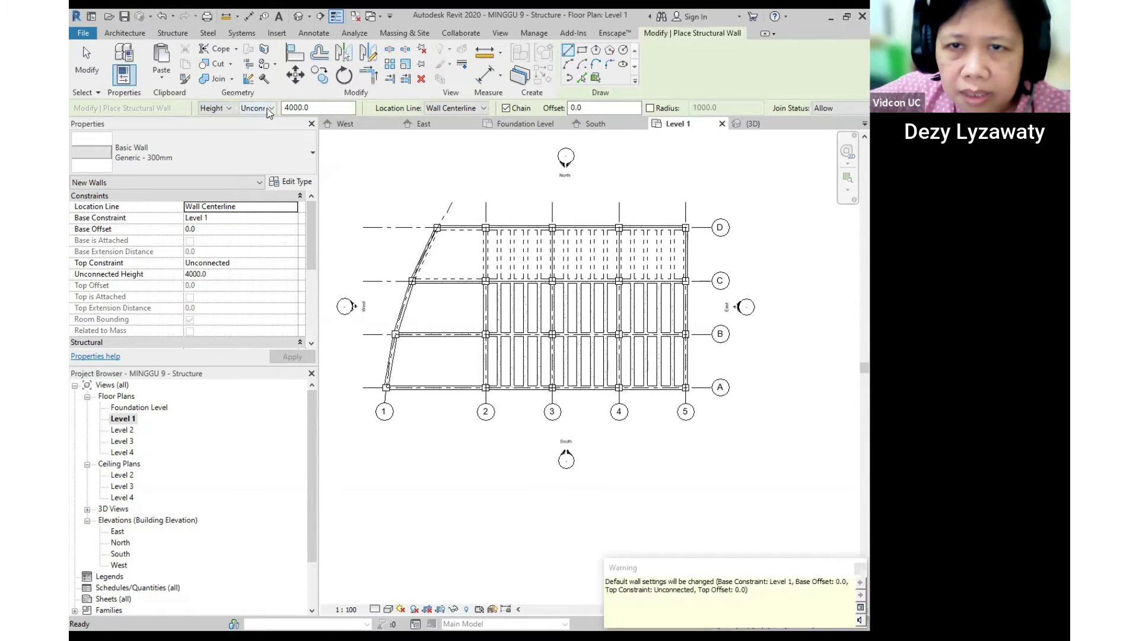
{"action": "left_click", "coordinate": [264, 109]}
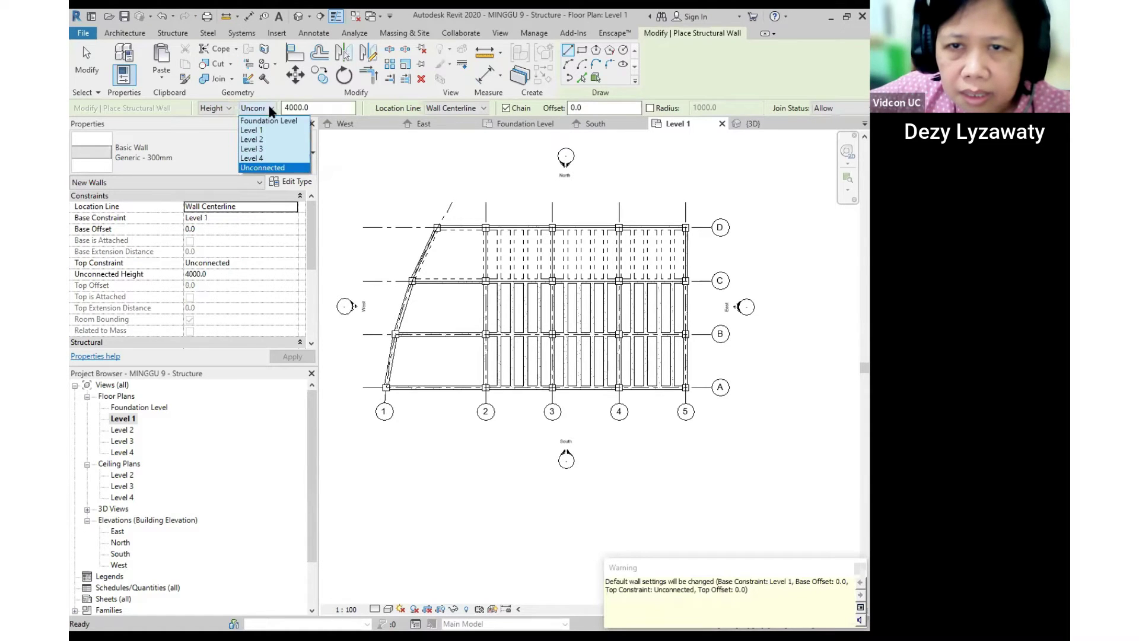
{"action": "left_click", "coordinate": [267, 140]}
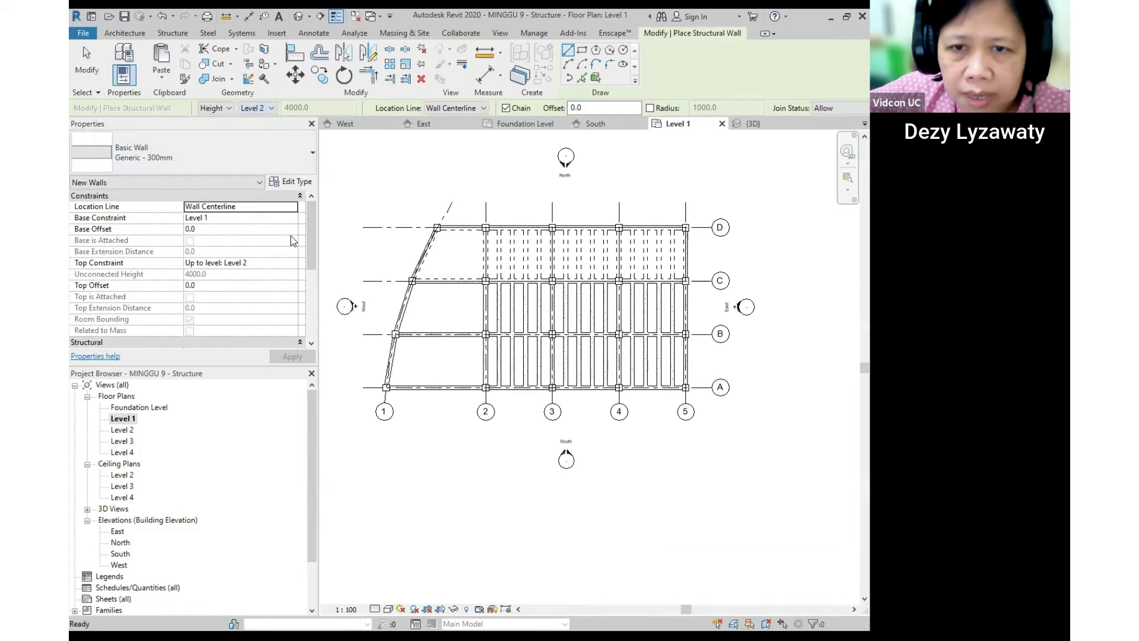
Draw the structural wall along grid D from grid 5 to grid 3 and check it in the 3D view.
{"action": "scroll", "coordinate": [515, 242], "scroll_direction": "up", "scroll_amount": 4}
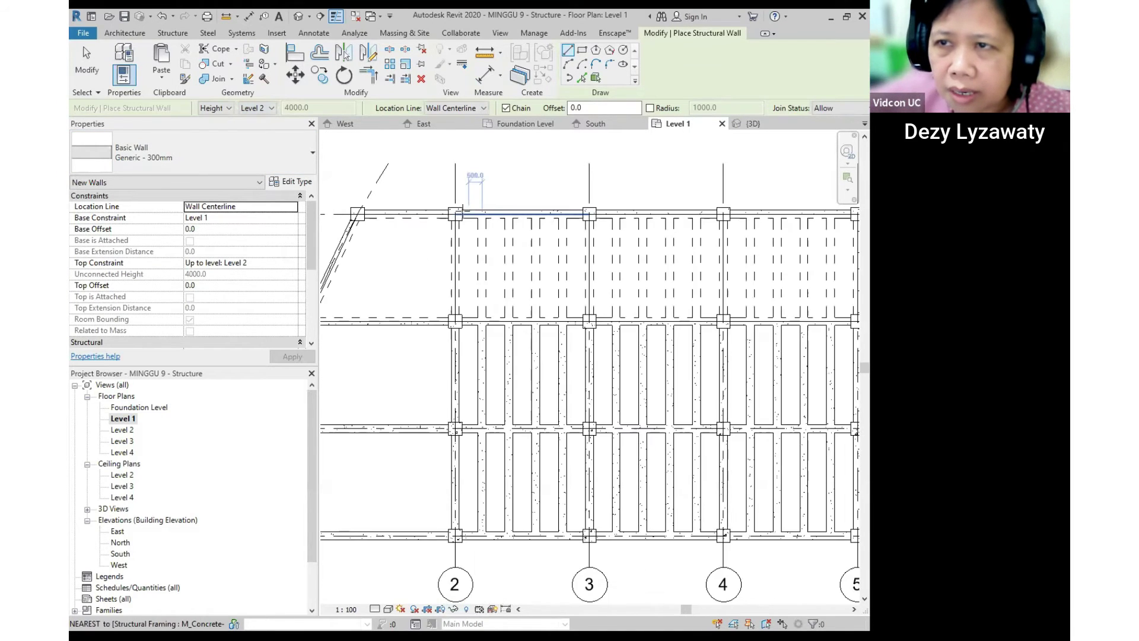
{"action": "scroll", "coordinate": [469, 212], "scroll_direction": "down", "scroll_amount": 2}
{"action": "middle_click_drag", "start_coordinate": [610, 268], "coordinate": [513, 284]}
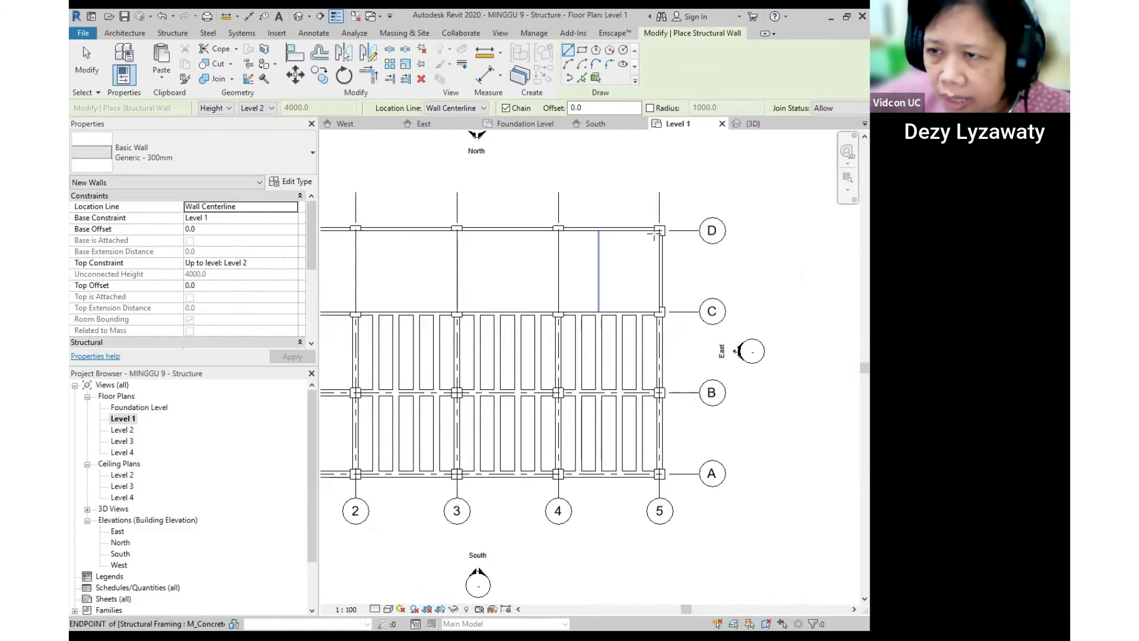
{"action": "scroll", "coordinate": [665, 229], "scroll_direction": "up", "scroll_amount": 2}
{"action": "scroll", "coordinate": [665, 229], "scroll_direction": "down", "scroll_amount": 2}
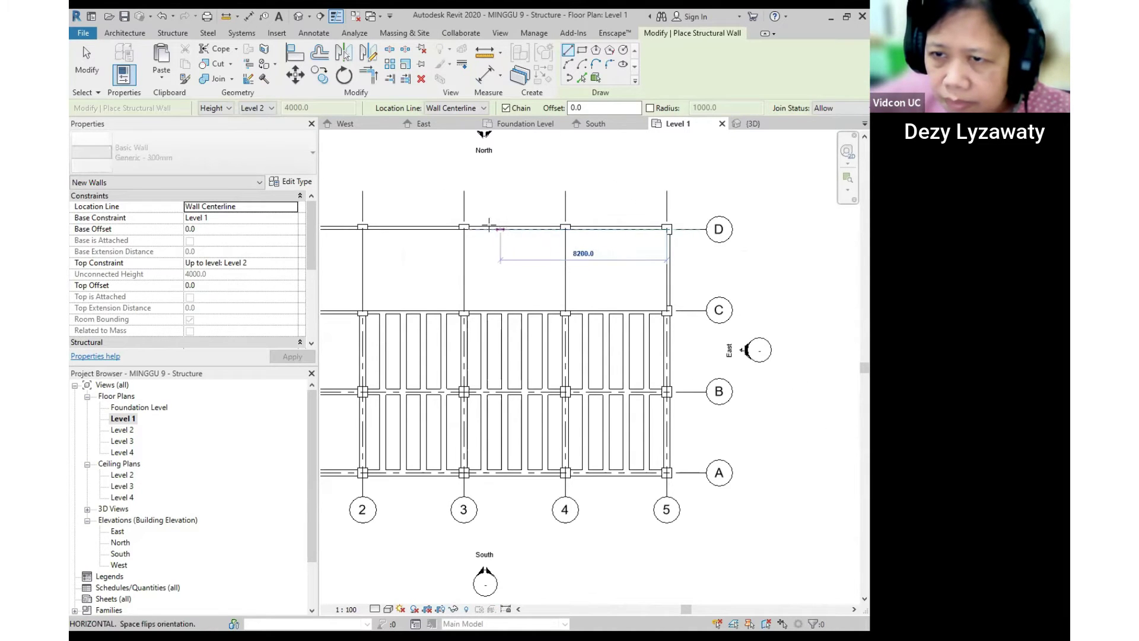
{"action": "left_click", "coordinate": [463, 229]}
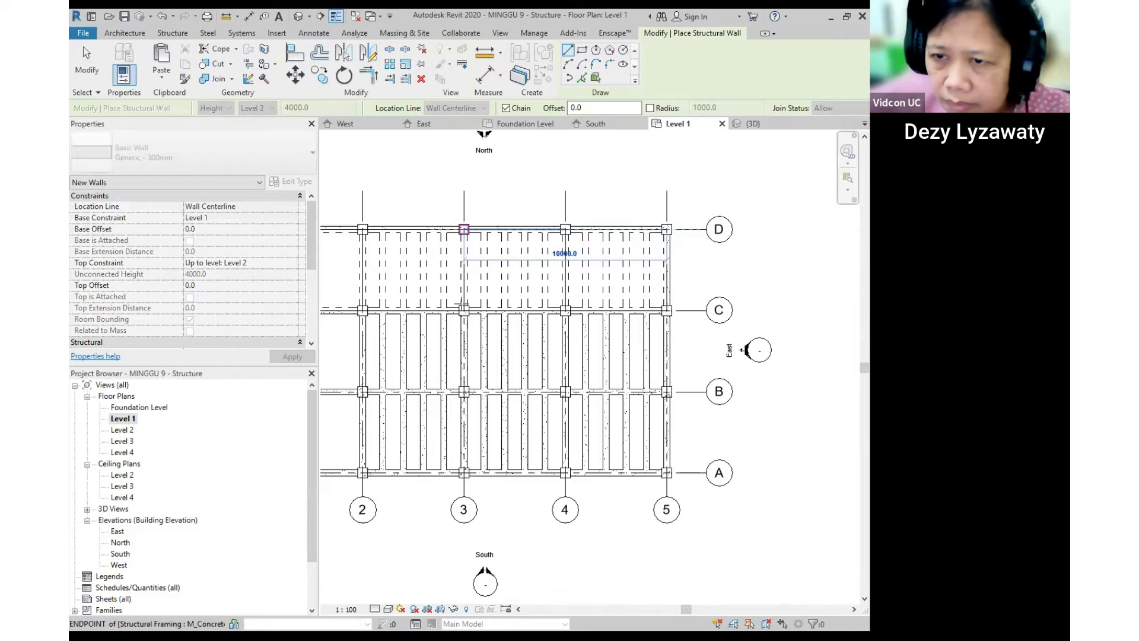
{"action": "left_click", "coordinate": [463, 312]}
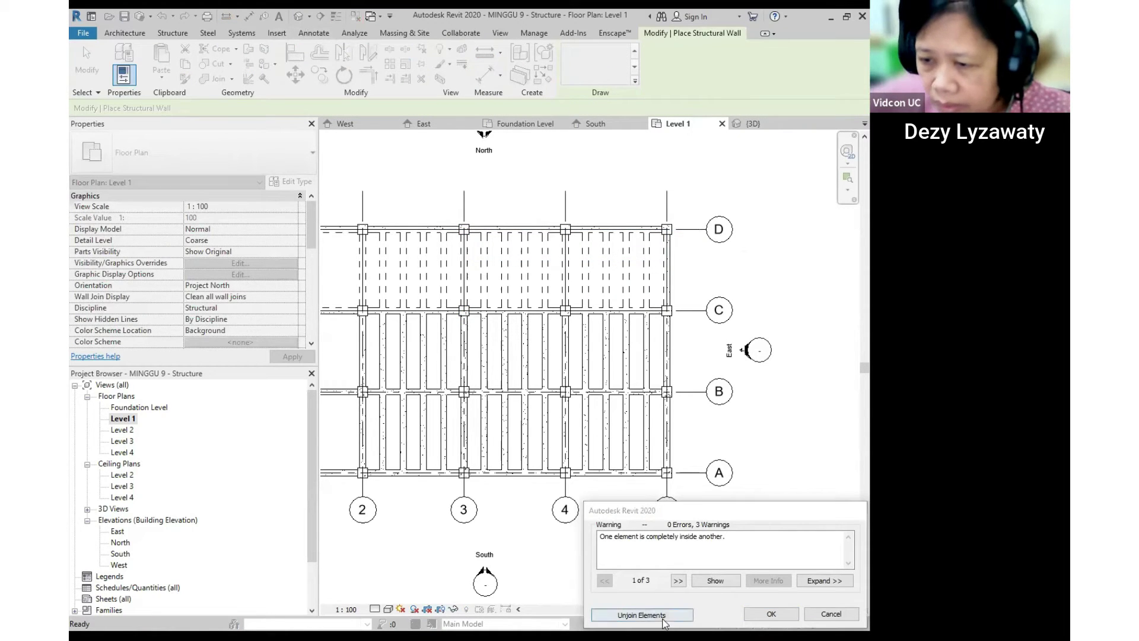
{"action": "left_click", "coordinate": [298, 16]}
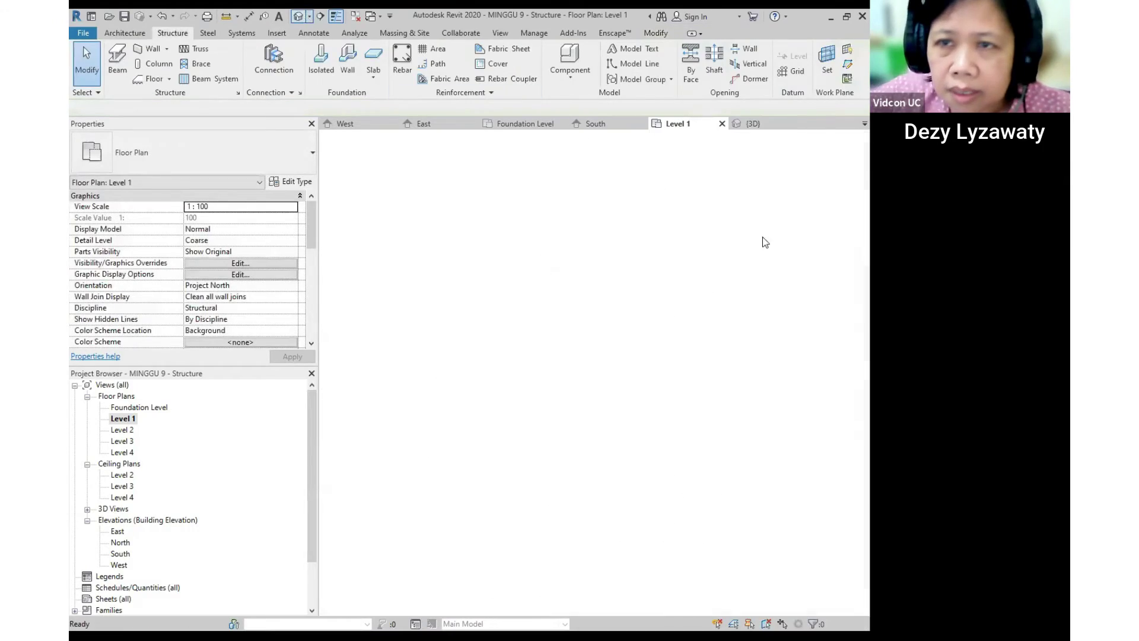
{"action": "middle_click_drag", "start_coordinate": [700, 292], "coordinate": [655, 296], "text": "shift"}
{"action": "scroll", "coordinate": [666, 301], "scroll_direction": "up", "scroll_amount": 3}
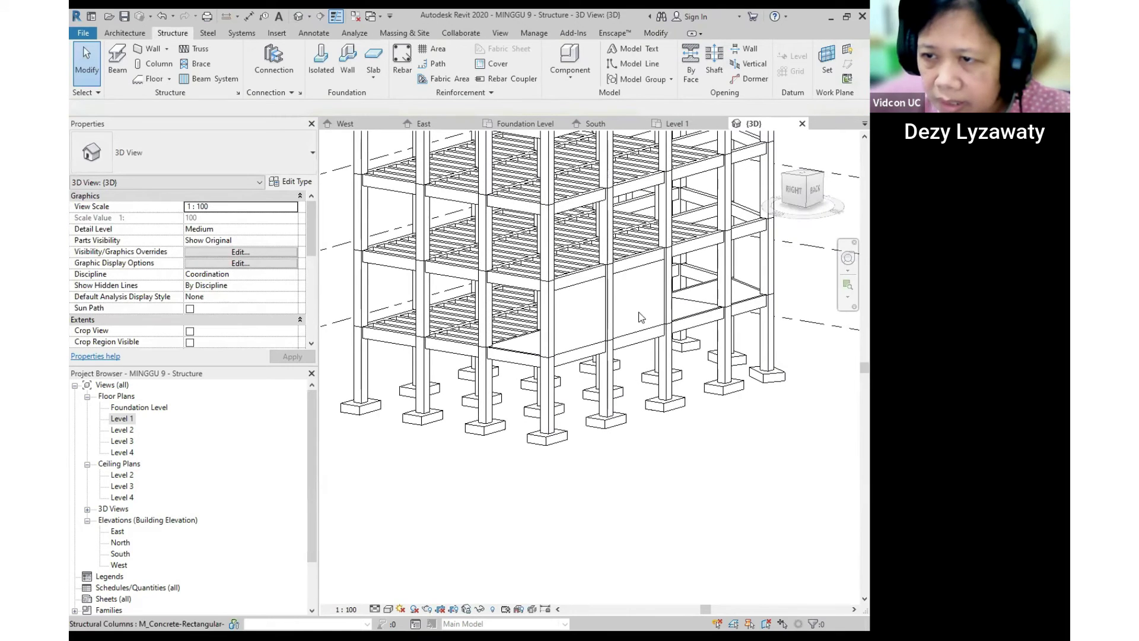
In the Level 1 plan, draw a Generic - 300mm structural wall along grid 5 from grid D to grid C.
{"action": "left_click", "coordinate": [126, 419]}
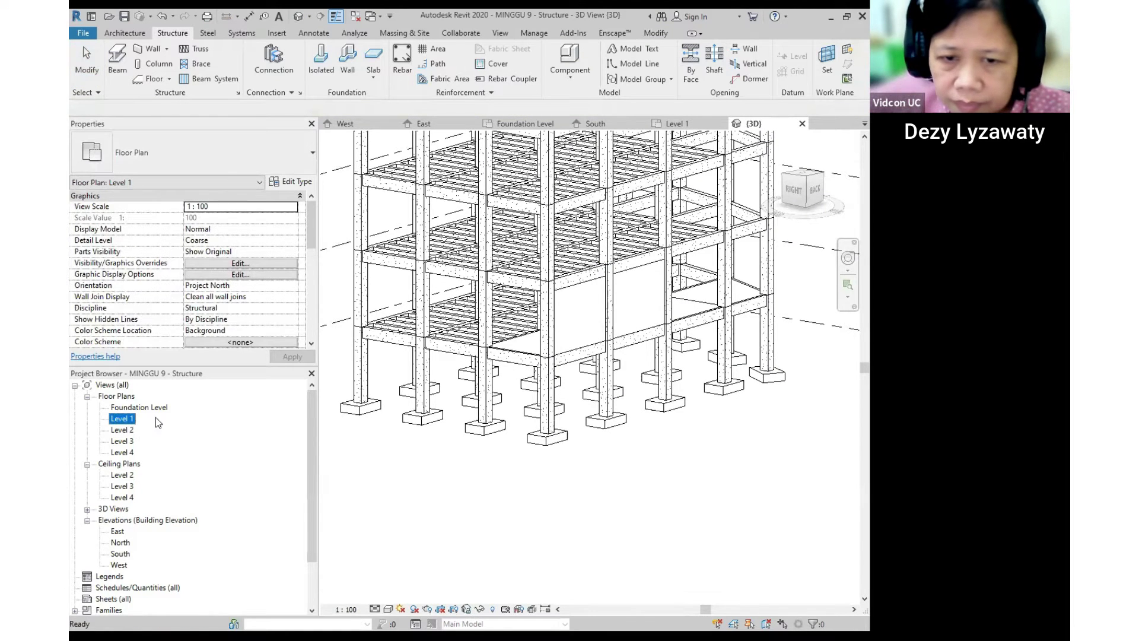
{"action": "double_click", "coordinate": [123, 419]}
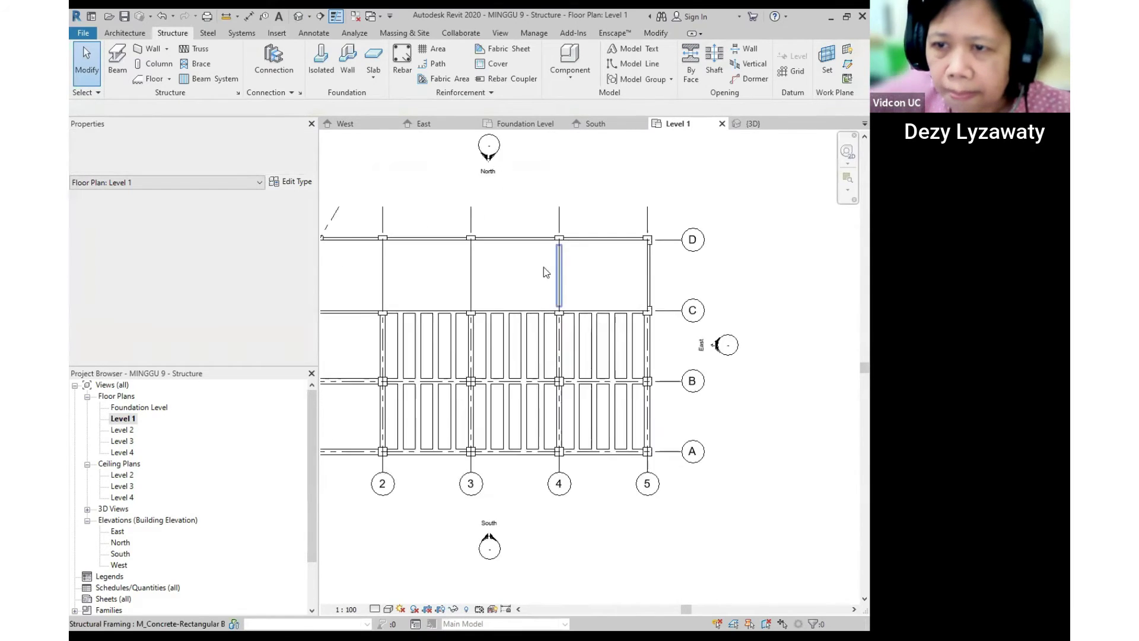
{"action": "left_click", "coordinate": [167, 50]}
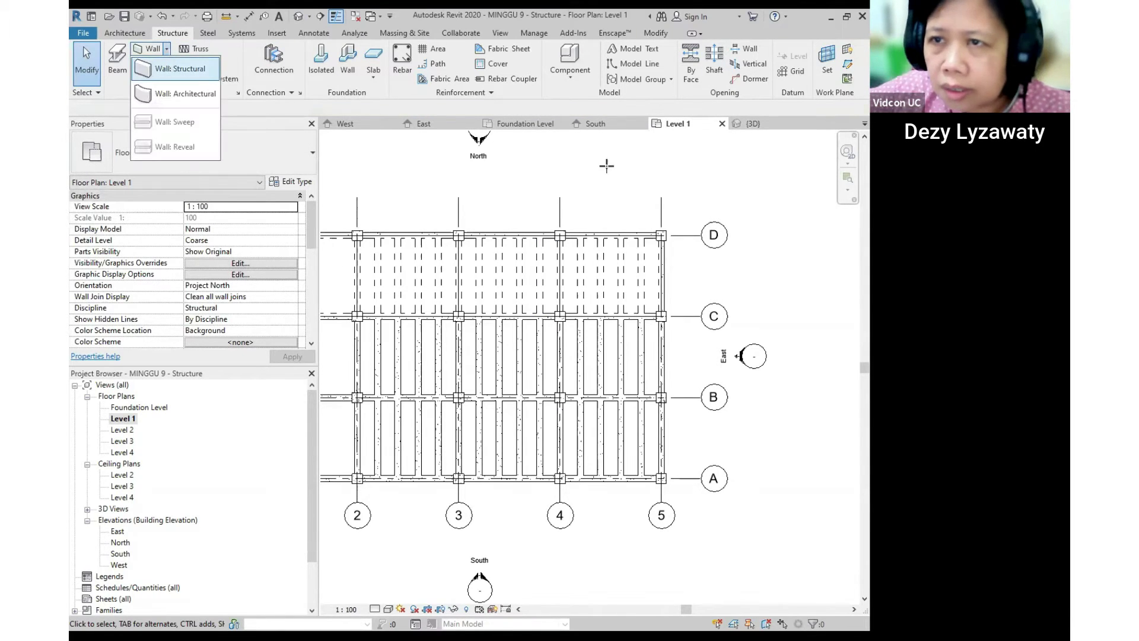
{"action": "left_click", "coordinate": [178, 68]}
{"action": "scroll", "coordinate": [672, 230], "scroll_direction": "up", "scroll_amount": 3}
{"action": "left_click", "coordinate": [648, 224]}
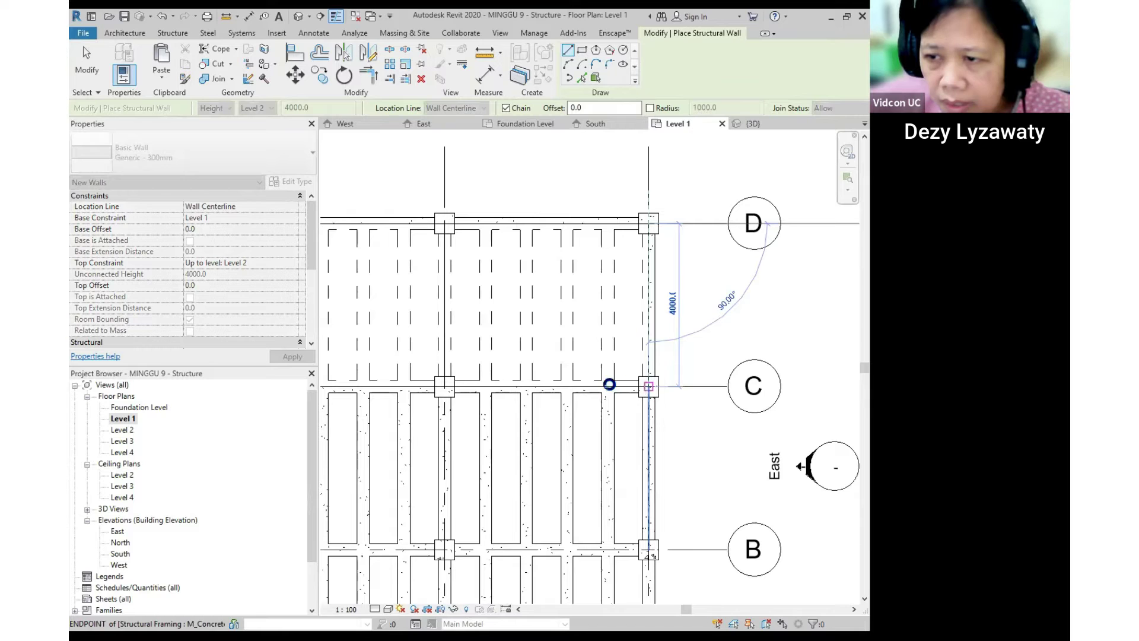
{"action": "left_click", "coordinate": [610, 386]}
{"action": "middle_click_drag", "start_coordinate": [638, 363], "coordinate": [657, 329]}
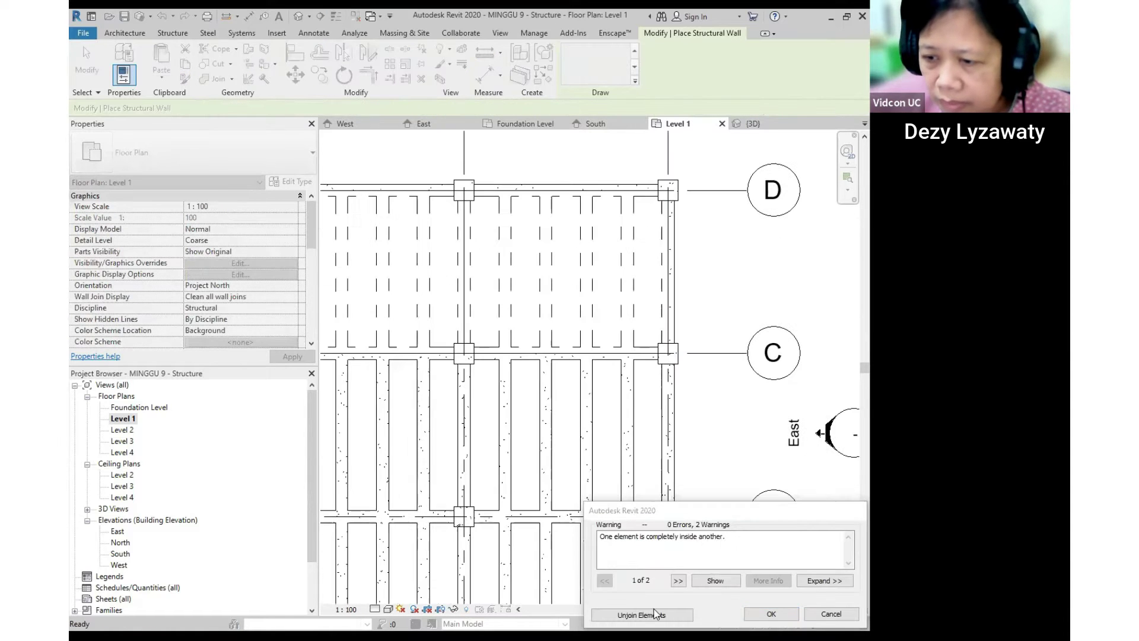
{"action": "key", "text": "Escape"}
{"action": "key", "text": "Escape"}
{"action": "scroll", "coordinate": [665, 353], "scroll_direction": "down", "scroll_amount": 2}
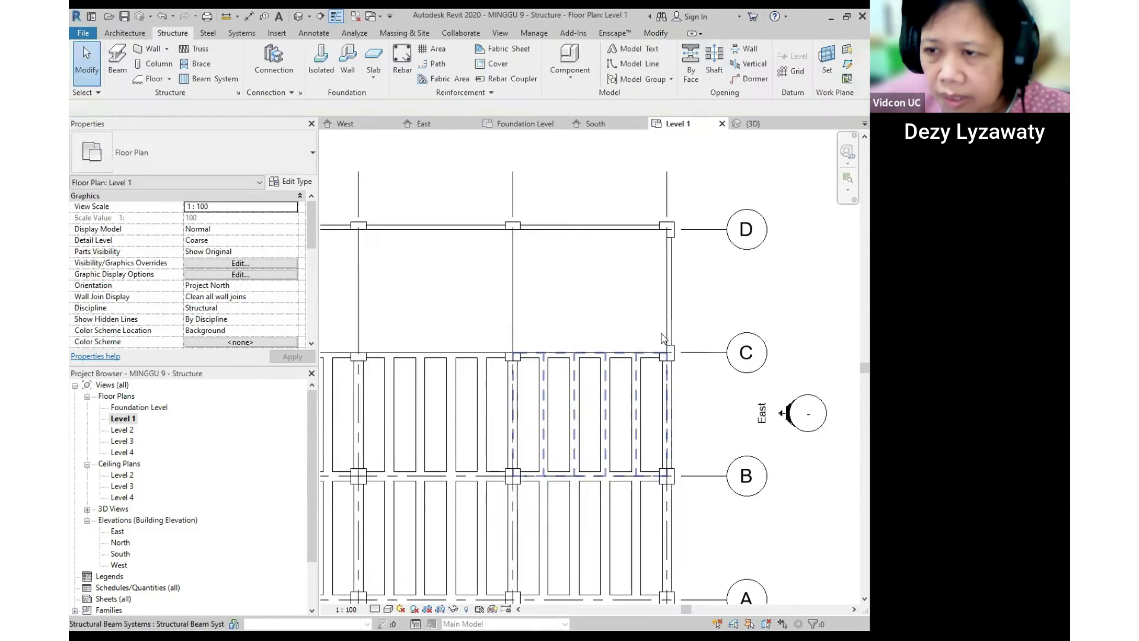
Examine the two Level 1 walls and the overall structure in the 3D view, South elevation and Level 1 plan.
{"action": "left_click", "coordinate": [301, 15]}
{"action": "mouse_move", "coordinate": [682, 334]}
{"action": "middle_mouse_down", "text": "shift"}
{"action": "mouse_move", "coordinate": [771, 331]}
{"action": "mouse_move", "coordinate": [251, 348]}
{"action": "mouse_move", "coordinate": [299, 363]}
{"action": "mouse_move", "coordinate": [611, 356]}
{"action": "mouse_move", "coordinate": [667, 368]}
{"action": "mouse_move", "coordinate": [670, 337]}
{"action": "middle_mouse_up", "text": "shift"}
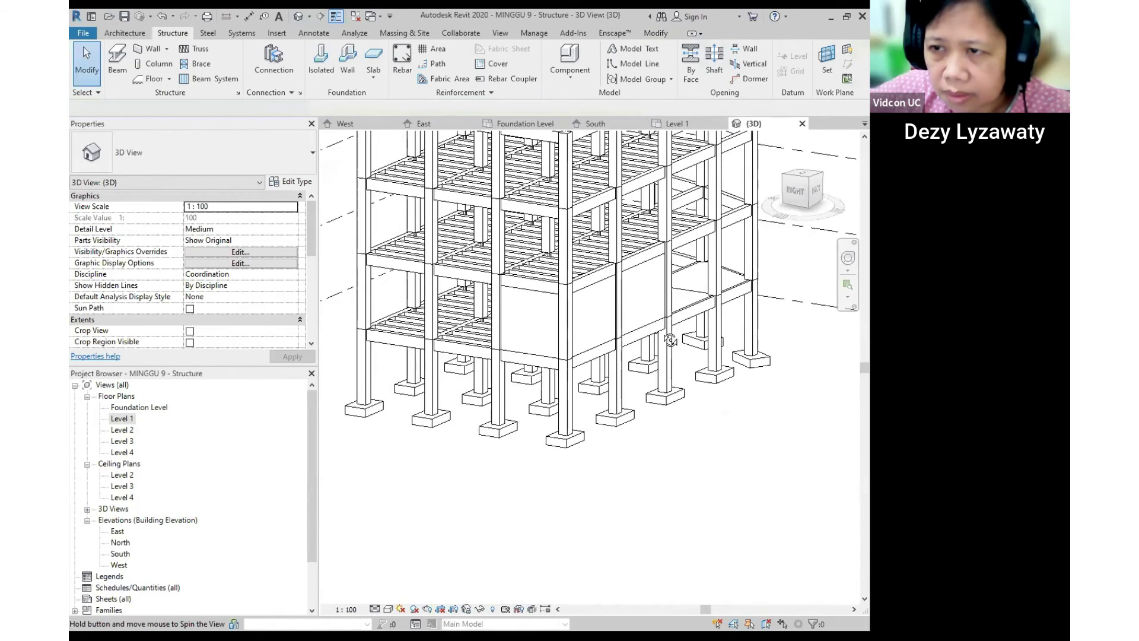
{"action": "left_click", "coordinate": [118, 556]}
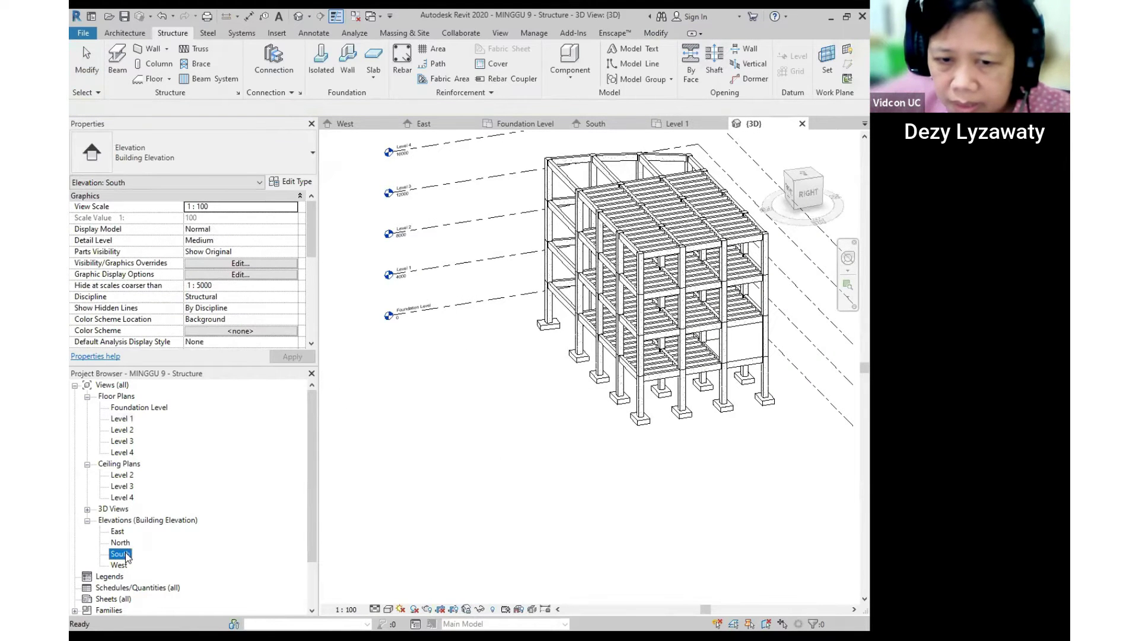
{"action": "double_click", "coordinate": [121, 555]}
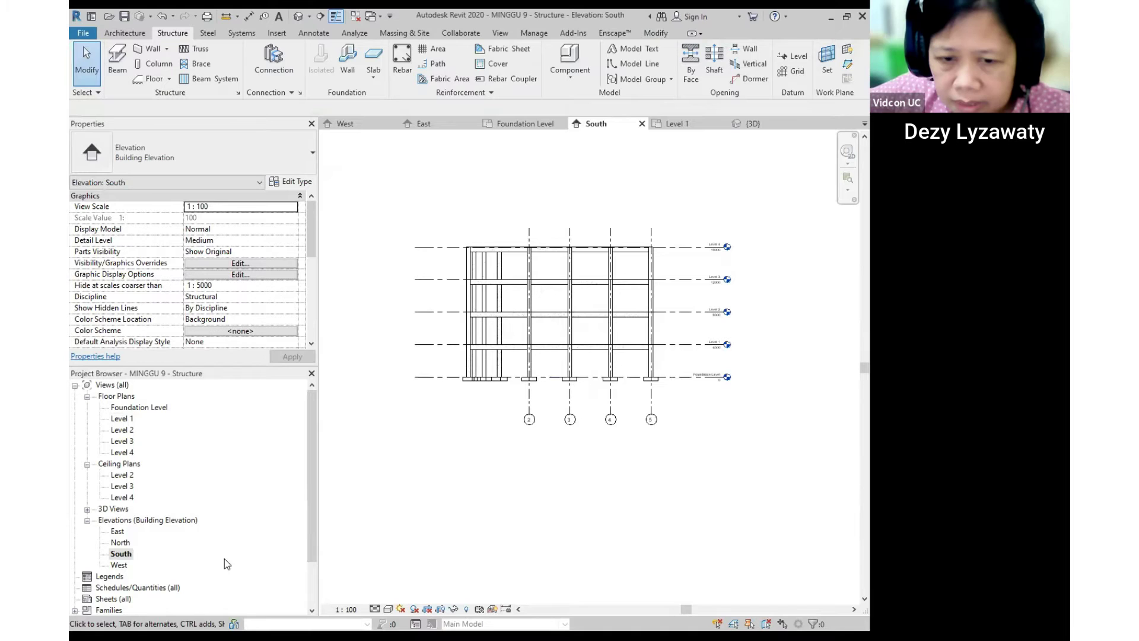
{"action": "double_click", "coordinate": [122, 418]}
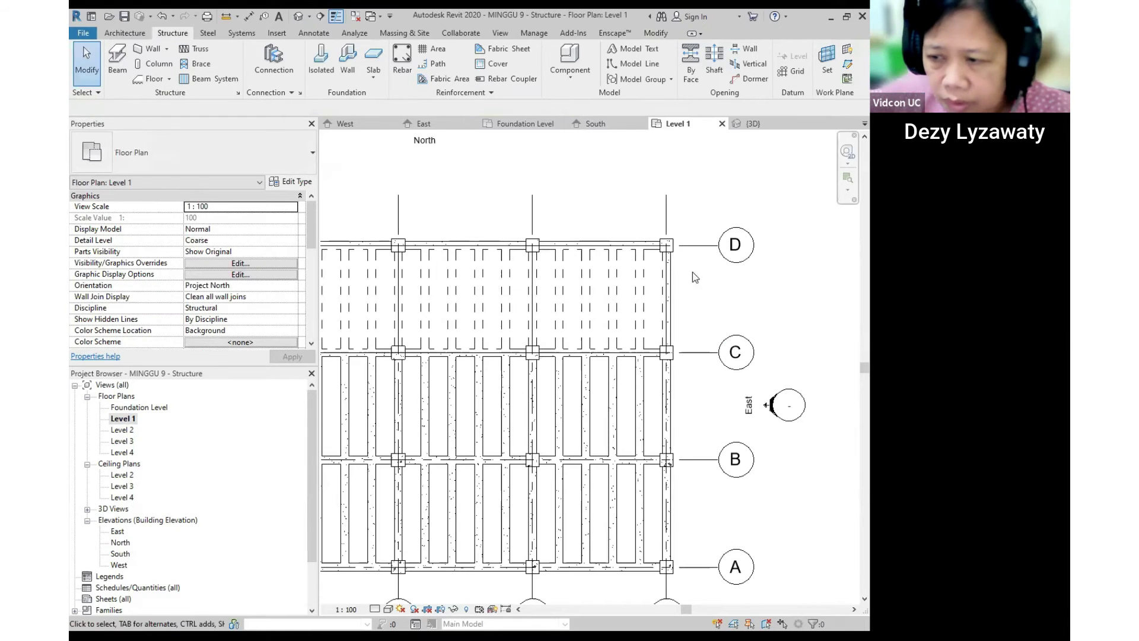
{"action": "scroll", "coordinate": [629, 305], "scroll_direction": "down", "scroll_amount": 5}
{"action": "middle_click_drag", "start_coordinate": [605, 352], "coordinate": [691, 372]}
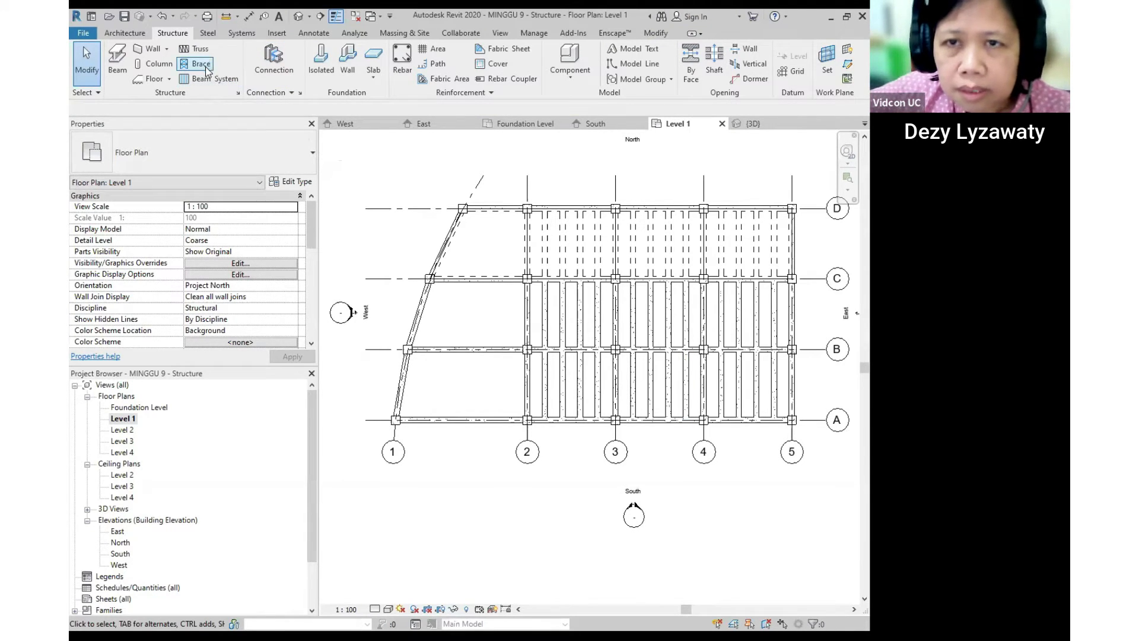
{"action": "middle_click_drag", "start_coordinate": [685, 313], "coordinate": [677, 299]}
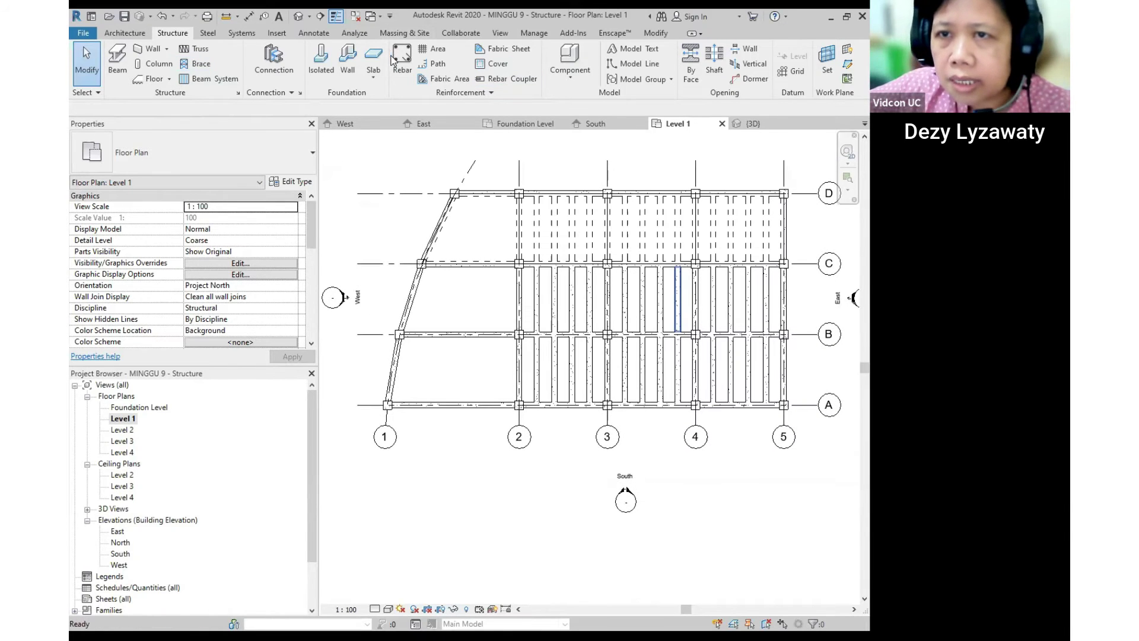
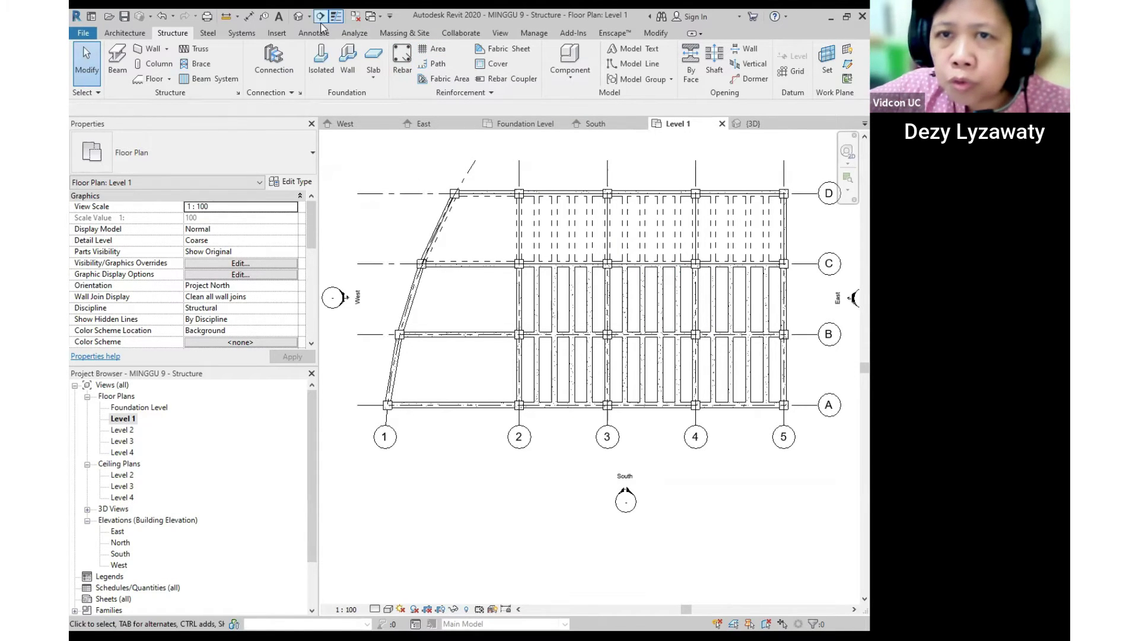
{"action": "left_click", "coordinate": [298, 16]}
{"action": "middle_click_drag", "start_coordinate": [712, 296], "coordinate": [643, 368], "text": "shift"}
{"action": "middle_click_drag", "start_coordinate": [775, 301], "coordinate": [669, 265], "text": "shift"}
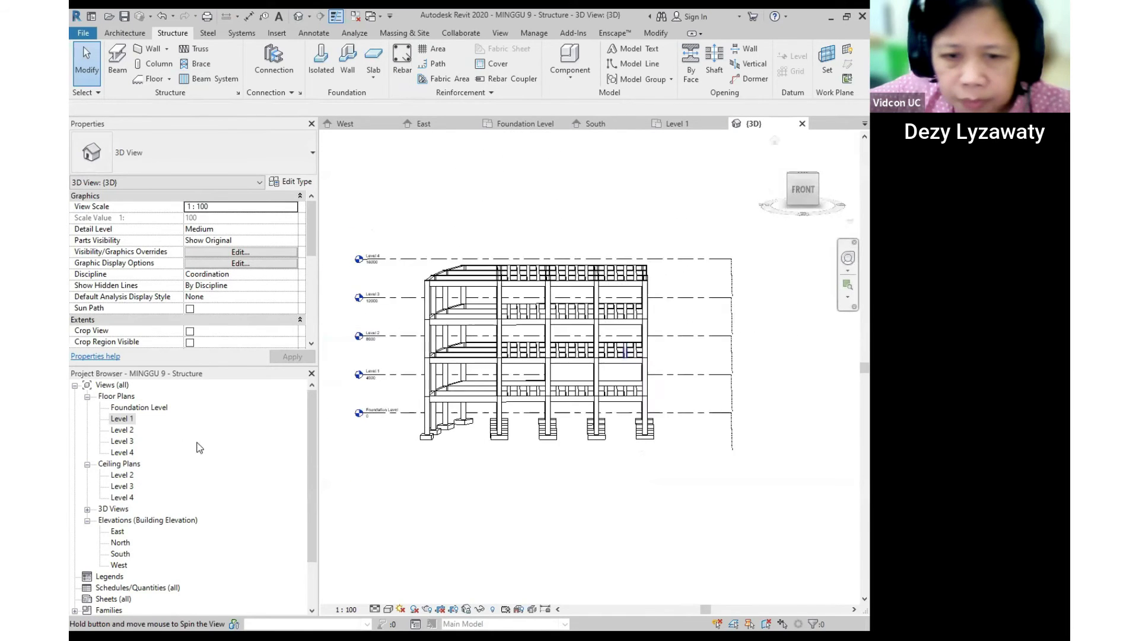
In the Level 1 plan, draw a Generic - 300mm structural wall along grid 3 from grid D to grid C.
{"action": "double_click", "coordinate": [122, 418]}
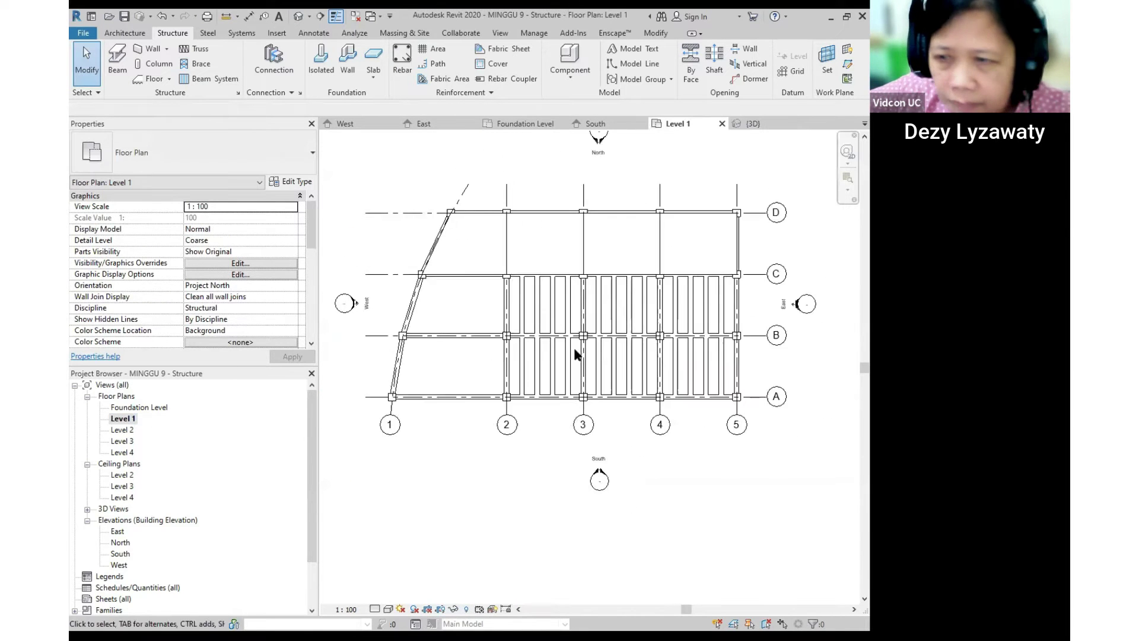
{"action": "scroll", "coordinate": [504, 279], "scroll_direction": "up", "scroll_amount": 3}
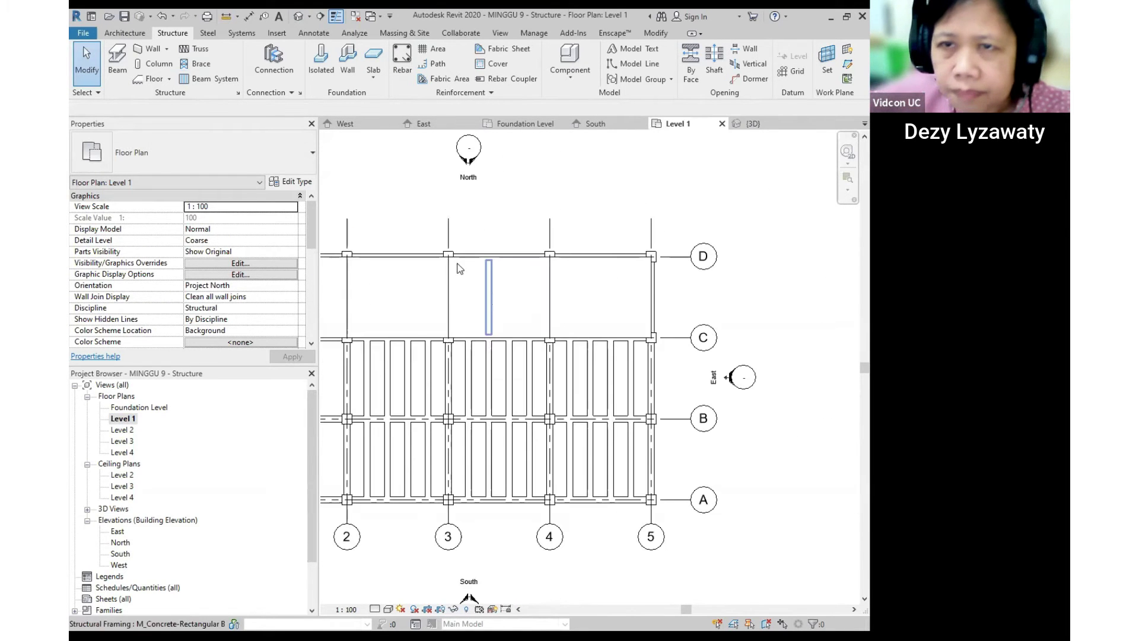
{"action": "left_click", "coordinate": [167, 50]}
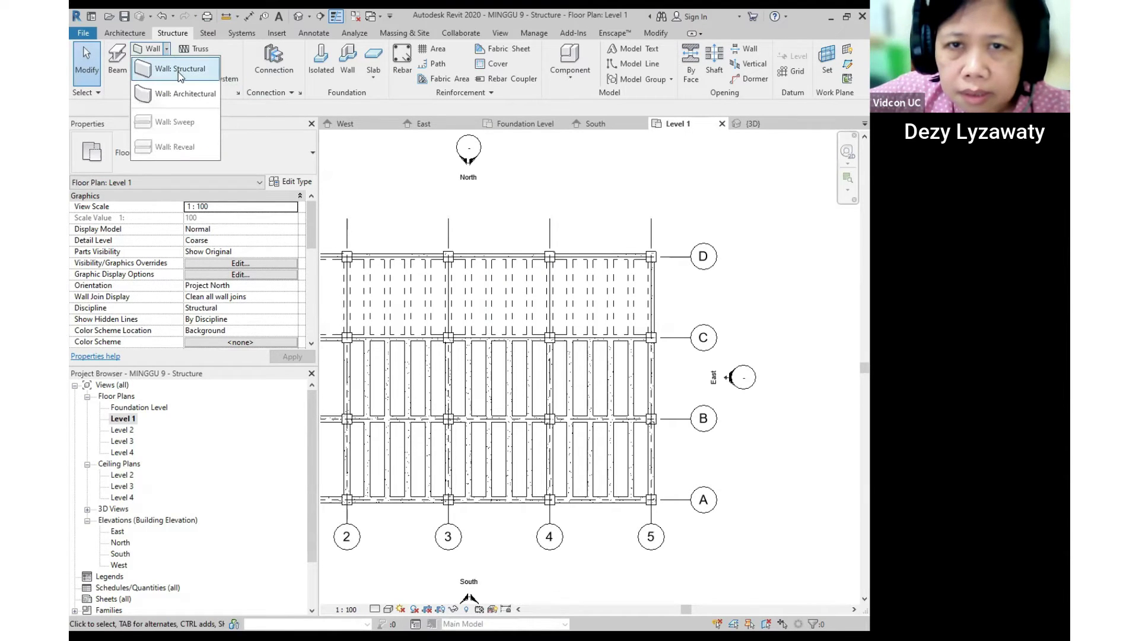
{"action": "left_click", "coordinate": [180, 70]}
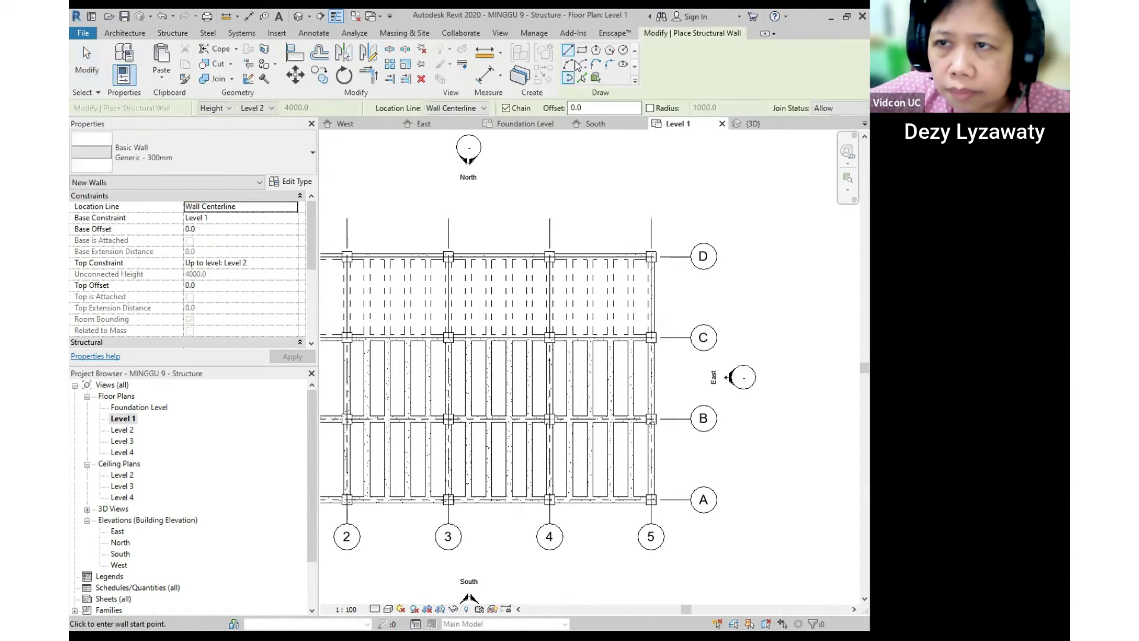
{"action": "scroll", "coordinate": [448, 256], "scroll_direction": "up", "scroll_amount": 5}
{"action": "middle_click_drag", "start_coordinate": [447, 256], "coordinate": [553, 240]}
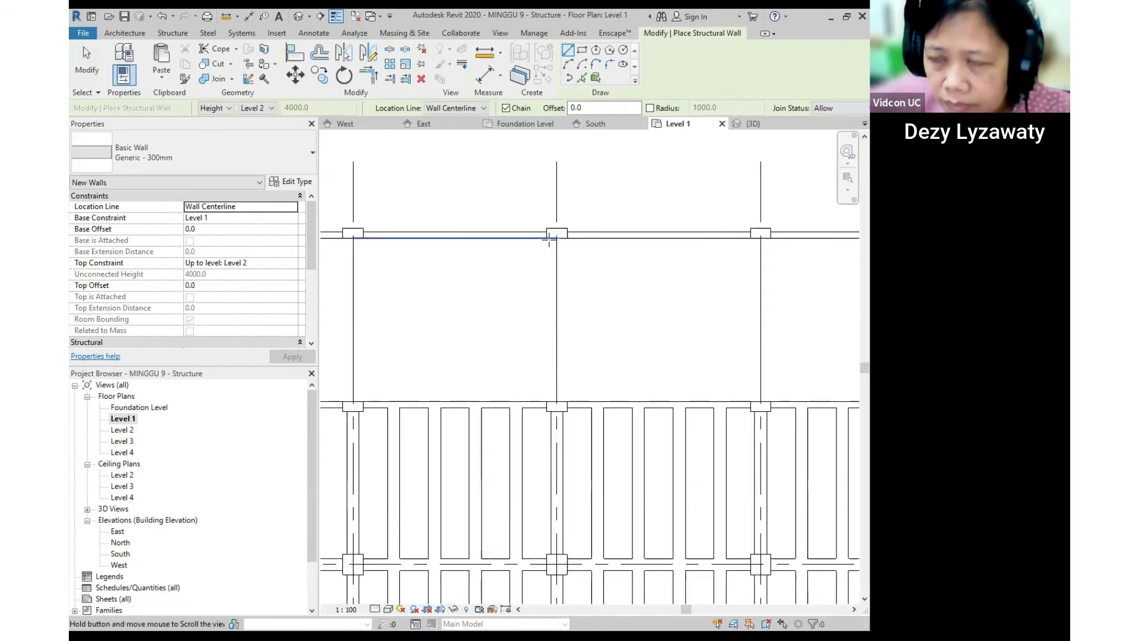
{"action": "scroll", "coordinate": [552, 239], "scroll_direction": "down", "scroll_amount": 4}
{"action": "left_click", "coordinate": [552, 237]}
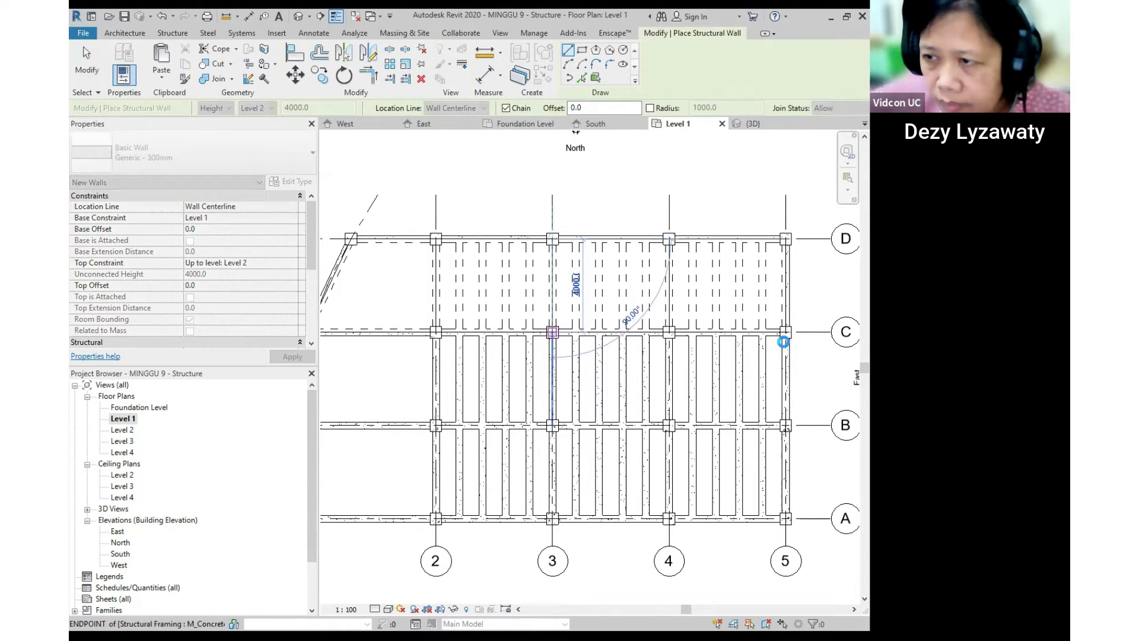
{"action": "left_click", "coordinate": [783, 335]}
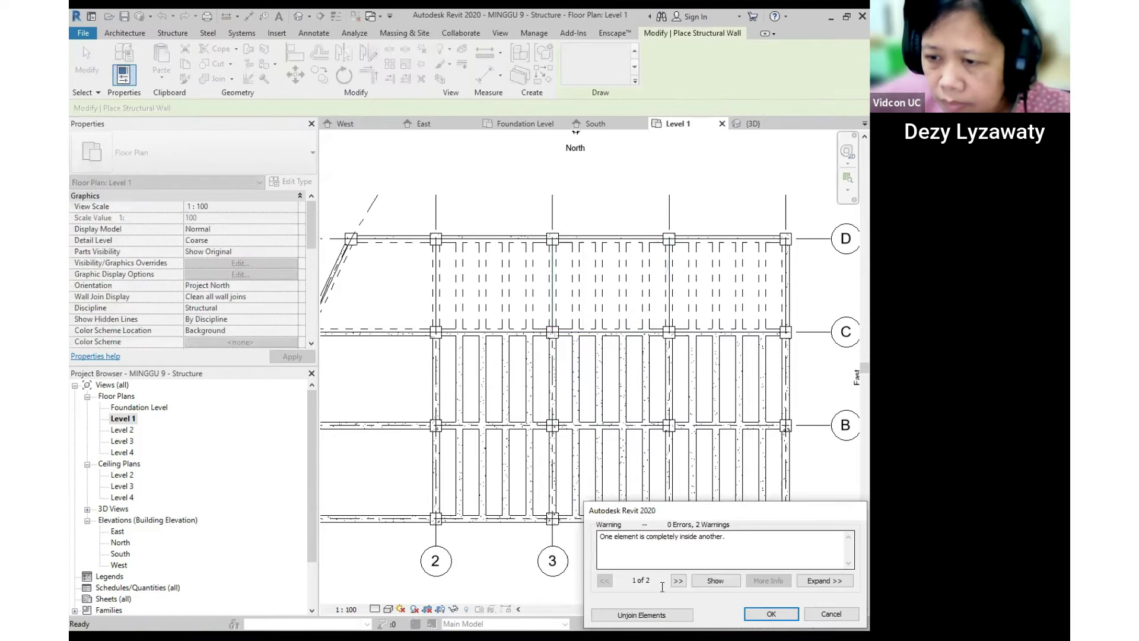
{"action": "key", "text": "Escape"}
{"action": "key", "text": "Escape"}
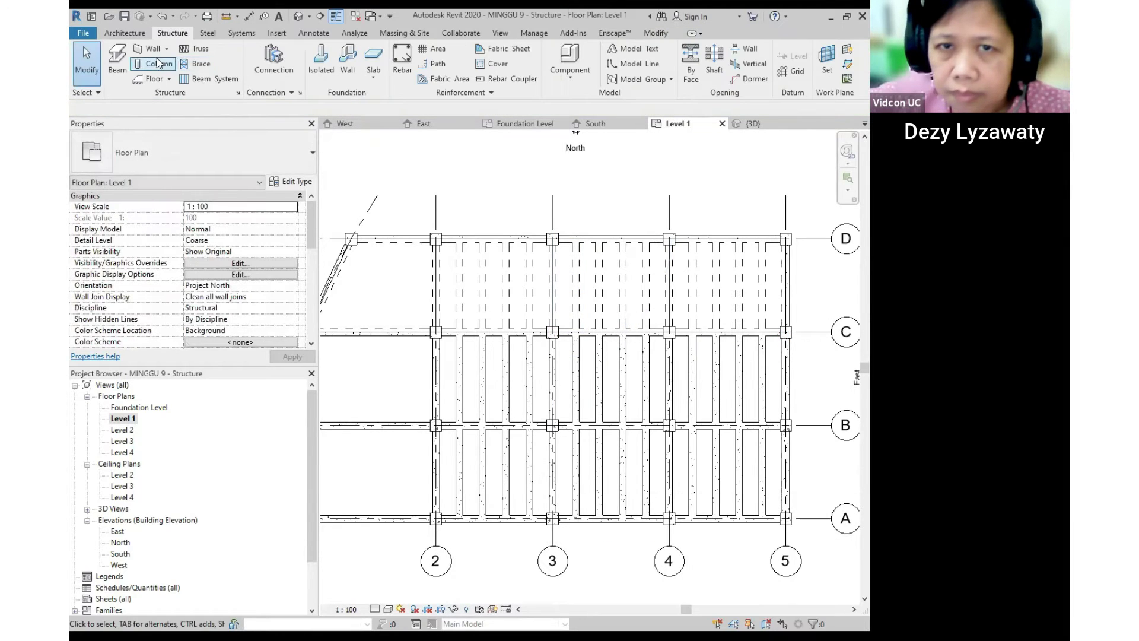
Draw a structural wall along grid C from grid 5 to grid 3, closing the walled enclosure on Level 1.
{"action": "left_click", "coordinate": [155, 51]}
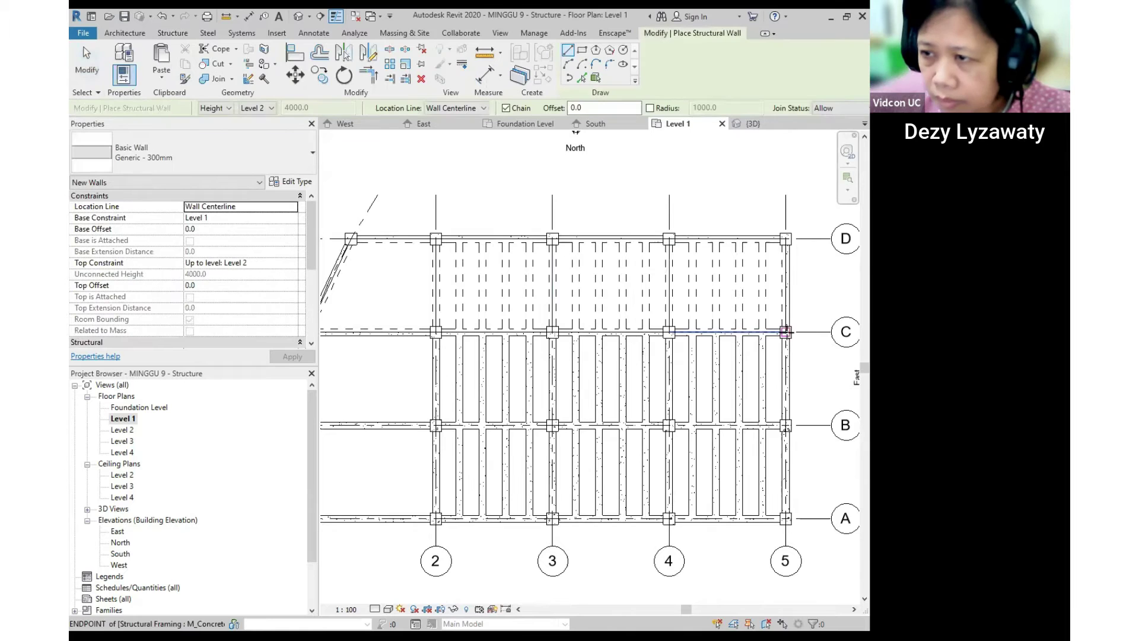
{"action": "left_click", "coordinate": [552, 331]}
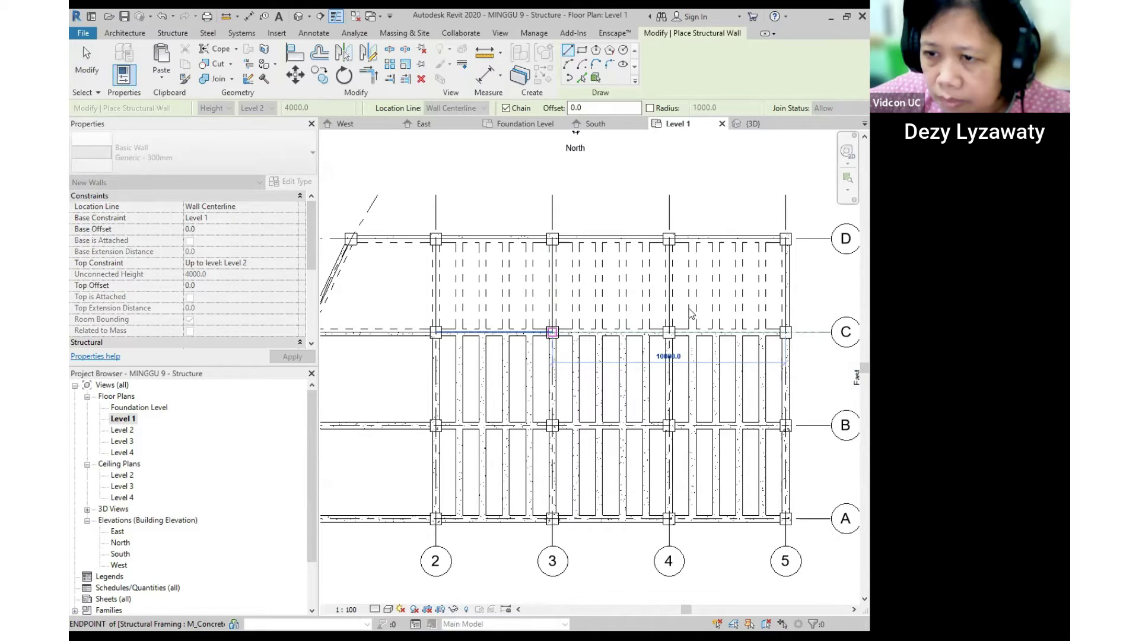
{"action": "left_click", "coordinate": [680, 617]}
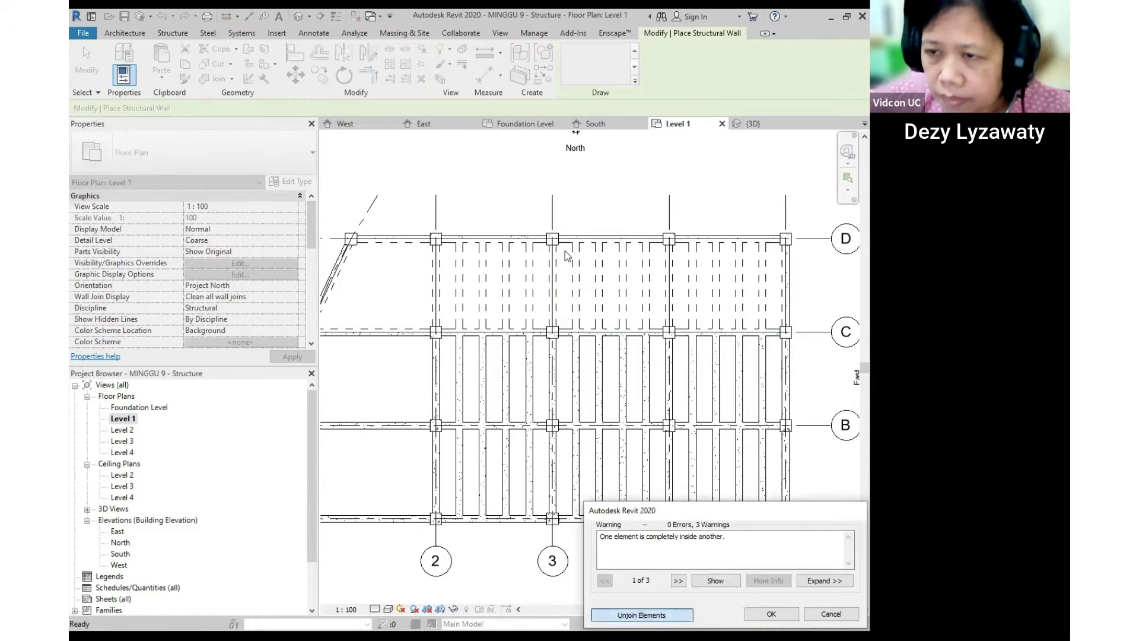
Select the four Level 1 structural walls in the 3D view and copy them to the clipboard.
{"action": "left_click", "coordinate": [304, 12]}
{"action": "scroll", "coordinate": [715, 414], "scroll_direction": "up", "scroll_amount": 1}
{"action": "middle_click_drag", "start_coordinate": [720, 410], "coordinate": [765, 384], "text": "shift"}
{"action": "left_click", "coordinate": [657, 398]}
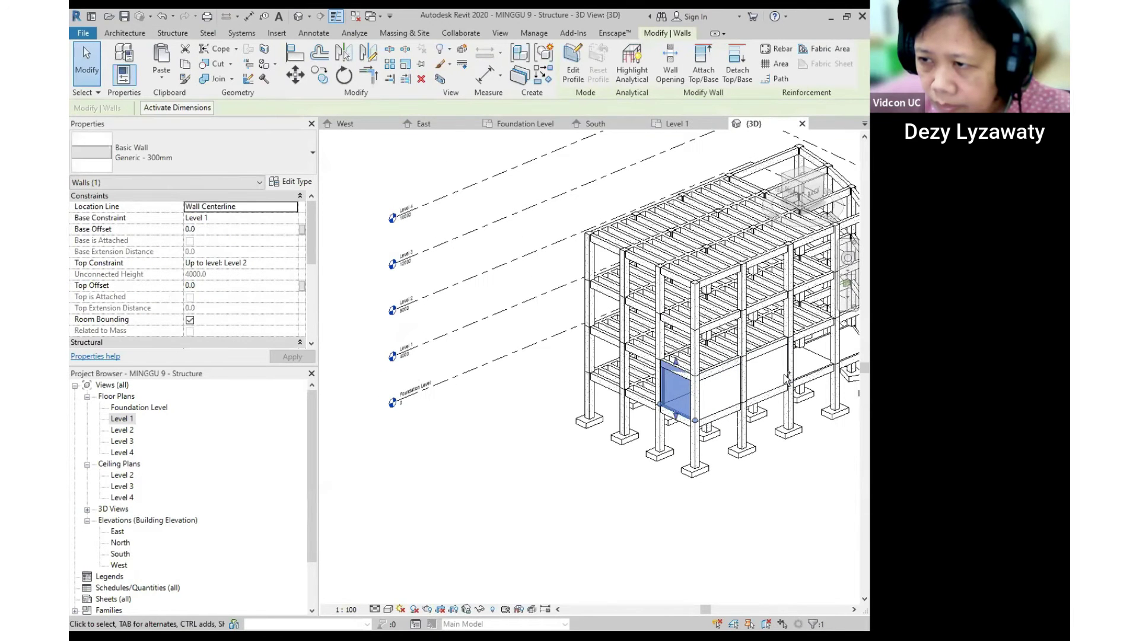
{"action": "left_click", "coordinate": [724, 409], "text": "ctrl"}
{"action": "middle_click_drag", "start_coordinate": [726, 409], "coordinate": [784, 396], "text": "shift"}
{"action": "left_click", "coordinate": [716, 399], "text": "ctrl"}
{"action": "left_click", "coordinate": [784, 393], "text": "ctrl"}
{"action": "left_click", "coordinate": [186, 64]}
Paste the four copied walls aligned to Level 2 and Level 3, unjoining overlapping elements, and check the walls in the 3D view.
{"action": "left_click", "coordinate": [162, 79]}
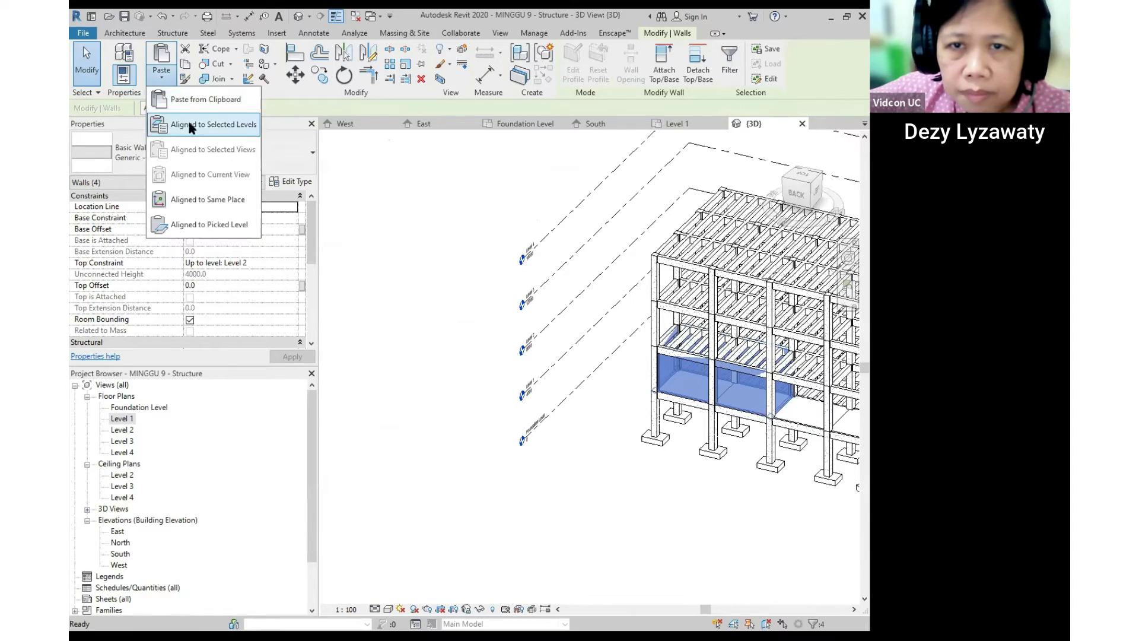
{"action": "left_click", "coordinate": [189, 123]}
{"action": "left_click", "coordinate": [414, 259]}
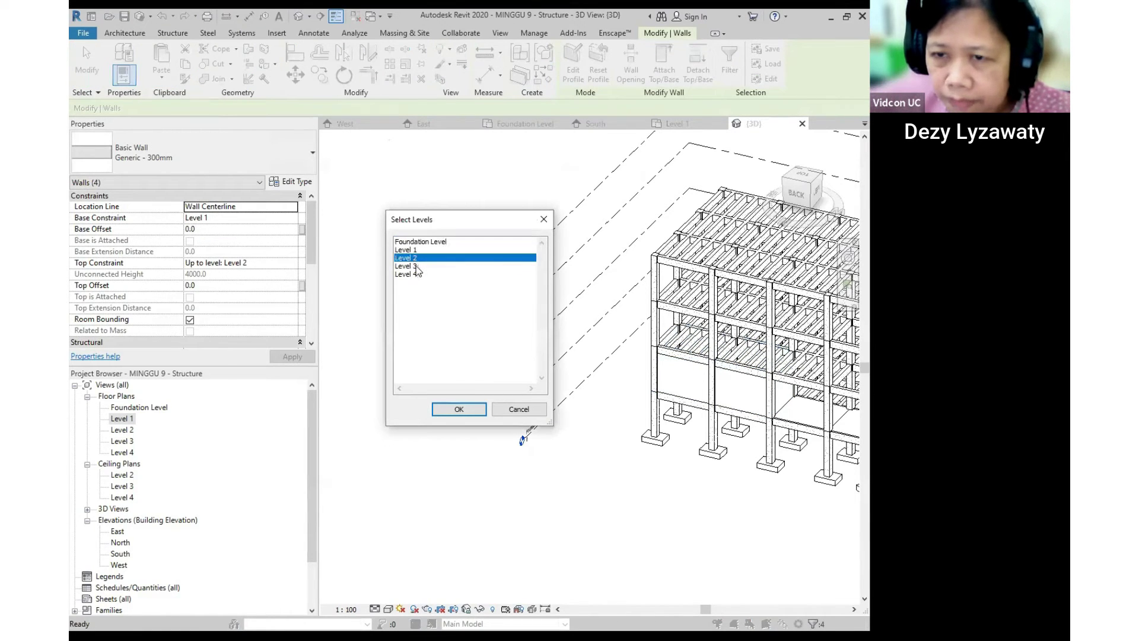
{"action": "left_click", "coordinate": [416, 266], "text": "ctrl"}
{"action": "left_click", "coordinate": [414, 275], "text": "ctrl"}
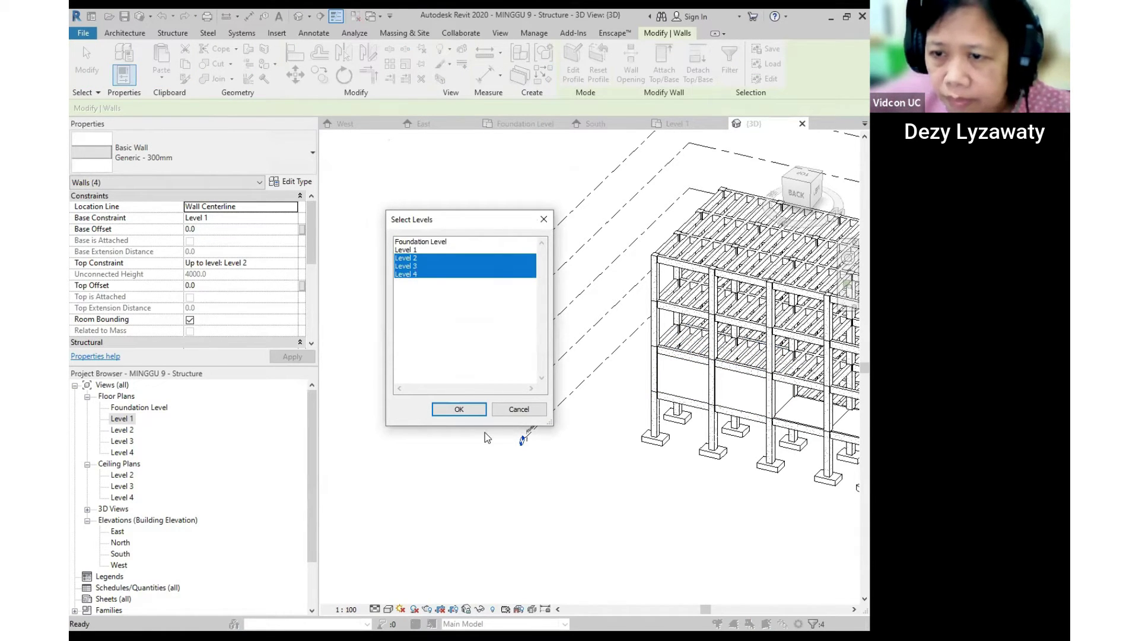
{"action": "left_click", "coordinate": [417, 266]}
{"action": "left_click", "coordinate": [413, 260], "text": "ctrl"}
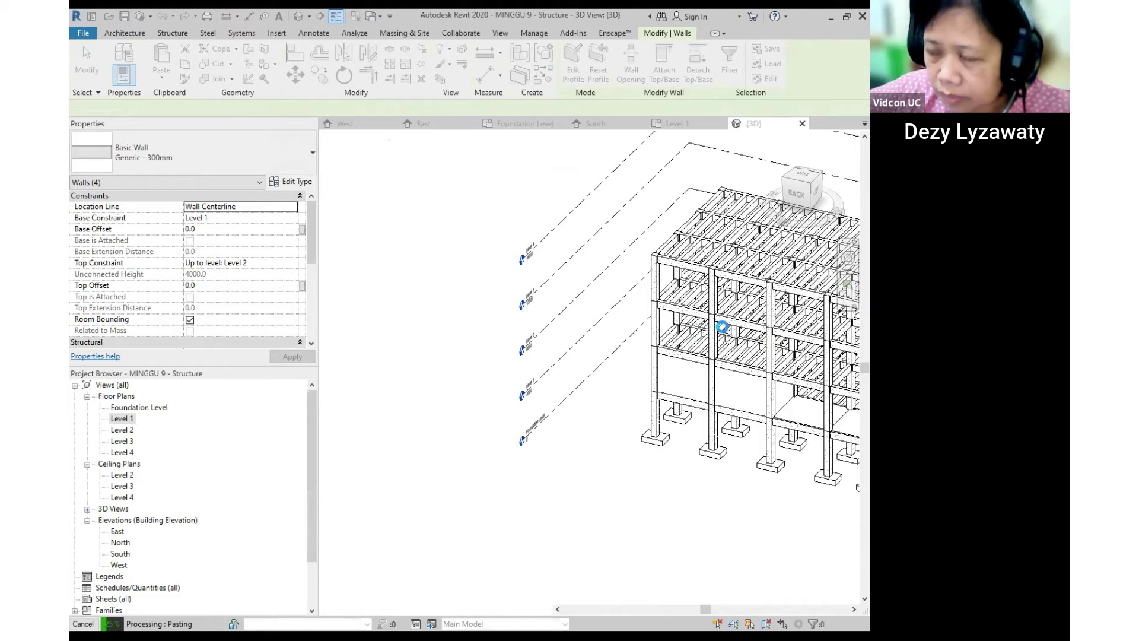
{"action": "middle_click_drag", "start_coordinate": [692, 350], "coordinate": [527, 346]}
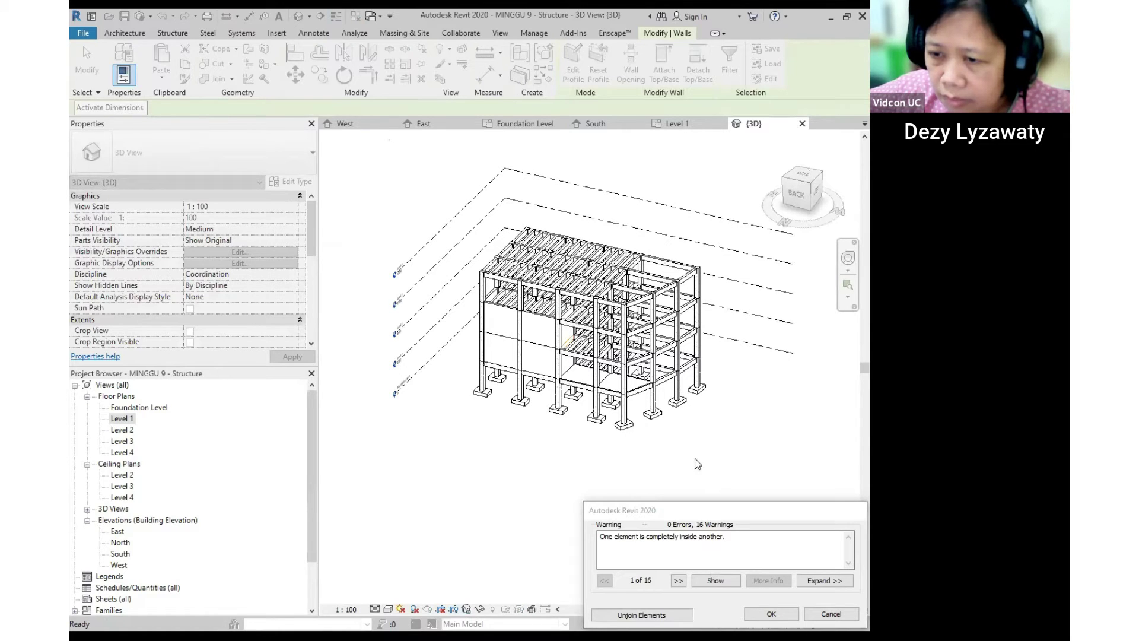
{"action": "left_click", "coordinate": [652, 615]}
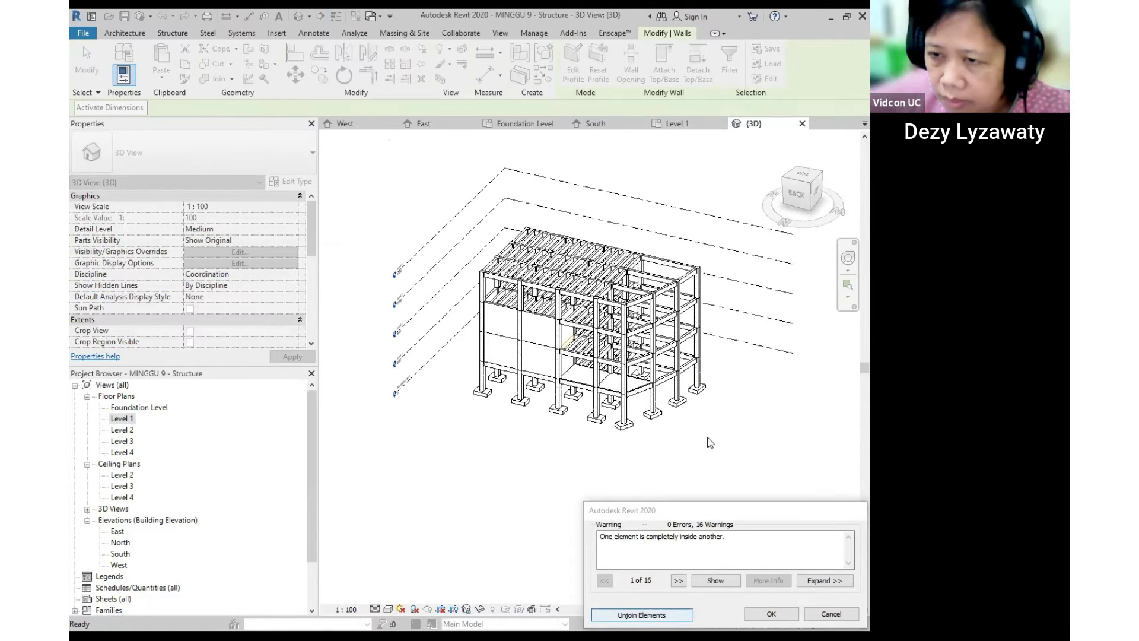
{"action": "key", "text": "Escape"}
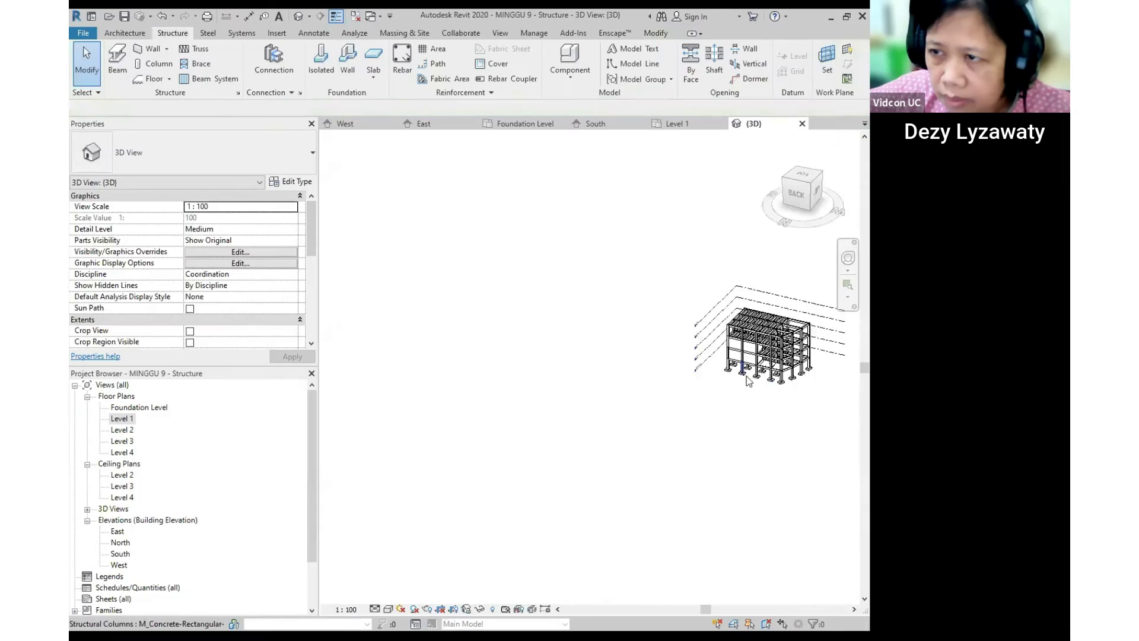
{"action": "scroll", "coordinate": [771, 352], "scroll_direction": "up", "scroll_amount": 5}
{"action": "middle_click_drag", "start_coordinate": [771, 352], "coordinate": [624, 562], "text": "shift"}
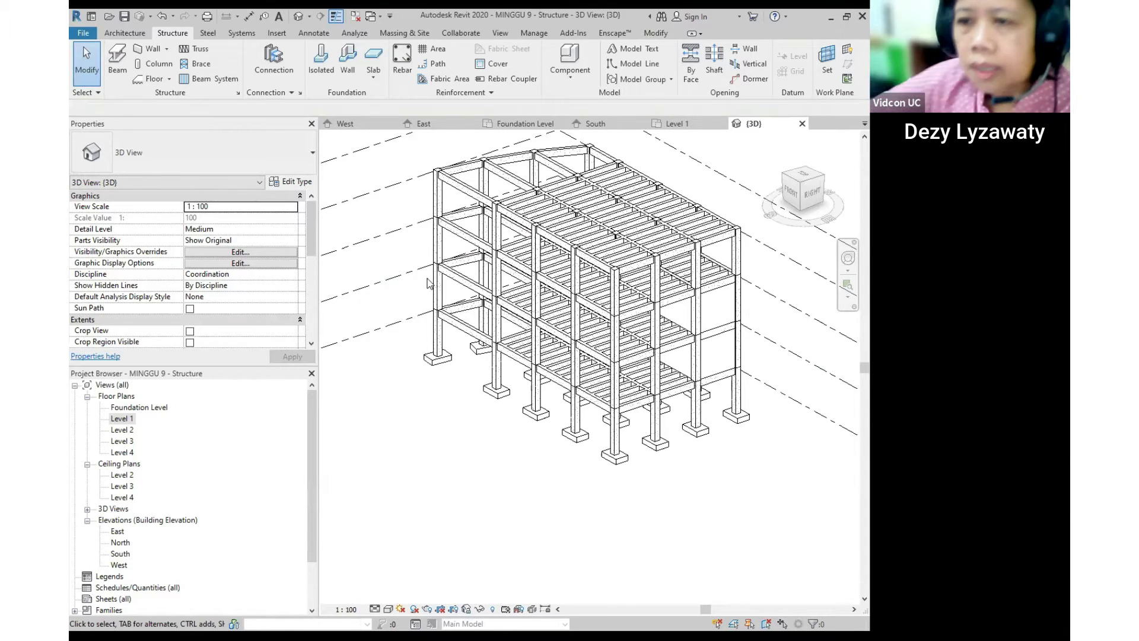
{"action": "middle_click_drag", "start_coordinate": [598, 379], "coordinate": [573, 400]}
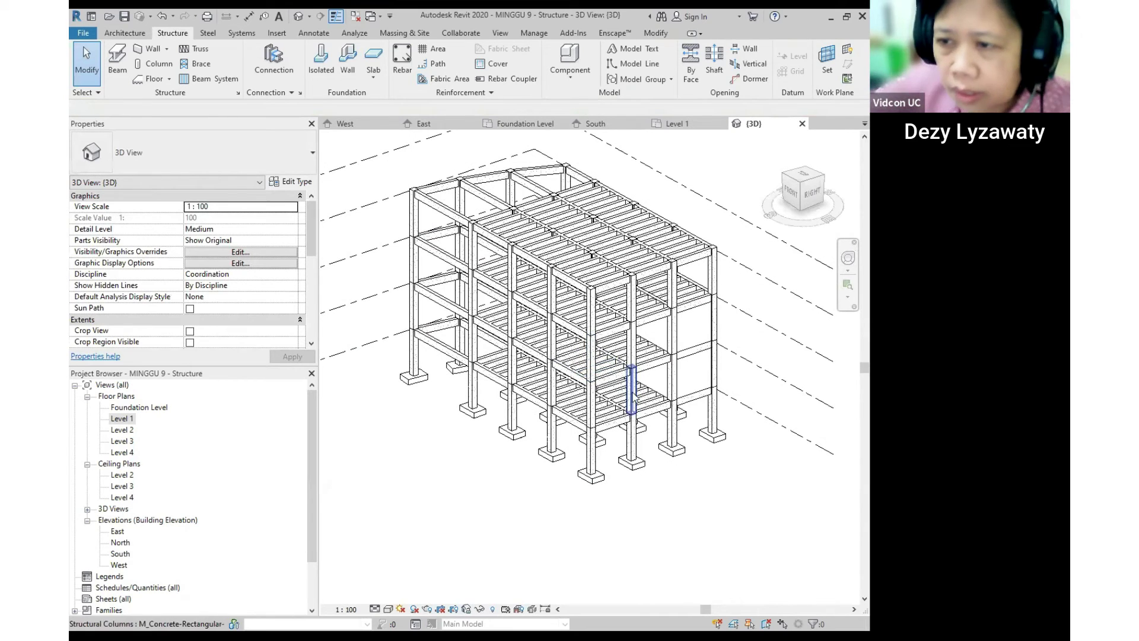
Open the Level 4 floor plan.
{"action": "double_click", "coordinate": [121, 418]}
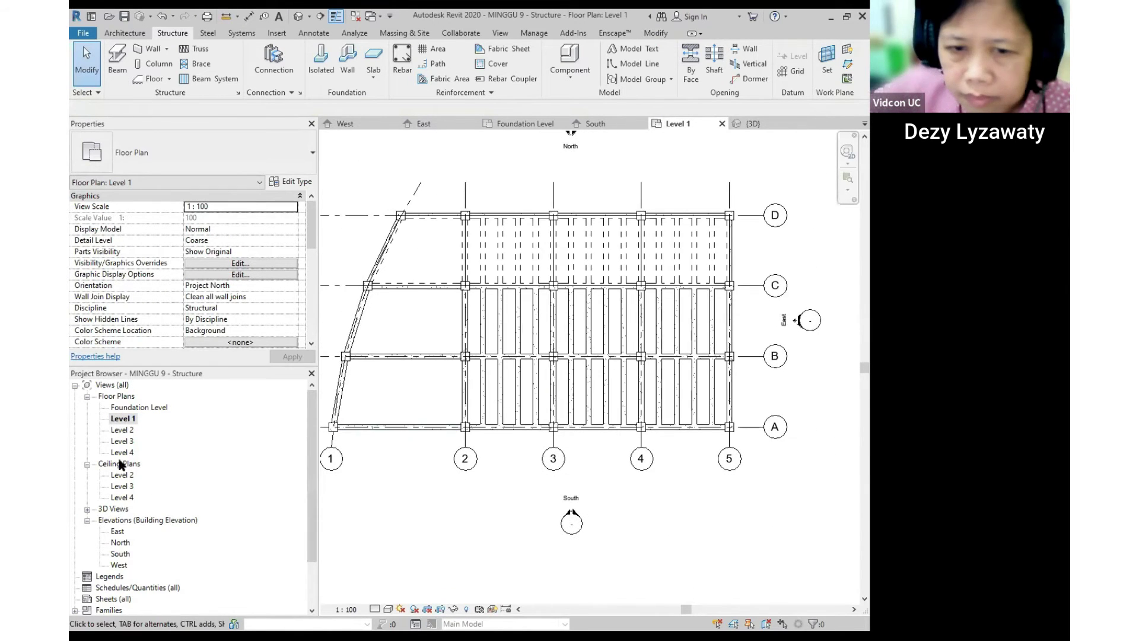
{"action": "double_click", "coordinate": [128, 442]}
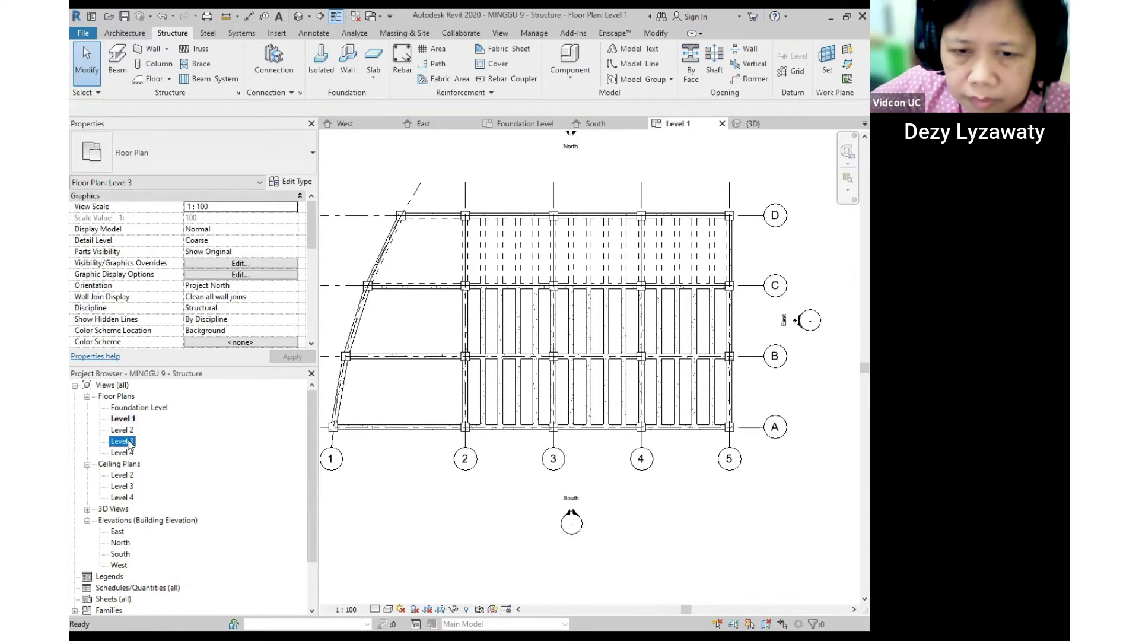
{"action": "left_click", "coordinate": [129, 453]}
{"action": "double_click", "coordinate": [129, 454]}
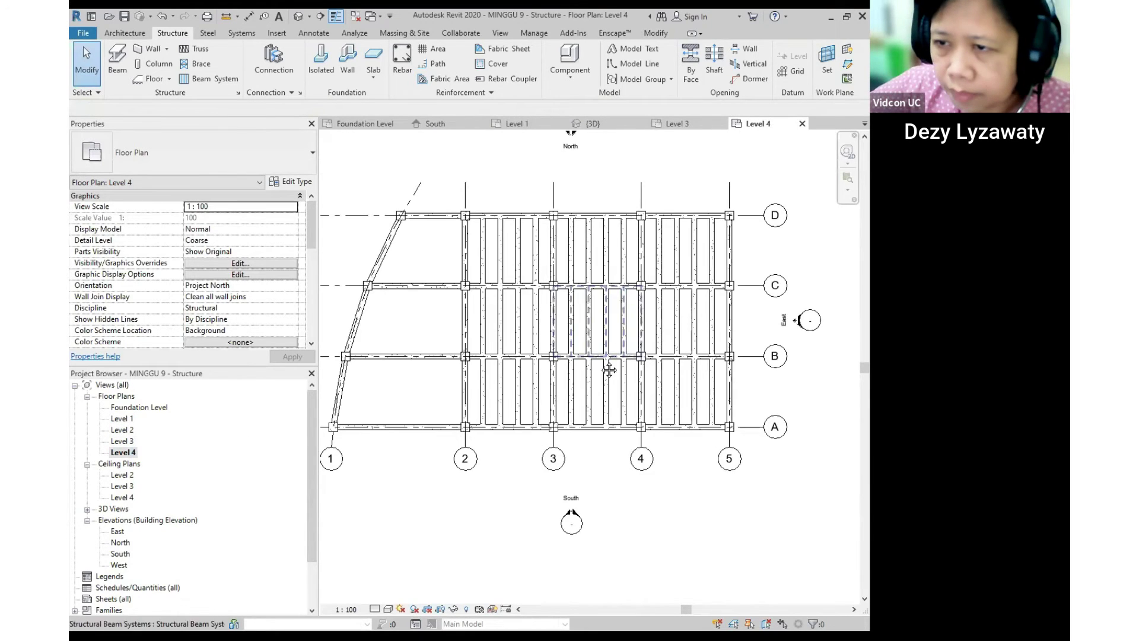
Start an Insitu Concrete 225mm structural floor on Level 4, picking the grid D beams up to grid 3 and the slanted grid 1 beams as boundary.
{"action": "left_click", "coordinate": [169, 79]}
{"action": "left_click", "coordinate": [179, 99]}
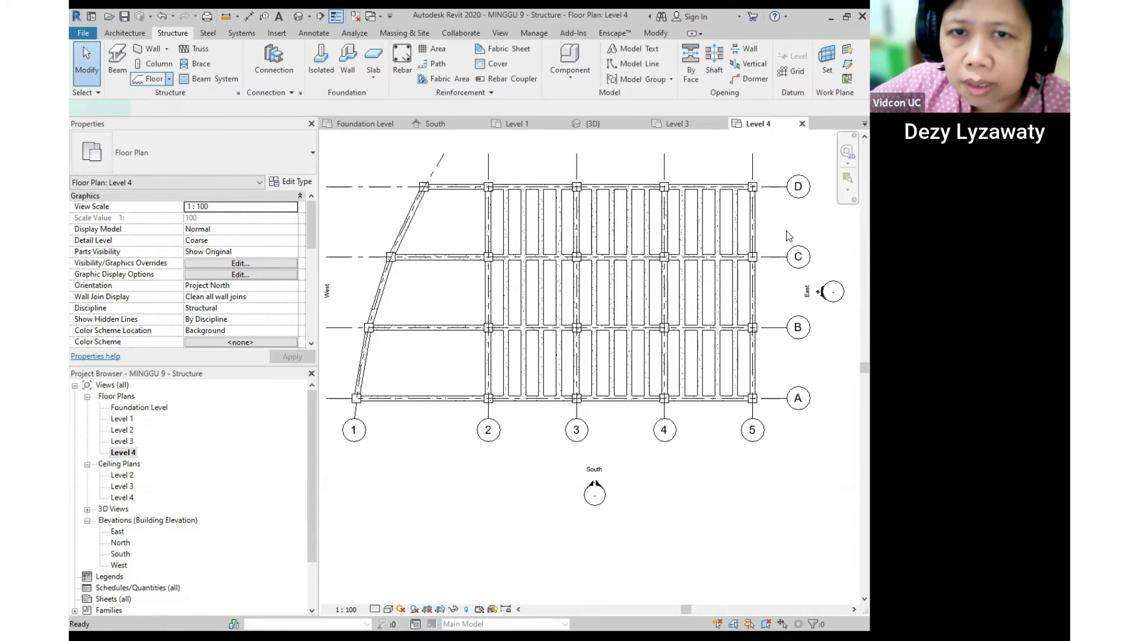
{"action": "left_click", "coordinate": [719, 82]}
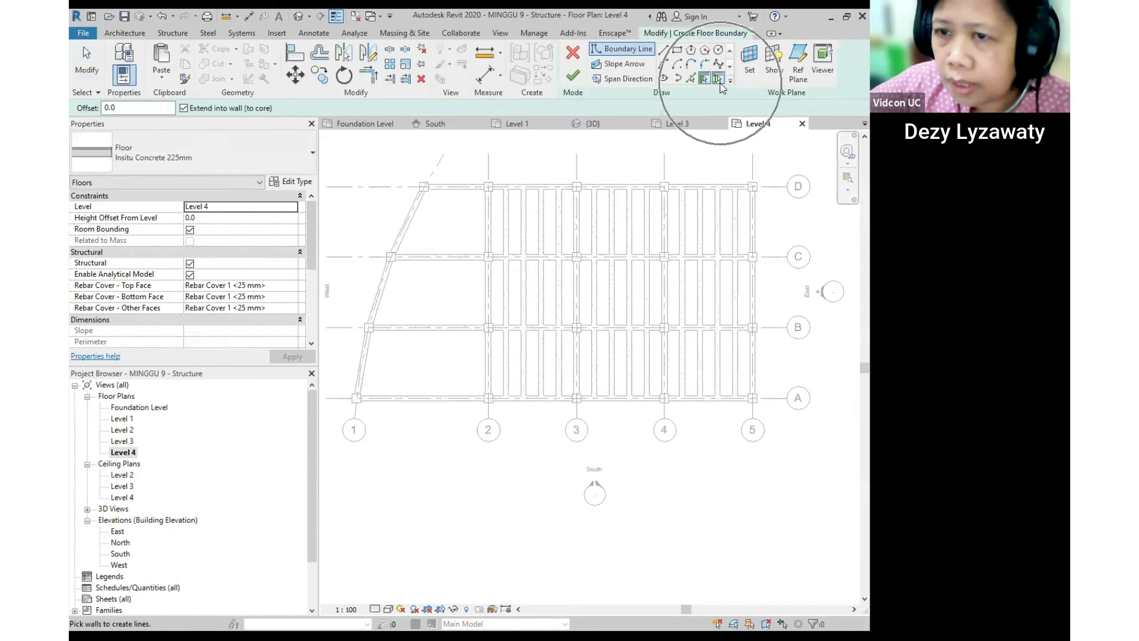
{"action": "left_click", "coordinate": [552, 188]}
{"action": "left_click", "coordinate": [454, 192]}
{"action": "left_click", "coordinate": [405, 226]}
{"action": "left_click", "coordinate": [375, 331]}
{"action": "left_click", "coordinate": [365, 373]}
Add the beams along grid A from grid 1 to 5 and along grid 5 from A to D to the floor boundary.
{"action": "left_click", "coordinate": [397, 398]}
{"action": "left_click", "coordinate": [530, 405]}
{"action": "left_click", "coordinate": [620, 408]}
{"action": "left_click", "coordinate": [727, 400]}
{"action": "left_click", "coordinate": [760, 361]}
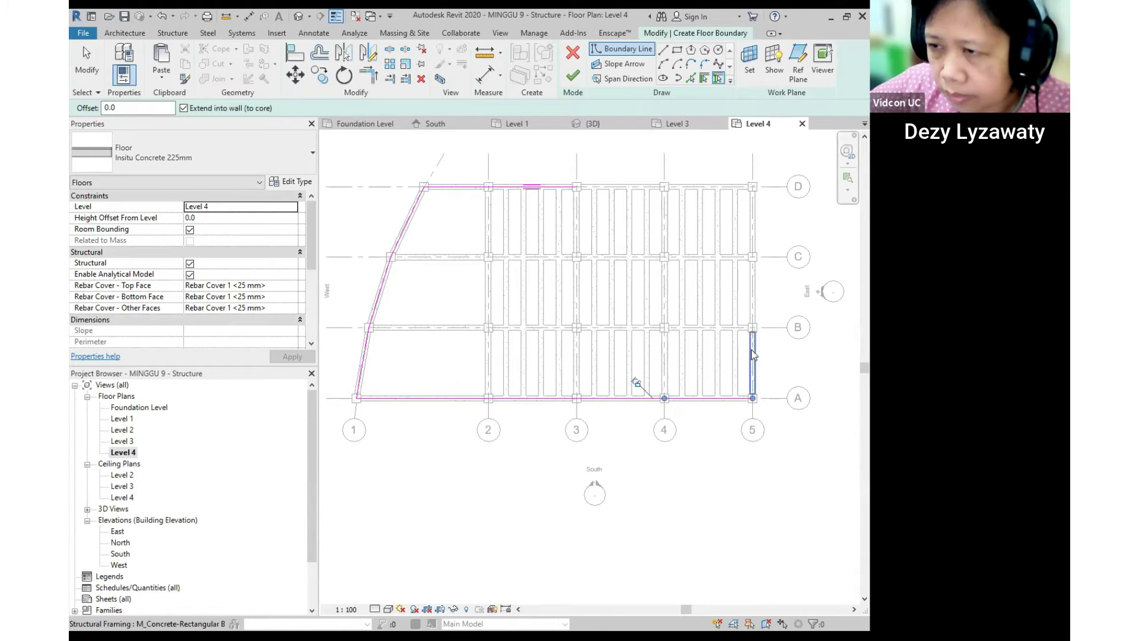
{"action": "left_click", "coordinate": [754, 286]}
{"action": "left_click", "coordinate": [754, 232]}
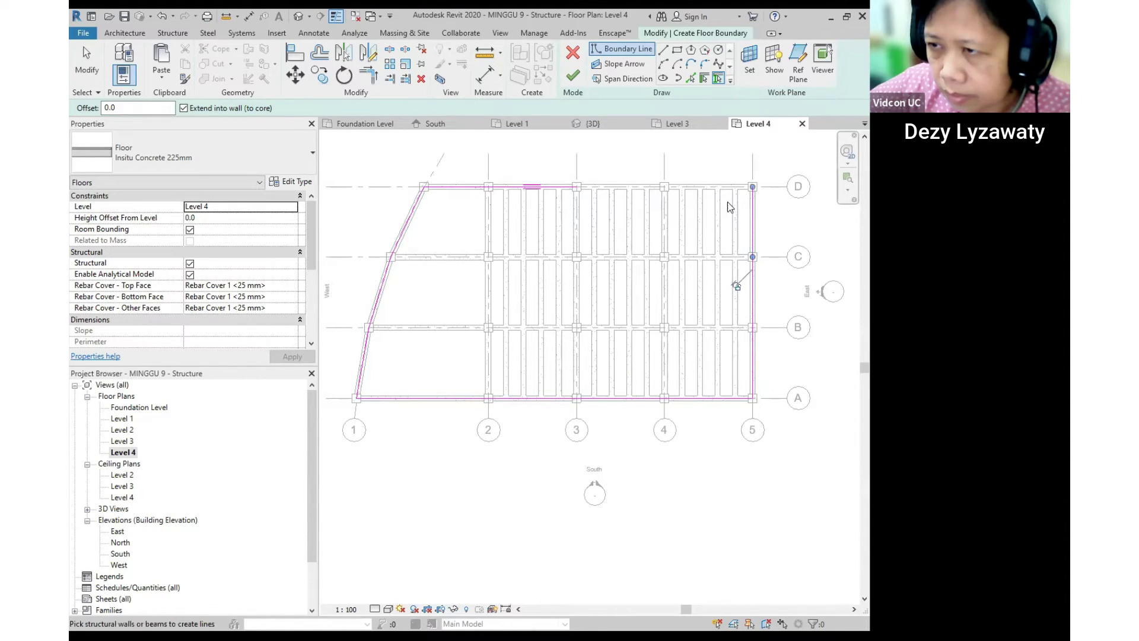
Complete the Level 4 floor boundary along grid D between grids 3 and 5, finish the floor without a span direction symbol, and view it in 3D.
{"action": "left_click", "coordinate": [722, 190]}
{"action": "left_click", "coordinate": [624, 191]}
{"action": "left_click", "coordinate": [573, 76]}
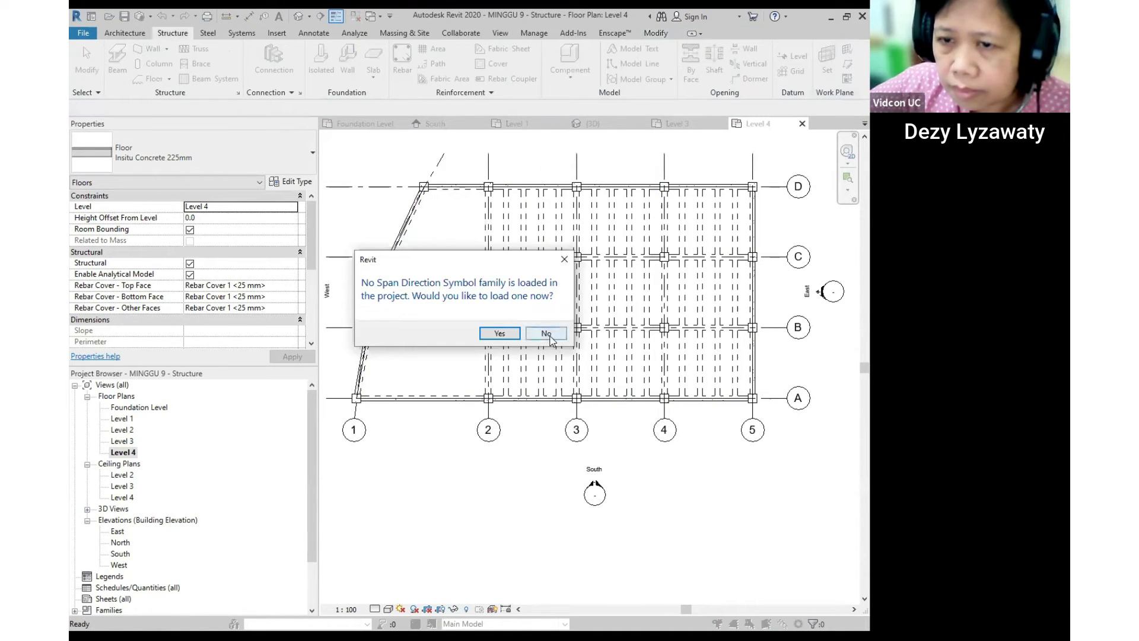
{"action": "left_click", "coordinate": [546, 333]}
{"action": "left_click", "coordinate": [298, 16]}
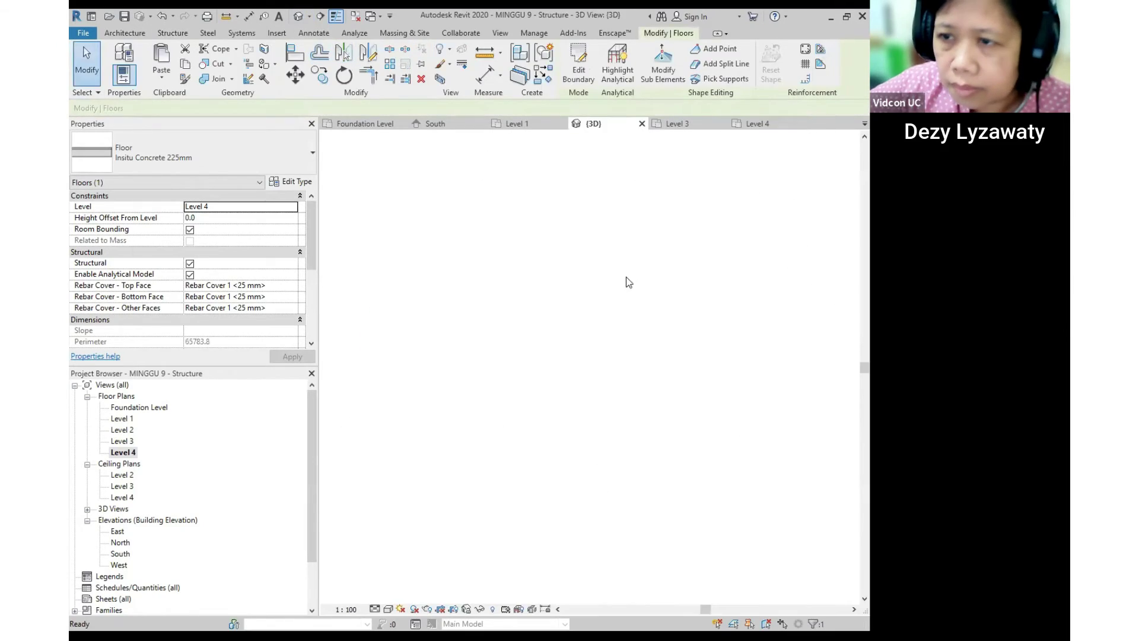
{"action": "middle_click_drag", "start_coordinate": [534, 356], "coordinate": [746, 394], "text": "shift"}
{"action": "scroll", "coordinate": [651, 407], "scroll_direction": "up", "scroll_amount": 3}
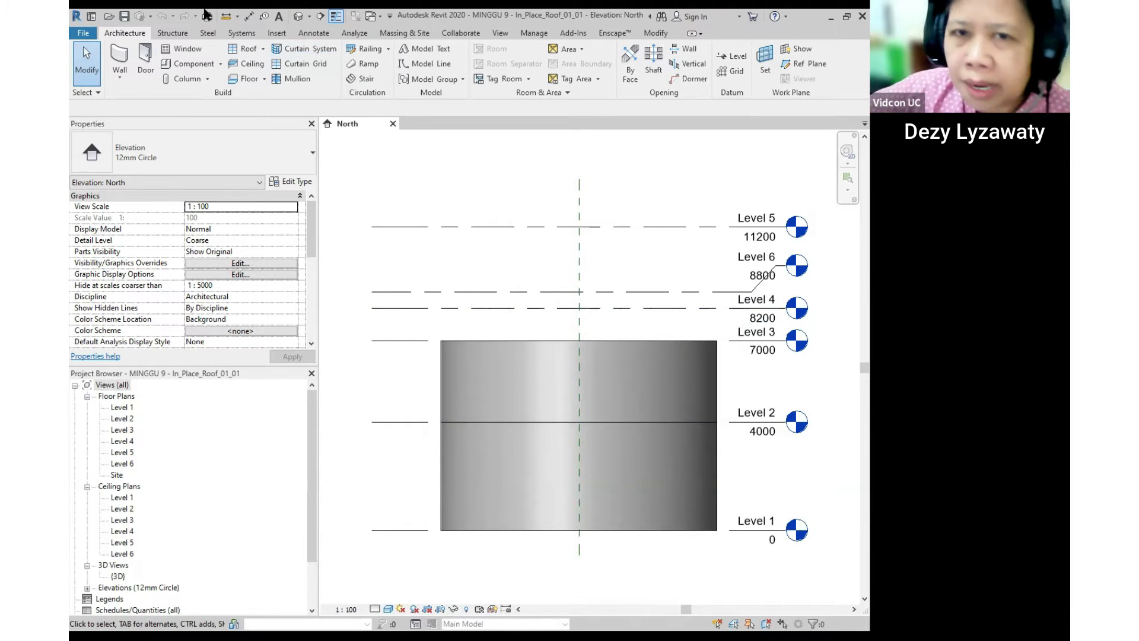
{"action": "left_click", "coordinate": [263, 49]}
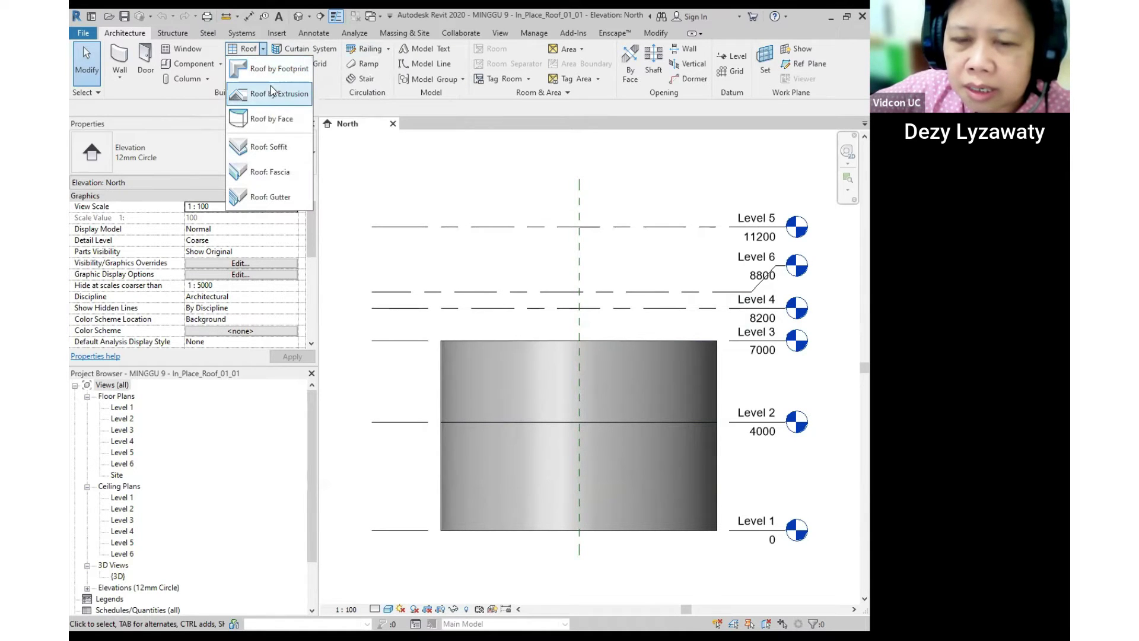
{"action": "left_click", "coordinate": [496, 199]}
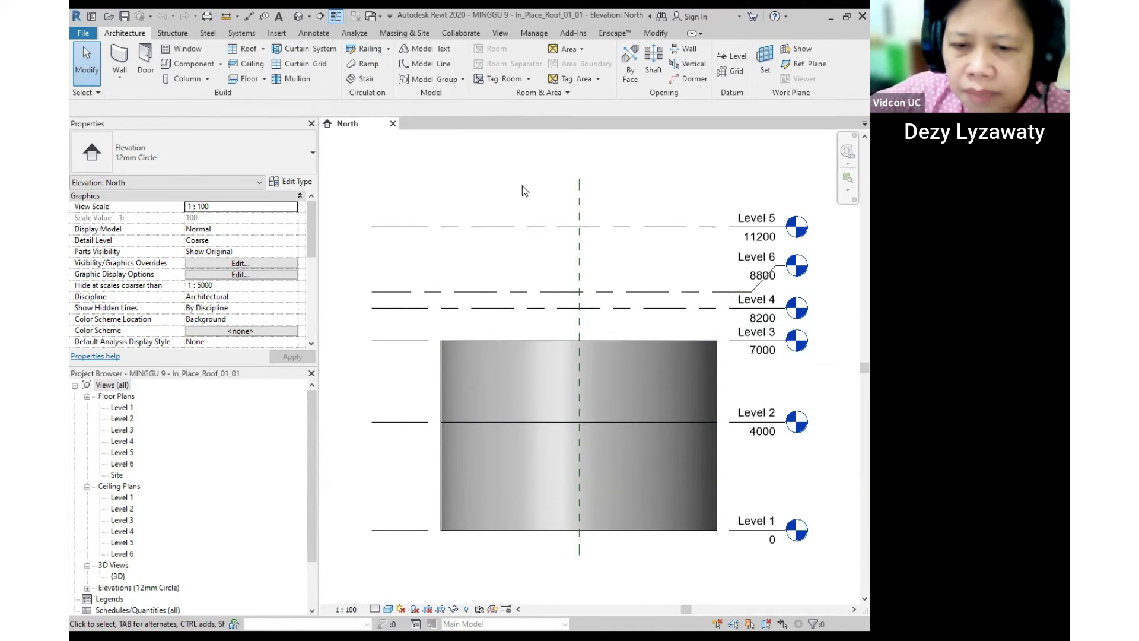
Open the default 3D view and inspect the circular building from above.
{"action": "left_click", "coordinate": [298, 16]}
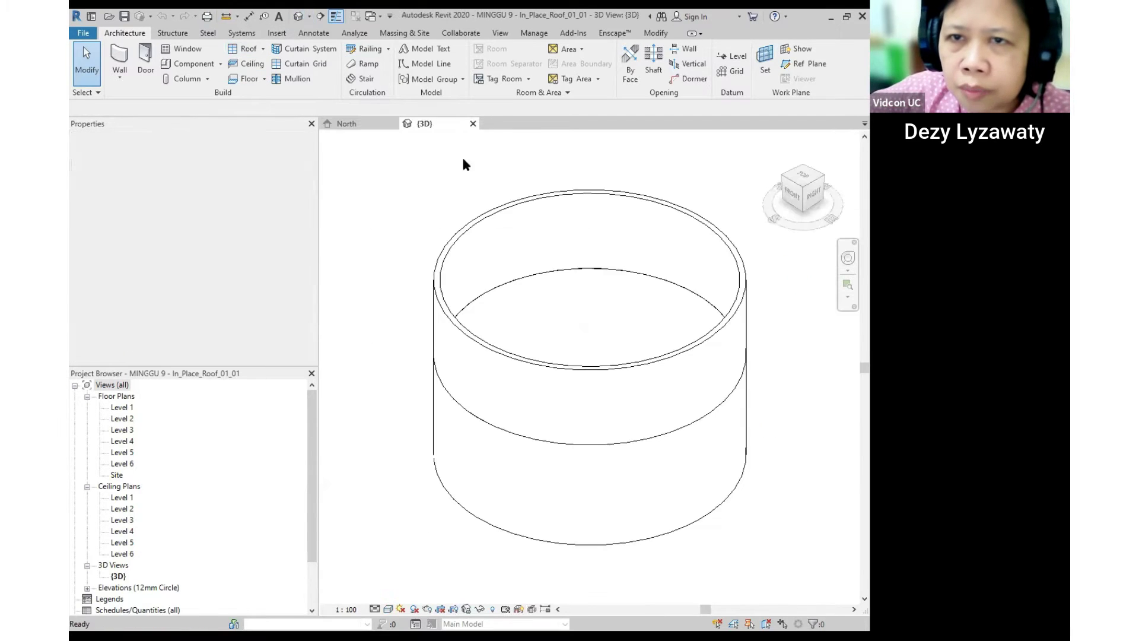
{"action": "middle_click_drag", "start_coordinate": [595, 349], "coordinate": [674, 465], "text": "shift"}
{"action": "scroll", "coordinate": [635, 428], "scroll_direction": "up", "scroll_amount": 2}
{"action": "middle_click_drag", "start_coordinate": [522, 423], "coordinate": [498, 401]}
{"action": "scroll", "coordinate": [483, 409], "scroll_direction": "down", "scroll_amount": 2}
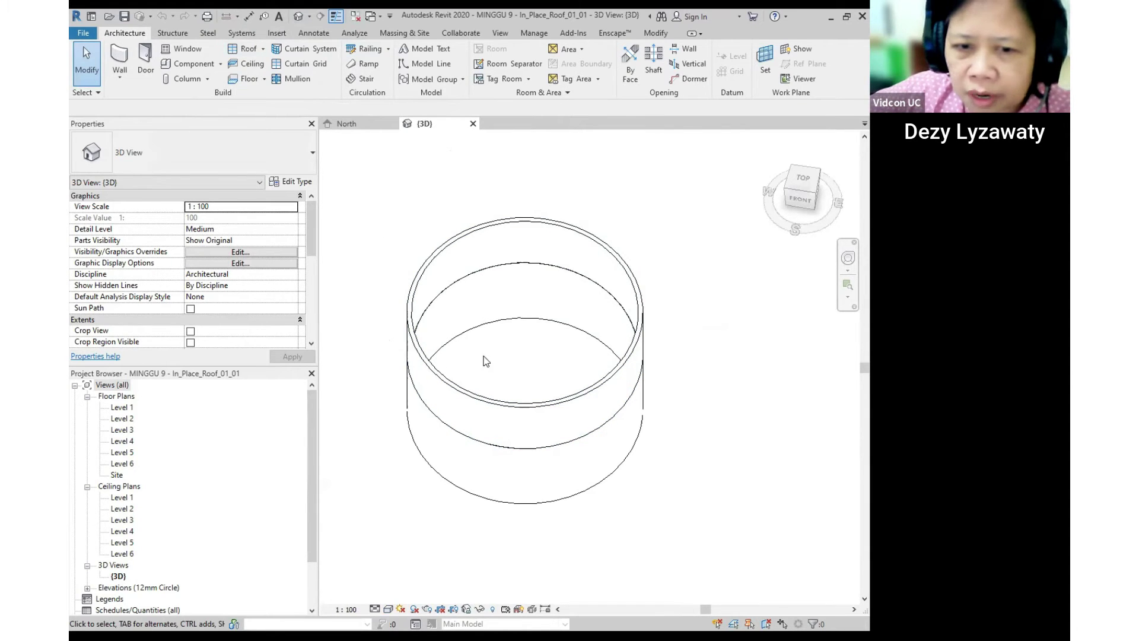
Open the Level 1 floor plan and examine the reference planes crossing the circular wall.
{"action": "double_click", "coordinate": [123, 407]}
{"action": "scroll", "coordinate": [640, 308], "scroll_direction": "down", "scroll_amount": 1}
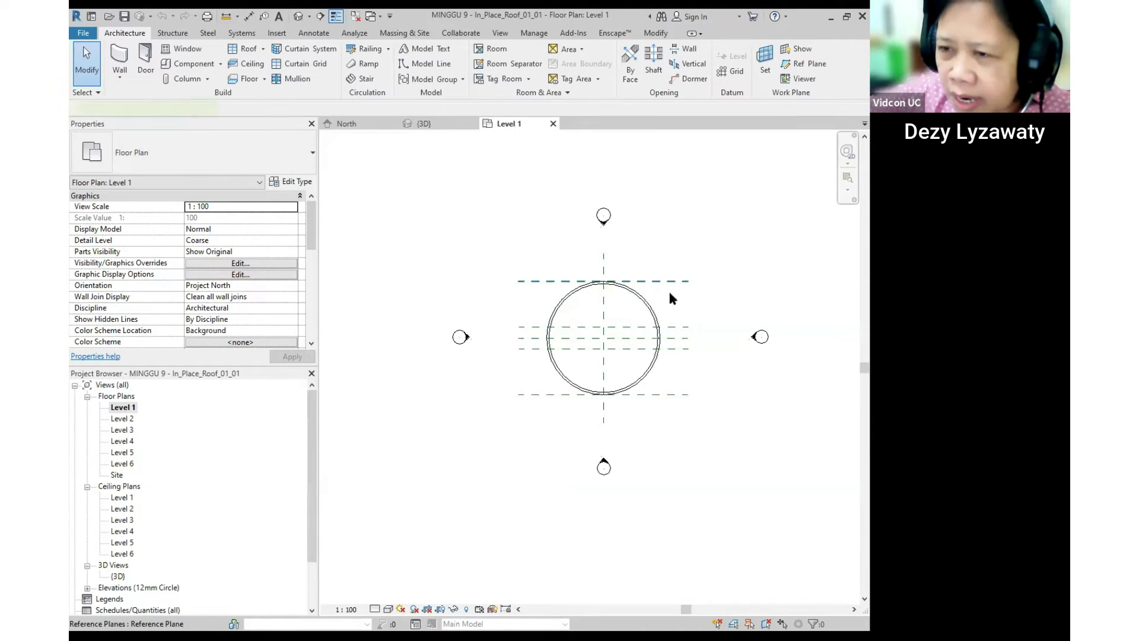
{"action": "left_click", "coordinate": [675, 327]}
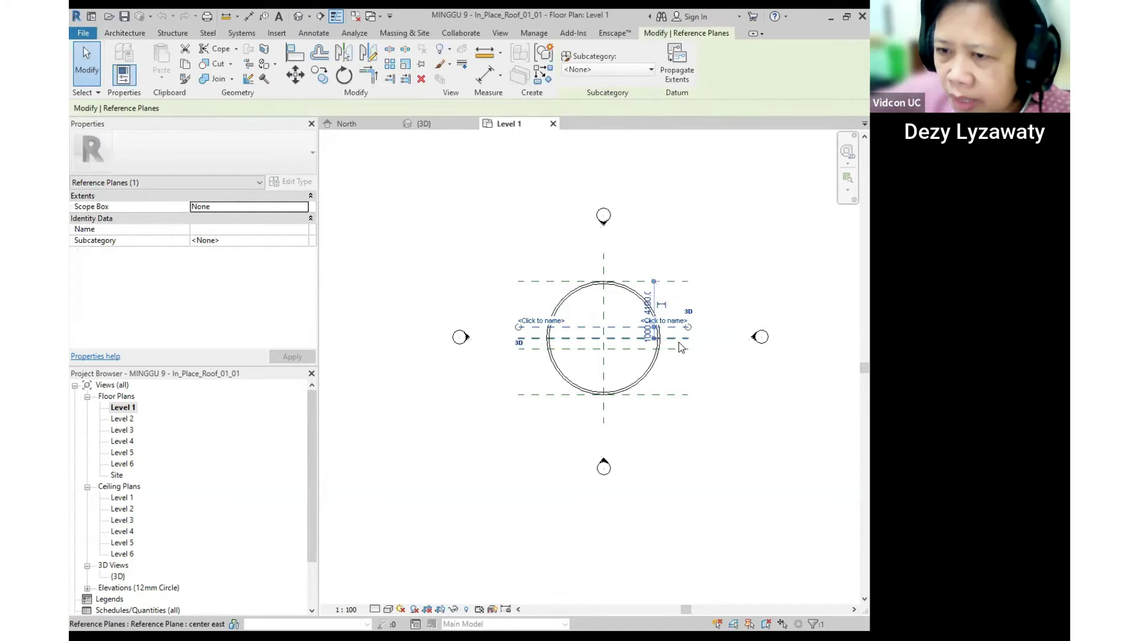
{"action": "left_click", "coordinate": [679, 341]}
{"action": "left_click", "coordinate": [671, 405]}
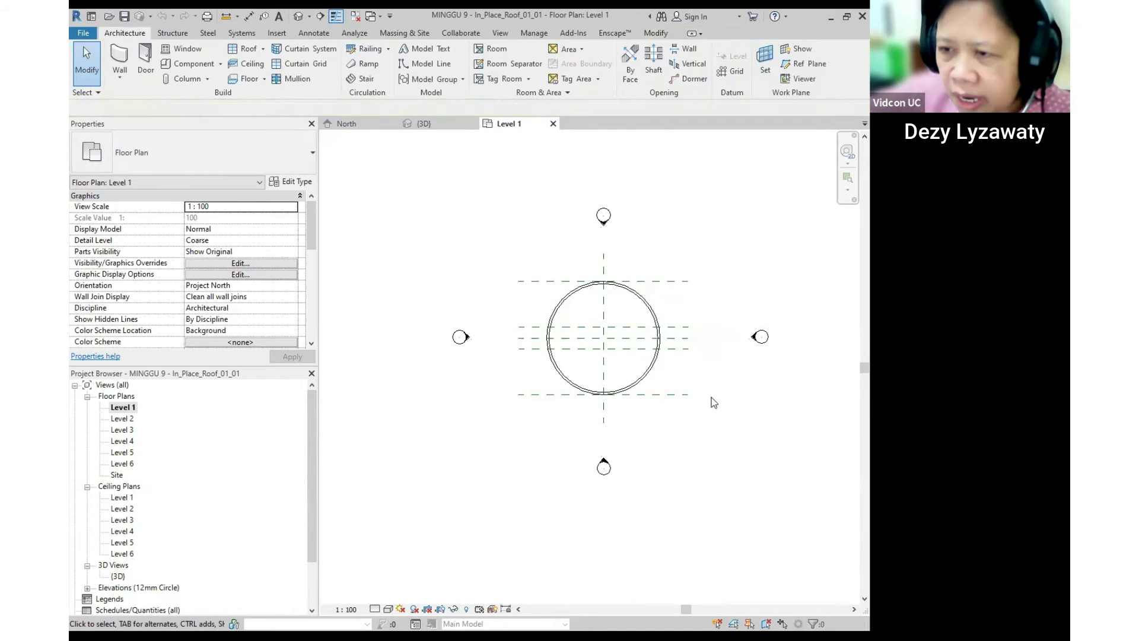
{"action": "middle_click_drag", "start_coordinate": [627, 373], "coordinate": [580, 390]}
{"action": "scroll", "coordinate": [580, 390], "scroll_direction": "down", "scroll_amount": 1}
{"action": "scroll", "coordinate": [581, 389], "scroll_direction": "up", "scroll_amount": 3}
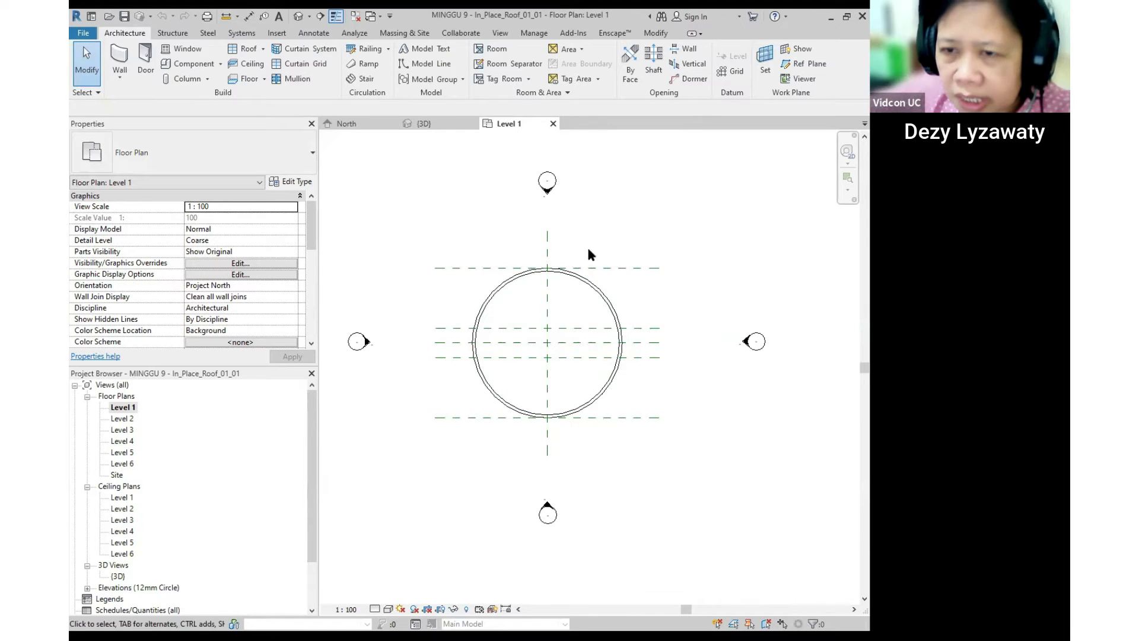
{"action": "left_click_drag", "start_coordinate": [314, 407], "coordinate": [315, 422]}
{"action": "scroll", "coordinate": [415, 383], "scroll_direction": "down", "scroll_amount": 2}
{"action": "scroll", "coordinate": [513, 330], "scroll_direction": "up", "scroll_amount": 1}
{"action": "scroll", "coordinate": [514, 330], "scroll_direction": "up", "scroll_amount": 2}
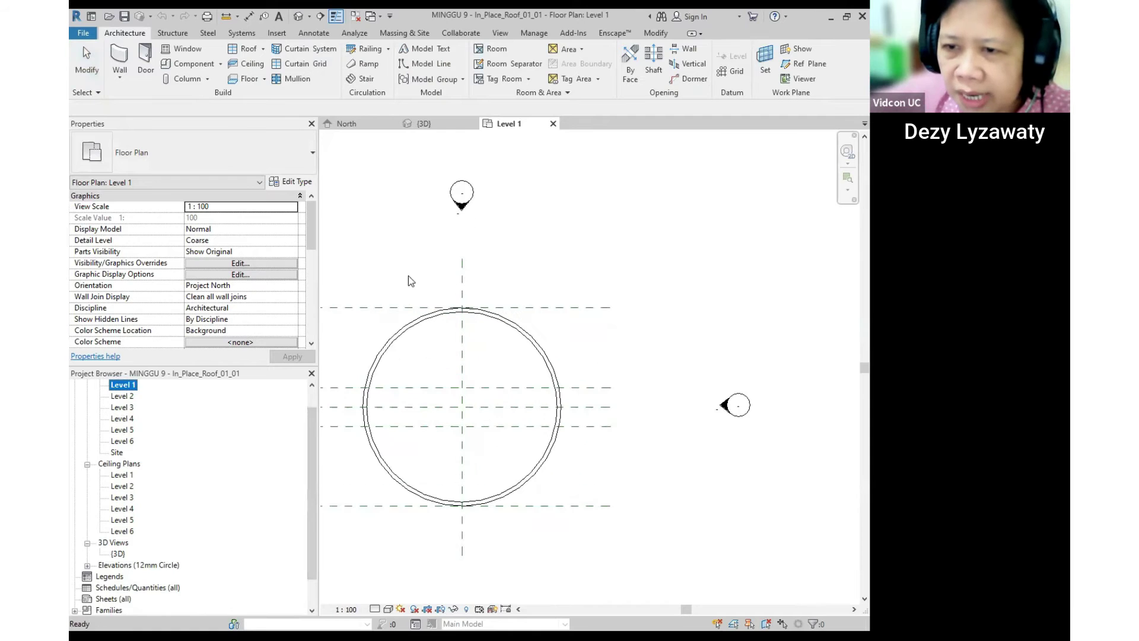
{"action": "left_click", "coordinate": [610, 275]}
{"action": "scroll", "coordinate": [610, 276], "scroll_direction": "down", "scroll_amount": 2}
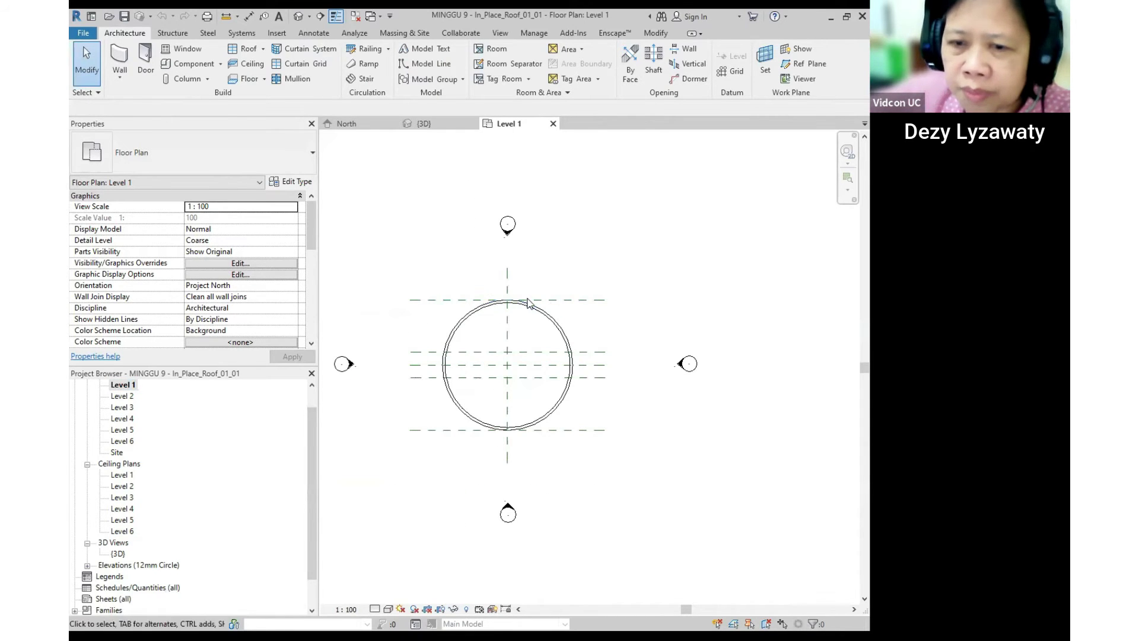
{"action": "scroll", "coordinate": [555, 322], "scroll_direction": "up", "scroll_amount": 1}
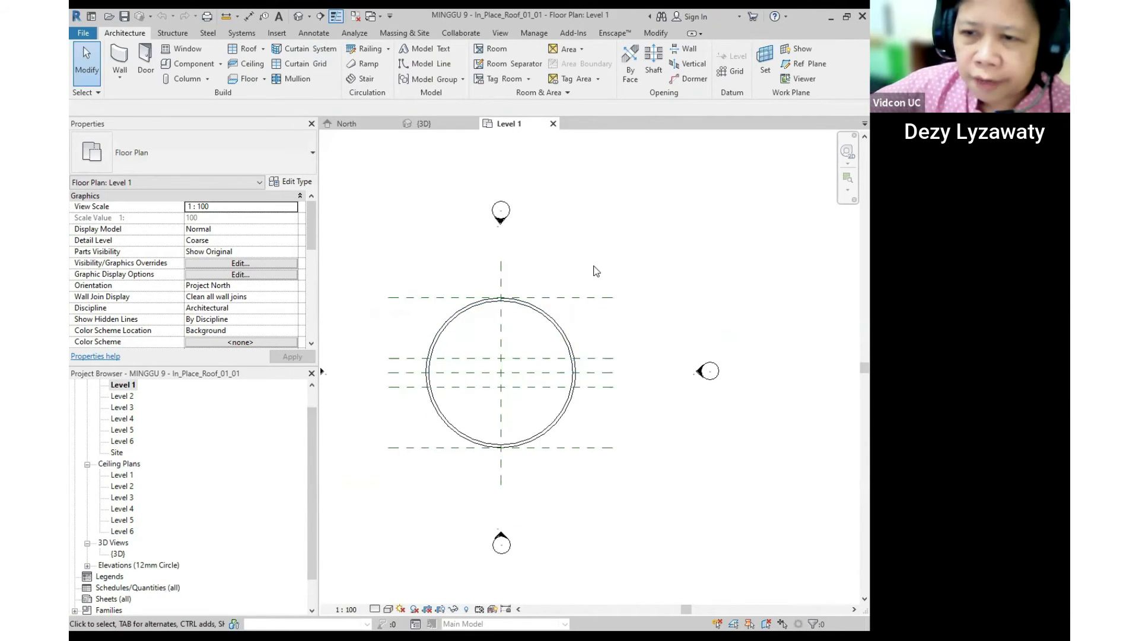
{"action": "scroll", "coordinate": [697, 371], "scroll_direction": "down", "scroll_amount": 1}
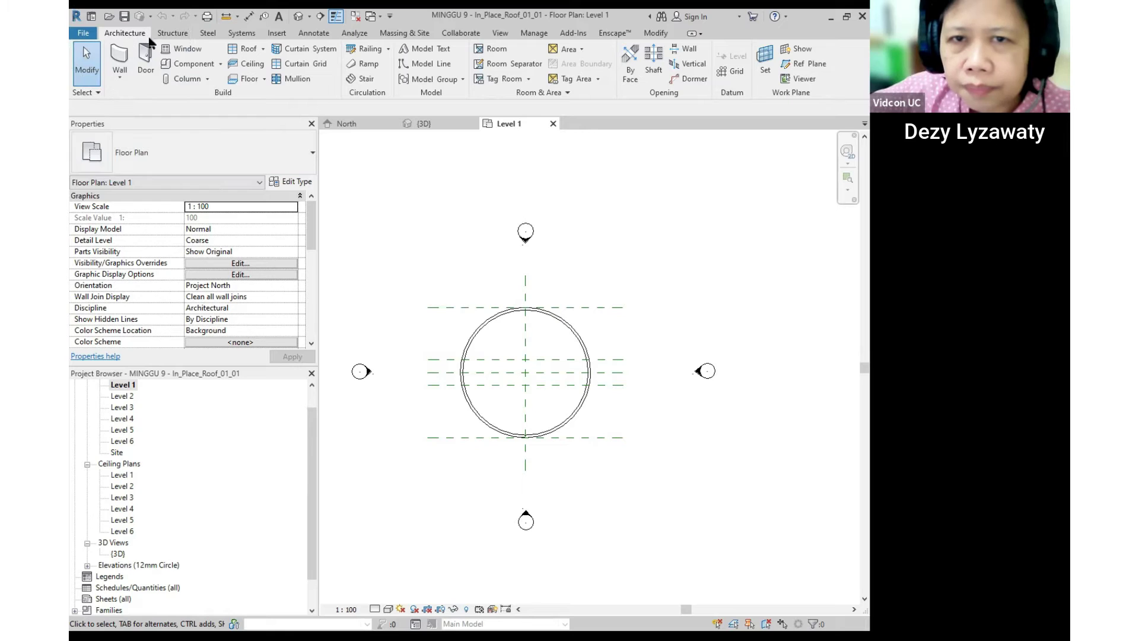
Start an in-place model in the Roofs family category and accept the name Roofs 1.
{"action": "left_click", "coordinate": [220, 64]}
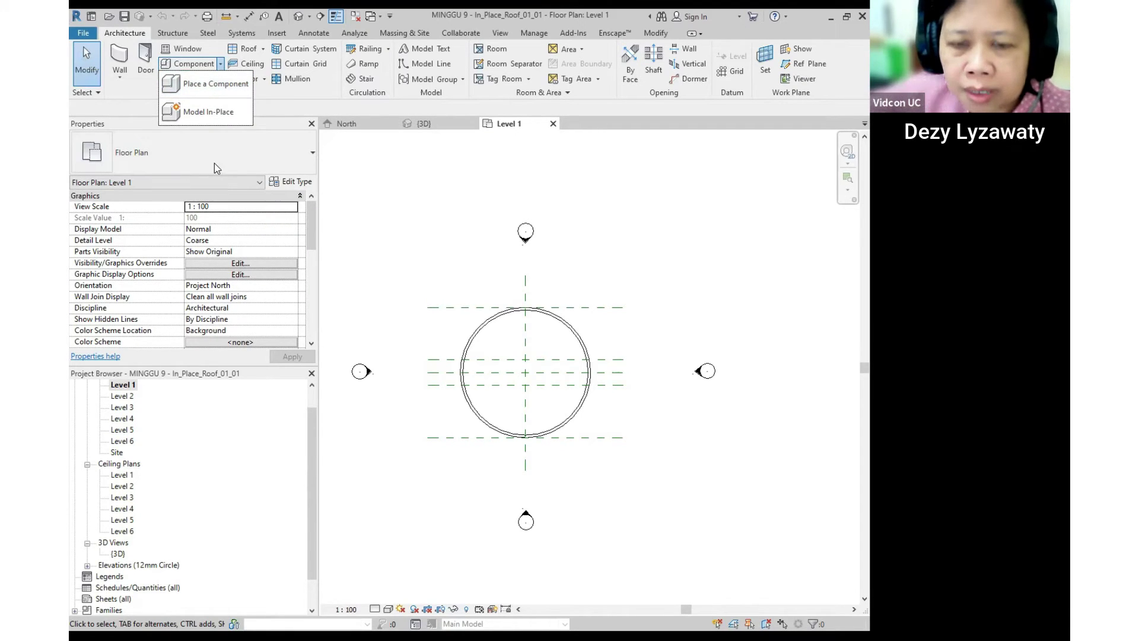
{"action": "left_click", "coordinate": [215, 113]}
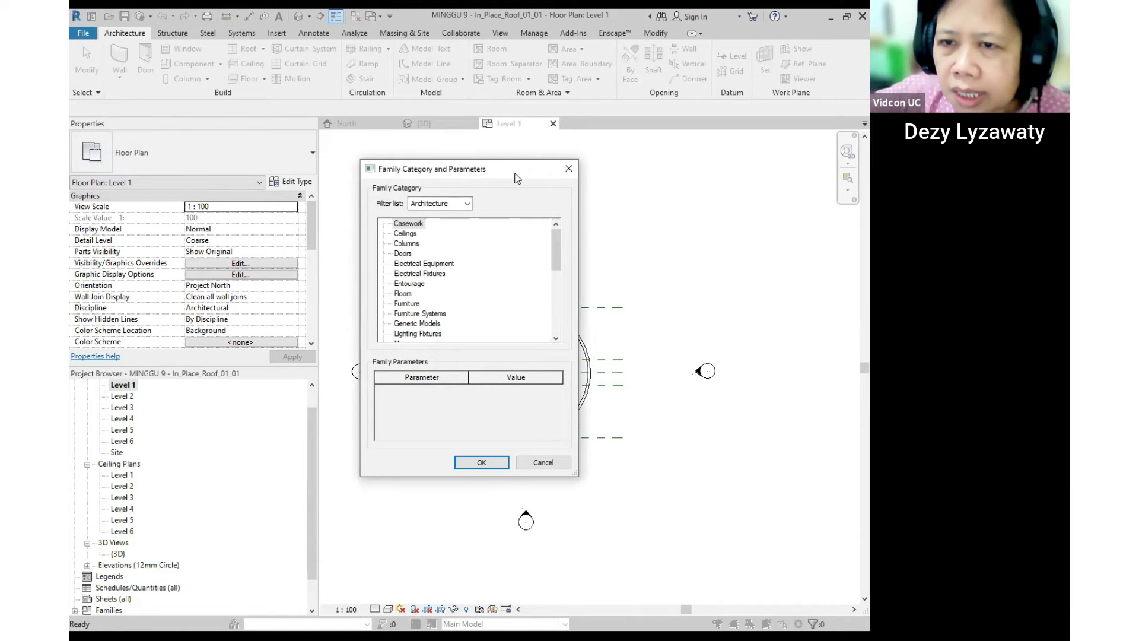
{"action": "left_click_drag", "start_coordinate": [408, 169], "coordinate": [431, 161]}
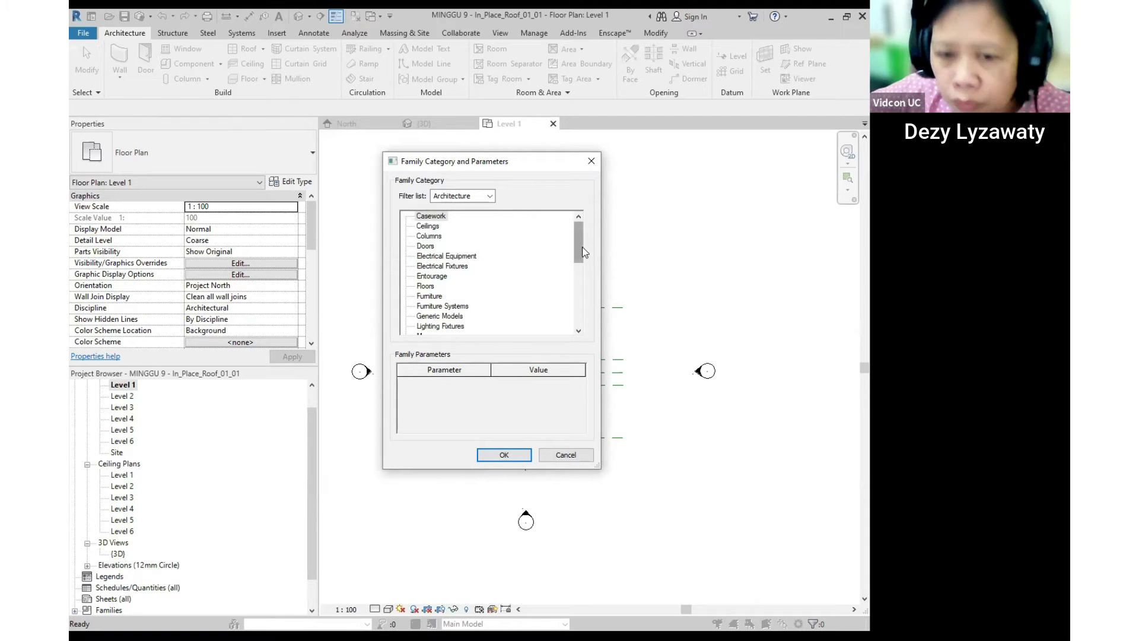
{"action": "left_click_drag", "start_coordinate": [578, 249], "coordinate": [583, 323]}
{"action": "scroll", "coordinate": [442, 278], "scroll_direction": "up", "scroll_amount": 1}
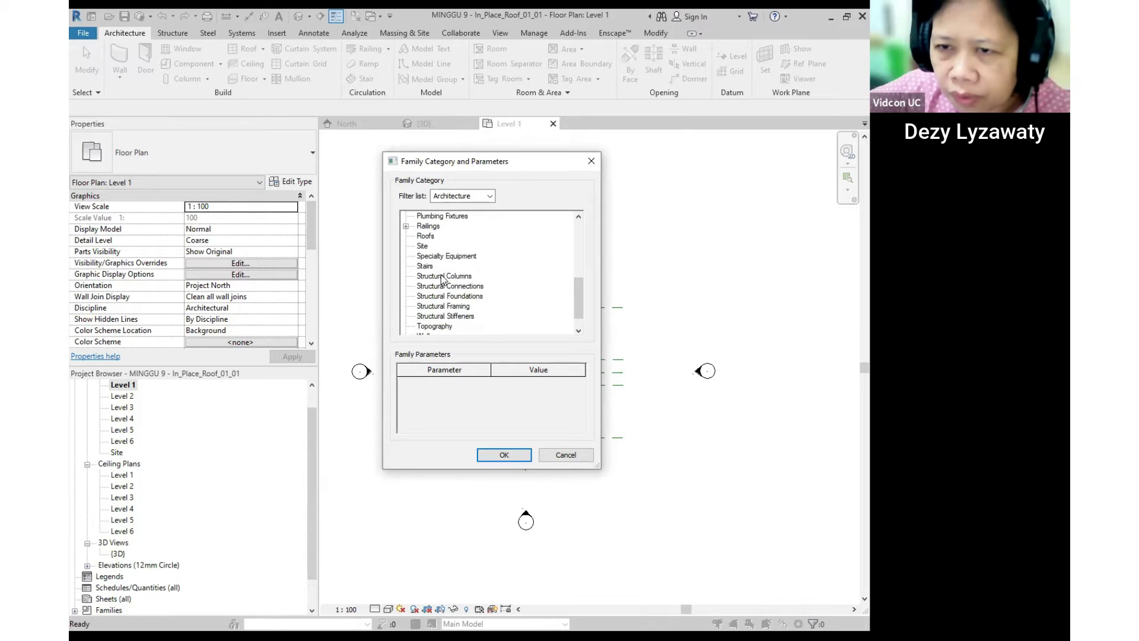
{"action": "left_click", "coordinate": [427, 246]}
{"action": "key", "text": "ctrl"}
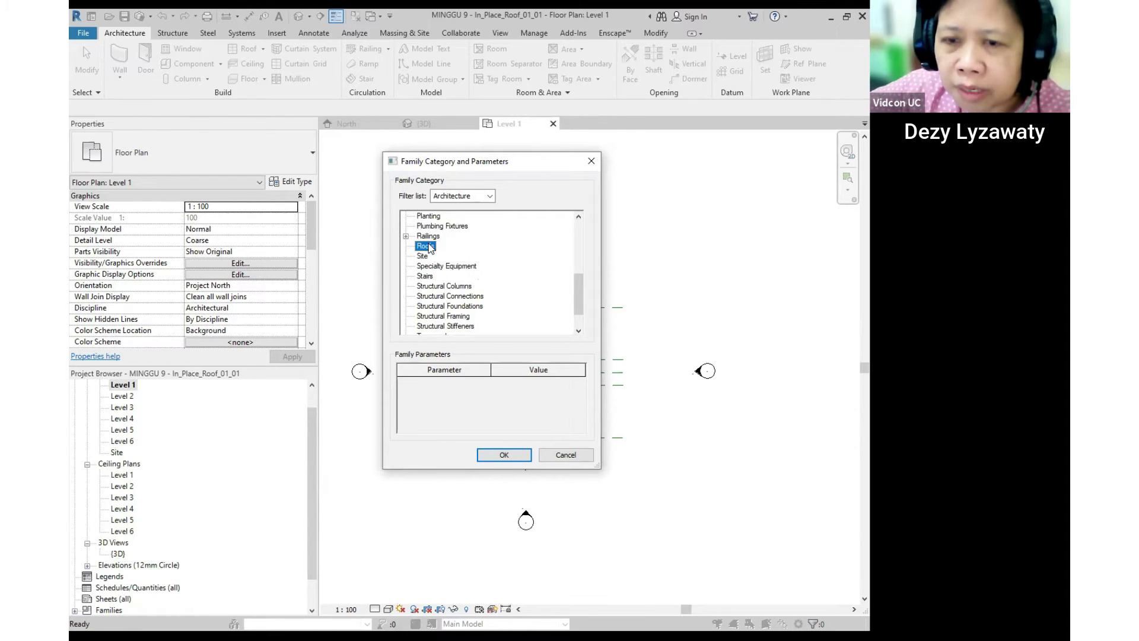
{"action": "key", "text": "ctrl"}
{"action": "key", "text": "ctrl"}
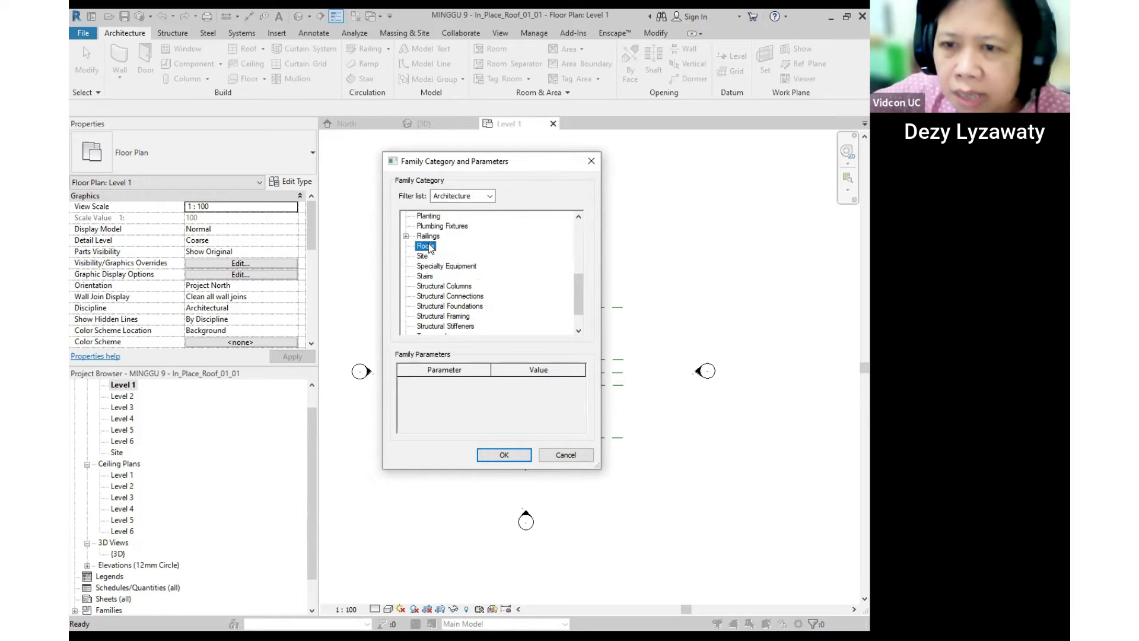
{"action": "key", "text": "ctrl"}
{"action": "key", "text": "ctrl"}
{"action": "key", "text": "ctrl"}
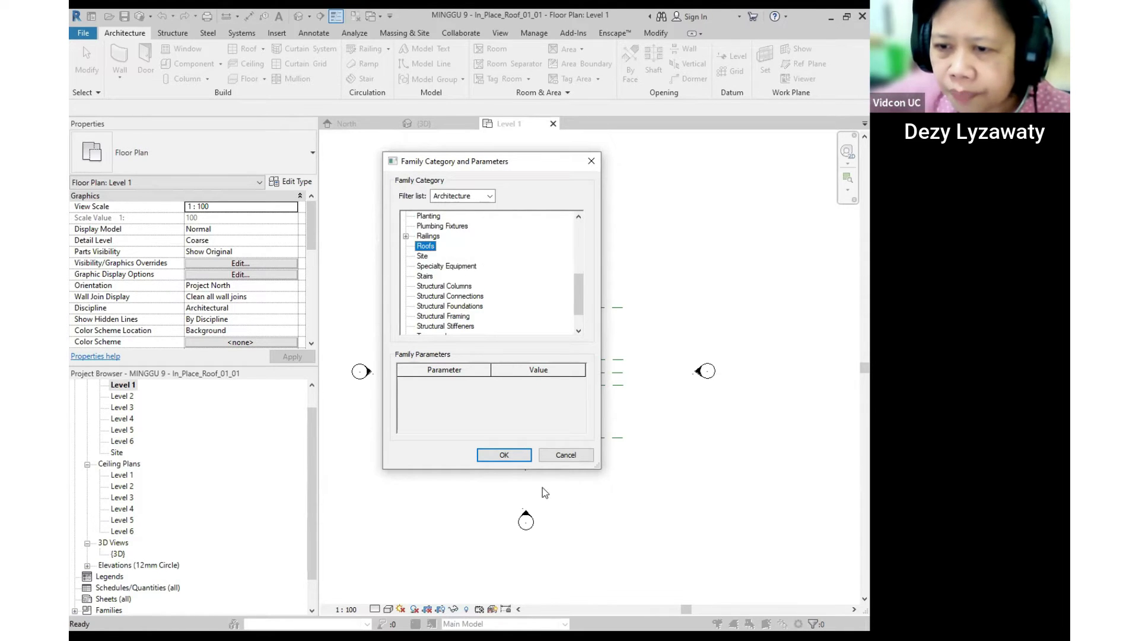
{"action": "left_click", "coordinate": [512, 458]}
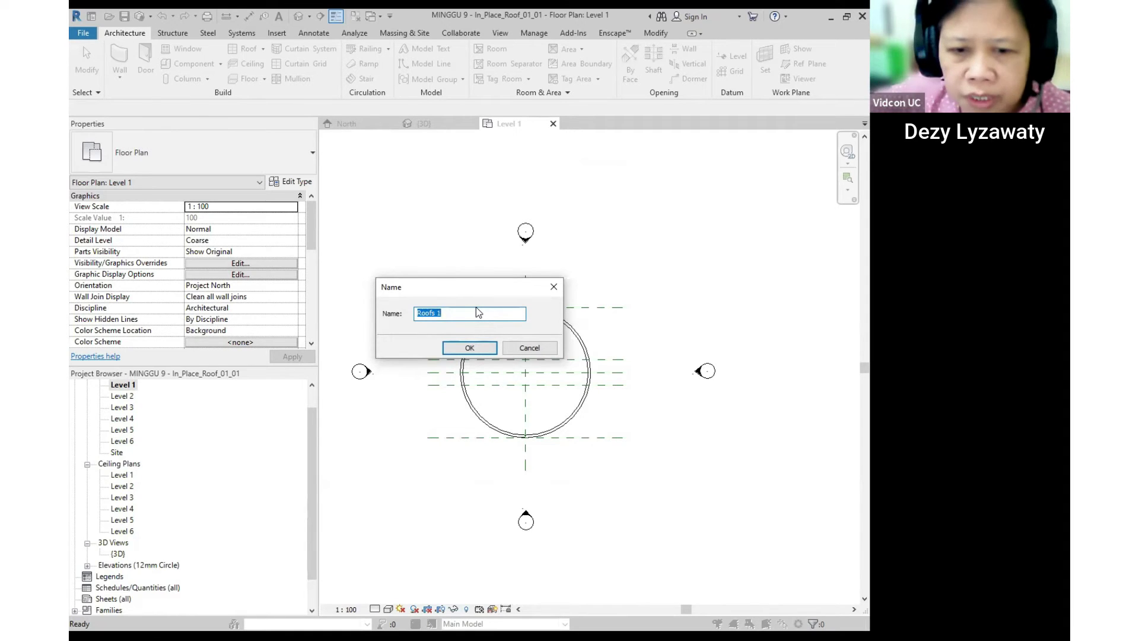
{"action": "left_click", "coordinate": [470, 349]}
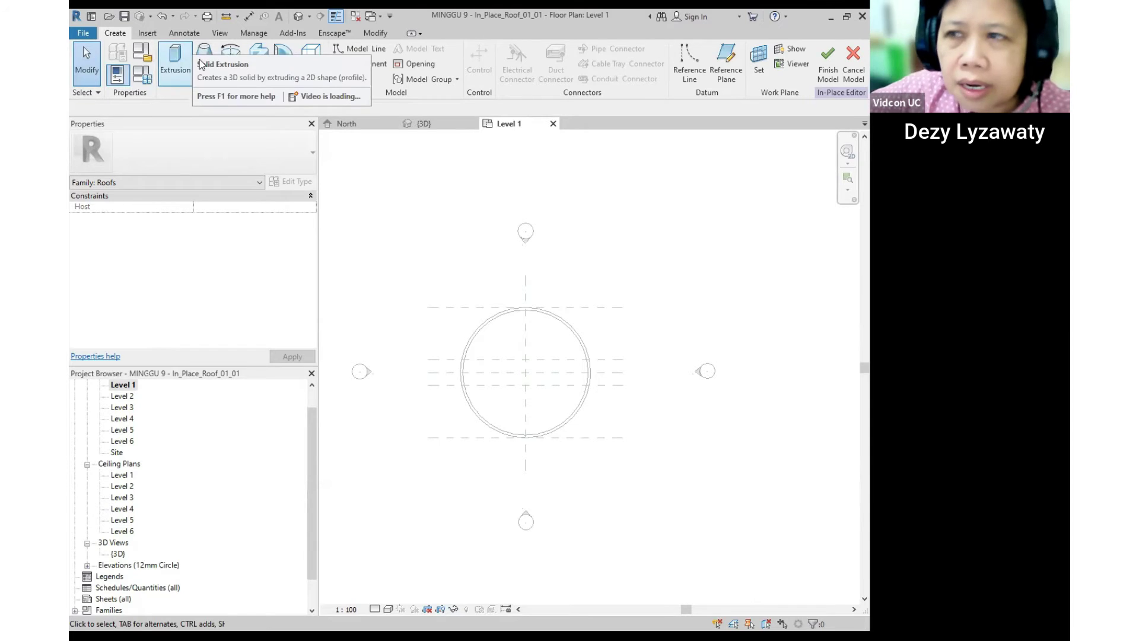
Set the work plane by picking the vertical Center_North reference plane, and open the West elevation for sketching.
{"action": "left_click", "coordinate": [759, 58]}
{"action": "left_click", "coordinate": [500, 341]}
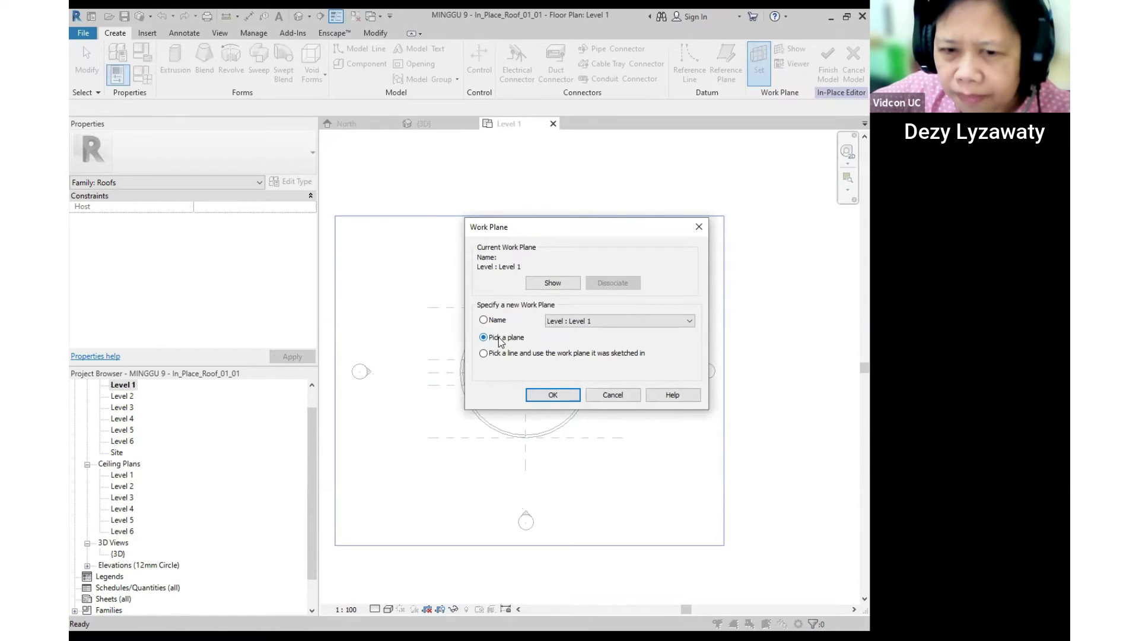
{"action": "left_click", "coordinate": [571, 396]}
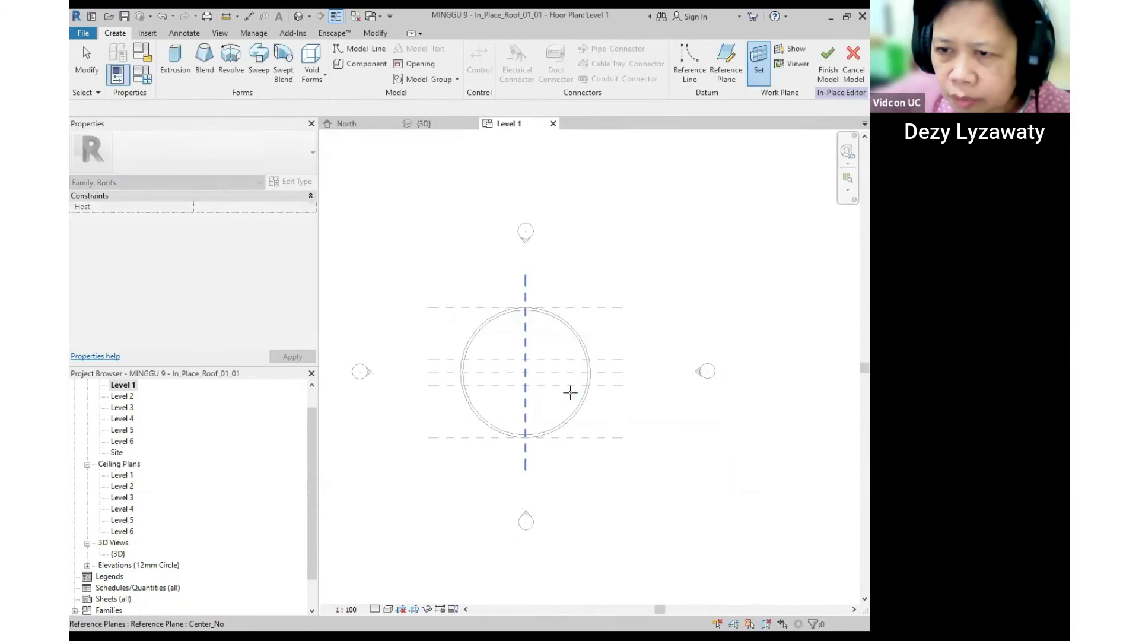
{"action": "left_click", "coordinate": [525, 348]}
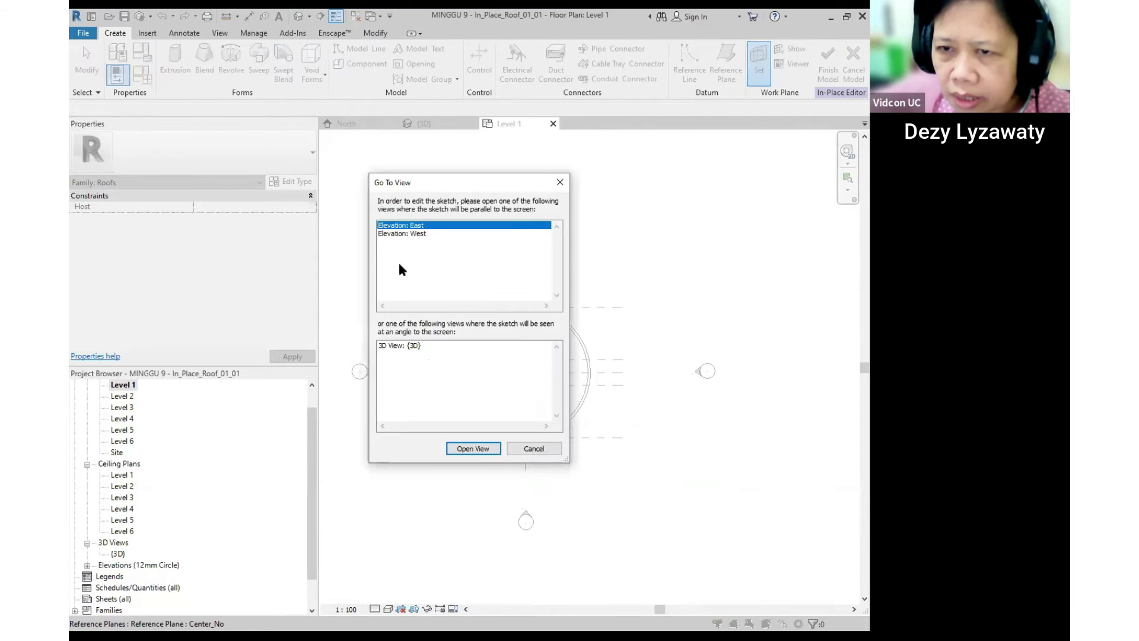
{"action": "left_click", "coordinate": [414, 233]}
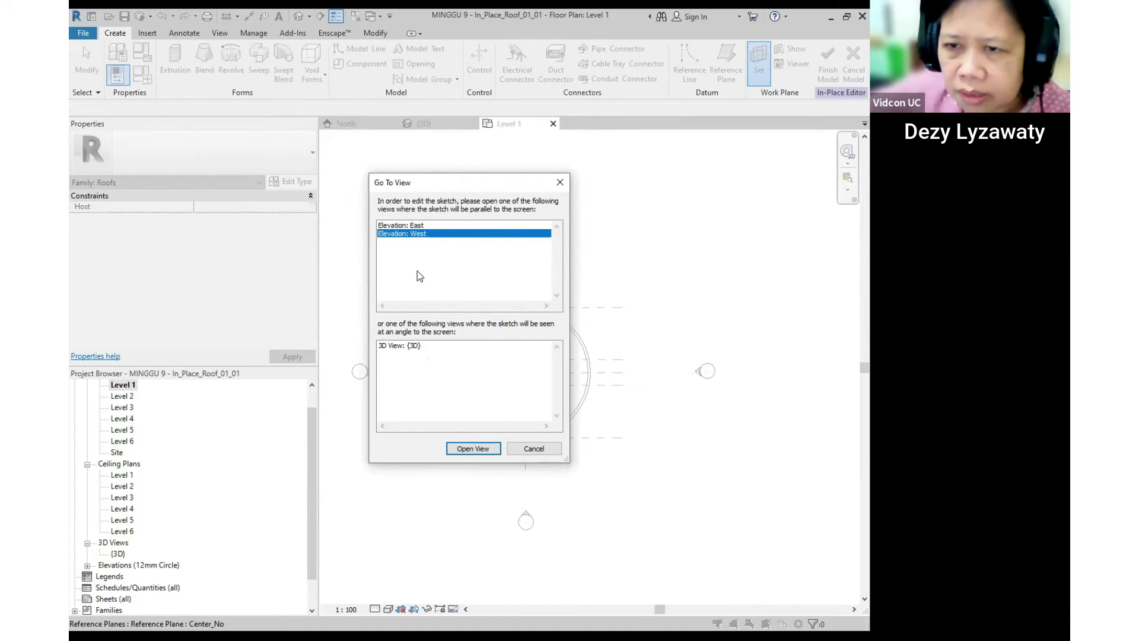
{"action": "key", "text": "Up"}
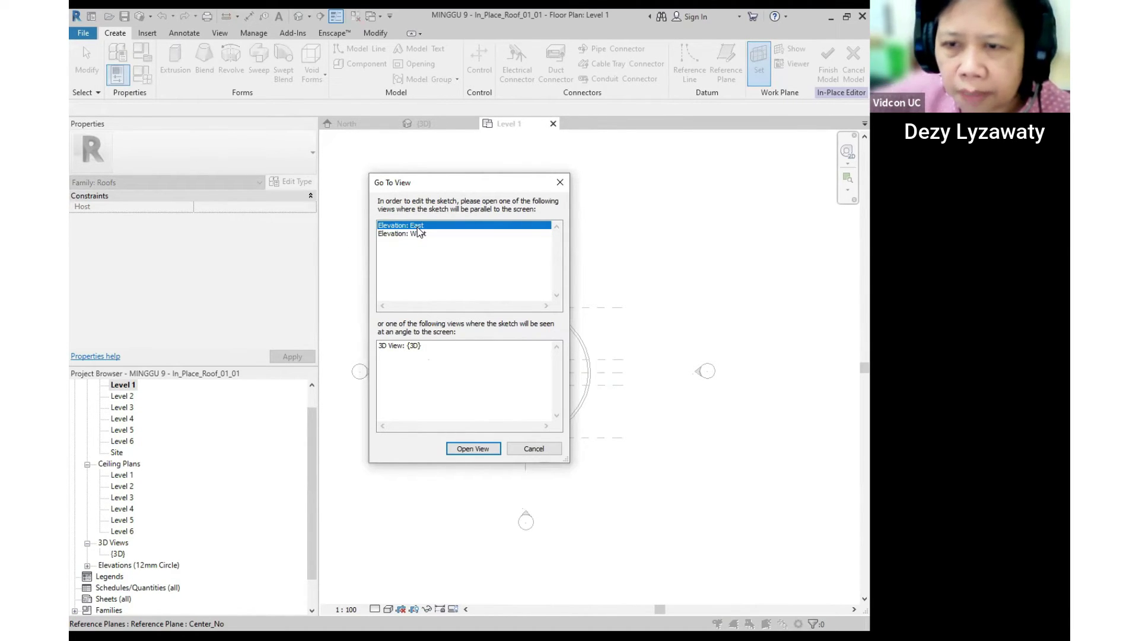
{"action": "left_click", "coordinate": [418, 232]}
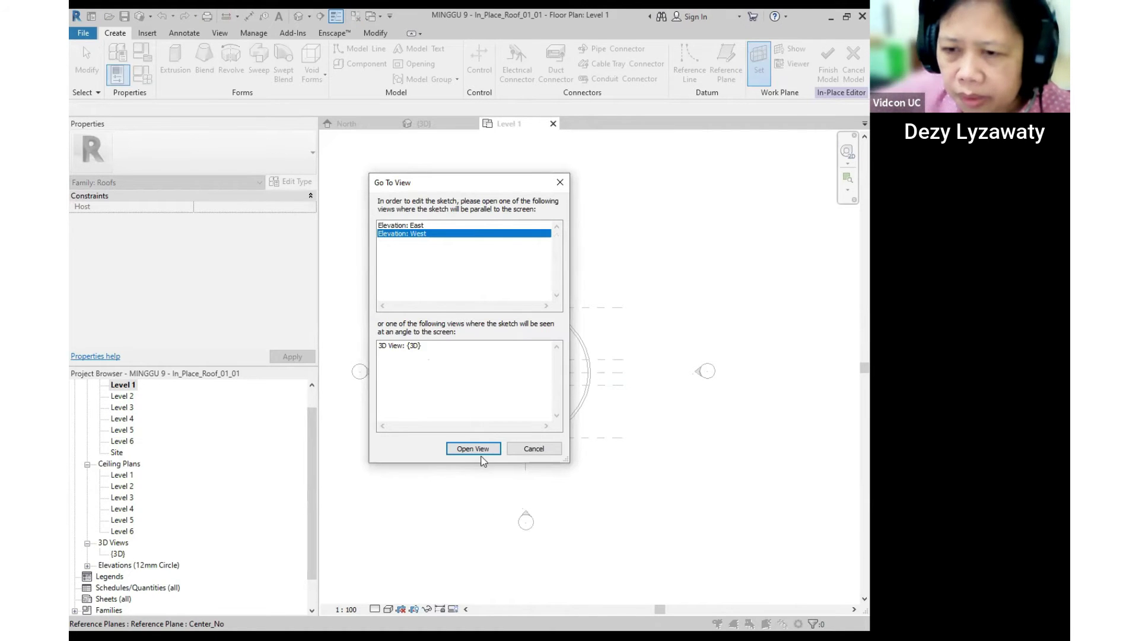
{"action": "key", "text": "ctrl"}
{"action": "key", "text": "ctrl"}
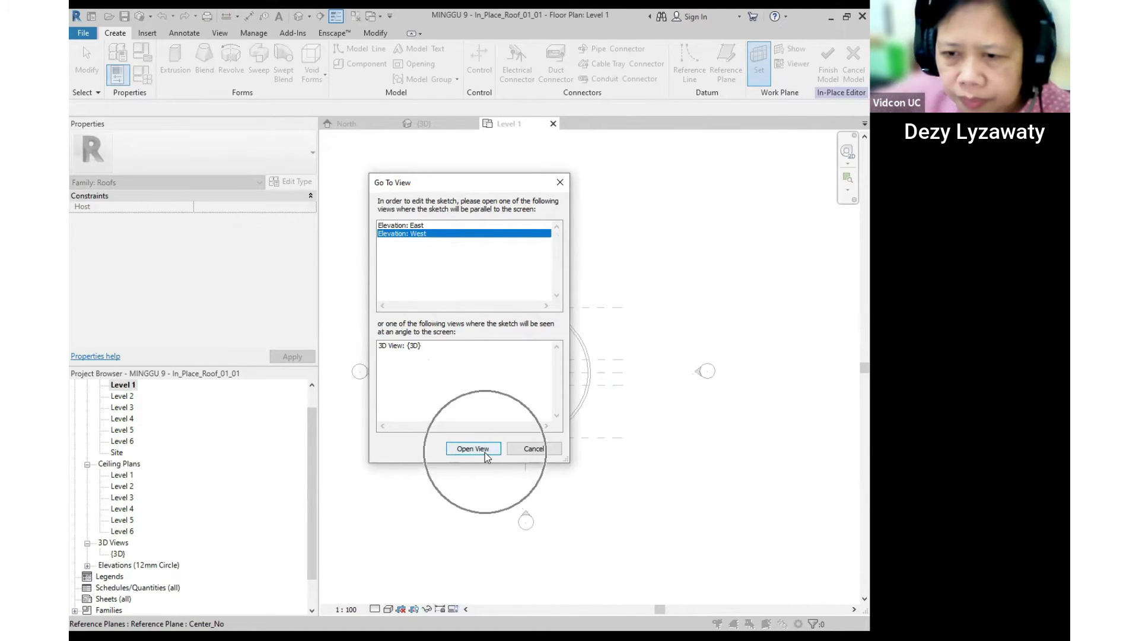
{"action": "left_click", "coordinate": [491, 449]}
Start a Revolve and sketch the lower profile boundary at the wall's top endpoint: about 600 mm down, outward, and back up to Level 3.
{"action": "scroll", "coordinate": [465, 333], "scroll_direction": "down", "scroll_amount": 2}
{"action": "middle_click_drag", "start_coordinate": [608, 346], "coordinate": [594, 369]}
{"action": "scroll", "coordinate": [611, 340], "scroll_direction": "up", "scroll_amount": 1}
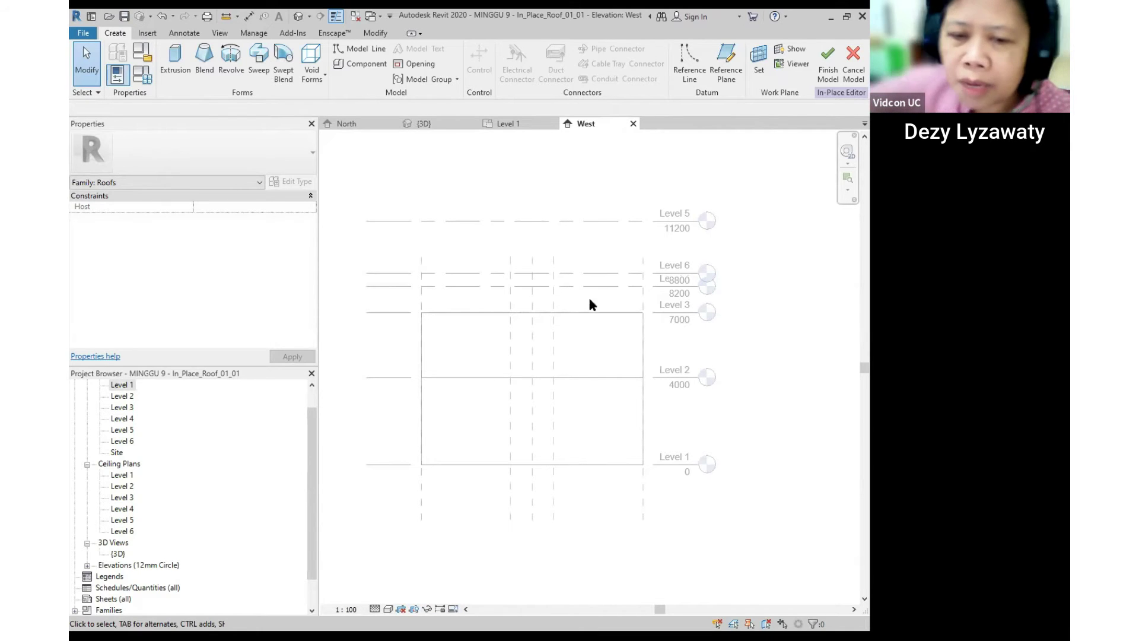
{"action": "middle_click_drag", "start_coordinate": [665, 320], "coordinate": [592, 305]}
{"action": "scroll", "coordinate": [624, 304], "scroll_direction": "down", "scroll_amount": 2}
{"action": "scroll", "coordinate": [592, 303], "scroll_direction": "up", "scroll_amount": 1}
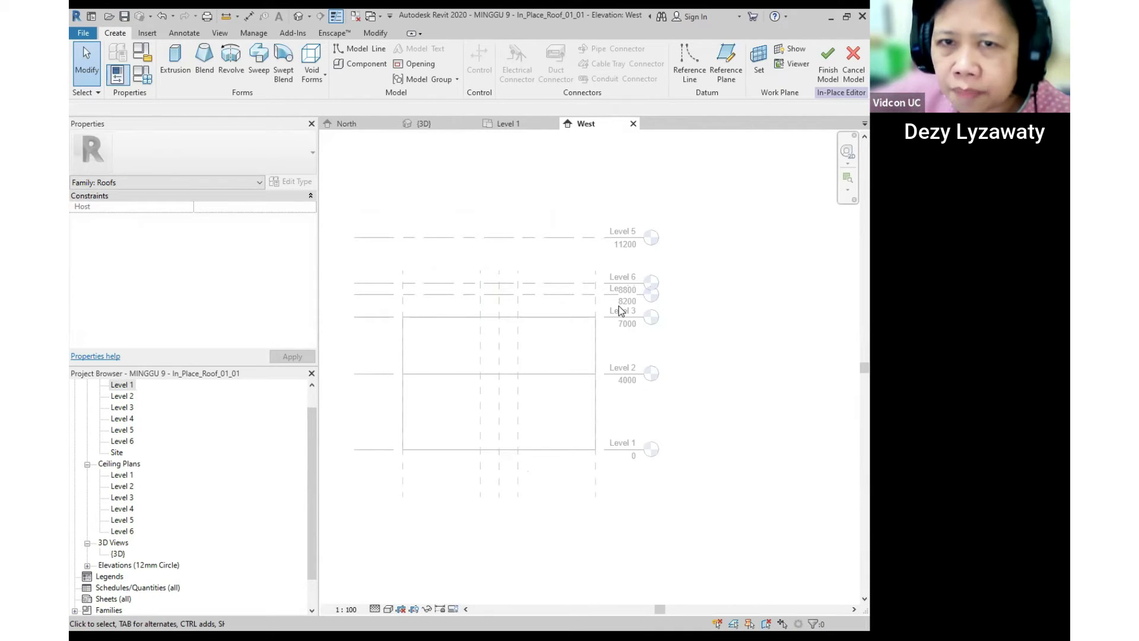
{"action": "left_click", "coordinate": [232, 70]}
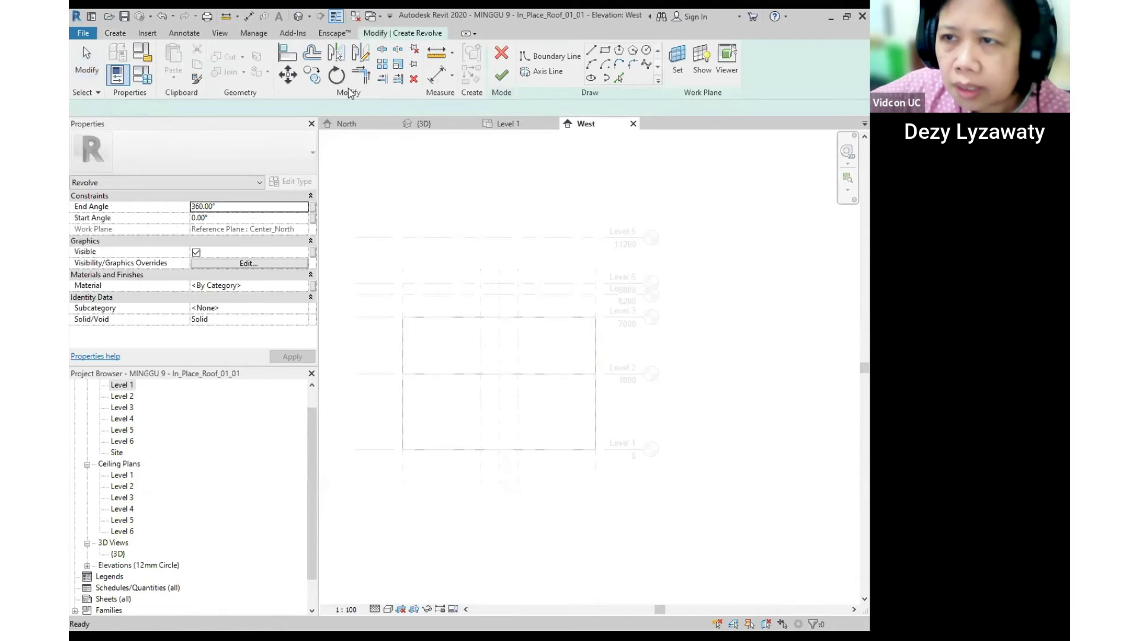
{"action": "left_click", "coordinate": [550, 56]}
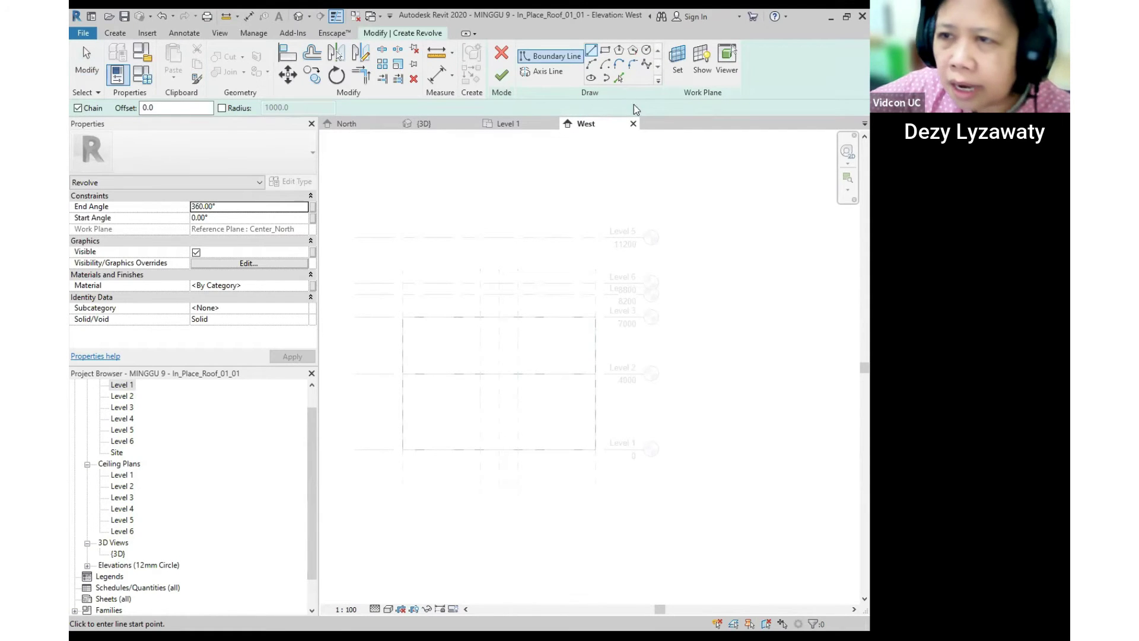
{"action": "scroll", "coordinate": [664, 325], "scroll_direction": "up", "scroll_amount": 4}
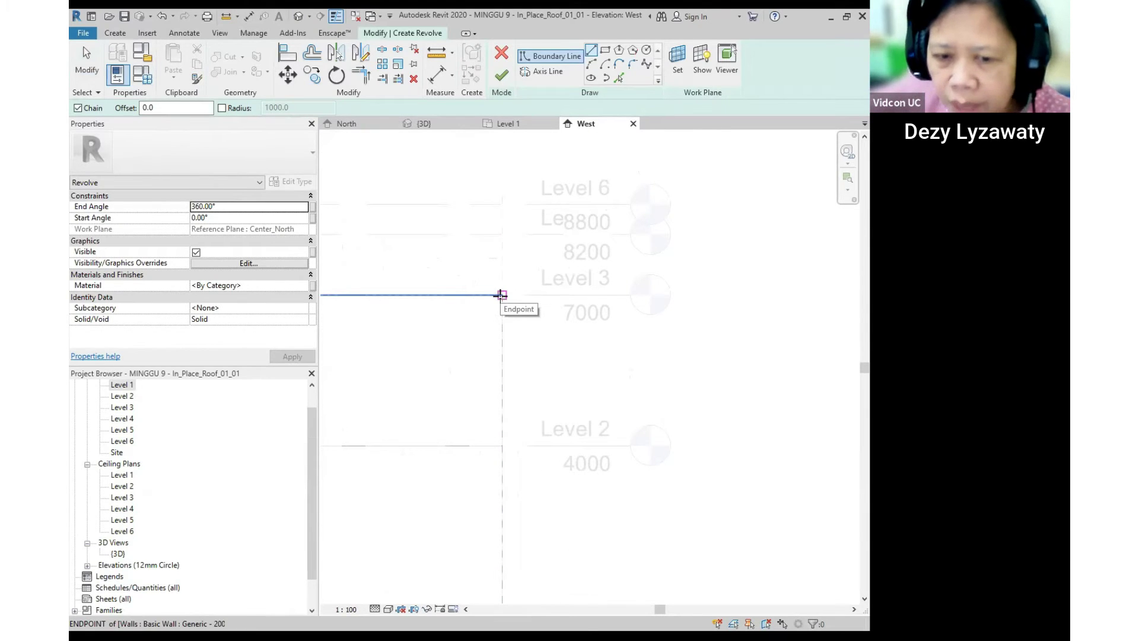
{"action": "left_click", "coordinate": [502, 295]}
{"action": "left_click", "coordinate": [502, 324]}
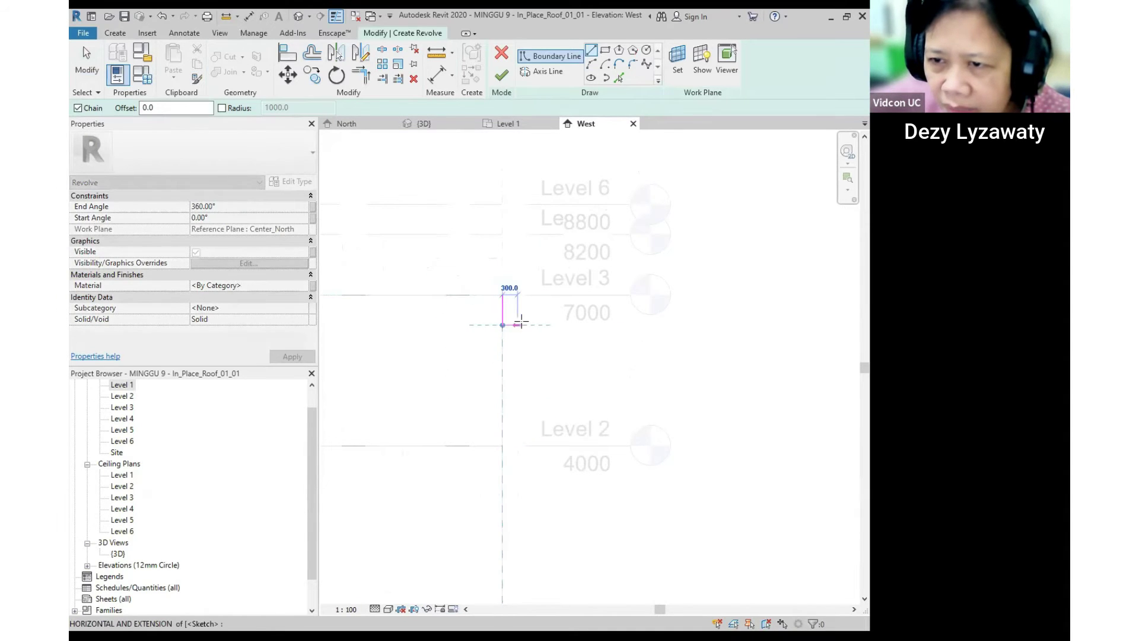
{"action": "left_click", "coordinate": [537, 325]}
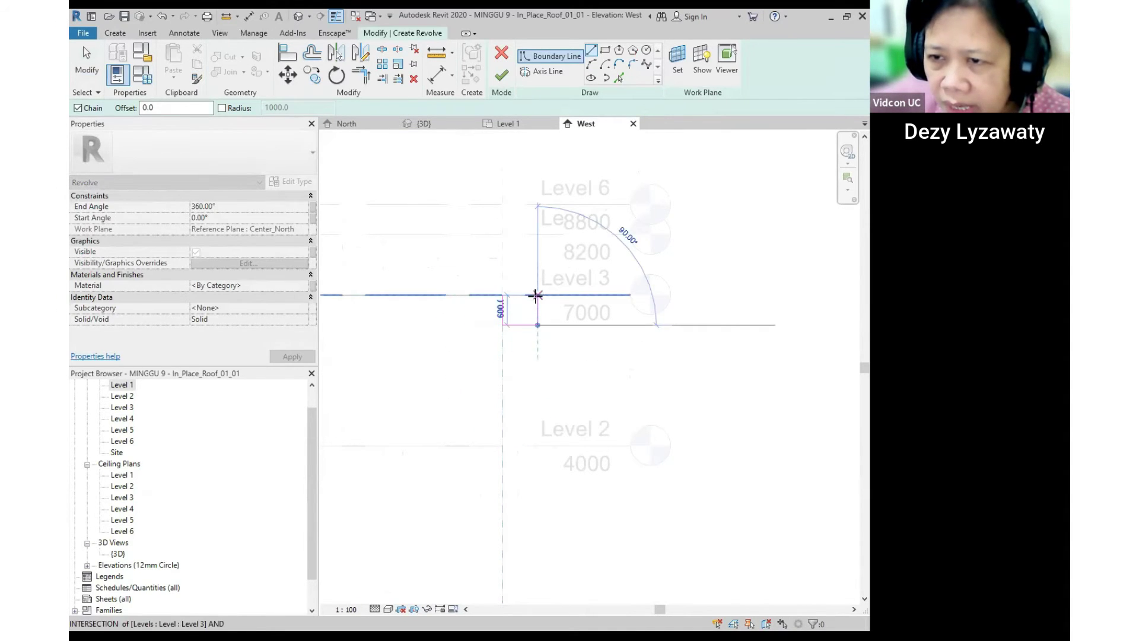
{"action": "left_click", "coordinate": [527, 298]}
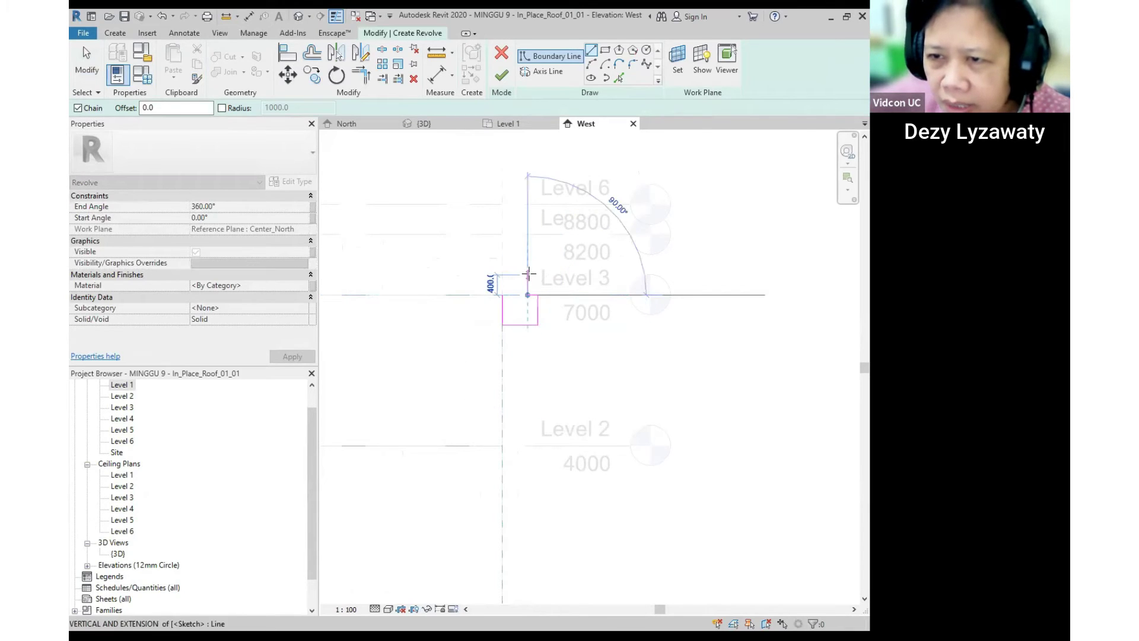
Sketch the stepped upper boundary rising about 900 mm above Level 3 with a 900 mm wide top, closing the loop at the wall top.
{"action": "left_click", "coordinate": [522, 274]}
{"action": "left_click", "coordinate": [522, 250]}
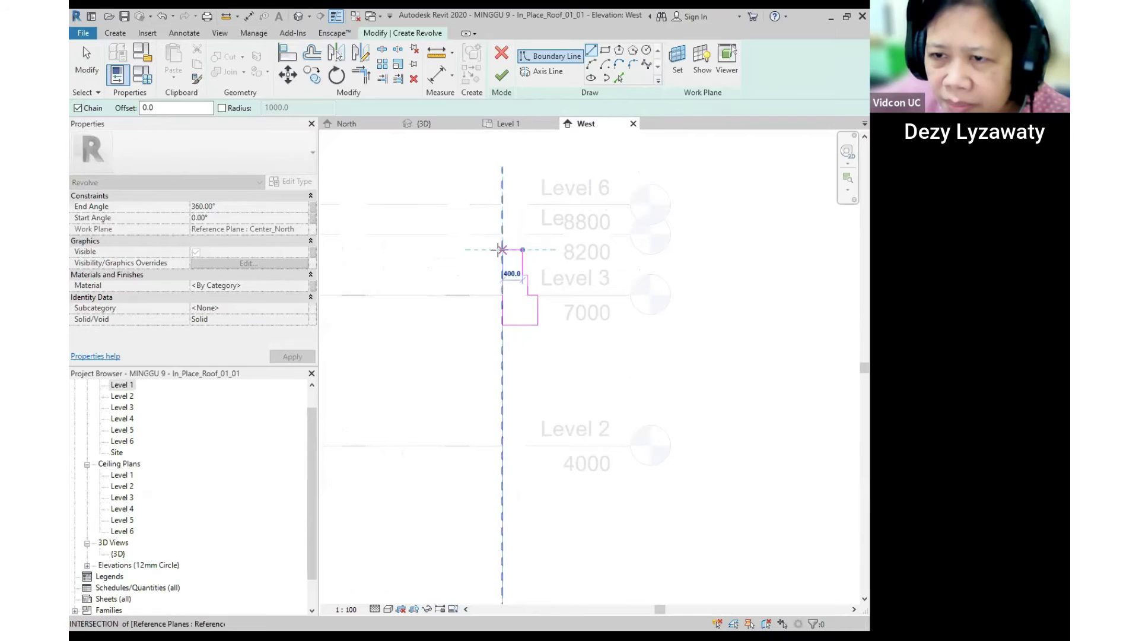
{"action": "left_click", "coordinate": [478, 249]}
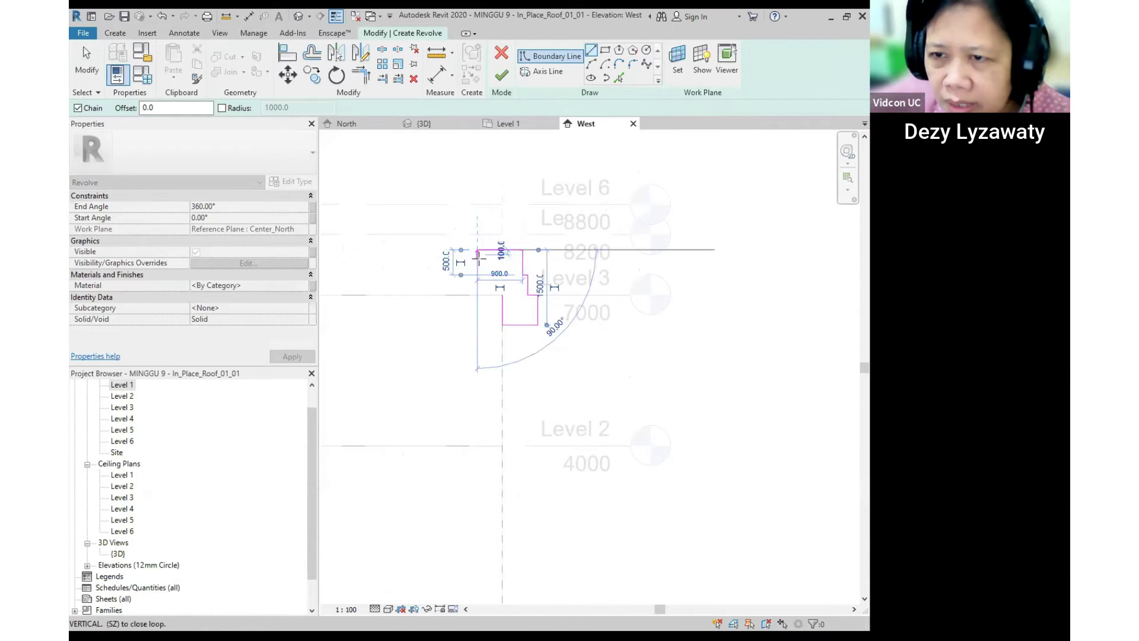
{"action": "left_click", "coordinate": [477, 294]}
{"action": "left_click", "coordinate": [502, 295]}
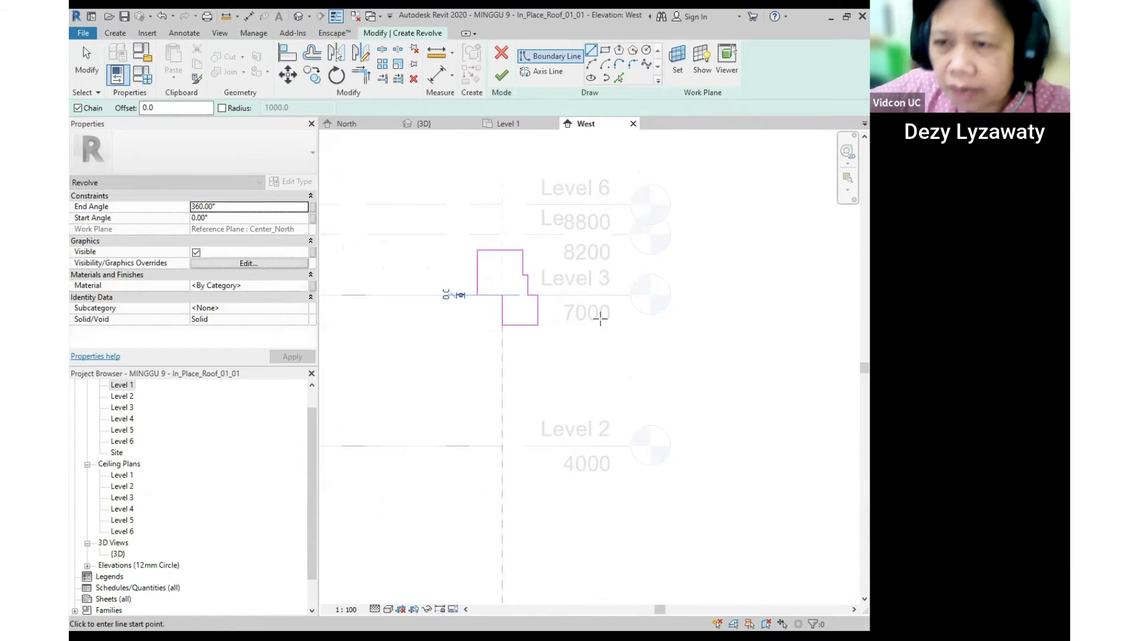
Move the profile's inner vertical edge closer to the wall and its lower outer edge to about 400 mm from the adjoining step edge.
{"action": "scroll", "coordinate": [601, 348], "scroll_direction": "down", "scroll_amount": 2}
{"action": "key", "text": "Escape"}
{"action": "key", "text": "Escape"}
{"action": "scroll", "coordinate": [510, 294], "scroll_direction": "up", "scroll_amount": 3}
{"action": "left_click", "coordinate": [506, 273]}
{"action": "scroll", "coordinate": [506, 273], "scroll_direction": "up", "scroll_amount": 1}
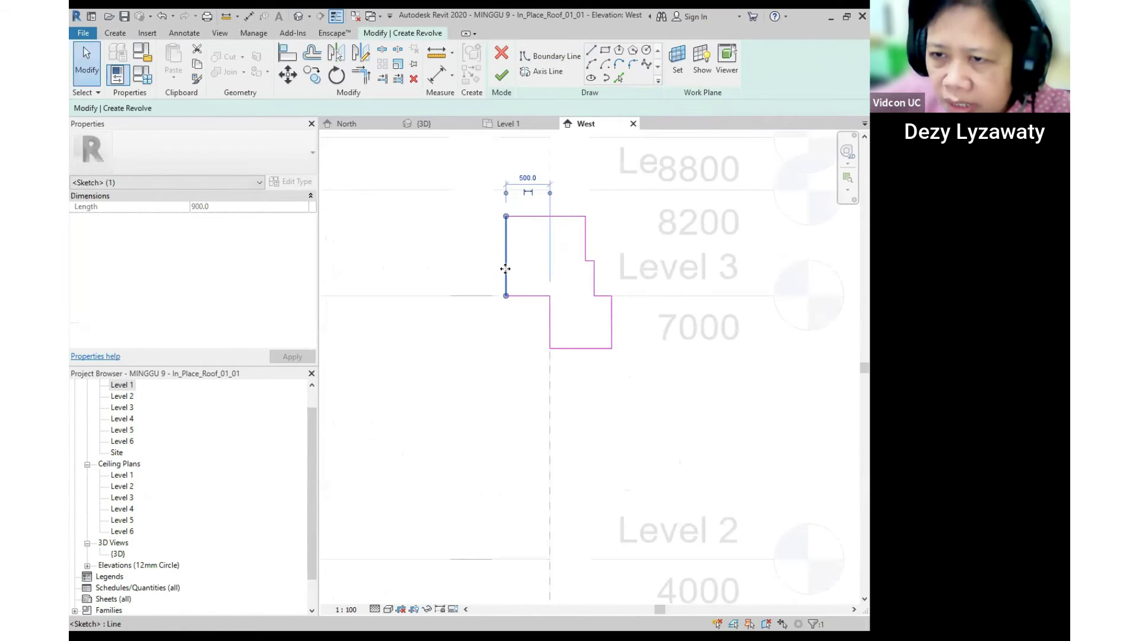
{"action": "left_click", "coordinate": [611, 326]}
{"action": "mouse_move", "coordinate": [611, 327]}
{"action": "left_mouse_down"}
{"action": "mouse_move", "coordinate": [646, 320]}
{"action": "mouse_move", "coordinate": [629, 321]}
{"action": "left_mouse_up"}
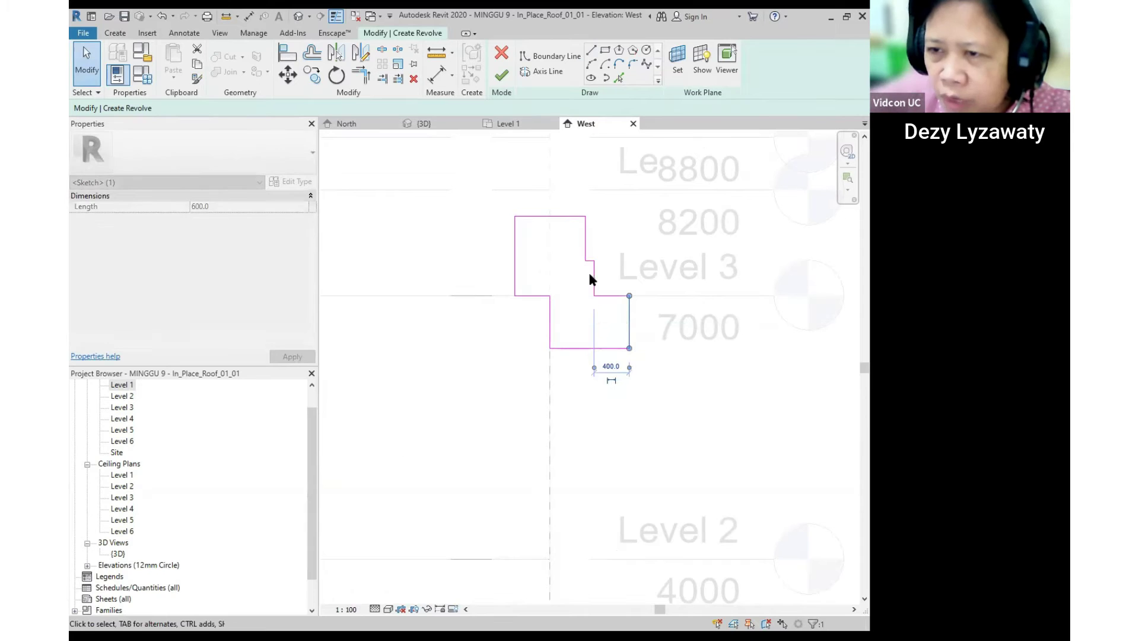
Enlarge the profile's middle step by shifting its vertical edge outward and raising its short horizontal edge.
{"action": "left_click", "coordinate": [594, 276]}
{"action": "mouse_move", "coordinate": [593, 276]}
{"action": "left_mouse_down"}
{"action": "mouse_move", "coordinate": [617, 275]}
{"action": "mouse_move", "coordinate": [602, 275]}
{"action": "mouse_move", "coordinate": [589, 230]}
{"action": "mouse_move", "coordinate": [591, 241]}
{"action": "left_mouse_up"}
{"action": "left_click", "coordinate": [593, 260]}
{"action": "scroll", "coordinate": [593, 259], "scroll_direction": "up", "scroll_amount": 1}
{"action": "left_click", "coordinate": [622, 331]}
{"action": "scroll", "coordinate": [653, 359], "scroll_direction": "down", "scroll_amount": 3}
{"action": "scroll", "coordinate": [629, 325], "scroll_direction": "up", "scroll_amount": 2}
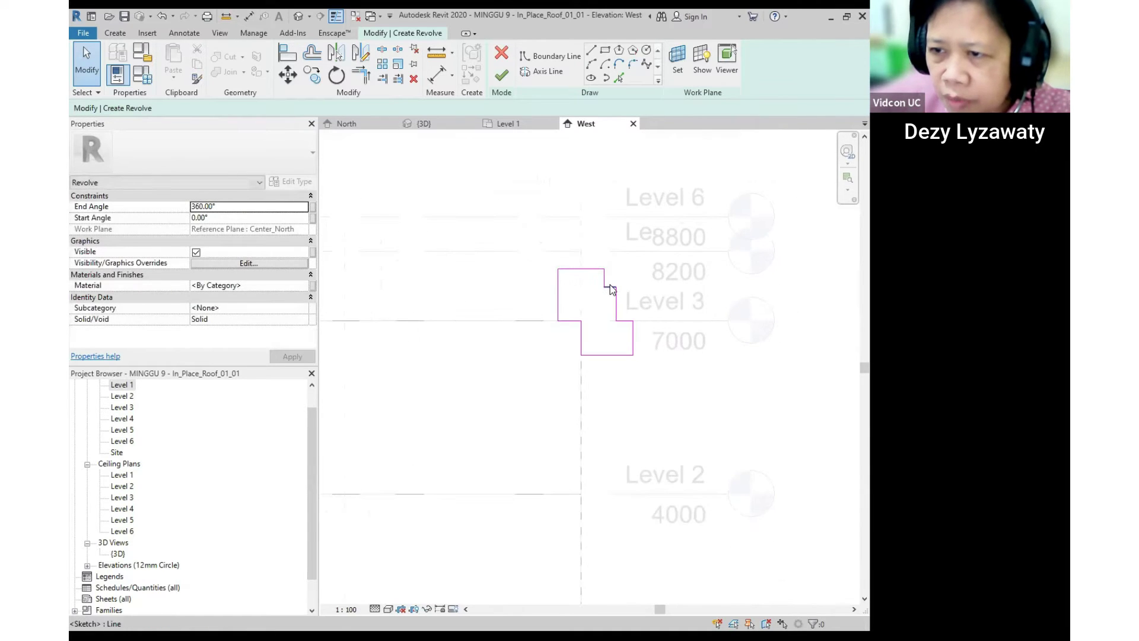
{"action": "left_click", "coordinate": [611, 288]}
{"action": "left_click", "coordinate": [656, 326]}
Draw an axis line about 11300 mm long on the building's central vertical reference plane and finish the 360° revolve.
{"action": "scroll", "coordinate": [657, 328], "scroll_direction": "down", "scroll_amount": 3}
{"action": "scroll", "coordinate": [611, 359], "scroll_direction": "up", "scroll_amount": 1}
{"action": "scroll", "coordinate": [617, 344], "scroll_direction": "down", "scroll_amount": 4}
{"action": "scroll", "coordinate": [589, 327], "scroll_direction": "up", "scroll_amount": 2}
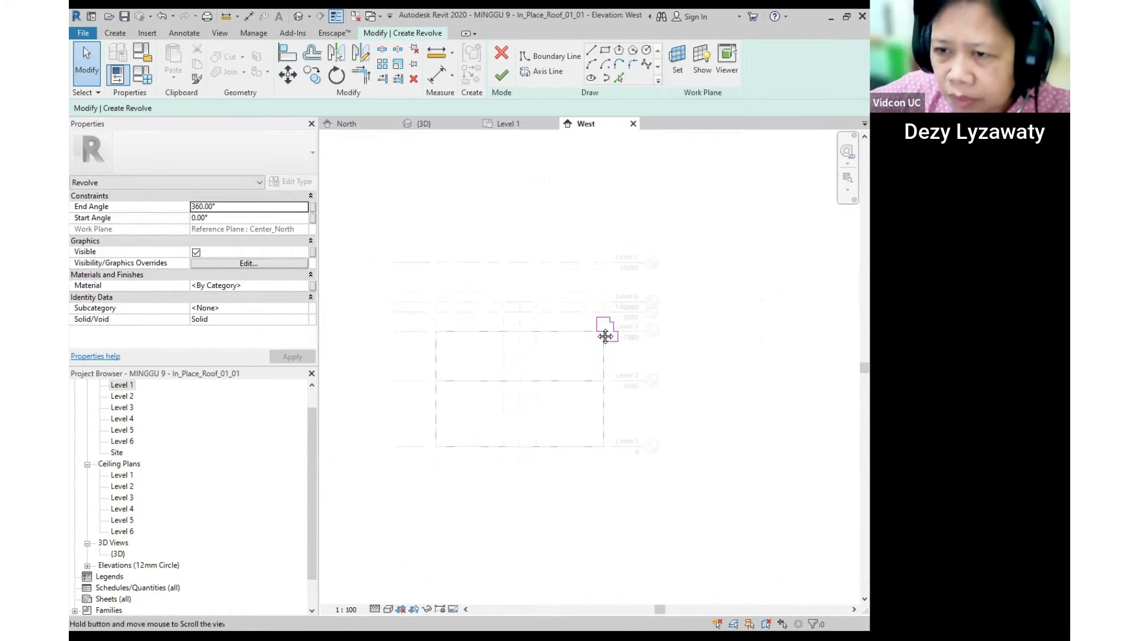
{"action": "middle_click_drag", "start_coordinate": [589, 338], "coordinate": [629, 314]}
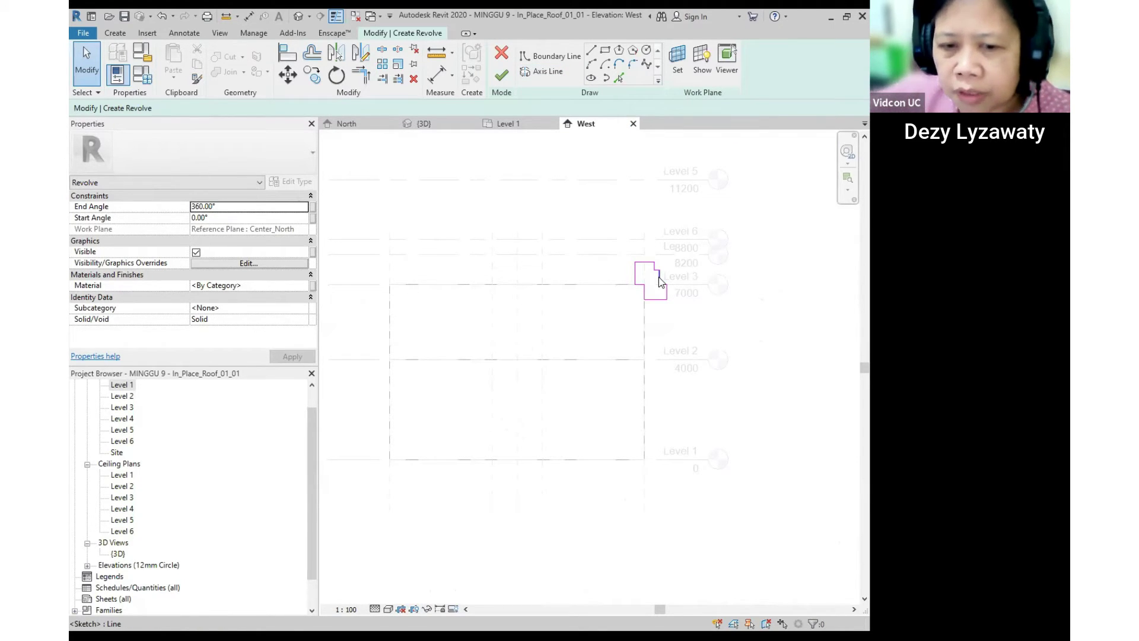
{"action": "left_click", "coordinate": [555, 73]}
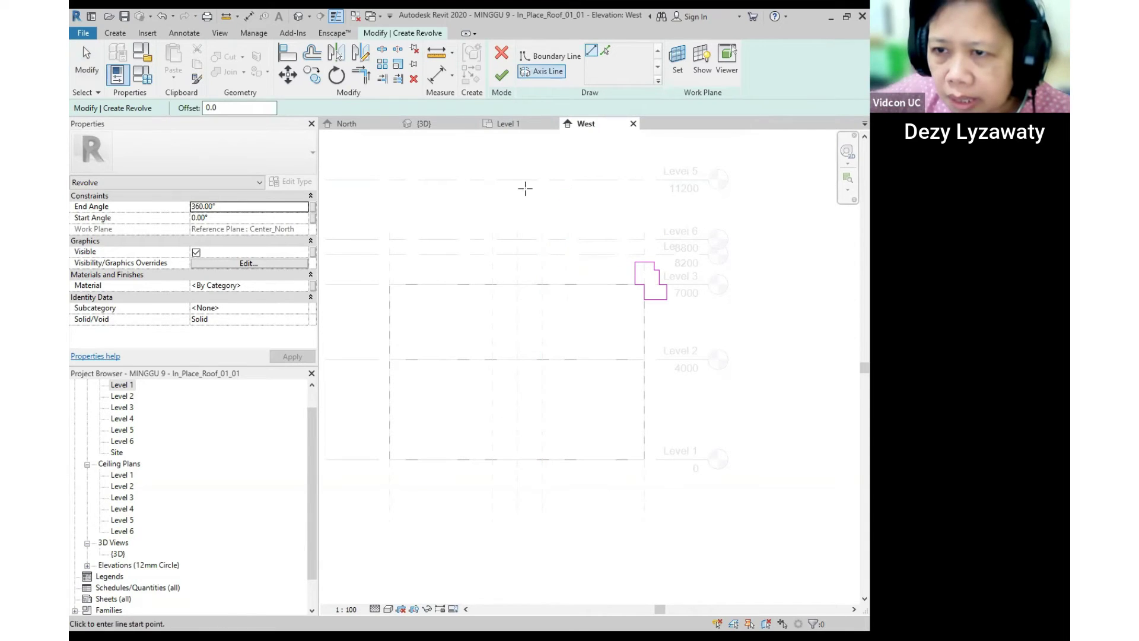
{"action": "left_click", "coordinate": [517, 523]}
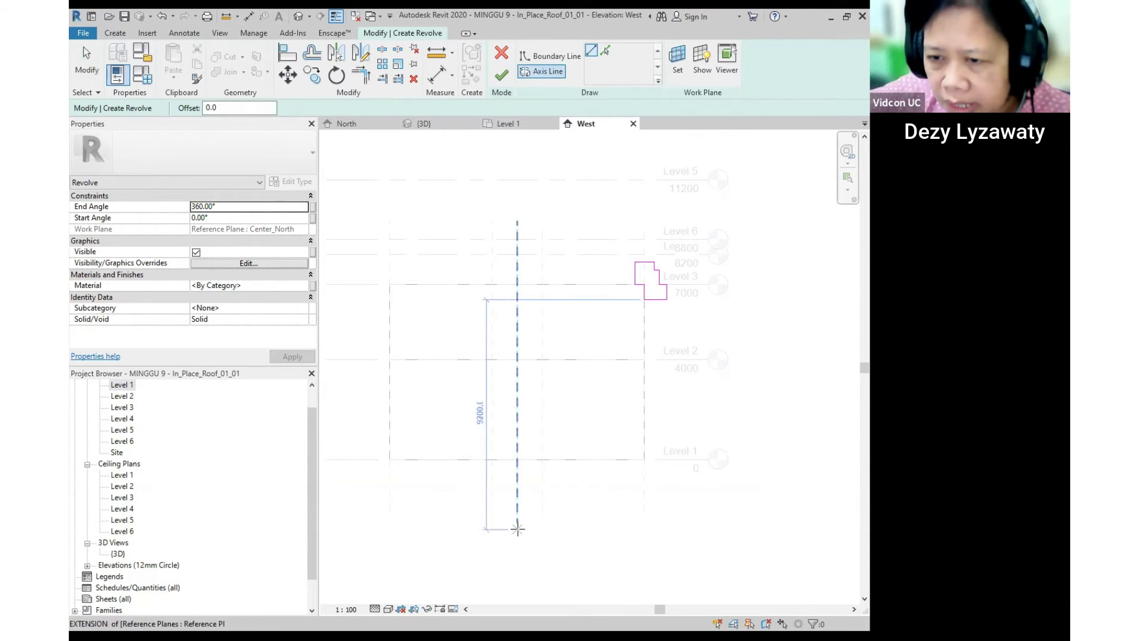
{"action": "left_click", "coordinate": [517, 220]}
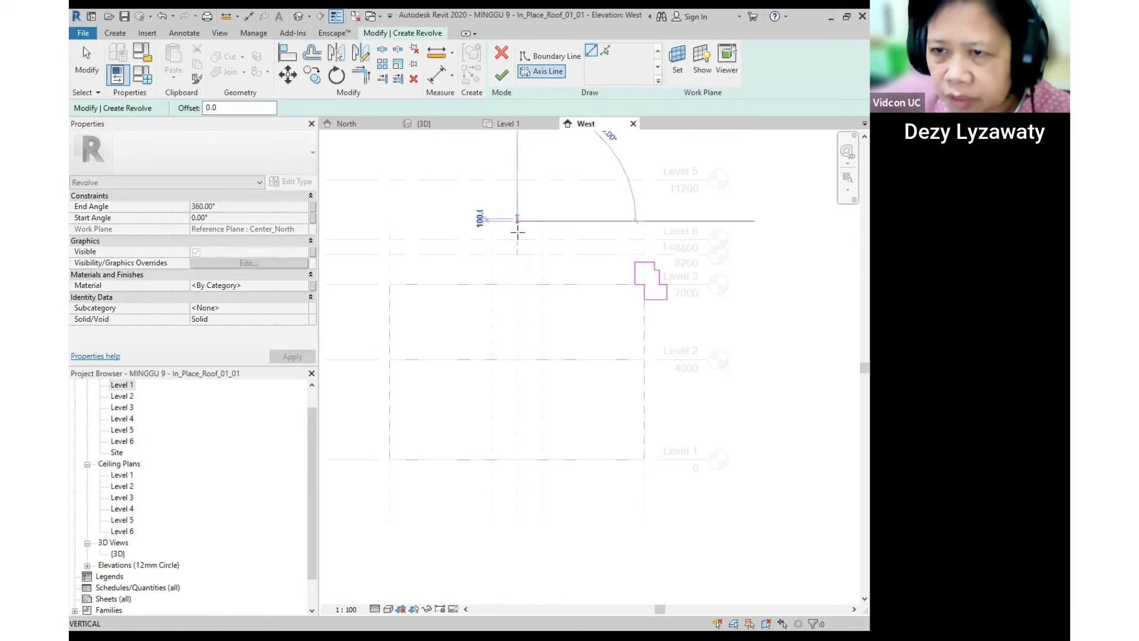
{"action": "left_click", "coordinate": [517, 503]}
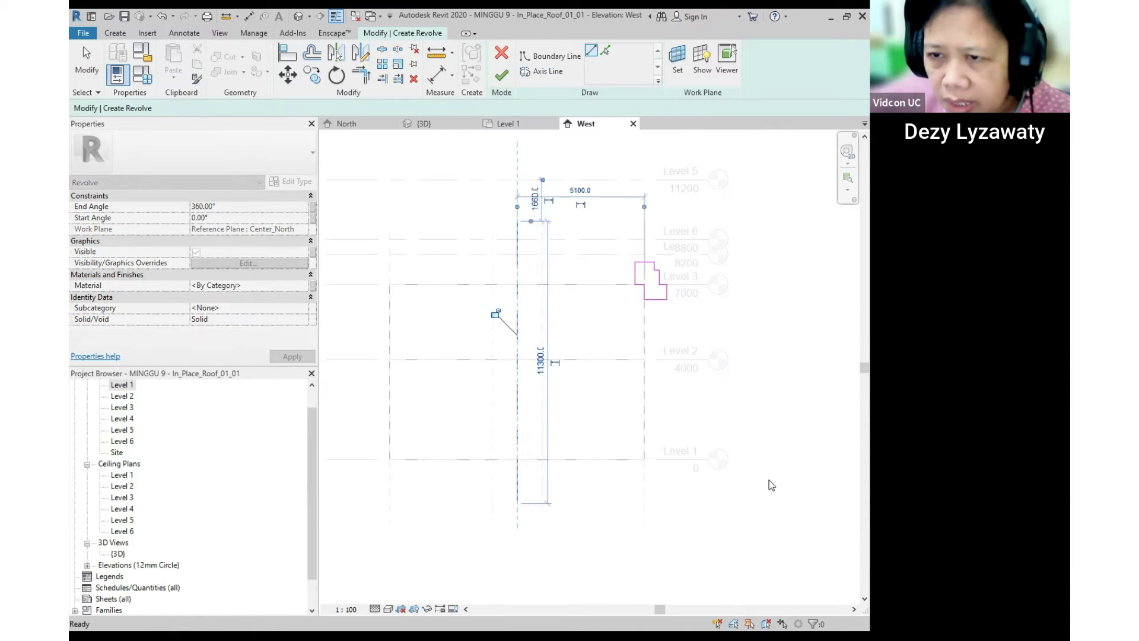
{"action": "key", "text": "Escape"}
{"action": "key", "text": "Escape"}
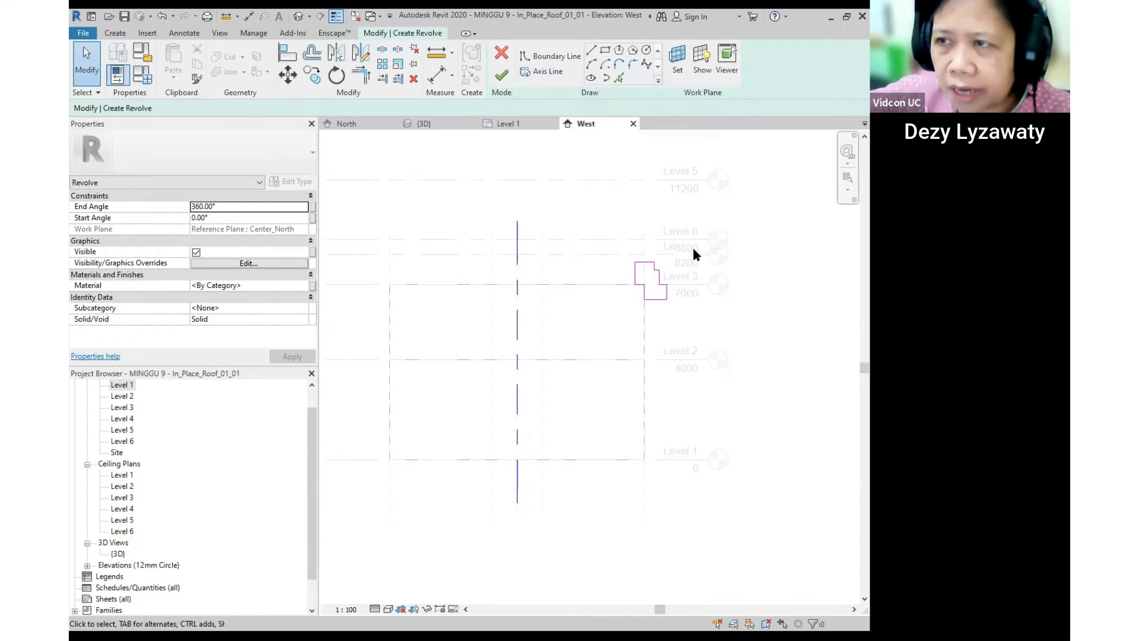
{"action": "left_click", "coordinate": [501, 76]}
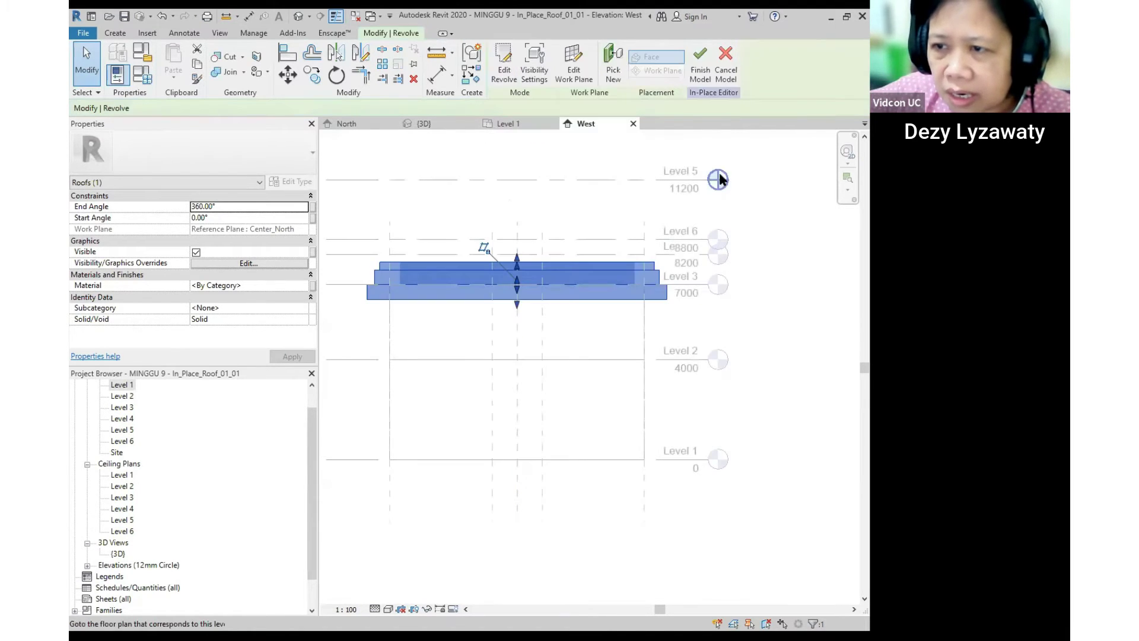
{"action": "left_click", "coordinate": [813, 195]}
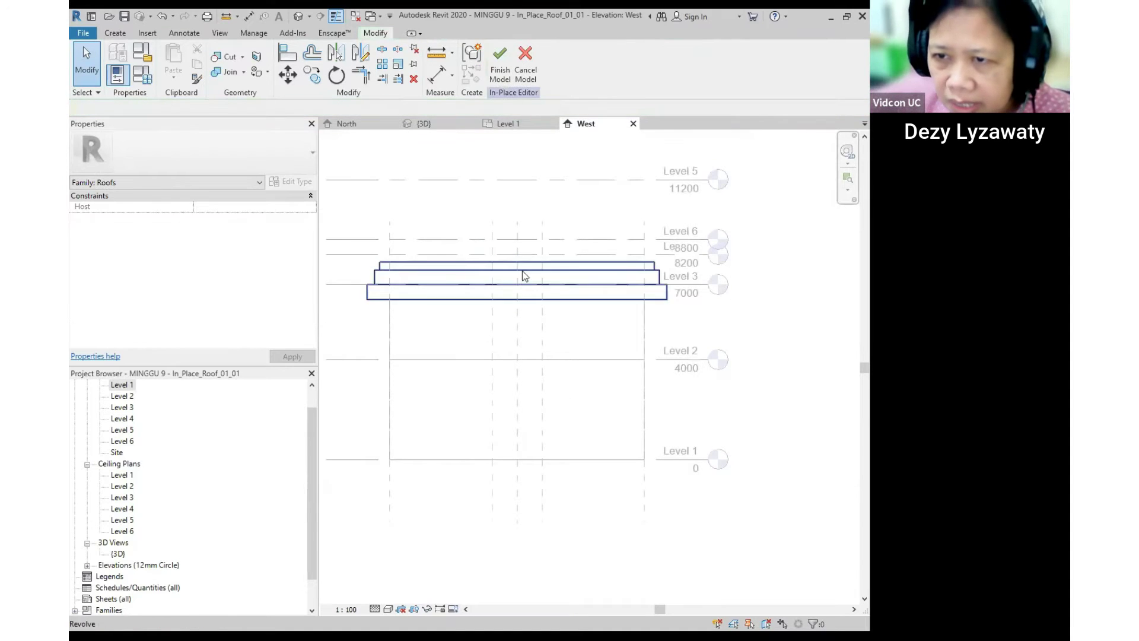
Open the default 3D view, apply the Shaded visual style, and inspect the revolved ring on top of the circular wall.
{"action": "left_click", "coordinate": [301, 18]}
{"action": "middle_click_drag", "start_coordinate": [657, 376], "coordinate": [672, 317]}
{"action": "middle_click_drag", "start_coordinate": [593, 366], "coordinate": [398, 615], "text": "shift"}
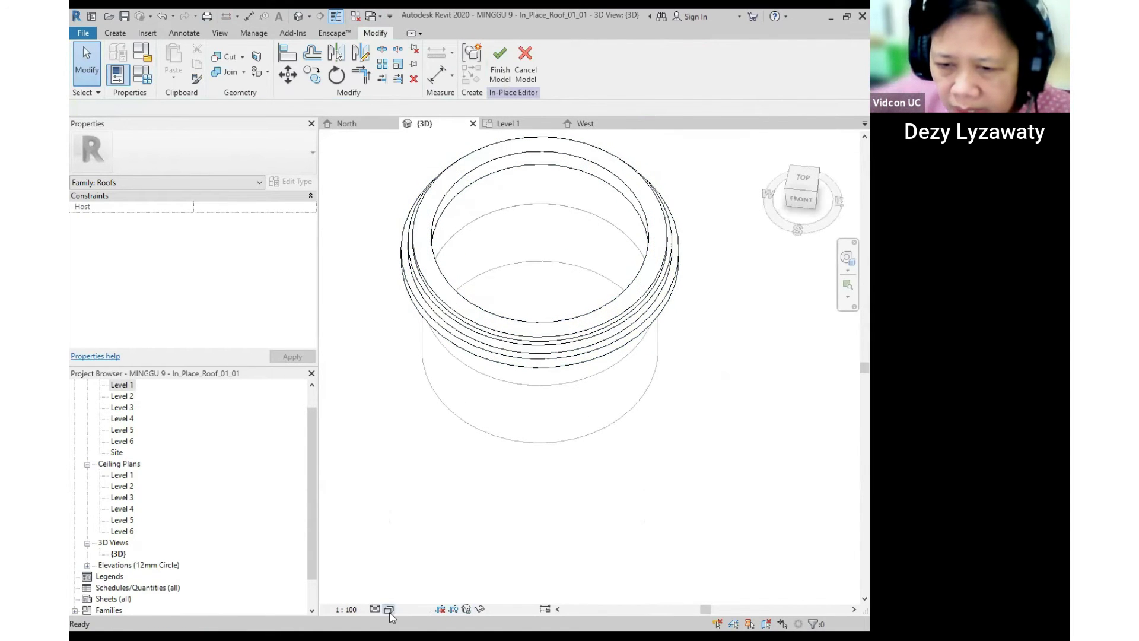
{"action": "left_click", "coordinate": [388, 608]}
{"action": "left_click", "coordinate": [433, 556]}
{"action": "mouse_move", "coordinate": [605, 338]}
{"action": "middle_mouse_down", "text": "shift"}
{"action": "mouse_move", "coordinate": [613, 257]}
{"action": "mouse_move", "coordinate": [643, 272]}
{"action": "mouse_move", "coordinate": [612, 294]}
{"action": "mouse_move", "coordinate": [676, 246]}
{"action": "middle_mouse_up", "text": "shift"}
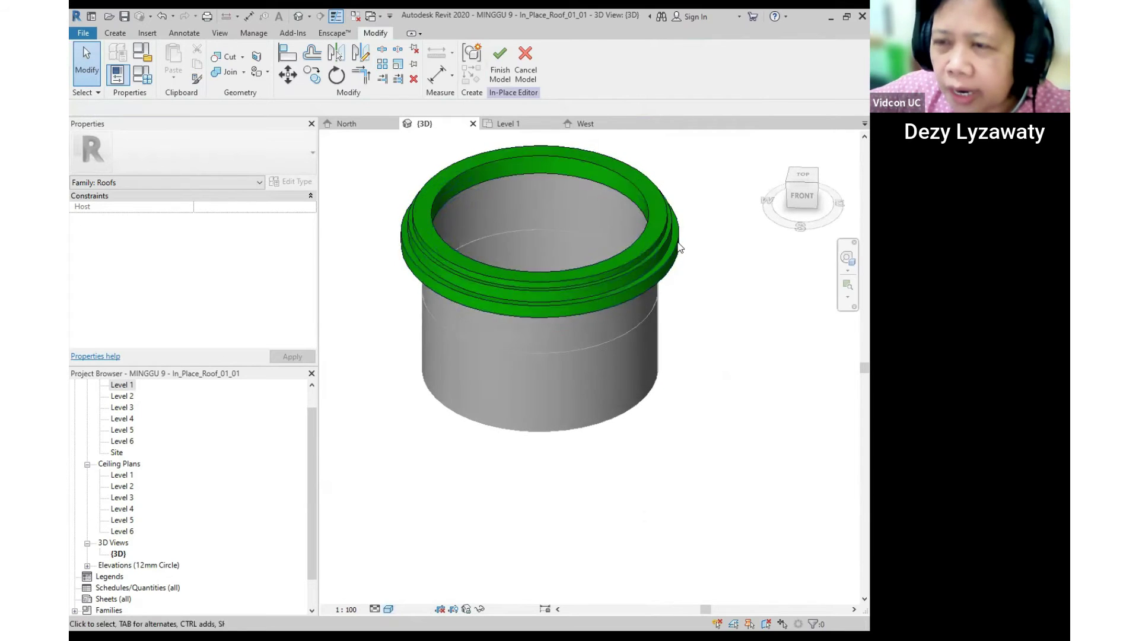
{"action": "left_click", "coordinate": [678, 238]}
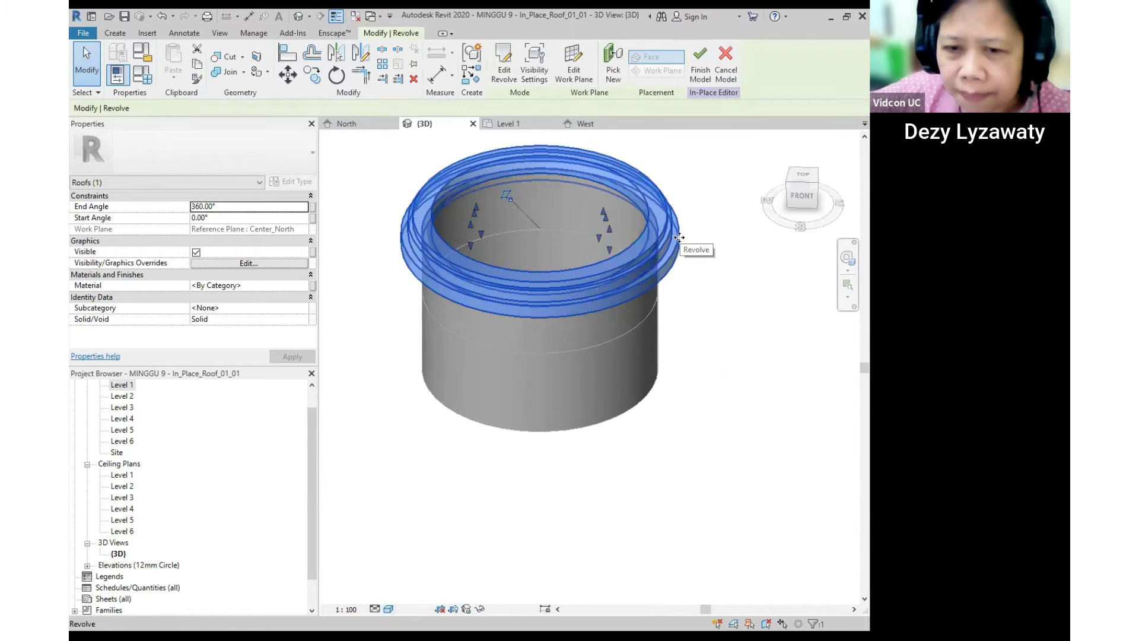
{"action": "left_click", "coordinate": [720, 364]}
{"action": "middle_click_drag", "start_coordinate": [623, 336], "coordinate": [587, 339], "text": "shift"}
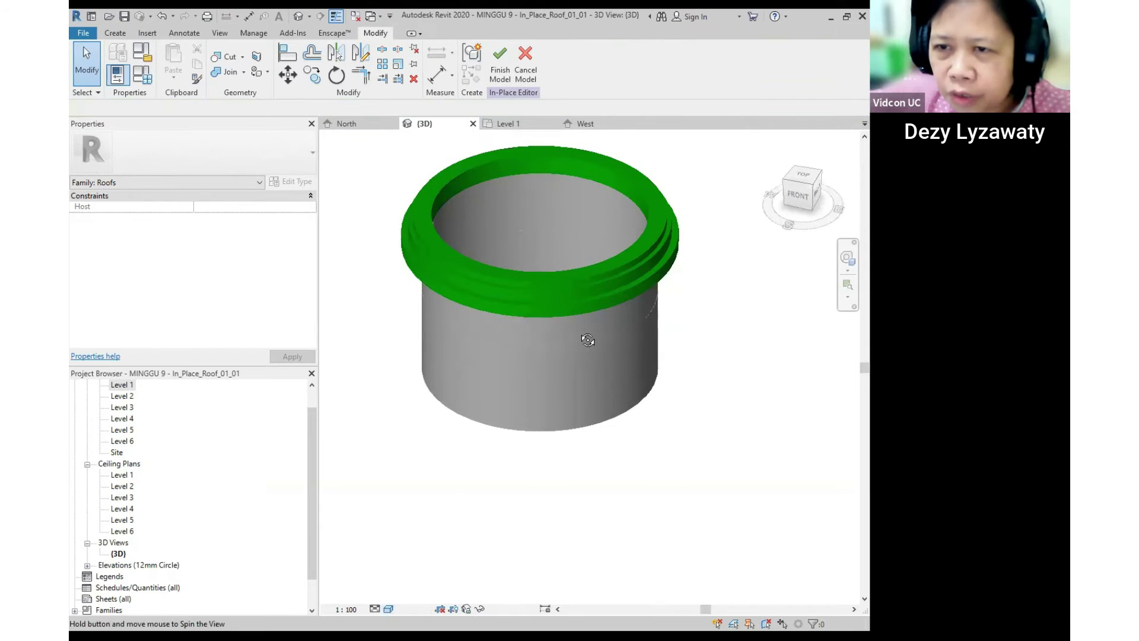
{"action": "left_click", "coordinate": [668, 209]}
{"action": "left_click", "coordinate": [803, 364]}
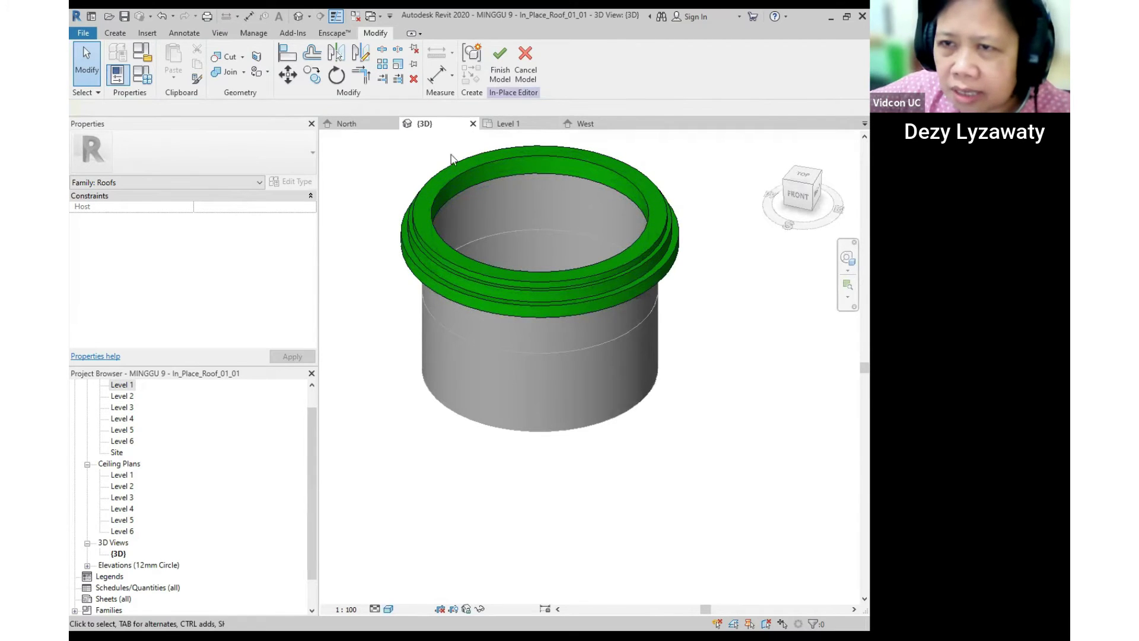
From the Level 1 floor plan, set the work plane by picking the Center_North reference plane and open the East elevation.
{"action": "scroll", "coordinate": [113, 406], "scroll_direction": "up", "scroll_amount": 1}
{"action": "double_click", "coordinate": [121, 406]}
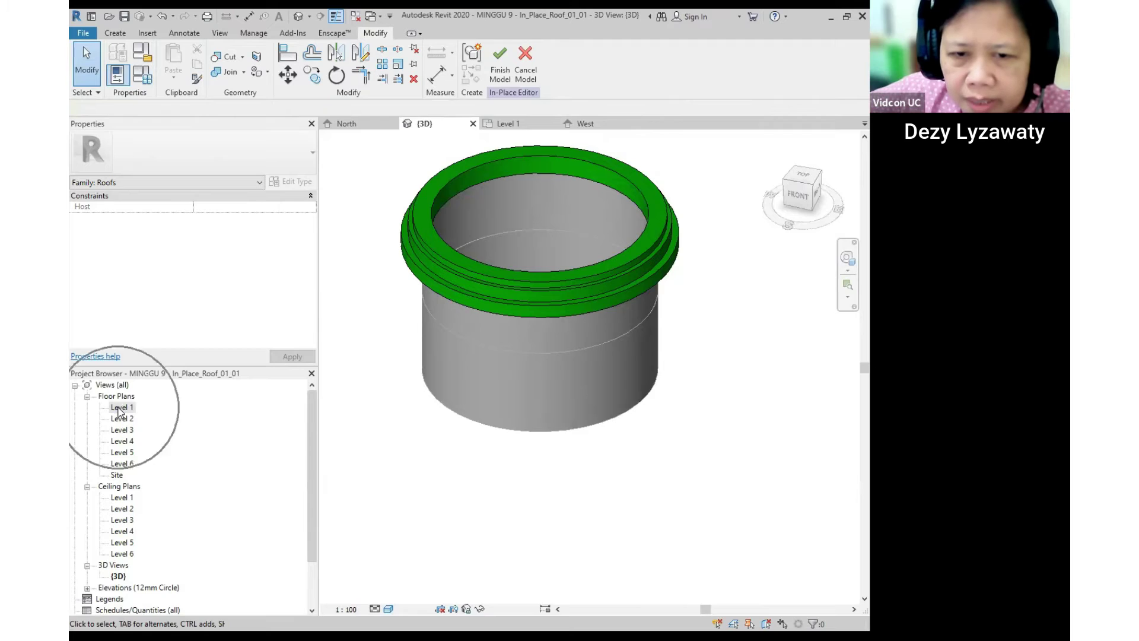
{"action": "middle_click_drag", "start_coordinate": [630, 350], "coordinate": [627, 342]}
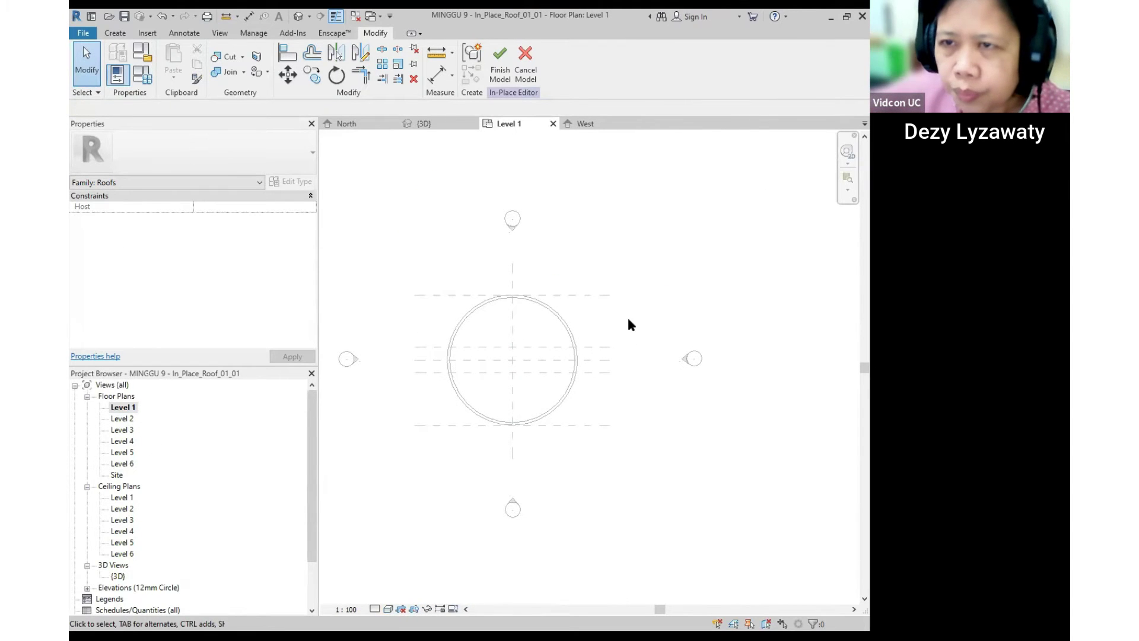
{"action": "left_click", "coordinate": [111, 34]}
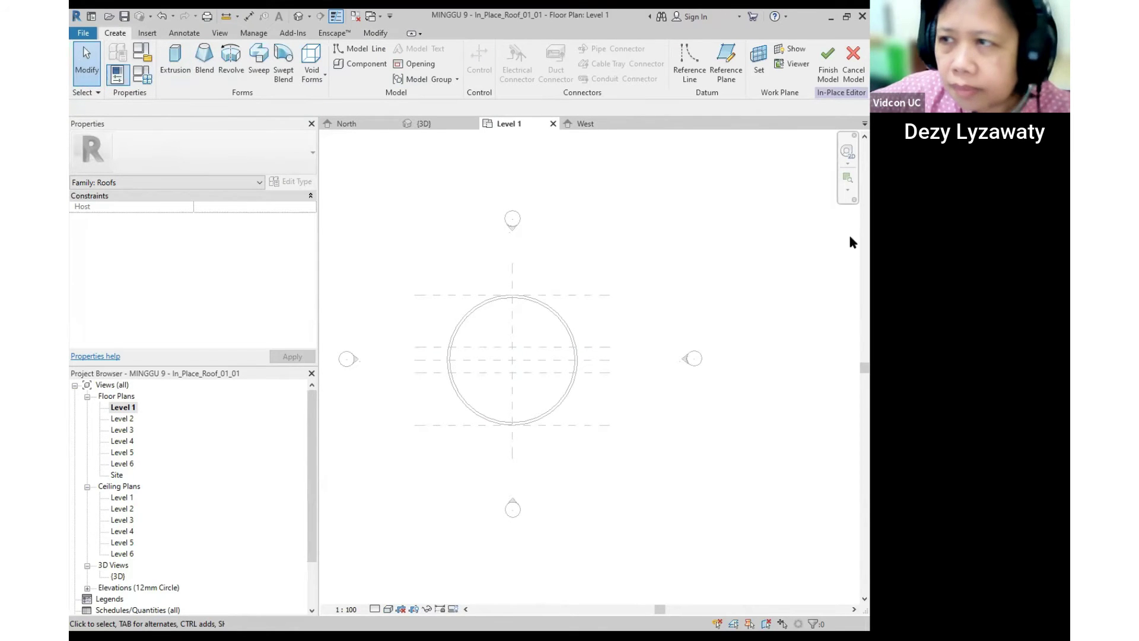
{"action": "left_click", "coordinate": [758, 71]}
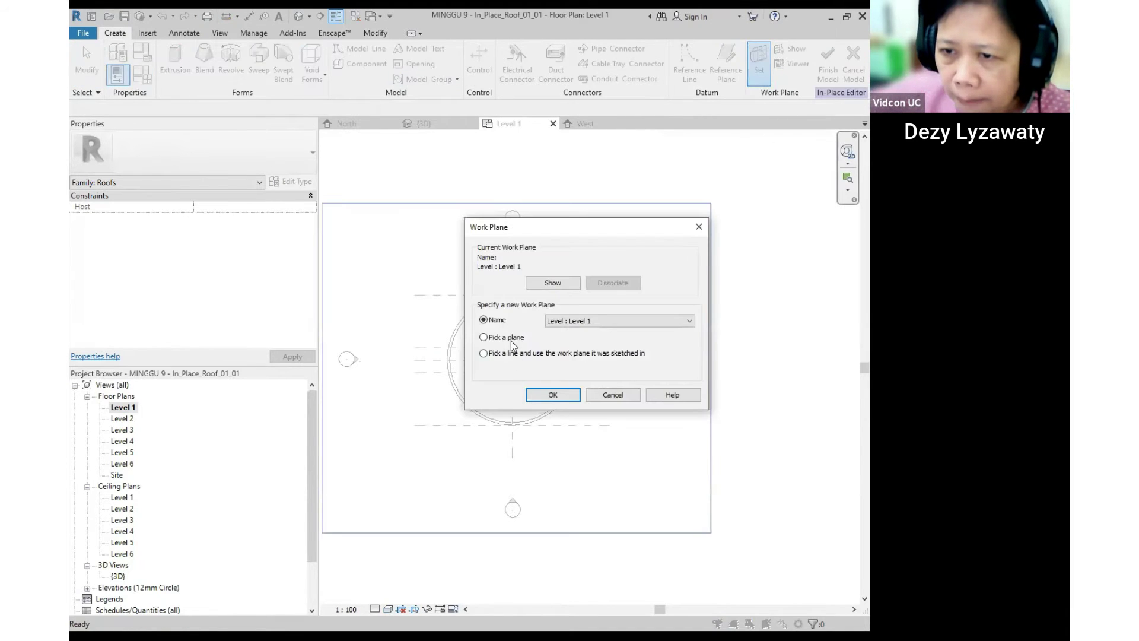
{"action": "left_click", "coordinate": [513, 343]}
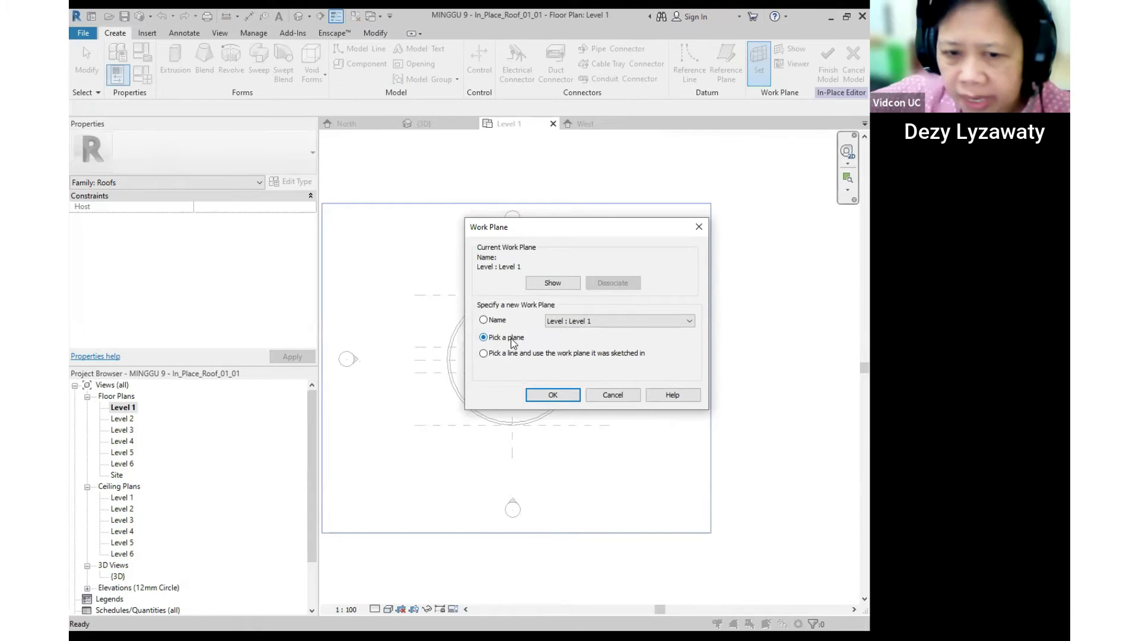
{"action": "left_click", "coordinate": [553, 395]}
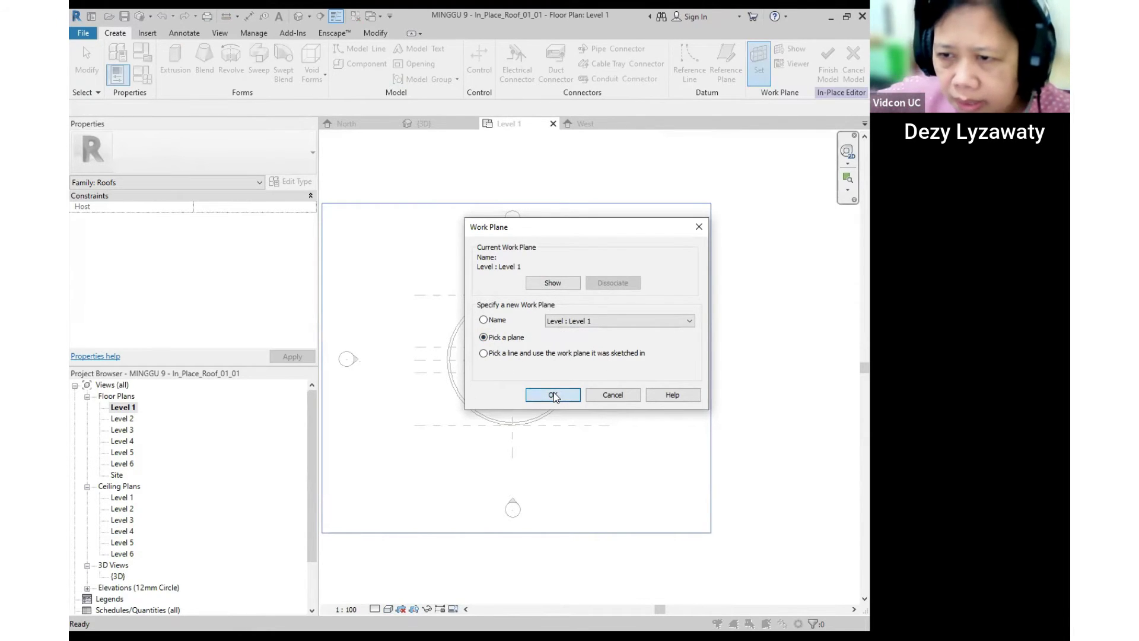
{"action": "left_click", "coordinate": [512, 331]}
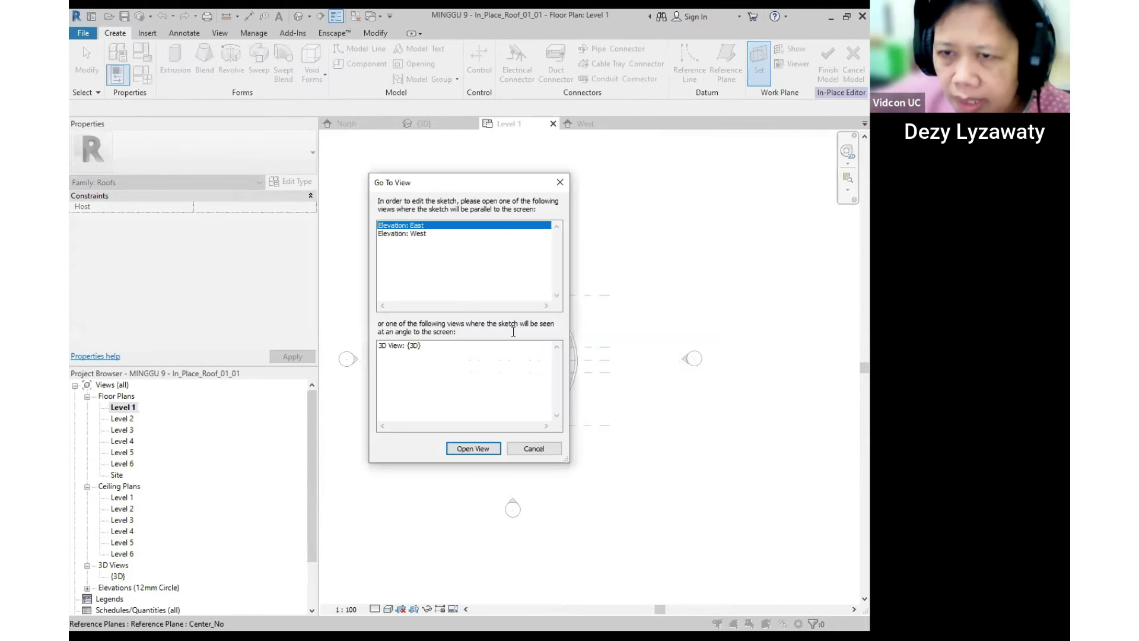
{"action": "left_click", "coordinate": [416, 228]}
{"action": "left_click", "coordinate": [476, 449]}
{"action": "mouse_move", "coordinate": [598, 374]}
{"action": "middle_mouse_down"}
{"action": "mouse_move", "coordinate": [560, 377]}
{"action": "mouse_move", "coordinate": [603, 400]}
{"action": "mouse_move", "coordinate": [605, 362]}
{"action": "middle_mouse_up"}
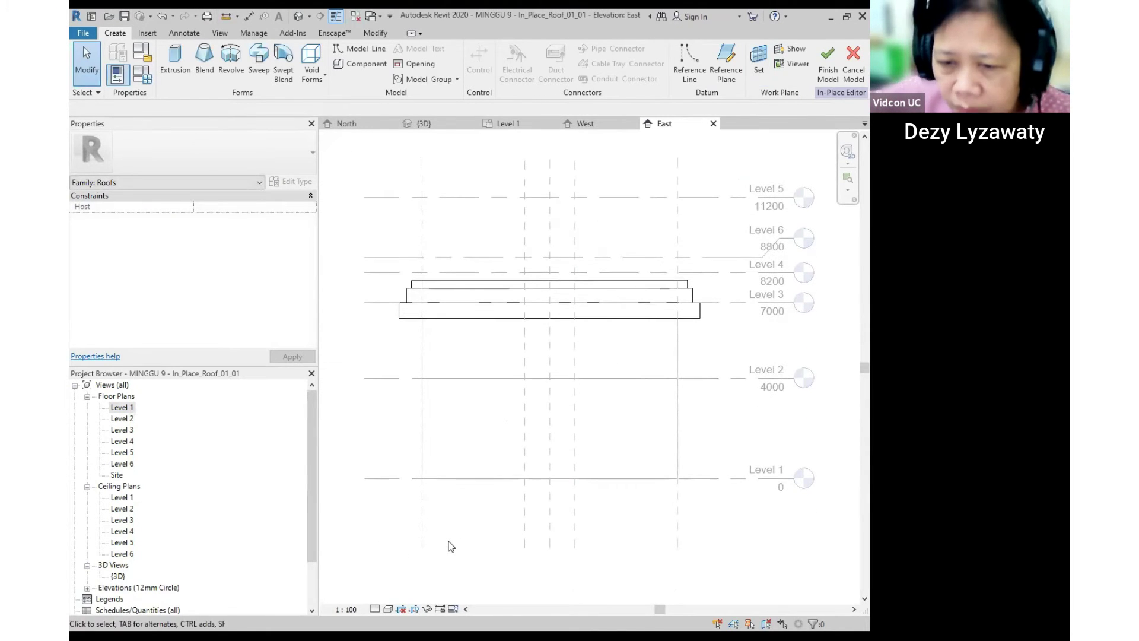
Switch the East elevation to the Wireframe visual style.
{"action": "left_click", "coordinate": [388, 609]}
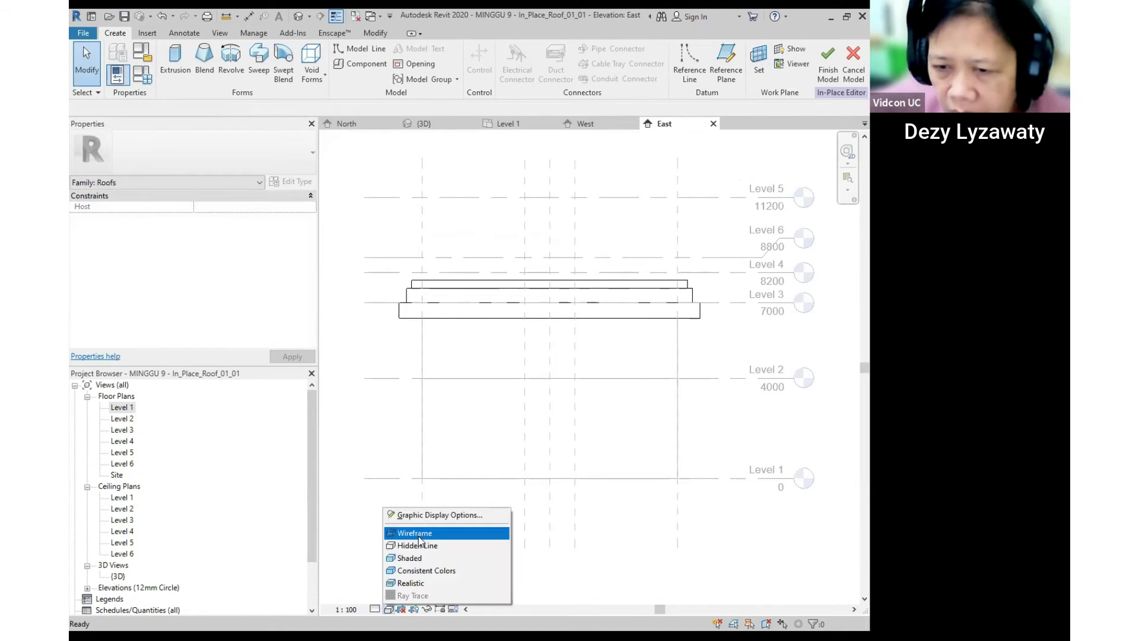
{"action": "left_click", "coordinate": [419, 533]}
{"action": "middle_click_drag", "start_coordinate": [705, 316], "coordinate": [633, 310]}
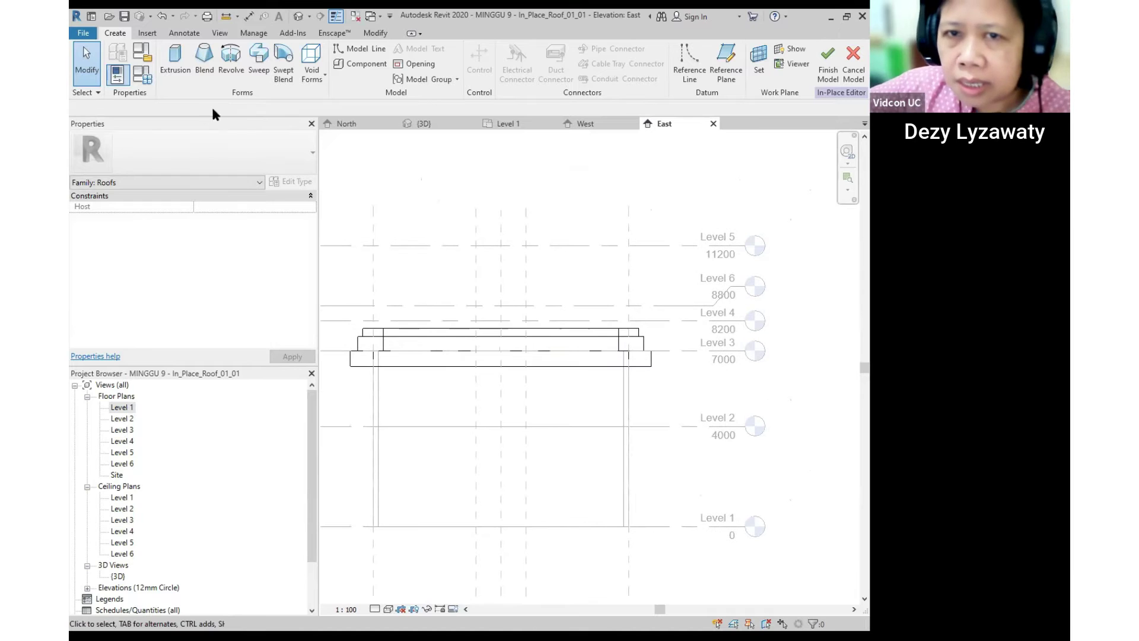
{"action": "key", "text": "ctrl"}
{"action": "key", "text": "ctrl"}
{"action": "key", "text": "ctrl"}
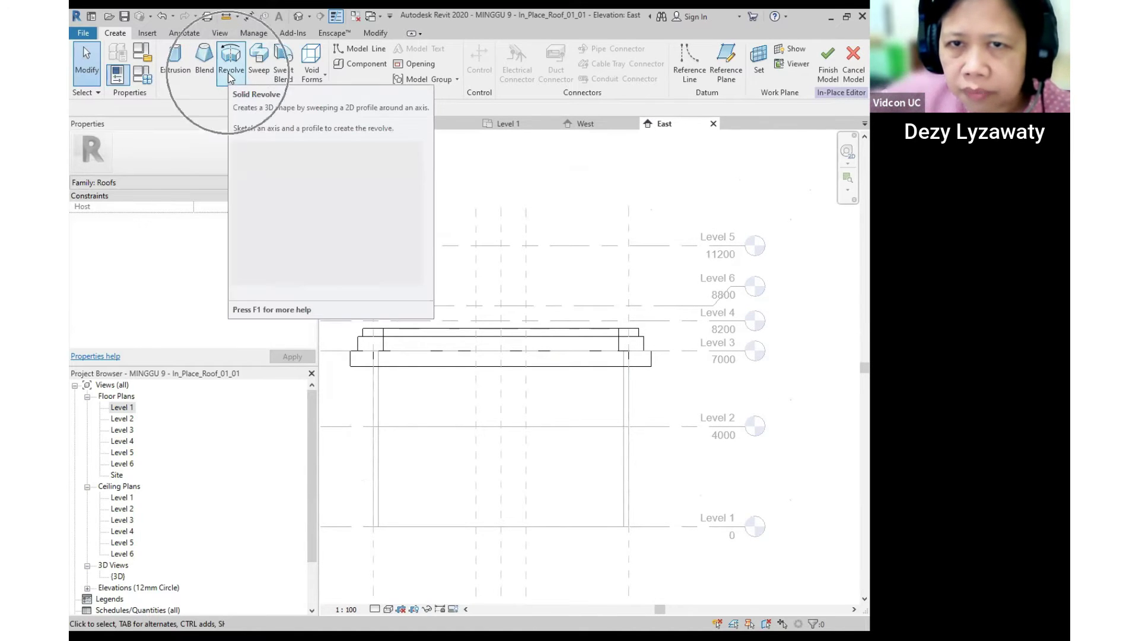
Start a 360° solid revolve and draw a short horizontal boundary line on the ring's top edge, inward from the wall's outer reference plane.
{"action": "left_click", "coordinate": [230, 76]}
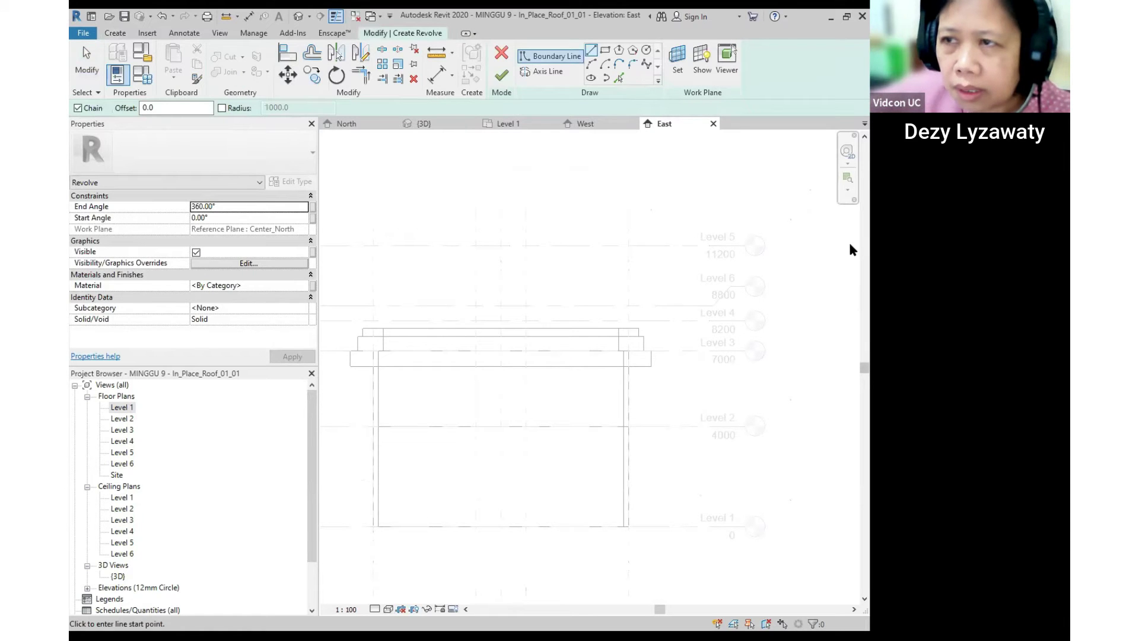
{"action": "scroll", "coordinate": [574, 379], "scroll_direction": "up", "scroll_amount": 2}
{"action": "middle_click_drag", "start_coordinate": [585, 340], "coordinate": [593, 389]}
{"action": "scroll", "coordinate": [615, 389], "scroll_direction": "up", "scroll_amount": 1}
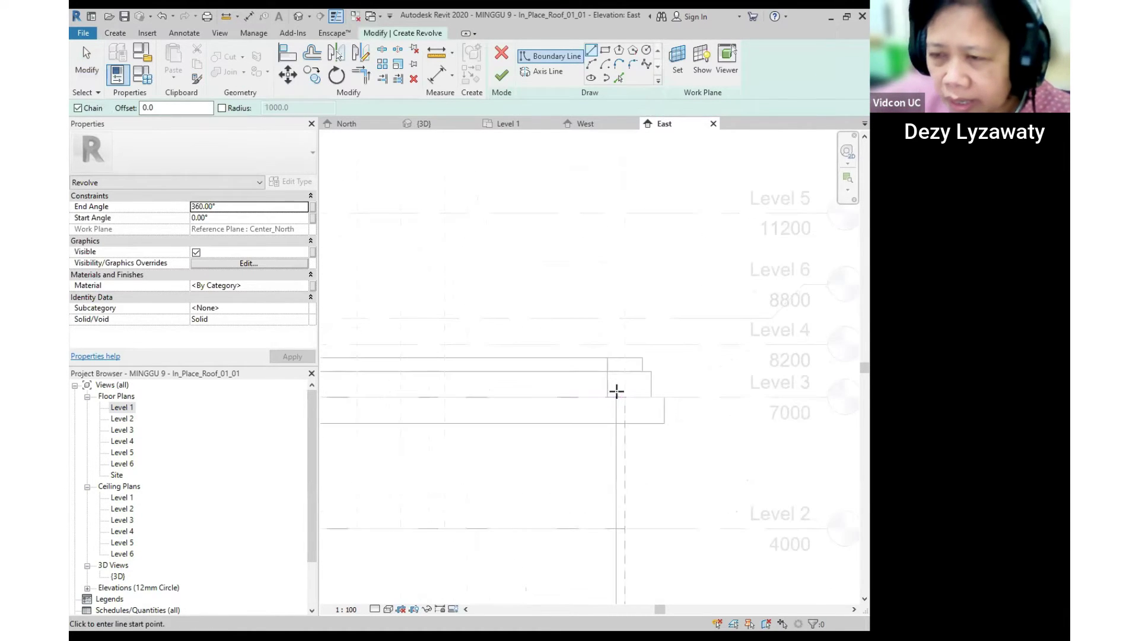
{"action": "left_click", "coordinate": [624, 357]}
{"action": "scroll", "coordinate": [611, 357], "scroll_direction": "down", "scroll_amount": 1}
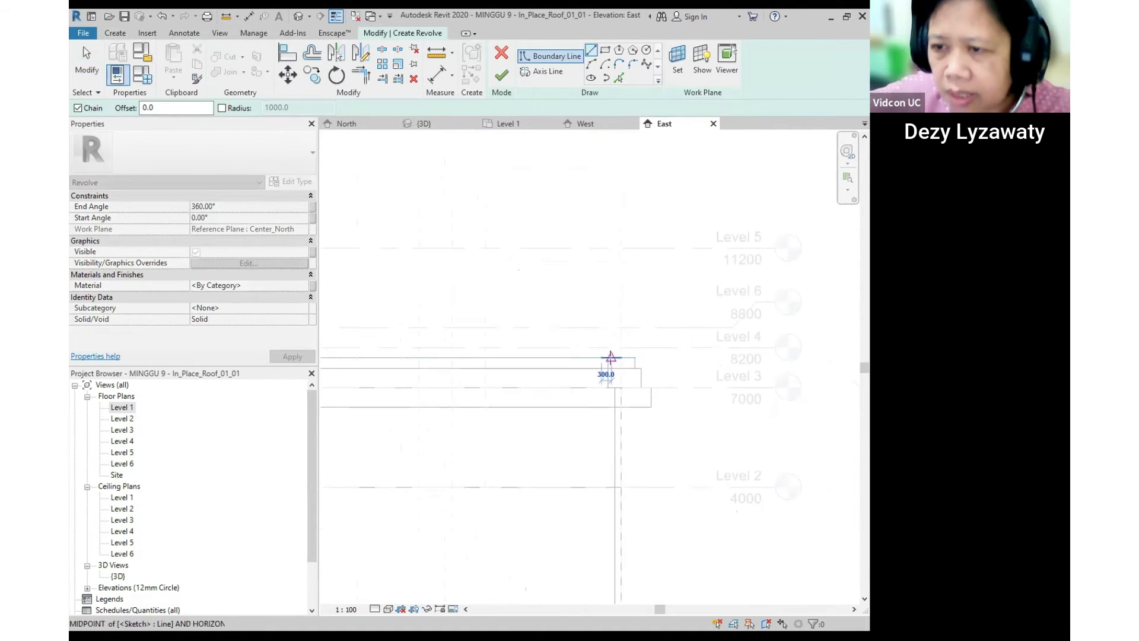
{"action": "key", "text": "Escape"}
Sketch the roof peak's stepped boundary: a slanted line, a short horizontal tread, a vertical drop, and a short horizontal line along Level 5.
{"action": "middle_click_drag", "start_coordinate": [527, 259], "coordinate": [552, 261]}
{"action": "scroll", "coordinate": [492, 221], "scroll_direction": "up", "scroll_amount": 1}
{"action": "left_click", "coordinate": [473, 190]}
{"action": "left_click", "coordinate": [485, 233]}
{"action": "left_click", "coordinate": [503, 233]}
{"action": "left_click", "coordinate": [503, 256]}
{"action": "left_click", "coordinate": [514, 256]}
{"action": "key", "text": "Escape"}
{"action": "scroll", "coordinate": [625, 323], "scroll_direction": "down", "scroll_amount": 1}
{"action": "left_click", "coordinate": [442, 393]}
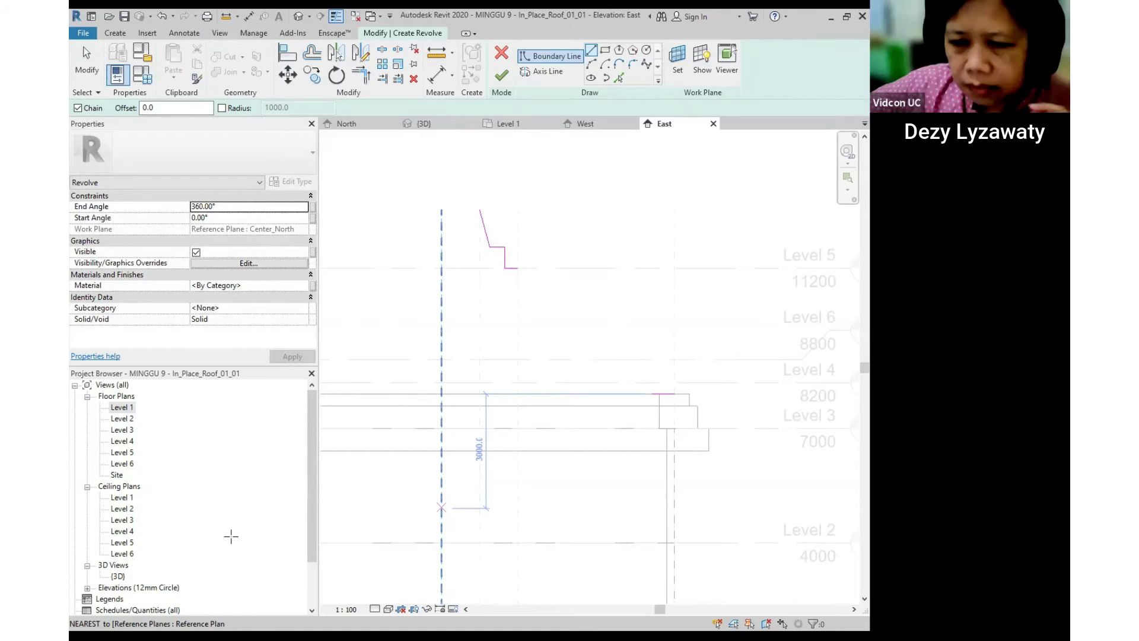
{"action": "left_click", "coordinate": [591, 78]}
{"action": "left_click", "coordinate": [517, 268]}
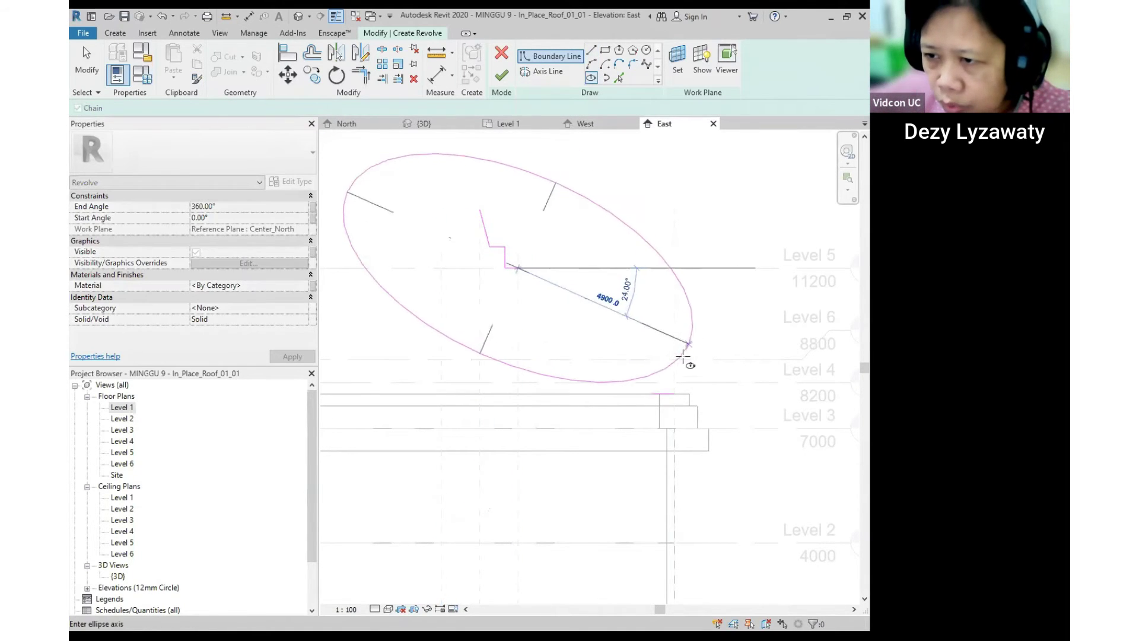
Draw the dome's outer start-end-radius arc, radius about 4200 mm, from the Level 5 line's end to the outer end of the ring-top line.
{"action": "left_click", "coordinate": [591, 65]}
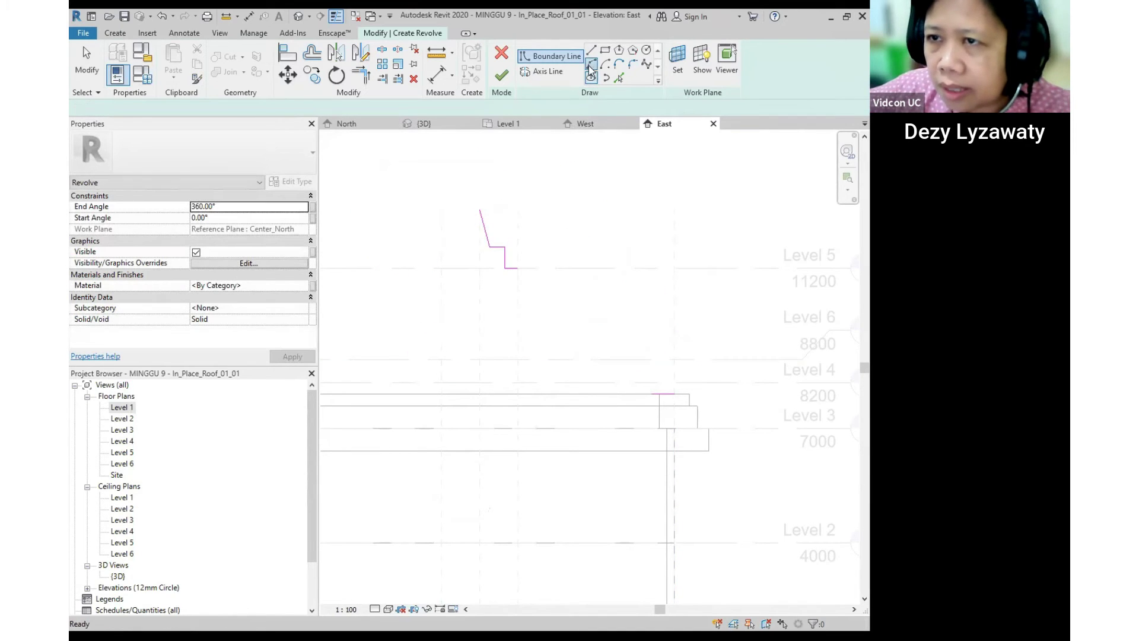
{"action": "left_click", "coordinate": [507, 268]}
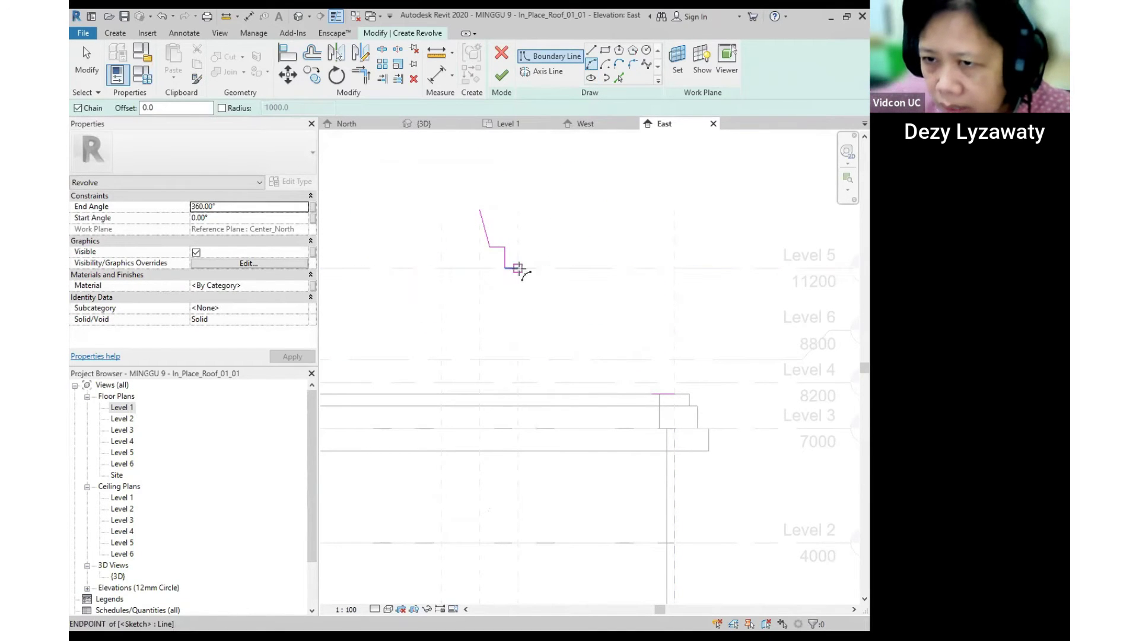
{"action": "left_click", "coordinate": [673, 393]}
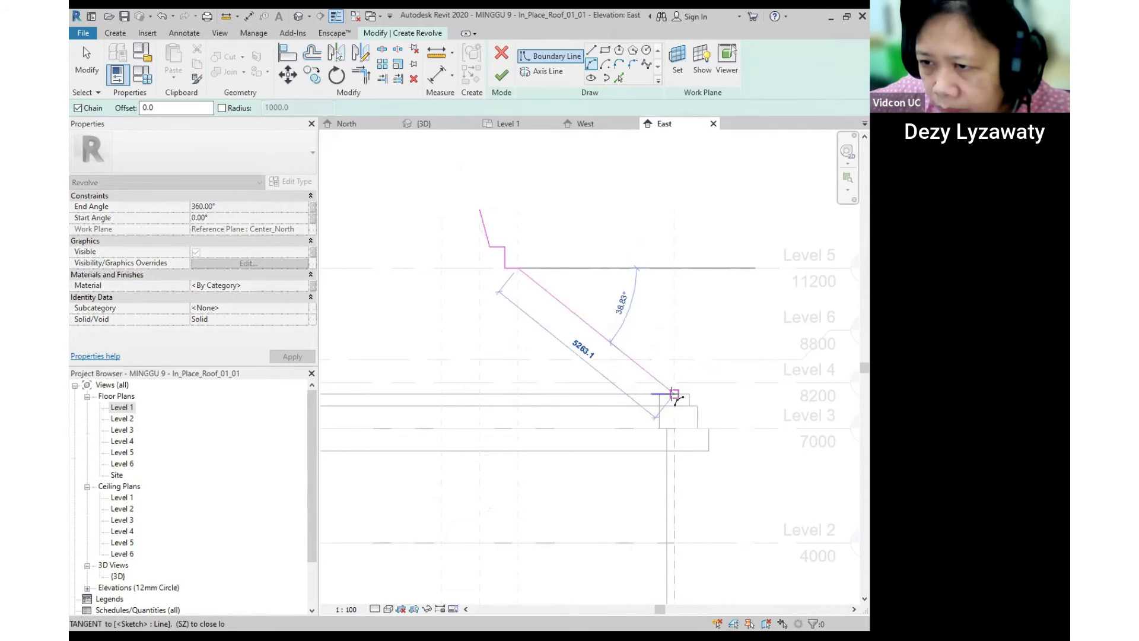
{"action": "left_click", "coordinate": [619, 302]}
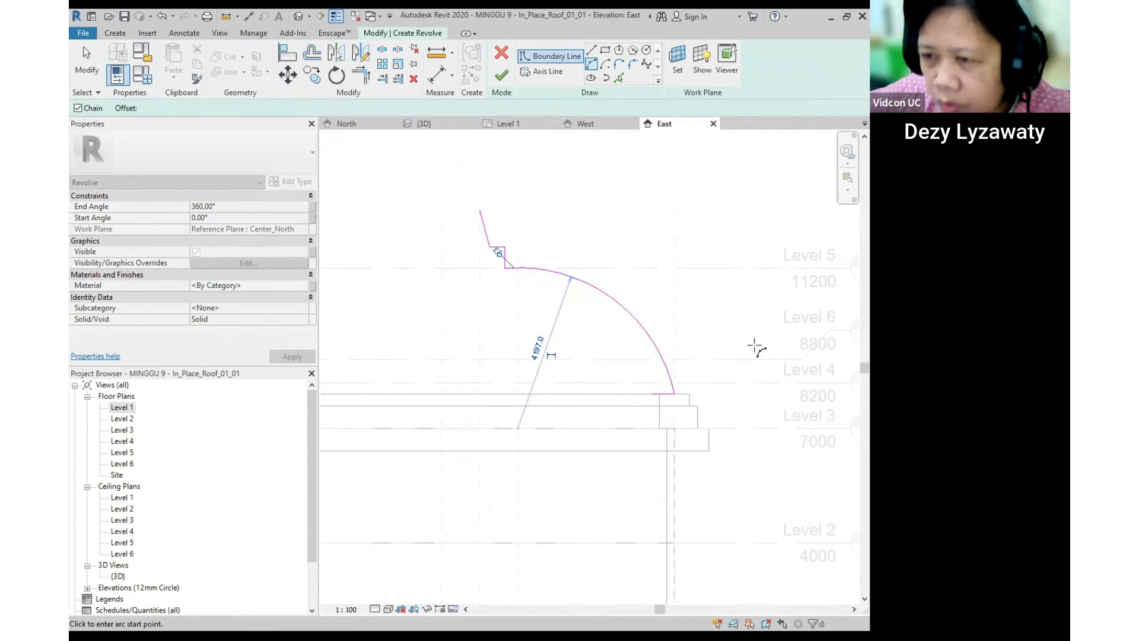
{"action": "key", "text": "Escape"}
{"action": "key", "text": "Escape"}
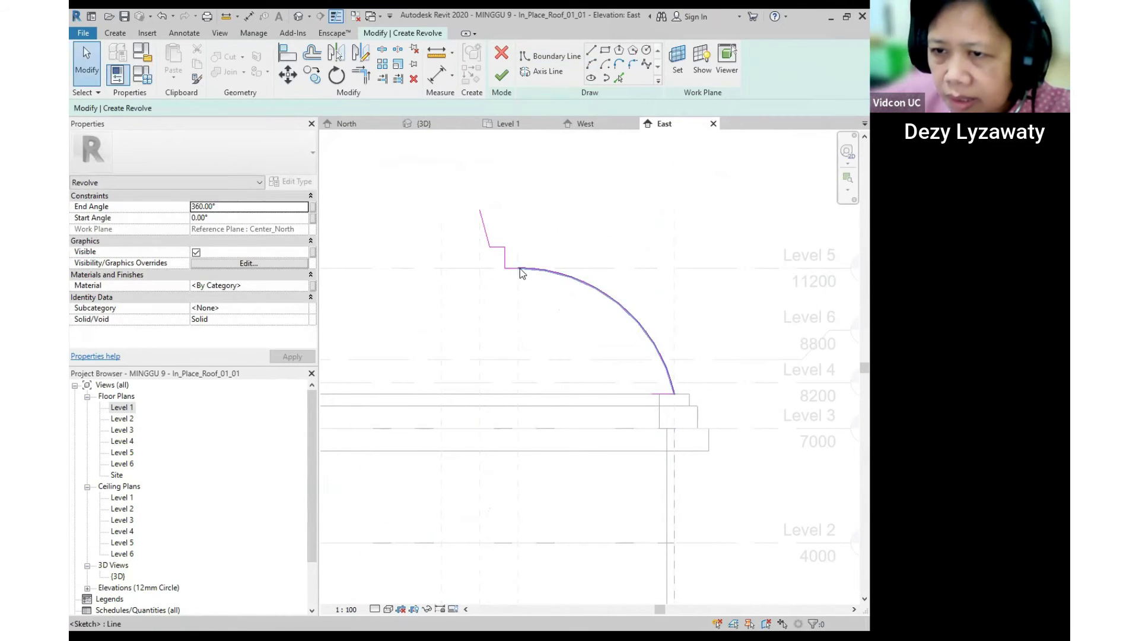
Draw a vertical boundary line from the peak's tip to just below Level 5, ending in a horizontal segment about 510 mm long.
{"action": "middle_click_drag", "start_coordinate": [639, 397], "coordinate": [641, 378]}
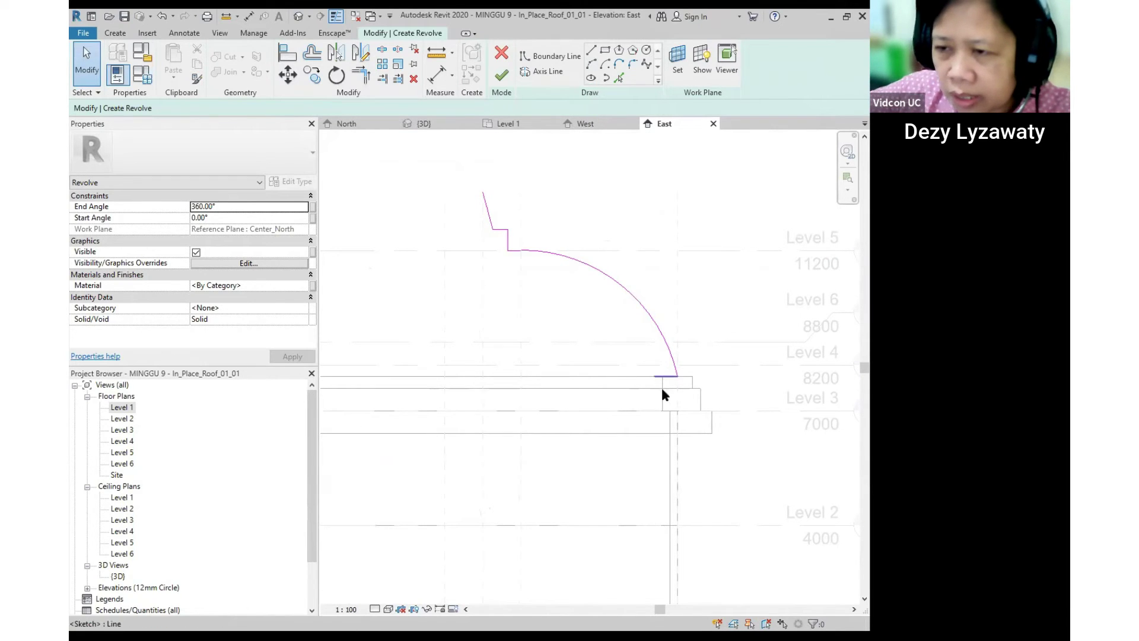
{"action": "left_click", "coordinate": [550, 57]}
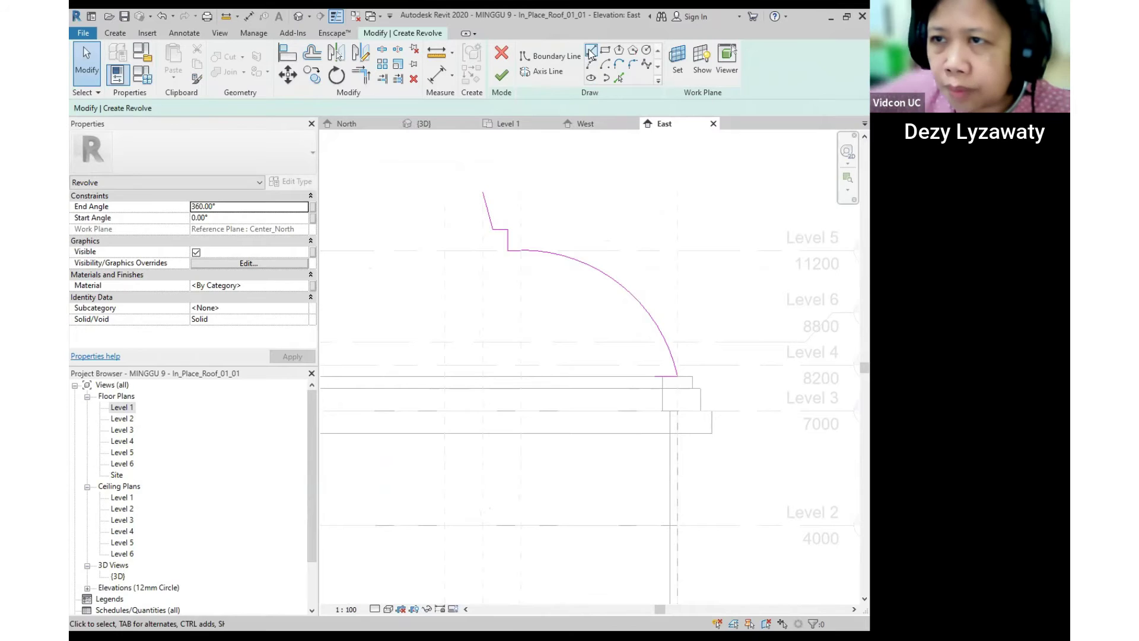
{"action": "left_click", "coordinate": [484, 191]}
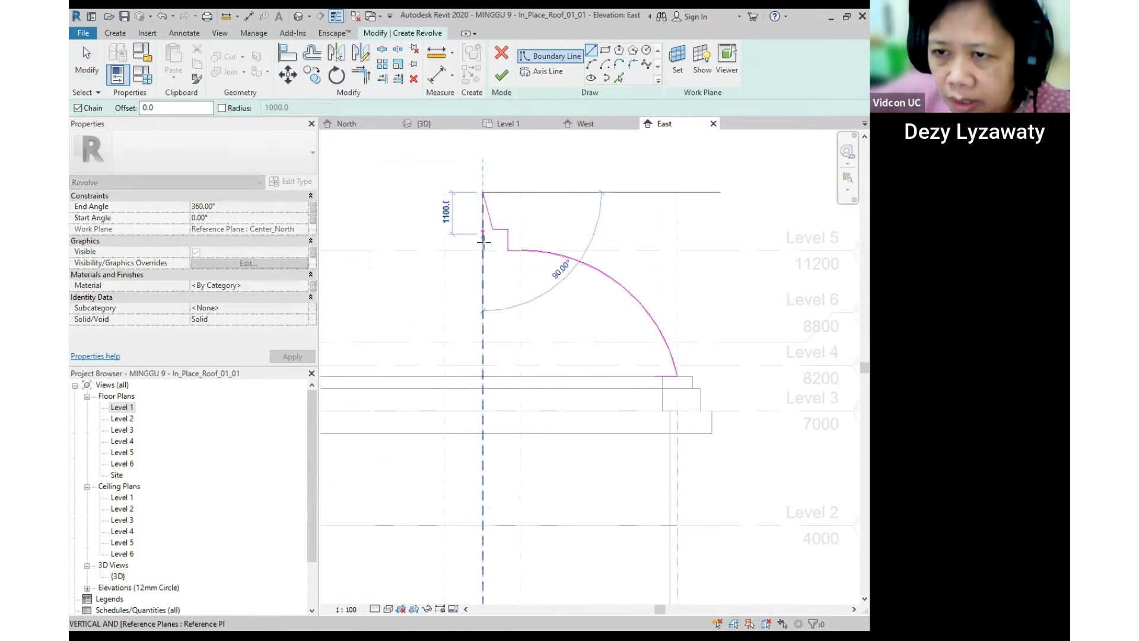
{"action": "left_click", "coordinate": [484, 265]}
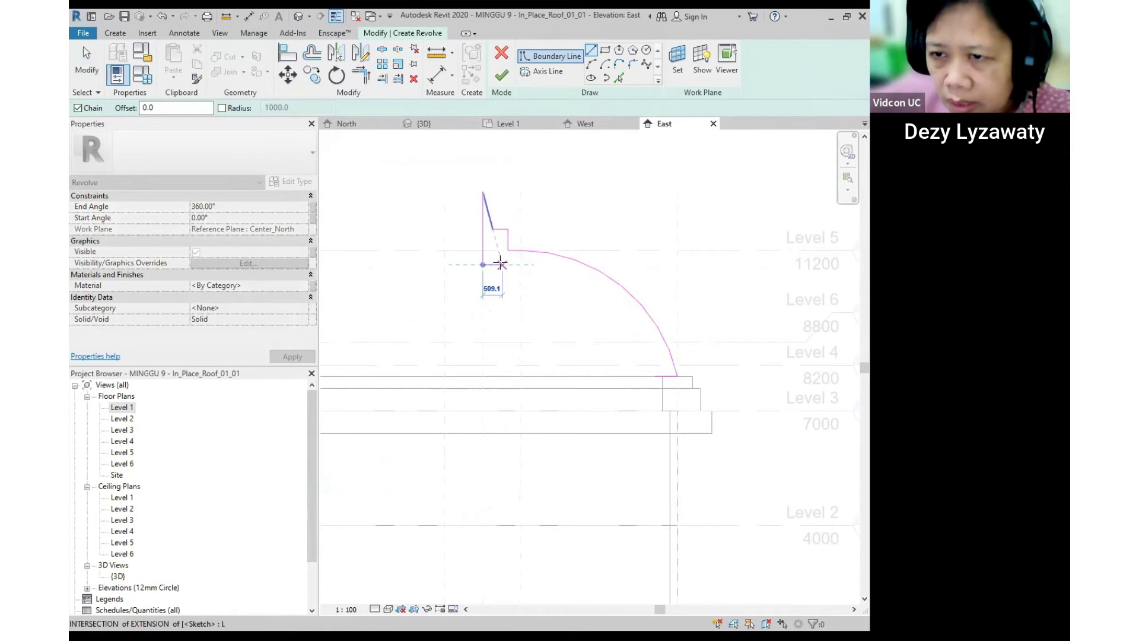
{"action": "left_click", "coordinate": [501, 264]}
{"action": "key", "text": "Escape"}
{"action": "key", "text": "Escape"}
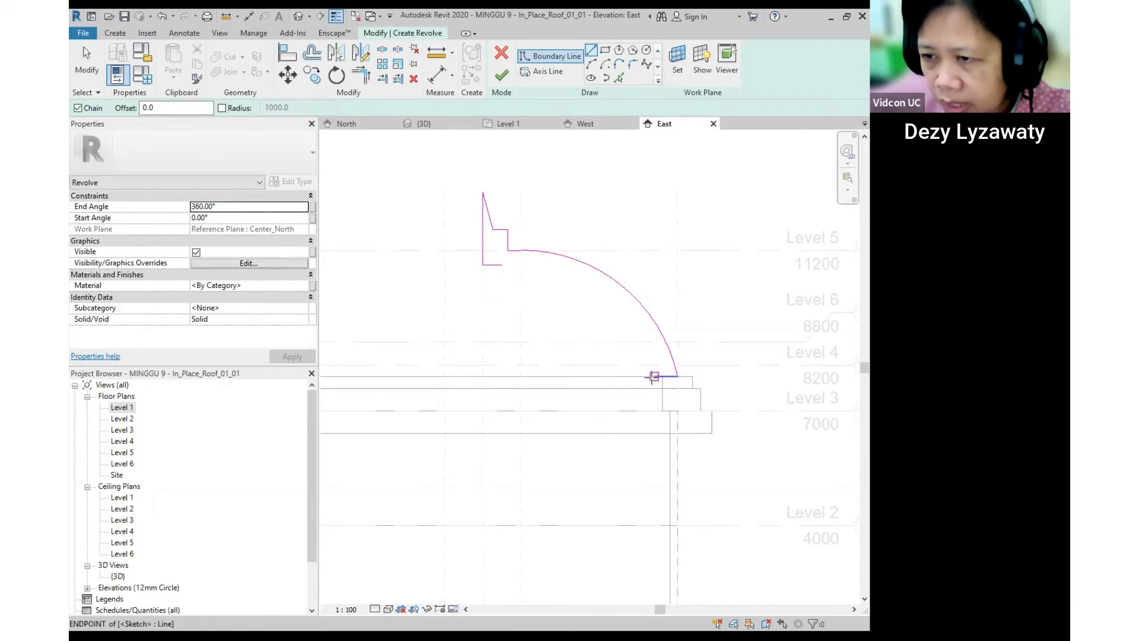
Close the profile with an inner start-end-radius arc from the lower horizontal segment to the inner end of the ring-top line.
{"action": "left_click", "coordinate": [591, 63]}
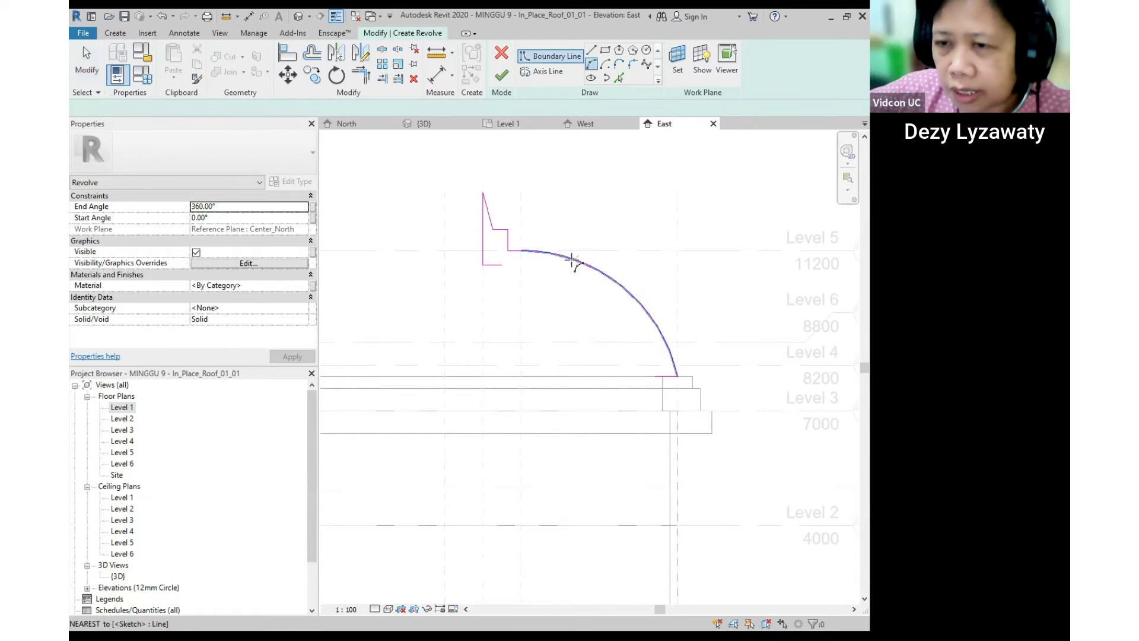
{"action": "left_click", "coordinate": [501, 265]}
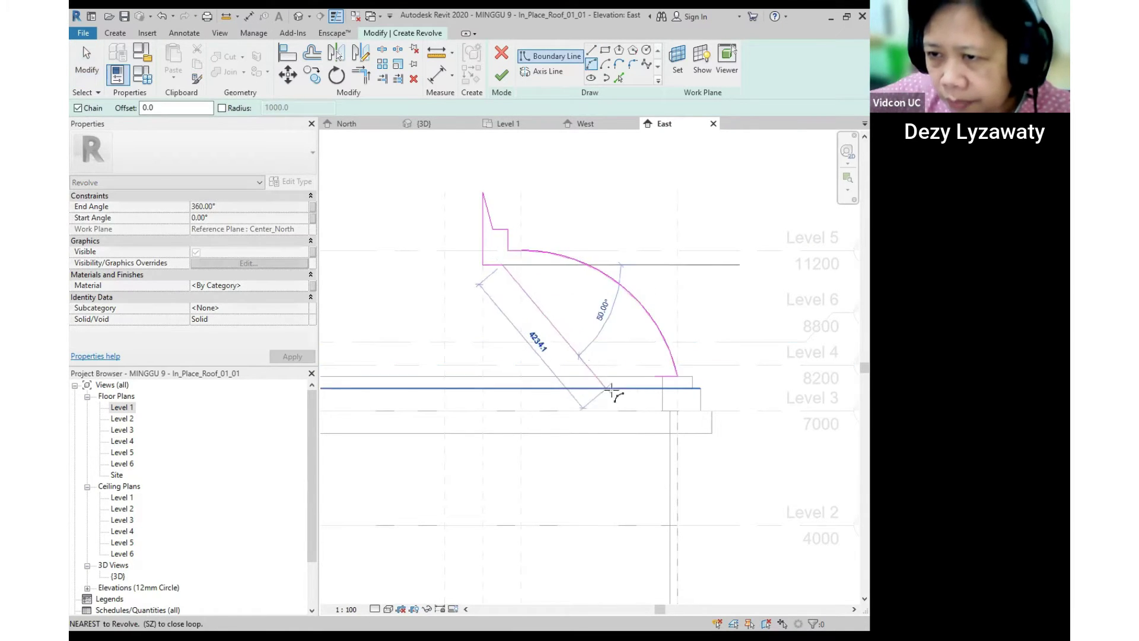
{"action": "left_click", "coordinate": [654, 376]}
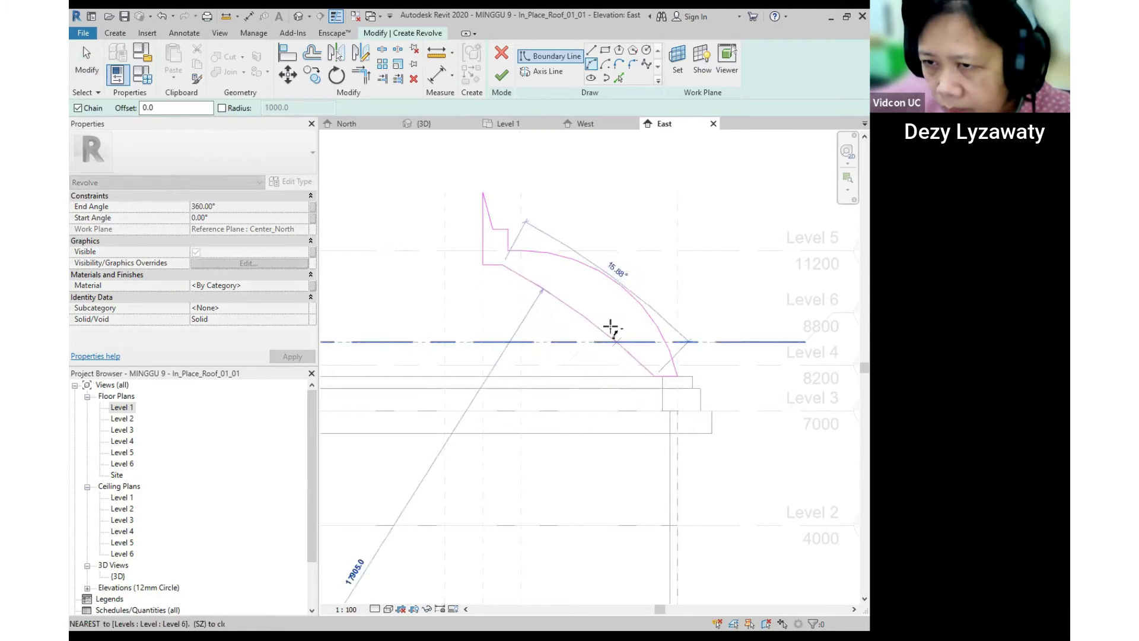
{"action": "left_click", "coordinate": [596, 297]}
{"action": "scroll", "coordinate": [686, 382], "scroll_direction": "up", "scroll_amount": 2}
{"action": "key", "text": "Escape"}
{"action": "scroll", "coordinate": [690, 389], "scroll_direction": "down", "scroll_amount": 2}
{"action": "scroll", "coordinate": [690, 388], "scroll_direction": "up", "scroll_amount": 3}
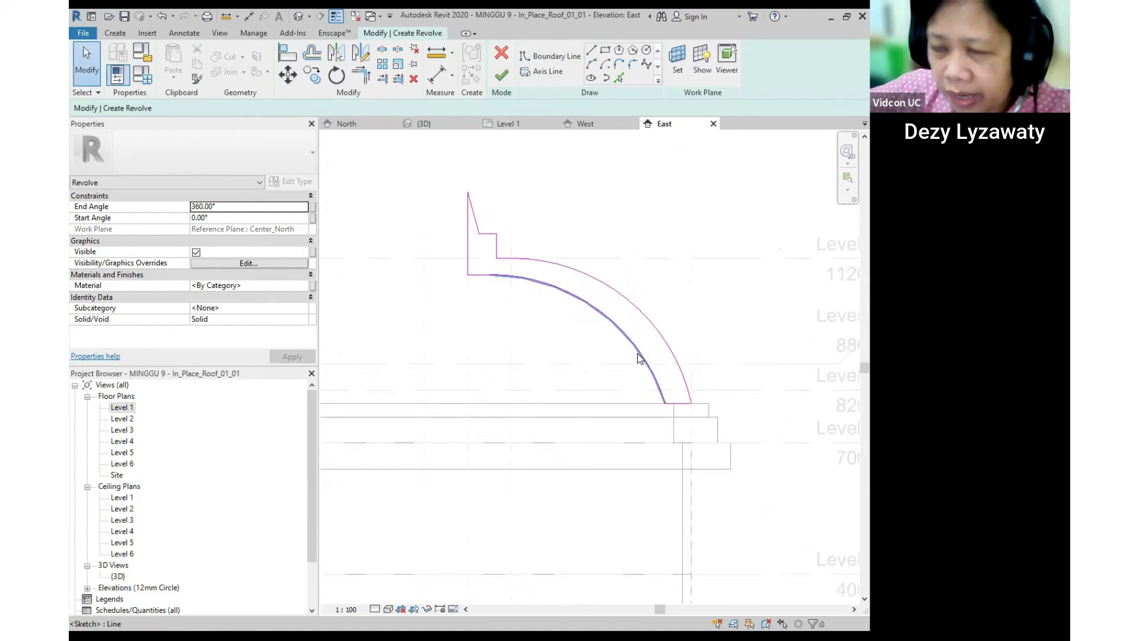
{"action": "scroll", "coordinate": [725, 422], "scroll_direction": "up", "scroll_amount": 2}
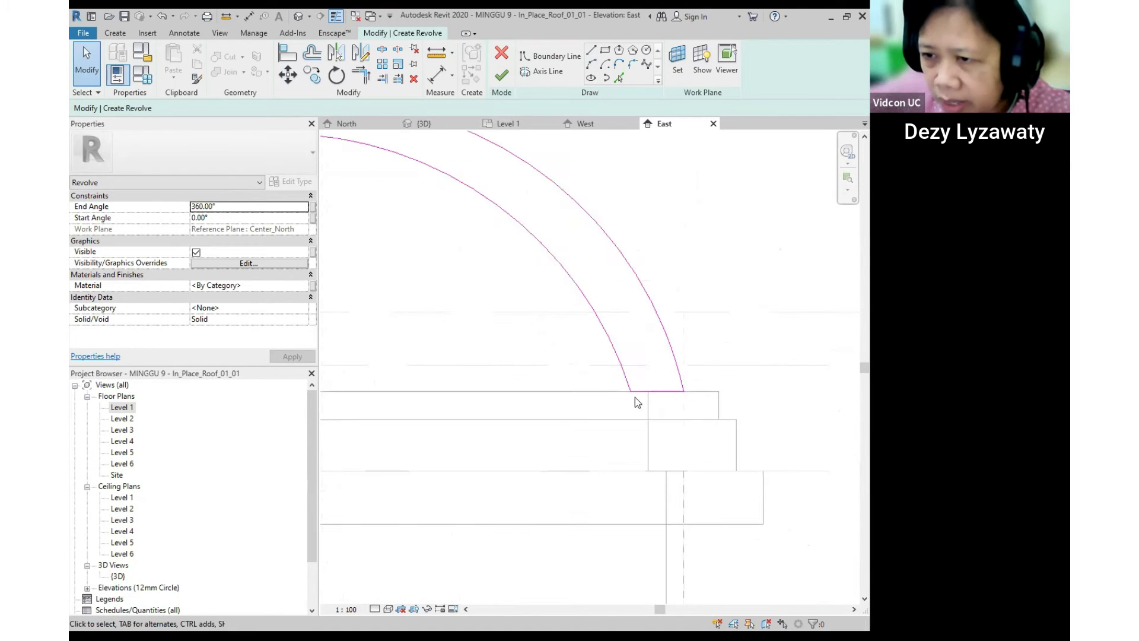
{"action": "scroll", "coordinate": [689, 386], "scroll_direction": "down", "scroll_amount": 3}
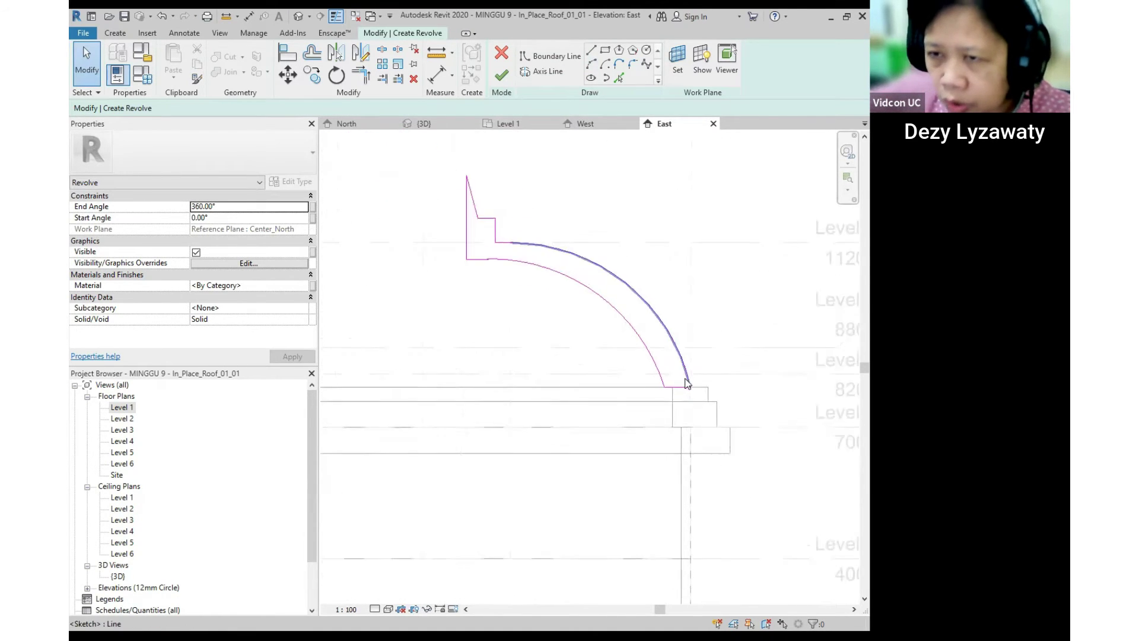
Slant the peak's vertical step edge by moving its upper end inward, and shorten the horizontal tread to meet that end.
{"action": "scroll", "coordinate": [509, 236], "scroll_direction": "up", "scroll_amount": 3}
{"action": "left_click", "coordinate": [509, 243]}
{"action": "left_click_drag", "start_coordinate": [505, 221], "coordinate": [494, 221]}
{"action": "left_click", "coordinate": [508, 224]}
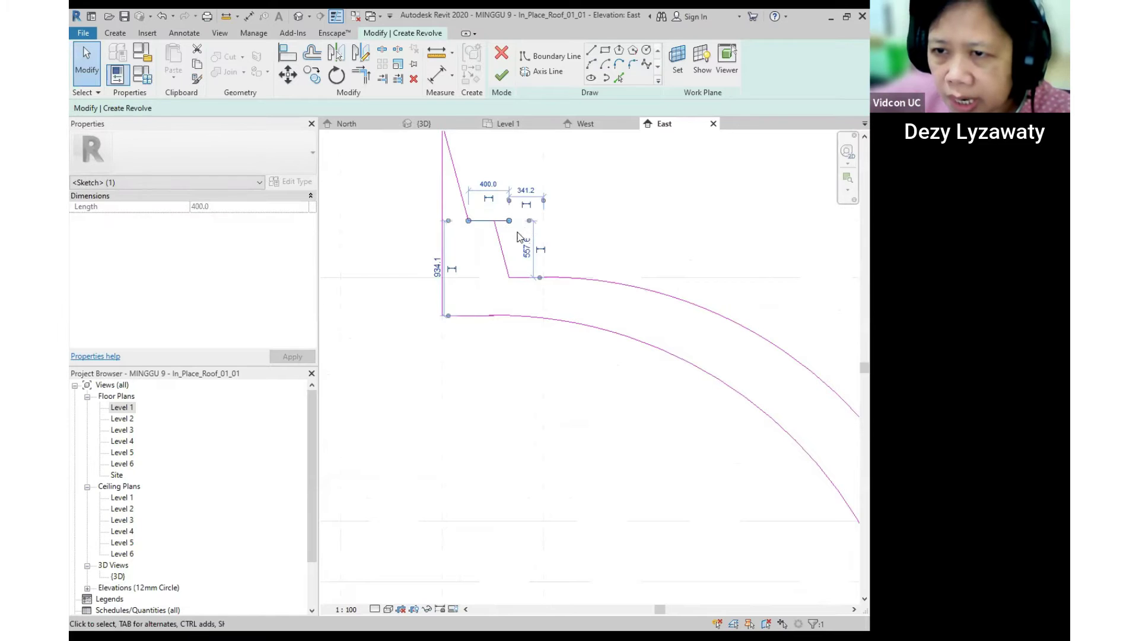
{"action": "left_click", "coordinate": [518, 231]}
{"action": "key", "text": "ctrl"}
{"action": "left_click", "coordinate": [499, 220]}
{"action": "left_click_drag", "start_coordinate": [509, 221], "coordinate": [495, 221]}
{"action": "left_click", "coordinate": [521, 256]}
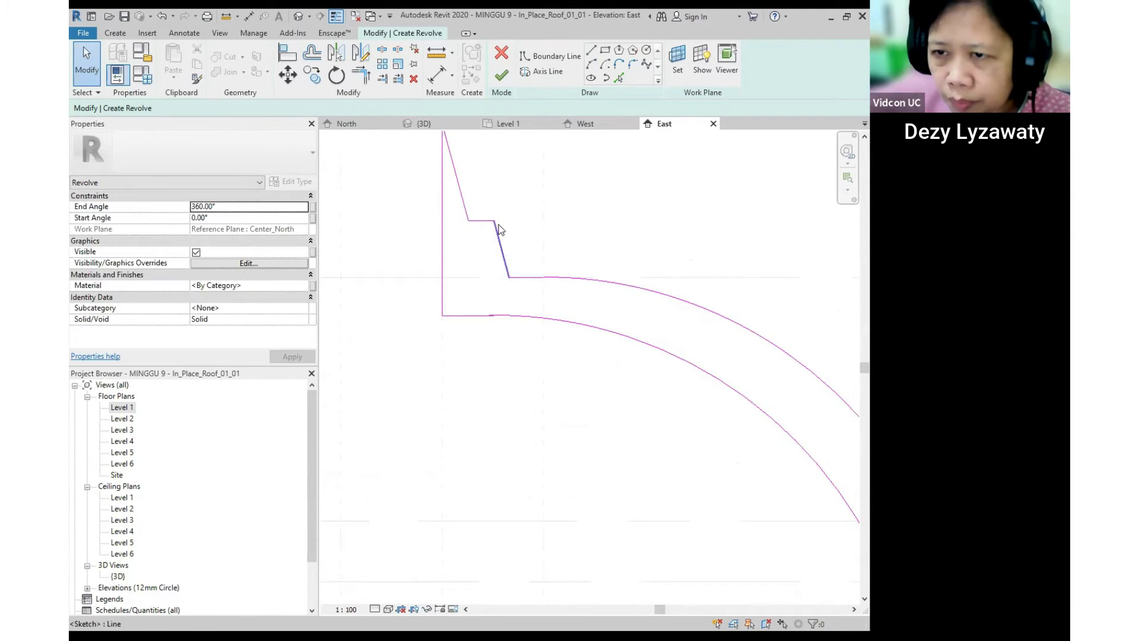
Slant the peak's step edge further by moving its upper end about 120 mm inward along the tread.
{"action": "left_click", "coordinate": [492, 225], "text": "ctrl"}
{"action": "left_click", "coordinate": [483, 240]}
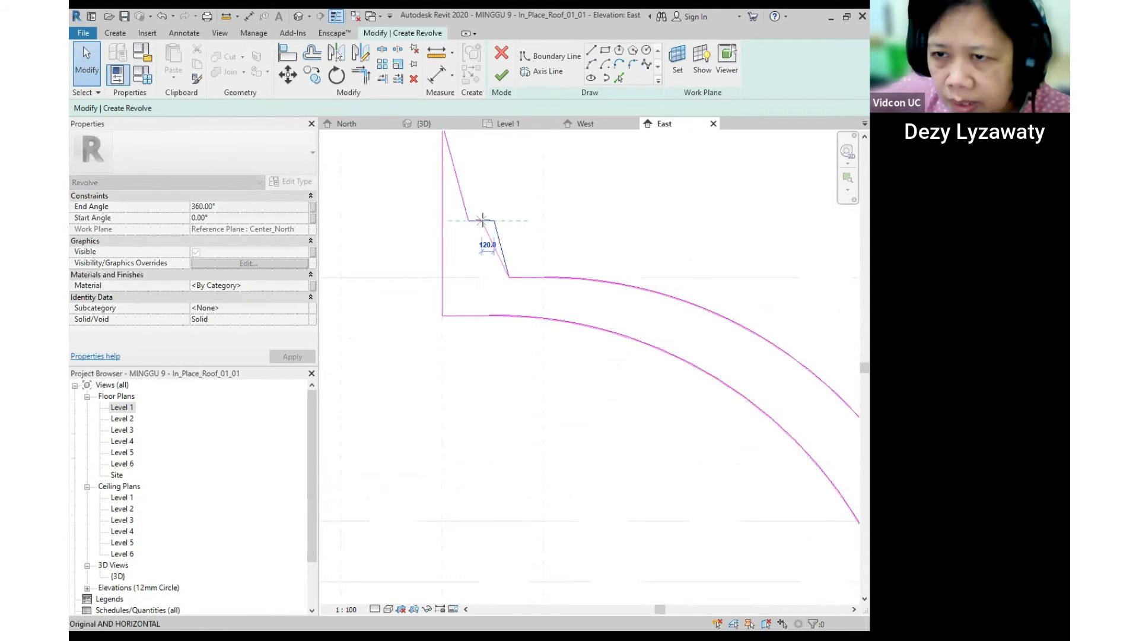
{"action": "scroll", "coordinate": [543, 234], "scroll_direction": "down", "scroll_amount": 2}
{"action": "scroll", "coordinate": [521, 275], "scroll_direction": "up", "scroll_amount": 2}
Move the lower end of the profile's vertical line outward along the lower horizontal segment.
{"action": "left_click", "coordinate": [501, 267]}
{"action": "left_click", "coordinate": [492, 268]}
{"action": "left_click_drag", "start_coordinate": [492, 267], "coordinate": [510, 265]}
{"action": "left_click", "coordinate": [557, 320]}
{"action": "scroll", "coordinate": [577, 338], "scroll_direction": "down", "scroll_amount": 2}
{"action": "scroll", "coordinate": [564, 232], "scroll_direction": "up", "scroll_amount": 3}
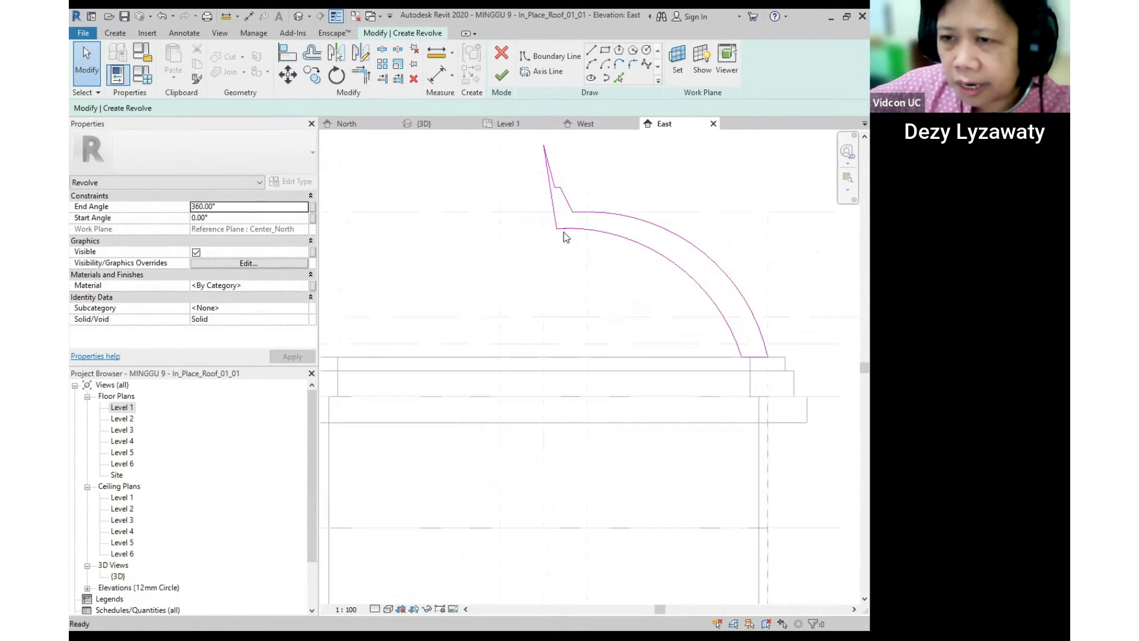
Return the profile's lower inner corner to the centre reference plane, making the inner line vertical and joined to the horizontal segment.
{"action": "mouse_move", "coordinate": [553, 227]}
{"action": "left_mouse_down"}
{"action": "mouse_move", "coordinate": [480, 223]}
{"action": "mouse_move", "coordinate": [506, 224]}
{"action": "left_mouse_up"}
{"action": "left_click", "coordinate": [554, 234]}
{"action": "scroll", "coordinate": [553, 234], "scroll_direction": "up", "scroll_amount": 2}
{"action": "left_click", "coordinate": [558, 223]}
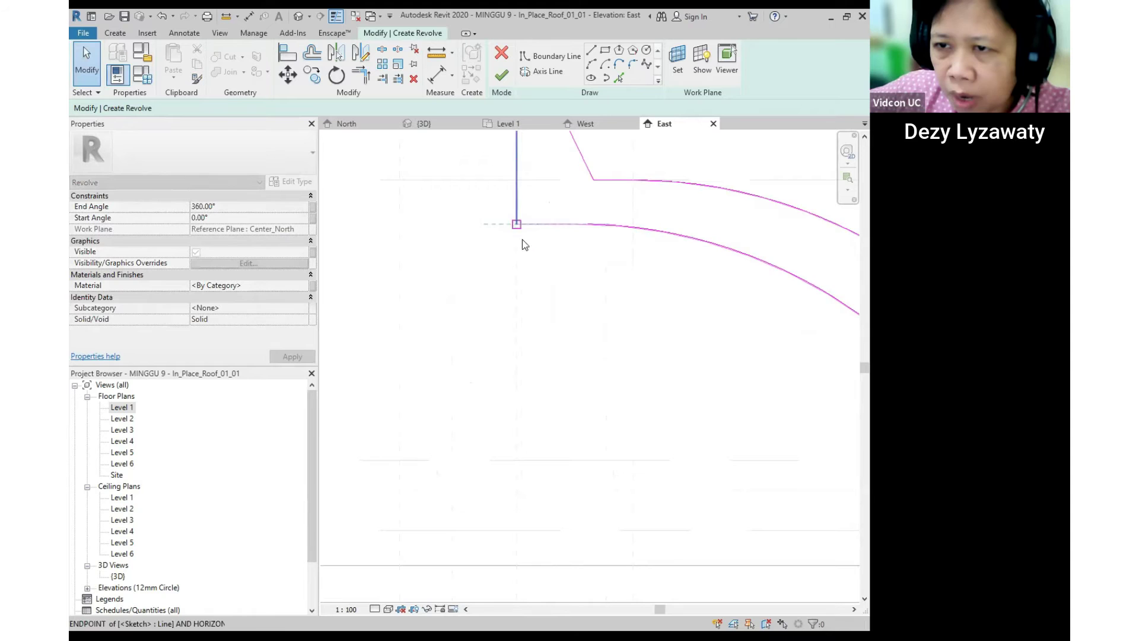
{"action": "scroll", "coordinate": [638, 346], "scroll_direction": "down", "scroll_amount": 3}
{"action": "mouse_move", "coordinate": [638, 347]}
{"action": "middle_mouse_down"}
{"action": "mouse_move", "coordinate": [611, 332]}
{"action": "mouse_move", "coordinate": [567, 343]}
{"action": "mouse_move", "coordinate": [679, 402]}
{"action": "middle_mouse_up"}
{"action": "scroll", "coordinate": [567, 343], "scroll_direction": "up", "scroll_amount": 2}
{"action": "scroll", "coordinate": [679, 402], "scroll_direction": "down", "scroll_amount": 1}
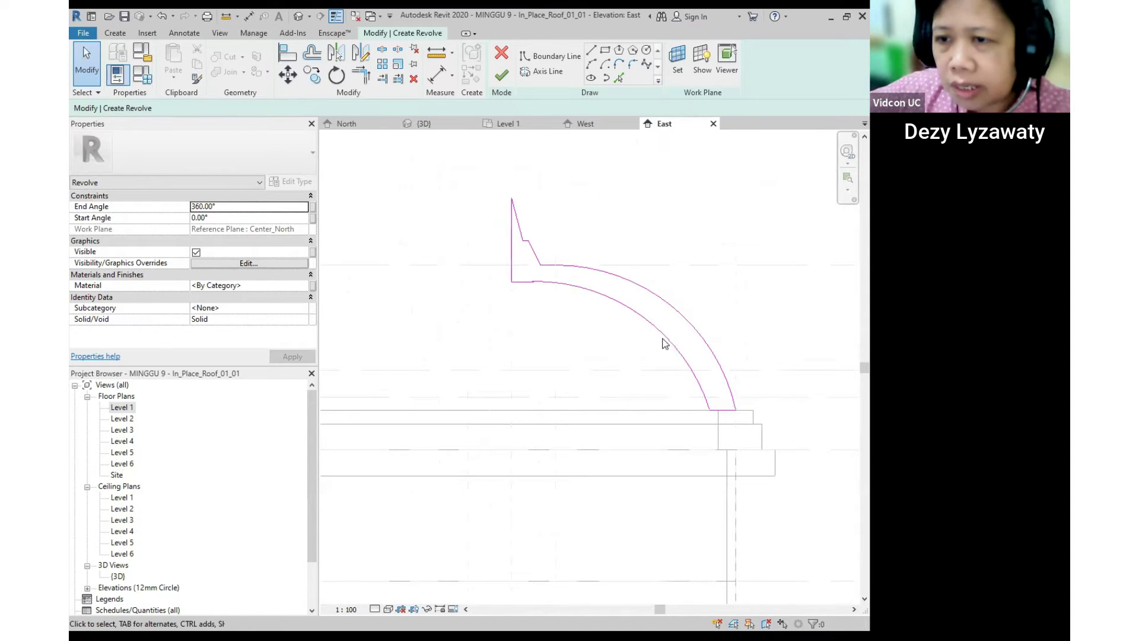
Draw a vertical axis line about 18300 mm long along the centre reference plane and finish the dome's revolve.
{"action": "left_click", "coordinate": [557, 72]}
{"action": "scroll", "coordinate": [621, 224], "scroll_direction": "down", "scroll_amount": 4}
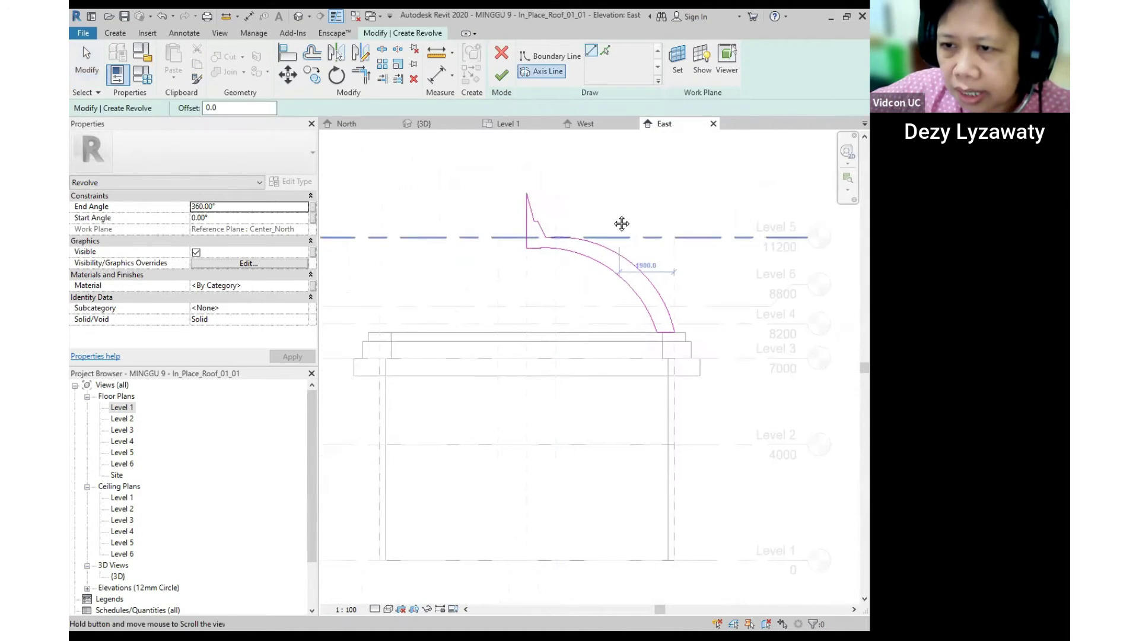
{"action": "left_click", "coordinate": [526, 491]}
{"action": "middle_click_drag", "start_coordinate": [531, 370], "coordinate": [524, 426]}
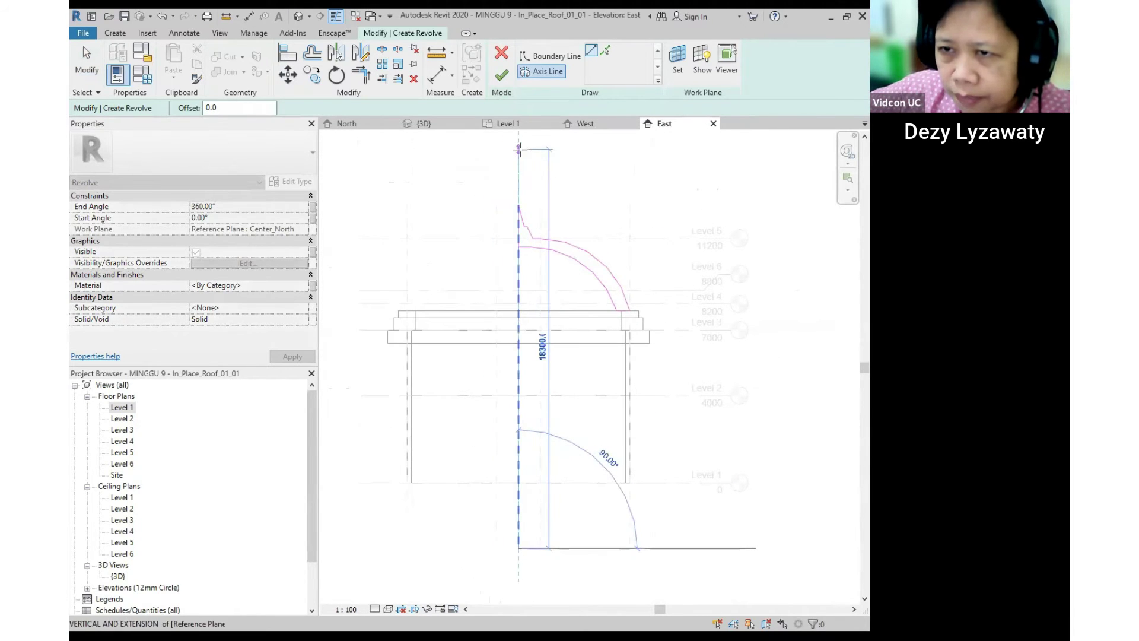
{"action": "left_click", "coordinate": [518, 148]}
{"action": "left_click", "coordinate": [632, 180]}
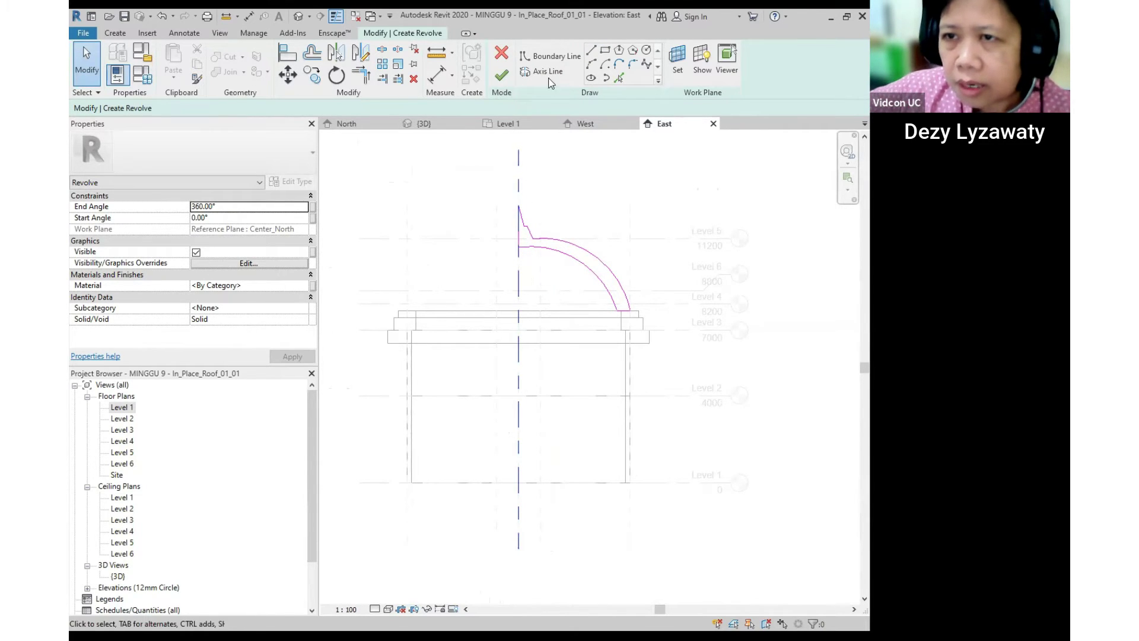
{"action": "left_click", "coordinate": [506, 80]}
{"action": "left_click", "coordinate": [638, 194]}
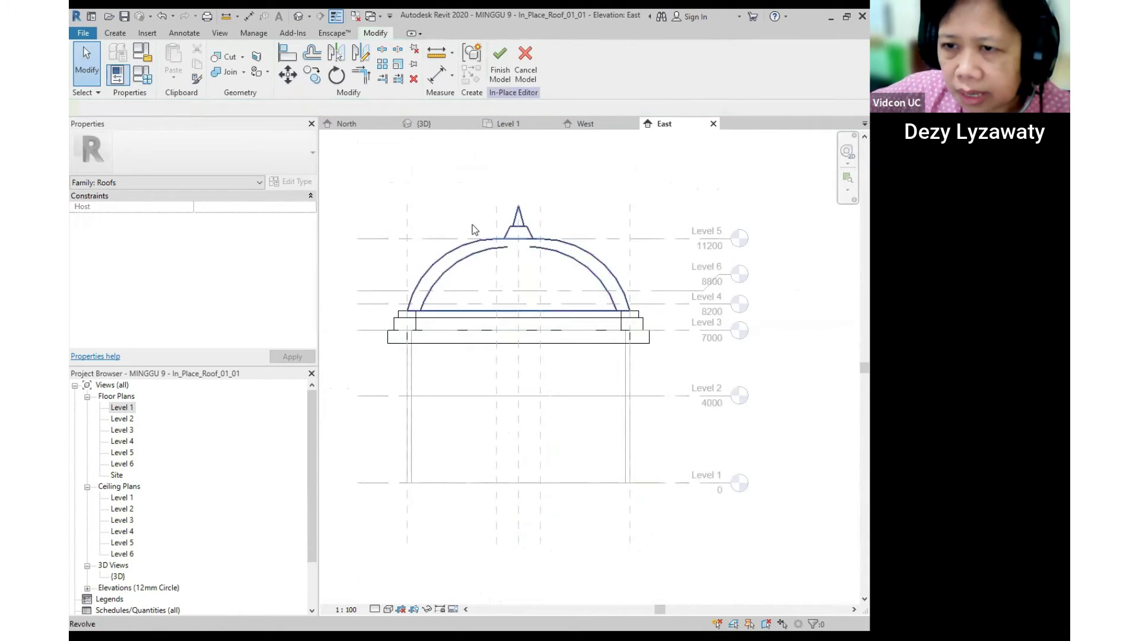
Check the revolved dome and stepped ring in the 3D view, and finish the in-place roof model.
{"action": "left_click", "coordinate": [298, 16]}
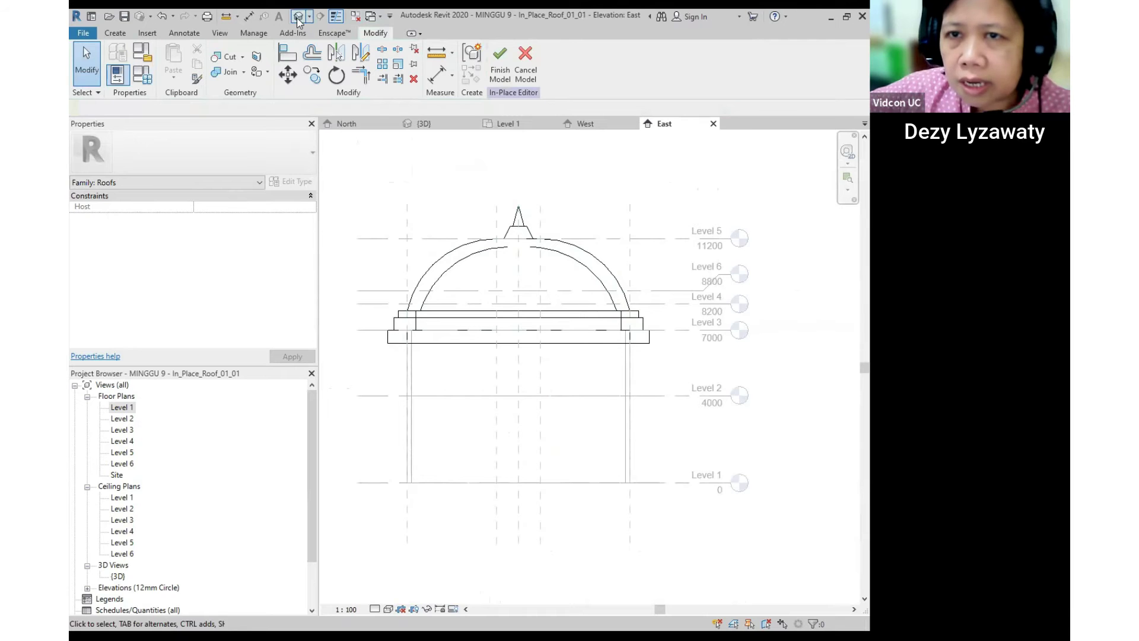
{"action": "middle_click_drag", "start_coordinate": [570, 269], "coordinate": [539, 349], "text": "shift"}
{"action": "scroll", "coordinate": [610, 226], "scroll_direction": "down", "scroll_amount": 2}
{"action": "scroll", "coordinate": [585, 318], "scroll_direction": "up", "scroll_amount": 4}
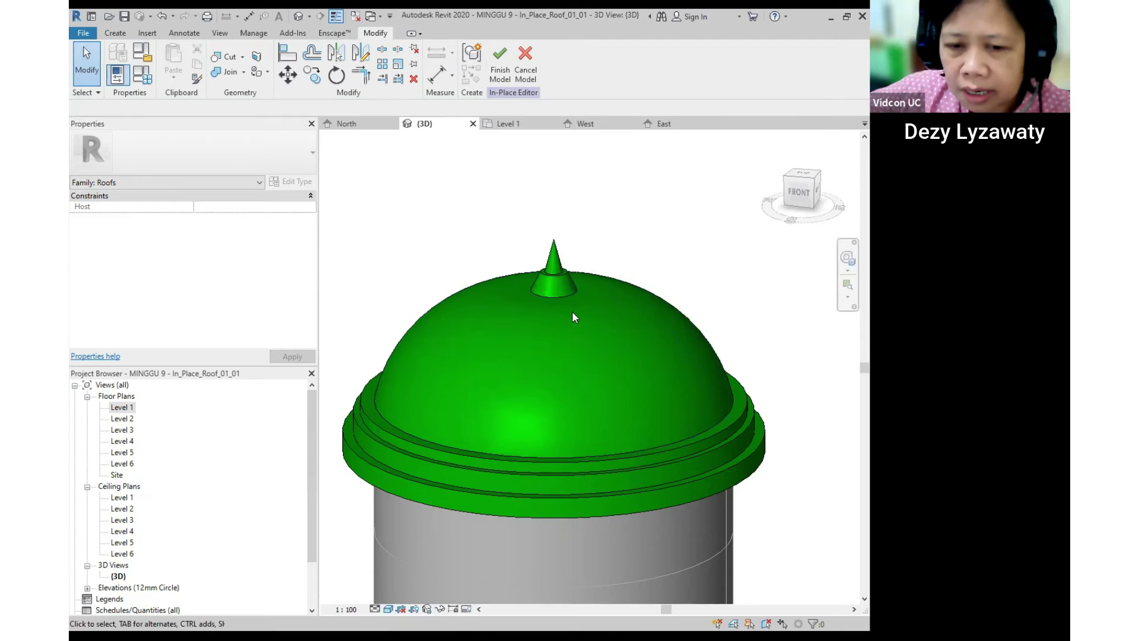
{"action": "scroll", "coordinate": [572, 311], "scroll_direction": "down", "scroll_amount": 4}
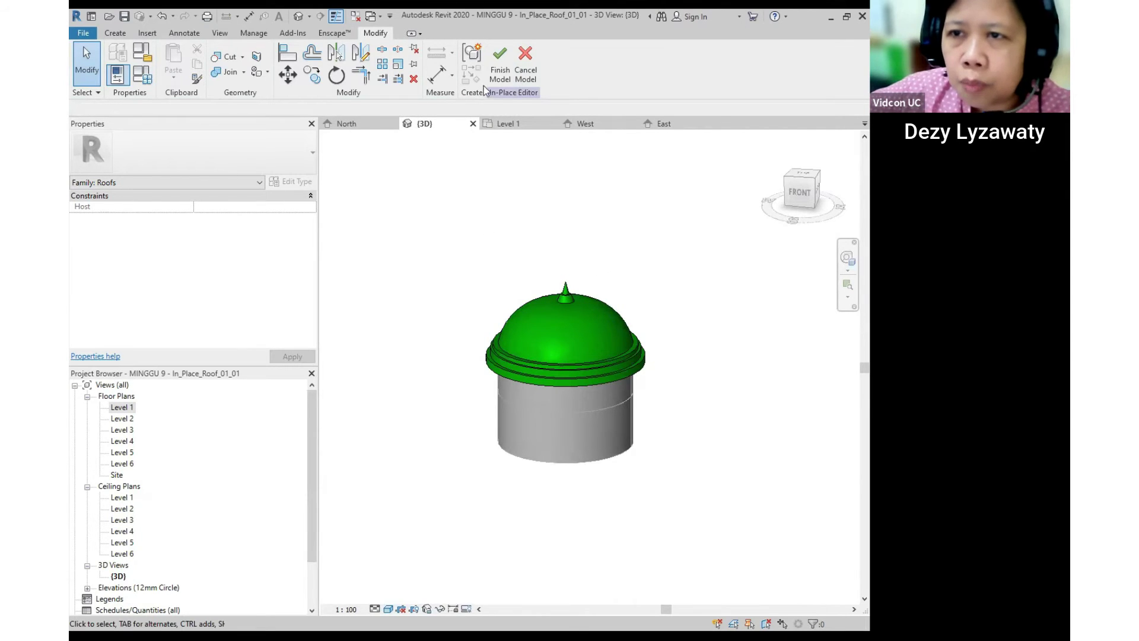
{"action": "key", "text": "ctrl"}
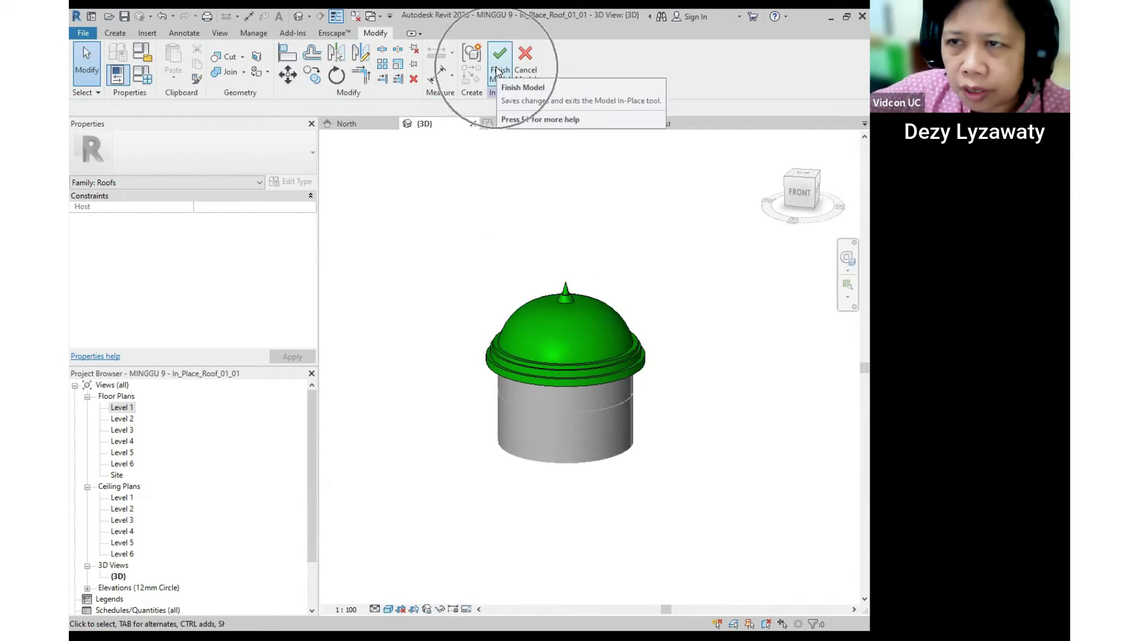
{"action": "key", "text": "ctrl"}
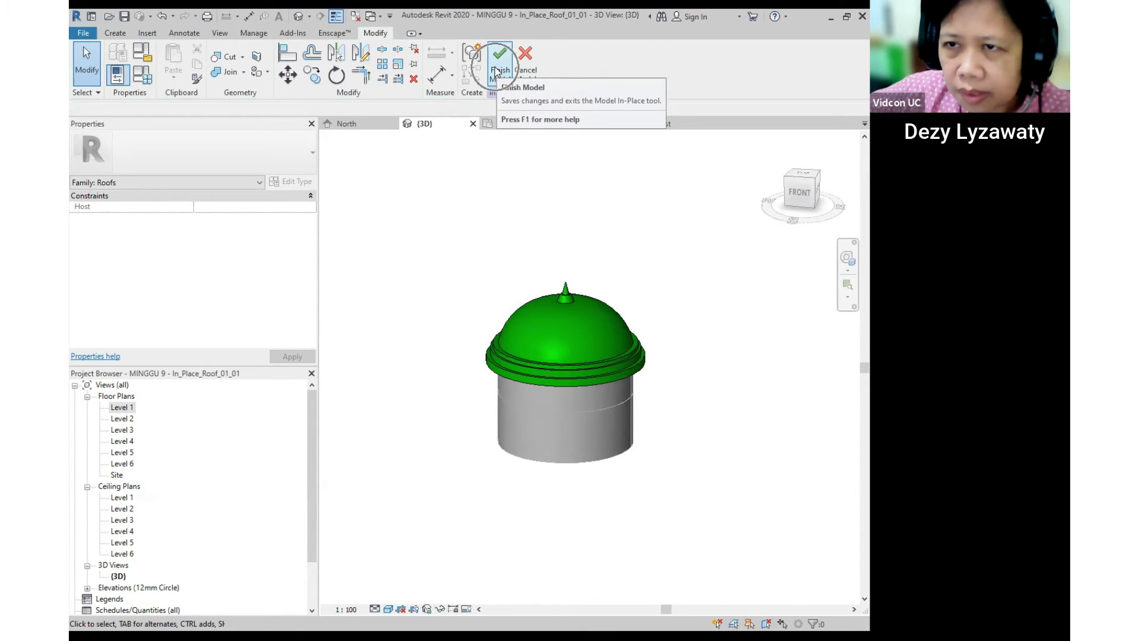
{"action": "left_click", "coordinate": [496, 72]}
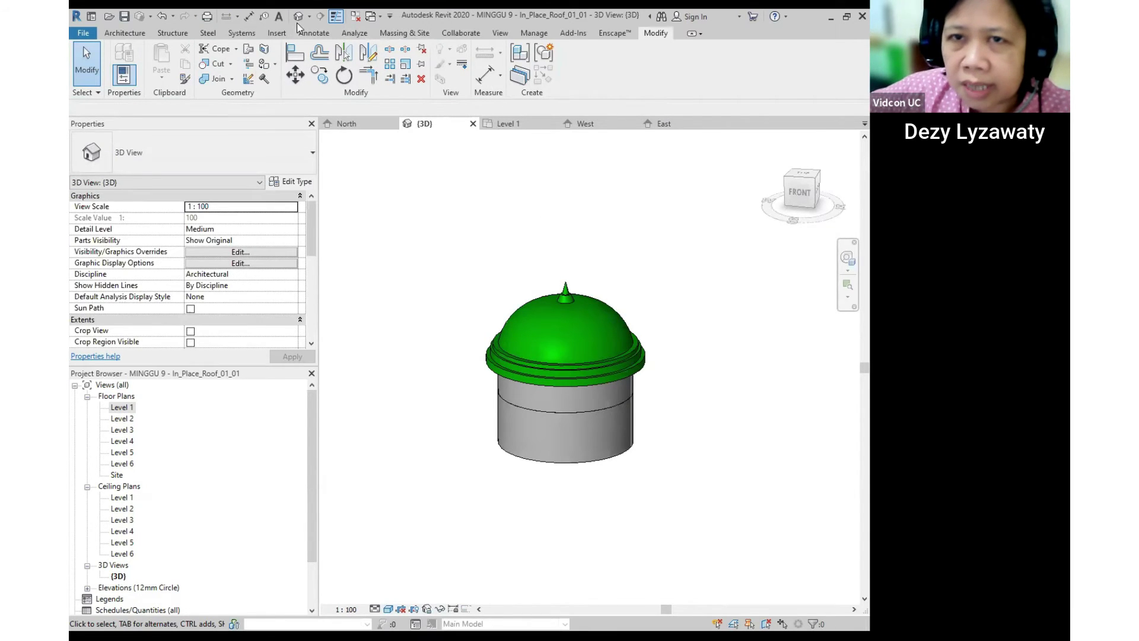
Examine the finished roof in 3D, selecting it to inspect the dome, peak and stepped ring.
{"action": "scroll", "coordinate": [563, 407], "scroll_direction": "down", "scroll_amount": 1}
{"action": "middle_click_drag", "start_coordinate": [533, 407], "coordinate": [443, 408]}
{"action": "key", "text": "alt"}
{"action": "mouse_move", "coordinate": [539, 414]}
{"action": "middle_mouse_down", "text": "shift"}
{"action": "mouse_move", "coordinate": [379, 435]}
{"action": "mouse_move", "coordinate": [433, 423]}
{"action": "middle_mouse_up", "text": "shift"}
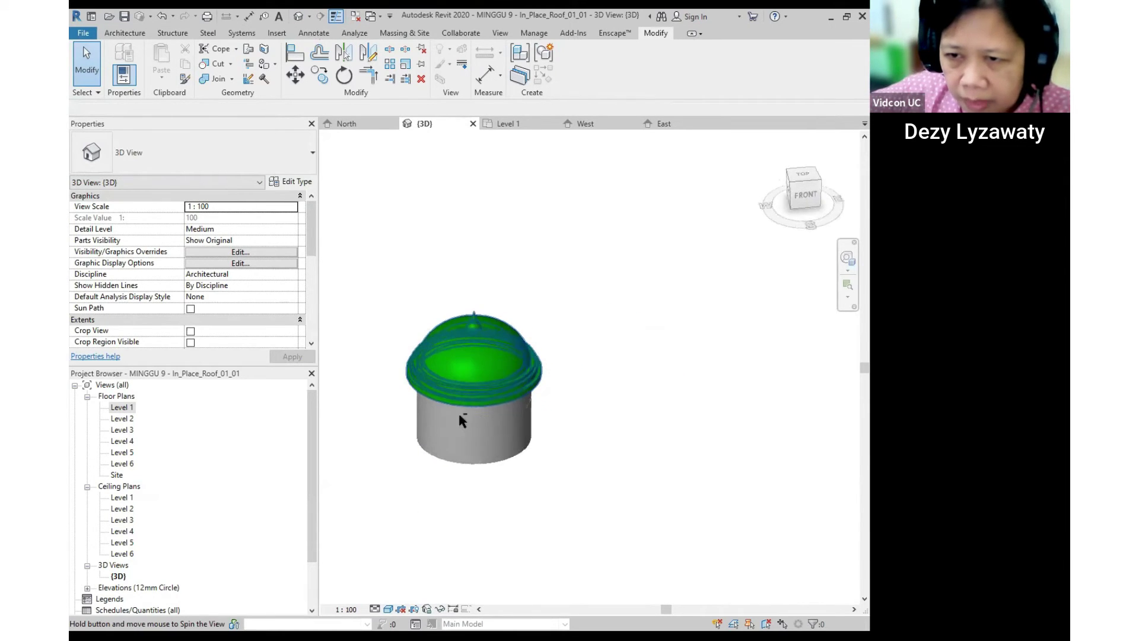
{"action": "scroll", "coordinate": [500, 340], "scroll_direction": "up", "scroll_amount": 3}
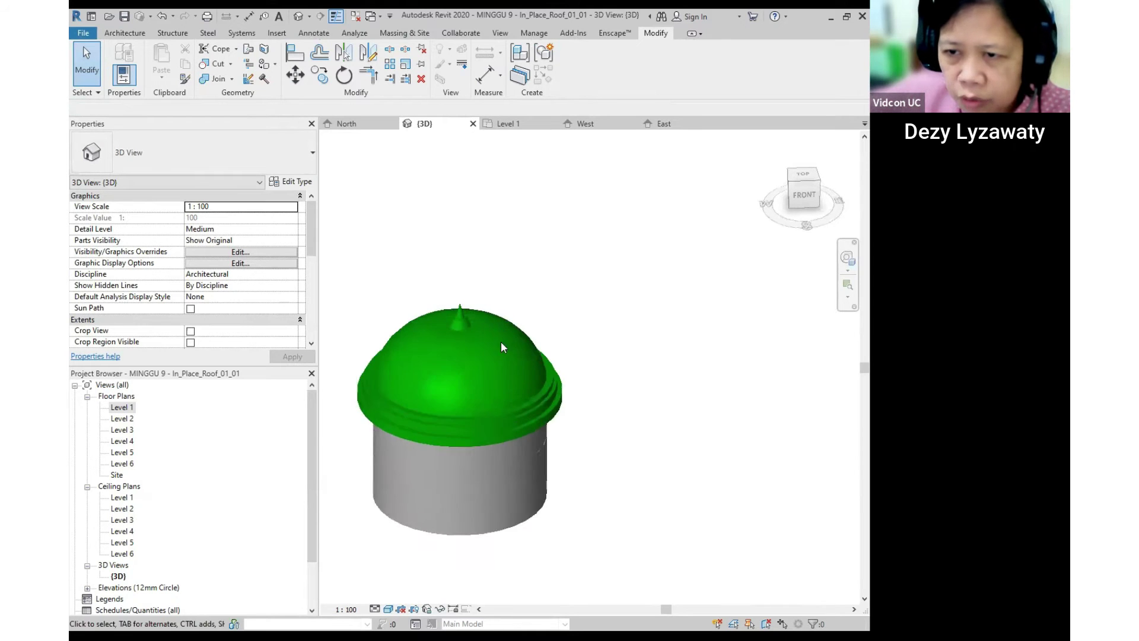
{"action": "left_click", "coordinate": [447, 311]}
{"action": "middle_click_drag", "start_coordinate": [574, 273], "coordinate": [680, 202]}
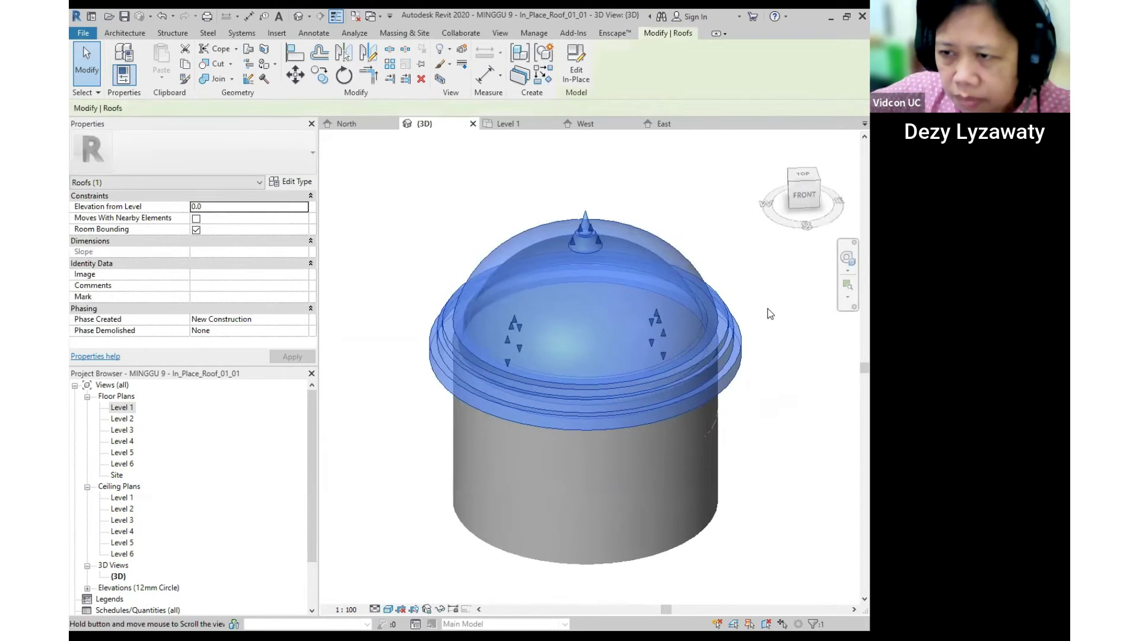
{"action": "left_click", "coordinate": [768, 310]}
{"action": "left_click", "coordinate": [679, 348]}
{"action": "left_click", "coordinate": [734, 327]}
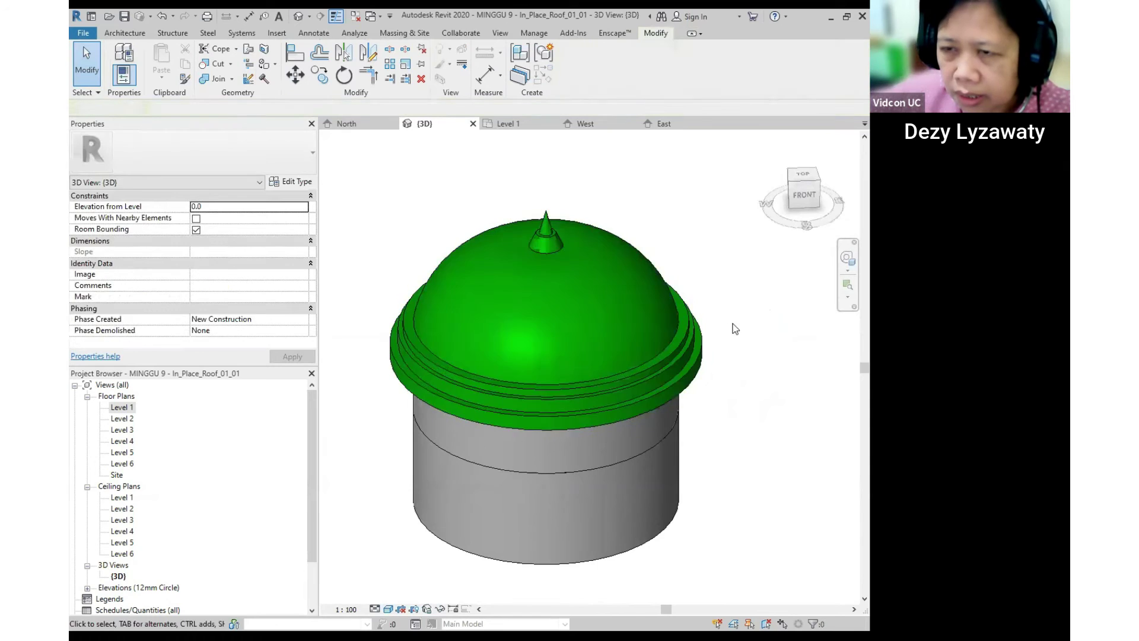
Inspect the building from its left side and select a lower curved wall segment to view its properties.
{"action": "scroll", "coordinate": [682, 330], "scroll_direction": "down", "scroll_amount": 3}
{"action": "middle_click_drag", "start_coordinate": [422, 425], "coordinate": [694, 373], "text": "shift"}
{"action": "scroll", "coordinate": [700, 329], "scroll_direction": "up", "scroll_amount": 2}
{"action": "middle_click_drag", "start_coordinate": [733, 337], "coordinate": [703, 330]}
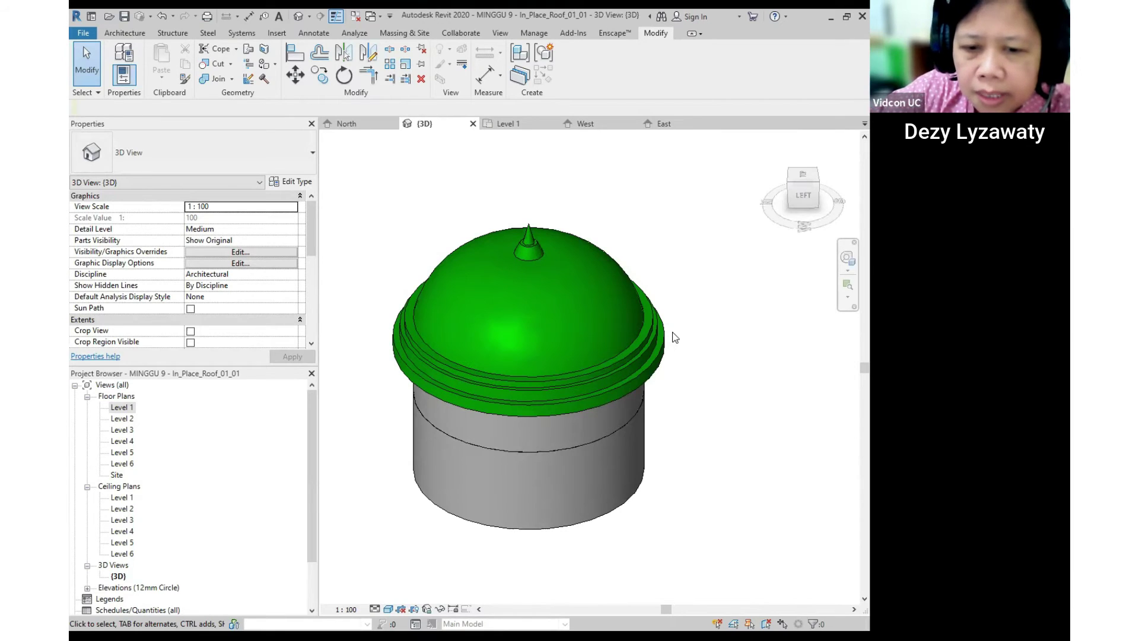
{"action": "scroll", "coordinate": [658, 413], "scroll_direction": "up", "scroll_amount": 5}
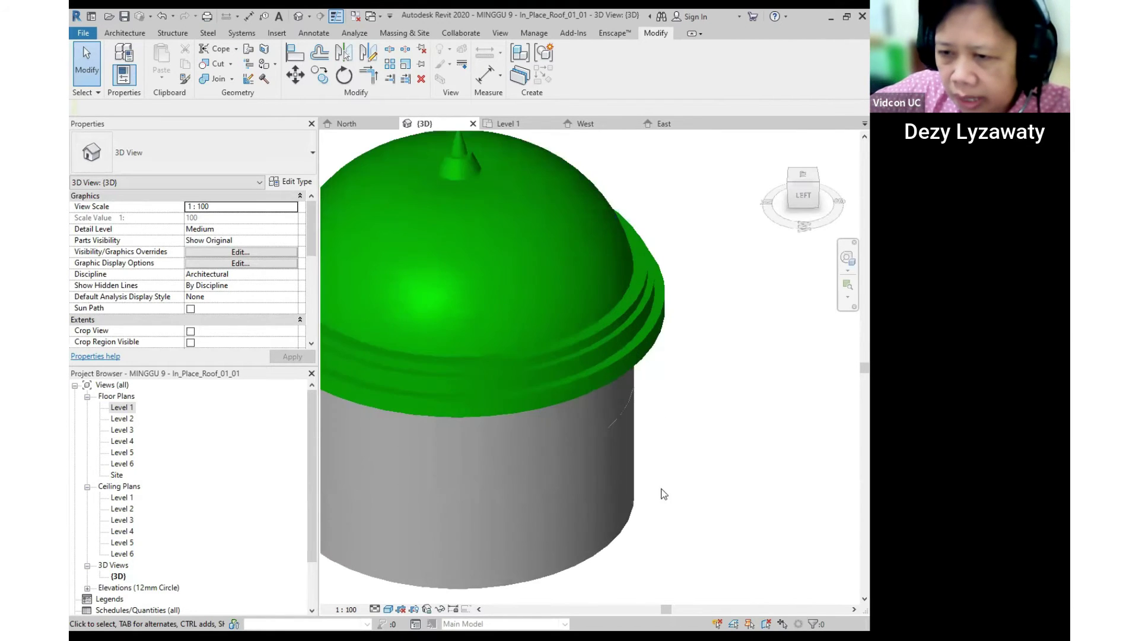
{"action": "left_click", "coordinate": [607, 352]}
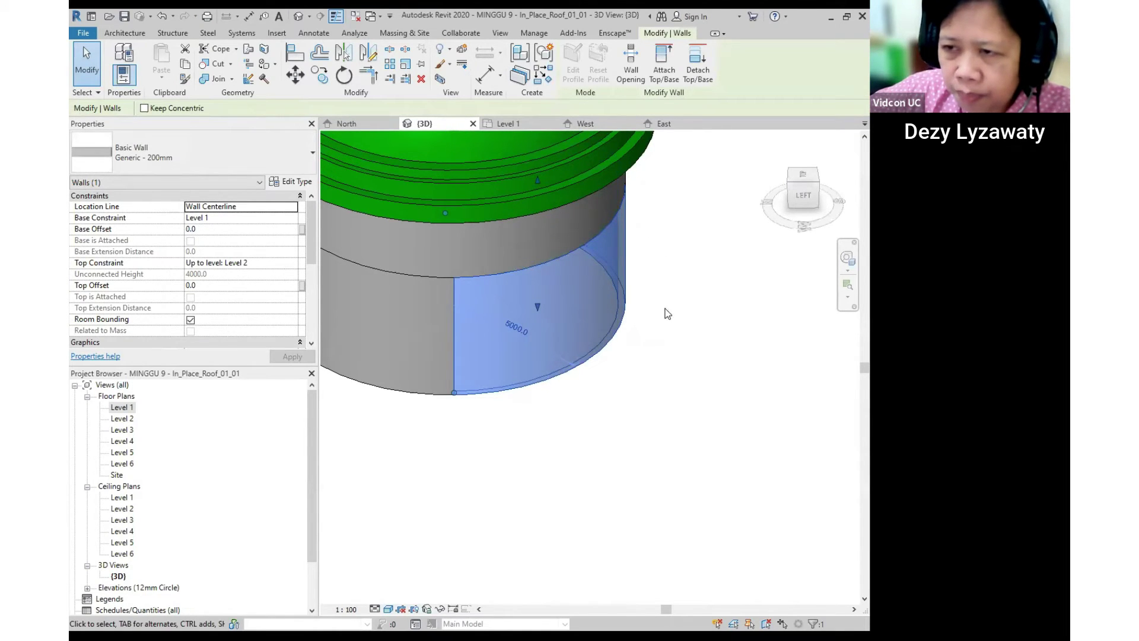
{"action": "scroll", "coordinate": [724, 306], "scroll_direction": "down", "scroll_amount": 3}
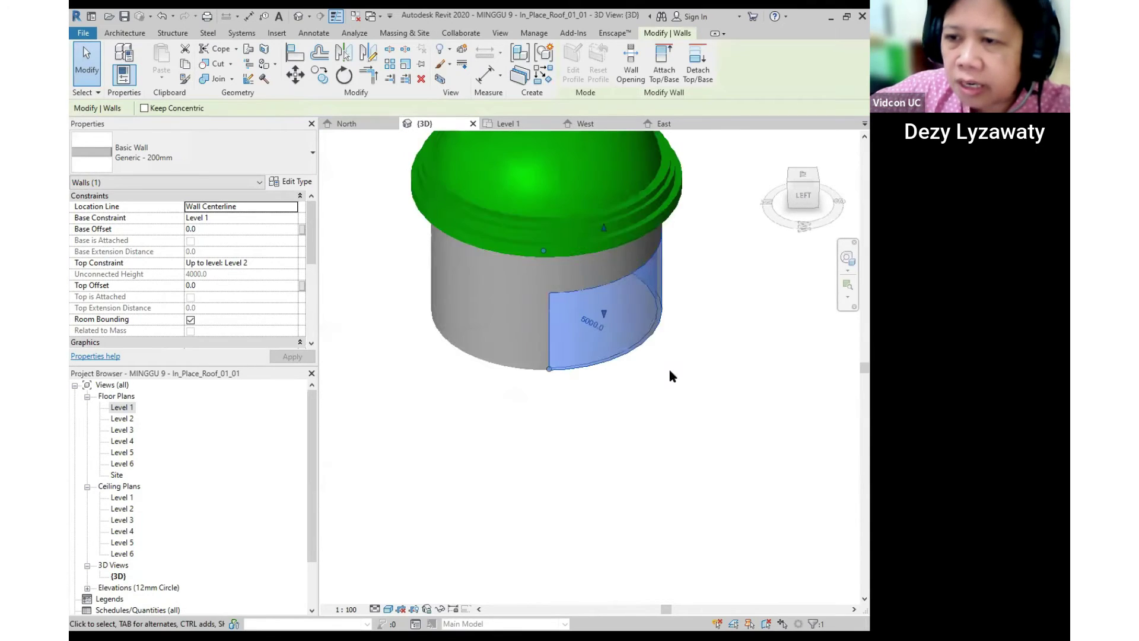
{"action": "left_click", "coordinate": [651, 394]}
In the Level 1 plan, create an in-place model in the Walls category with the default name Walls 1.
{"action": "double_click", "coordinate": [122, 409]}
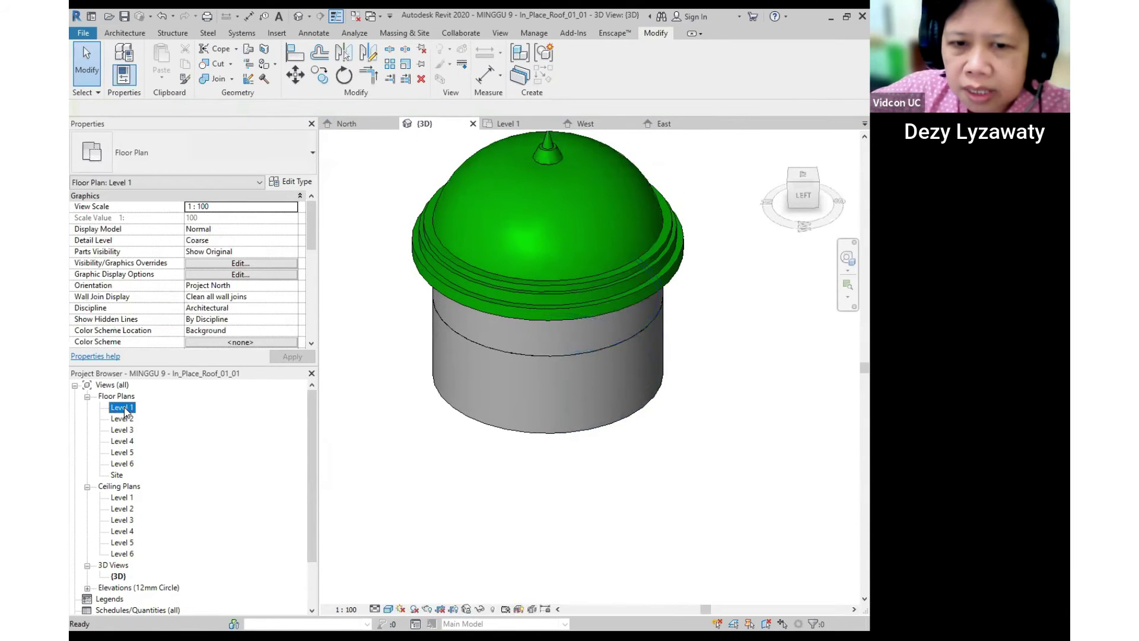
{"action": "scroll", "coordinate": [613, 234], "scroll_direction": "down", "scroll_amount": 2}
{"action": "scroll", "coordinate": [555, 253], "scroll_direction": "up", "scroll_amount": 1}
{"action": "scroll", "coordinate": [555, 253], "scroll_direction": "up", "scroll_amount": 2}
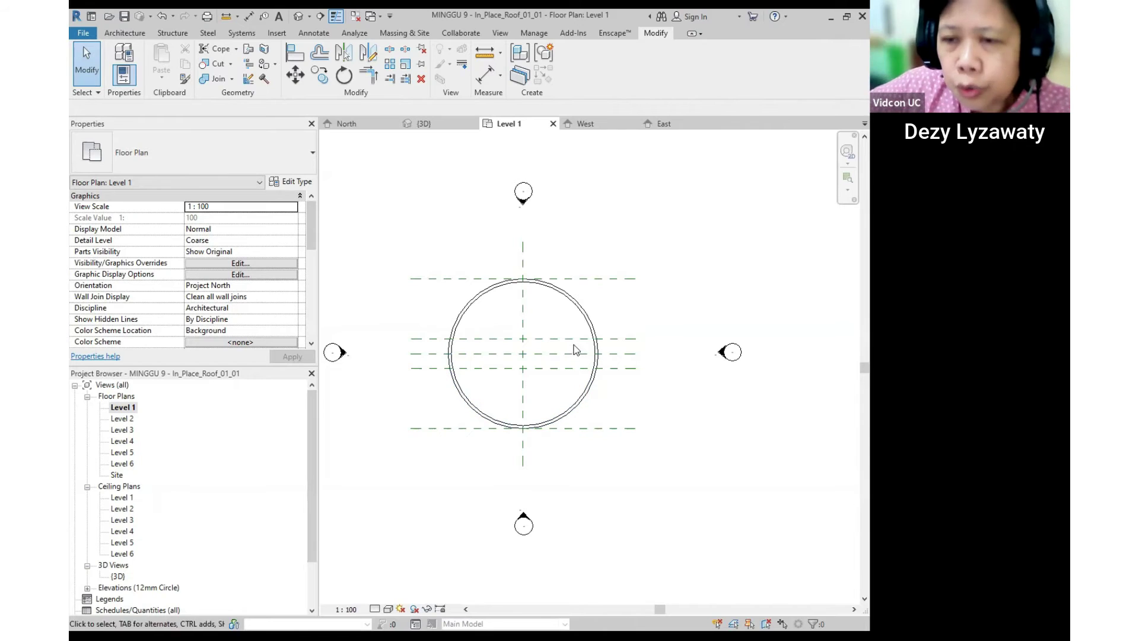
{"action": "left_click", "coordinate": [127, 34]}
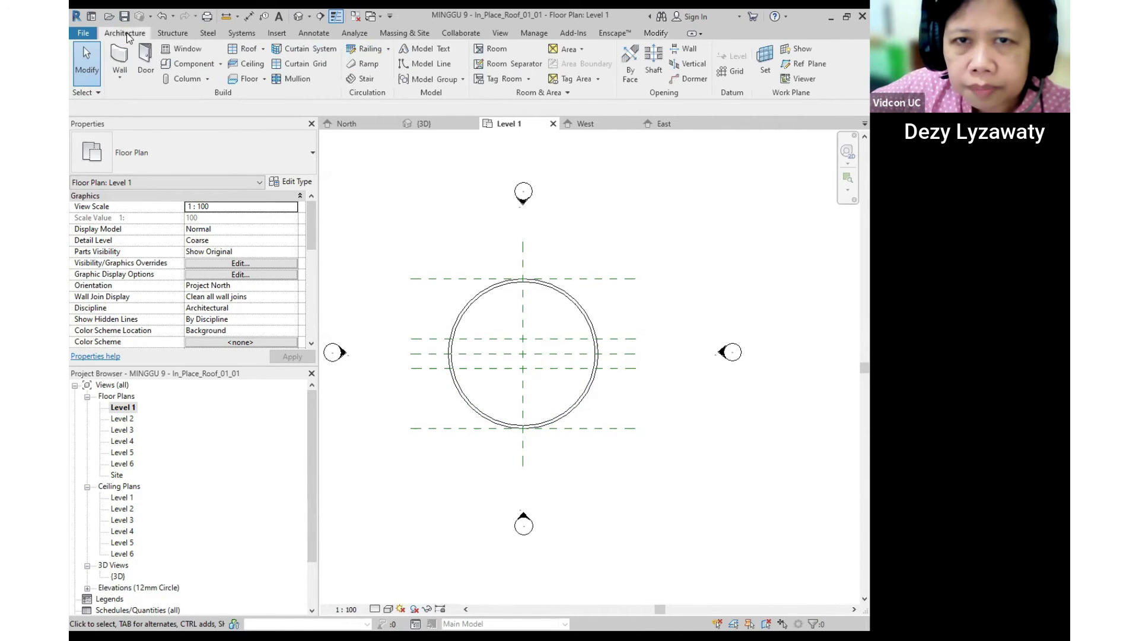
{"action": "left_click", "coordinate": [221, 68]}
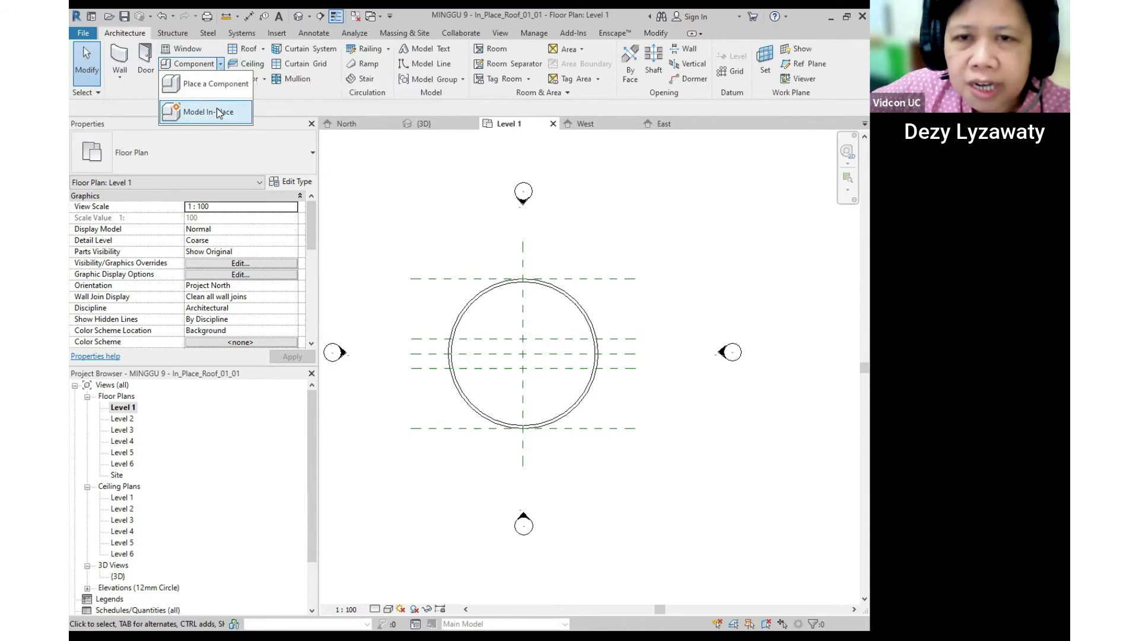
{"action": "left_click", "coordinate": [219, 112]}
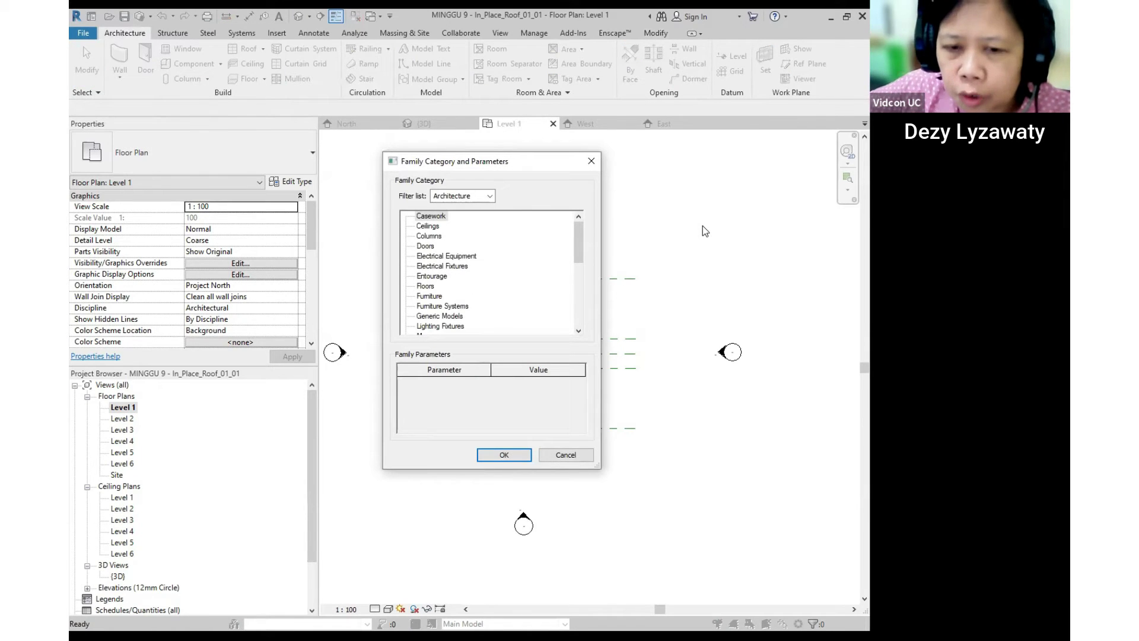
{"action": "left_click_drag", "start_coordinate": [584, 251], "coordinate": [590, 318]}
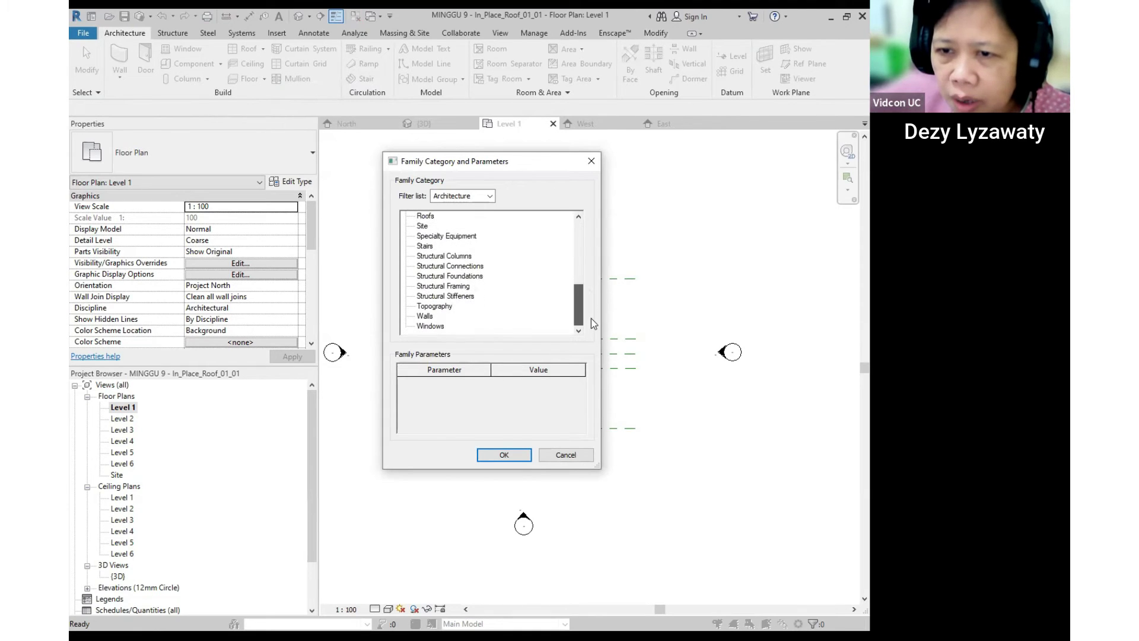
{"action": "left_click", "coordinate": [425, 316]}
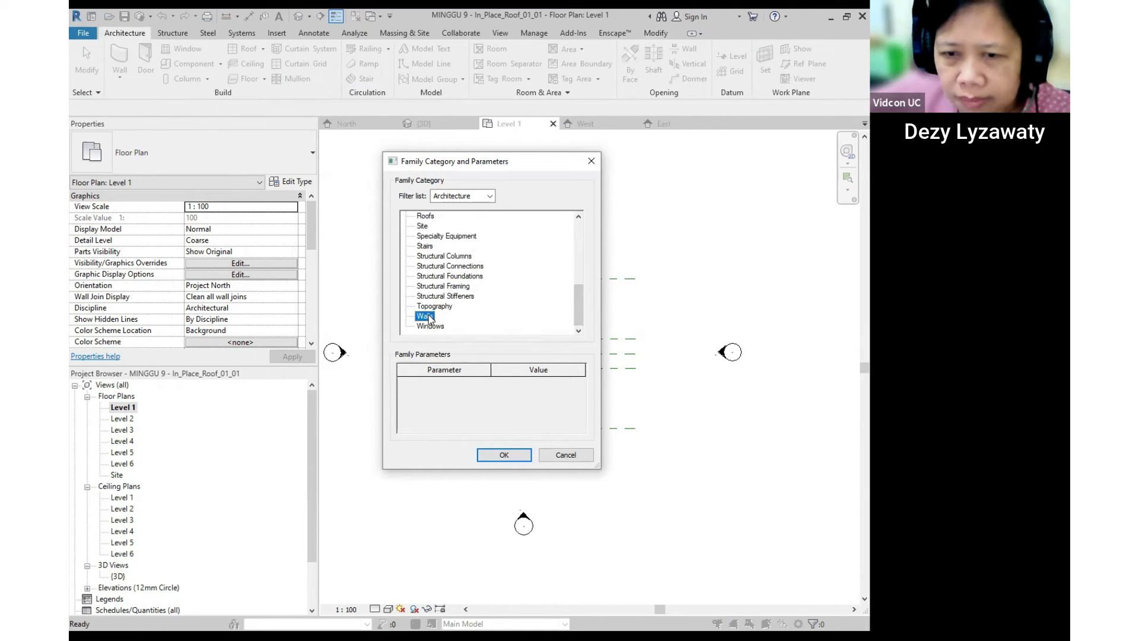
{"action": "key", "text": "ctrl"}
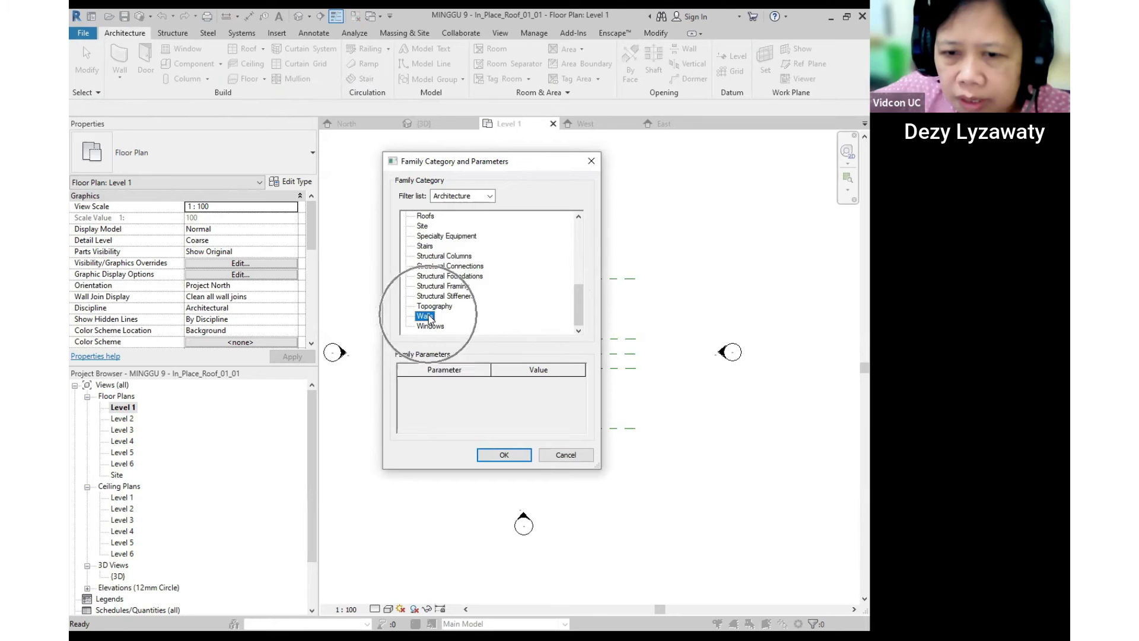
{"action": "left_click", "coordinate": [503, 461]}
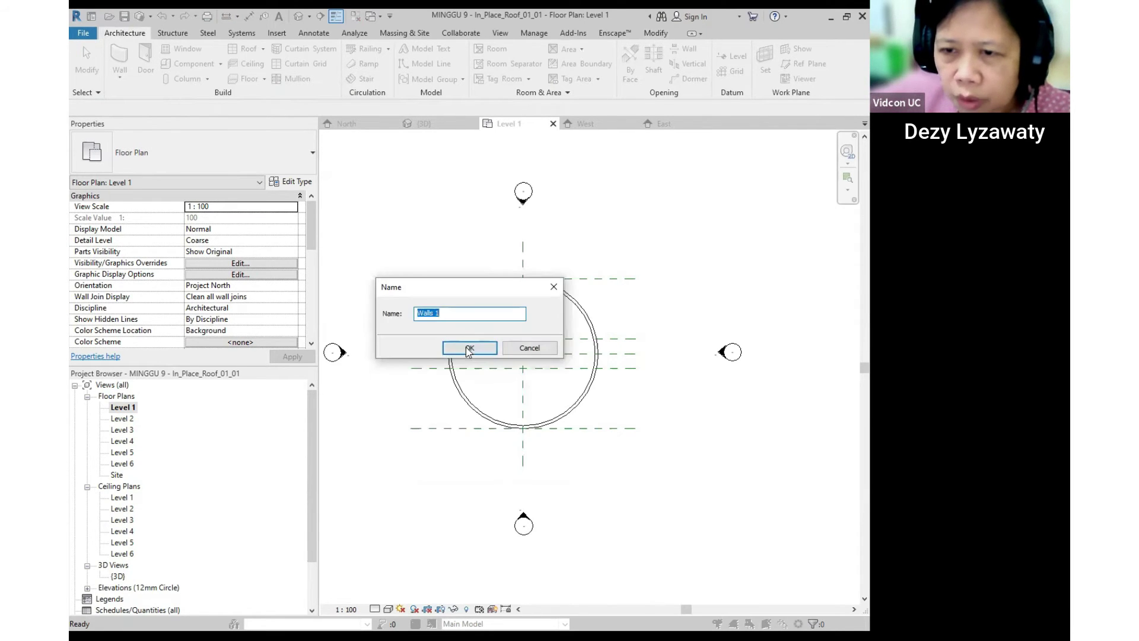
{"action": "left_click", "coordinate": [467, 349]}
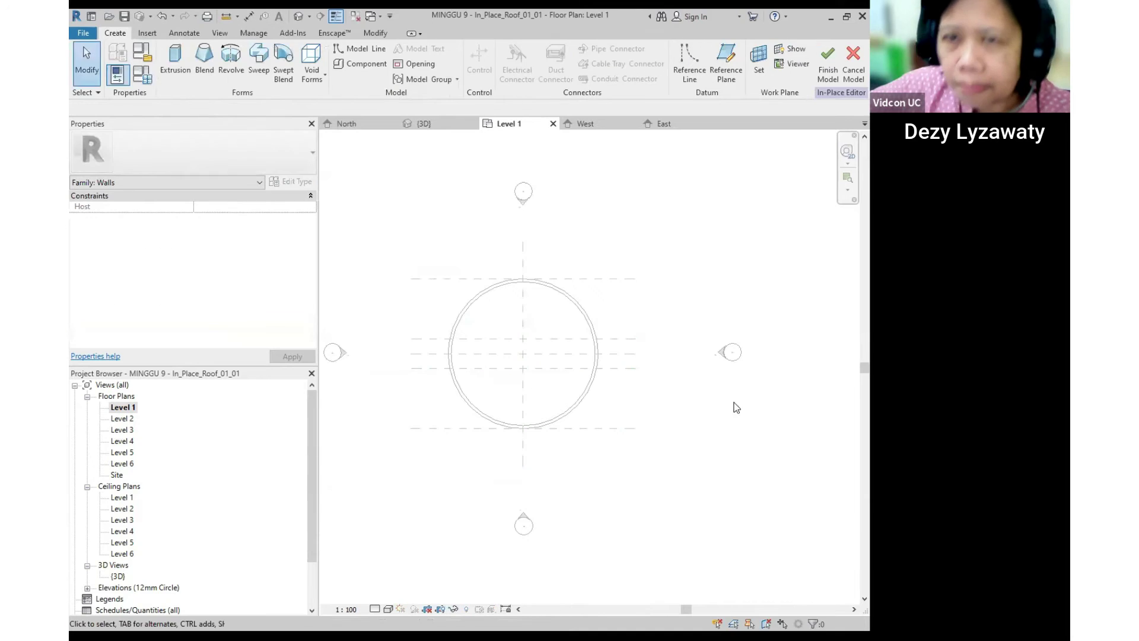
Start a revolve form, set its work plane to the Center_North reference plane, and open the East elevation for sketching.
{"action": "left_click", "coordinate": [236, 73]}
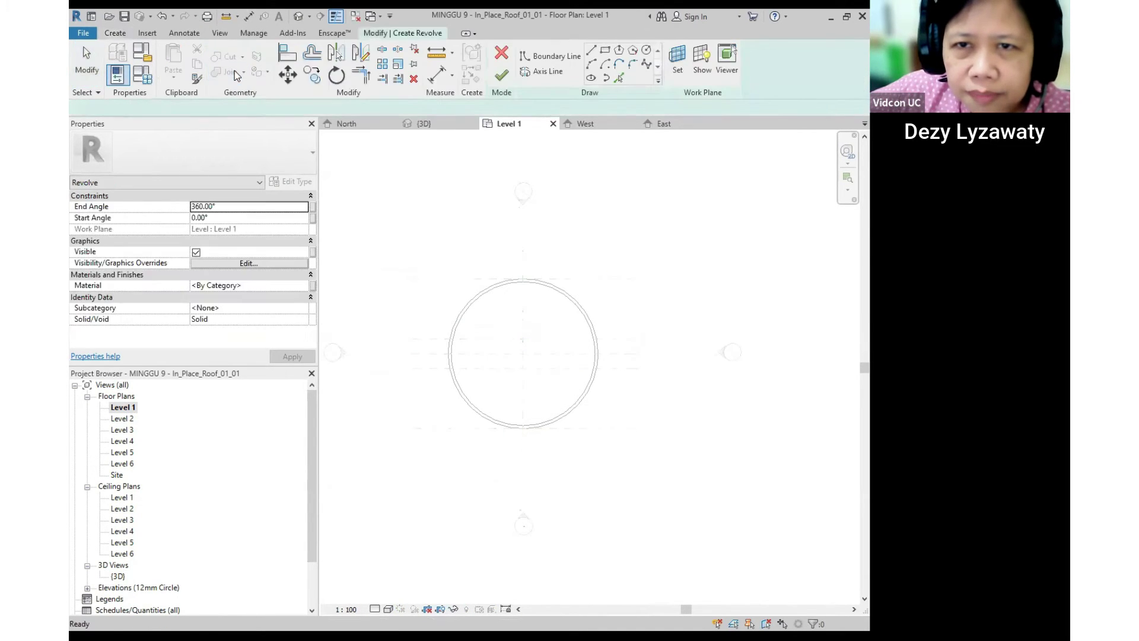
{"action": "left_click", "coordinate": [679, 77]}
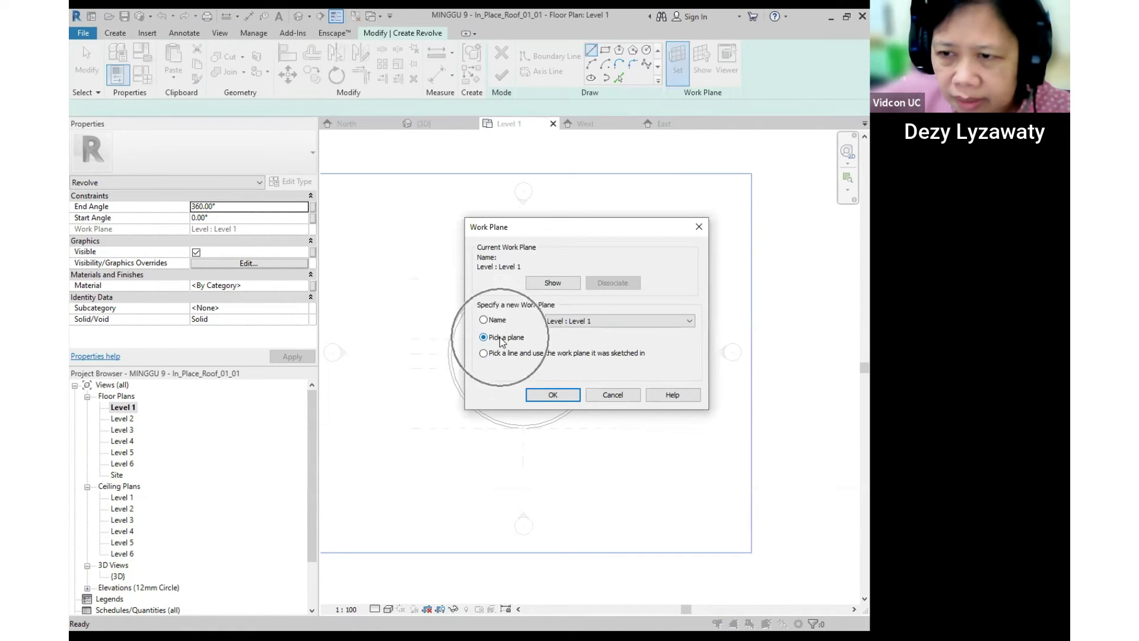
{"action": "left_click", "coordinate": [567, 396]}
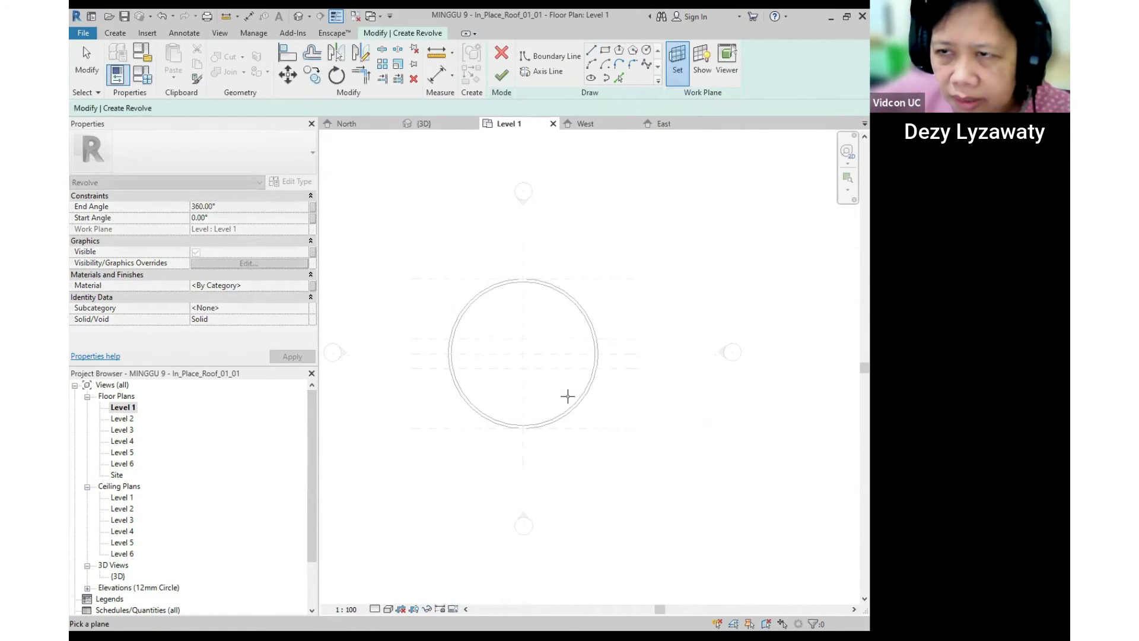
{"action": "left_click", "coordinate": [525, 320]}
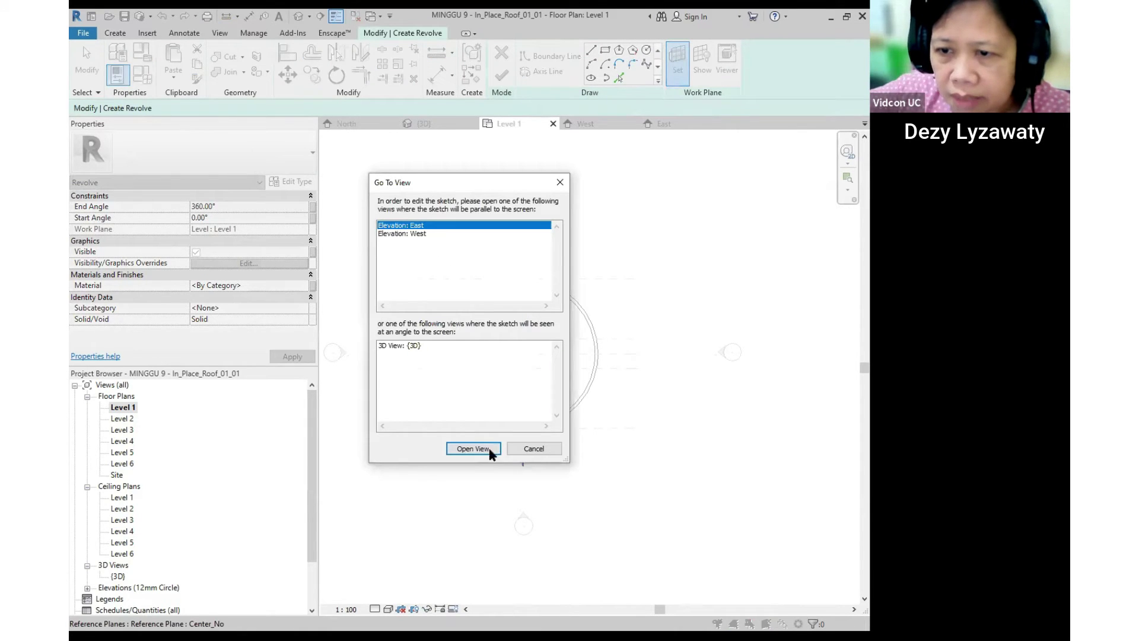
{"action": "left_click", "coordinate": [472, 449]}
Sketch a closed boundary along the wall's outer face from Level 2 to Level 1, with an outward-sloping outer edge and wider base.
{"action": "scroll", "coordinate": [541, 416], "scroll_direction": "up", "scroll_amount": 1}
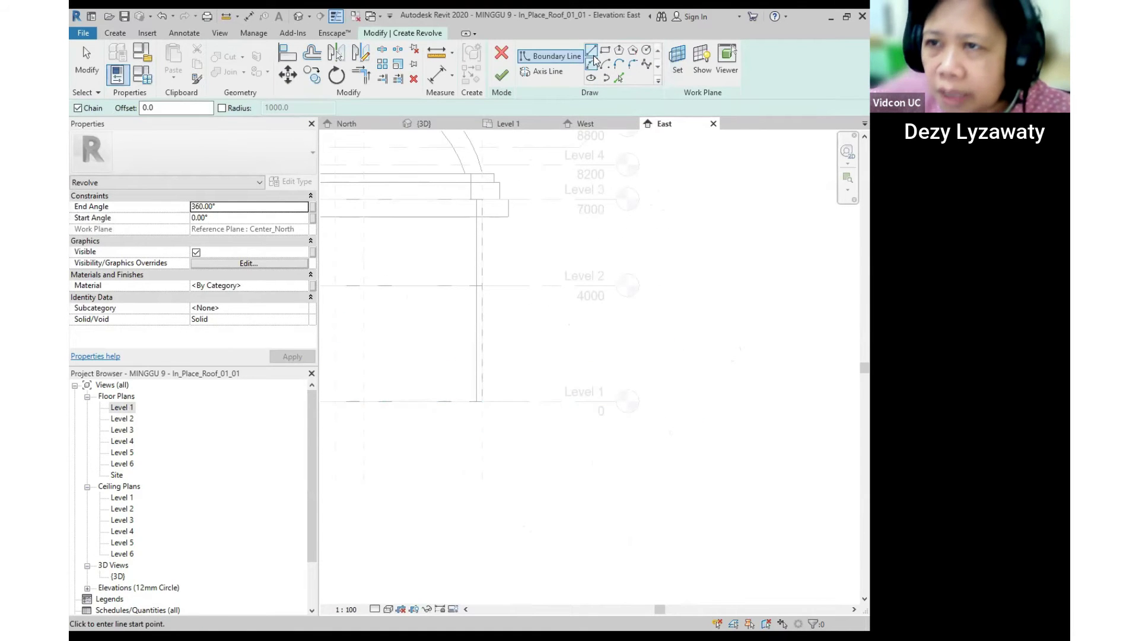
{"action": "scroll", "coordinate": [534, 368], "scroll_direction": "up", "scroll_amount": 3}
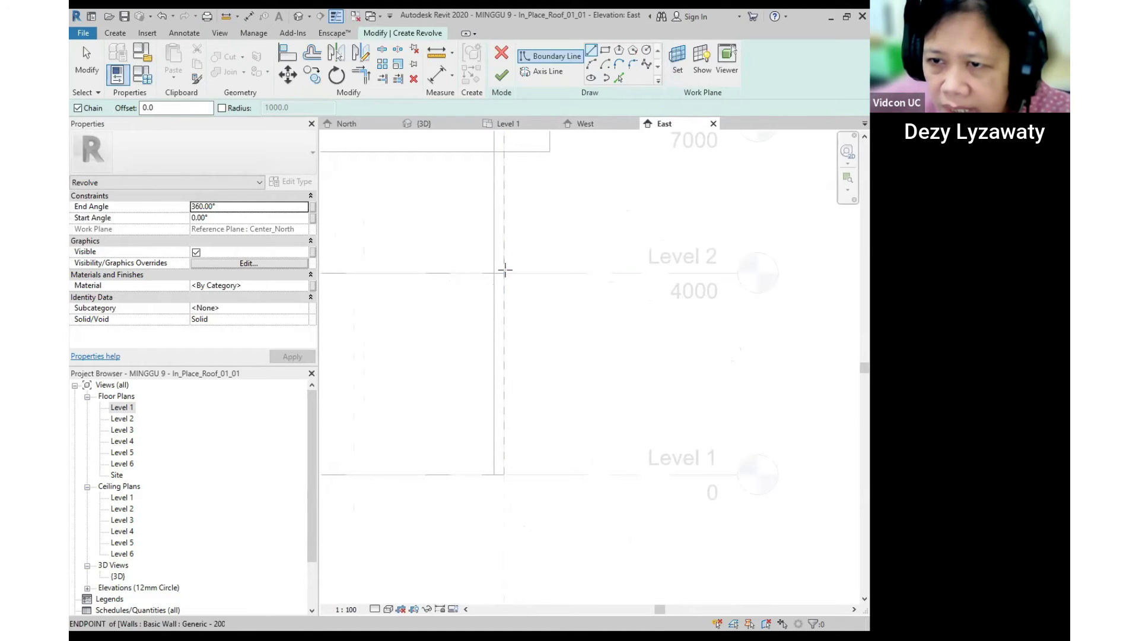
{"action": "left_click", "coordinate": [505, 272]}
{"action": "left_click", "coordinate": [544, 272]}
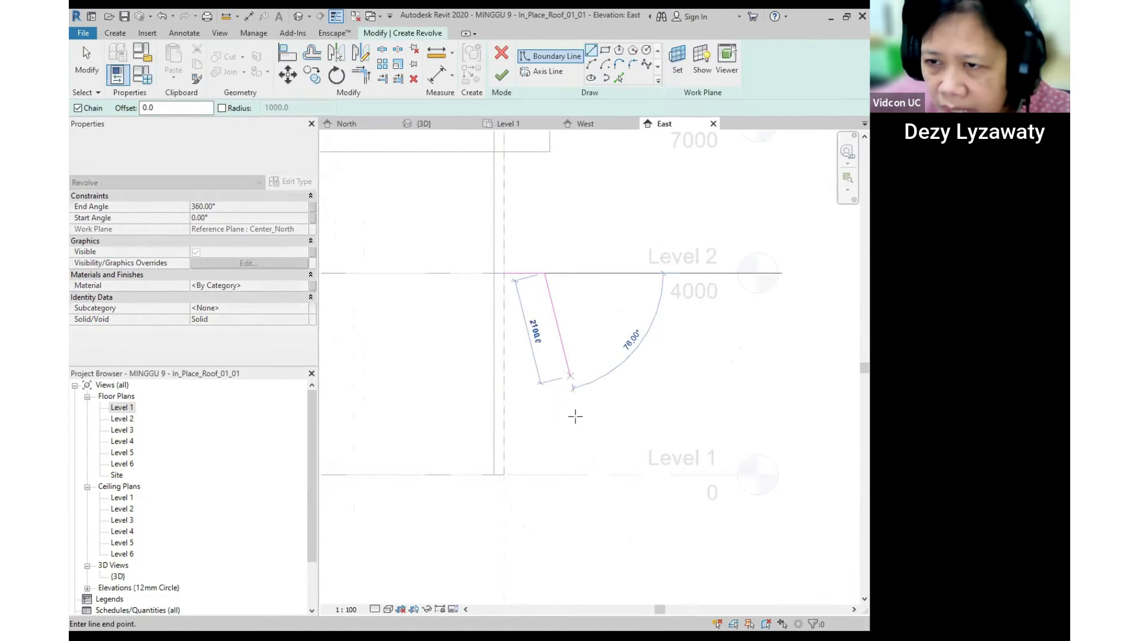
{"action": "left_click", "coordinate": [614, 474]}
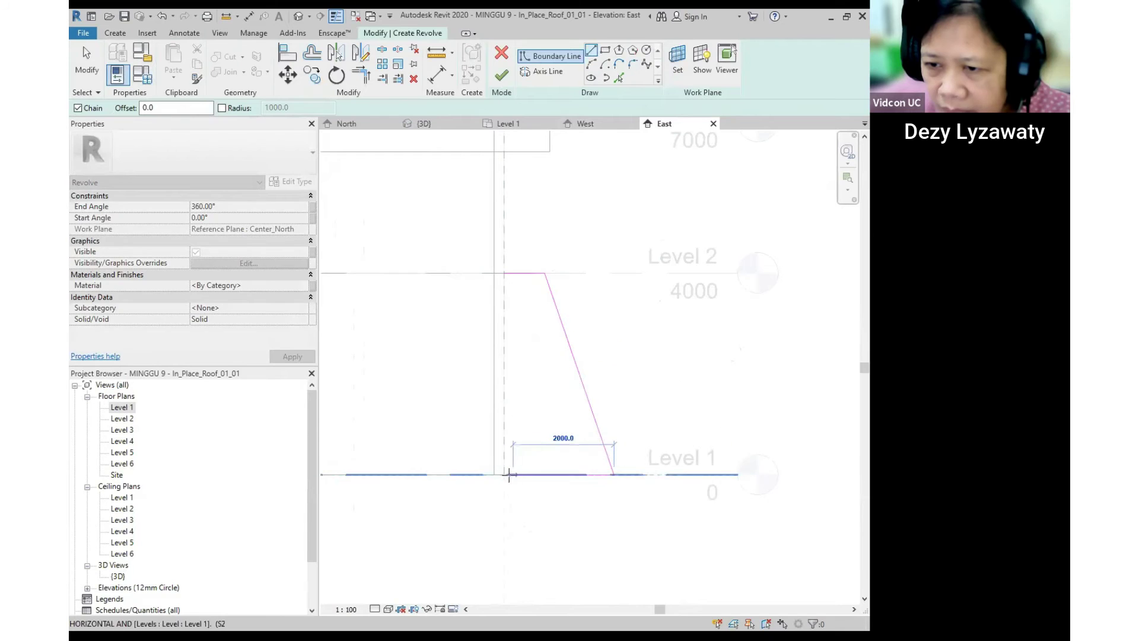
{"action": "left_click", "coordinate": [504, 475]}
{"action": "left_click", "coordinate": [505, 273]}
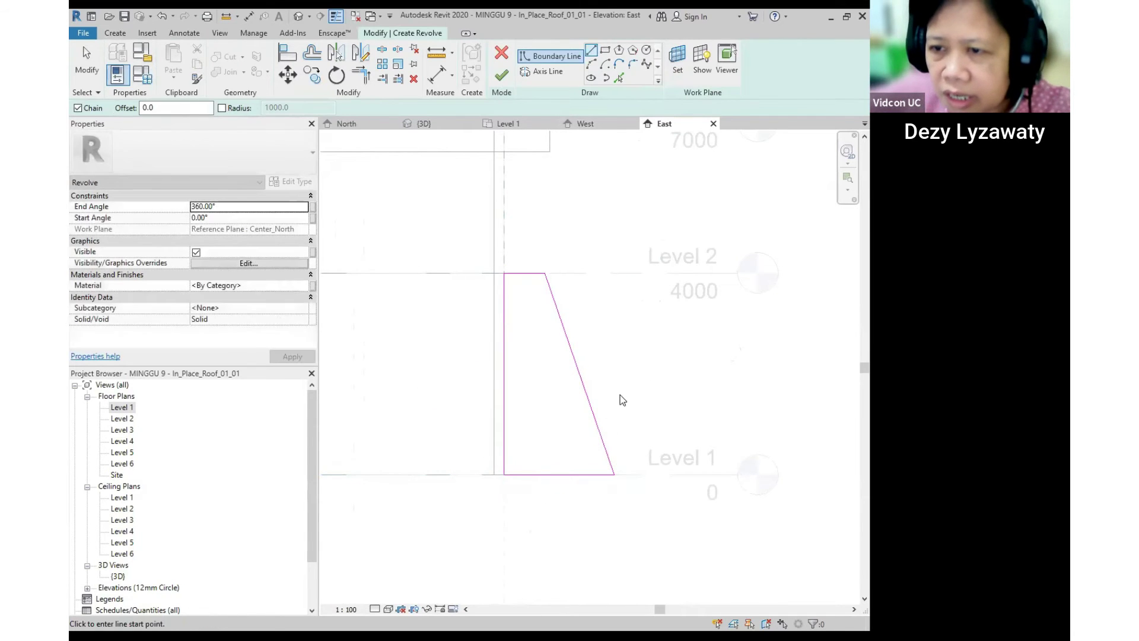
{"action": "key", "text": "Escape"}
{"action": "key", "text": "Escape"}
Narrow the wall profile by moving the sloped edge's bottom and top corners closer to the existing wall.
{"action": "left_click_drag", "start_coordinate": [612, 468], "coordinate": [569, 474]}
{"action": "left_click", "coordinate": [588, 474]}
{"action": "mouse_move", "coordinate": [547, 267]}
{"action": "left_mouse_down"}
{"action": "mouse_move", "coordinate": [531, 284]}
{"action": "mouse_move", "coordinate": [524, 273]}
{"action": "left_mouse_up"}
{"action": "mouse_move", "coordinate": [660, 358]}
{"action": "middle_mouse_down"}
{"action": "mouse_move", "coordinate": [669, 356]}
{"action": "mouse_move", "coordinate": [651, 351]}
{"action": "middle_mouse_up"}
{"action": "scroll", "coordinate": [651, 351], "scroll_direction": "up", "scroll_amount": 2}
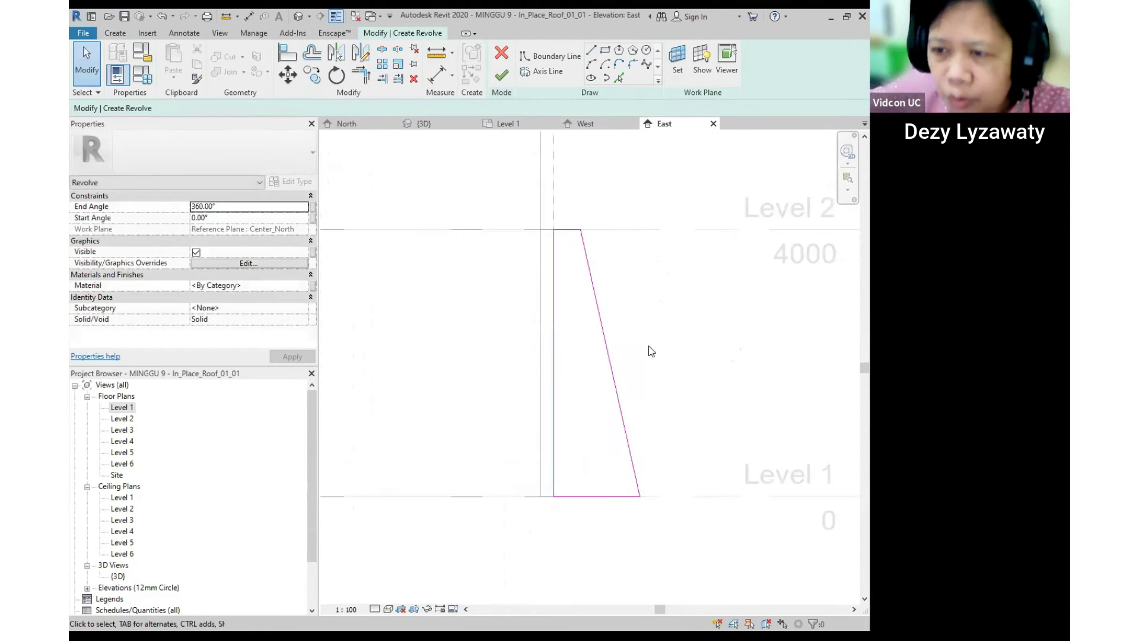
Sketch a rectangular notch about 200 mm deep and 300 mm high inside the upper part of the sloped edge.
{"action": "left_click", "coordinate": [595, 53]}
{"action": "scroll", "coordinate": [629, 332], "scroll_direction": "up", "scroll_amount": 2}
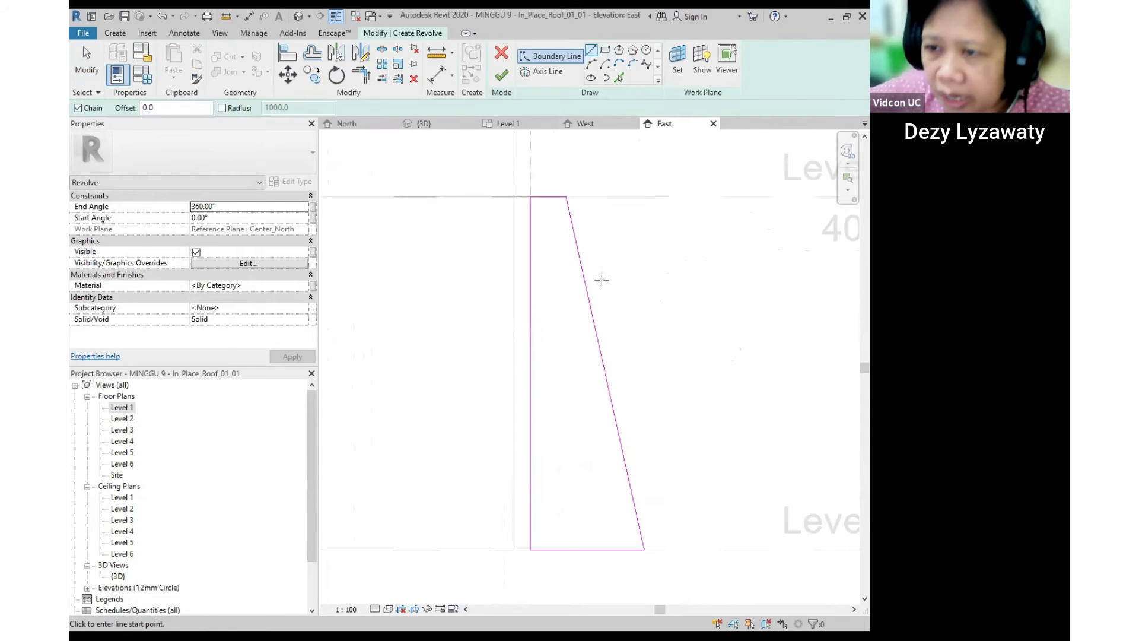
{"action": "left_click", "coordinate": [573, 309]}
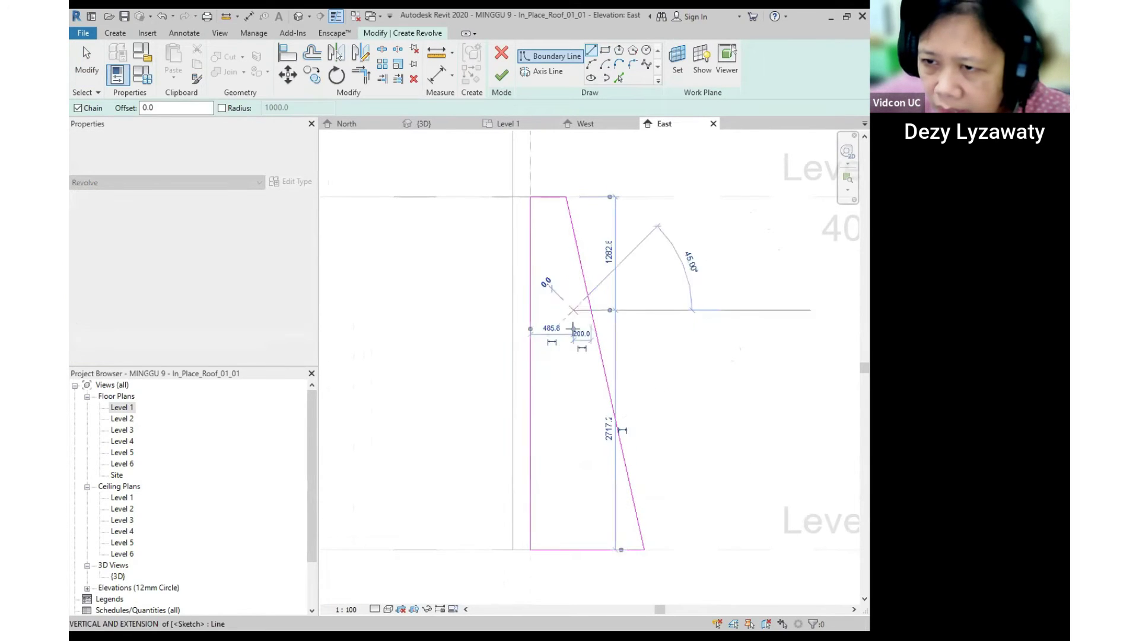
{"action": "left_click", "coordinate": [573, 339]}
{"action": "left_click", "coordinate": [596, 336]}
{"action": "middle_click_drag", "start_coordinate": [638, 387], "coordinate": [639, 377]}
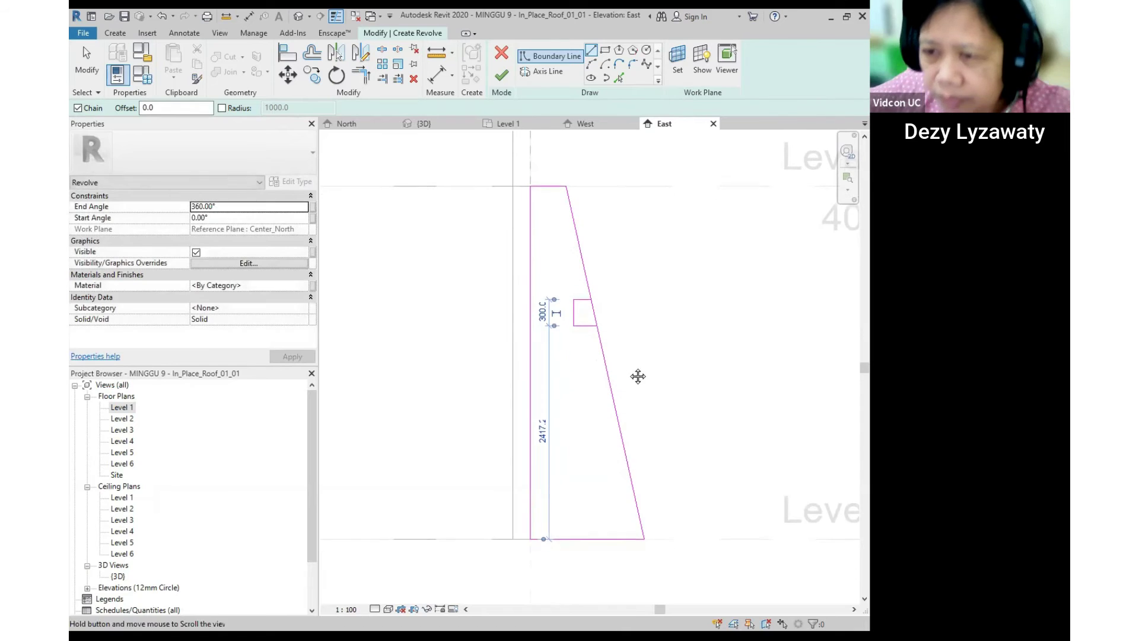
{"action": "key", "text": "Escape"}
{"action": "key", "text": "Escape"}
Split the sloped edge at the upper notch and trim it to the notch lines so the notch opens outward.
{"action": "left_click", "coordinate": [383, 53]}
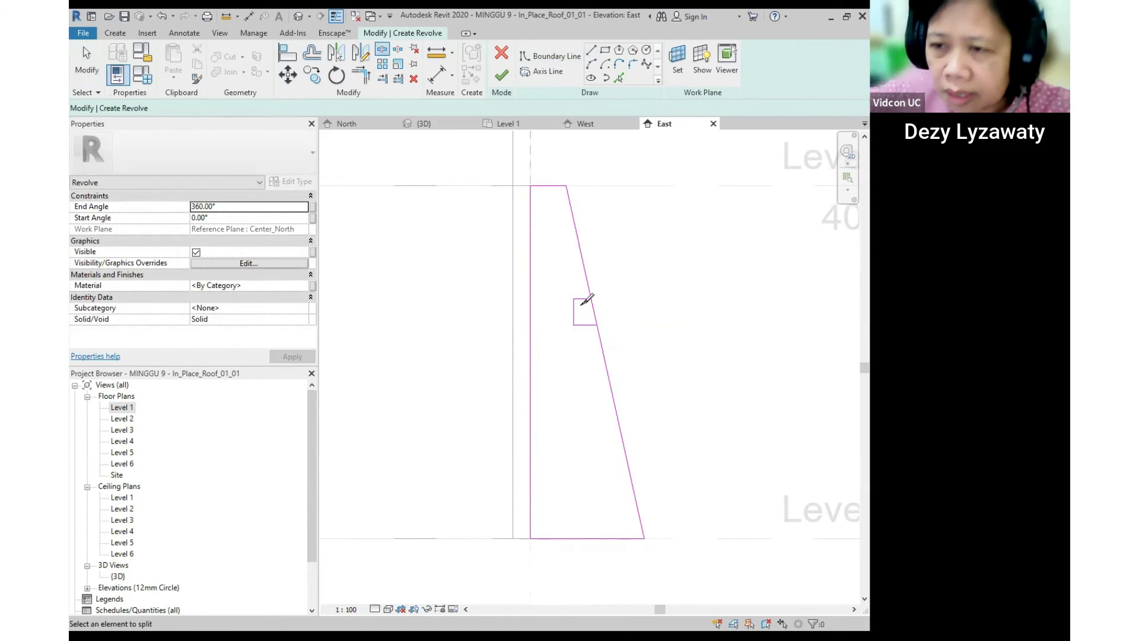
{"action": "key", "text": "Escape"}
{"action": "left_click", "coordinate": [596, 318]}
{"action": "left_click_drag", "start_coordinate": [595, 313], "coordinate": [591, 298]}
{"action": "left_click", "coordinate": [432, 182]}
{"action": "left_click", "coordinate": [362, 79]}
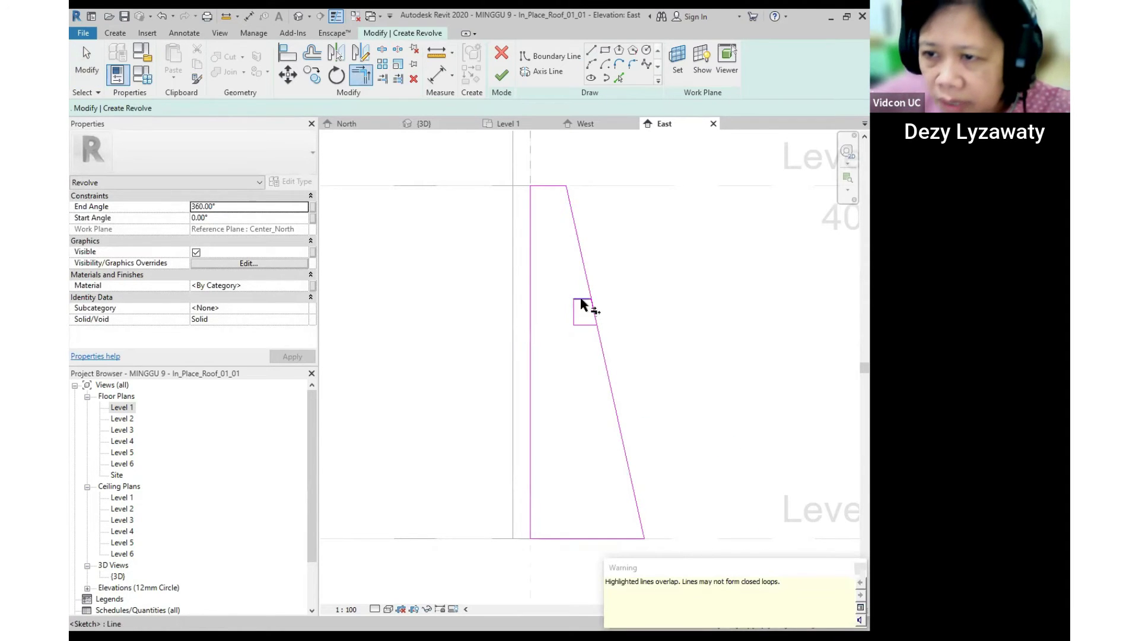
{"action": "left_click", "coordinate": [582, 325]}
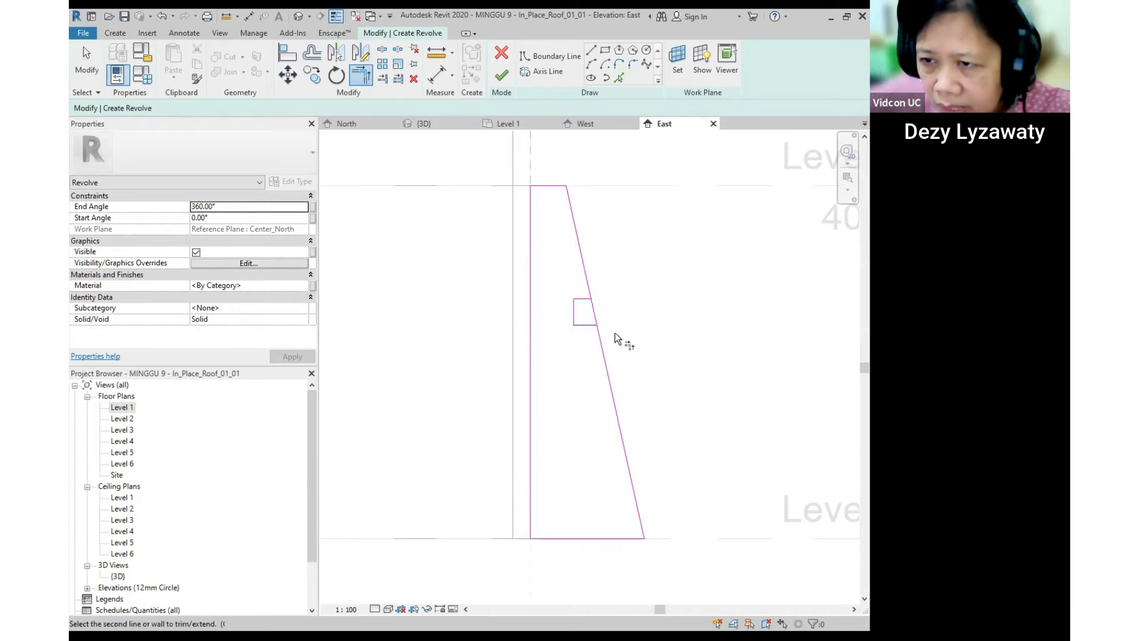
{"action": "left_click", "coordinate": [602, 342]}
{"action": "scroll", "coordinate": [667, 322], "scroll_direction": "down", "scroll_amount": 2}
{"action": "key", "text": "Escape"}
{"action": "middle_click_drag", "start_coordinate": [666, 322], "coordinate": [647, 350]}
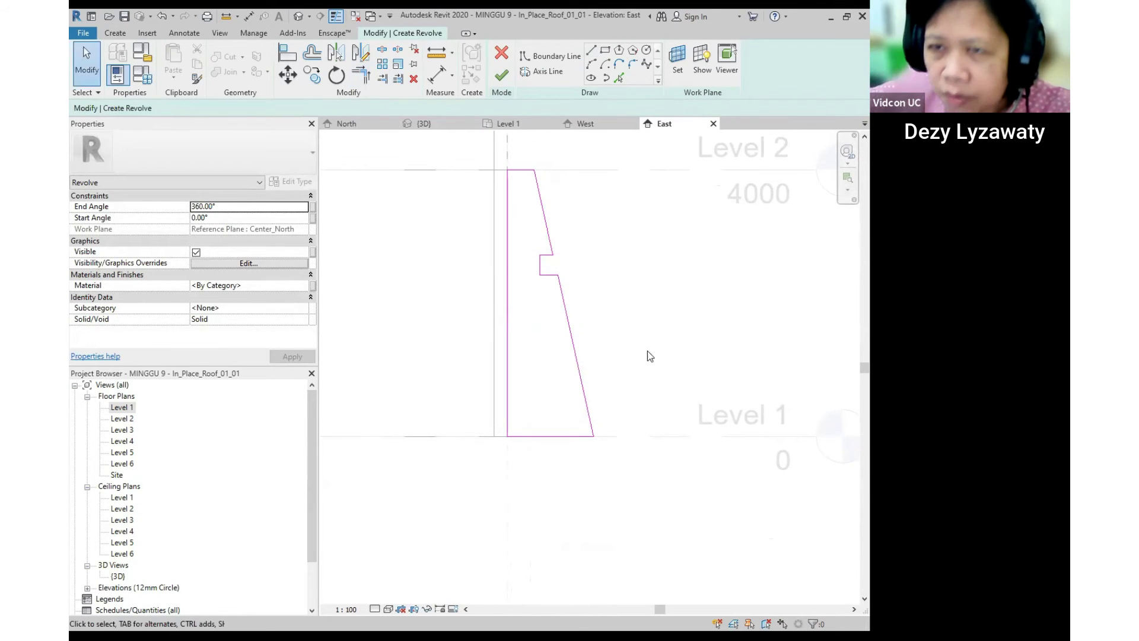
Sketch a second, shallower notch on the lower sloped edge, 300 mm high and about 167 mm deep at its base.
{"action": "left_click", "coordinate": [592, 50]}
{"action": "scroll", "coordinate": [577, 338], "scroll_direction": "up", "scroll_amount": 2}
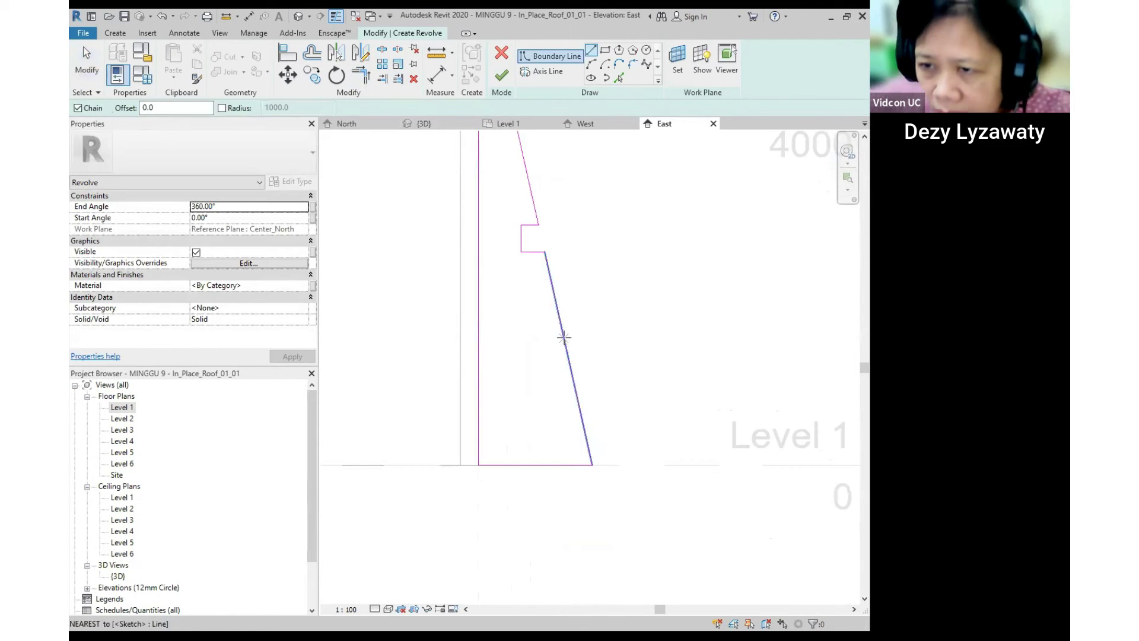
{"action": "left_click", "coordinate": [559, 337]}
{"action": "left_click", "coordinate": [552, 337]}
{"action": "left_click", "coordinate": [554, 363]}
{"action": "left_click", "coordinate": [570, 363]}
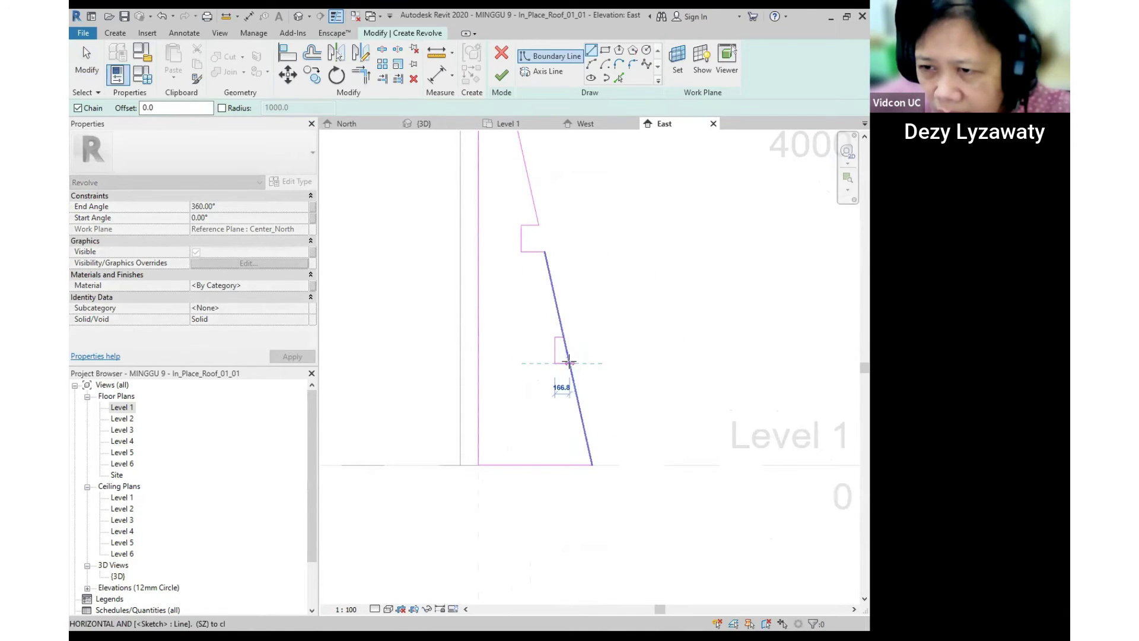
{"action": "key", "text": "Escape"}
Split the lower sloped edge at the second notch and trim the segments to its horizontal lines.
{"action": "left_click", "coordinate": [382, 50]}
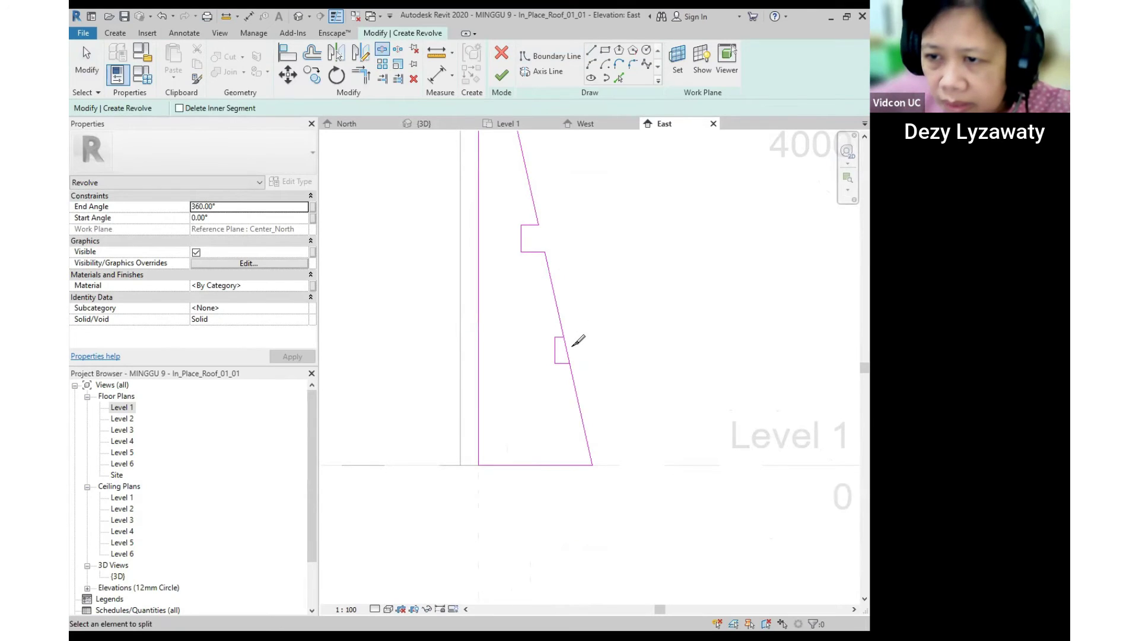
{"action": "left_click", "coordinate": [561, 324]}
{"action": "left_click", "coordinate": [367, 72]}
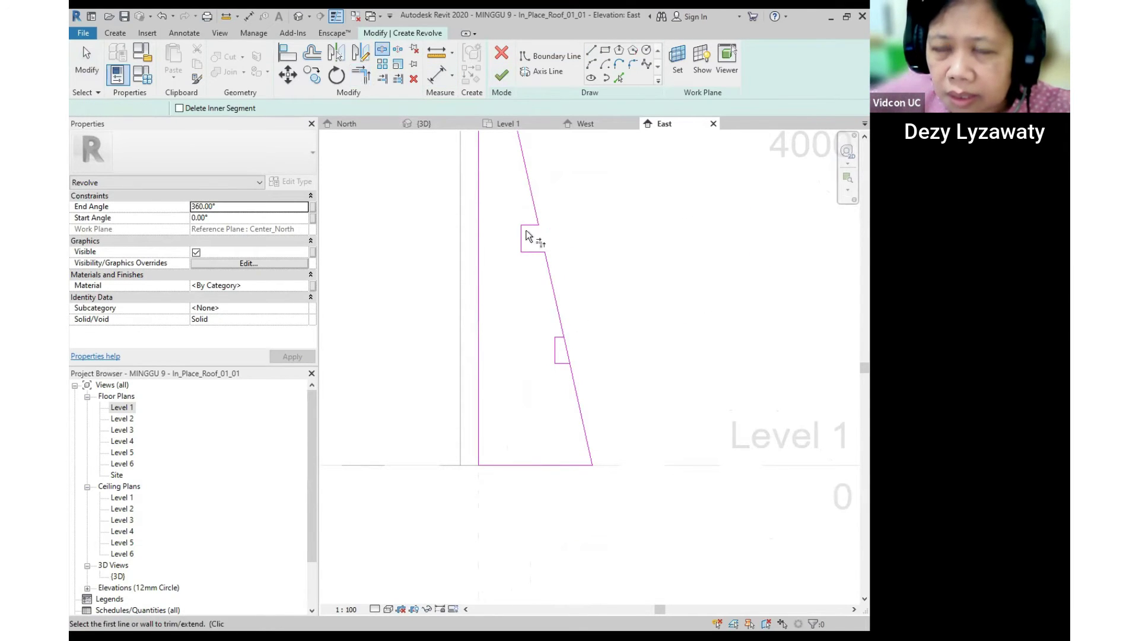
{"action": "left_click", "coordinate": [558, 335]}
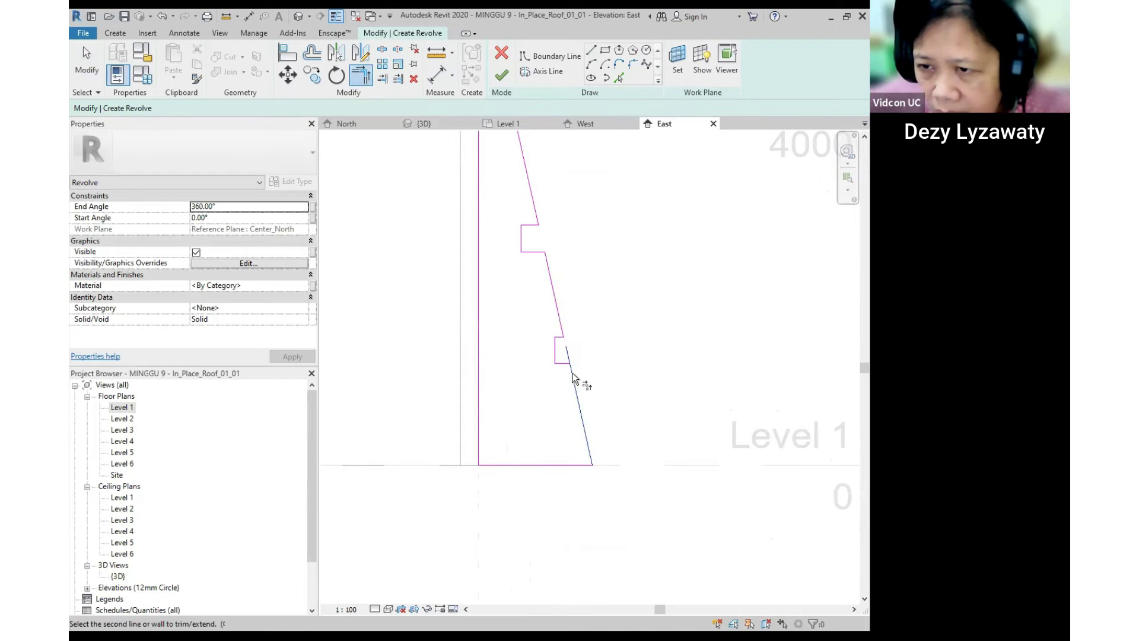
{"action": "left_click", "coordinate": [572, 372]}
{"action": "key", "text": "Escape"}
{"action": "key", "text": "Escape"}
{"action": "scroll", "coordinate": [587, 362], "scroll_direction": "down", "scroll_amount": 2}
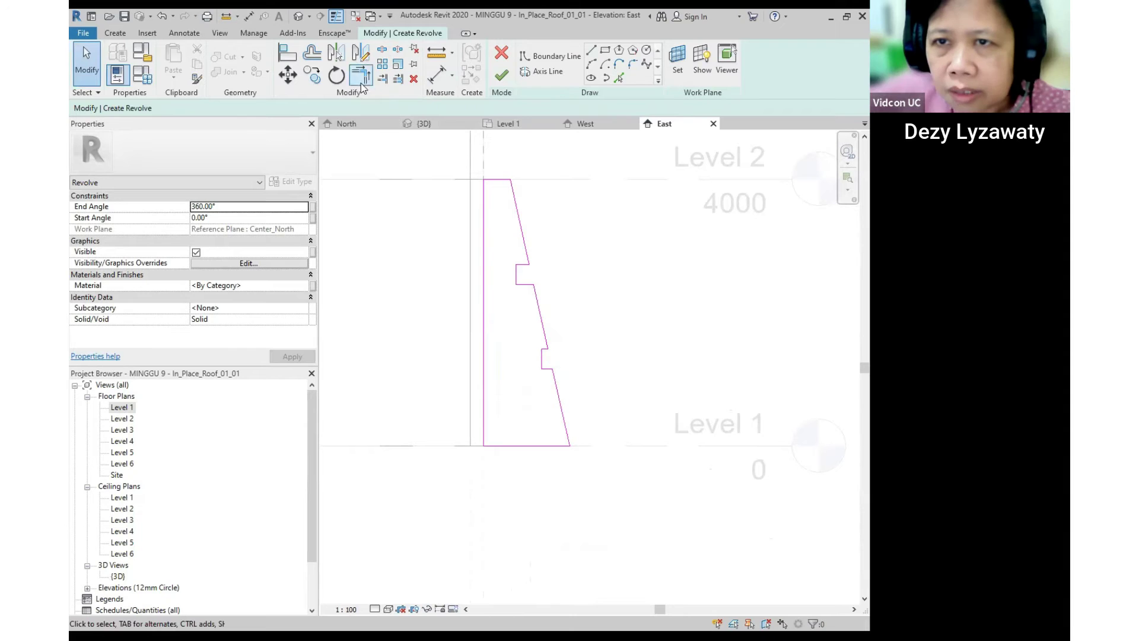
Offset a copy of the lowest sloped edge outward by 200 mm.
{"action": "left_click", "coordinate": [312, 54]}
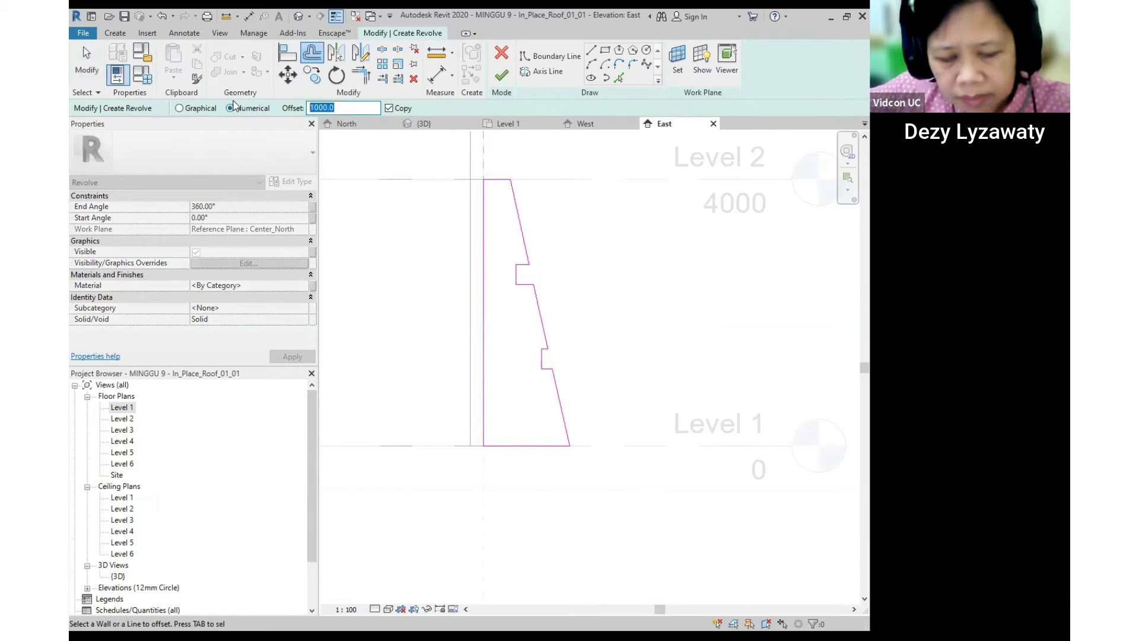
{"action": "type", "text": "0"}
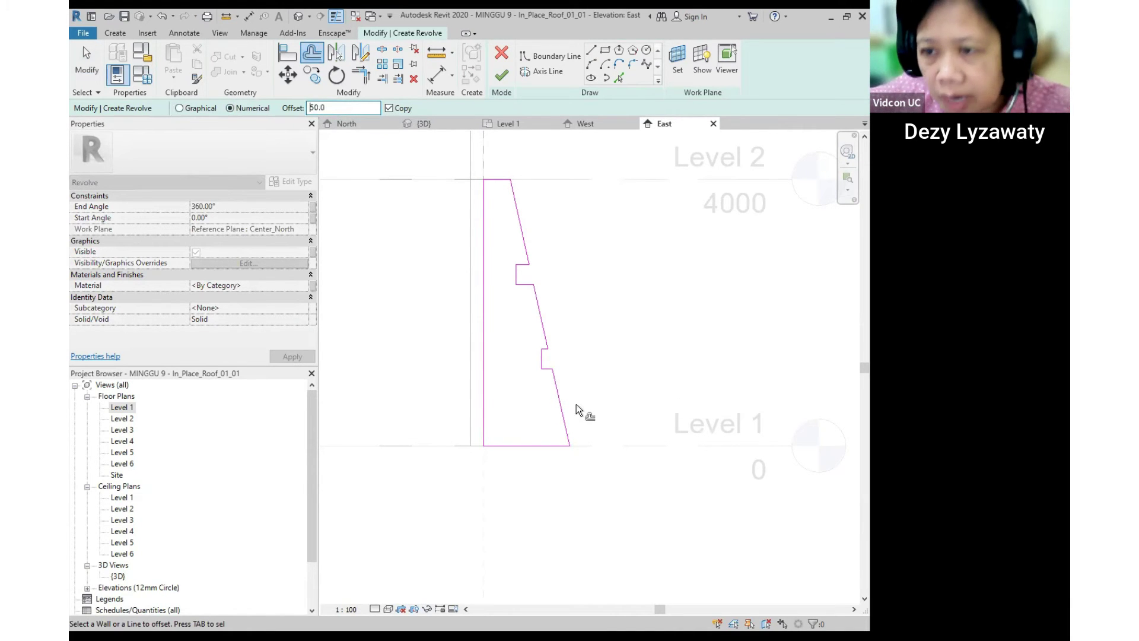
{"action": "scroll", "coordinate": [565, 403], "scroll_direction": "up", "scroll_amount": 2}
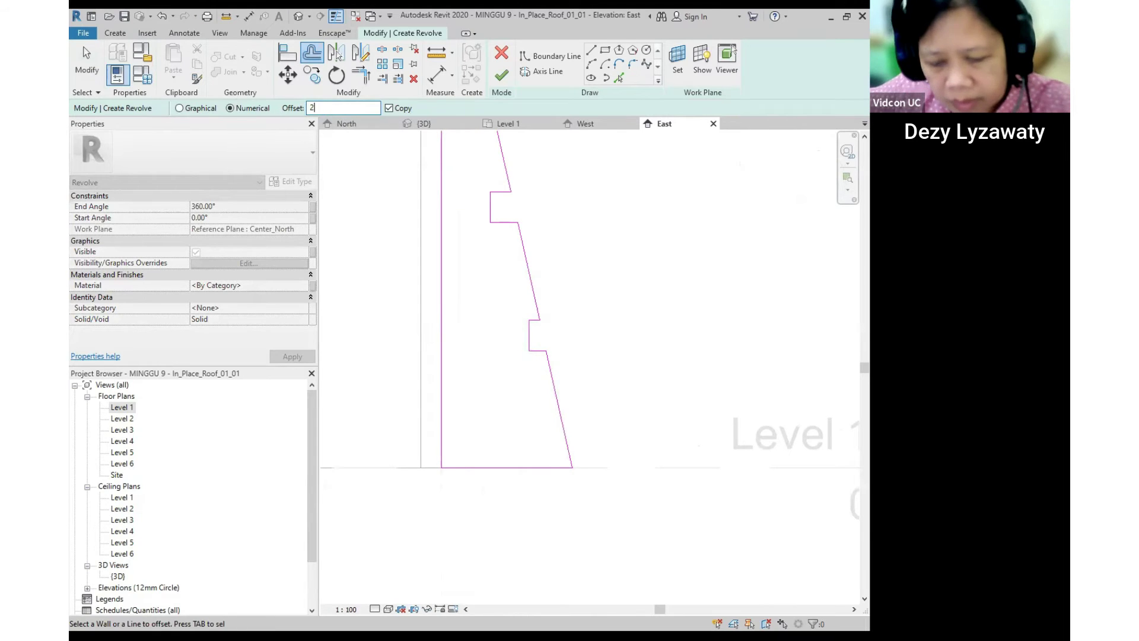
{"action": "left_click", "coordinate": [555, 387]}
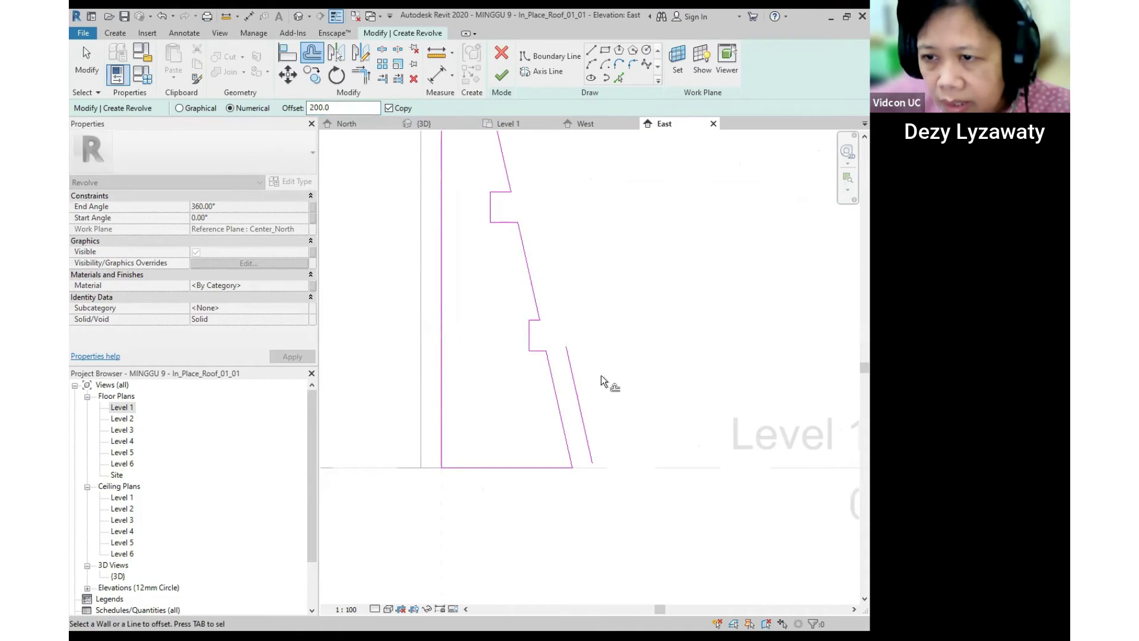
{"action": "scroll", "coordinate": [591, 379], "scroll_direction": "up", "scroll_amount": 2}
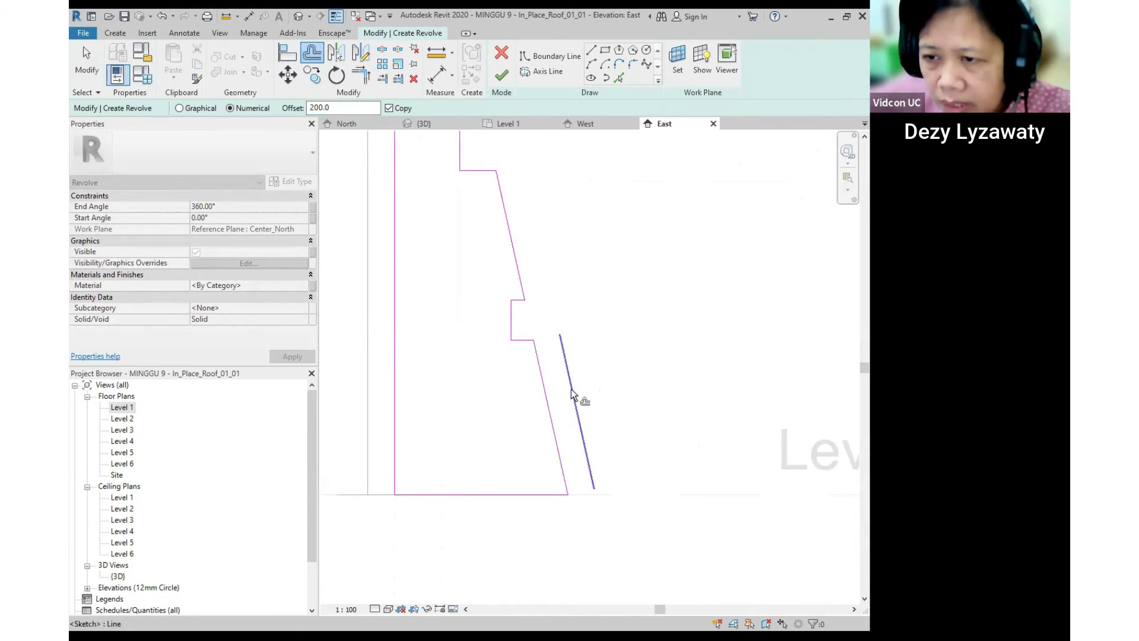
{"action": "left_click", "coordinate": [580, 396]}
{"action": "key", "text": "Escape"}
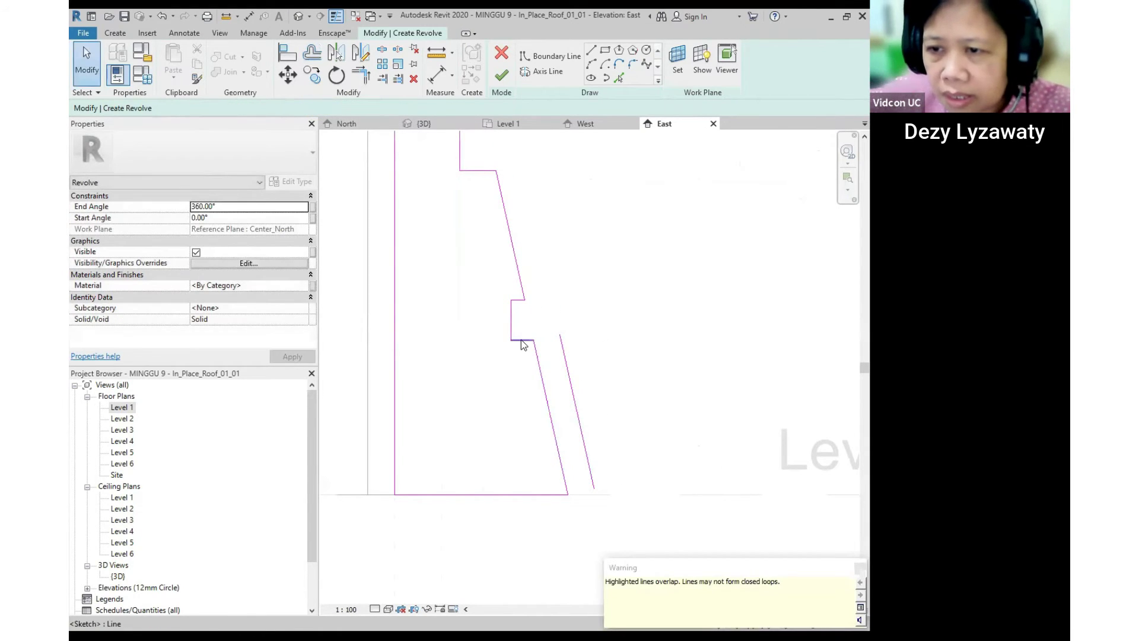
Draw a short horizontal boundary line near the base, connecting the lowest sloped edge to its offset copy.
{"action": "left_click", "coordinate": [522, 340]}
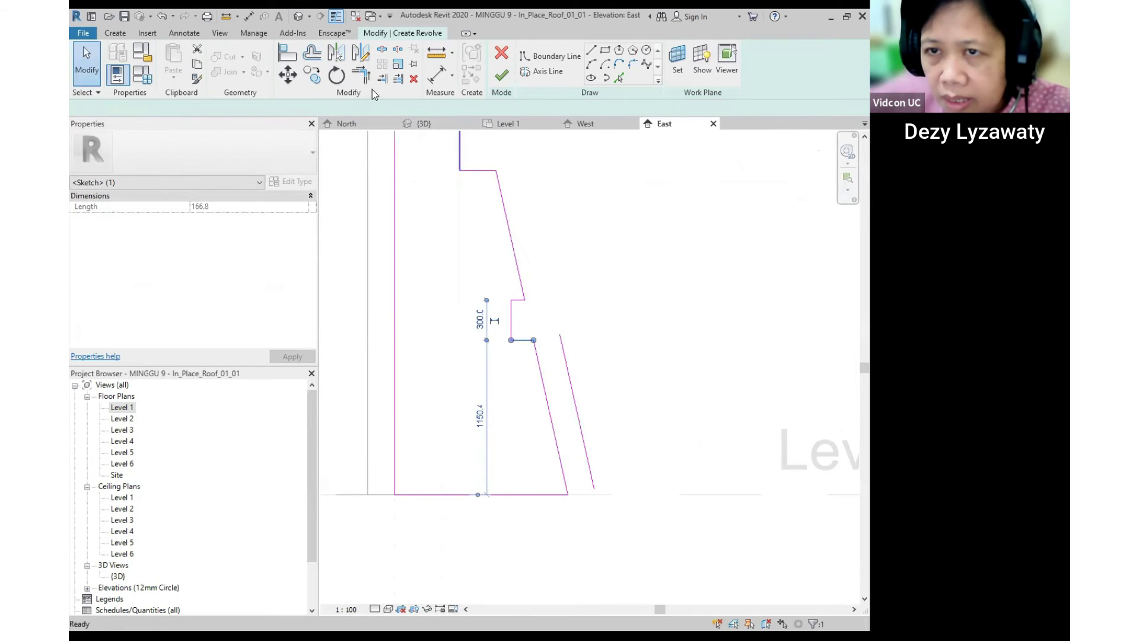
{"action": "key", "text": "Escape"}
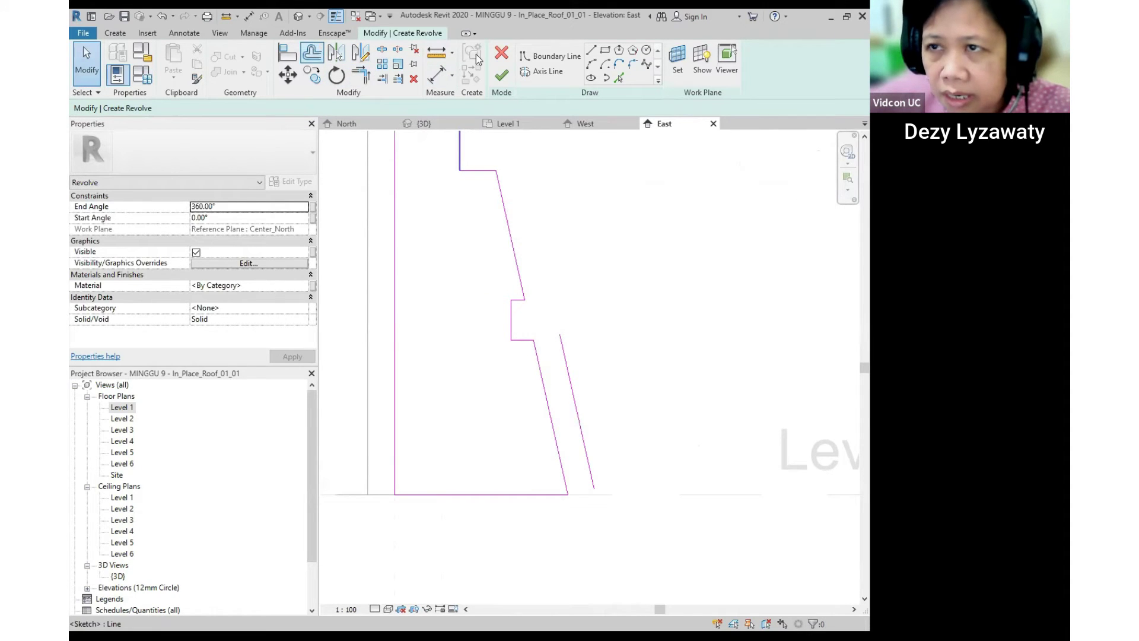
{"action": "left_click", "coordinate": [591, 49]}
{"action": "left_click", "coordinate": [558, 447]}
{"action": "left_click", "coordinate": [585, 447]}
{"action": "key", "text": "Escape"}
{"action": "key", "text": "Escape"}
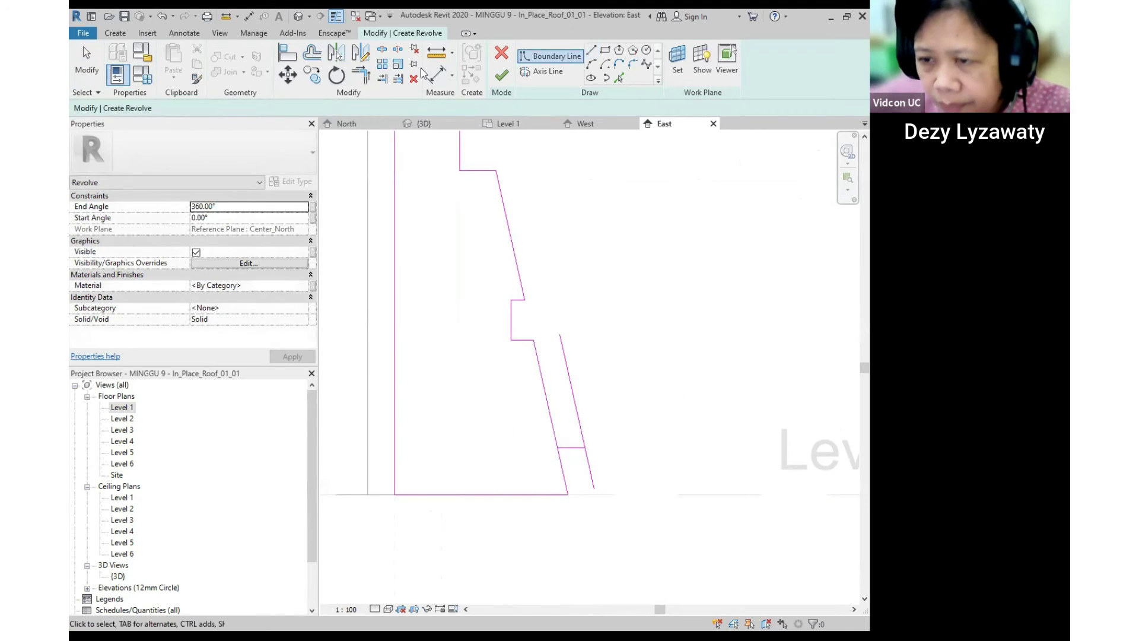
Trim the offset line to the short horizontal line and the base line, forming a projecting plinth at the profile's foot.
{"action": "key", "text": "t"}
{"action": "key", "text": "r"}
{"action": "left_click", "coordinate": [576, 448]}
{"action": "left_click", "coordinate": [591, 465]}
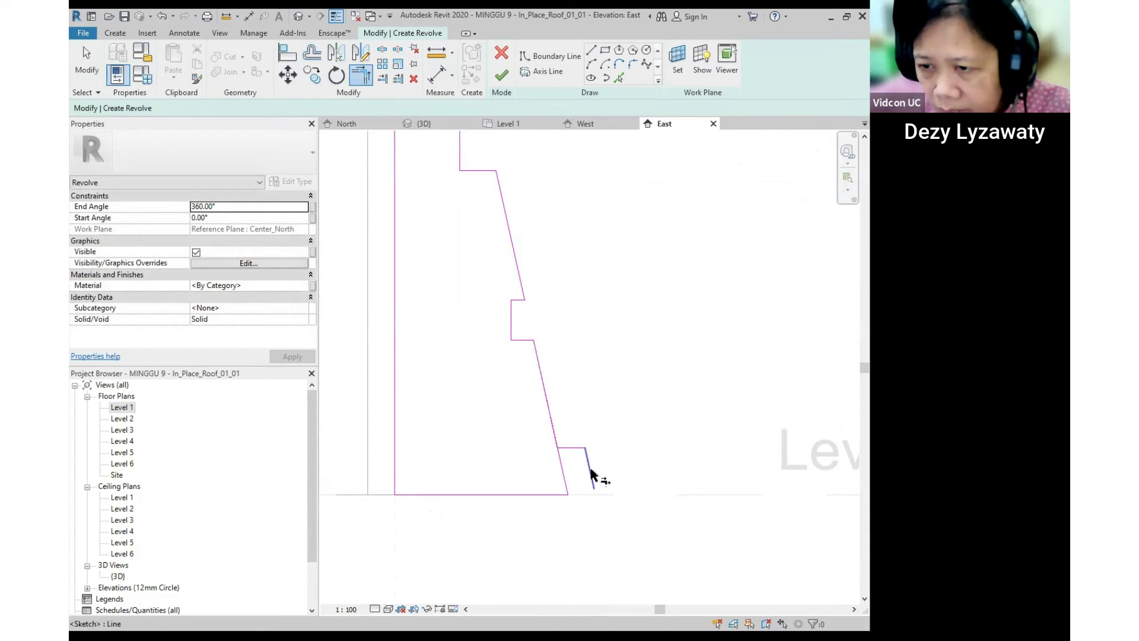
{"action": "left_click", "coordinate": [591, 470]}
{"action": "left_click", "coordinate": [561, 494]}
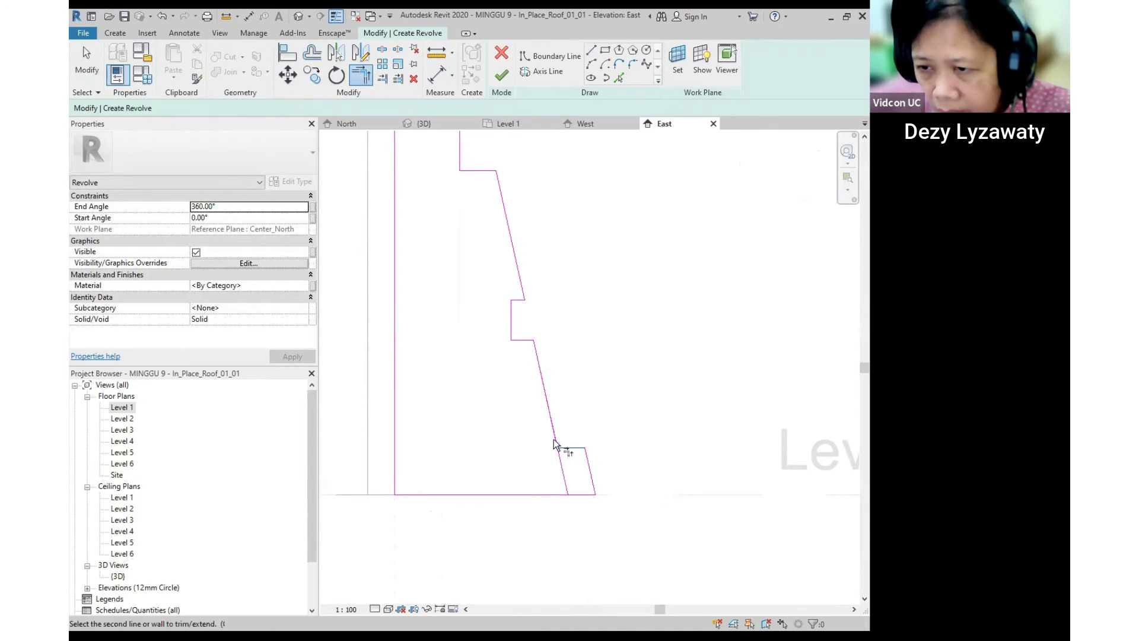
{"action": "scroll", "coordinate": [596, 407], "scroll_direction": "down", "scroll_amount": 3}
{"action": "key", "text": "Escape"}
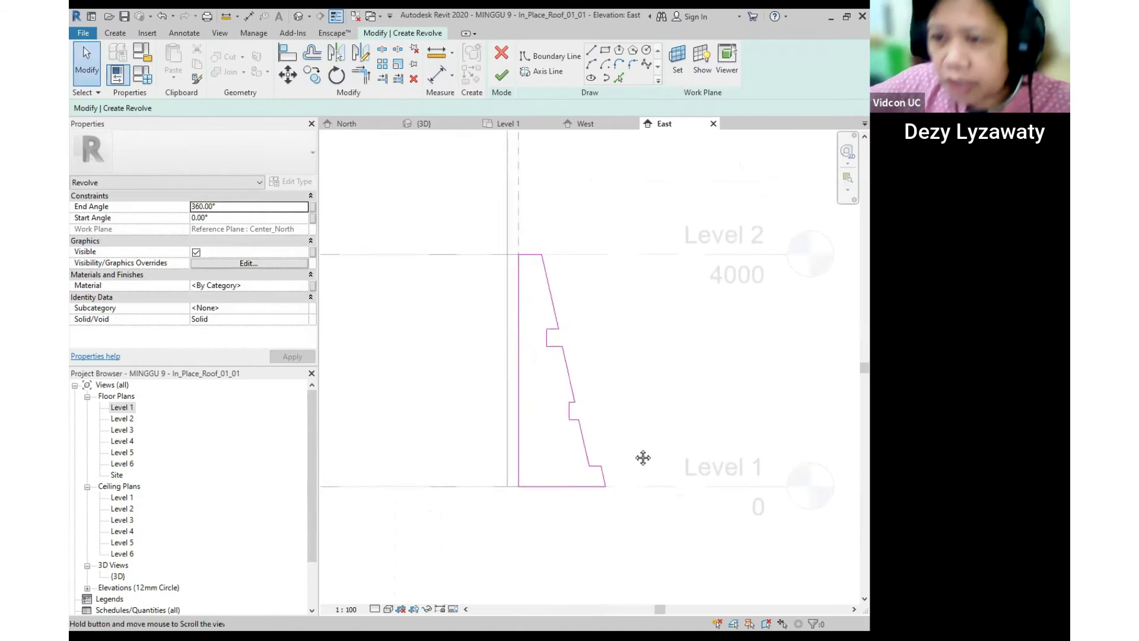
Draw a vertical axis line for the revolve through the building's centre, from above the roof finial to below Level 1.
{"action": "scroll", "coordinate": [556, 364], "scroll_direction": "up", "scroll_amount": 2}
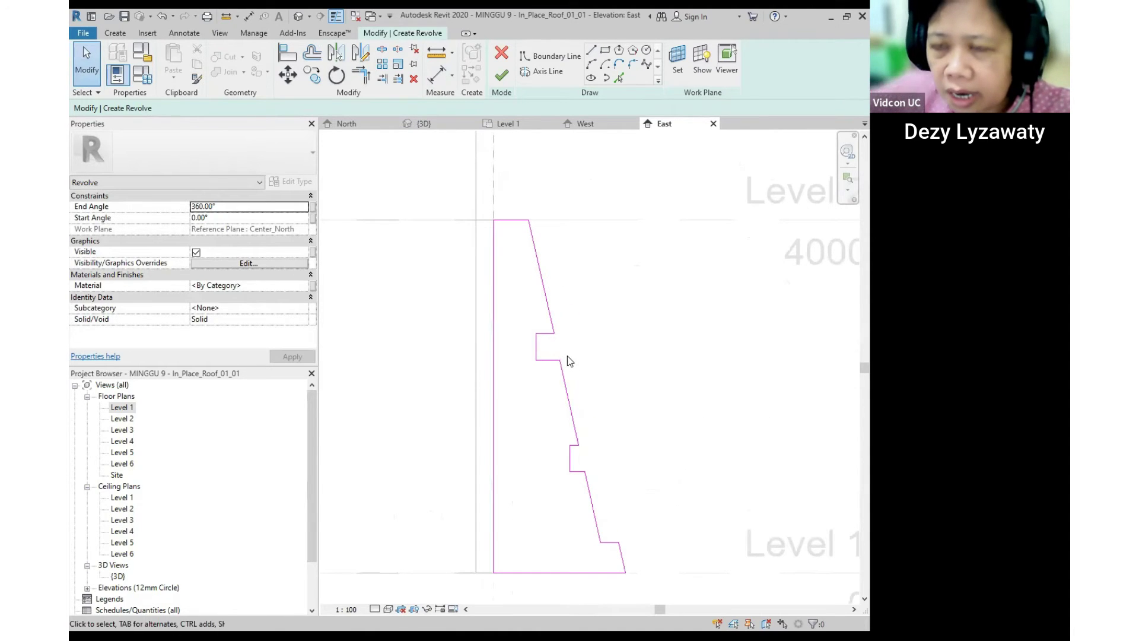
{"action": "mouse_move", "coordinate": [565, 351]}
{"action": "middle_mouse_down"}
{"action": "mouse_move", "coordinate": [546, 344]}
{"action": "mouse_move", "coordinate": [528, 237]}
{"action": "middle_mouse_up"}
{"action": "scroll", "coordinate": [561, 444], "scroll_direction": "down", "scroll_amount": 2}
{"action": "scroll", "coordinate": [621, 354], "scroll_direction": "down", "scroll_amount": 3}
{"action": "middle_click_drag", "start_coordinate": [617, 350], "coordinate": [682, 382]}
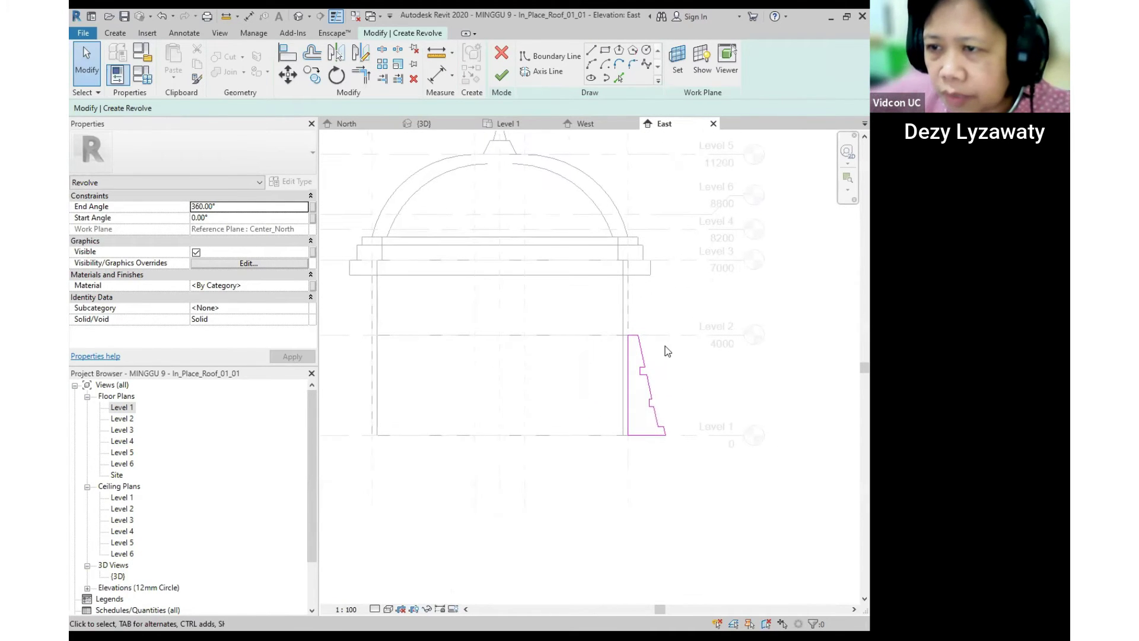
{"action": "left_click", "coordinate": [553, 75]}
{"action": "scroll", "coordinate": [514, 318], "scroll_direction": "down", "scroll_amount": 2}
{"action": "left_click", "coordinate": [483, 188]}
{"action": "left_click", "coordinate": [481, 461]}
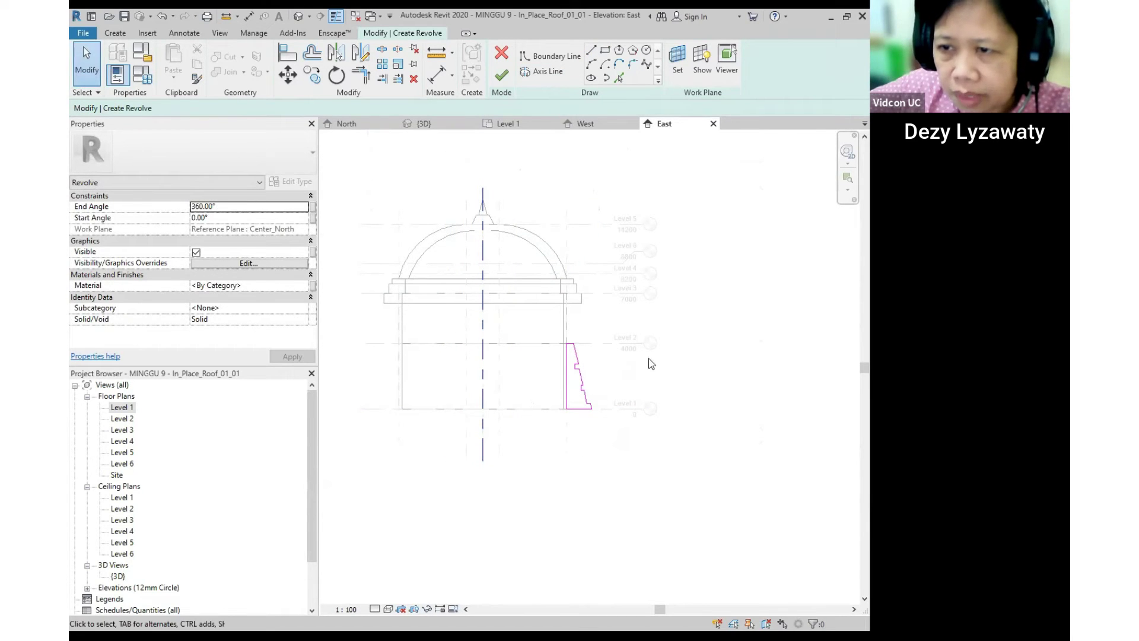
Try to finish the revolve sketch, and return to editing its profile.
{"action": "middle_click_drag", "start_coordinate": [606, 396], "coordinate": [618, 396]}
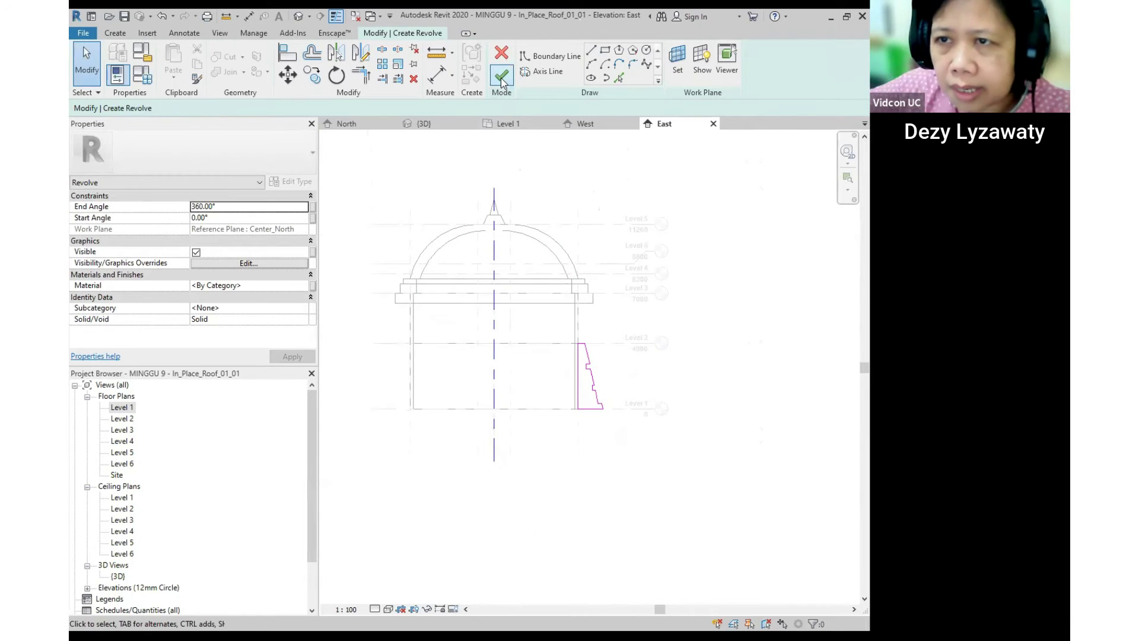
{"action": "key", "text": "ctrl"}
{"action": "key", "text": "ctrl"}
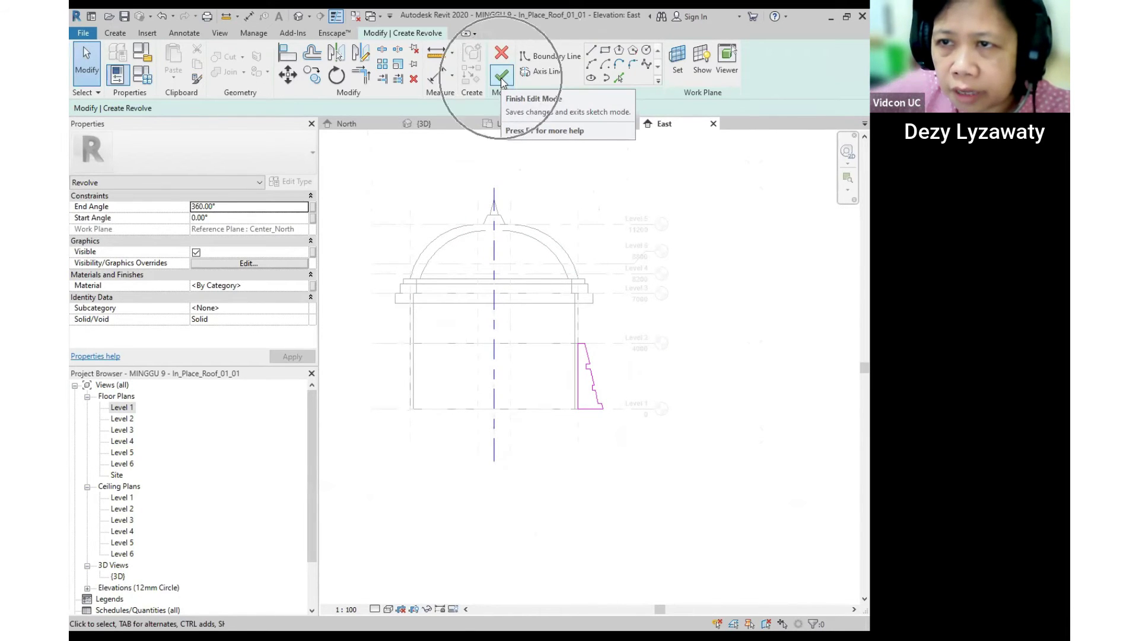
{"action": "left_click", "coordinate": [502, 78]}
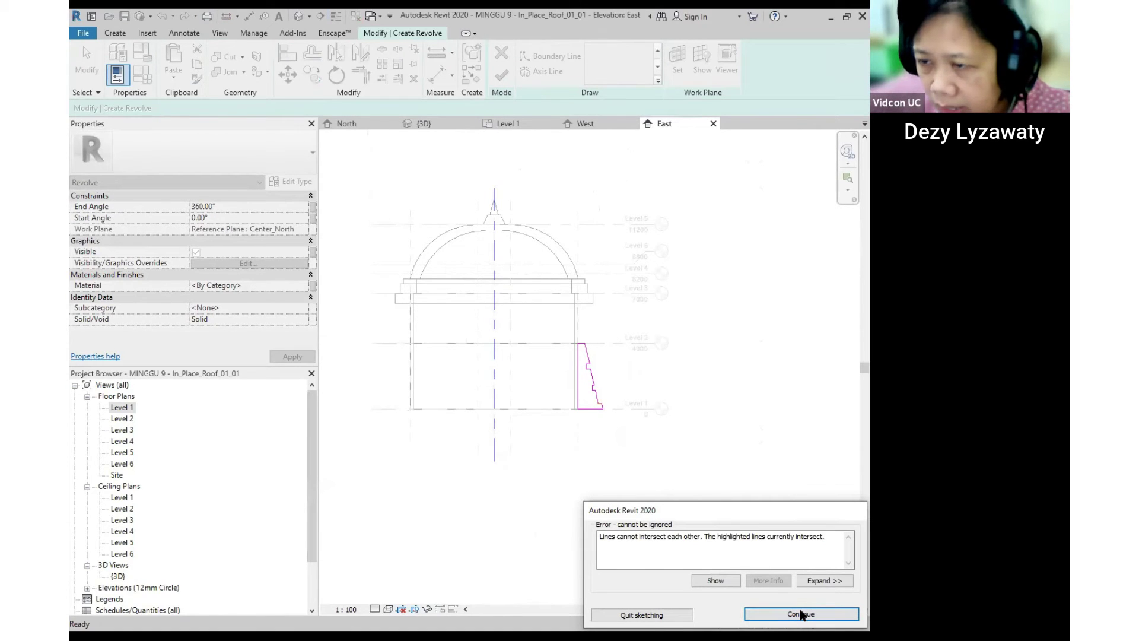
{"action": "left_click", "coordinate": [781, 615]}
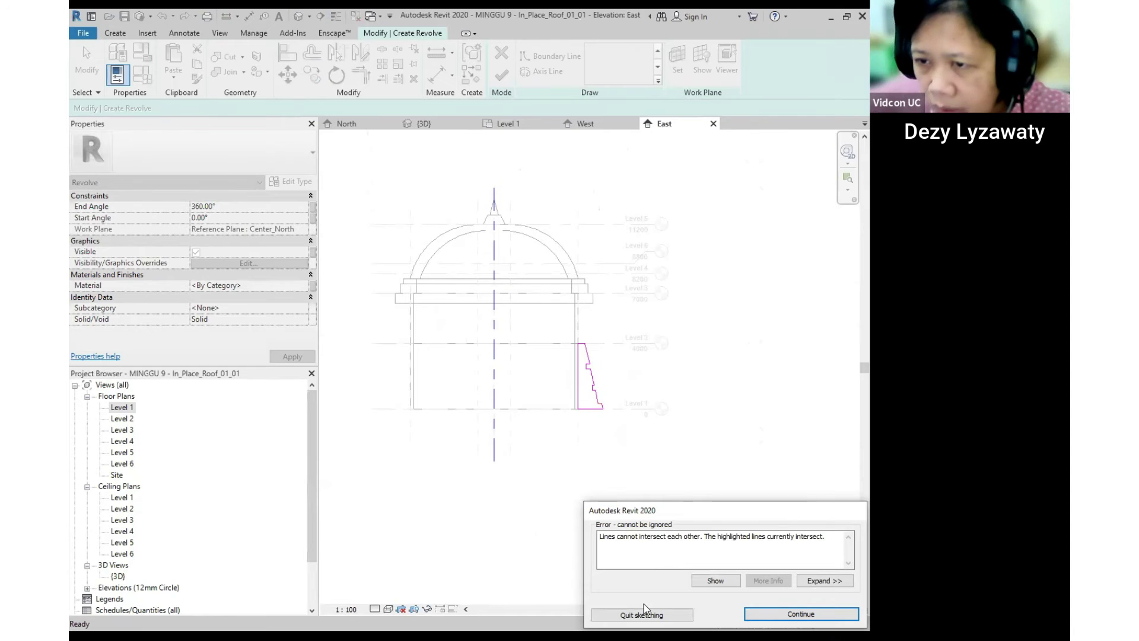
{"action": "scroll", "coordinate": [611, 399], "scroll_direction": "up", "scroll_amount": 5}
{"action": "scroll", "coordinate": [600, 354], "scroll_direction": "down", "scroll_amount": 5}
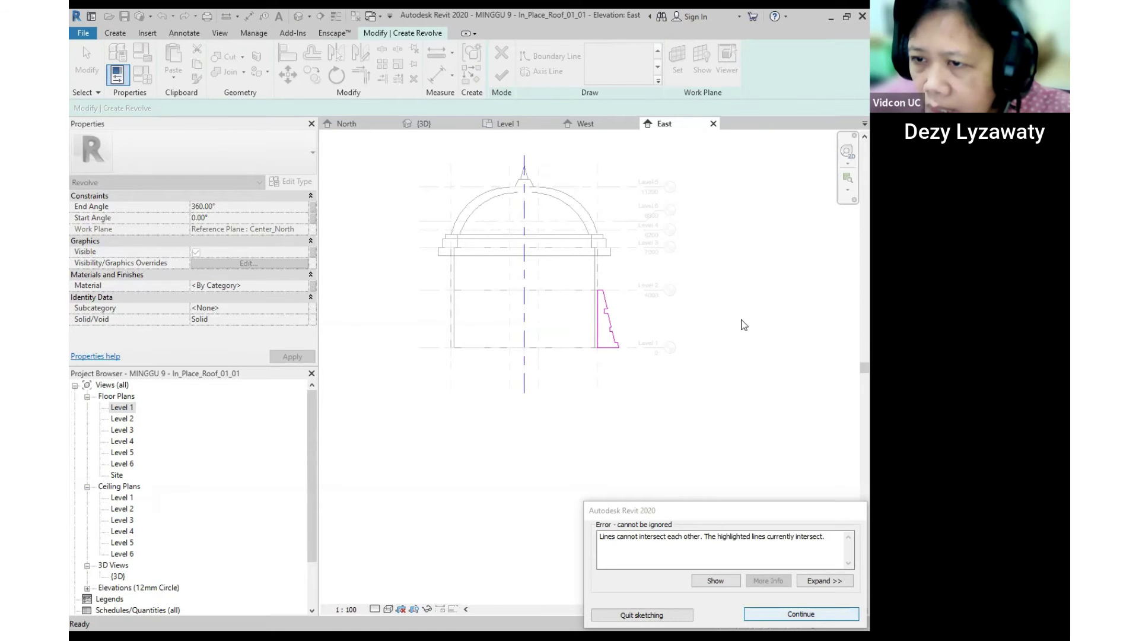
{"action": "left_click", "coordinate": [801, 614]}
Delete the plinth's horizontal and sloped lines and the sloped edge between the two notches.
{"action": "scroll", "coordinate": [575, 293], "scroll_direction": "up", "scroll_amount": 6}
{"action": "middle_click_drag", "start_coordinate": [641, 350], "coordinate": [596, 199]}
{"action": "scroll", "coordinate": [627, 369], "scroll_direction": "up", "scroll_amount": 3}
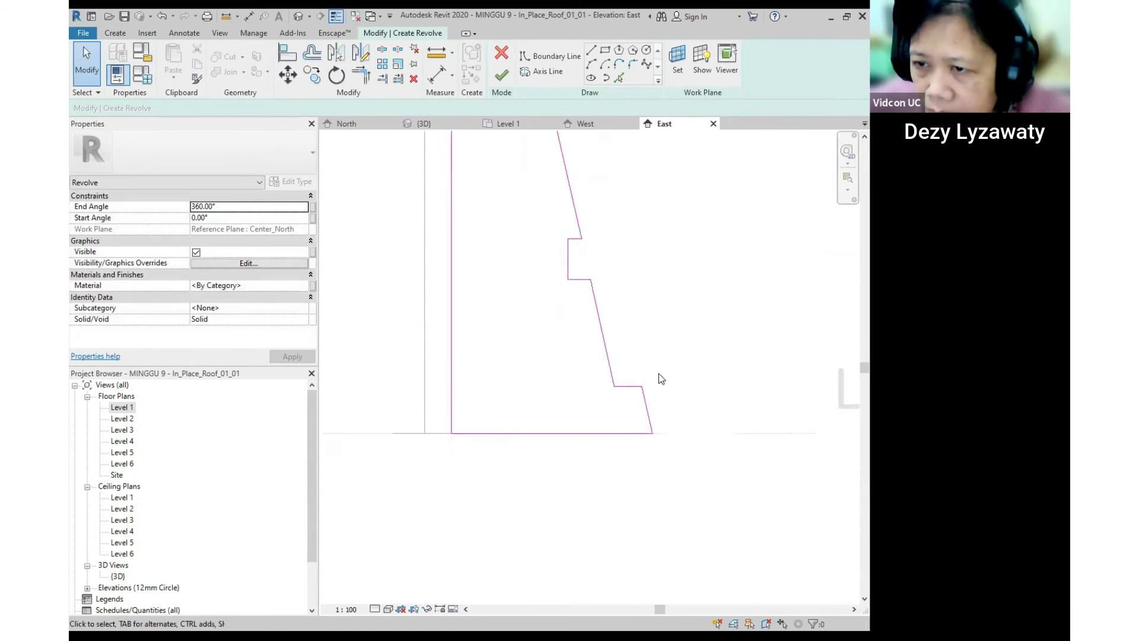
{"action": "left_click", "coordinate": [626, 391]}
{"action": "key", "text": "Delete"}
{"action": "left_click", "coordinate": [646, 411]}
{"action": "key", "text": "Delete"}
{"action": "scroll", "coordinate": [612, 323], "scroll_direction": "down", "scroll_amount": 3}
{"action": "middle_click_drag", "start_coordinate": [580, 204], "coordinate": [574, 334]}
{"action": "left_click", "coordinate": [568, 341]}
{"action": "key", "text": "Delete"}
{"action": "scroll", "coordinate": [535, 252], "scroll_direction": "down", "scroll_amount": 2}
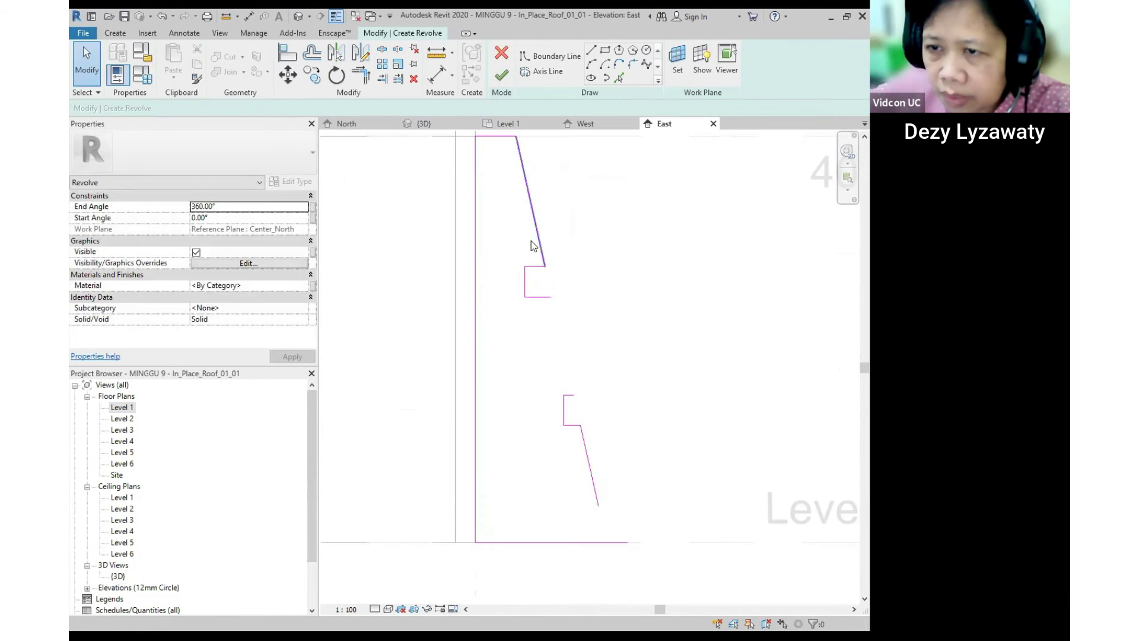
Try to stretch the upper sloped edge down past the base line, and undo the change.
{"action": "left_click", "coordinate": [544, 243]}
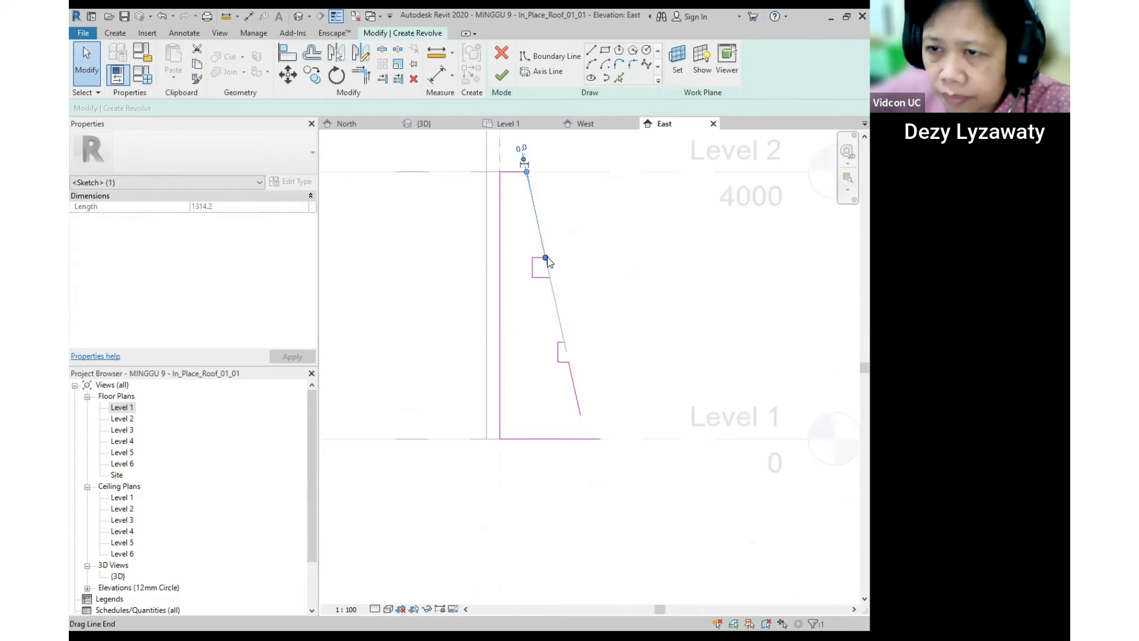
{"action": "left_click", "coordinate": [546, 257]}
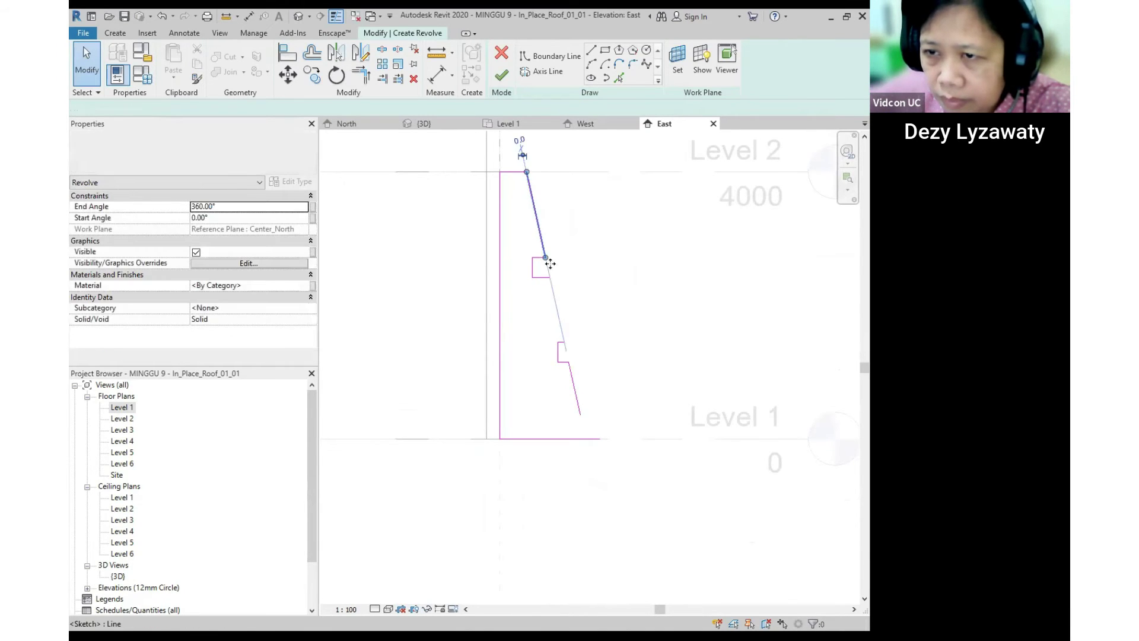
{"action": "left_click_drag", "start_coordinate": [545, 258], "coordinate": [588, 445]}
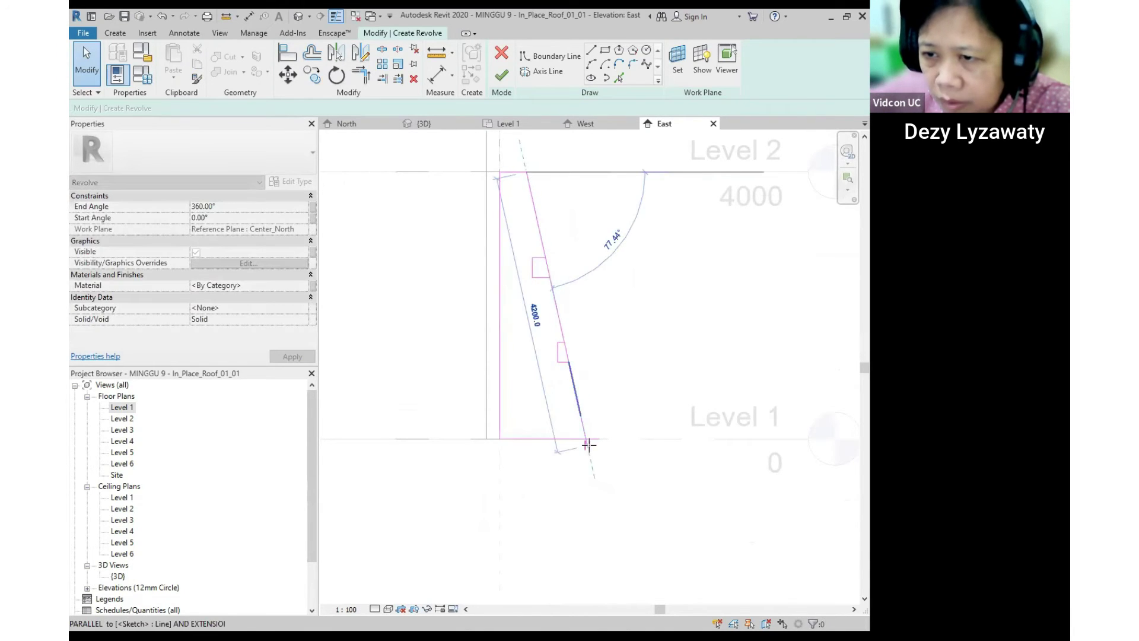
{"action": "left_click", "coordinate": [579, 320]}
{"action": "scroll", "coordinate": [579, 320], "scroll_direction": "up", "scroll_amount": 2}
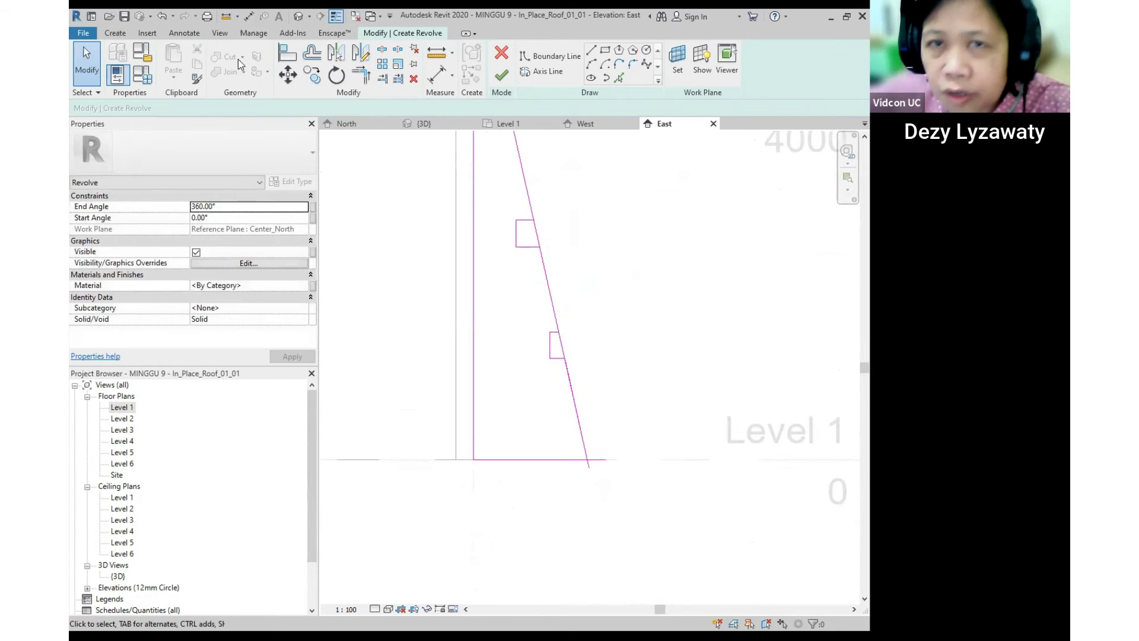
{"action": "left_click", "coordinate": [163, 16]}
Stretch the upper sloped edge down to the second notch, split it at the first notch and trim it to the notch's lower line.
{"action": "left_click", "coordinate": [541, 243]}
{"action": "left_click_drag", "start_coordinate": [546, 257], "coordinate": [563, 341]}
{"action": "left_click", "coordinate": [649, 376]}
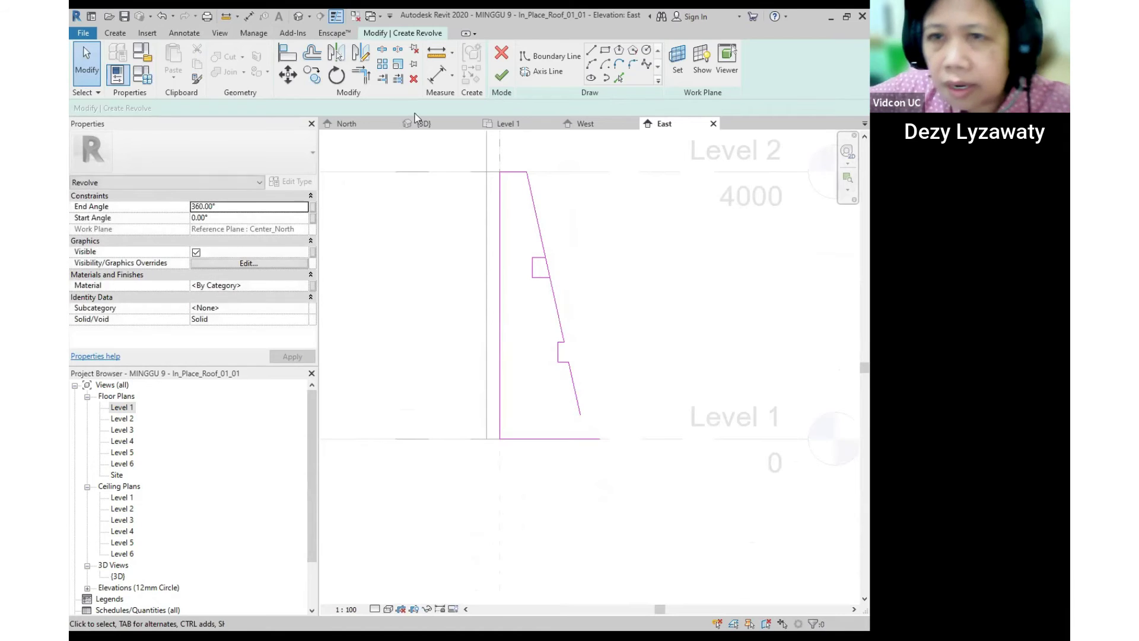
{"action": "left_click", "coordinate": [382, 49]}
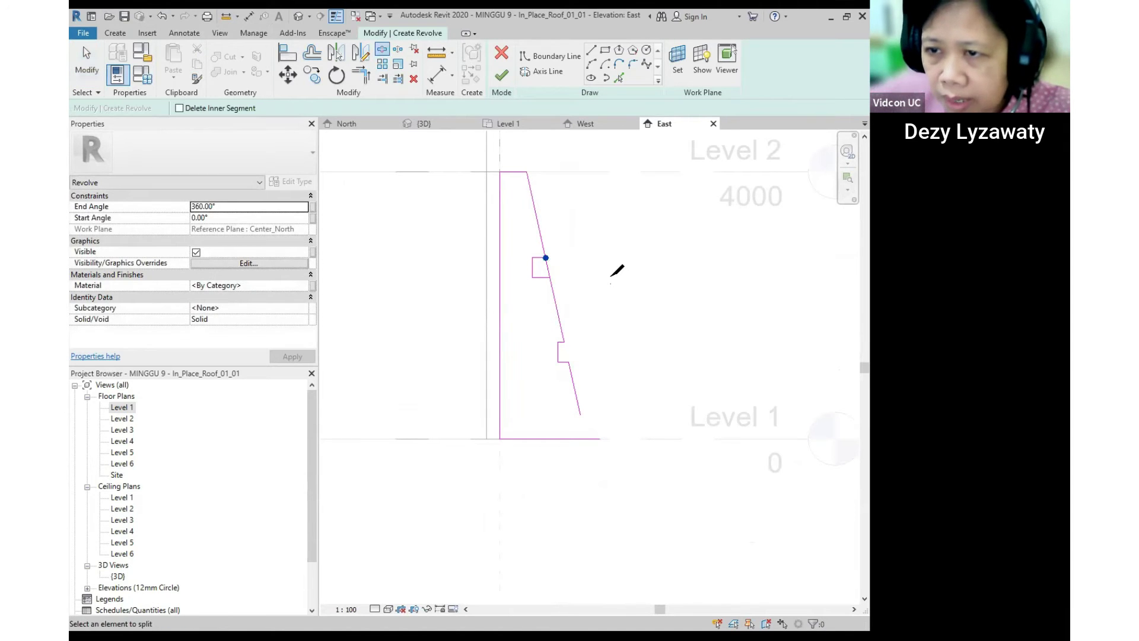
{"action": "left_click", "coordinate": [362, 76]}
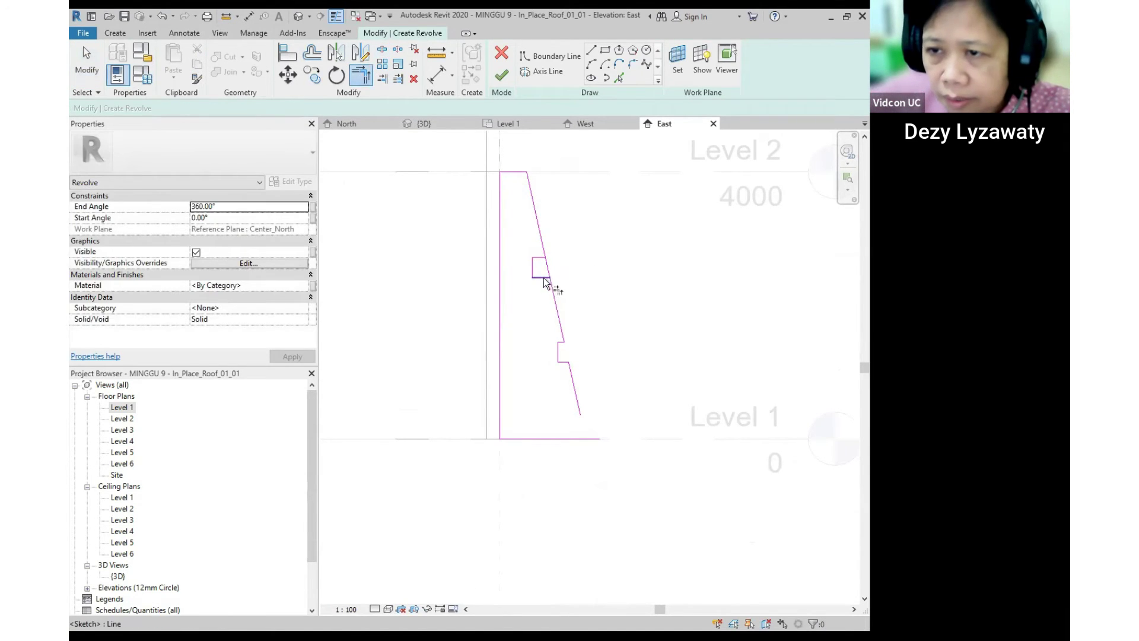
{"action": "left_click", "coordinate": [554, 301]}
Trim the base line and the lowest sloped edge to a single corner, closing the wall profile.
{"action": "middle_click_drag", "start_coordinate": [641, 361], "coordinate": [637, 331]}
{"action": "left_click", "coordinate": [575, 376]}
{"action": "left_click", "coordinate": [571, 408]}
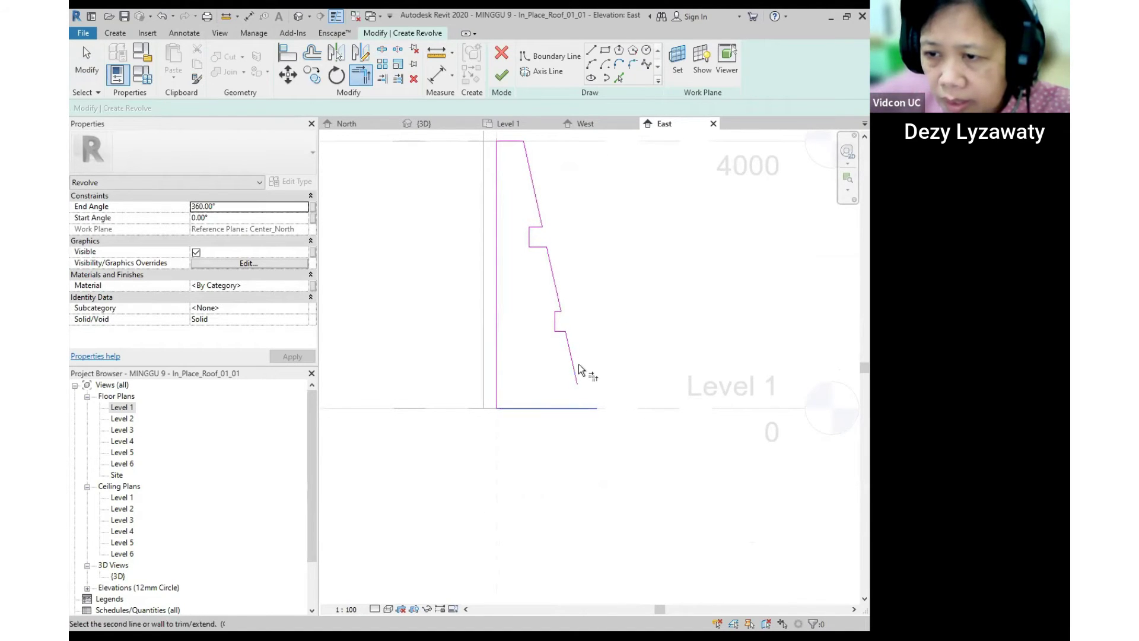
{"action": "left_click", "coordinate": [573, 364]}
{"action": "scroll", "coordinate": [636, 364], "scroll_direction": "down", "scroll_amount": 3}
{"action": "key", "text": "Escape"}
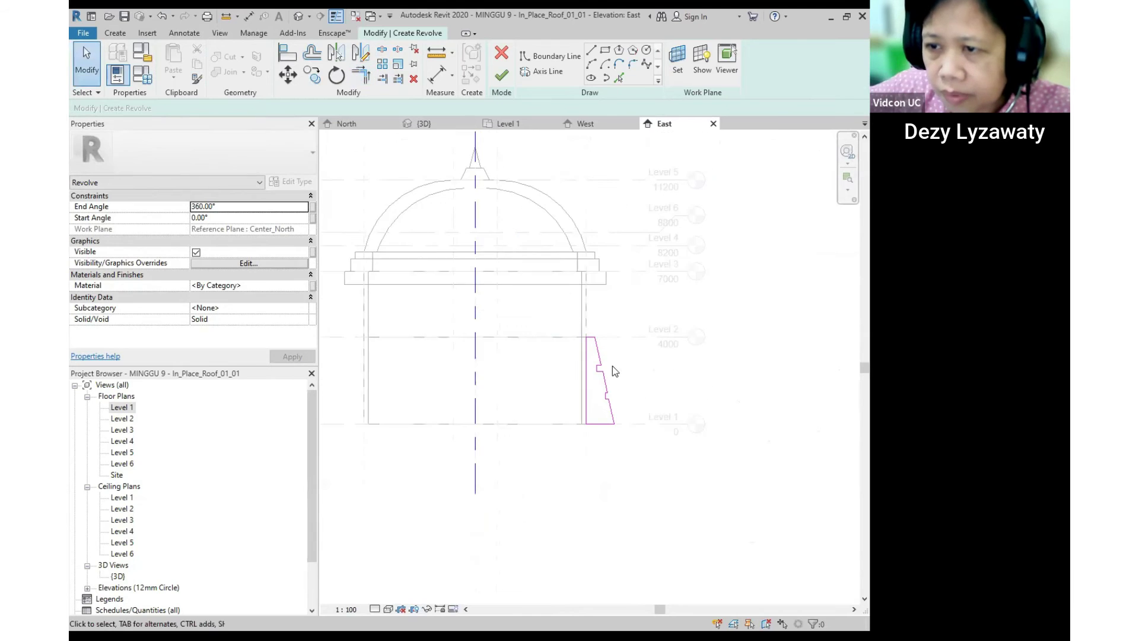
Finish the revolve sketch and the in-place wall model, checking the revolved form in the 3D view.
{"action": "left_click", "coordinate": [497, 76]}
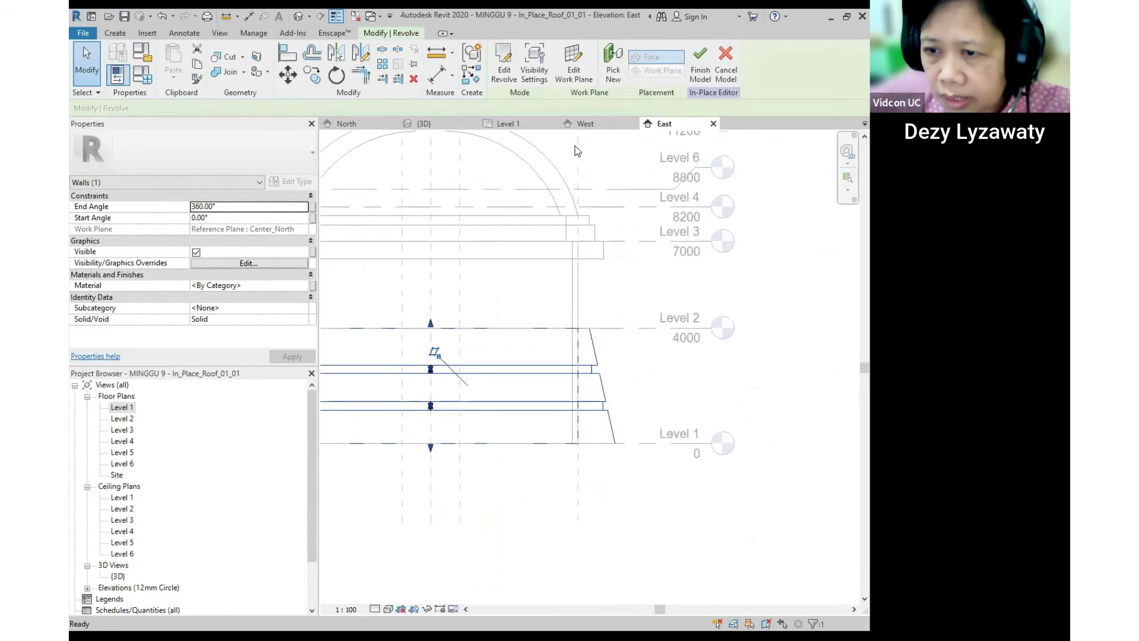
{"action": "scroll", "coordinate": [575, 145], "scroll_direction": "down", "scroll_amount": 3}
{"action": "left_click", "coordinate": [298, 16]}
{"action": "middle_click_drag", "start_coordinate": [631, 260], "coordinate": [666, 342], "text": "shift"}
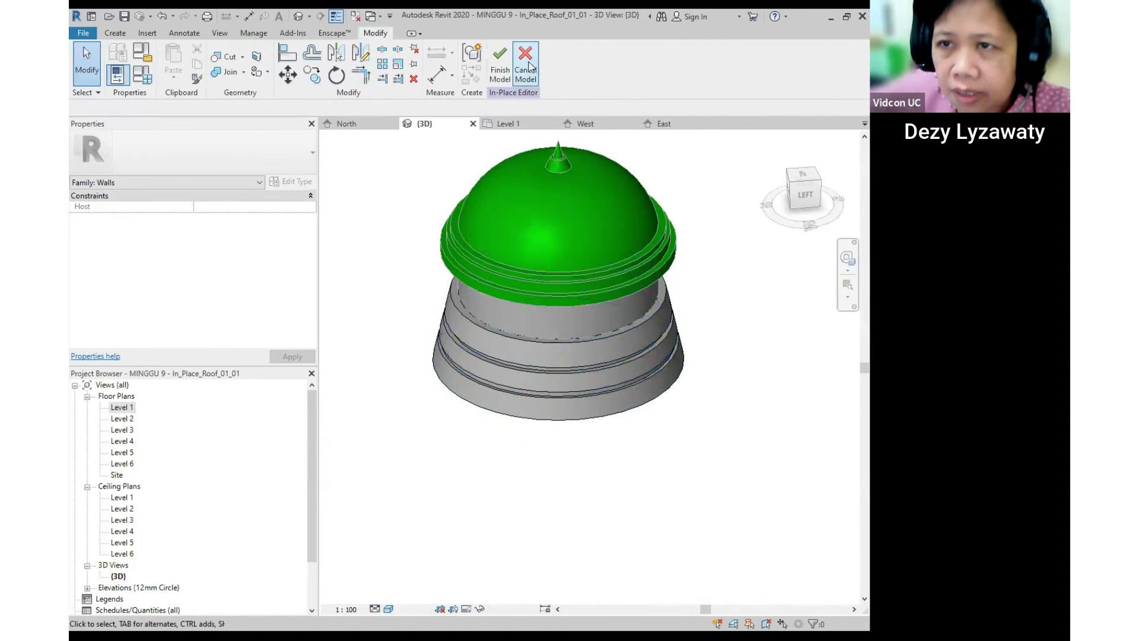
{"action": "left_click", "coordinate": [502, 74]}
{"action": "scroll", "coordinate": [646, 422], "scroll_direction": "down", "scroll_amount": 1}
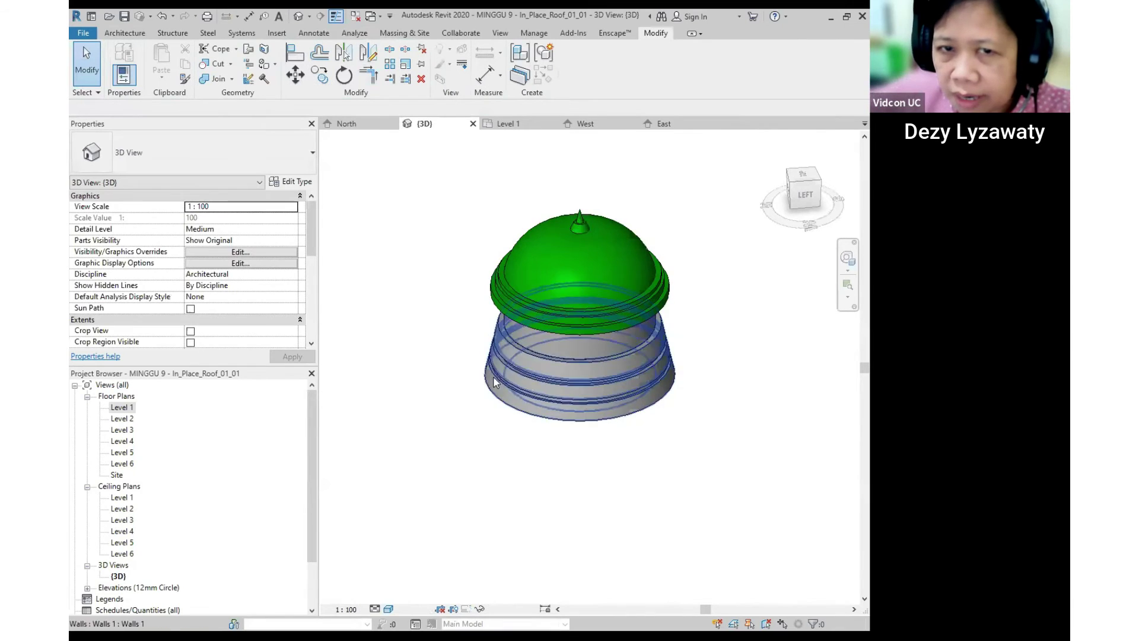
{"action": "mouse_move", "coordinate": [601, 363]}
{"action": "middle_mouse_down", "text": "shift"}
{"action": "mouse_move", "coordinate": [681, 361]}
{"action": "mouse_move", "coordinate": [696, 386]}
{"action": "mouse_move", "coordinate": [556, 270]}
{"action": "mouse_move", "coordinate": [546, 229]}
{"action": "mouse_move", "coordinate": [551, 359]}
{"action": "mouse_move", "coordinate": [554, 321]}
{"action": "mouse_move", "coordinate": [553, 345]}
{"action": "middle_mouse_up", "text": "shift"}
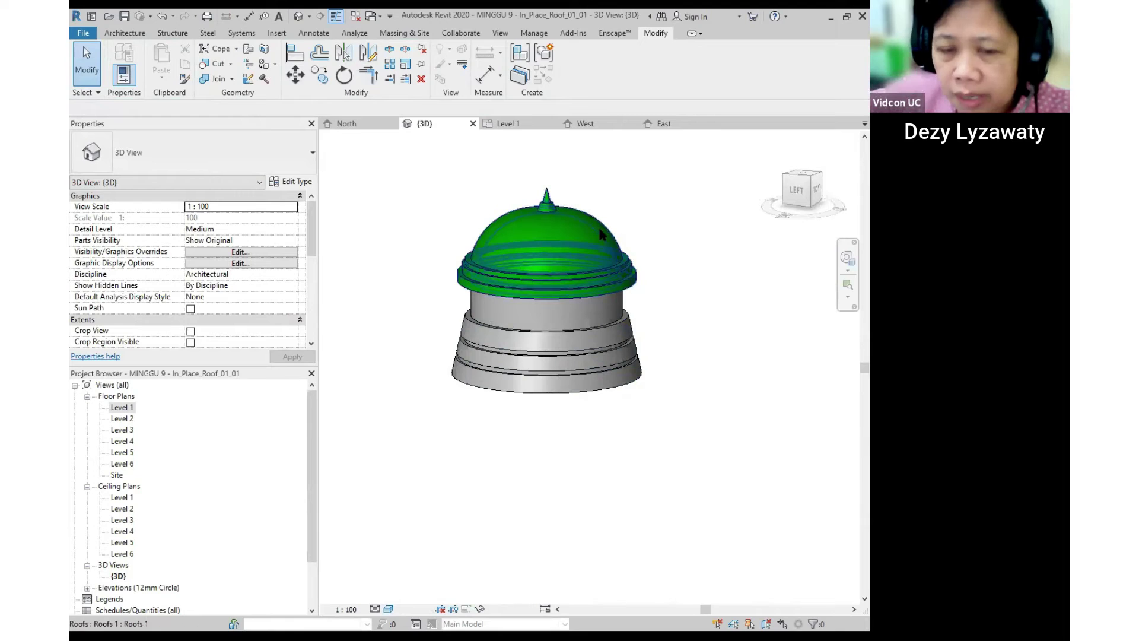
Examine the in-place wall beneath the dome in 3D, and review the Model In-Place component option.
{"action": "left_click", "coordinate": [629, 336]}
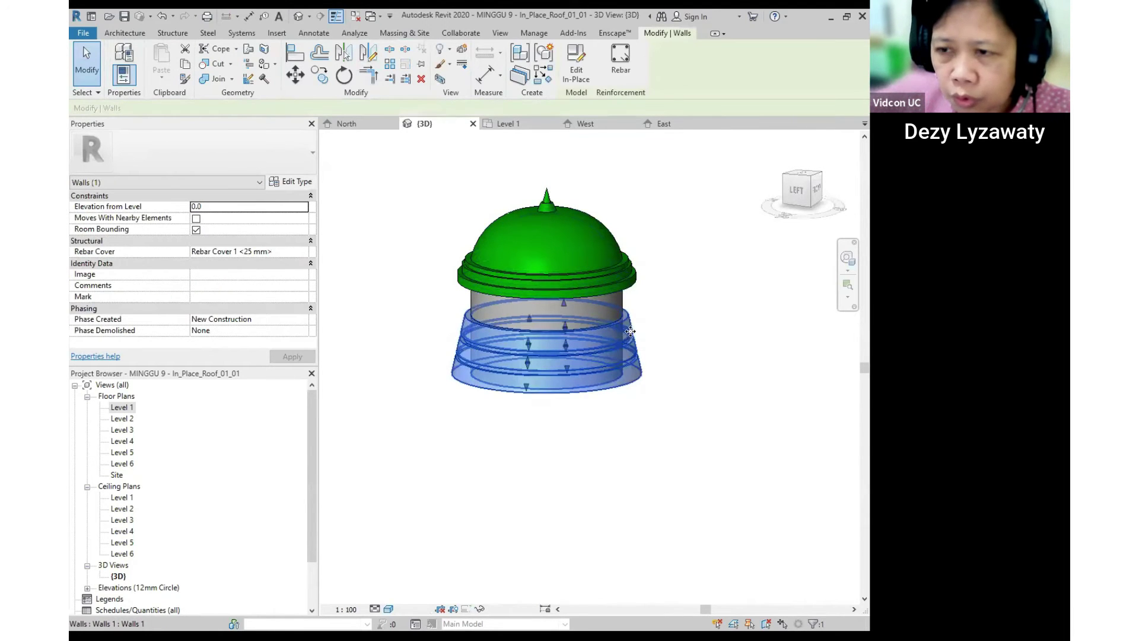
{"action": "left_click", "coordinate": [662, 428]}
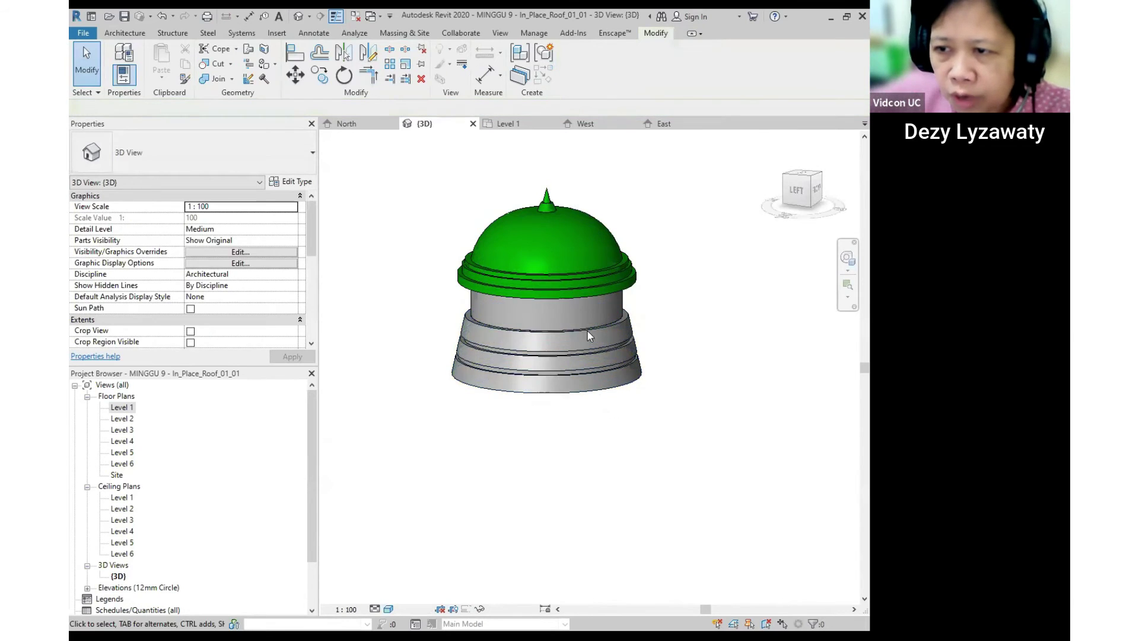
{"action": "middle_click_drag", "start_coordinate": [519, 419], "coordinate": [520, 382], "text": "shift"}
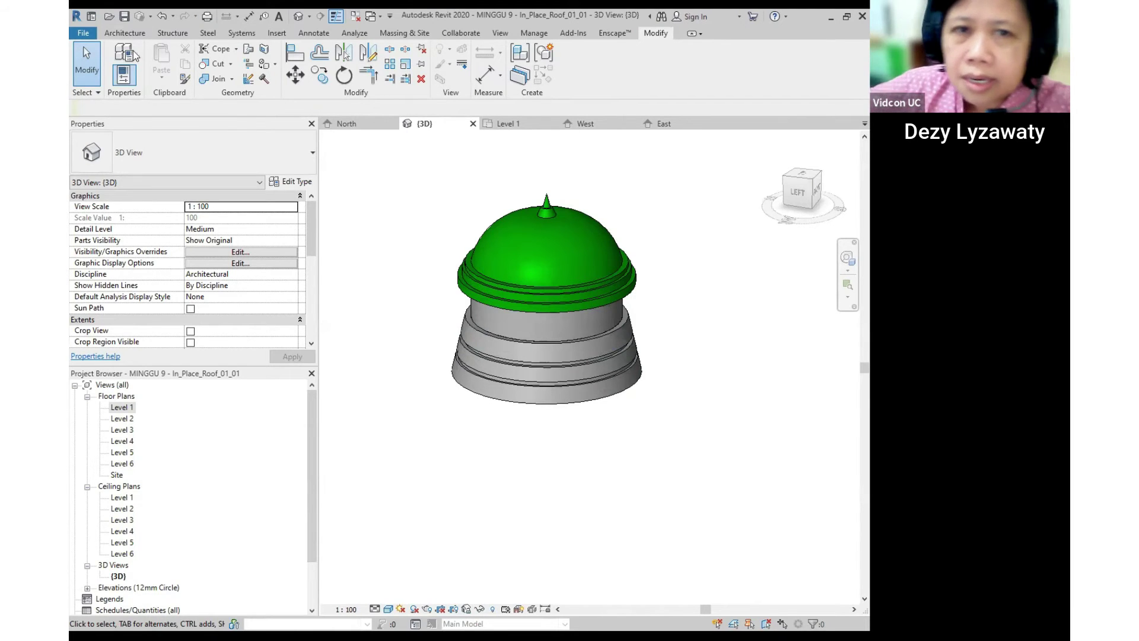
{"action": "left_click", "coordinate": [132, 34]}
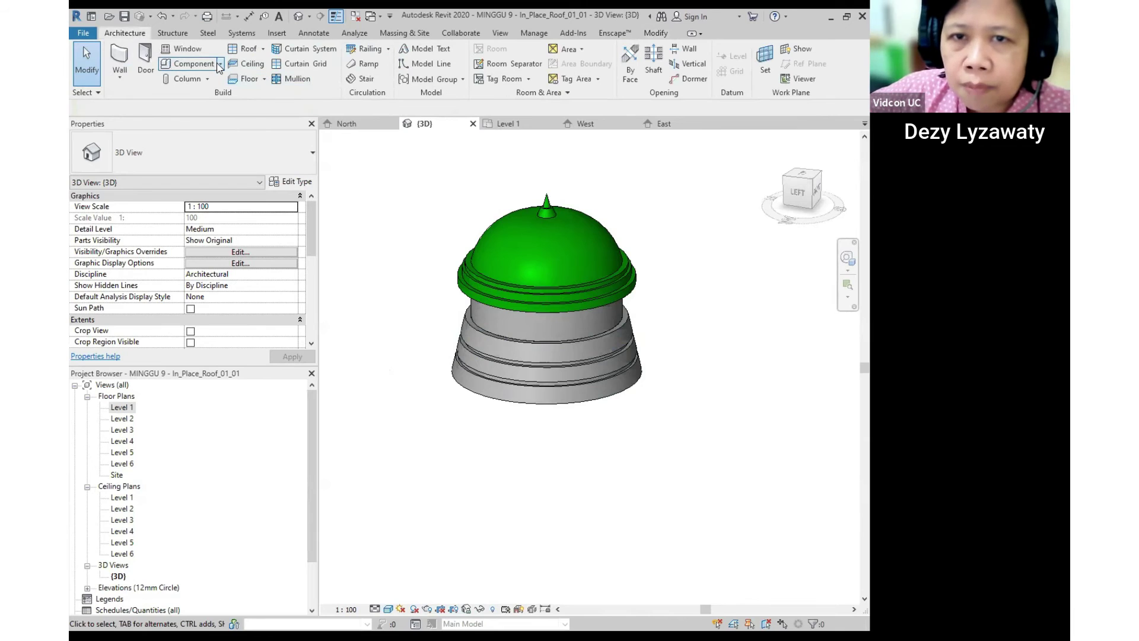
{"action": "left_click", "coordinate": [220, 64]}
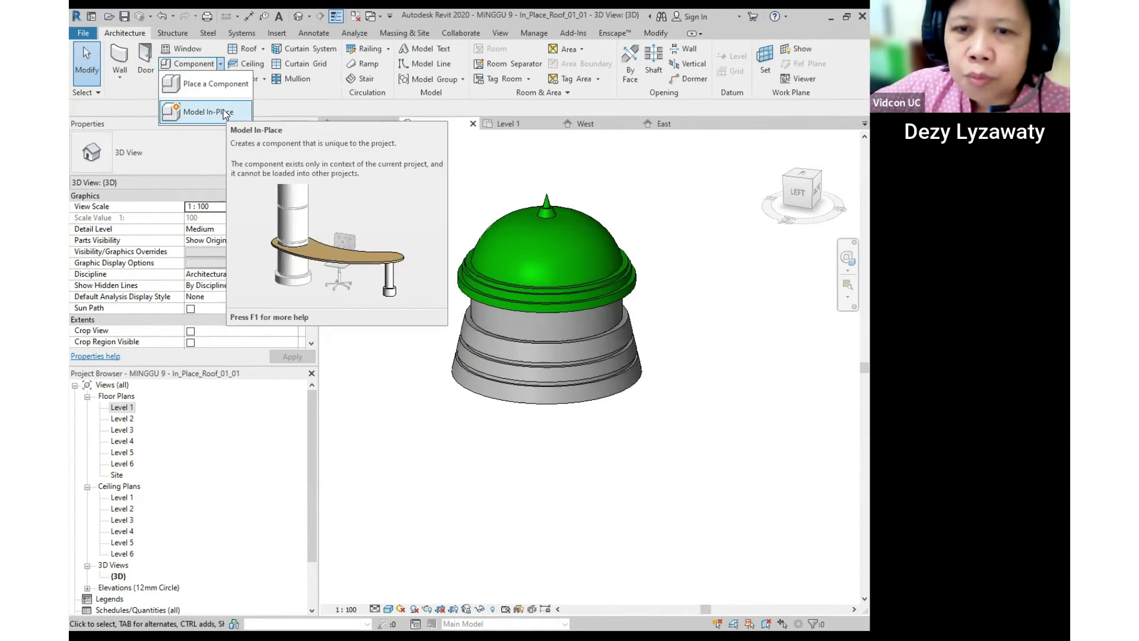
{"action": "scroll", "coordinate": [529, 340], "scroll_direction": "up", "scroll_amount": 5}
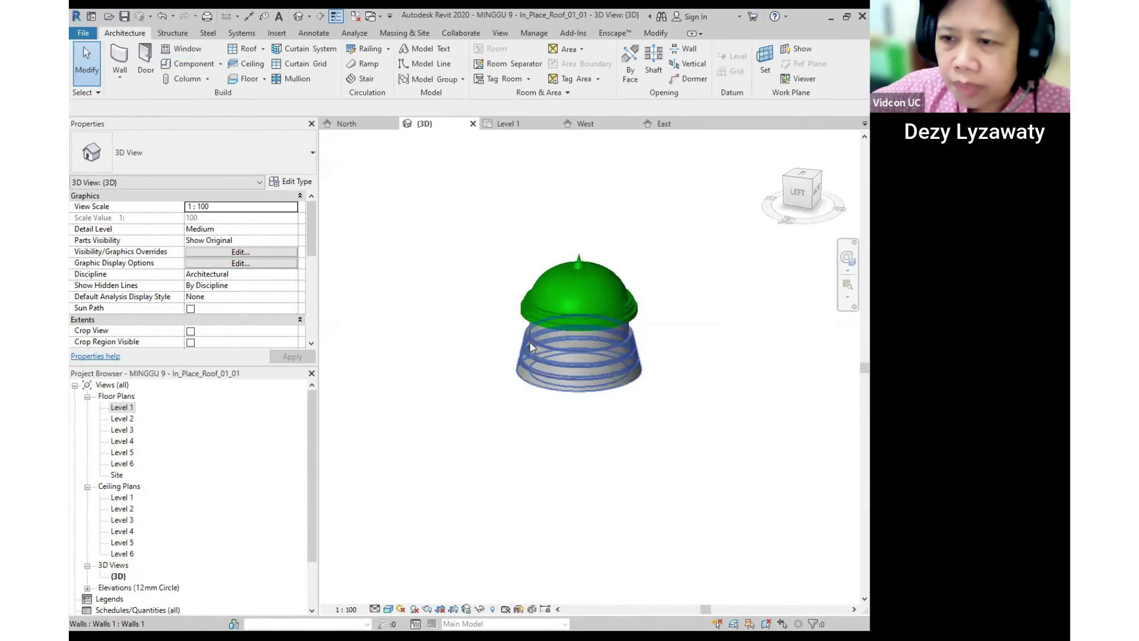
{"action": "scroll", "coordinate": [676, 306], "scroll_direction": "up", "scroll_amount": 2}
{"action": "middle_click_drag", "start_coordinate": [798, 460], "coordinate": [745, 399]}
{"action": "scroll", "coordinate": [695, 394], "scroll_direction": "down", "scroll_amount": 2}
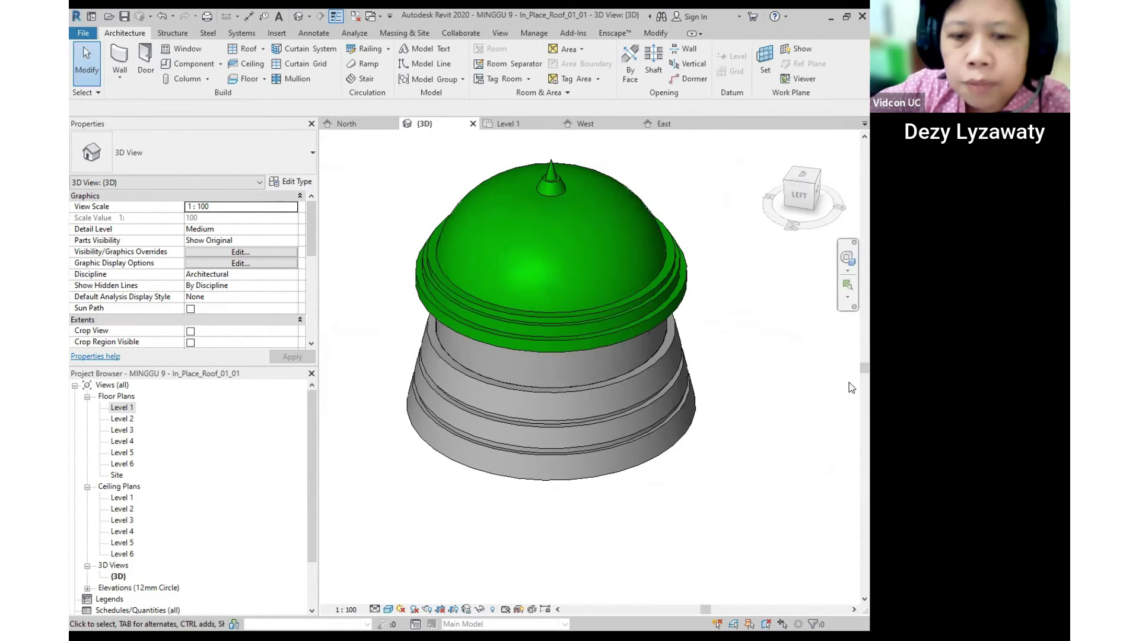
Open the in-place dome roof for editing and enter the sketch of the dome's revolve.
{"action": "left_click", "coordinate": [559, 179]}
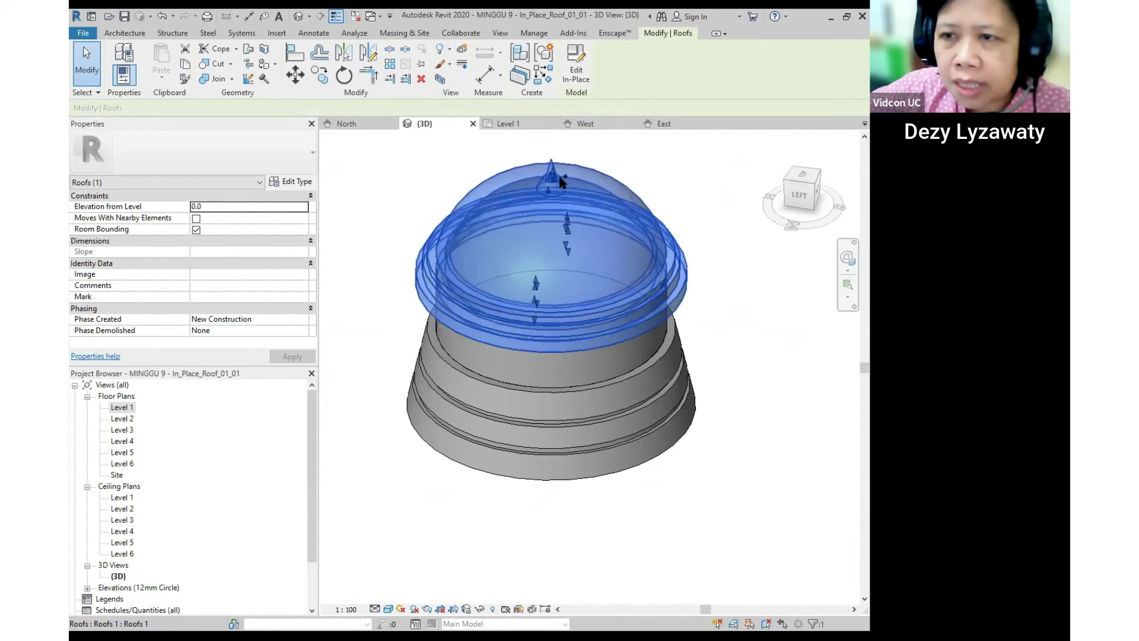
{"action": "left_click", "coordinate": [689, 196]}
{"action": "left_click", "coordinate": [563, 186]}
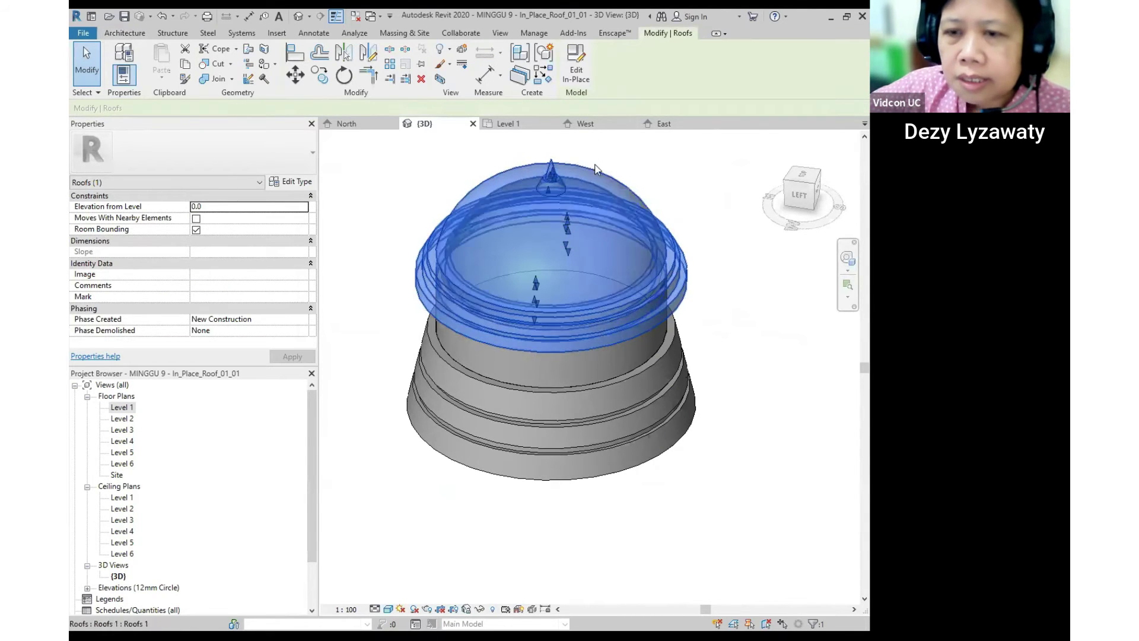
{"action": "left_click", "coordinate": [573, 76]}
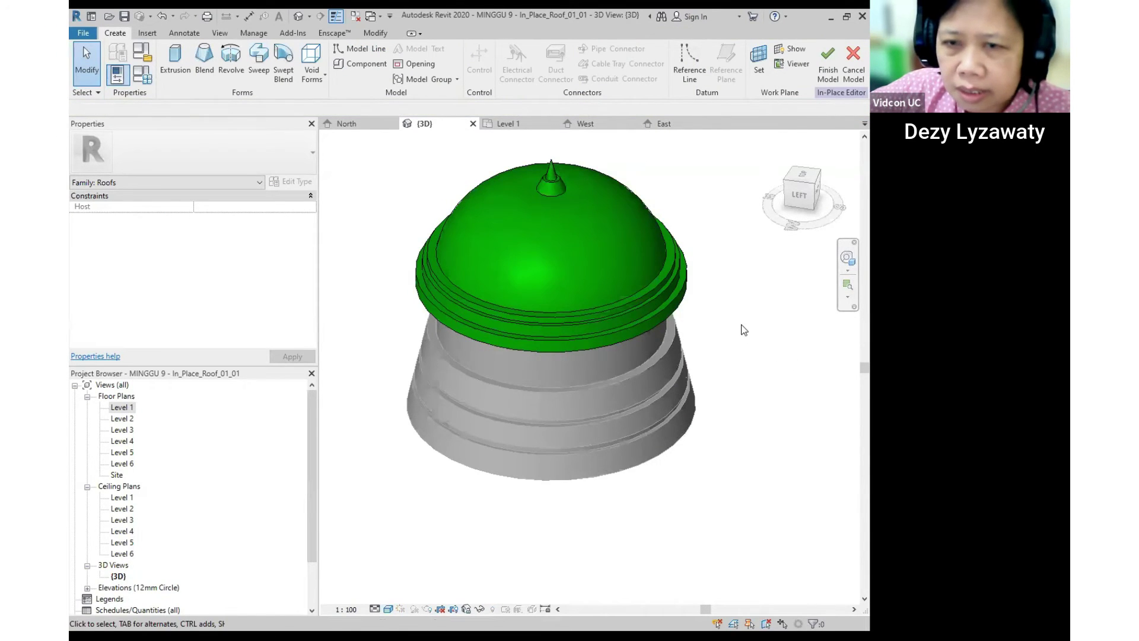
{"action": "scroll", "coordinate": [777, 353], "scroll_direction": "down", "scroll_amount": 2}
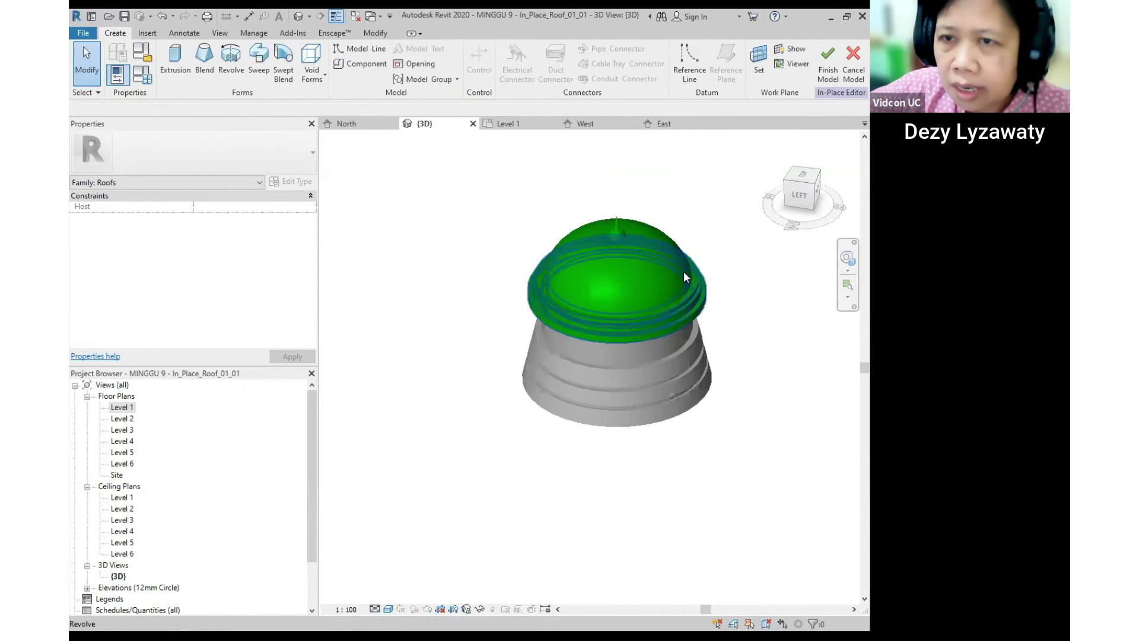
{"action": "left_click", "coordinate": [654, 226]}
{"action": "key", "text": "ctrl"}
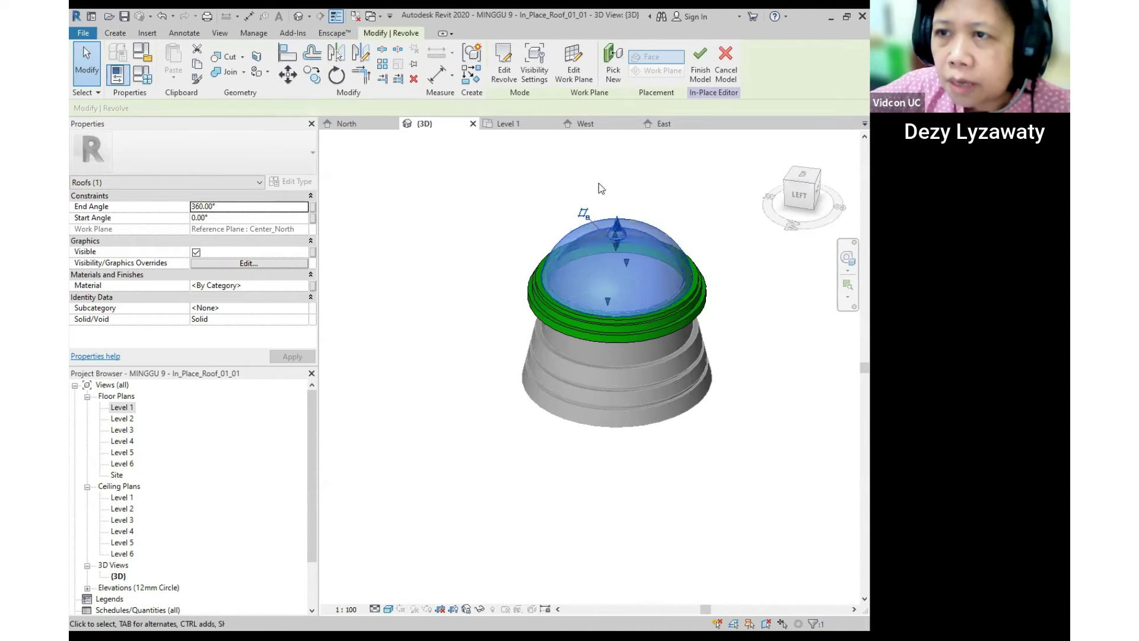
{"action": "key", "text": "ctrl"}
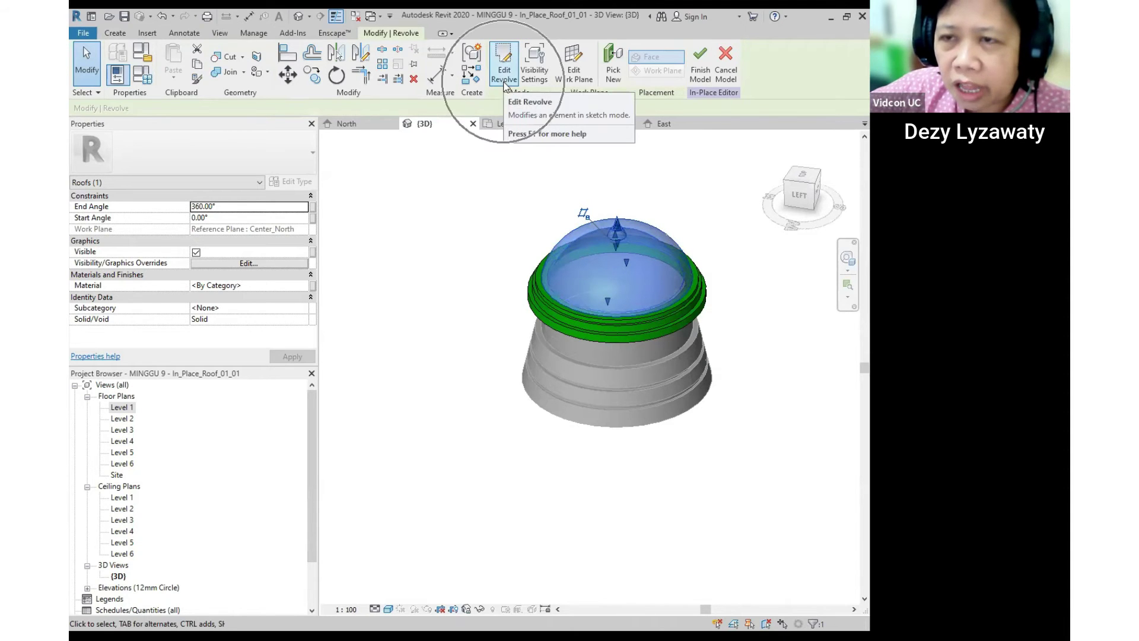
{"action": "left_click", "coordinate": [503, 83]}
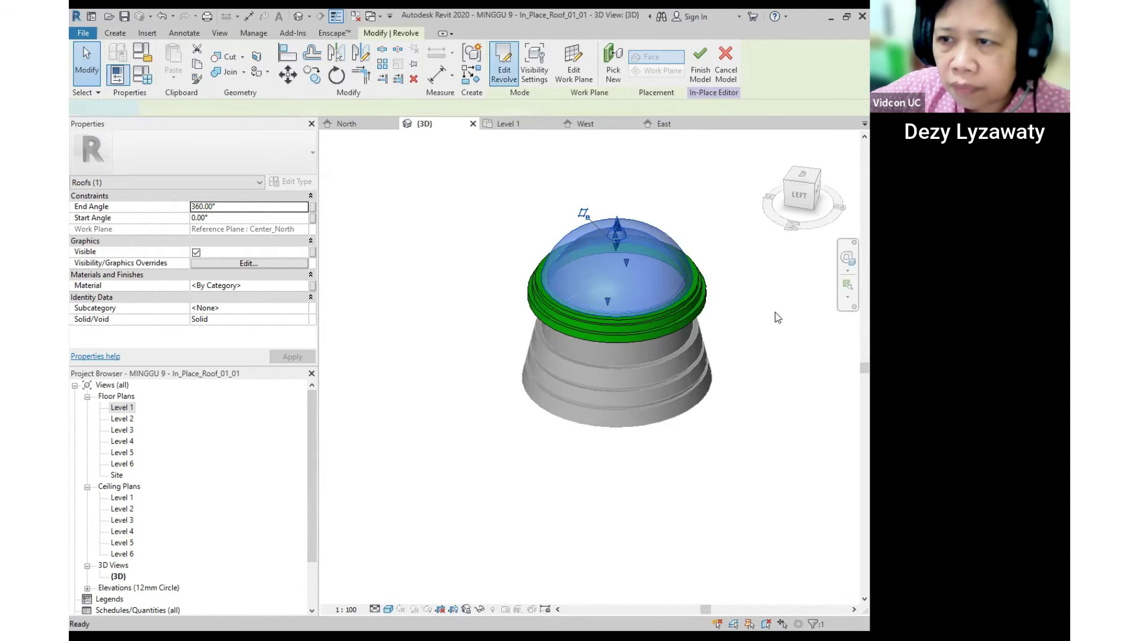
Open the West elevation to work on the dome's revolve sketch from the side.
{"action": "scroll", "coordinate": [573, 285], "scroll_direction": "up", "scroll_amount": 3}
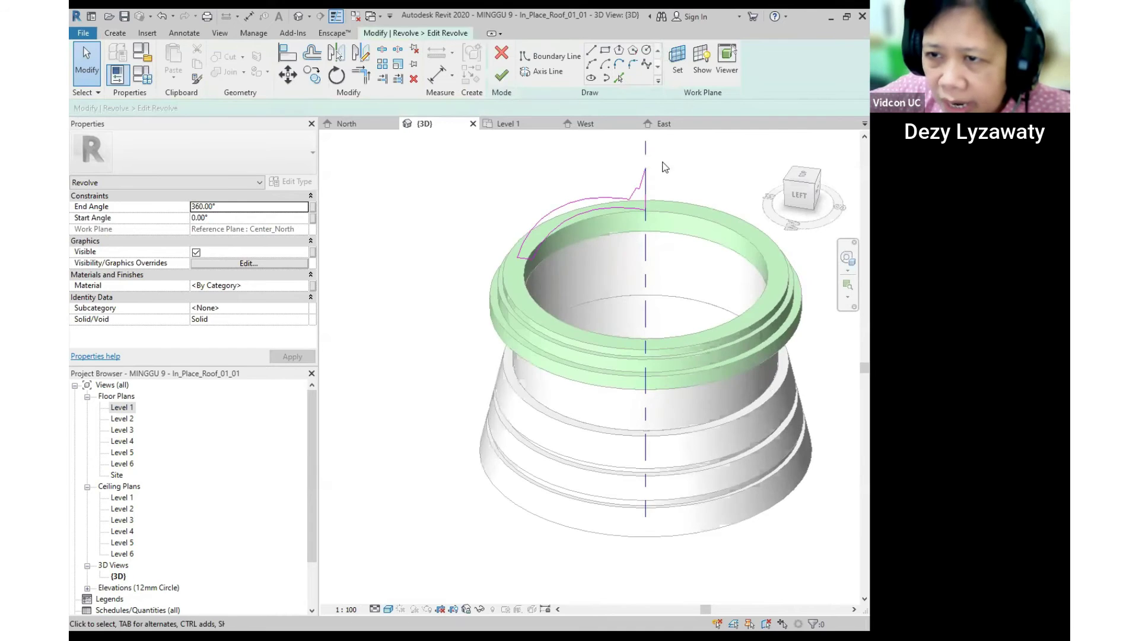
{"action": "scroll", "coordinate": [546, 210], "scroll_direction": "down", "scroll_amount": 2}
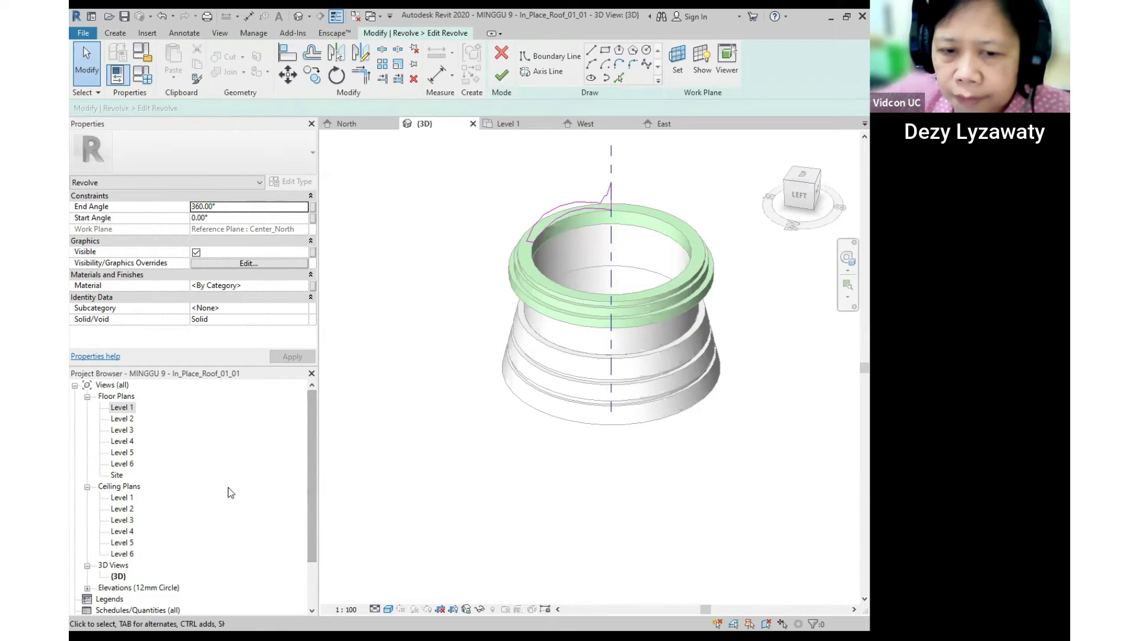
{"action": "scroll", "coordinate": [131, 570], "scroll_direction": "down", "scroll_amount": 3}
{"action": "double_click", "coordinate": [137, 552]}
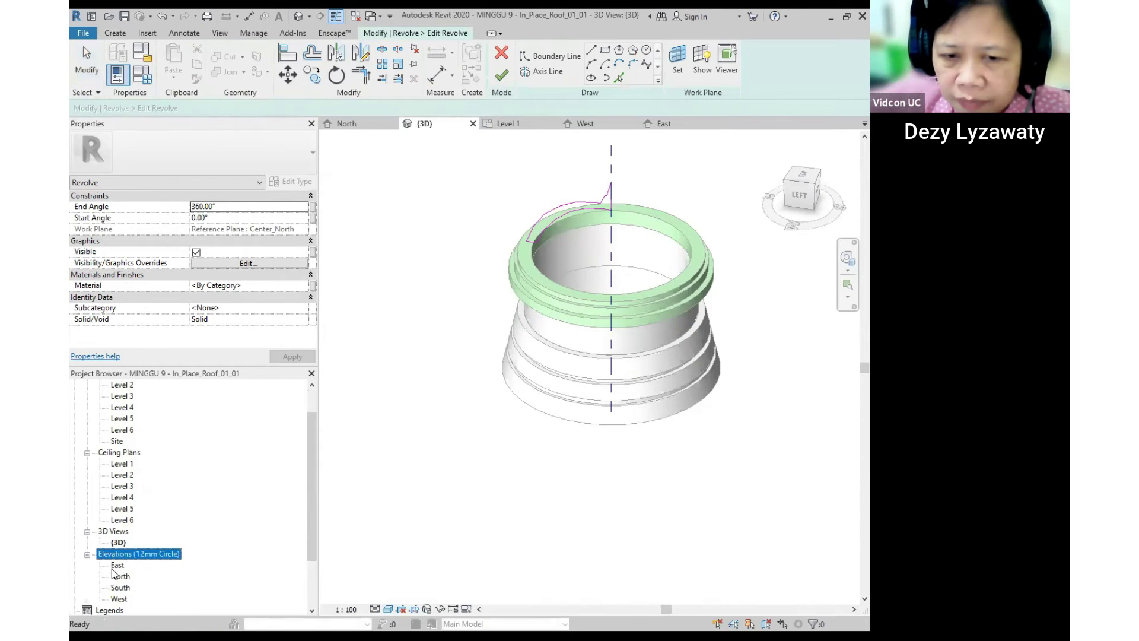
{"action": "scroll", "coordinate": [133, 574], "scroll_direction": "down", "scroll_amount": 2}
{"action": "double_click", "coordinate": [118, 575]}
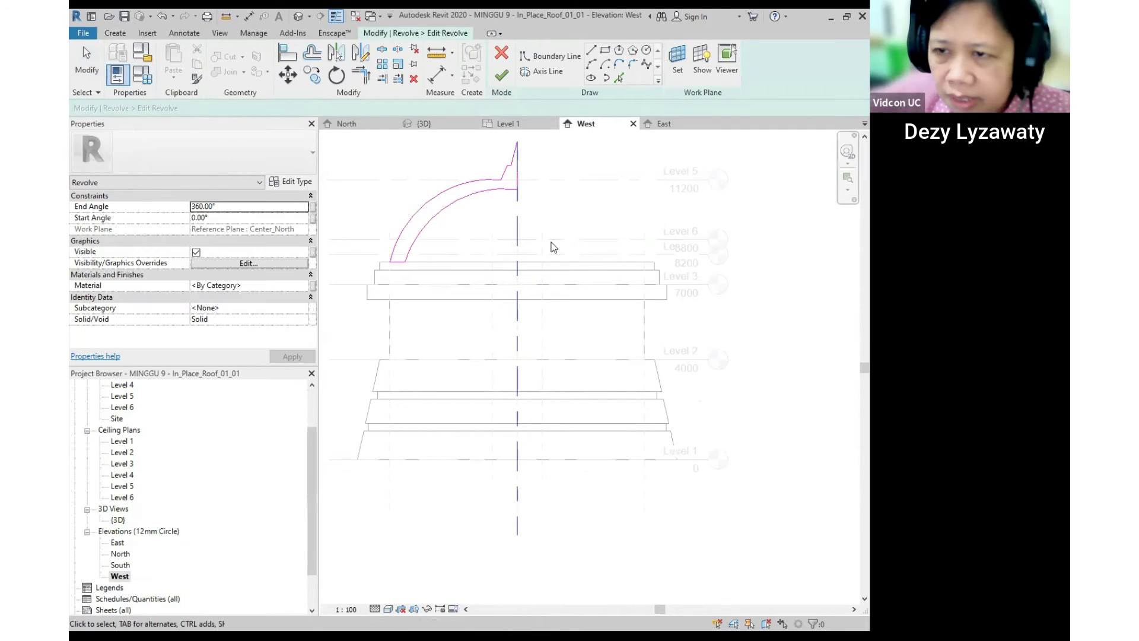
Delete the dome's existing profile lines, arcs and finial outline, keeping only the axis of rotation.
{"action": "scroll", "coordinate": [617, 276], "scroll_direction": "up", "scroll_amount": 5}
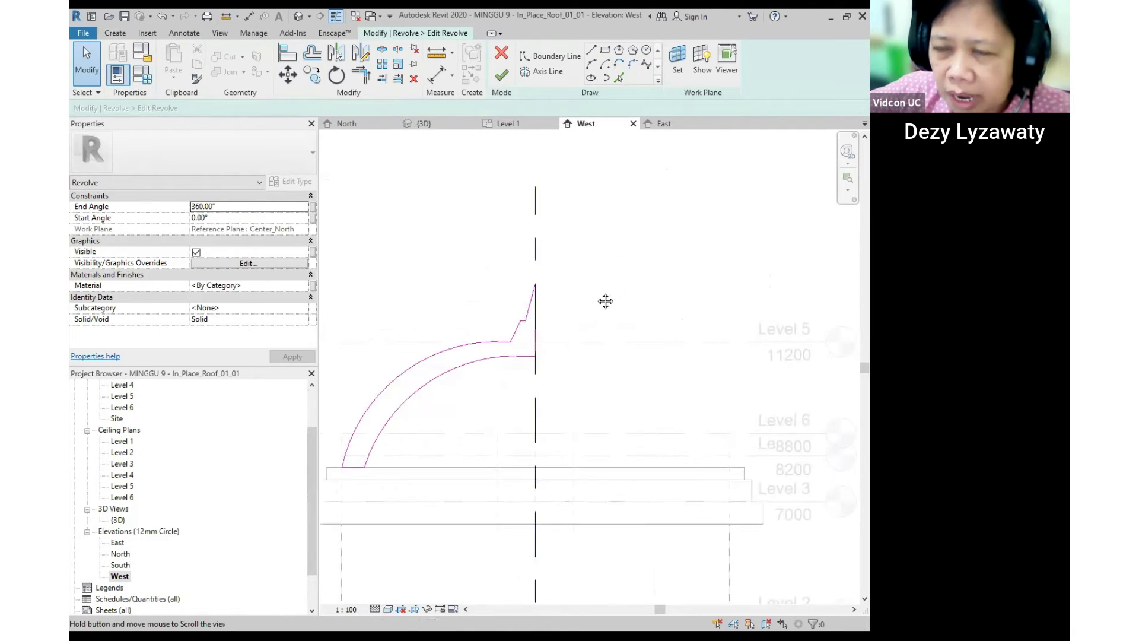
{"action": "middle_click_drag", "start_coordinate": [611, 276], "coordinate": [565, 262]}
{"action": "left_click_drag", "start_coordinate": [521, 202], "coordinate": [610, 303]}
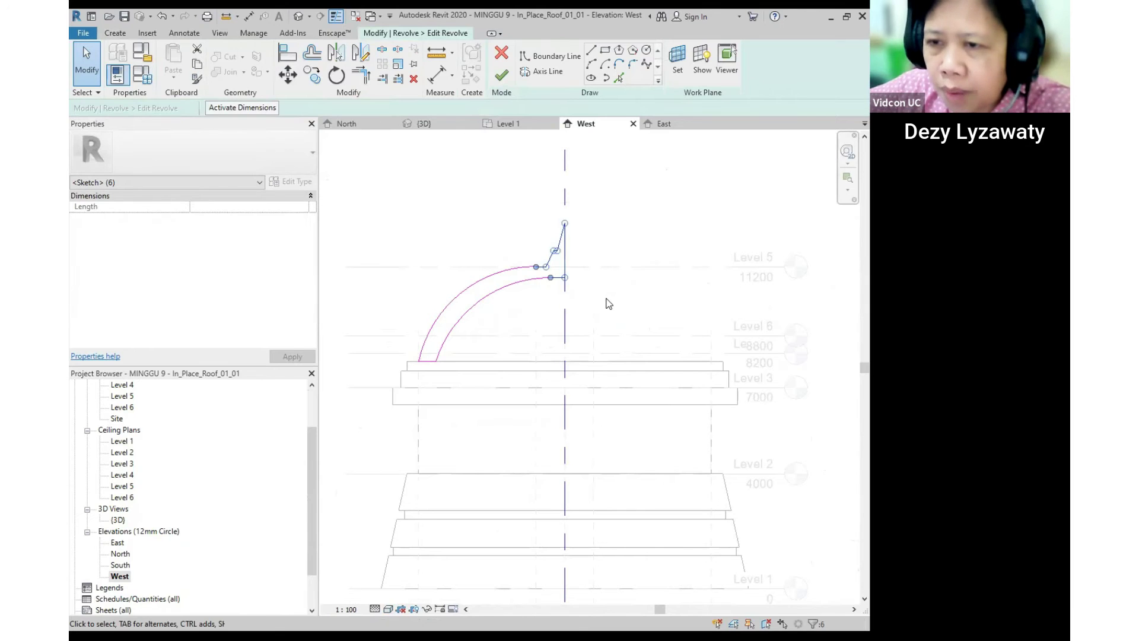
{"action": "key", "text": "Delete"}
{"action": "left_click", "coordinate": [530, 282]}
{"action": "key", "text": "Delete"}
{"action": "left_click", "coordinate": [525, 282]}
{"action": "key", "text": "Delete"}
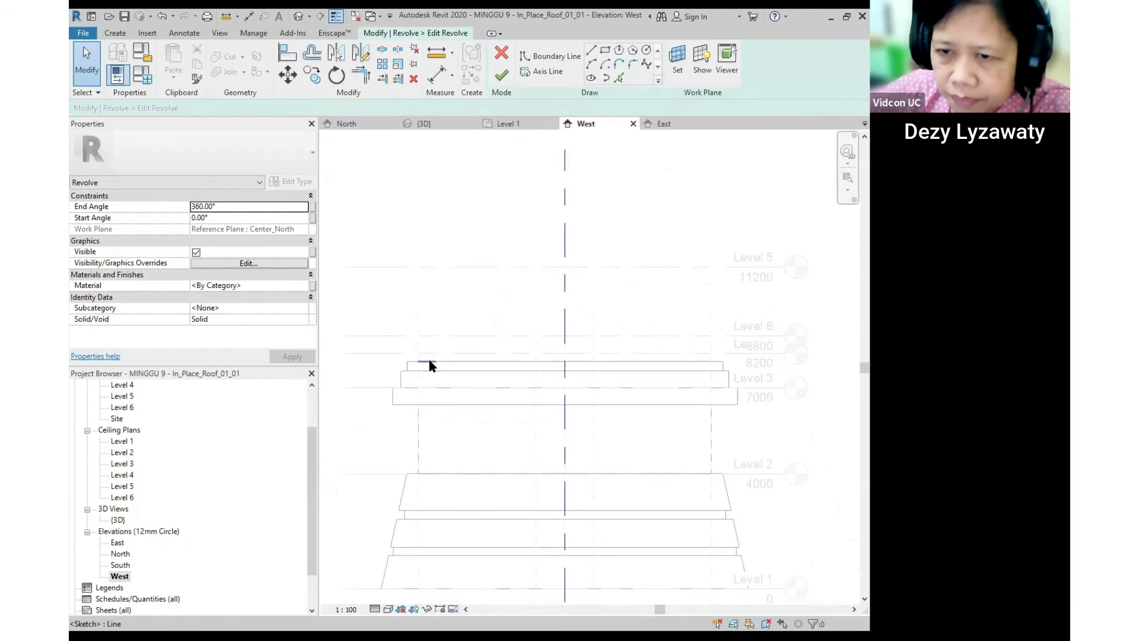
{"action": "middle_click_drag", "start_coordinate": [535, 323], "coordinate": [526, 341]}
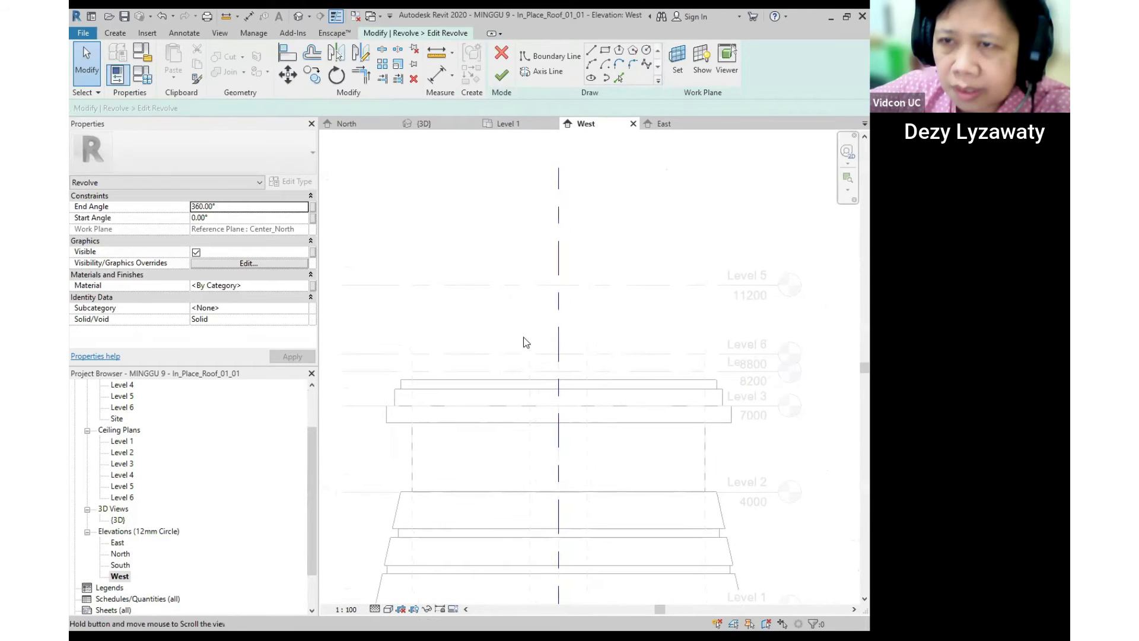
Draw the dome's outer boundary arc, about 7074 mm radius, from the ring's upper surface to a point on the axis above Level 5.
{"action": "left_click", "coordinate": [591, 64]}
{"action": "left_click", "coordinate": [409, 379]}
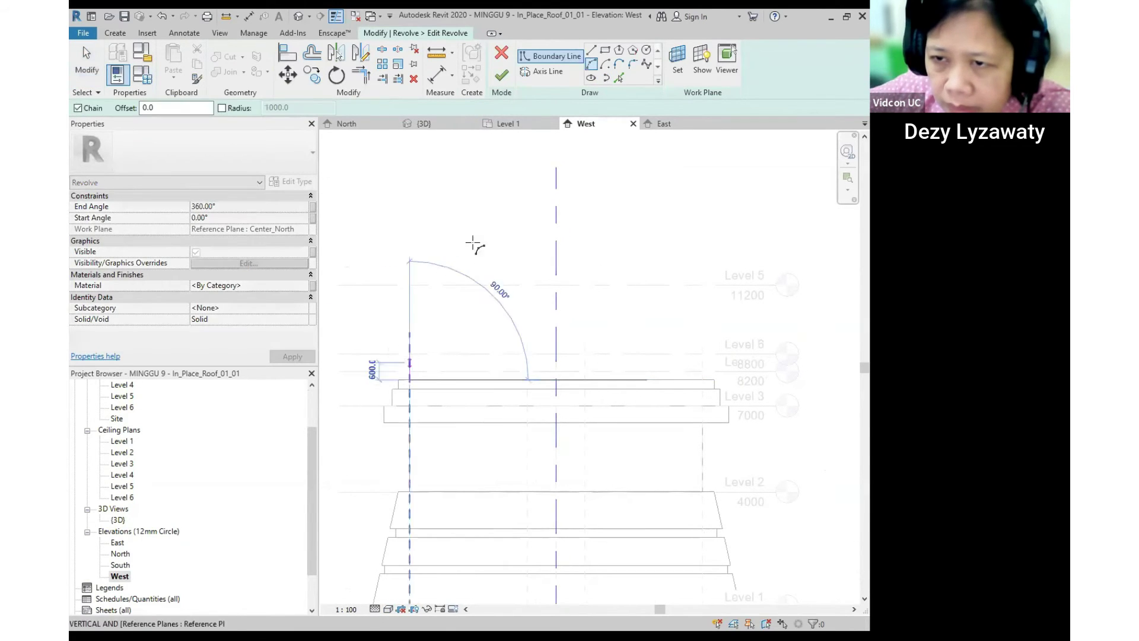
{"action": "left_click", "coordinate": [555, 212]}
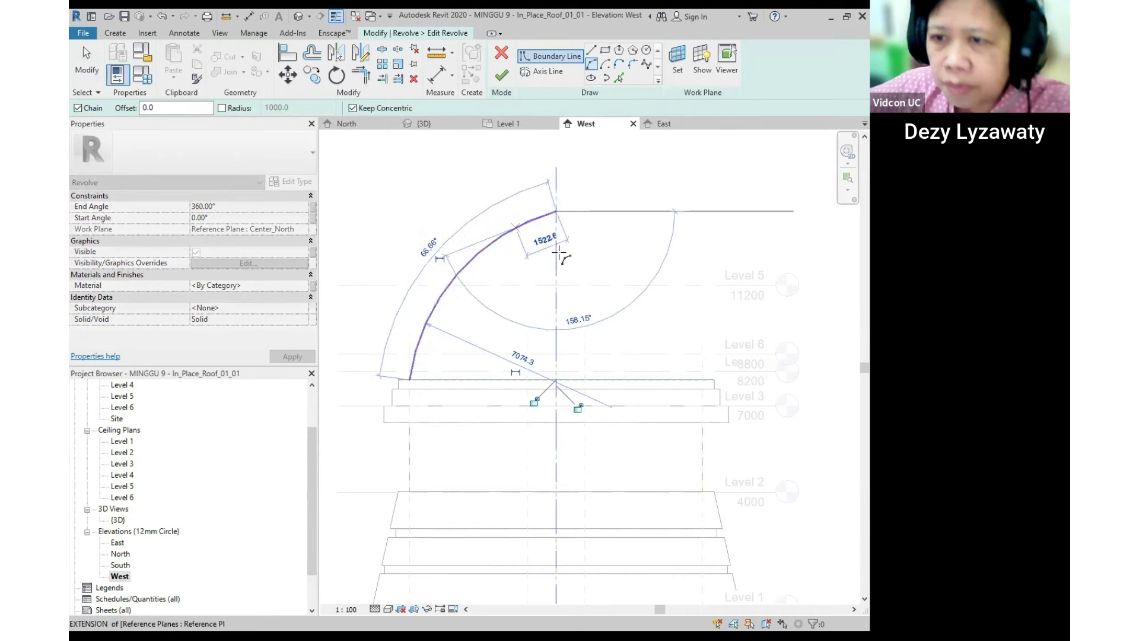
{"action": "left_click", "coordinate": [515, 228]}
{"action": "key", "text": "Escape"}
{"action": "key", "text": "Escape"}
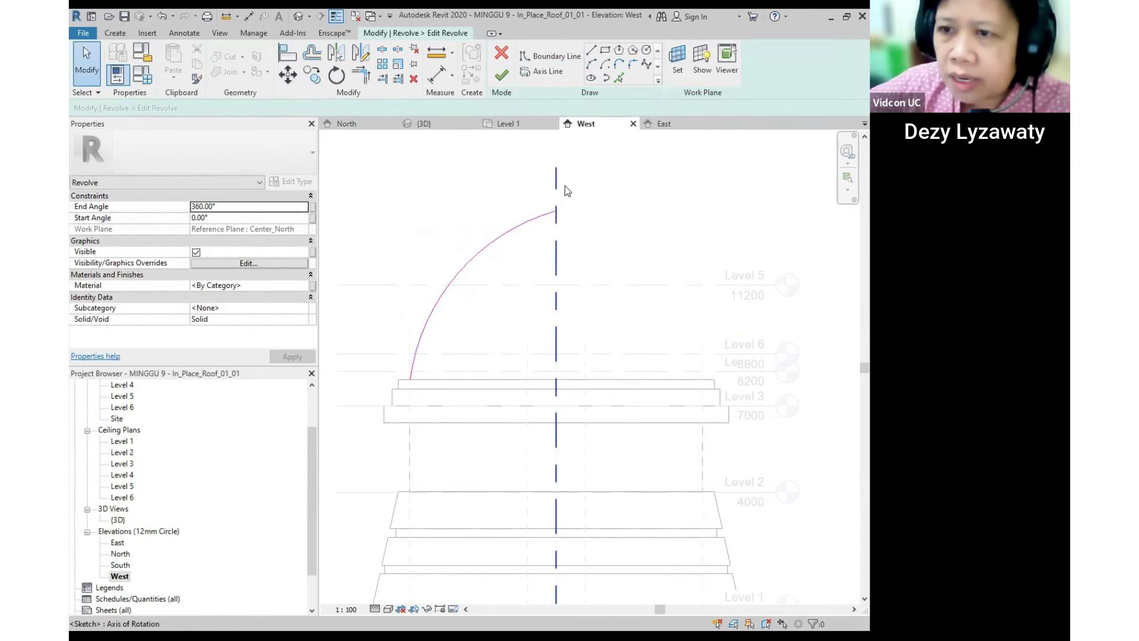
Draw an inner boundary arc inside the first, from the axis down to the ring's upper surface.
{"action": "left_click", "coordinate": [593, 66]}
{"action": "scroll", "coordinate": [569, 248], "scroll_direction": "up", "scroll_amount": 2}
{"action": "left_click", "coordinate": [507, 217]}
{"action": "left_click", "coordinate": [551, 216]}
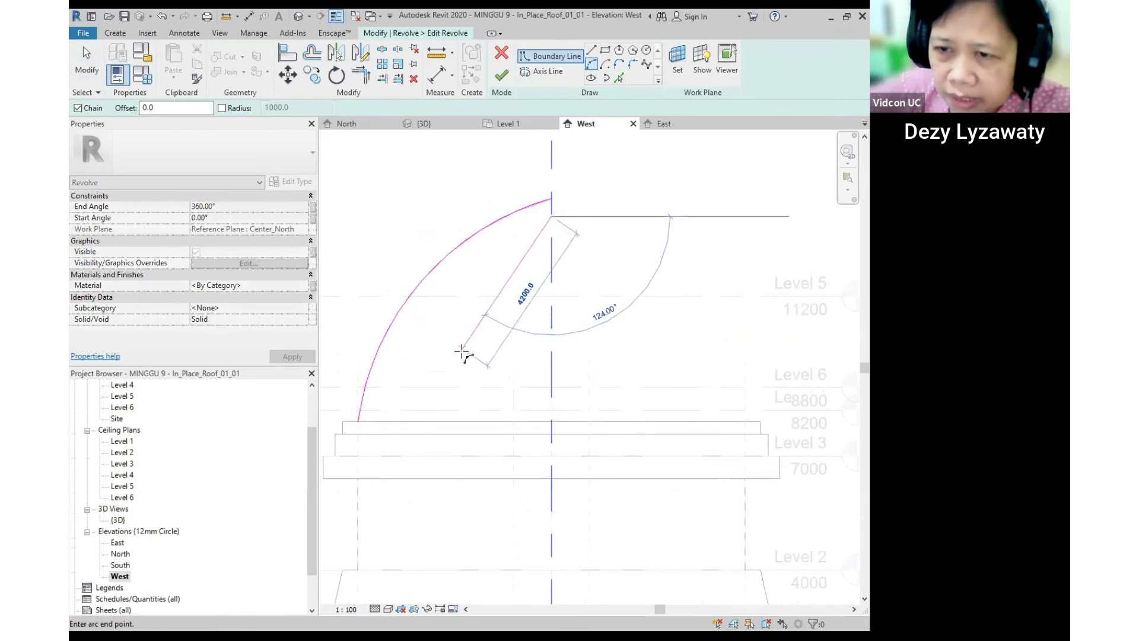
{"action": "left_click", "coordinate": [386, 420]}
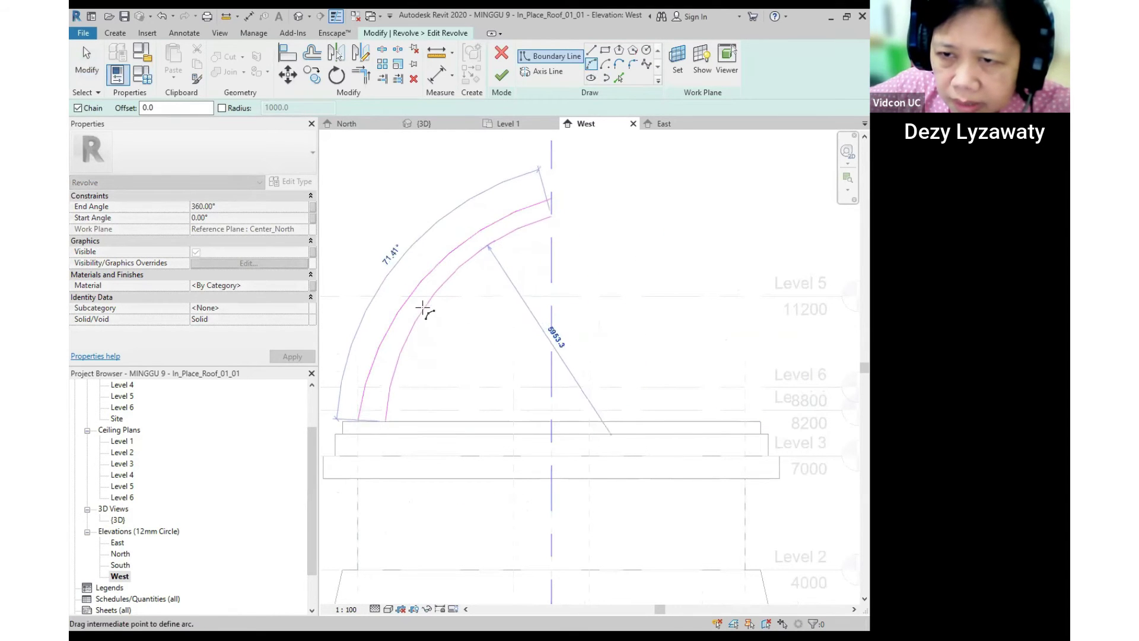
{"action": "left_click", "coordinate": [426, 315]}
{"action": "scroll", "coordinate": [508, 293], "scroll_direction": "down", "scroll_amount": 2}
Close the dome profile with short boundary lines joining the two arcs at the axis and at the base.
{"action": "left_click", "coordinate": [591, 50]}
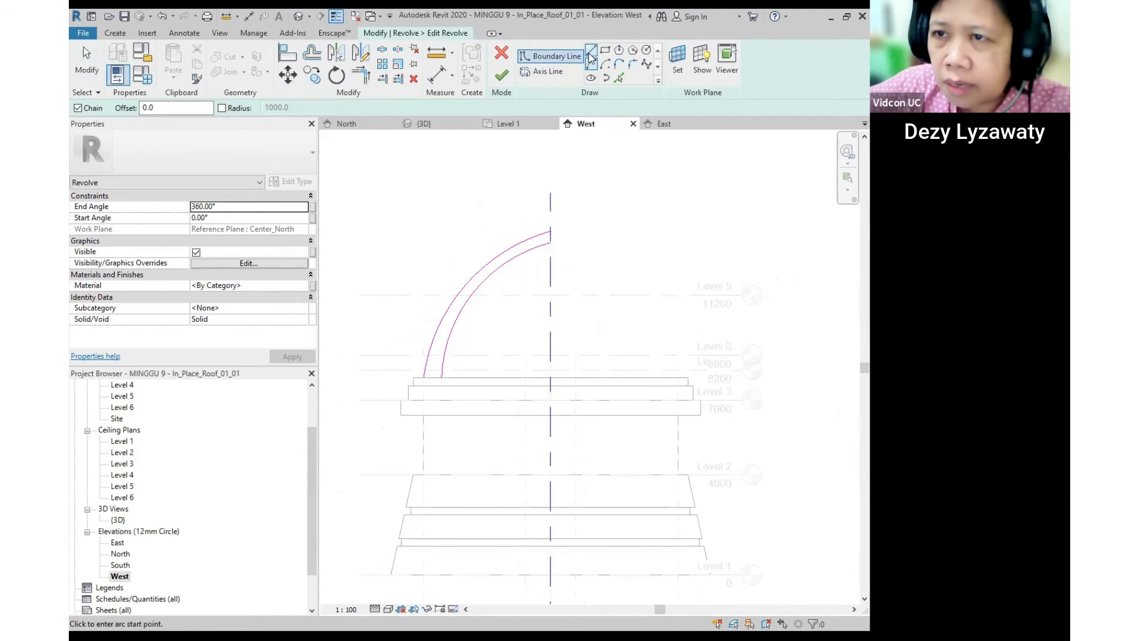
{"action": "left_click", "coordinate": [550, 232]}
{"action": "left_click", "coordinate": [550, 242]}
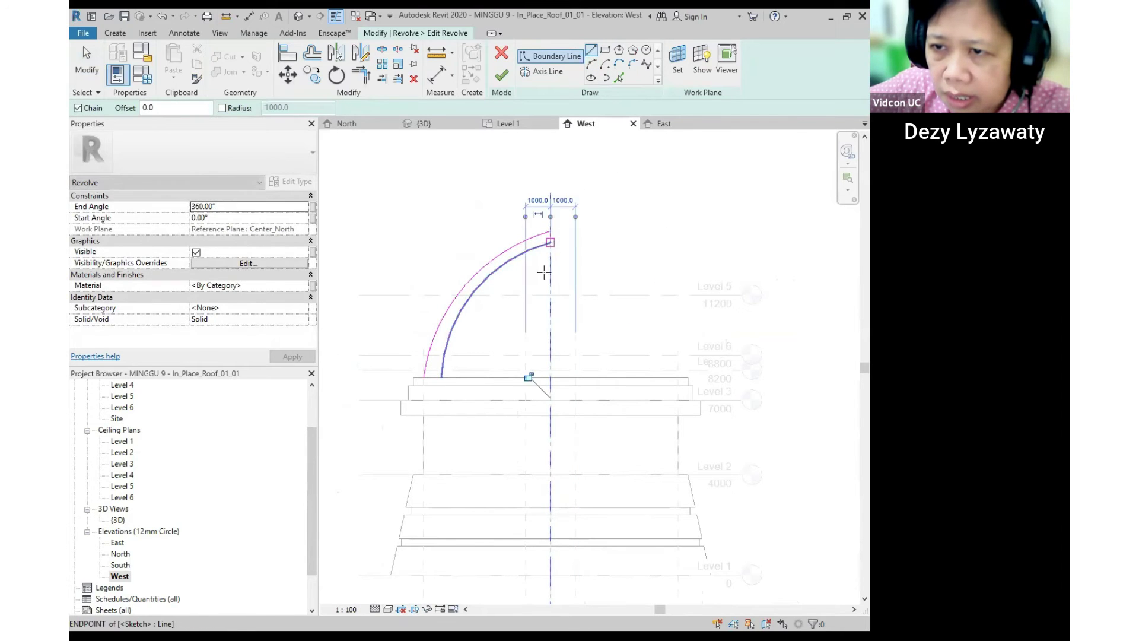
{"action": "left_click", "coordinate": [442, 376]}
{"action": "left_click", "coordinate": [424, 377]}
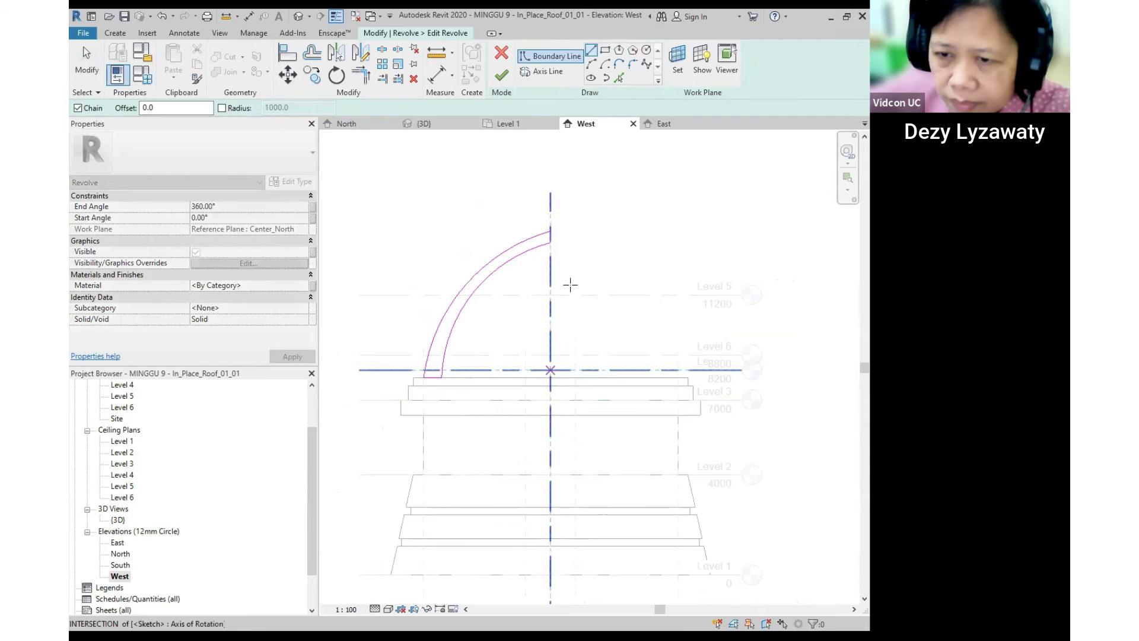
Finish the dome's revolve sketch and the in-place roof model.
{"action": "left_click", "coordinate": [502, 74]}
{"action": "left_click", "coordinate": [612, 207]}
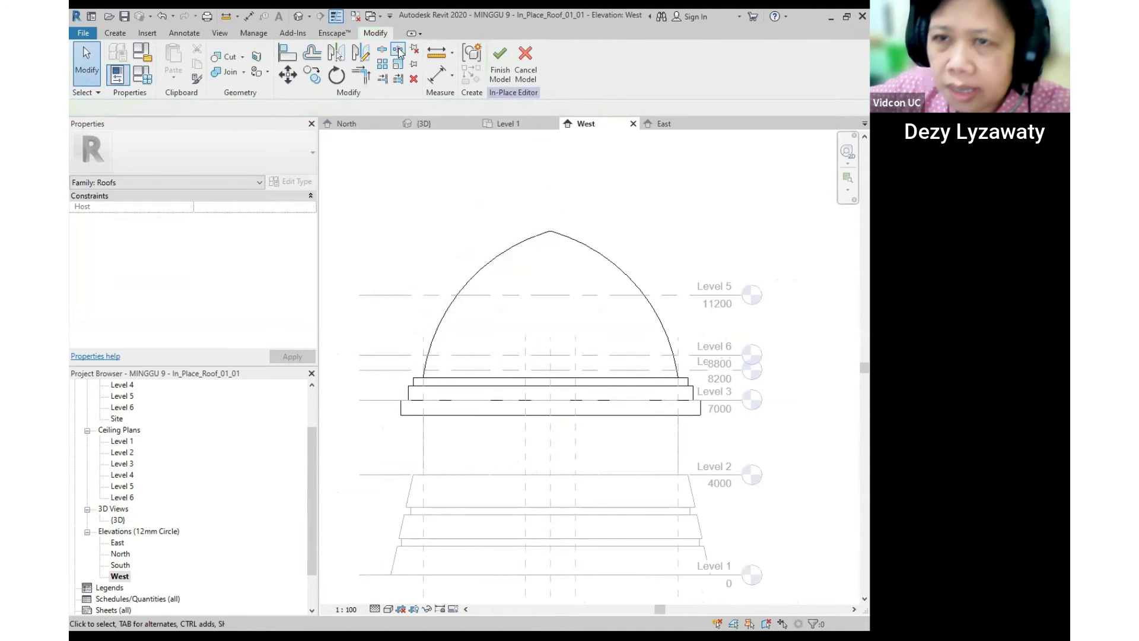
{"action": "left_click", "coordinate": [500, 68]}
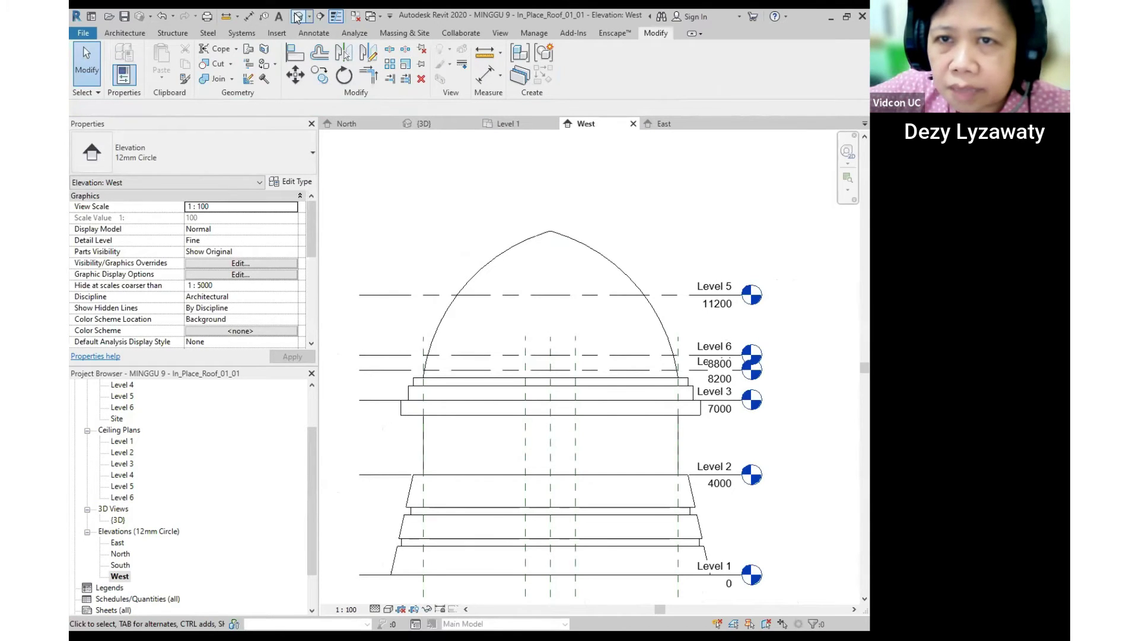
Examine the pointed dome roof and the stepped wall beneath it from several angles in the 3D view.
{"action": "left_click", "coordinate": [296, 18]}
{"action": "middle_click_drag", "start_coordinate": [594, 261], "coordinate": [637, 179], "text": "shift"}
{"action": "left_click", "coordinate": [646, 172]}
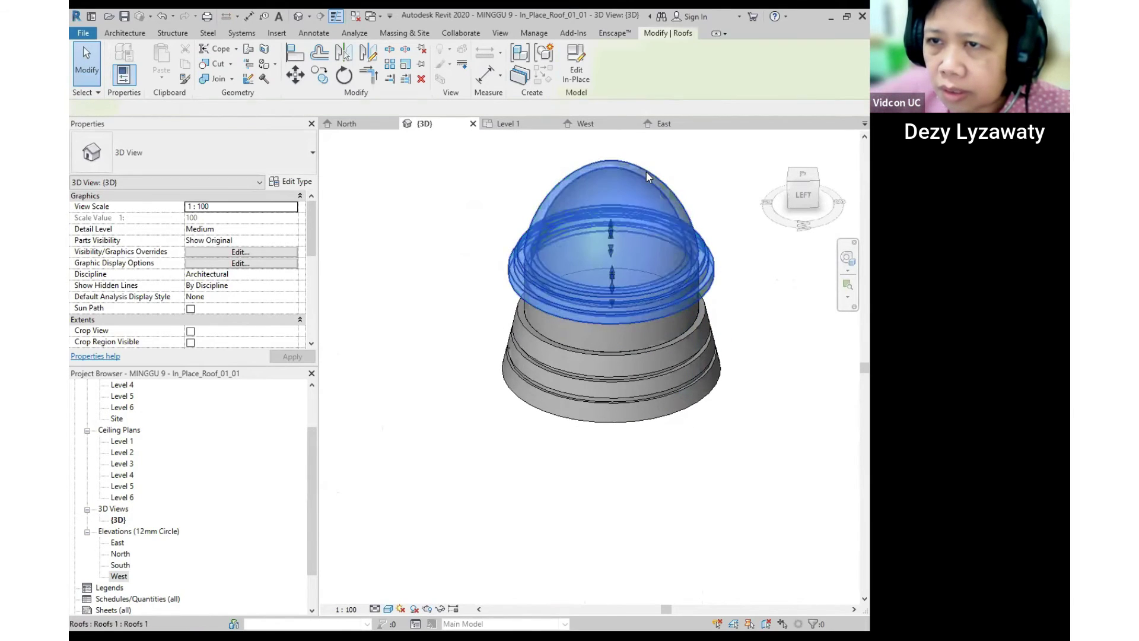
{"action": "scroll", "coordinate": [694, 202], "scroll_direction": "down", "scroll_amount": 1}
{"action": "middle_click_drag", "start_coordinate": [632, 306], "coordinate": [653, 145], "text": "shift"}
{"action": "middle_click_drag", "start_coordinate": [629, 272], "coordinate": [641, 504], "text": "shift"}
{"action": "middle_click_drag", "start_coordinate": [593, 332], "coordinate": [446, 434]}
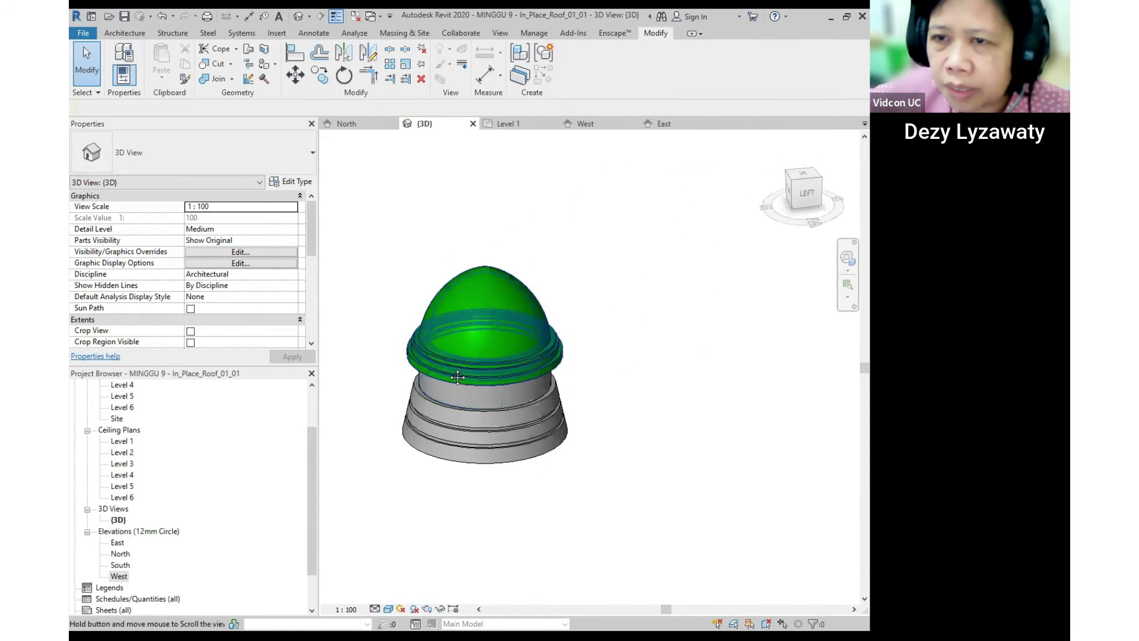
{"action": "middle_click_drag", "start_coordinate": [455, 374], "coordinate": [526, 390]}
{"action": "middle_click_drag", "start_coordinate": [549, 428], "coordinate": [549, 397]}
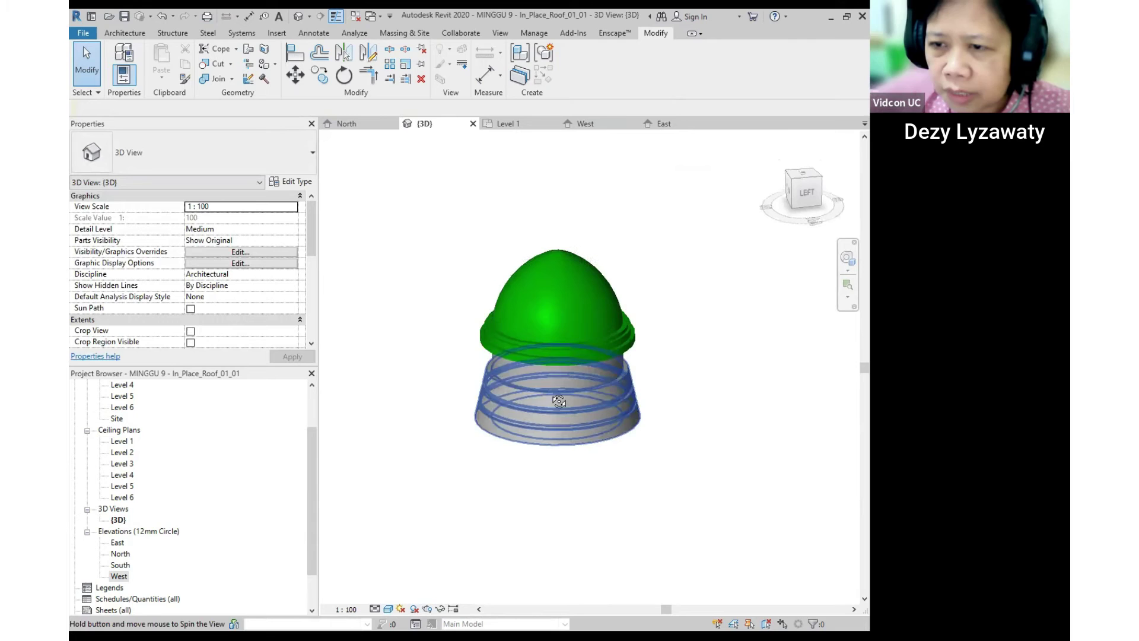
{"action": "scroll", "coordinate": [553, 387], "scroll_direction": "up", "scroll_amount": 2}
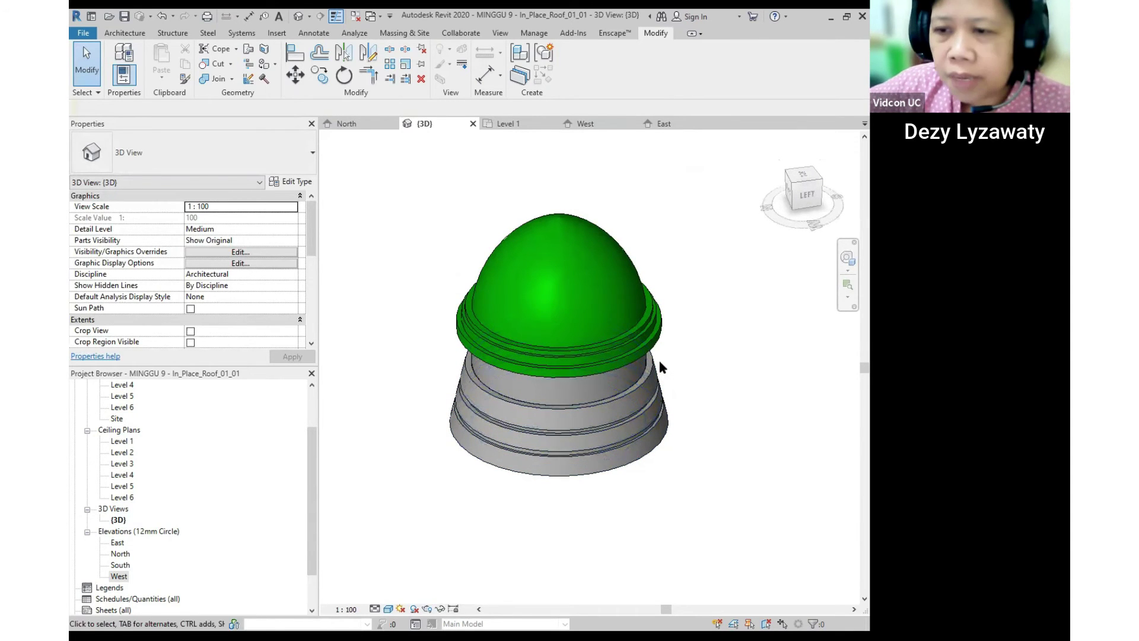
{"action": "left_click", "coordinate": [655, 401]}
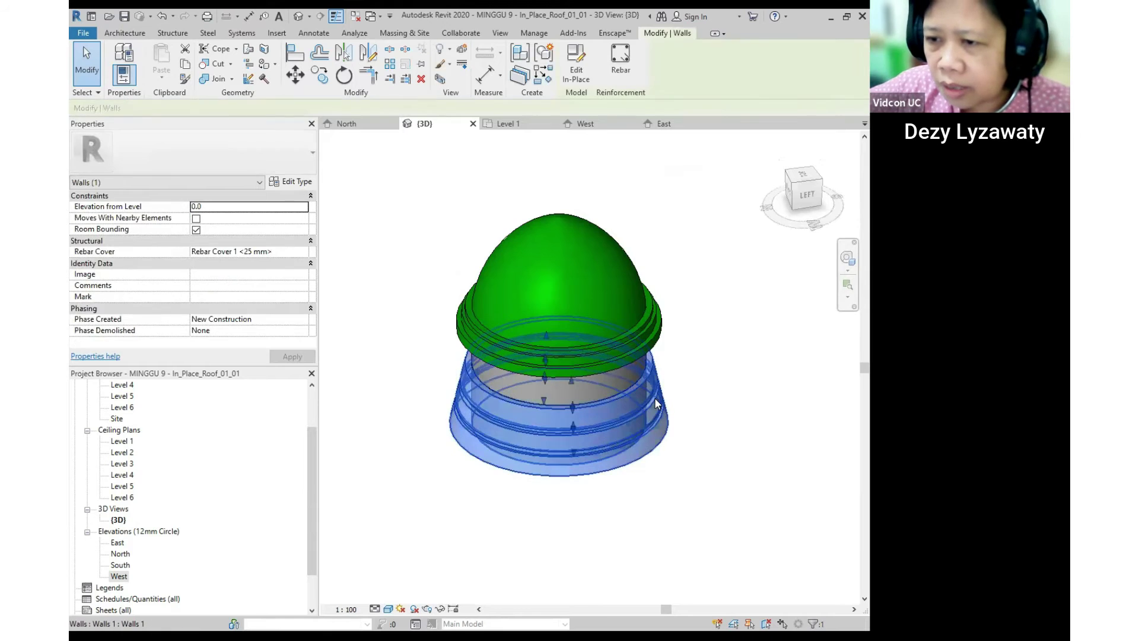
{"action": "left_click", "coordinate": [688, 392]}
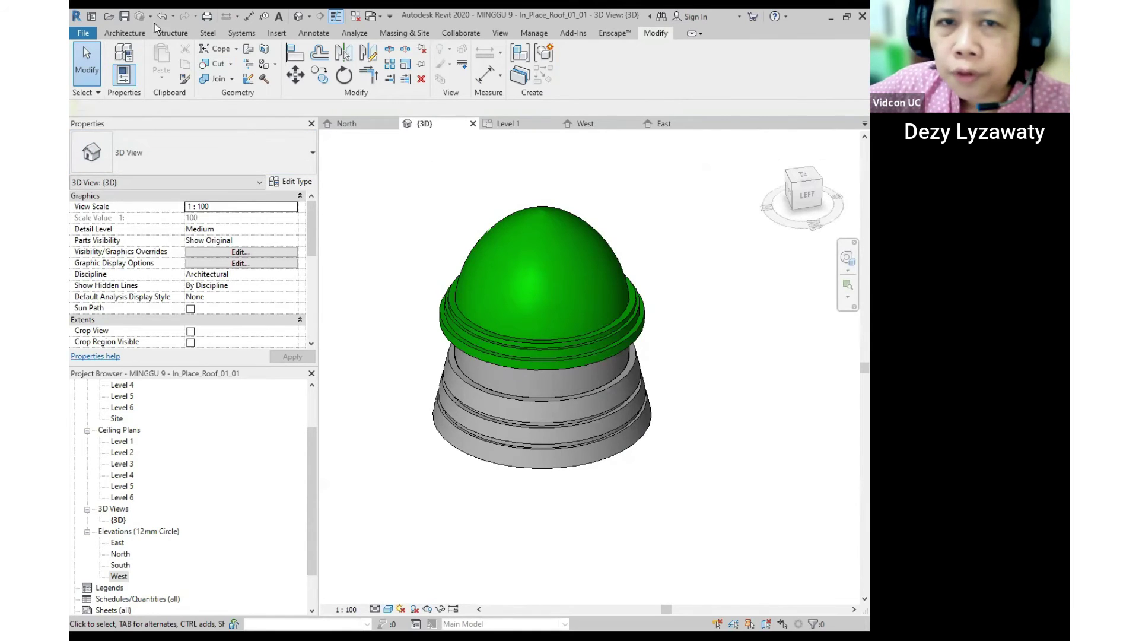
Open the project file MINGGU 9 - Structure.rvt from the 01 MATERI folder.
{"action": "left_click", "coordinate": [109, 16]}
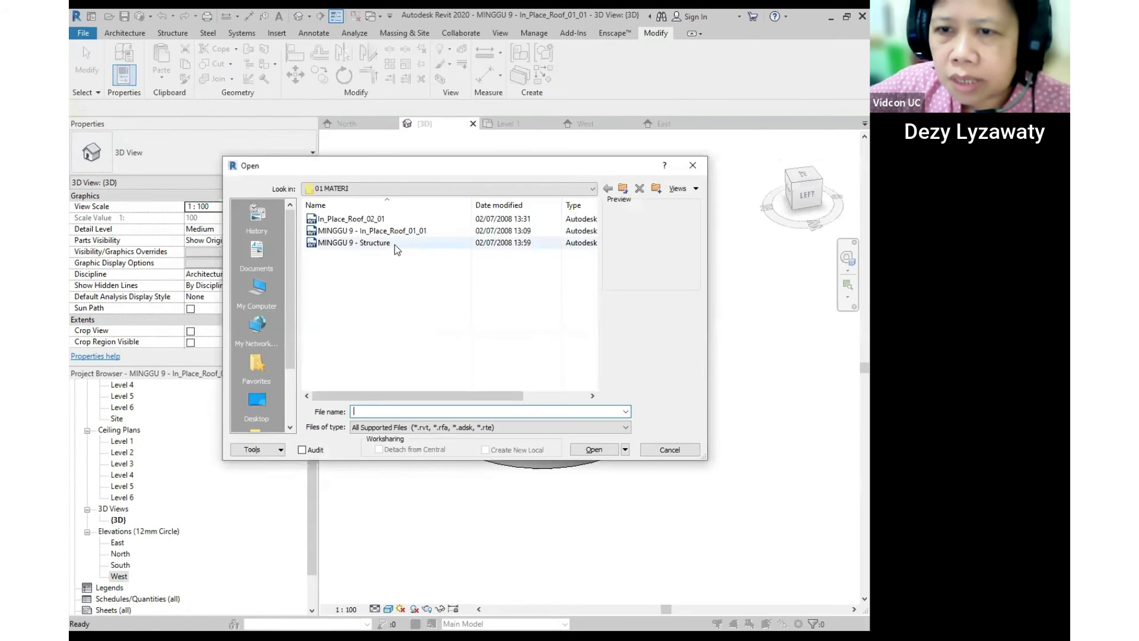
{"action": "left_click", "coordinate": [355, 242]}
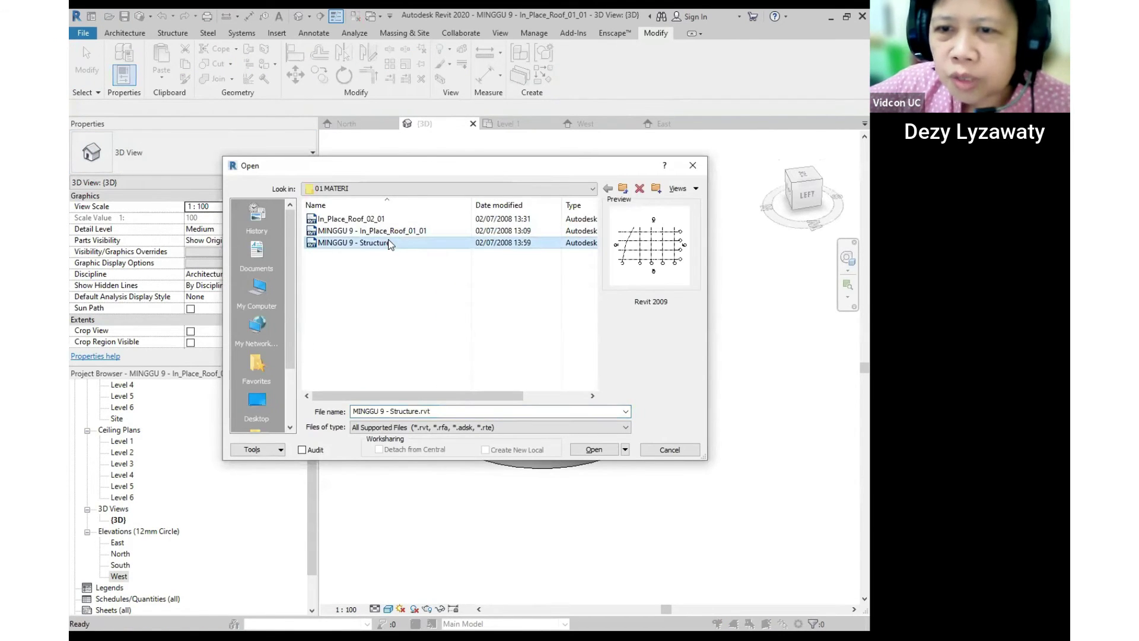
{"action": "left_click", "coordinate": [594, 449]}
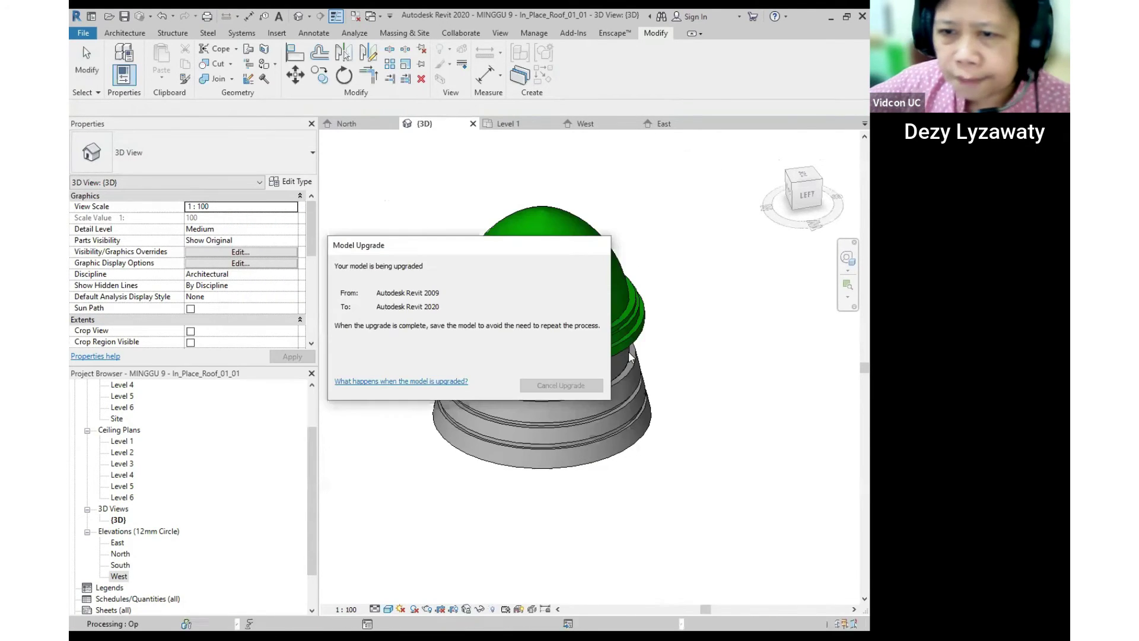
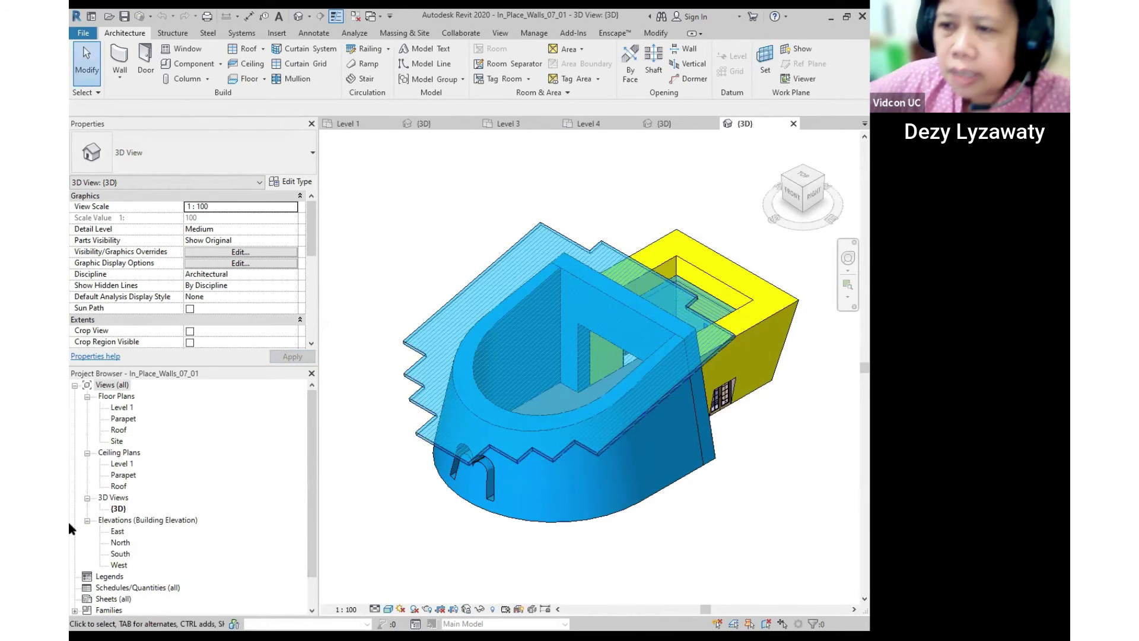
Examine the sloped in-place walls, stepped roof and openings of the In_Place_Walls_07_01 model from several angles.
{"action": "scroll", "coordinate": [188, 283], "scroll_direction": "down", "scroll_amount": 1}
{"action": "middle_click_drag", "start_coordinate": [663, 389], "coordinate": [593, 355], "text": "shift"}
{"action": "middle_click_drag", "start_coordinate": [439, 324], "coordinate": [736, 423], "text": "shift"}
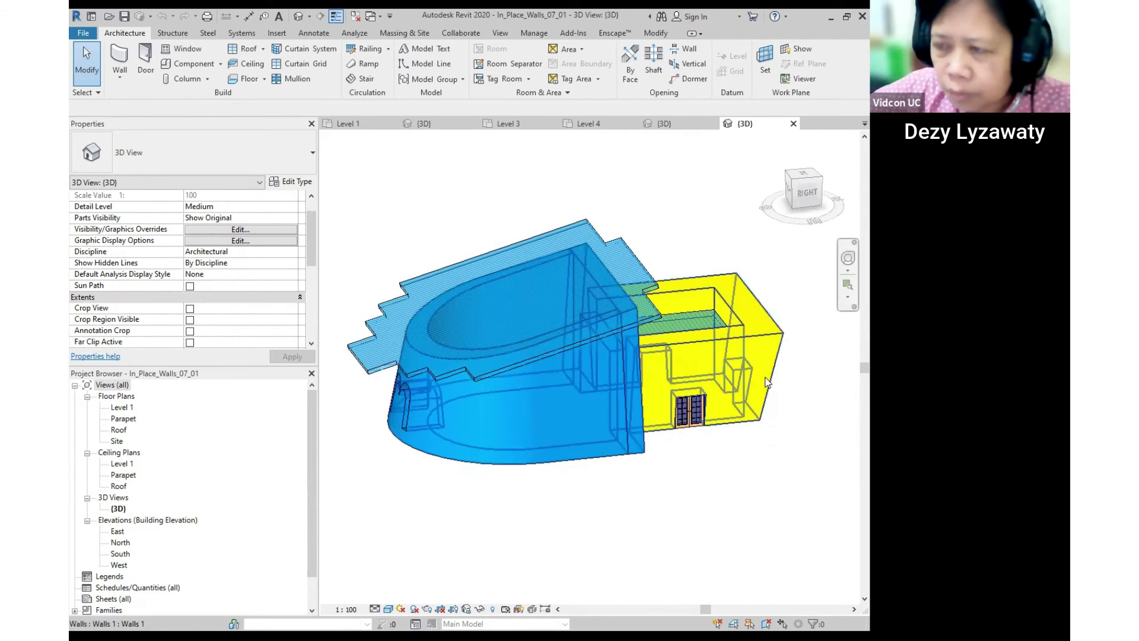
{"action": "middle_click_drag", "start_coordinate": [769, 387], "coordinate": [427, 447], "text": "shift"}
{"action": "scroll", "coordinate": [480, 432], "scroll_direction": "up", "scroll_amount": 5}
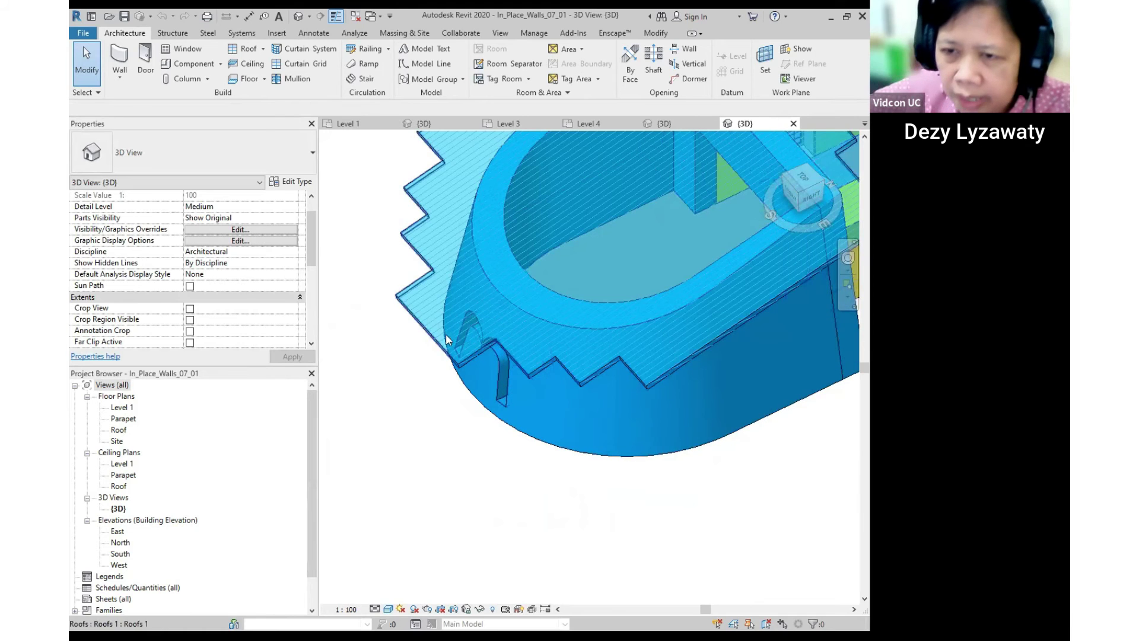
{"action": "scroll", "coordinate": [523, 359], "scroll_direction": "down", "scroll_amount": 5}
{"action": "middle_click_drag", "start_coordinate": [734, 361], "coordinate": [499, 428], "text": "shift"}
{"action": "scroll", "coordinate": [519, 420], "scroll_direction": "up", "scroll_amount": 2}
{"action": "middle_click_drag", "start_coordinate": [624, 361], "coordinate": [566, 390], "text": "shift"}
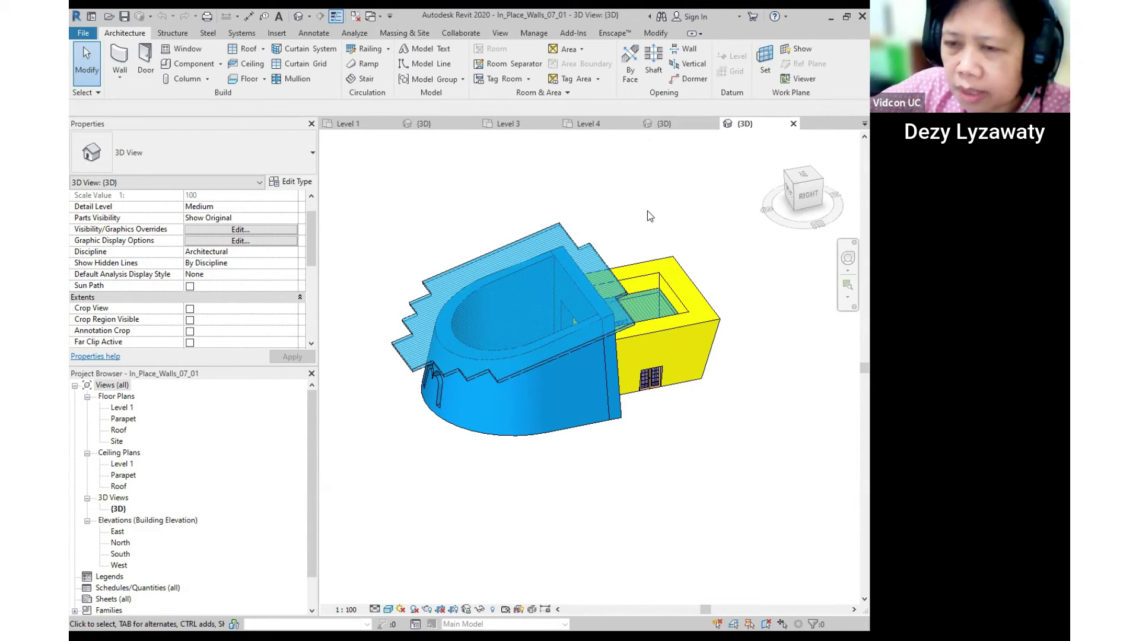
{"action": "middle_click_drag", "start_coordinate": [638, 208], "coordinate": [646, 364], "text": "shift"}
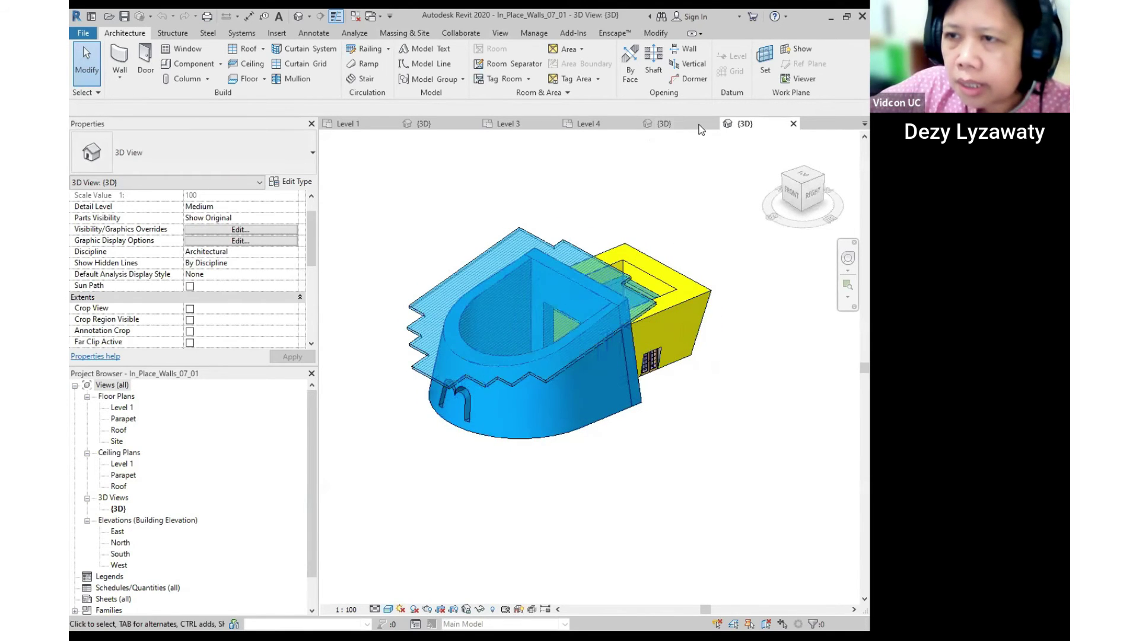
Close the structure project's Level 4 plan and all inactive views, and switch to the 3D view of In_Place_Walls_01_01.
{"action": "left_click", "coordinate": [593, 126]}
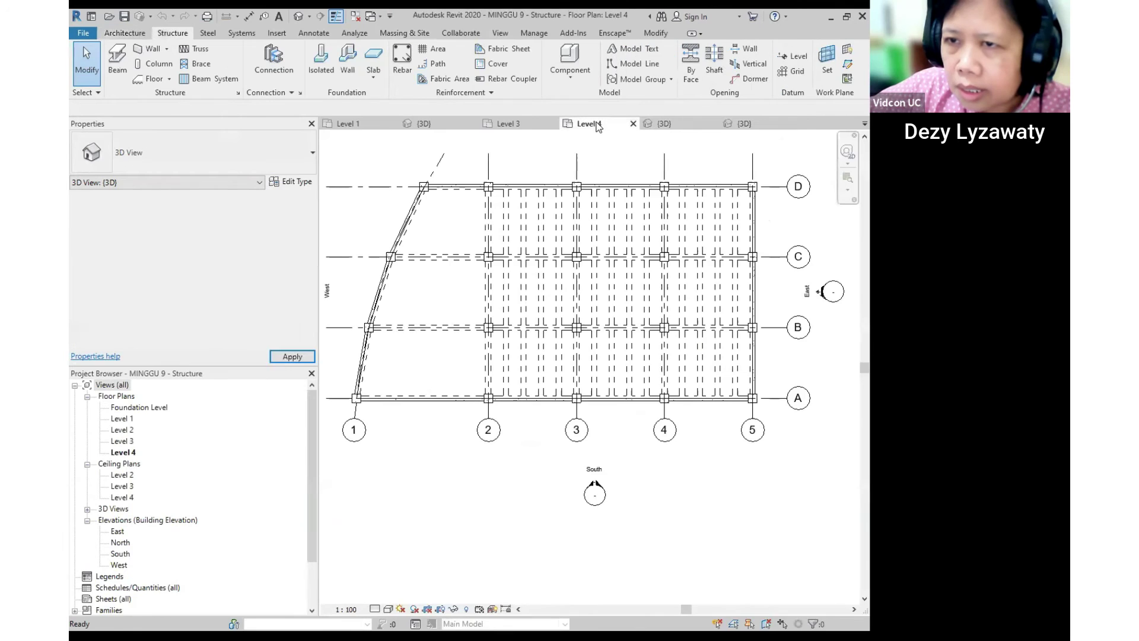
{"action": "left_click", "coordinate": [516, 127]}
{"action": "left_click", "coordinate": [620, 127]}
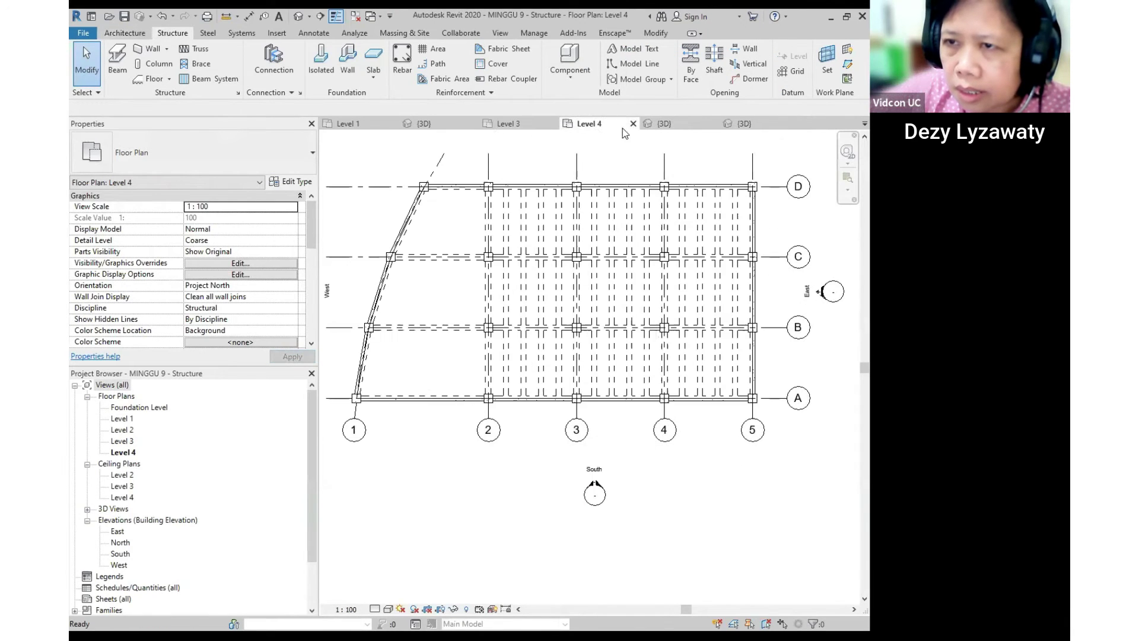
{"action": "left_click", "coordinate": [633, 126]}
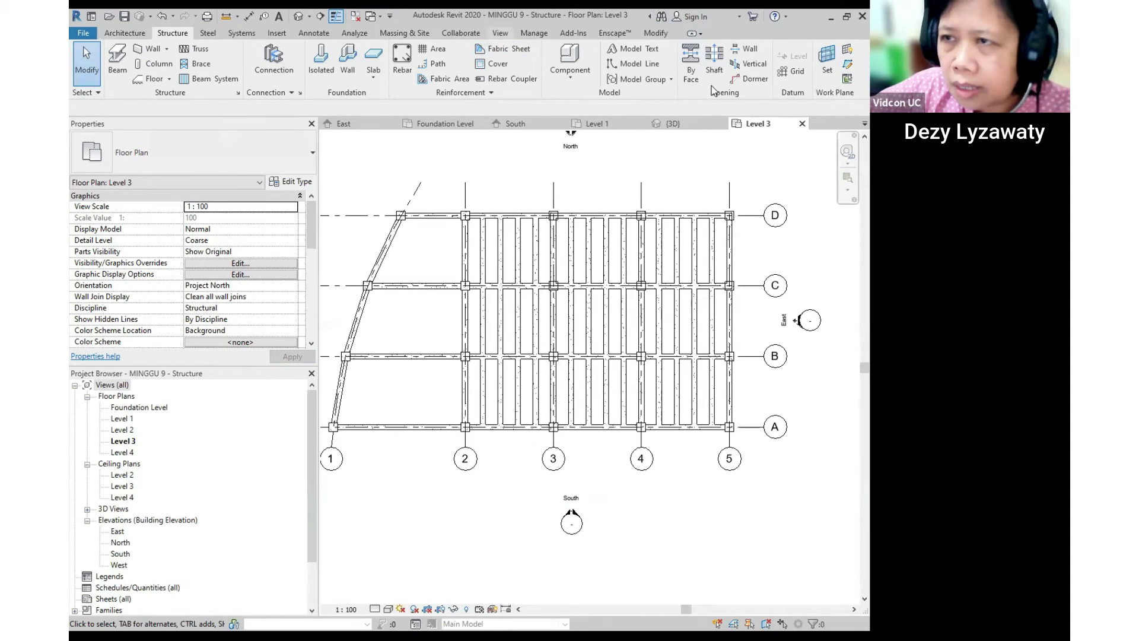
{"action": "left_click", "coordinate": [500, 32]}
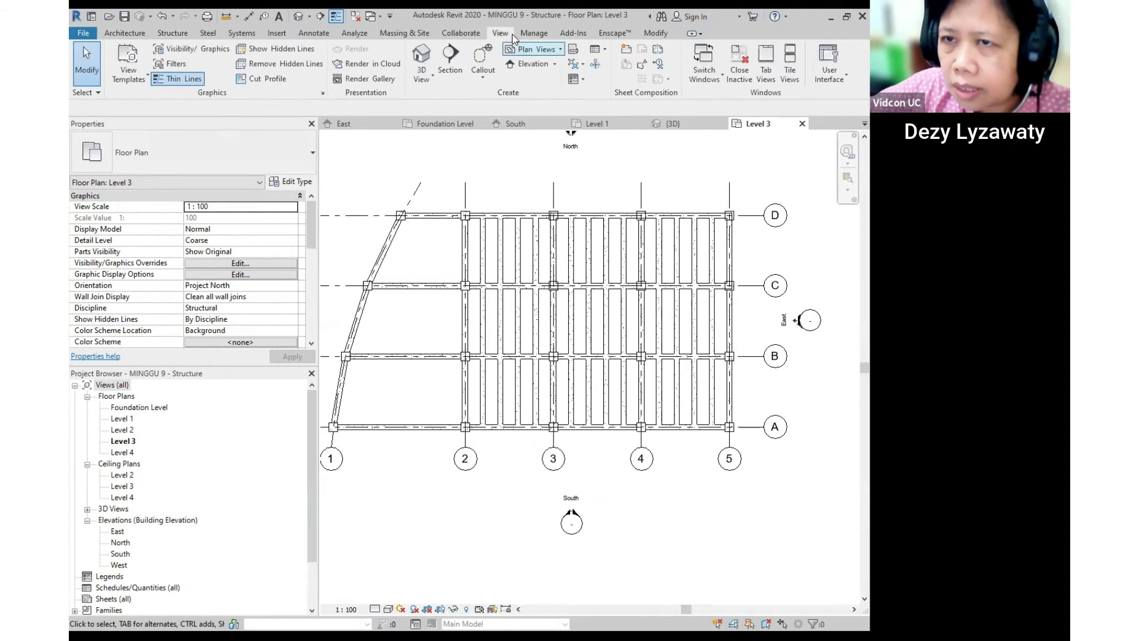
{"action": "left_click", "coordinate": [748, 81]}
{"action": "left_click", "coordinate": [458, 33]}
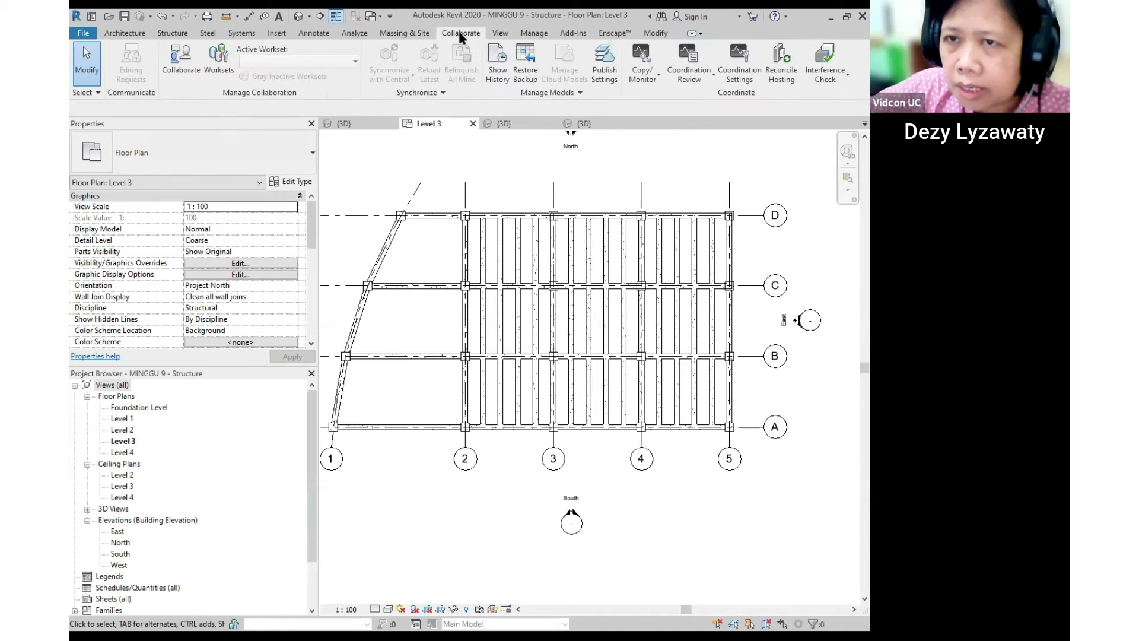
{"action": "left_click", "coordinate": [501, 32]}
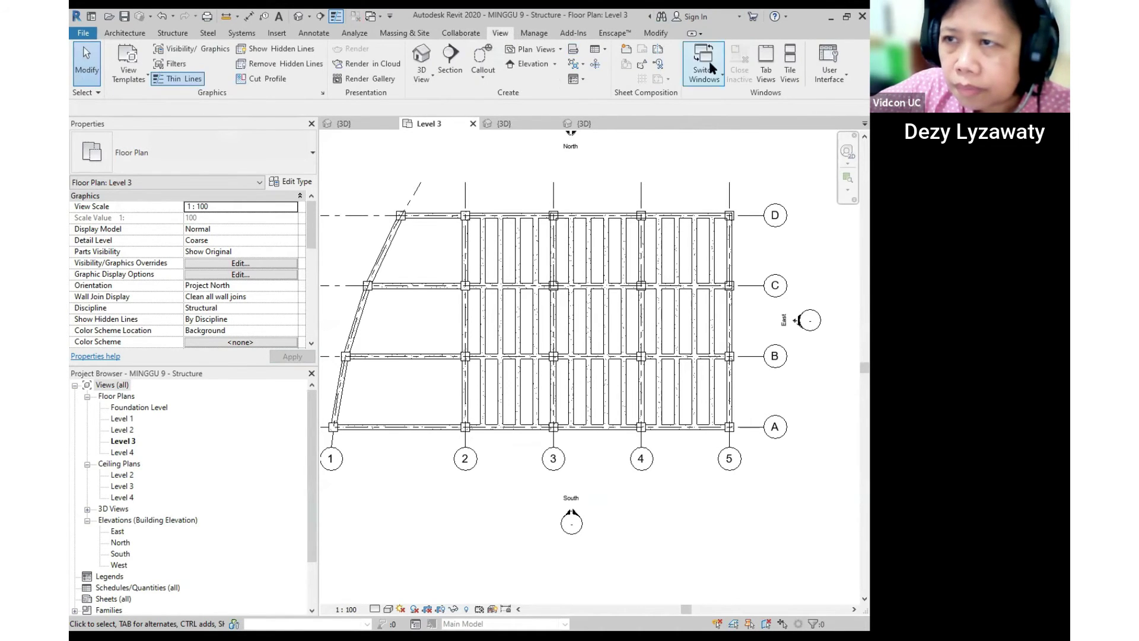
{"action": "left_click", "coordinate": [542, 123]}
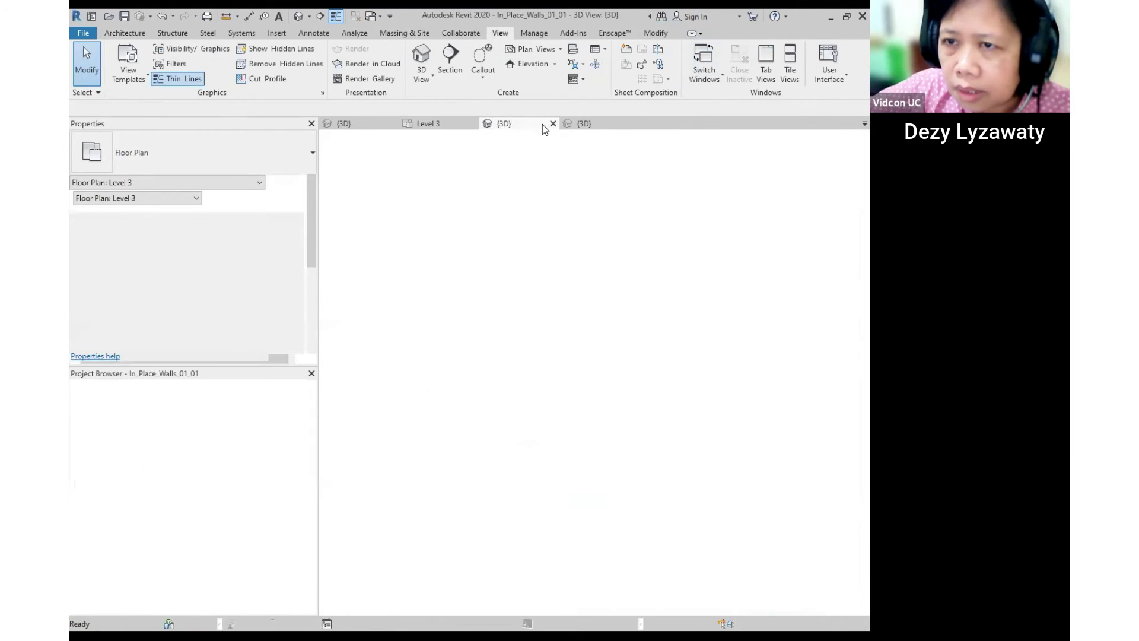
Inspect the walls of the rectangular and rounded rooms in 3D by selecting them one at a time.
{"action": "scroll", "coordinate": [618, 337], "scroll_direction": "down", "scroll_amount": 2}
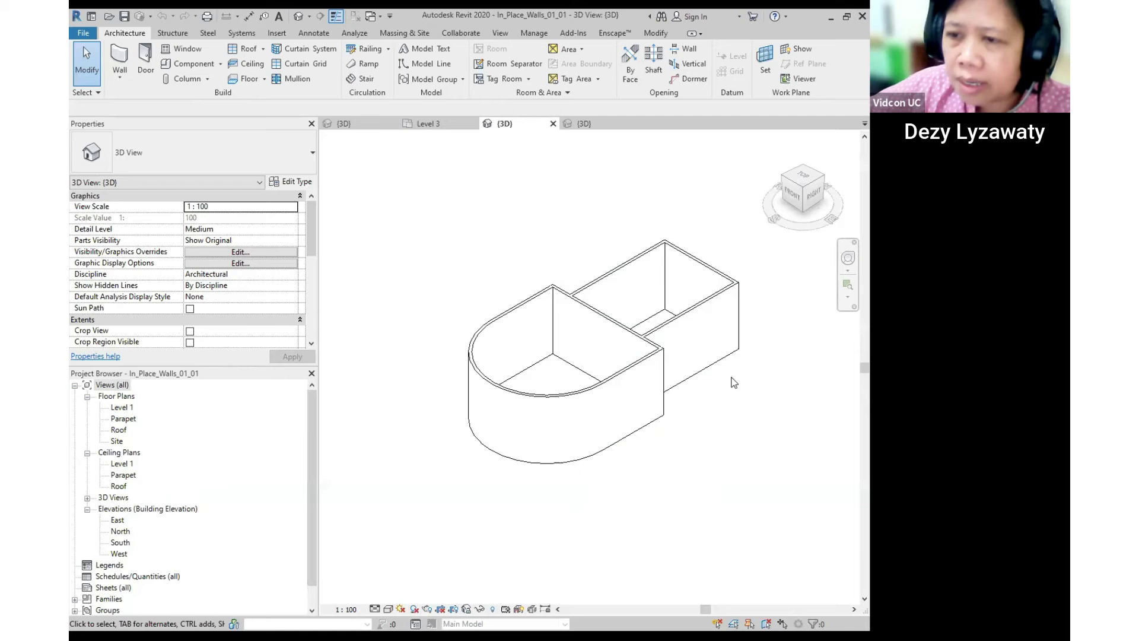
{"action": "middle_click_drag", "start_coordinate": [674, 399], "coordinate": [730, 305], "text": "shift"}
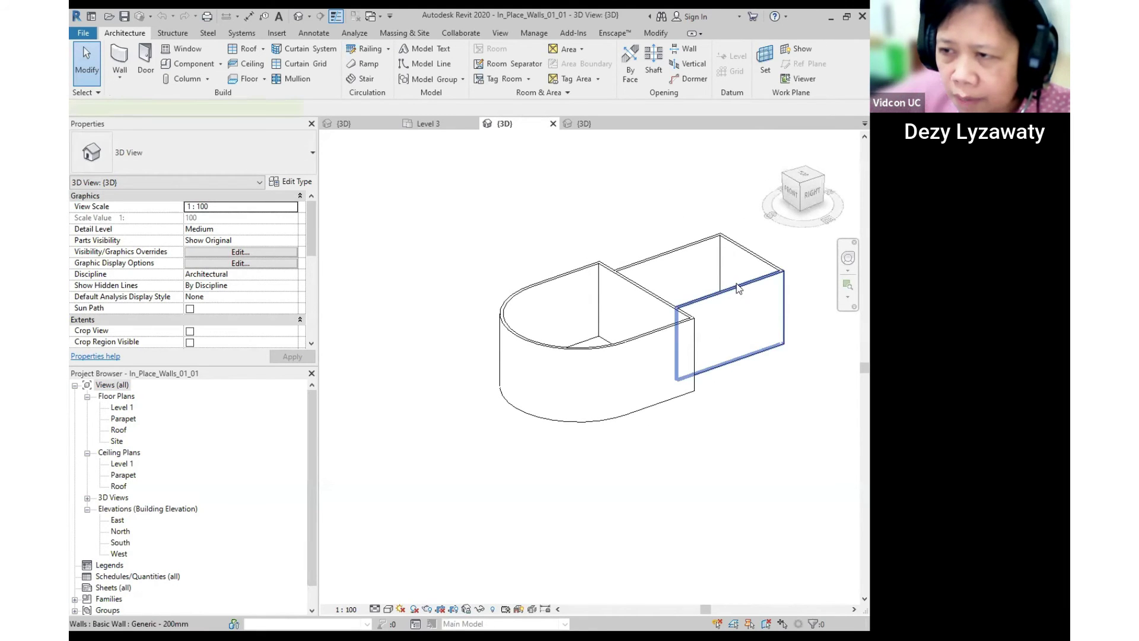
{"action": "left_click", "coordinate": [735, 283]}
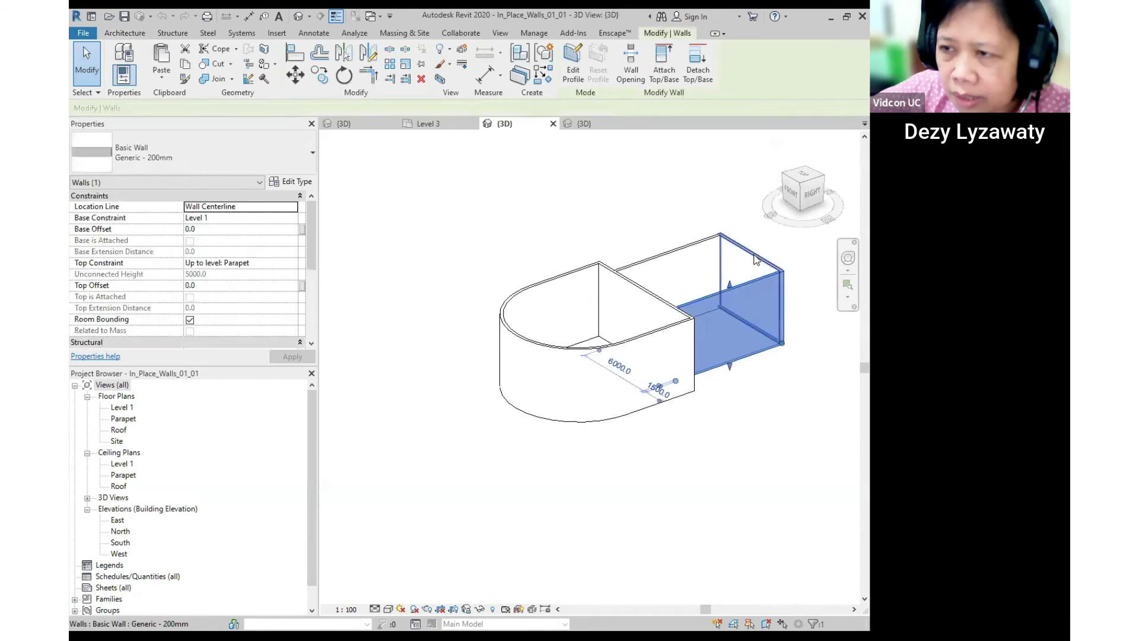
{"action": "left_click", "coordinate": [611, 276]}
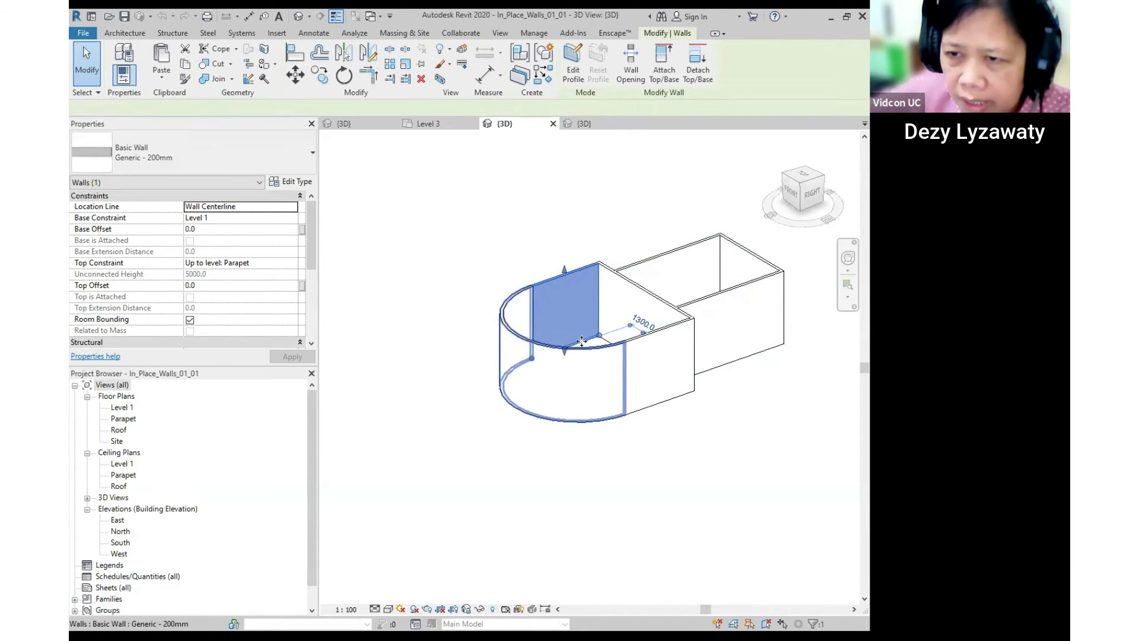
{"action": "left_click", "coordinate": [502, 325]}
{"action": "left_click", "coordinate": [647, 342]}
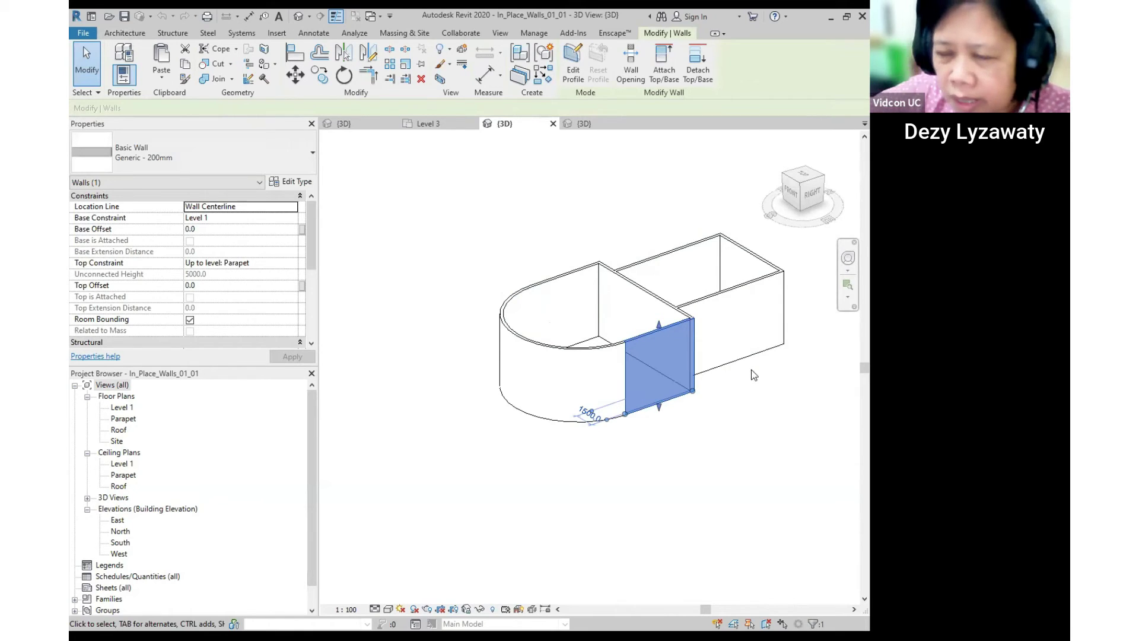
{"action": "left_click", "coordinate": [738, 378]}
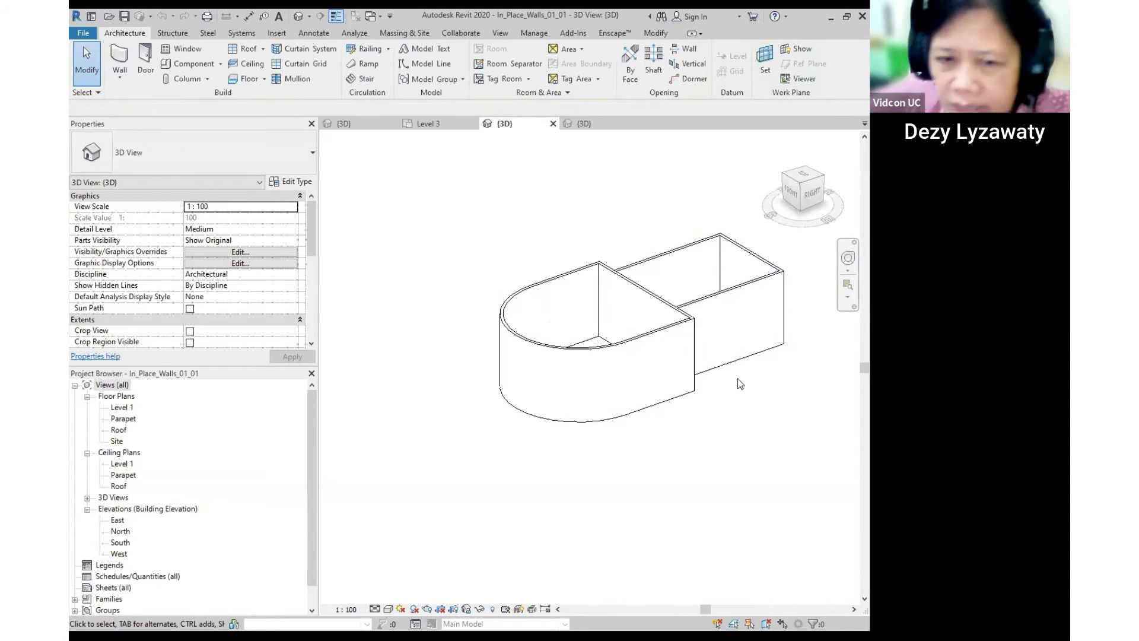
Review the wall layout in the Level 1 plan, the levels in the South elevation, and the model in 3D.
{"action": "double_click", "coordinate": [122, 407]}
{"action": "scroll", "coordinate": [637, 314], "scroll_direction": "down", "scroll_amount": 2}
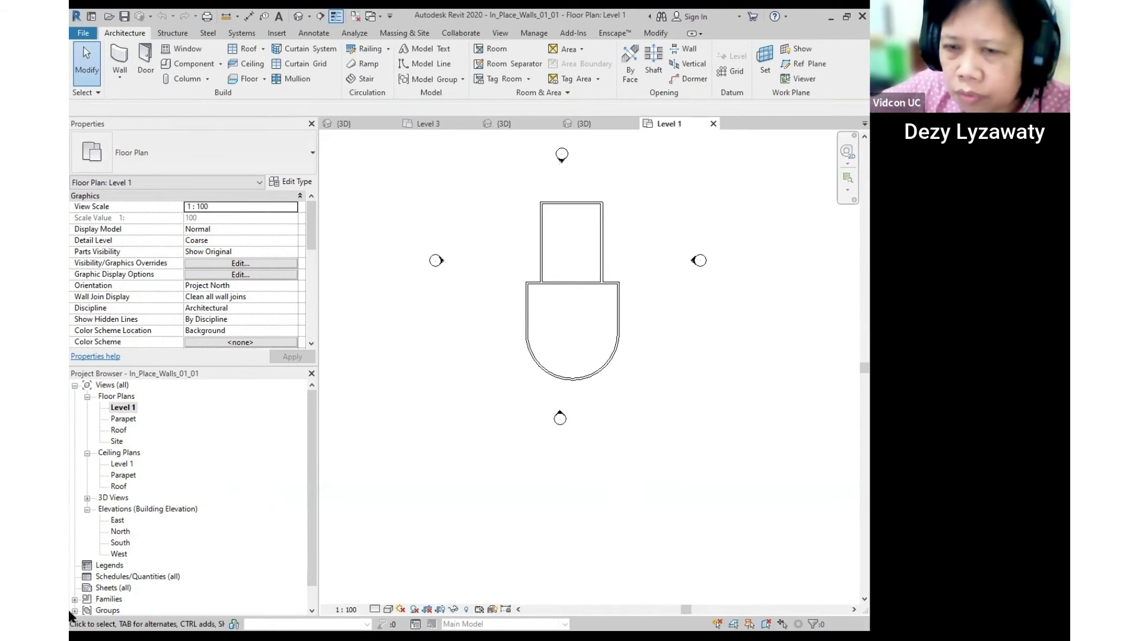
{"action": "double_click", "coordinate": [120, 543]}
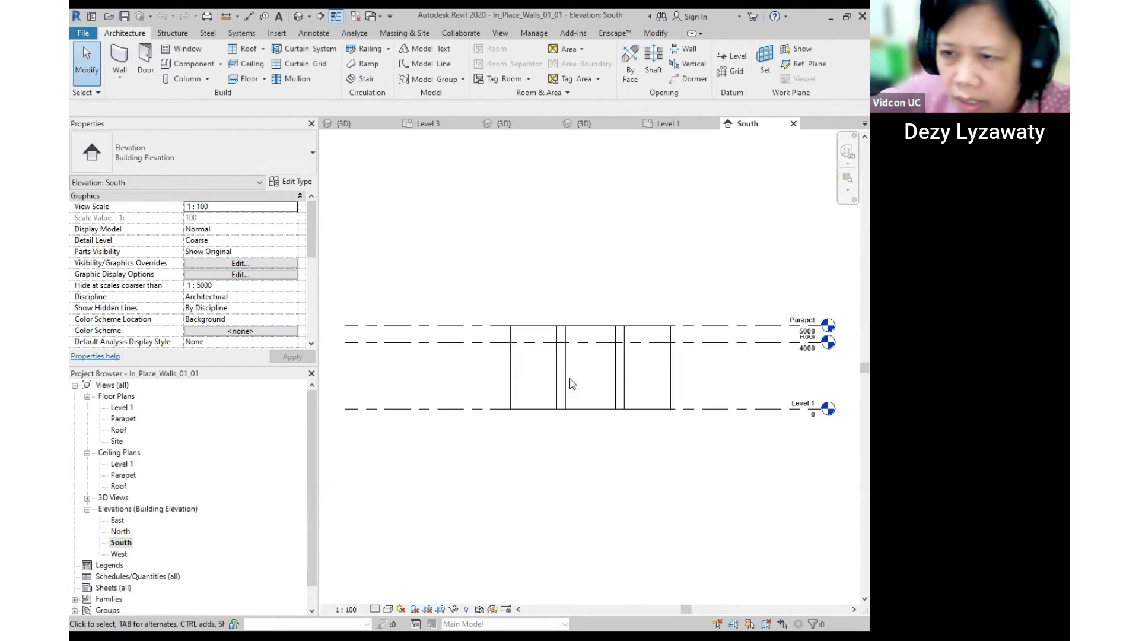
{"action": "scroll", "coordinate": [603, 341], "scroll_direction": "up", "scroll_amount": 2}
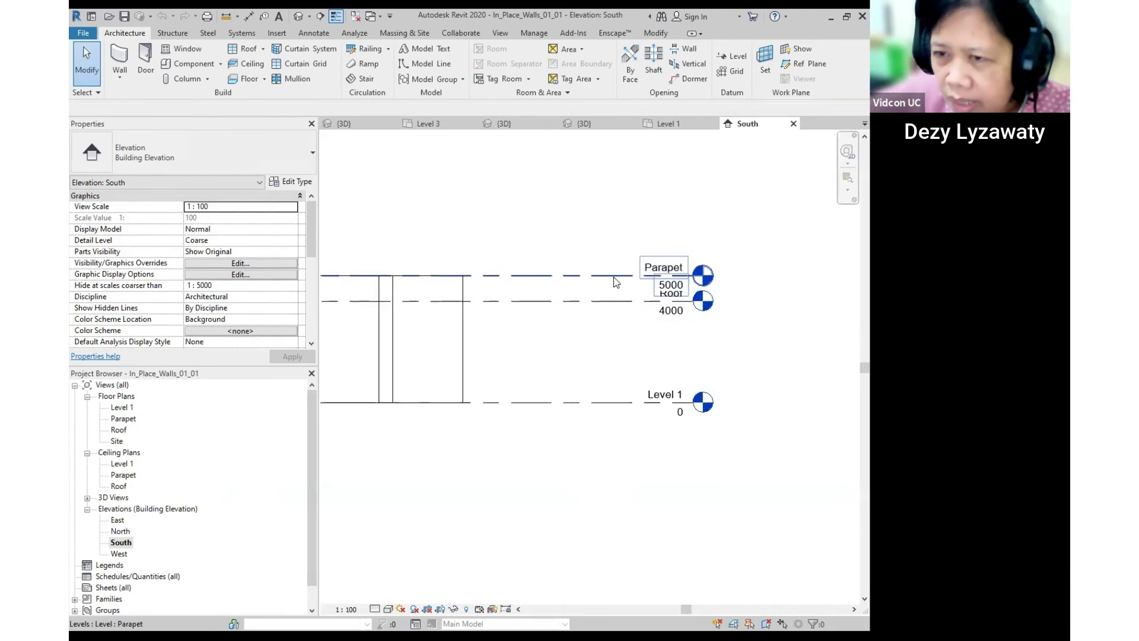
{"action": "key", "text": "z"}
{"action": "key", "text": "f"}
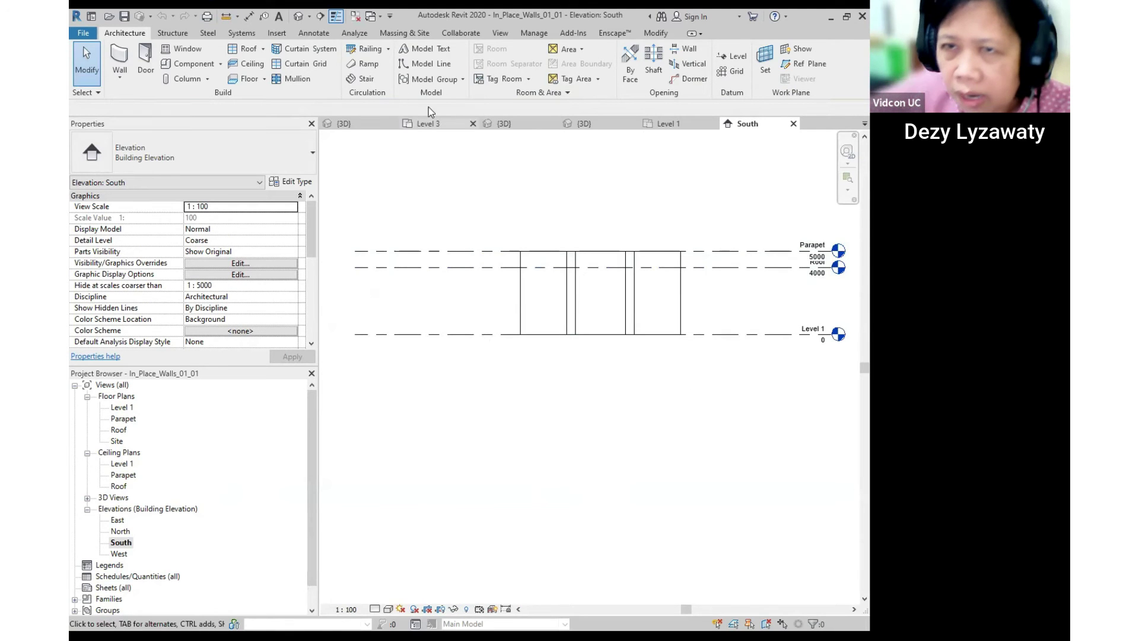
{"action": "left_click", "coordinate": [299, 17]}
{"action": "middle_click_drag", "start_coordinate": [695, 391], "coordinate": [724, 404], "text": "shift"}
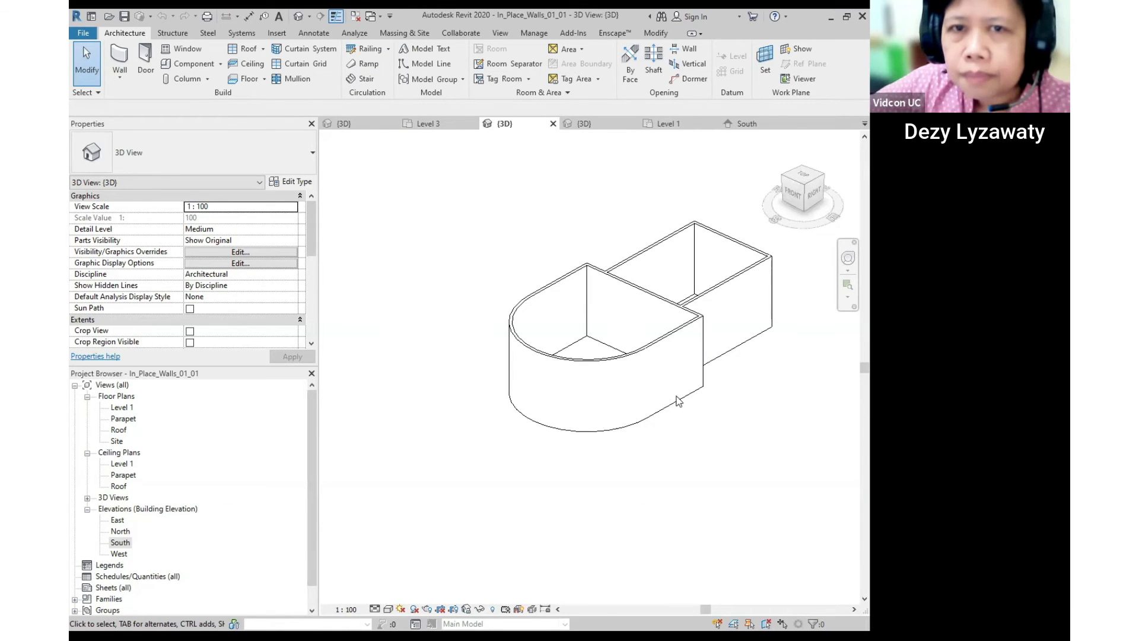
Start an in-place model in the Walls category from the Level 1 floor plan, accepting the suggested name.
{"action": "double_click", "coordinate": [122, 408]}
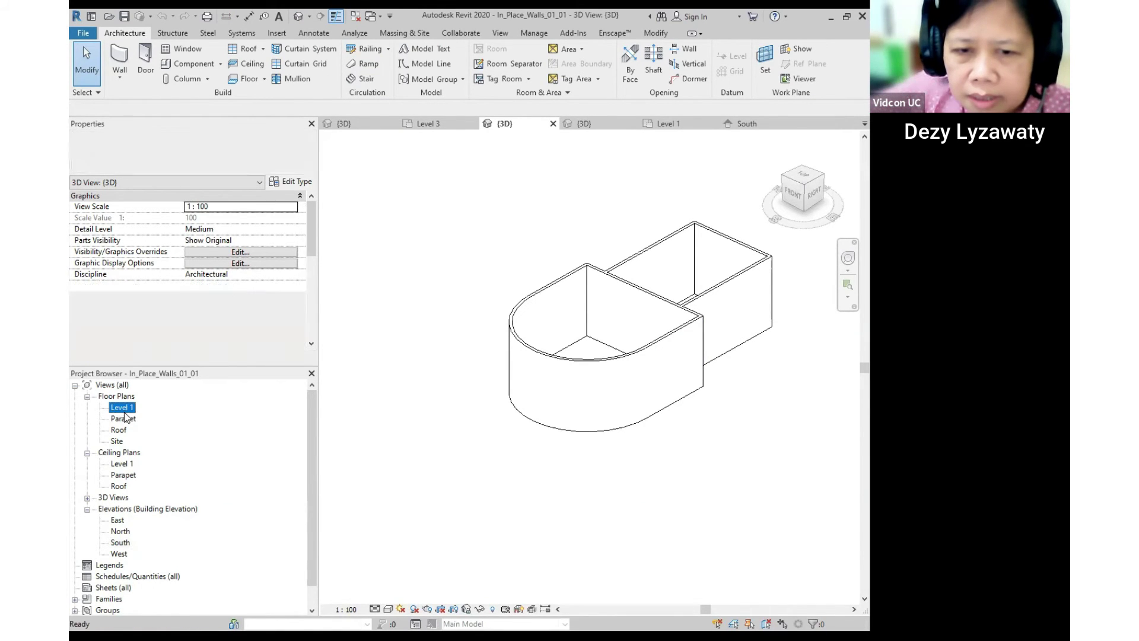
{"action": "key", "text": "ctrl"}
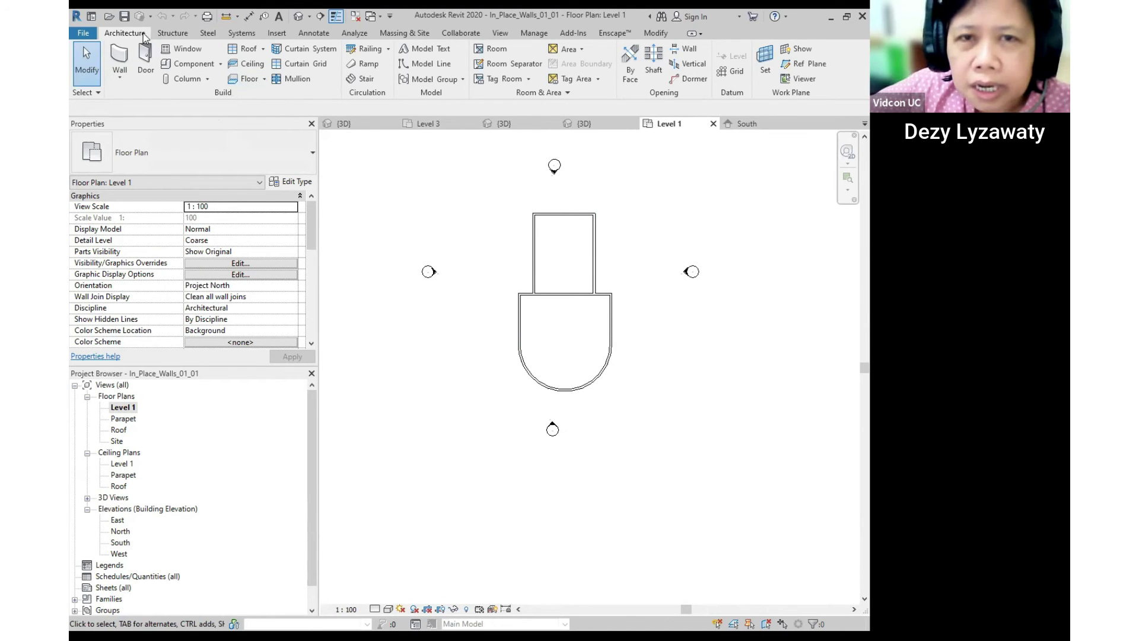
{"action": "left_click", "coordinate": [222, 64]}
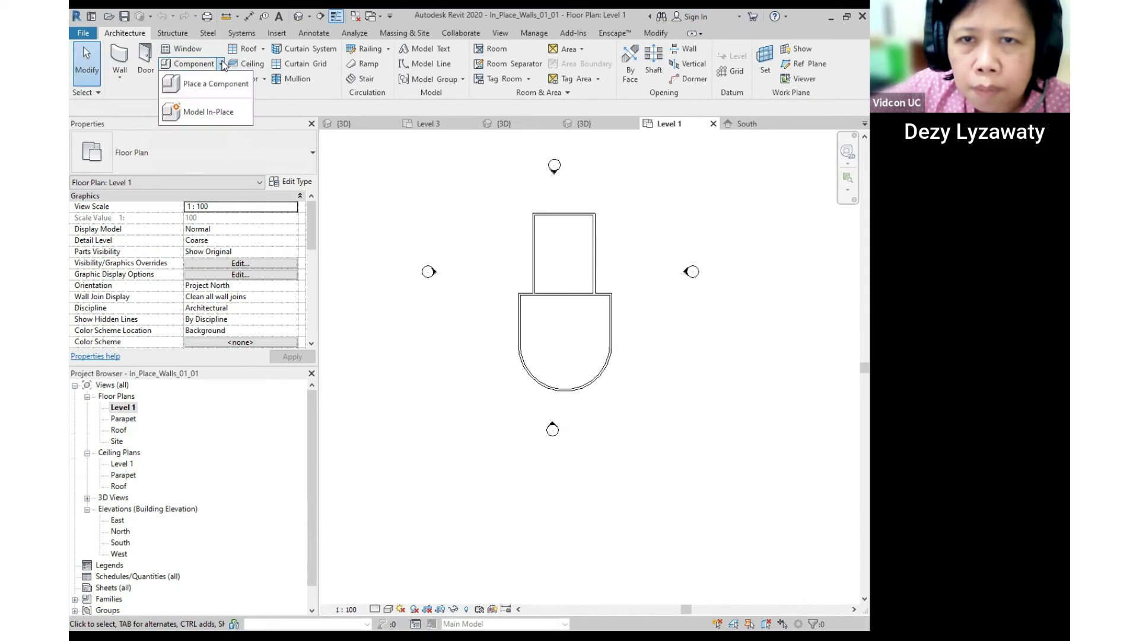
{"action": "left_click", "coordinate": [225, 119]}
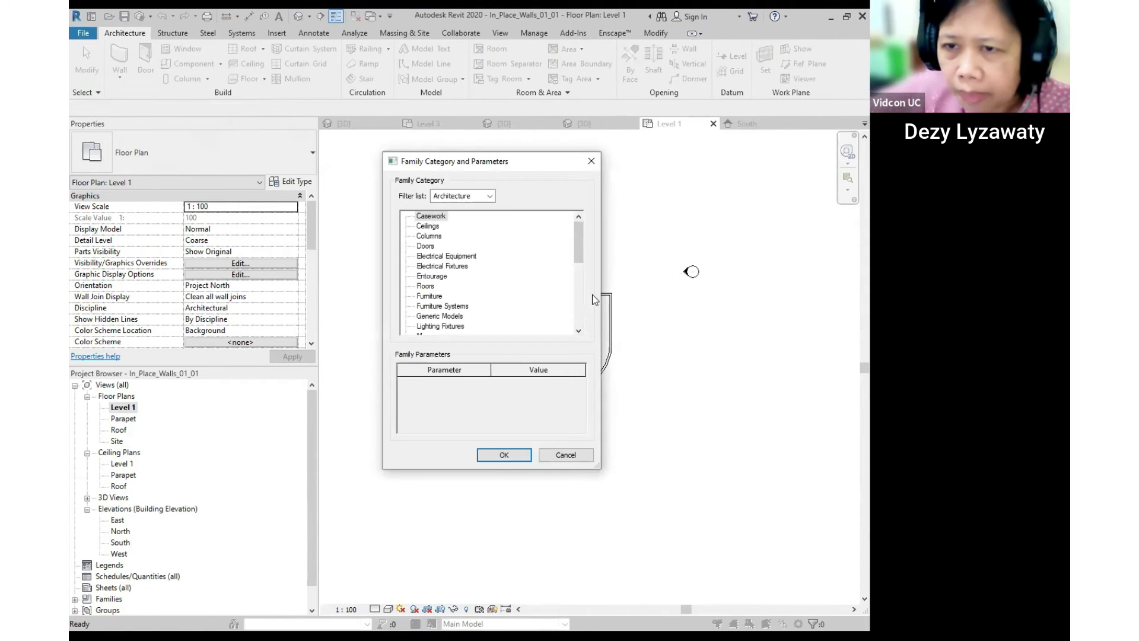
{"action": "left_click_drag", "start_coordinate": [580, 253], "coordinate": [571, 330]}
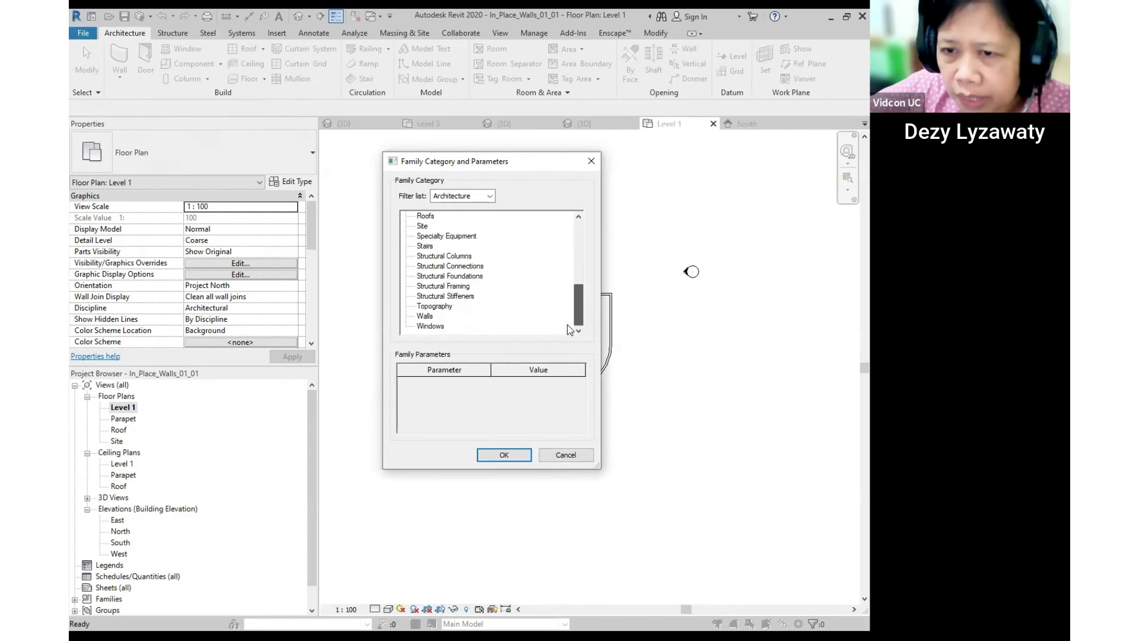
{"action": "left_click", "coordinate": [425, 316]}
{"action": "left_click", "coordinate": [527, 455]}
{"action": "left_click", "coordinate": [470, 348]}
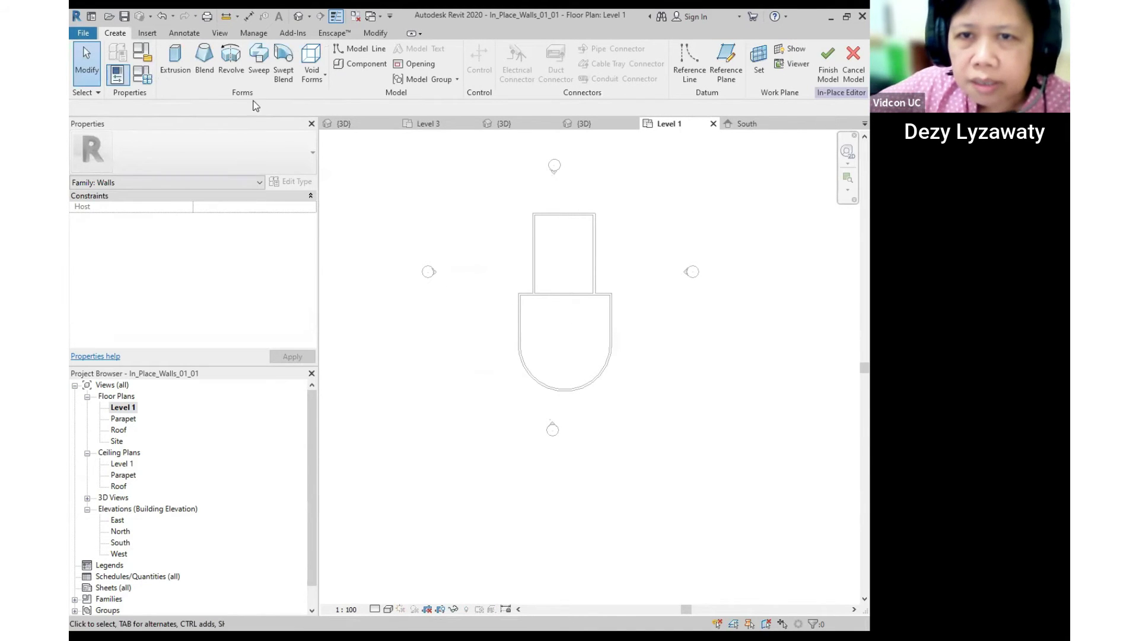
Start a solid Sweep and sketch its path along the outer faces of the rectangular room's three free walls, leaving the shared side open.
{"action": "key", "text": "ctrl"}
{"action": "key", "text": "ctrl"}
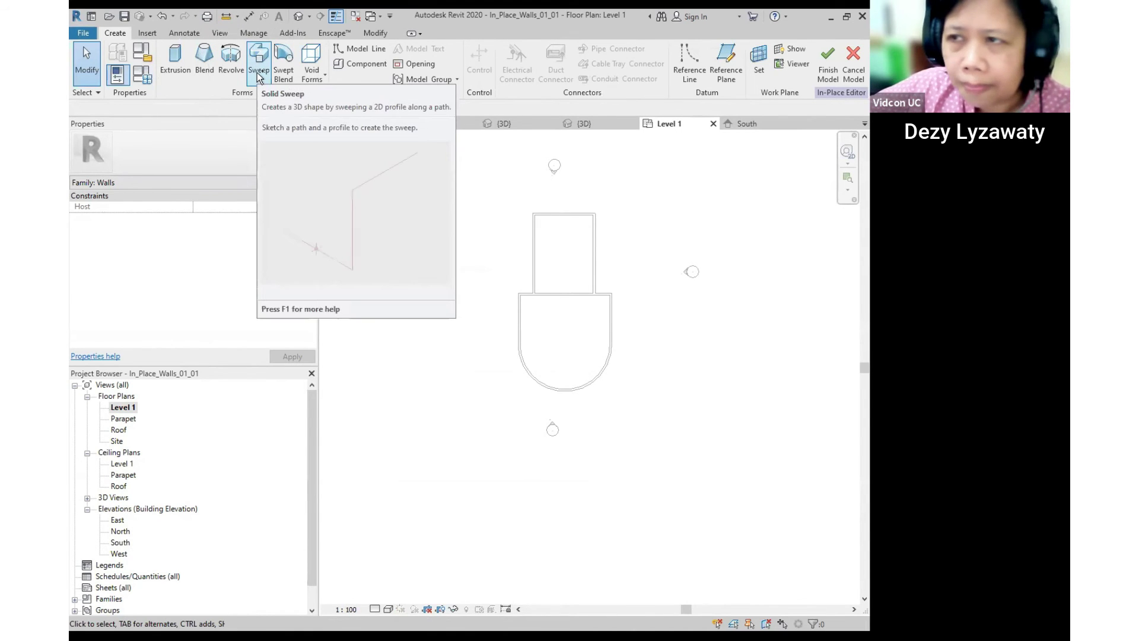
{"action": "left_click", "coordinate": [259, 63]}
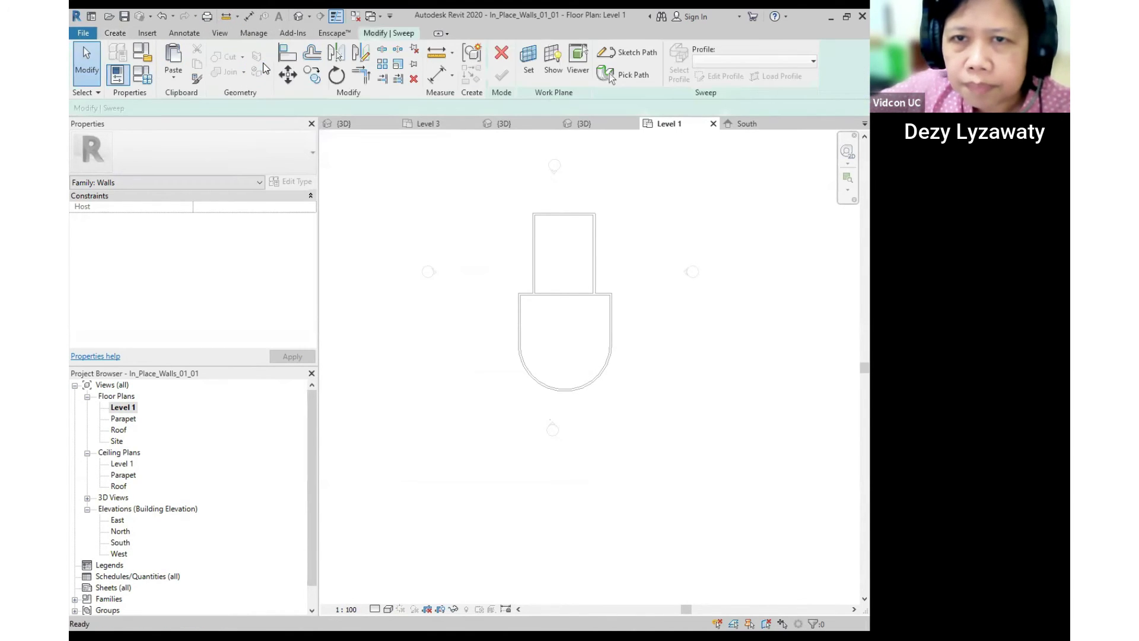
{"action": "left_click", "coordinate": [647, 58]}
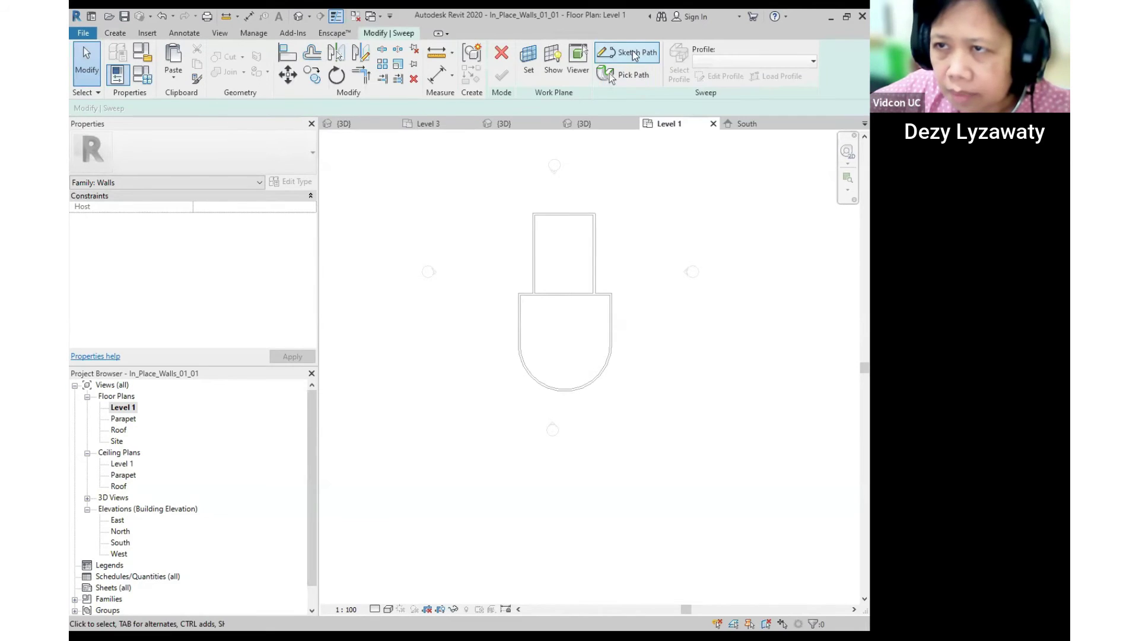
{"action": "left_click", "coordinate": [595, 293]}
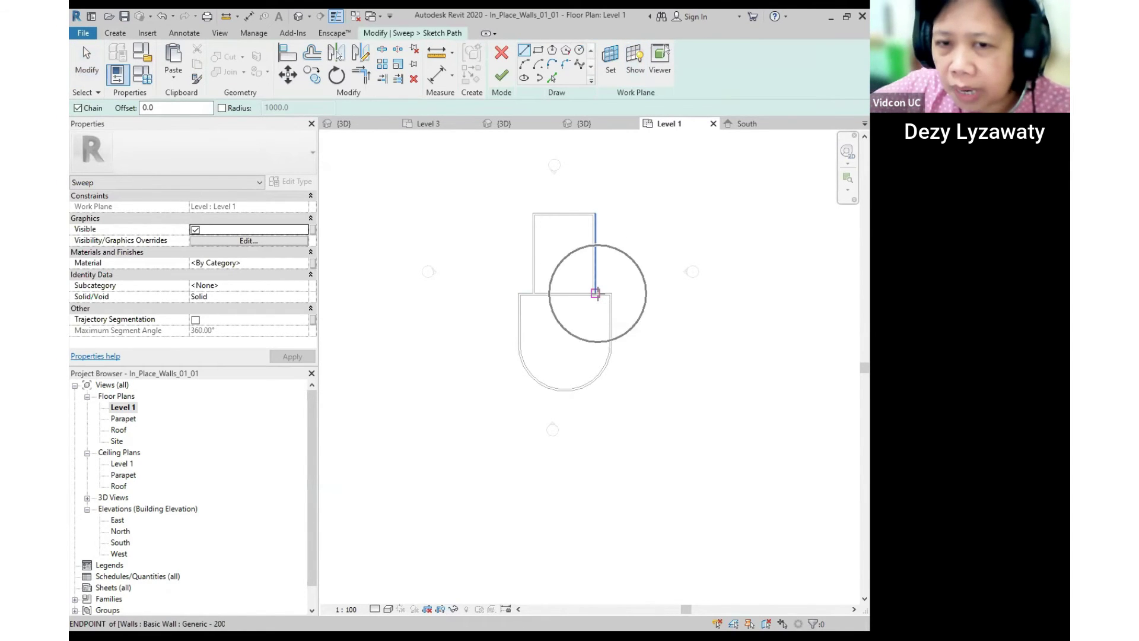
{"action": "left_click", "coordinate": [594, 212]}
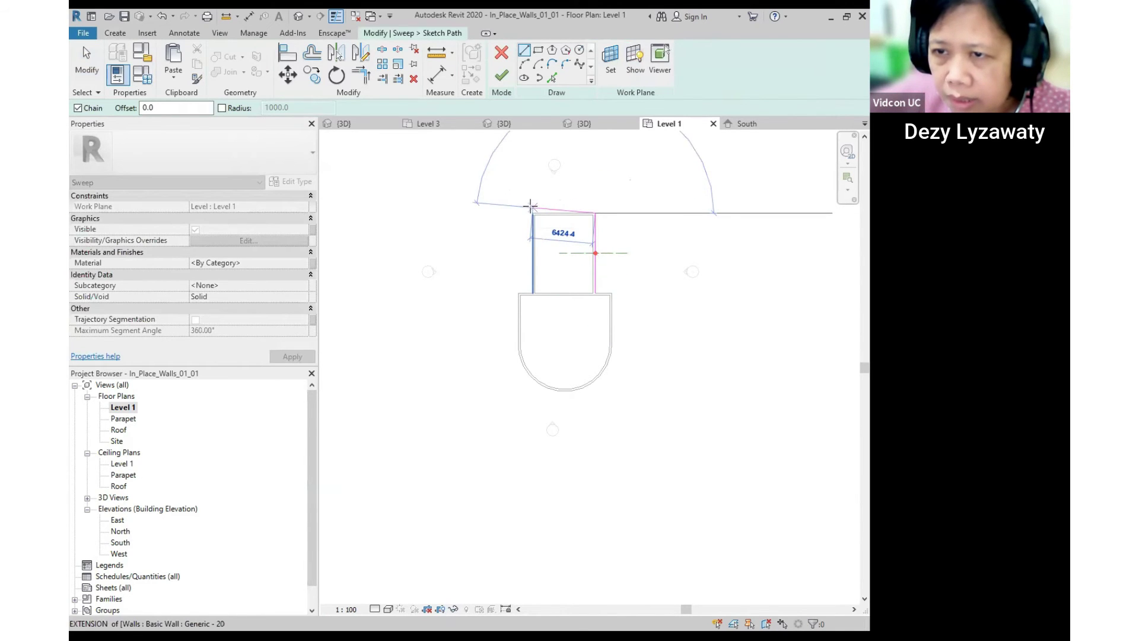
{"action": "left_click", "coordinate": [533, 212]}
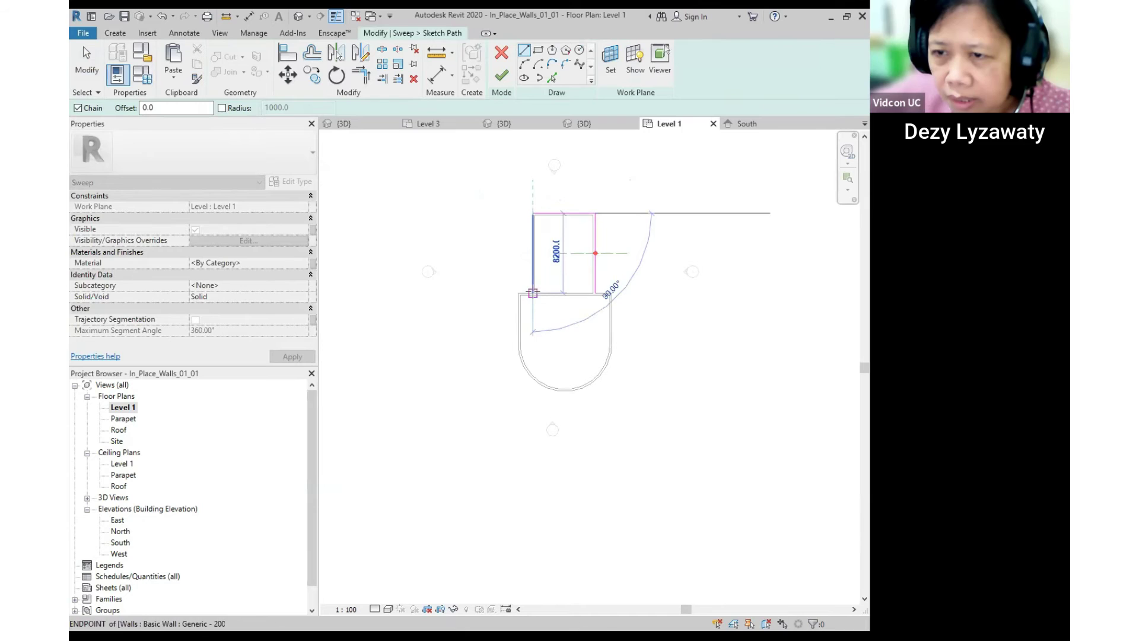
{"action": "left_click", "coordinate": [533, 291]}
{"action": "key", "text": "Escape"}
{"action": "key", "text": "Escape"}
{"action": "scroll", "coordinate": [592, 308], "scroll_direction": "up", "scroll_amount": 2}
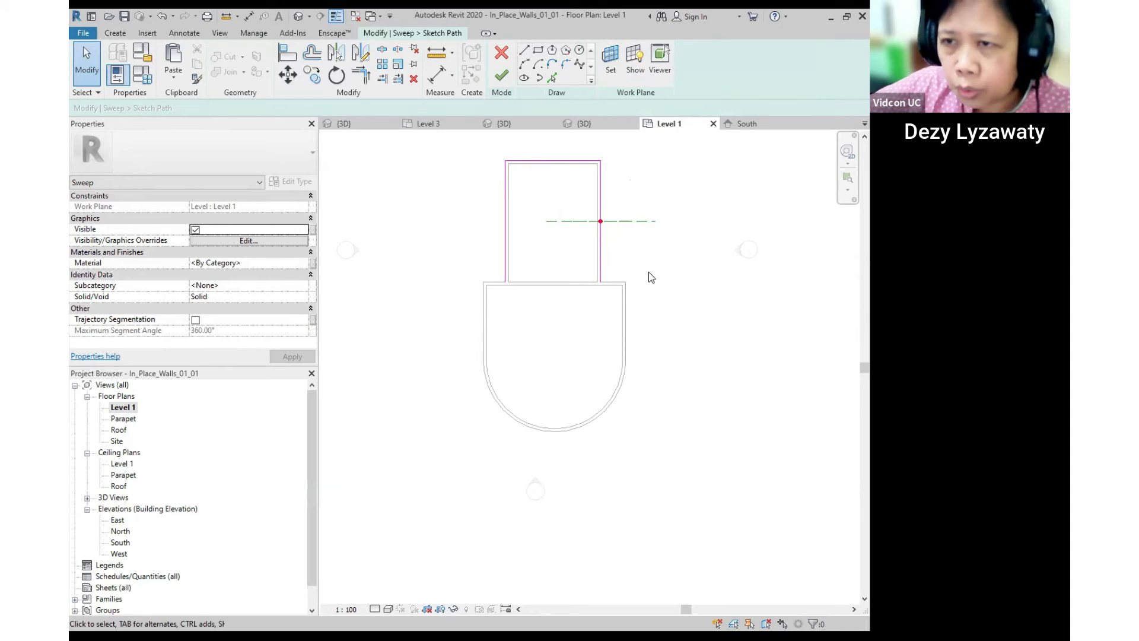
Finish the sweep path and open its profile sketch for editing in the South elevation.
{"action": "left_click", "coordinate": [501, 73]}
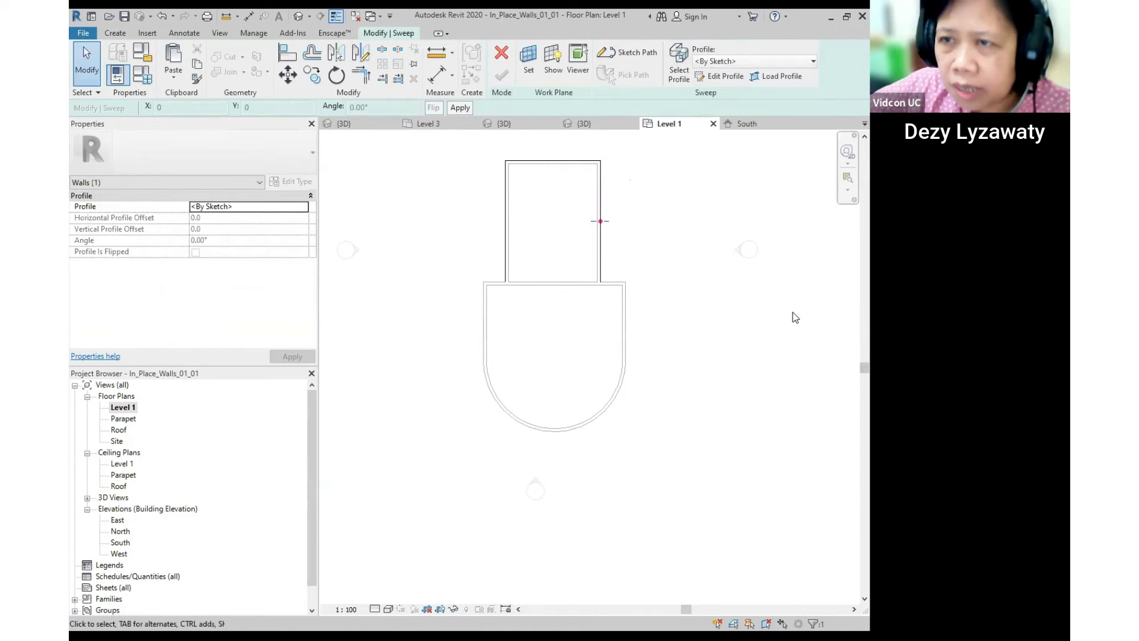
{"action": "left_click", "coordinate": [721, 78]}
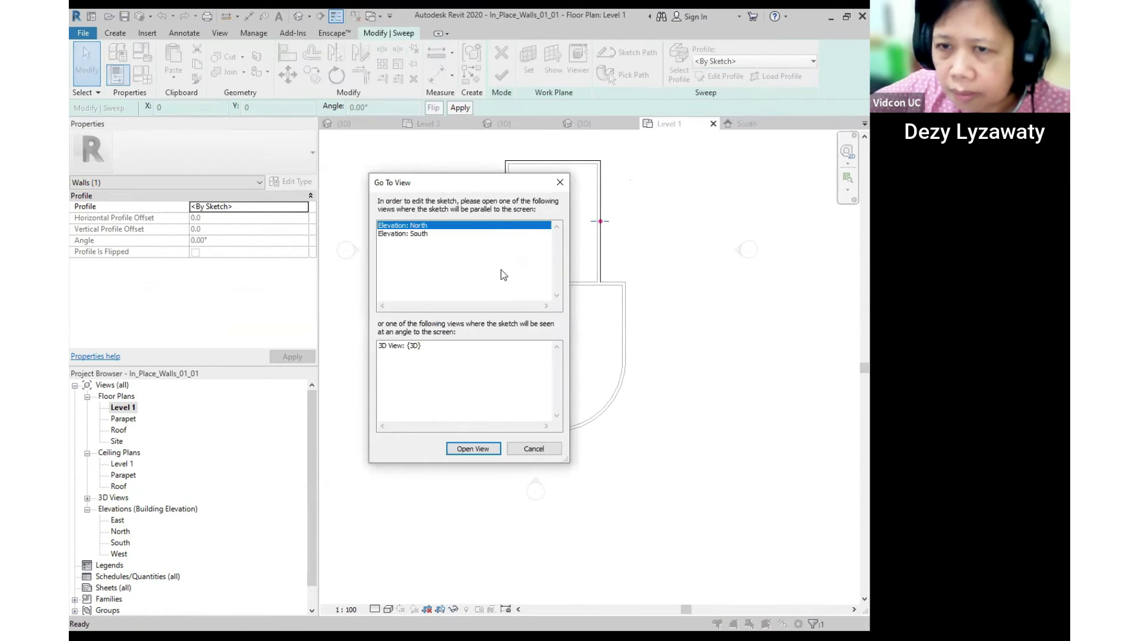
{"action": "left_click", "coordinate": [424, 235]}
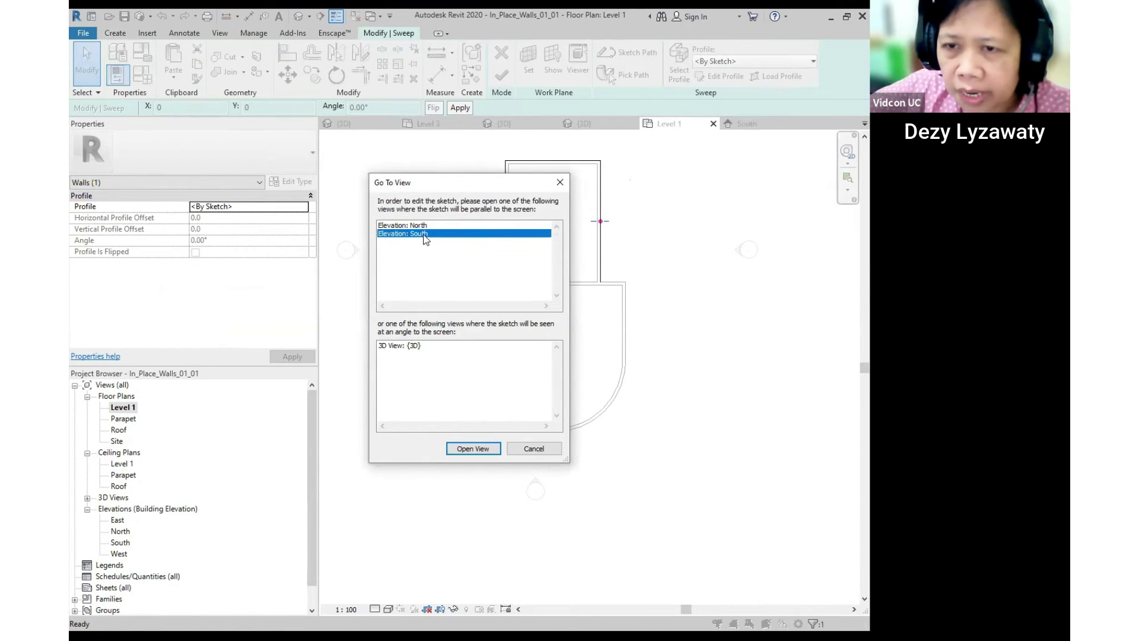
{"action": "left_click", "coordinate": [478, 451]}
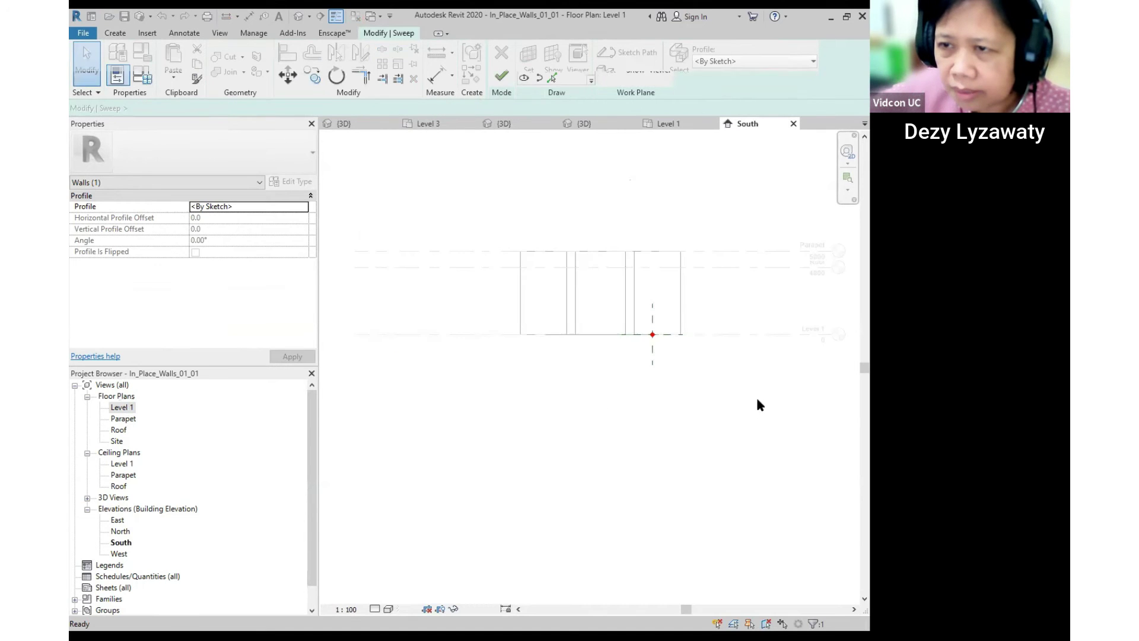
Draw a closed four-sided profile from the path point on Level 1 up to the Roof level, wider at the top with a sloped outer side.
{"action": "scroll", "coordinate": [566, 329], "scroll_direction": "up", "scroll_amount": 1}
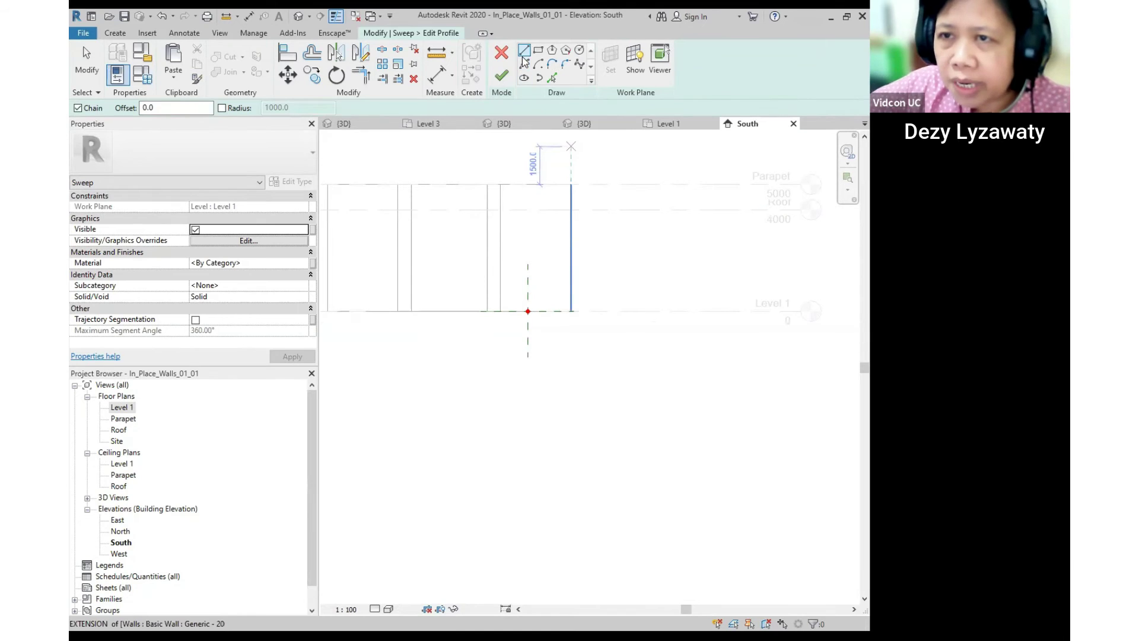
{"action": "left_click", "coordinate": [528, 311]}
{"action": "left_click", "coordinate": [534, 209]}
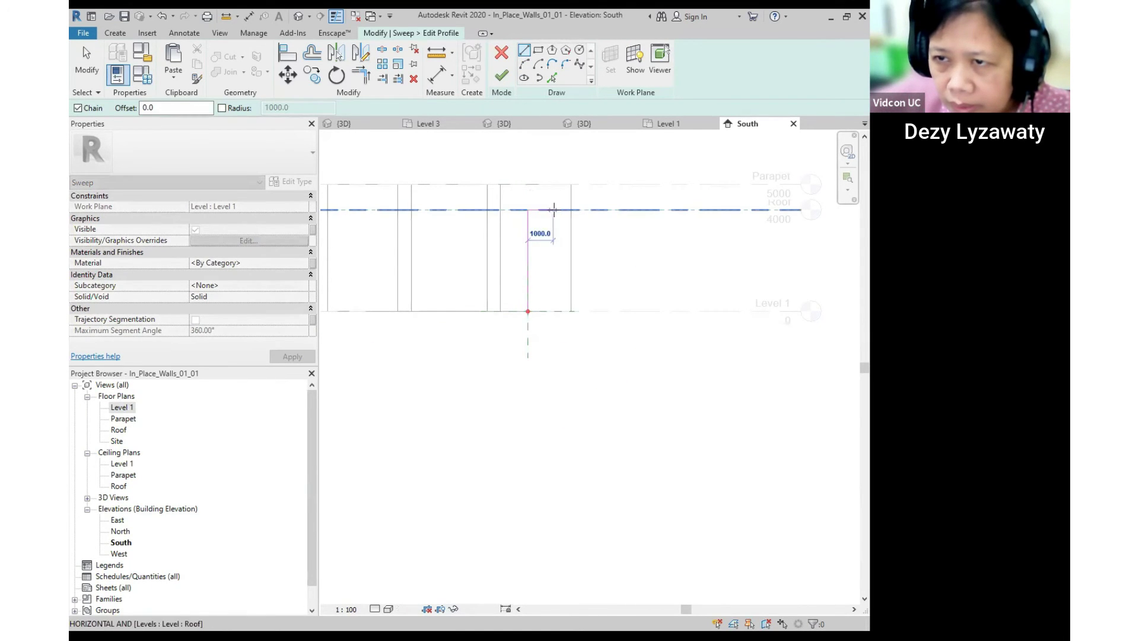
{"action": "left_click", "coordinate": [566, 209]}
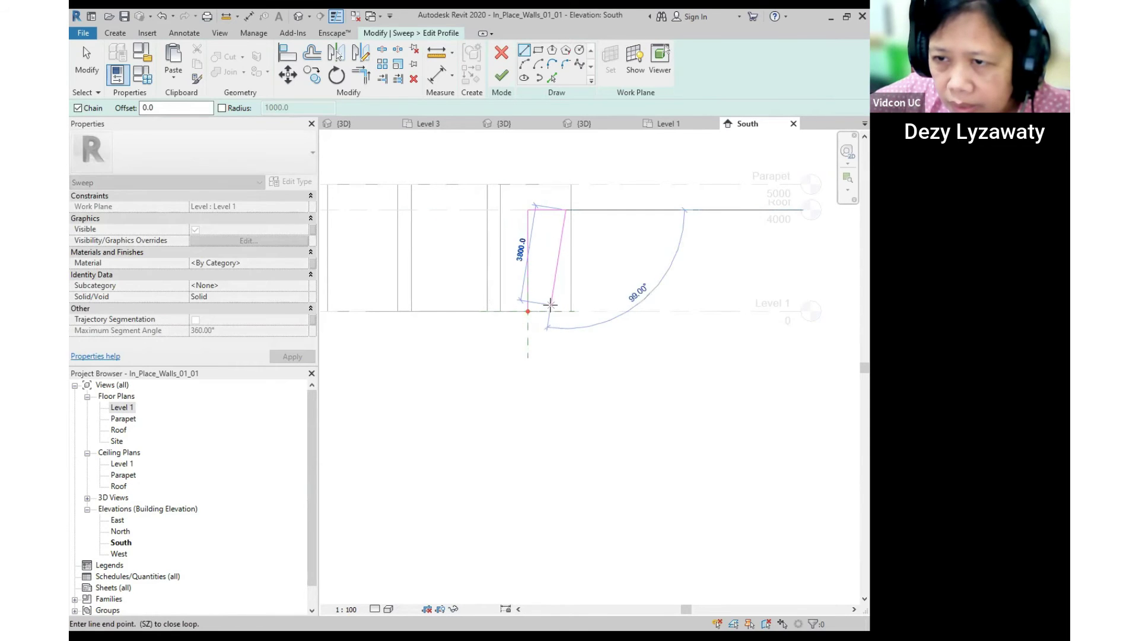
{"action": "left_click", "coordinate": [544, 311]}
{"action": "left_click", "coordinate": [528, 311]}
{"action": "key", "text": "Escape"}
{"action": "key", "text": "Escape"}
Narrow the profile's base by moving the sloped line's lower endpoint inward along Level 1.
{"action": "scroll", "coordinate": [550, 302], "scroll_direction": "up", "scroll_amount": 2}
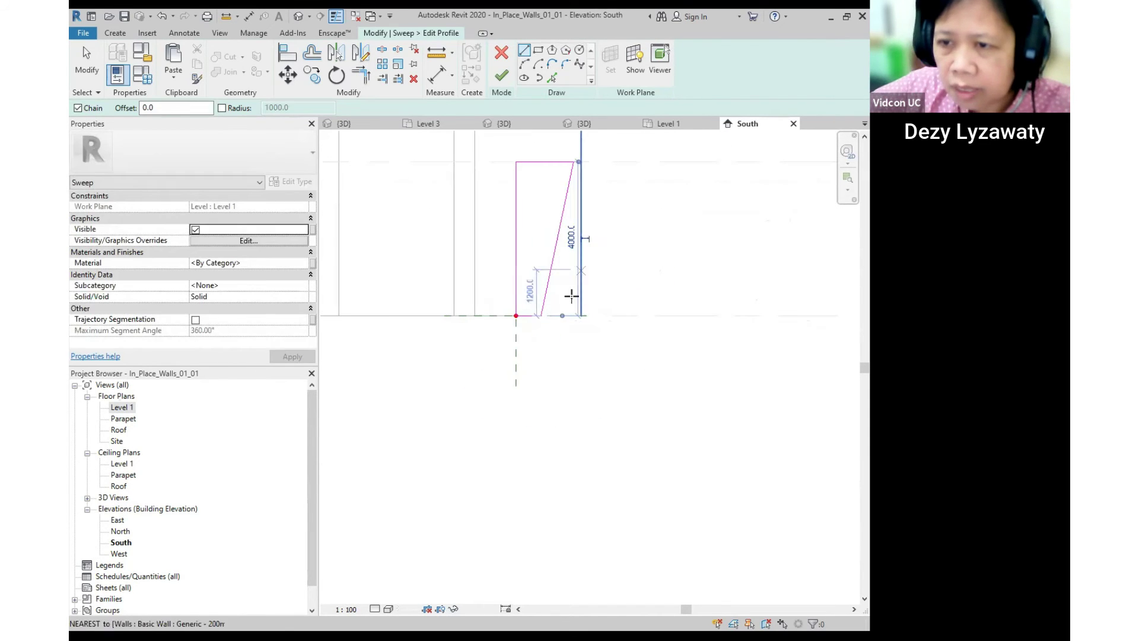
{"action": "left_click", "coordinate": [549, 280]}
{"action": "mouse_move", "coordinate": [540, 316]}
{"action": "left_mouse_down"}
{"action": "mouse_move", "coordinate": [528, 312]}
{"action": "mouse_move", "coordinate": [541, 324]}
{"action": "left_mouse_up"}
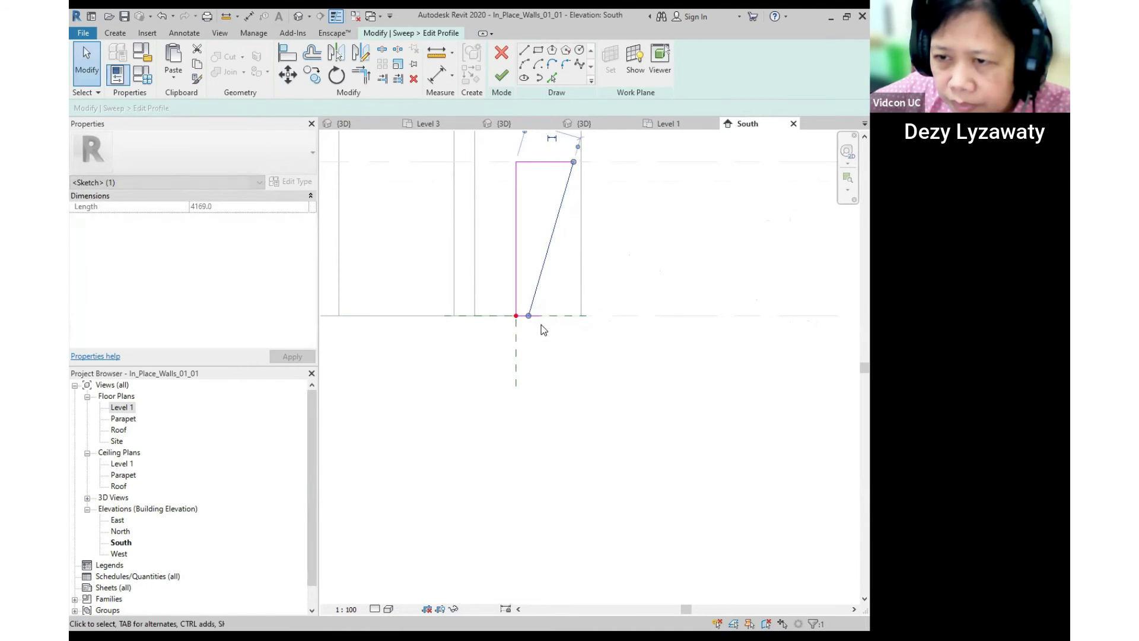
{"action": "key", "text": "Escape"}
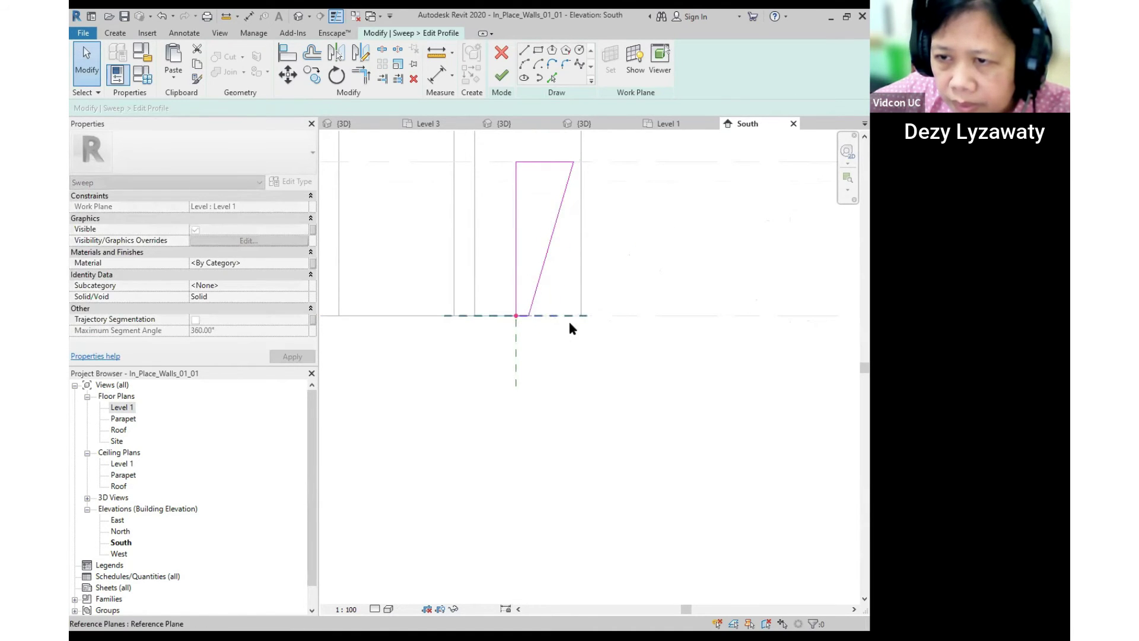
Finish the profile sketch and complete the sweep.
{"action": "scroll", "coordinate": [570, 322], "scroll_direction": "down", "scroll_amount": 2}
{"action": "middle_click_drag", "start_coordinate": [653, 354], "coordinate": [681, 341]}
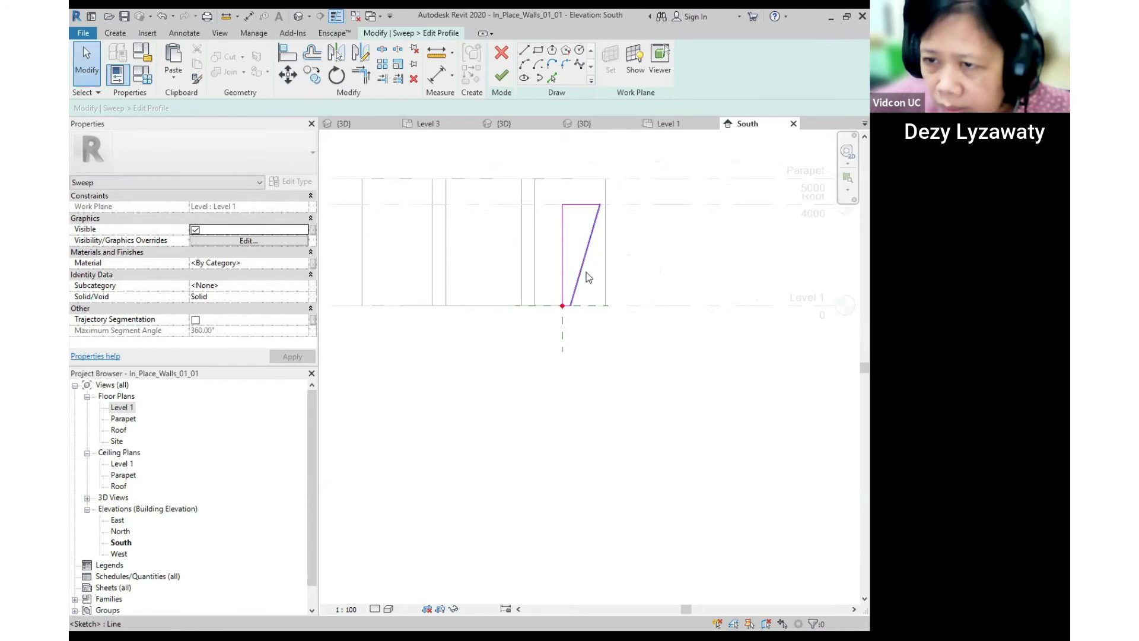
{"action": "middle_click_drag", "start_coordinate": [592, 317], "coordinate": [586, 338]}
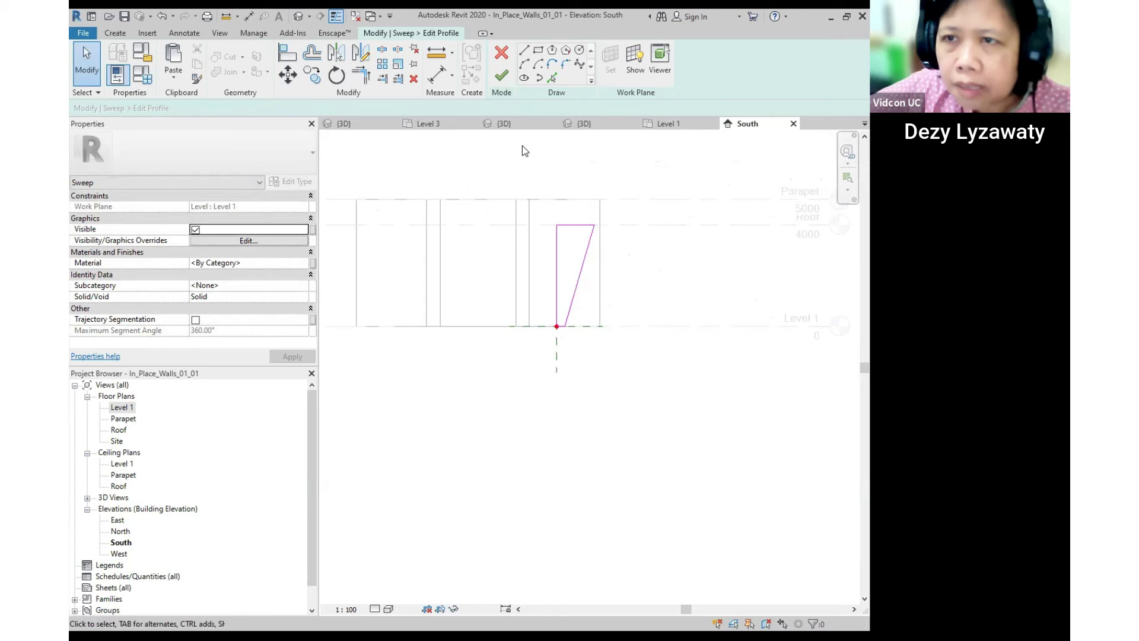
{"action": "left_click", "coordinate": [501, 80]}
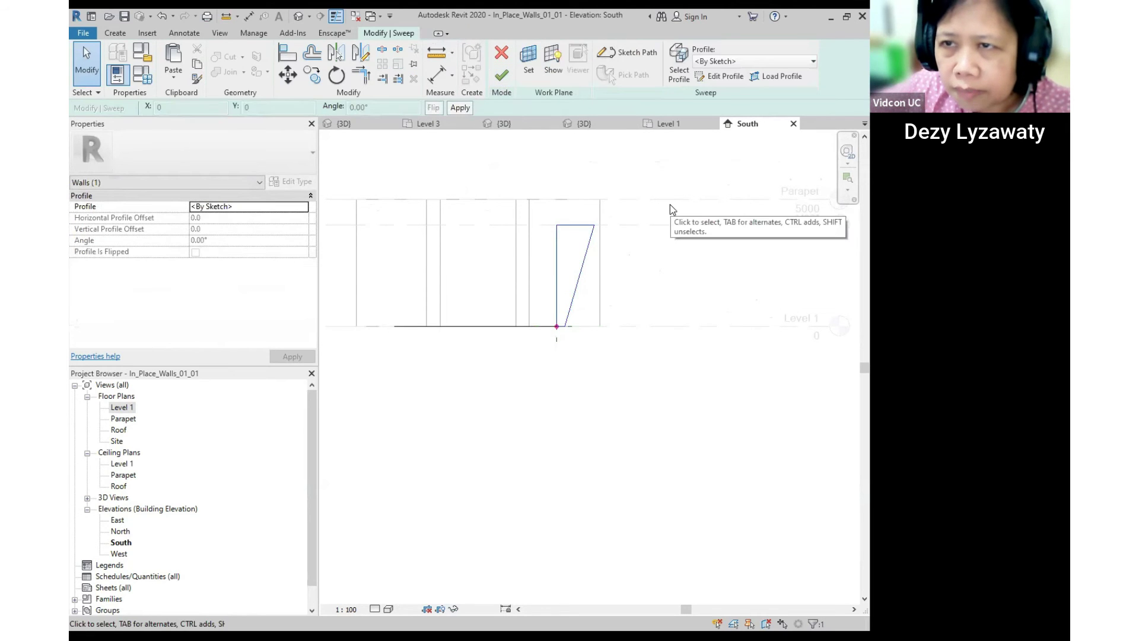
{"action": "left_click", "coordinate": [501, 80]}
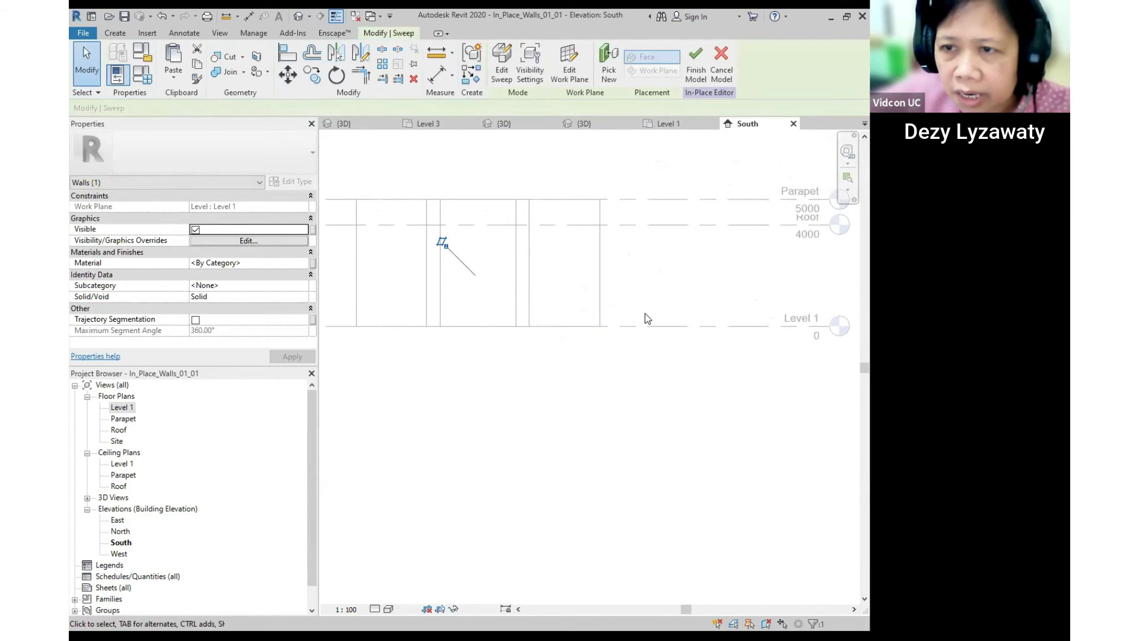
Inspect the swept wall around the rectangular room in 3D from several sides.
{"action": "left_click", "coordinate": [308, 18]}
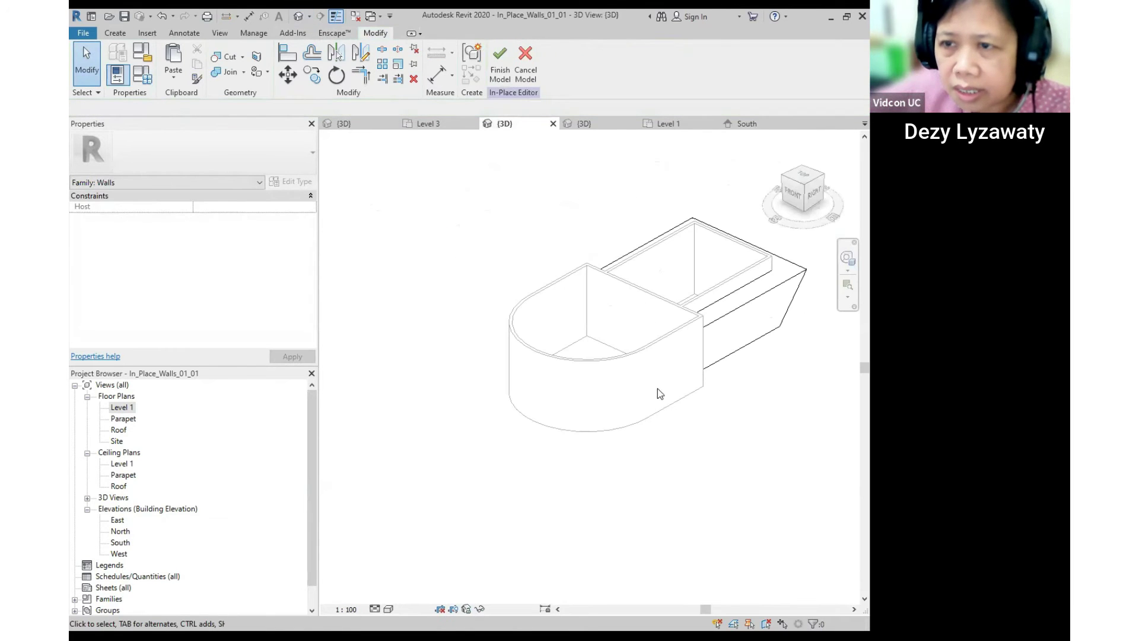
{"action": "middle_click_drag", "start_coordinate": [658, 356], "coordinate": [677, 384], "text": "shift"}
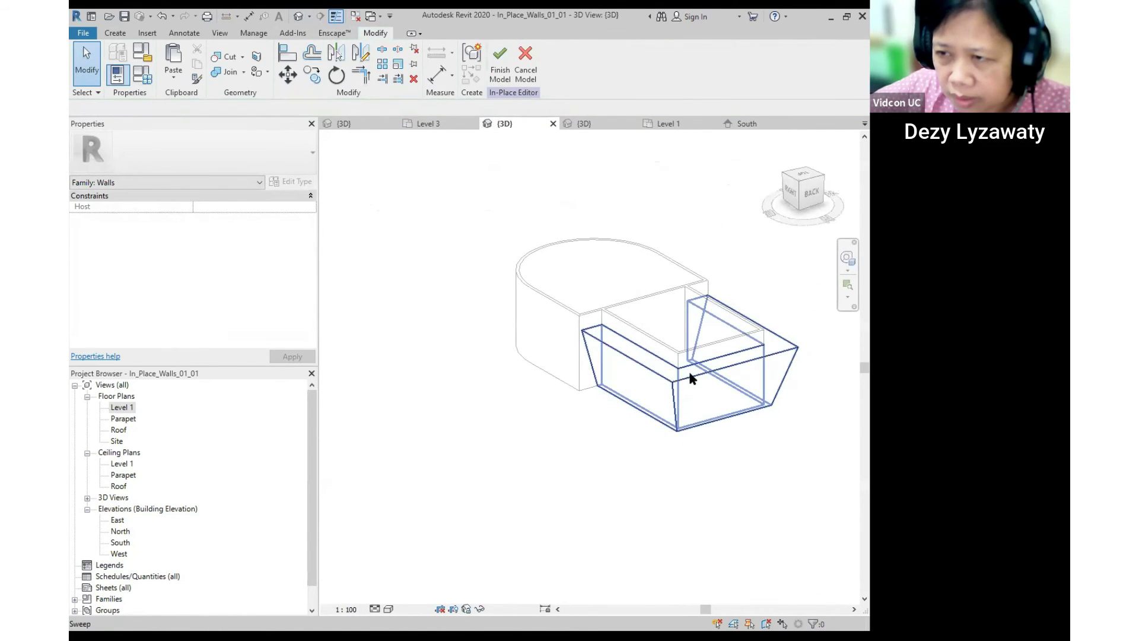
{"action": "left_click", "coordinate": [681, 381]}
{"action": "middle_click_drag", "start_coordinate": [656, 318], "coordinate": [662, 371], "text": "shift"}
{"action": "scroll", "coordinate": [662, 370], "scroll_direction": "up", "scroll_amount": 1}
{"action": "left_click", "coordinate": [630, 347]}
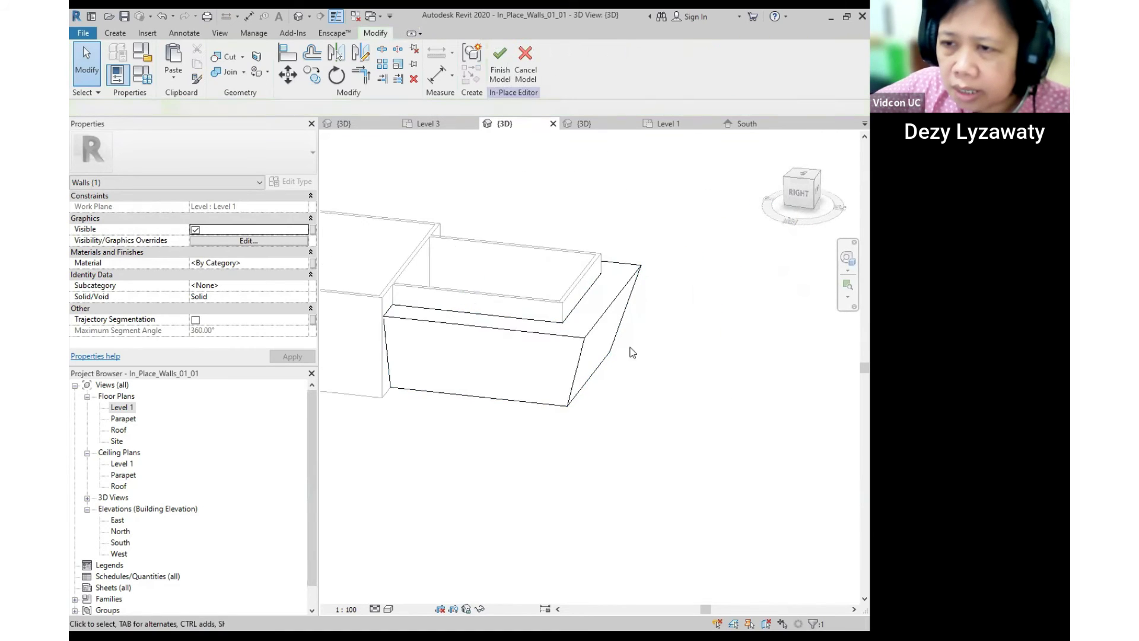
Reopen the sweep's profile sketch in 3D and raise its top edge to the 5000 mm top of the room walls.
{"action": "left_click", "coordinate": [613, 304]}
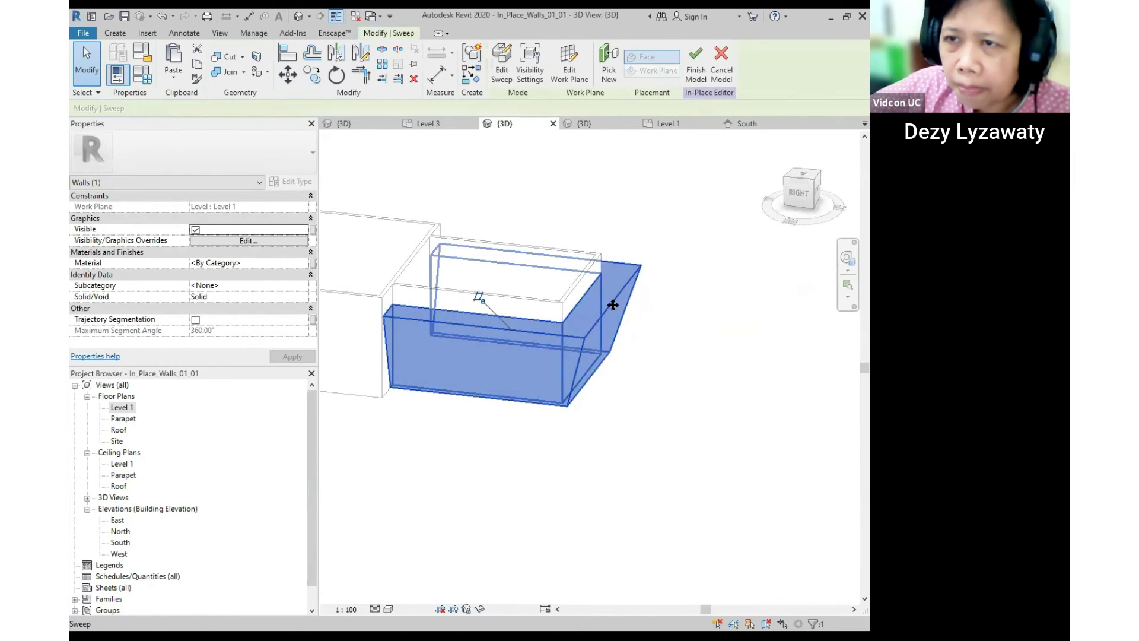
{"action": "left_click", "coordinate": [500, 83]}
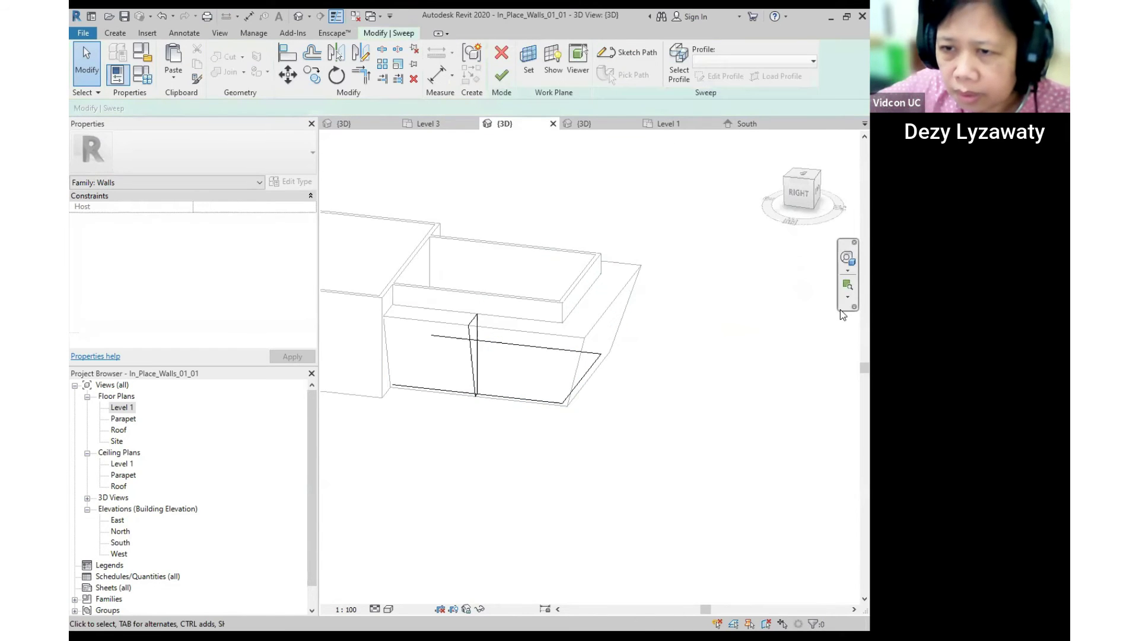
{"action": "left_click", "coordinate": [678, 80]}
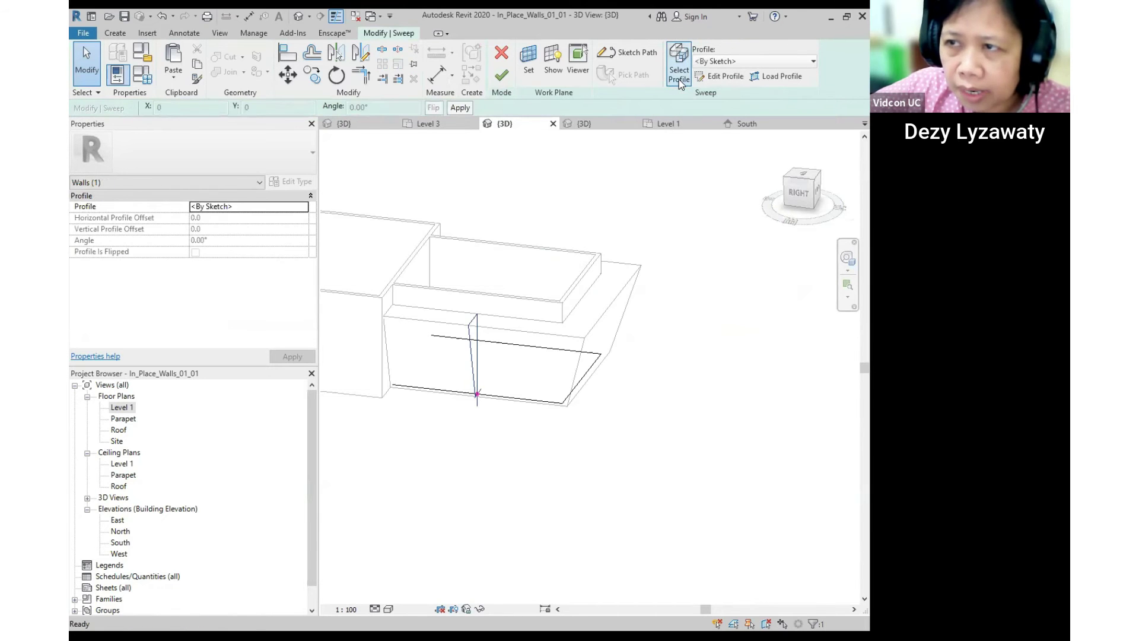
{"action": "left_click", "coordinate": [723, 77]}
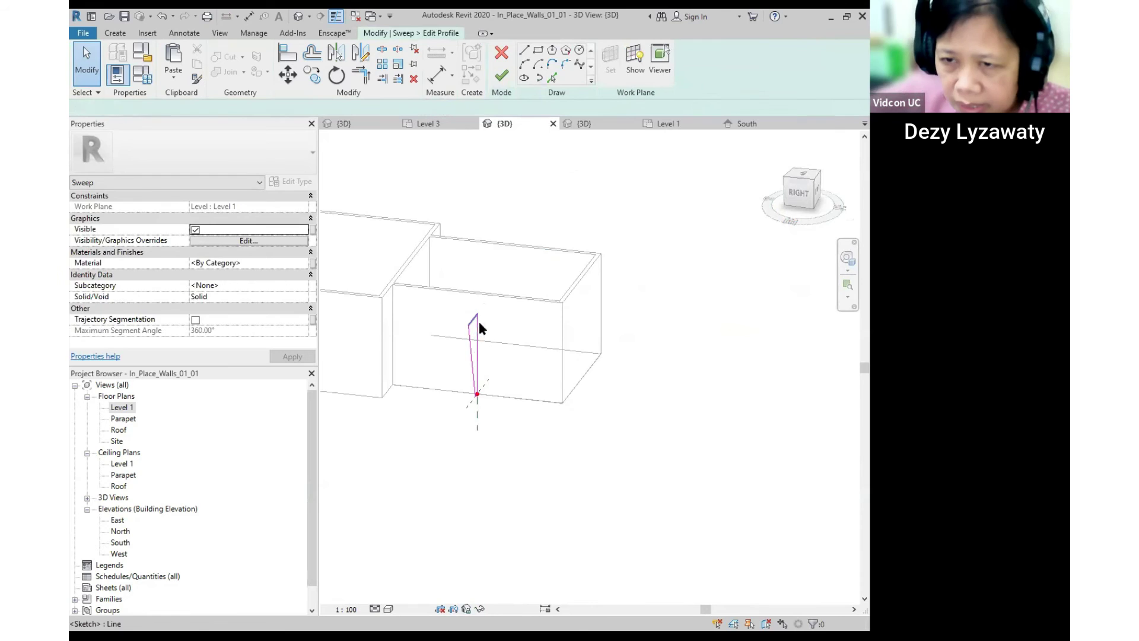
{"action": "scroll", "coordinate": [480, 328], "scroll_direction": "up", "scroll_amount": 2}
{"action": "left_click", "coordinate": [471, 289]}
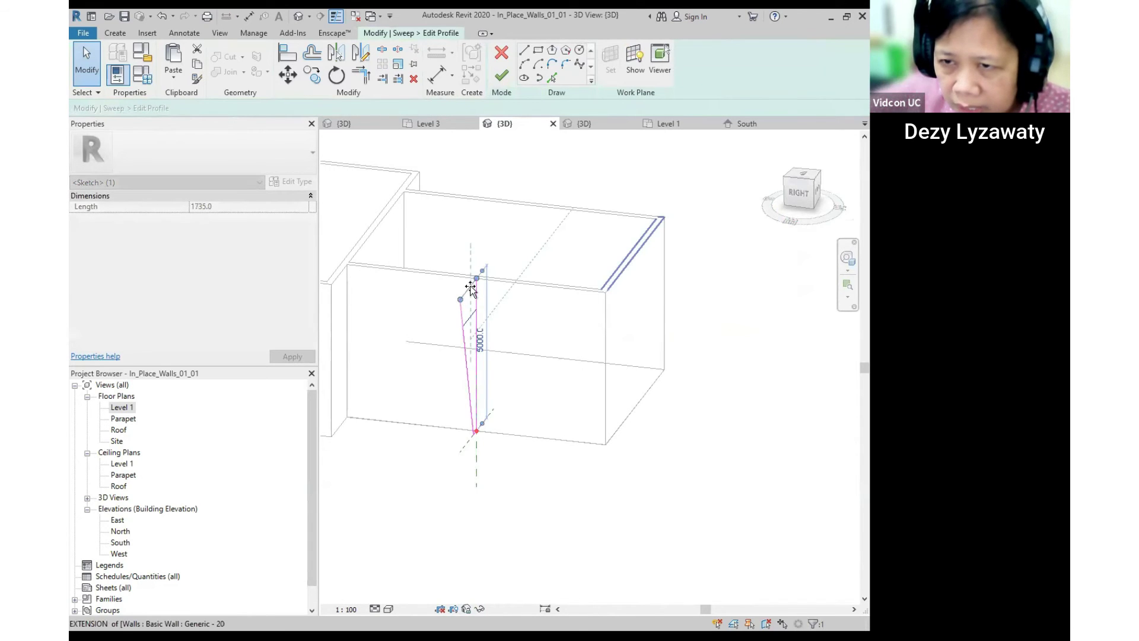
{"action": "left_click", "coordinate": [694, 330]}
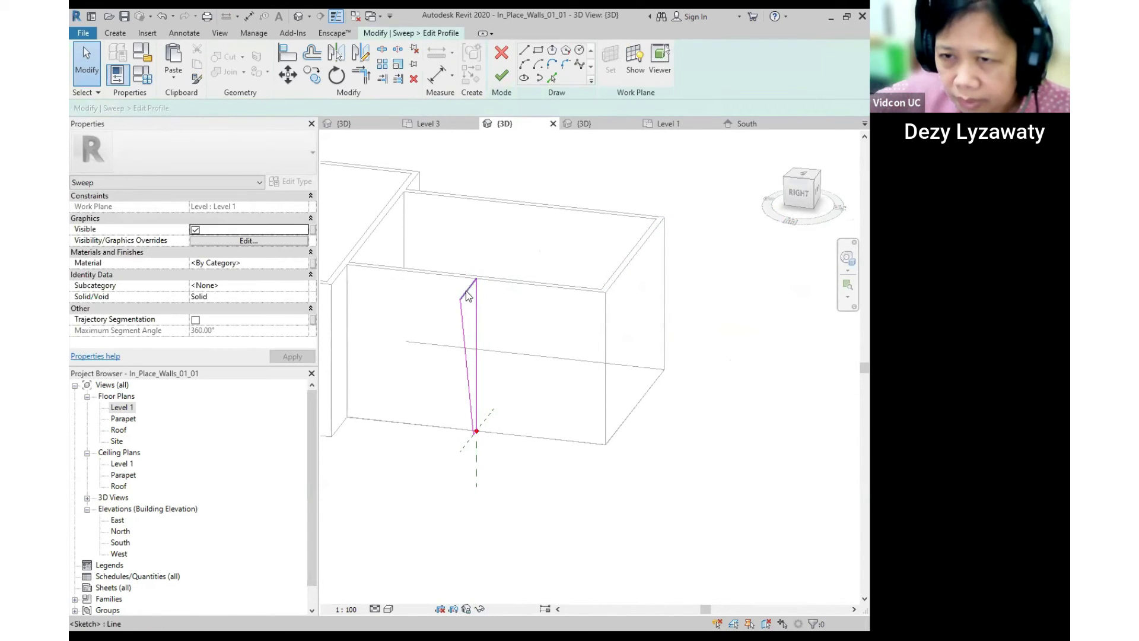
In the South elevation, widen the profile's base by moving the sloped line's lower endpoint outward along Level 1.
{"action": "scroll", "coordinate": [525, 354], "scroll_direction": "down", "scroll_amount": 2}
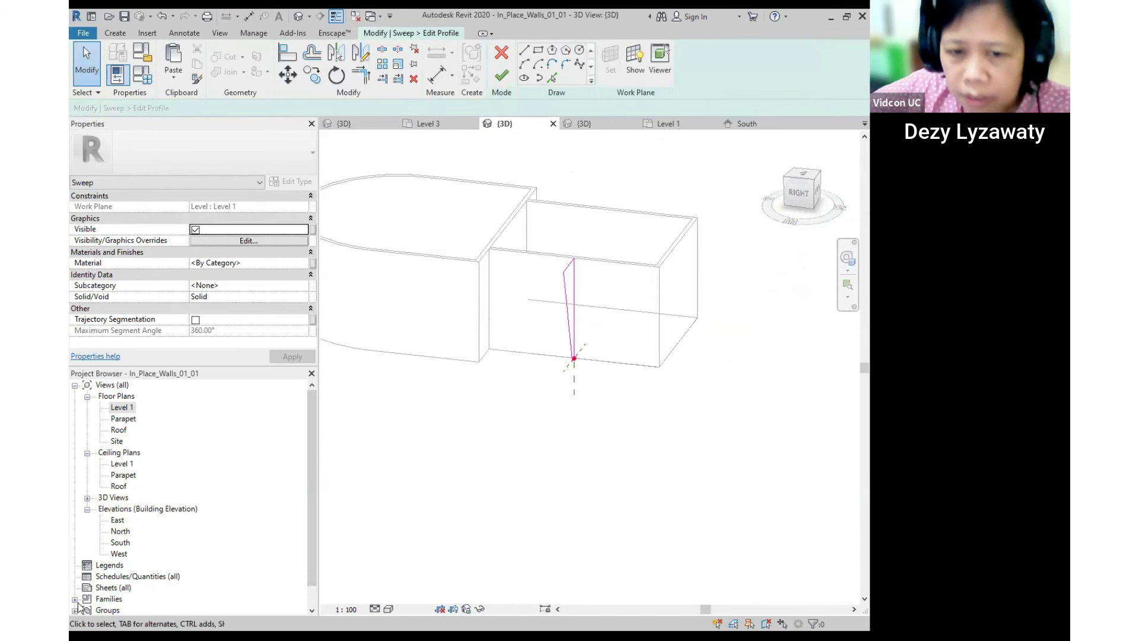
{"action": "double_click", "coordinate": [117, 543]}
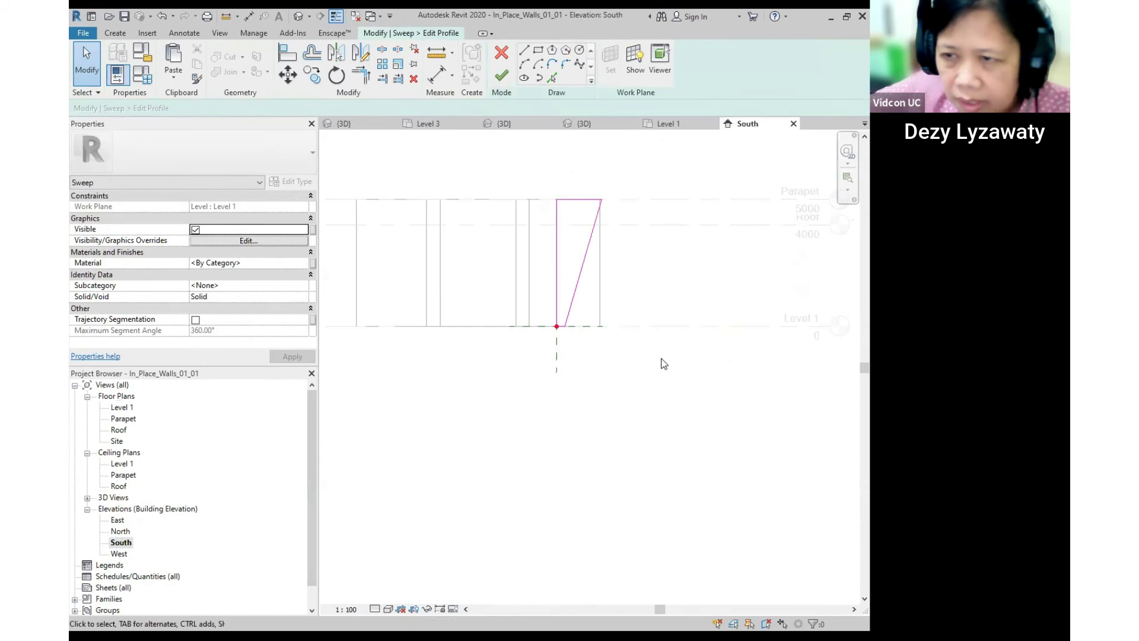
{"action": "left_click_drag", "start_coordinate": [553, 326], "coordinate": [547, 332]}
{"action": "scroll", "coordinate": [547, 332], "scroll_direction": "up", "scroll_amount": 1}
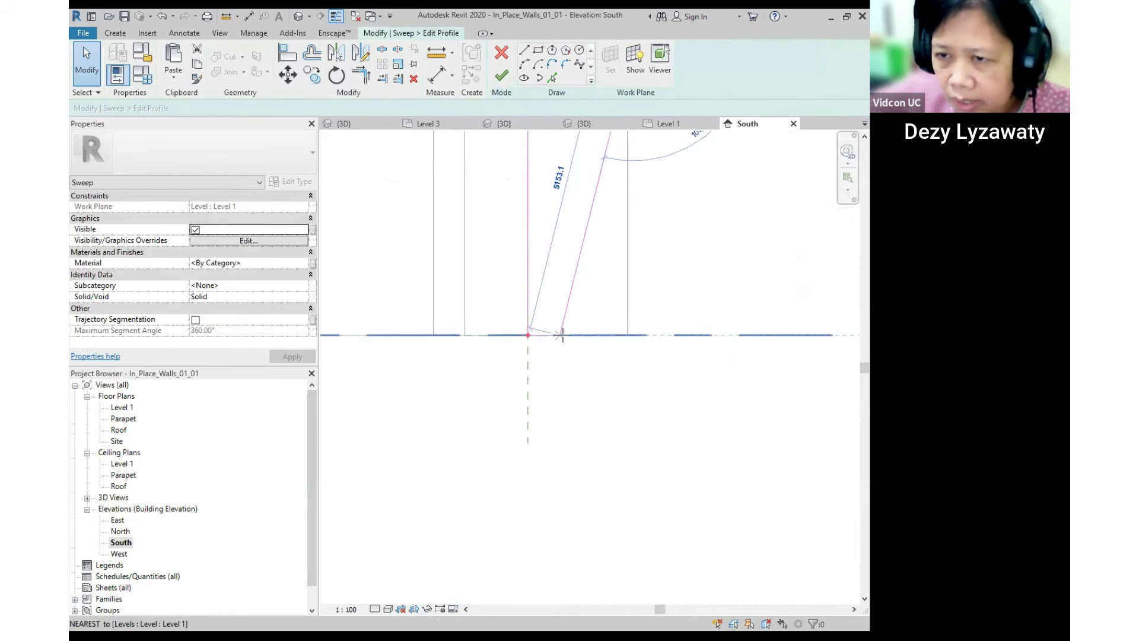
{"action": "key", "text": "Escape"}
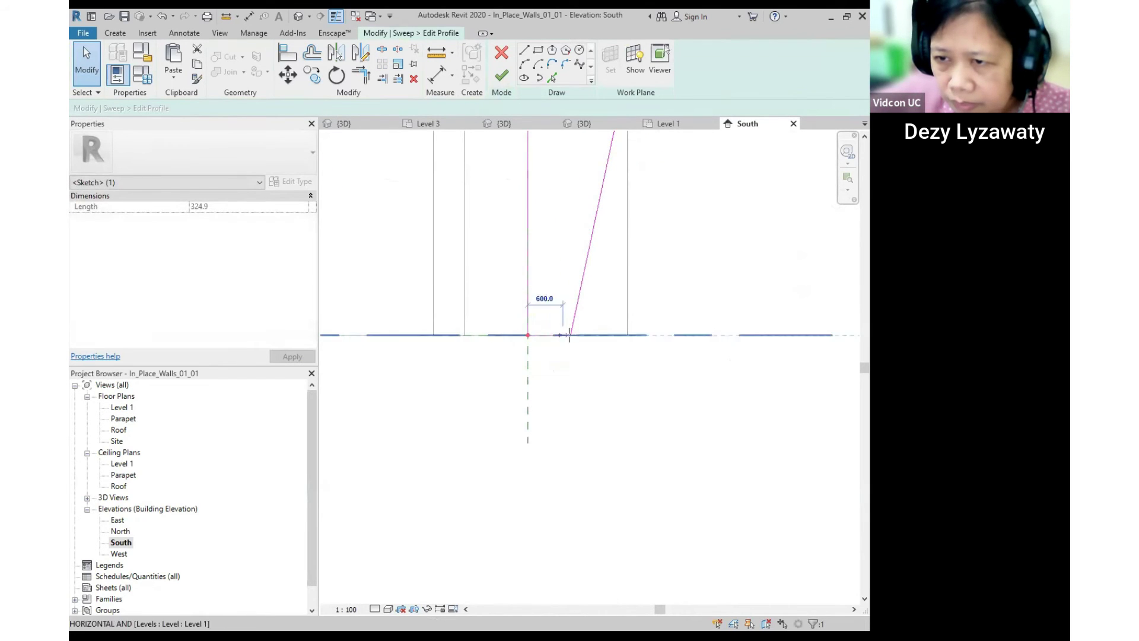
Finish the revised profile and regenerate the sweep.
{"action": "scroll", "coordinate": [634, 379], "scroll_direction": "down", "scroll_amount": 2}
{"action": "middle_click_drag", "start_coordinate": [666, 321], "coordinate": [651, 358]}
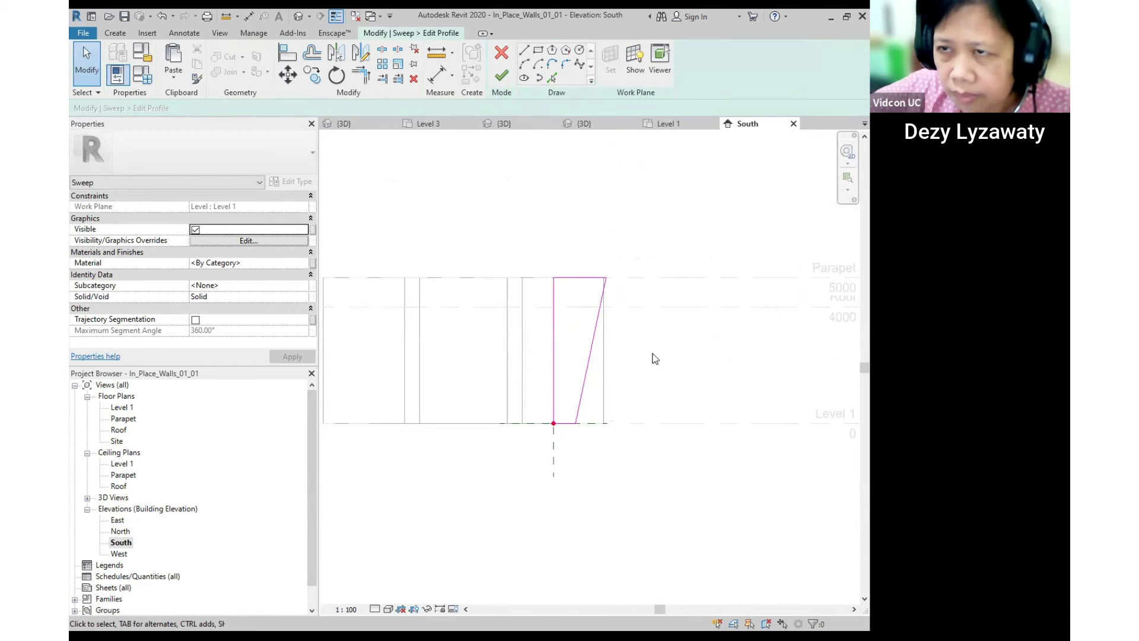
{"action": "left_click", "coordinate": [501, 76]}
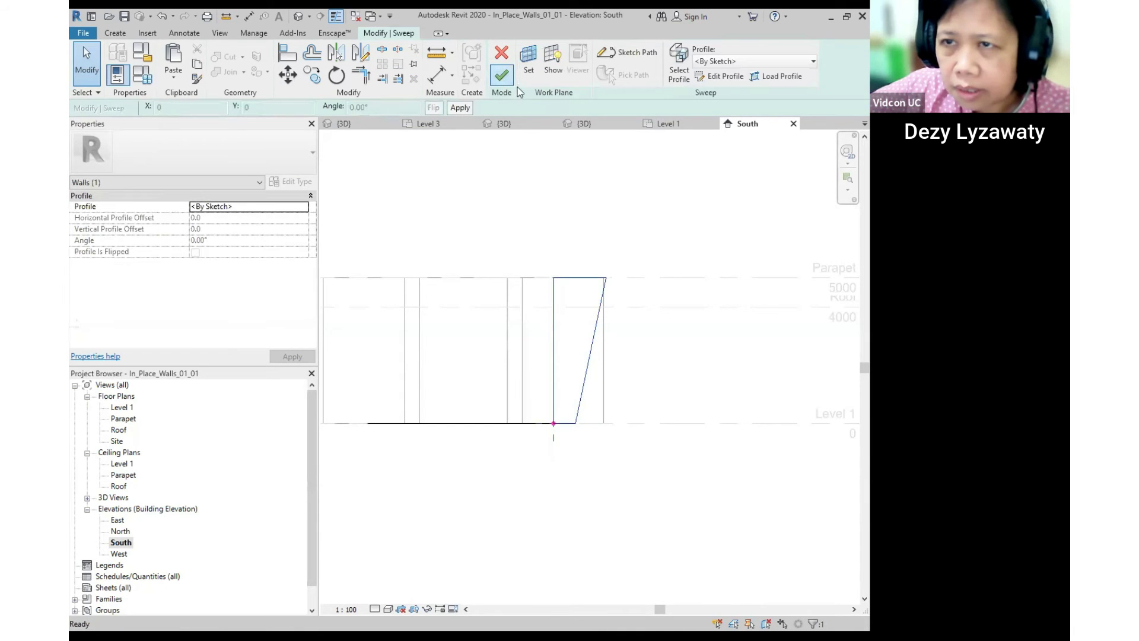
{"action": "left_click", "coordinate": [501, 76]}
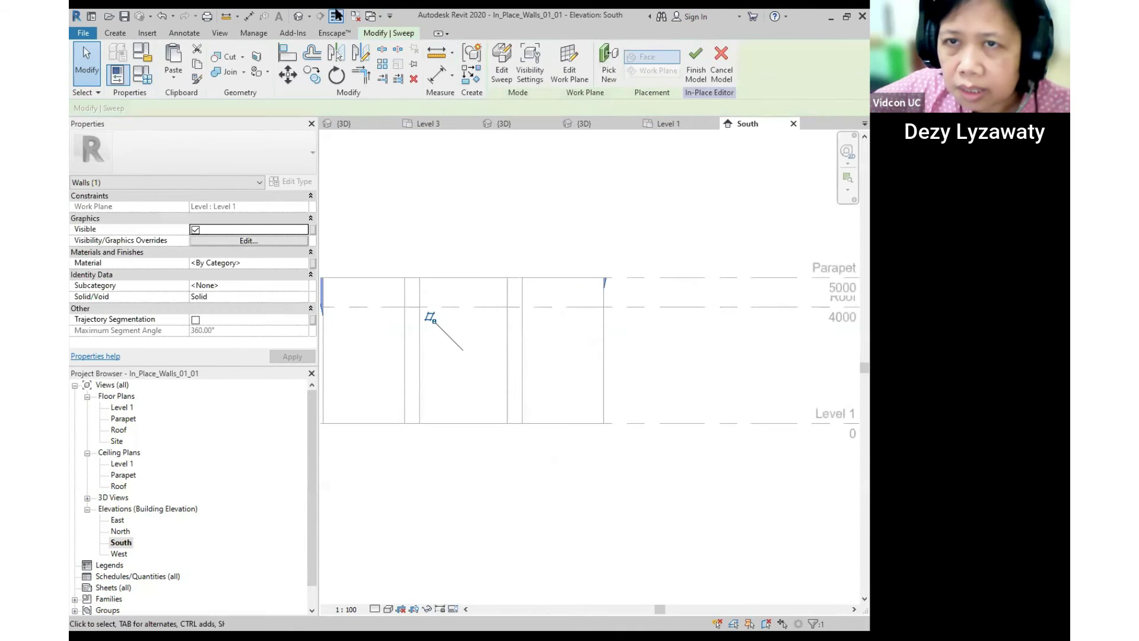
Show the model in 3D with a shaded visual style and select the swept wall around the rectangular room.
{"action": "left_click", "coordinate": [298, 18]}
{"action": "middle_click_drag", "start_coordinate": [511, 340], "coordinate": [657, 393], "text": "shift"}
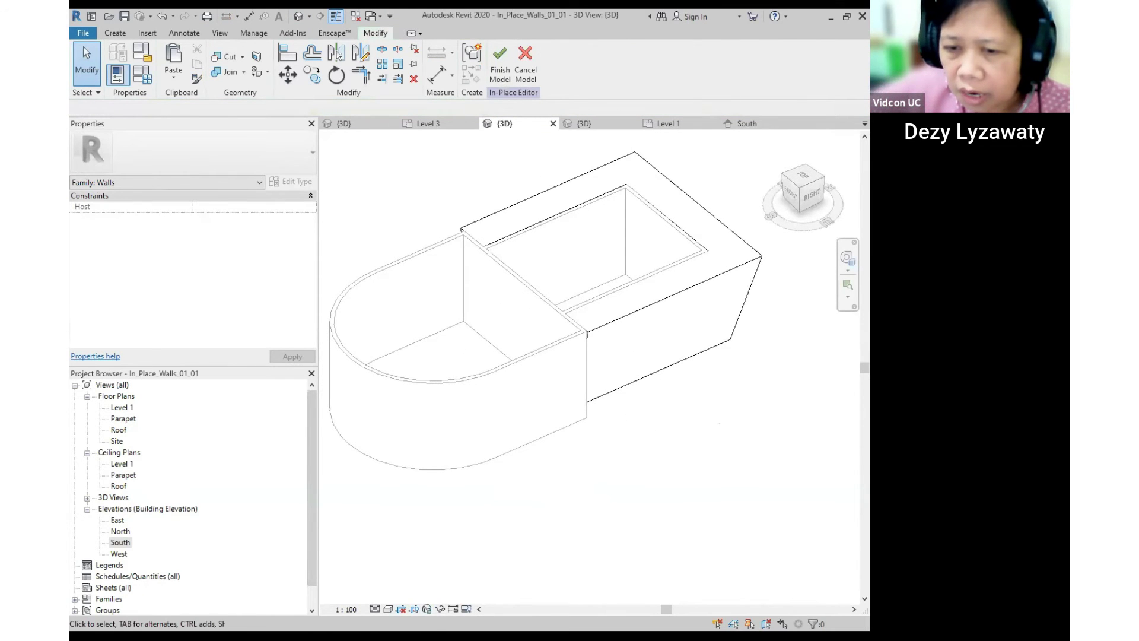
{"action": "left_click", "coordinate": [388, 608]}
{"action": "left_click", "coordinate": [416, 557]}
{"action": "mouse_move", "coordinate": [708, 366]}
{"action": "middle_mouse_down", "text": "shift"}
{"action": "mouse_move", "coordinate": [699, 338]}
{"action": "mouse_move", "coordinate": [656, 300]}
{"action": "mouse_move", "coordinate": [609, 328]}
{"action": "mouse_move", "coordinate": [687, 326]}
{"action": "mouse_move", "coordinate": [678, 356]}
{"action": "mouse_move", "coordinate": [704, 358]}
{"action": "mouse_move", "coordinate": [712, 342]}
{"action": "mouse_move", "coordinate": [697, 335]}
{"action": "mouse_move", "coordinate": [720, 336]}
{"action": "mouse_move", "coordinate": [735, 315]}
{"action": "middle_mouse_up", "text": "shift"}
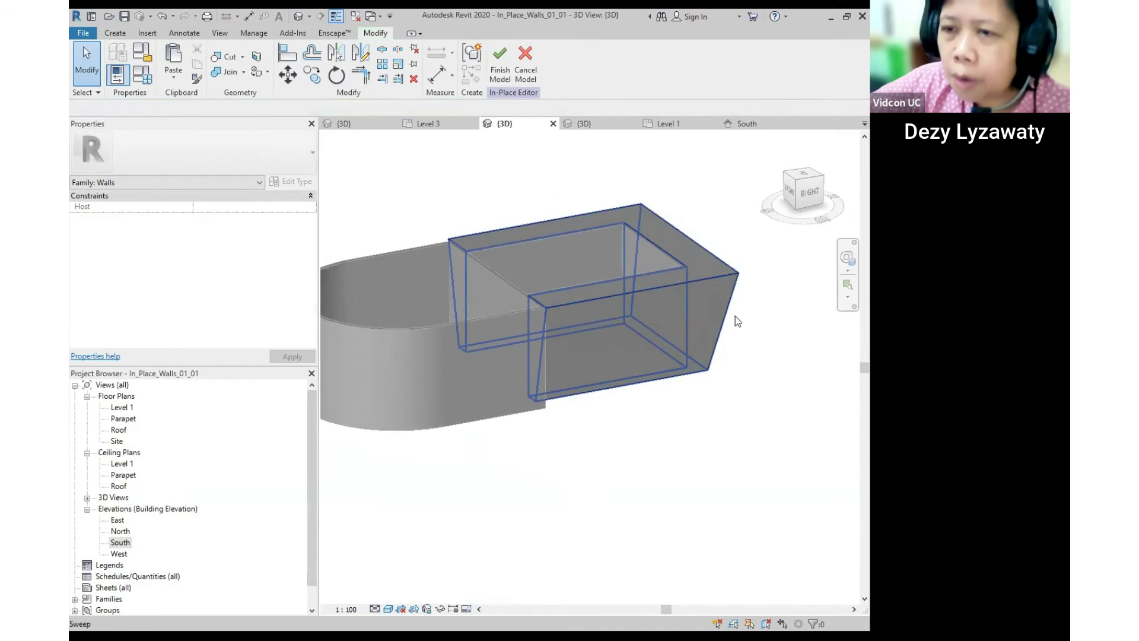
{"action": "left_click", "coordinate": [739, 280]}
{"action": "scroll", "coordinate": [739, 279], "scroll_direction": "down", "scroll_amount": 2}
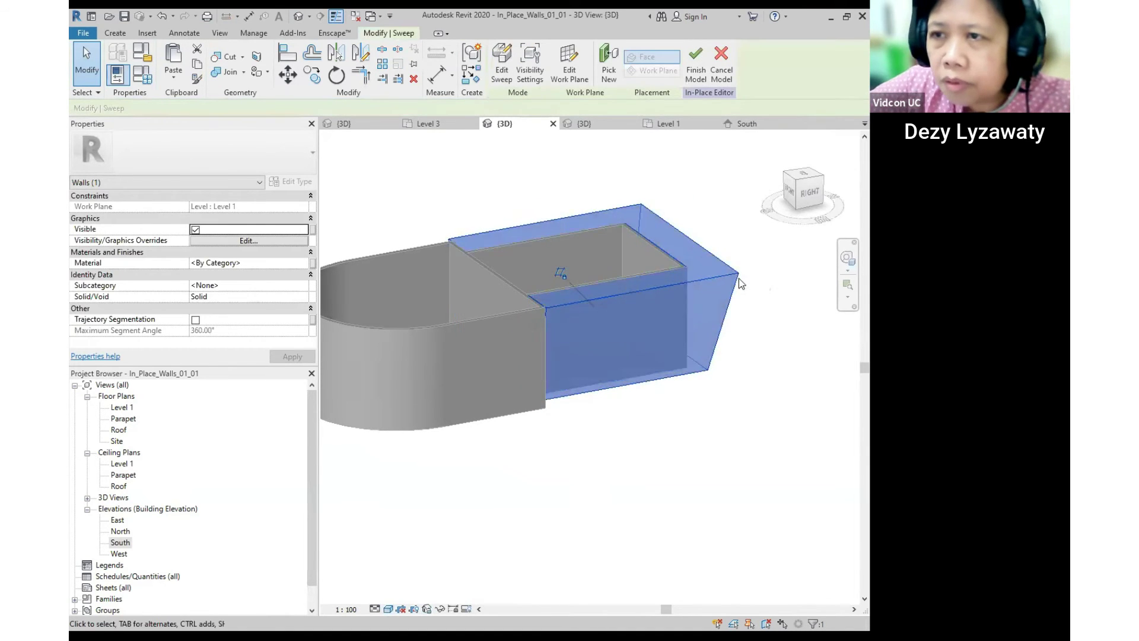
{"action": "left_click", "coordinate": [746, 372]}
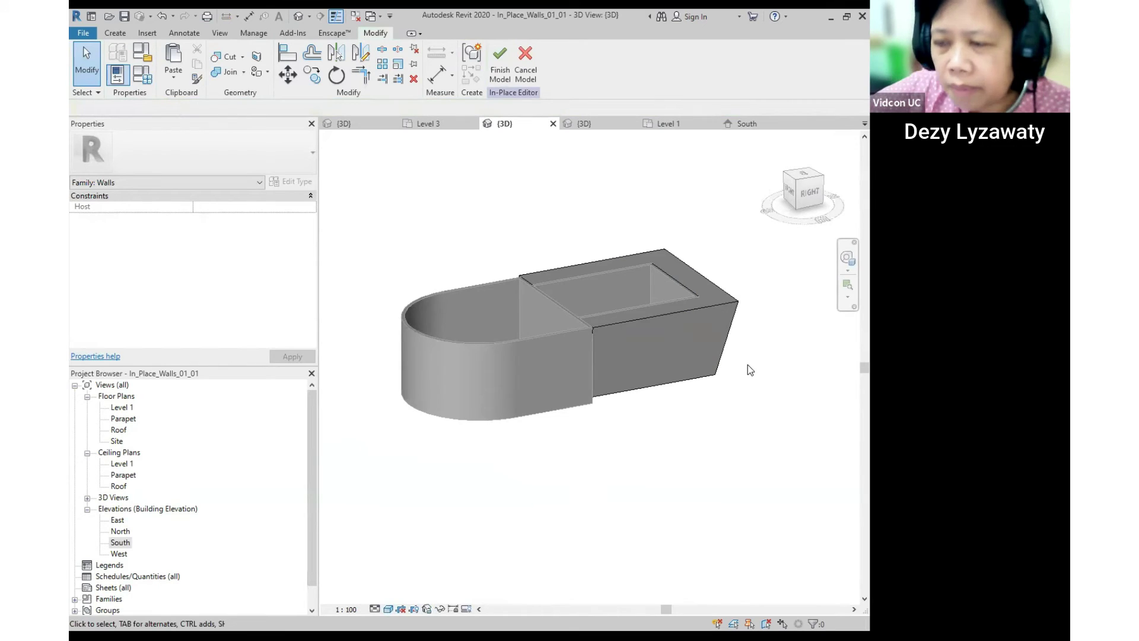
{"action": "left_click", "coordinate": [730, 307]}
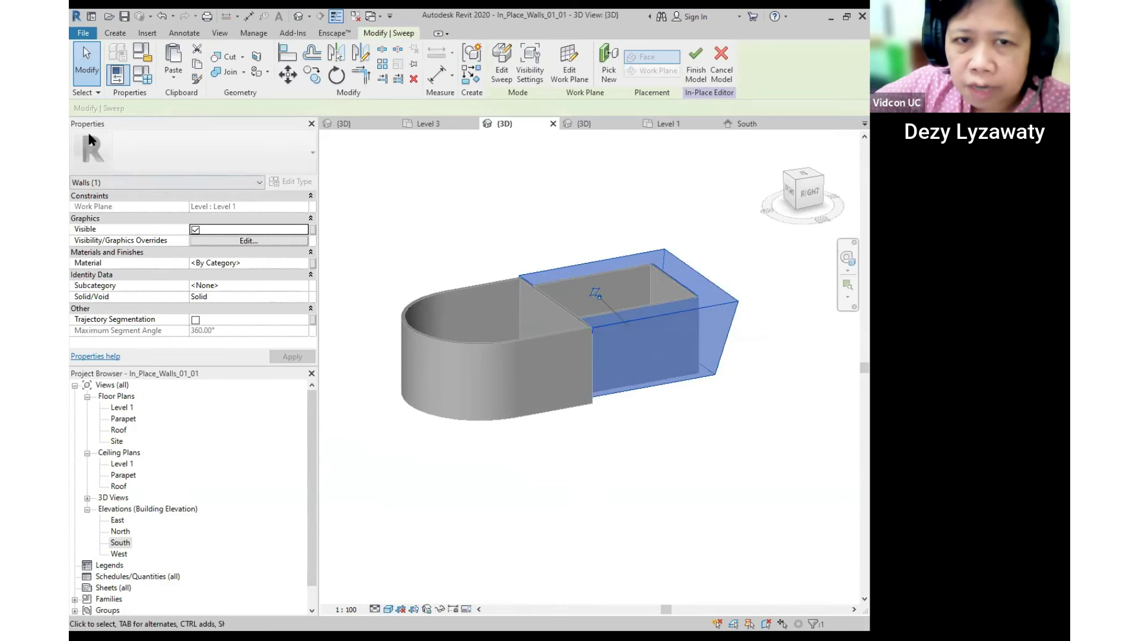
{"action": "key", "text": "ctrl"}
{"action": "key", "text": "ctrl"}
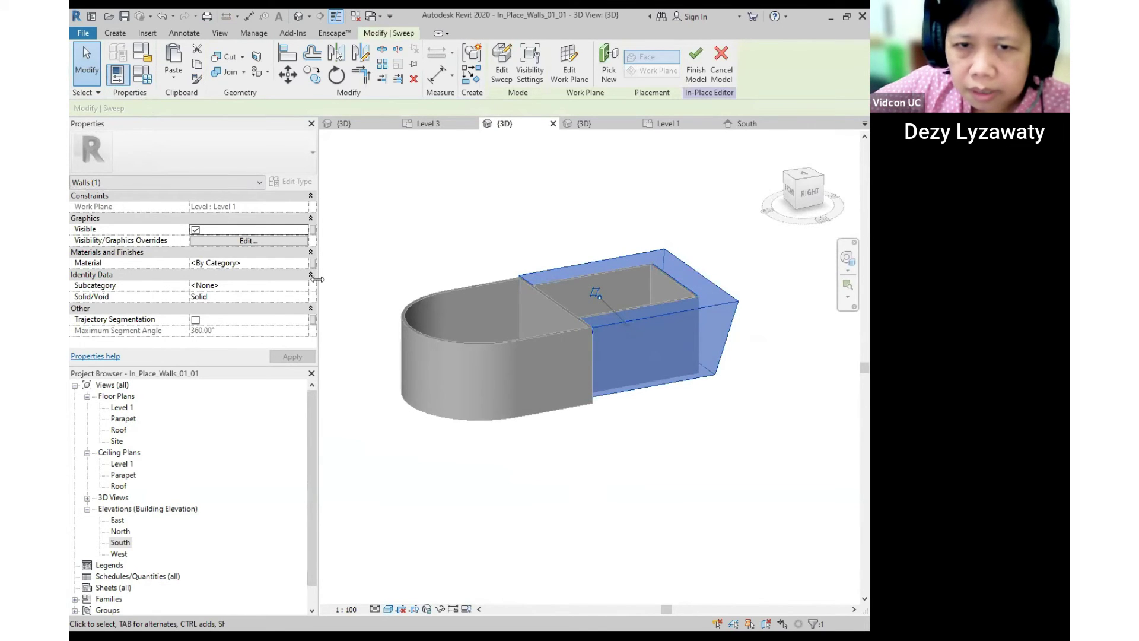
{"action": "key", "text": "ctrl"}
{"action": "key", "text": "ctrl"}
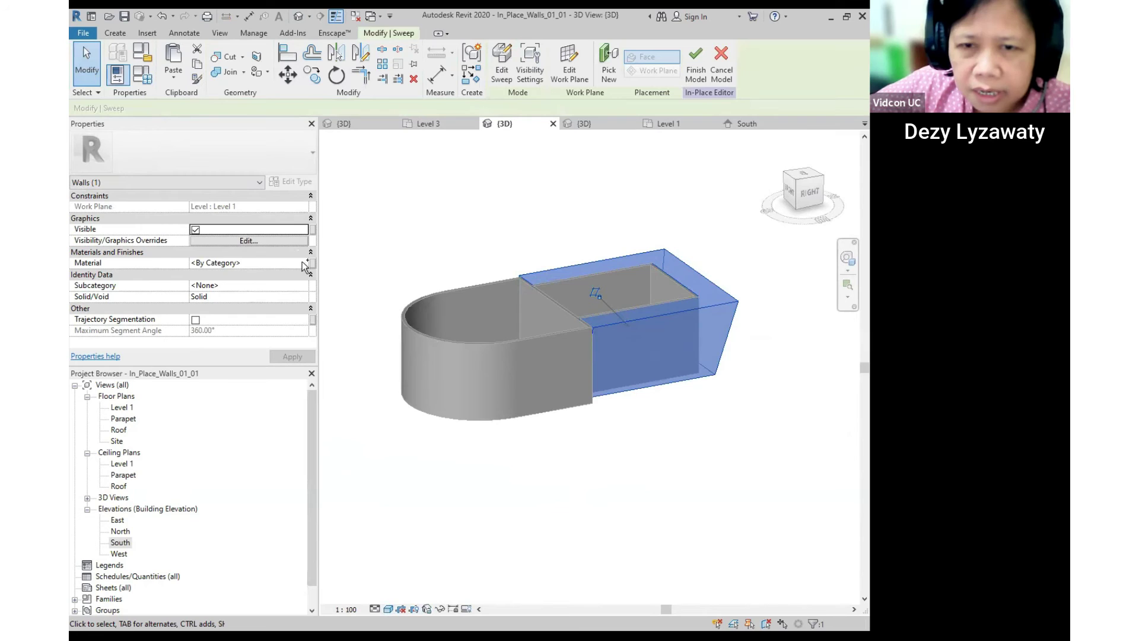
Open the material choices for the selected sweep and enable Use Render Appearance for the Air Barrier - Air Infiltration Barrier material's shading.
{"action": "left_click", "coordinate": [303, 265]}
{"action": "left_click", "coordinate": [303, 264]}
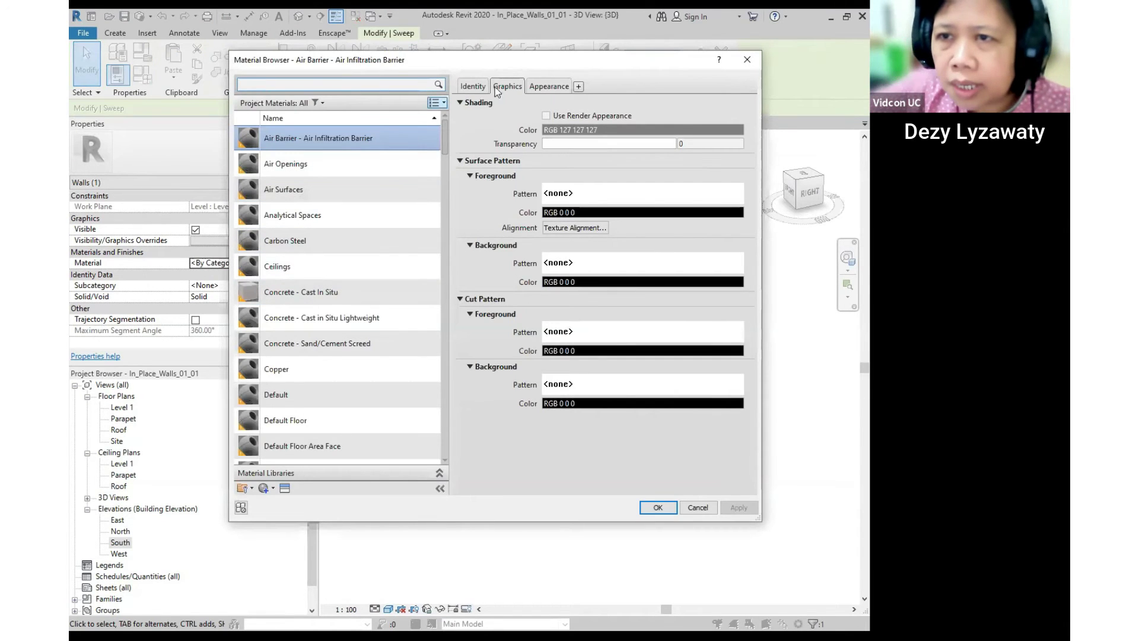
{"action": "left_click", "coordinate": [546, 116]}
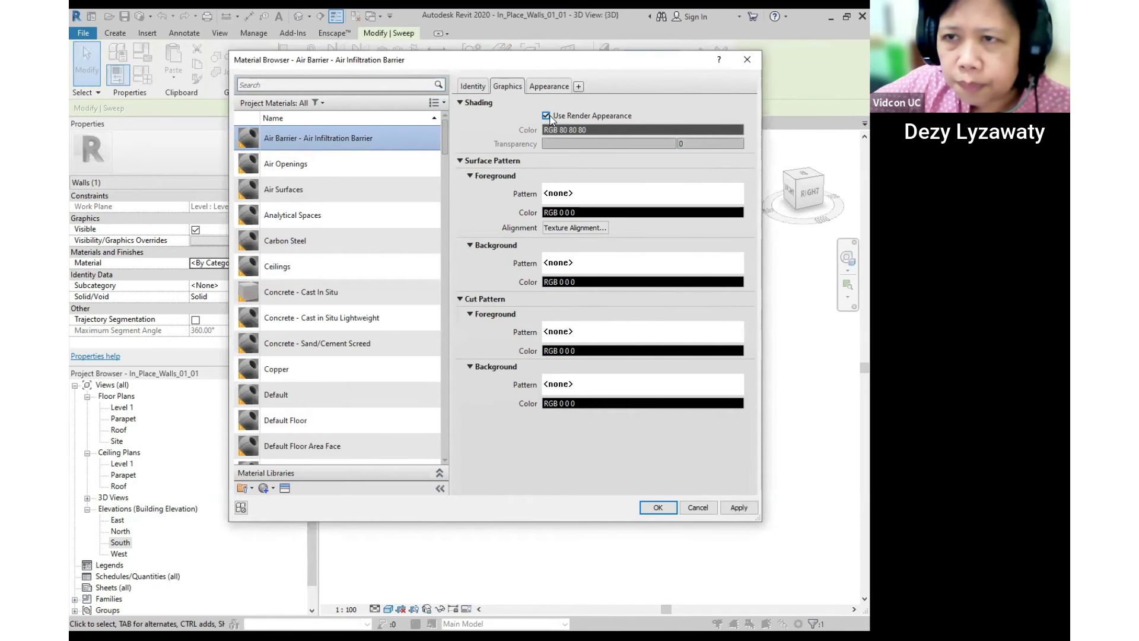
Open the Asset Browser to replace the appearance asset of the Air Barrier - Air Infiltration Barrier material.
{"action": "left_click", "coordinate": [549, 88]}
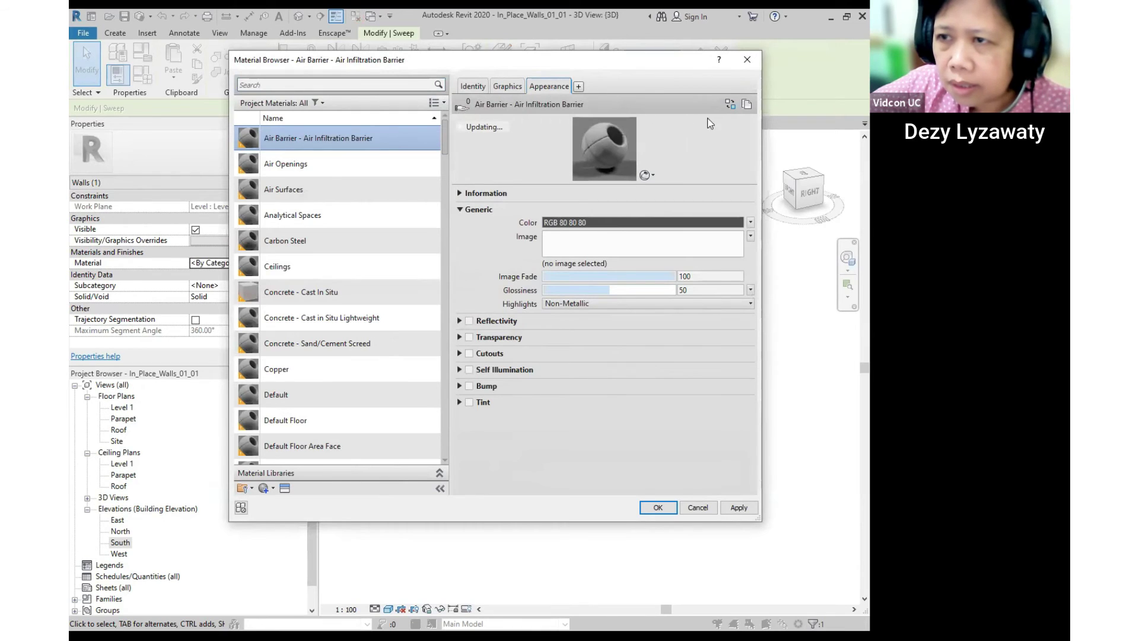
{"action": "left_click", "coordinate": [729, 106]}
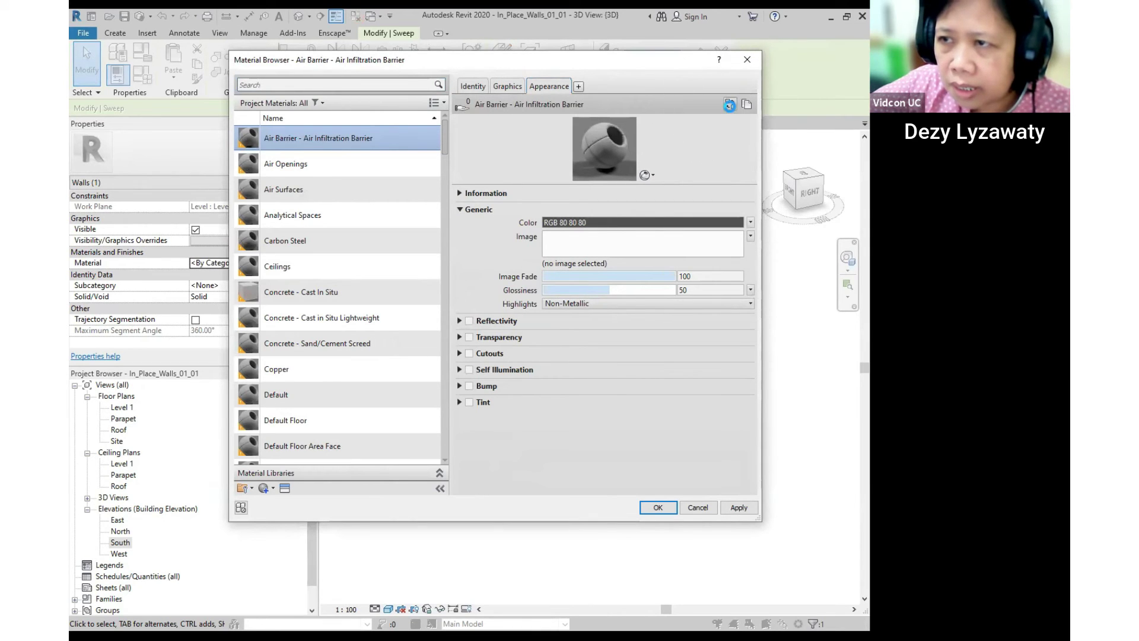
{"action": "left_click", "coordinate": [730, 105]}
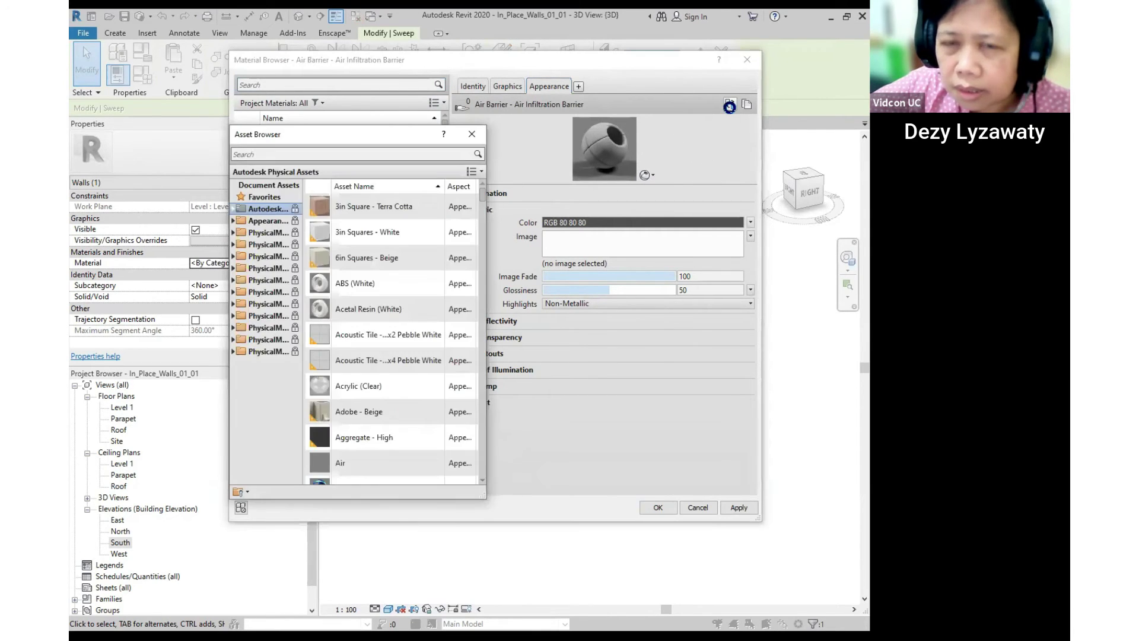
{"action": "left_click", "coordinate": [233, 222]}
{"action": "scroll", "coordinate": [271, 462], "scroll_direction": "down", "scroll_amount": 3}
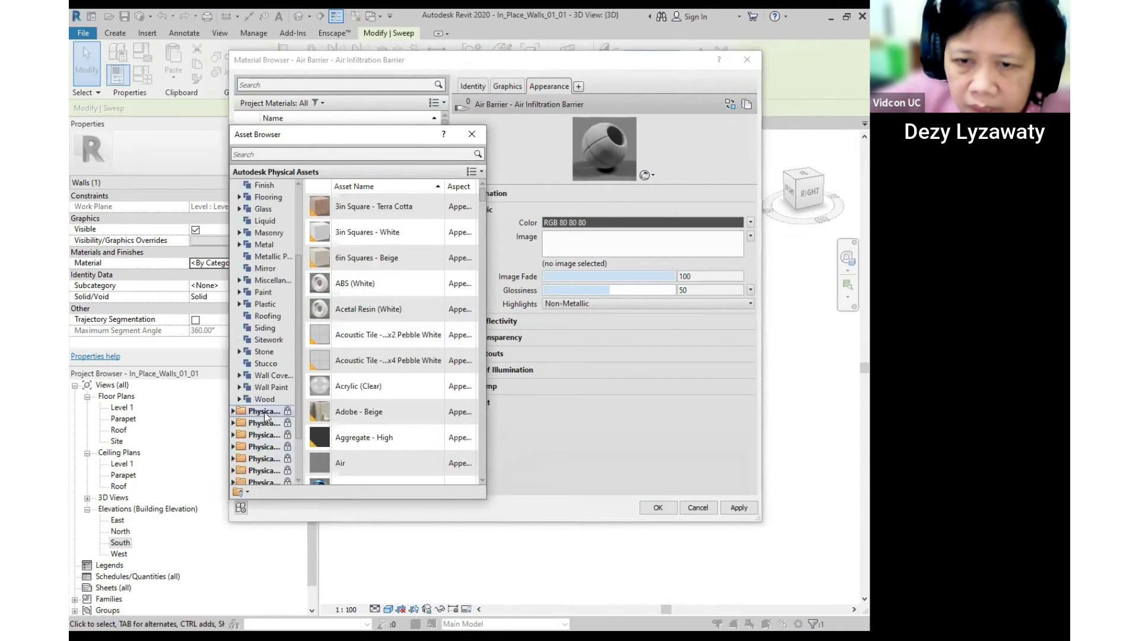
{"action": "left_click", "coordinate": [242, 387]}
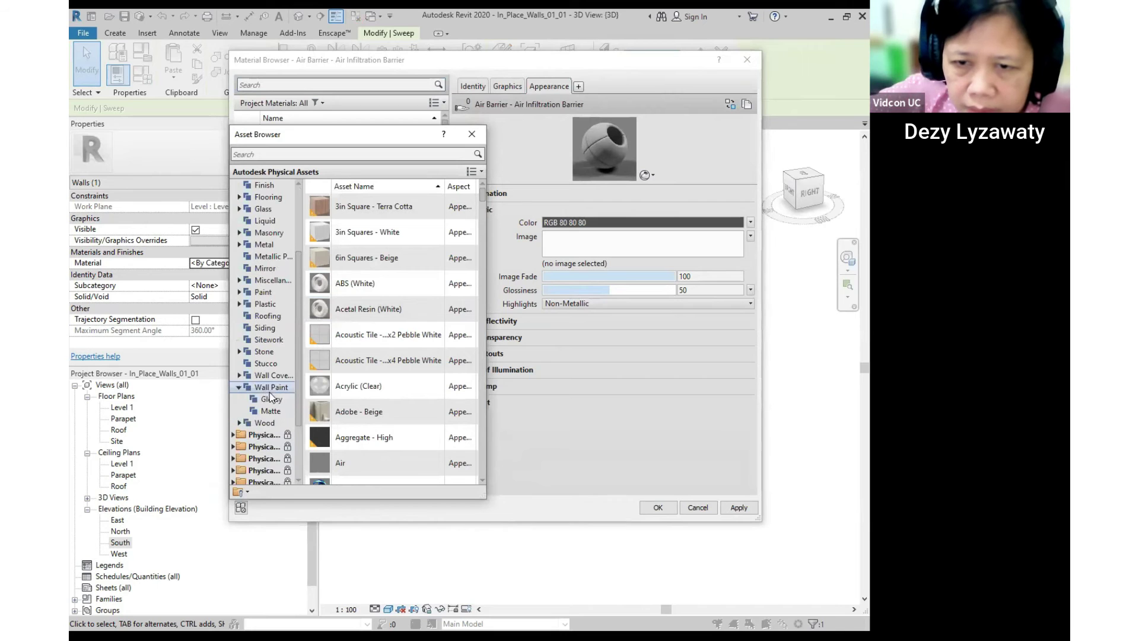
{"action": "left_click", "coordinate": [271, 410]}
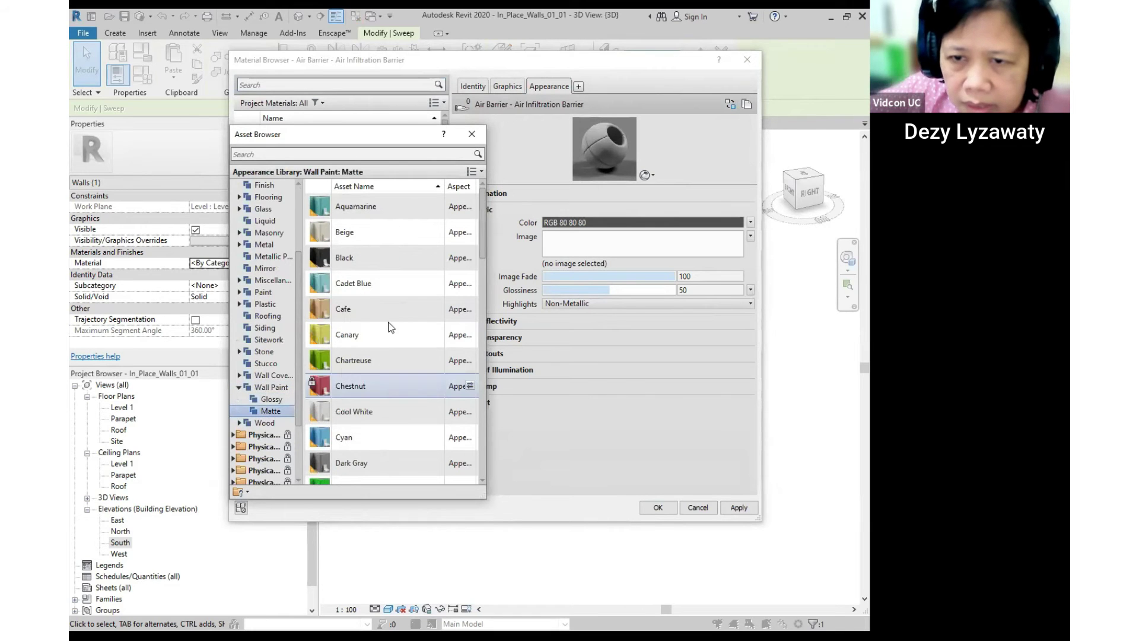
{"action": "scroll", "coordinate": [394, 341], "scroll_direction": "down", "scroll_amount": 7}
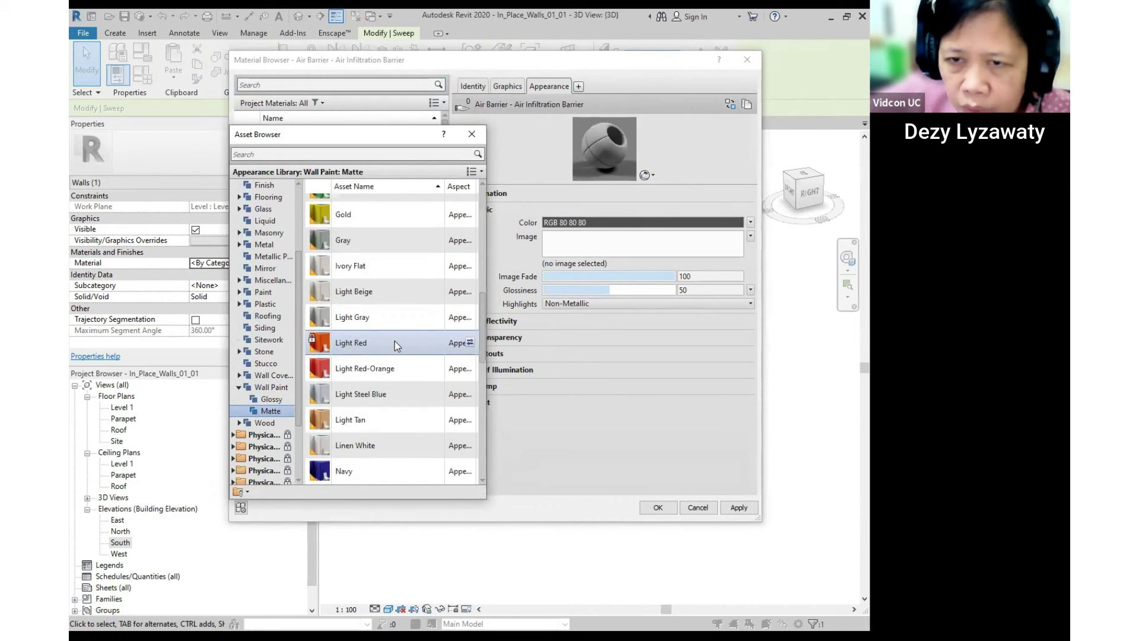
{"action": "scroll", "coordinate": [394, 342], "scroll_direction": "up", "scroll_amount": 3}
{"action": "scroll", "coordinate": [418, 385], "scroll_direction": "up", "scroll_amount": 3}
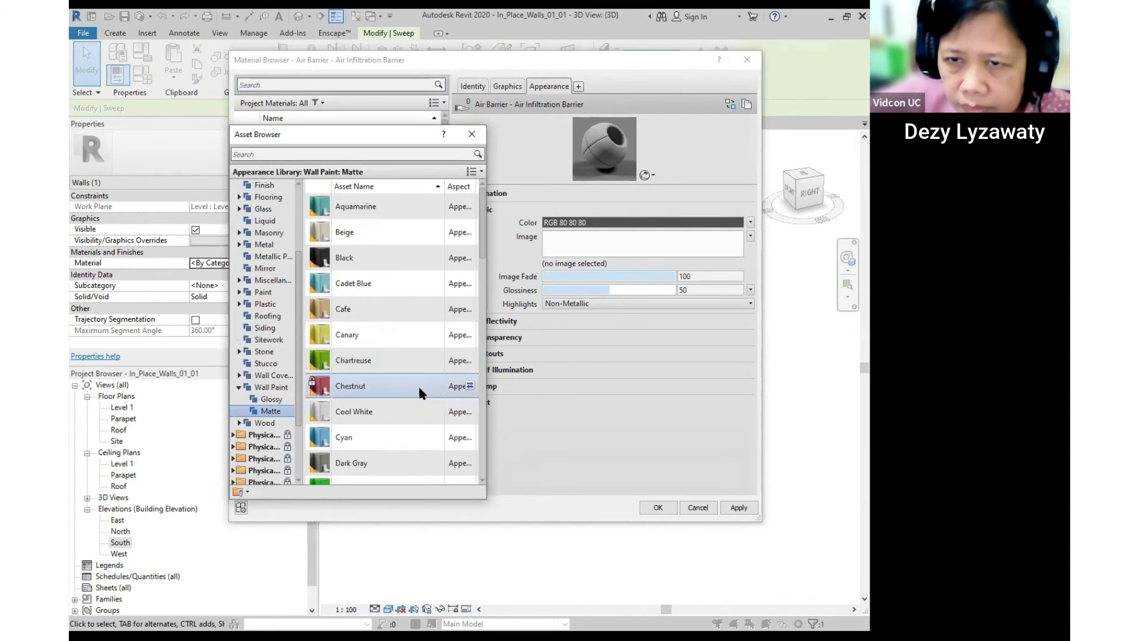
{"action": "left_click", "coordinate": [410, 337]}
{"action": "left_click", "coordinate": [471, 334]}
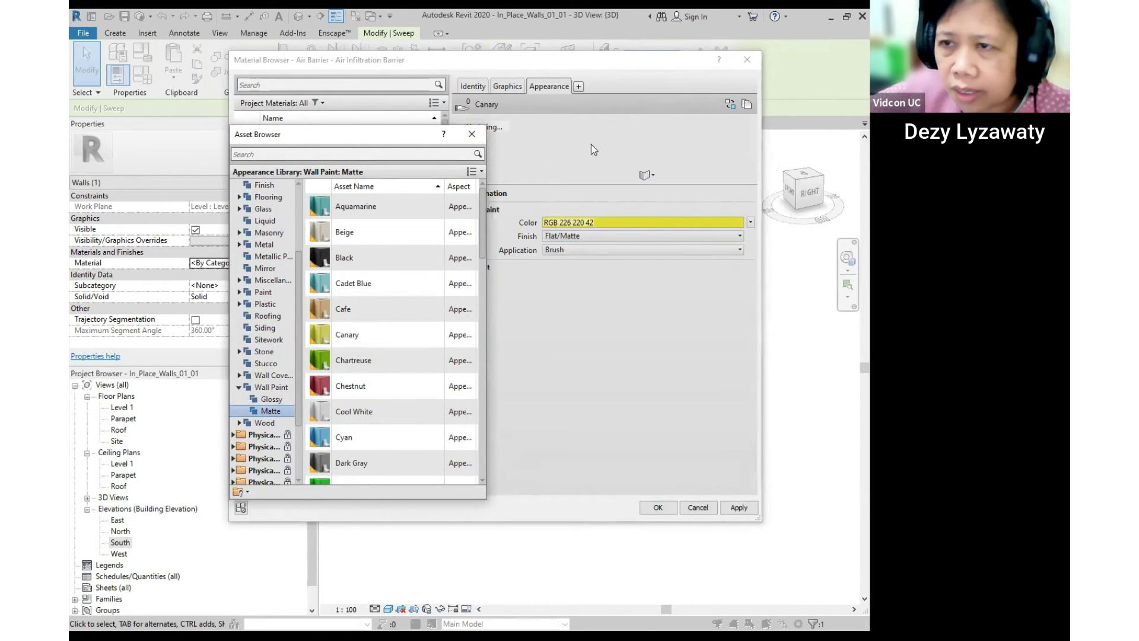
{"action": "left_click", "coordinate": [472, 137]}
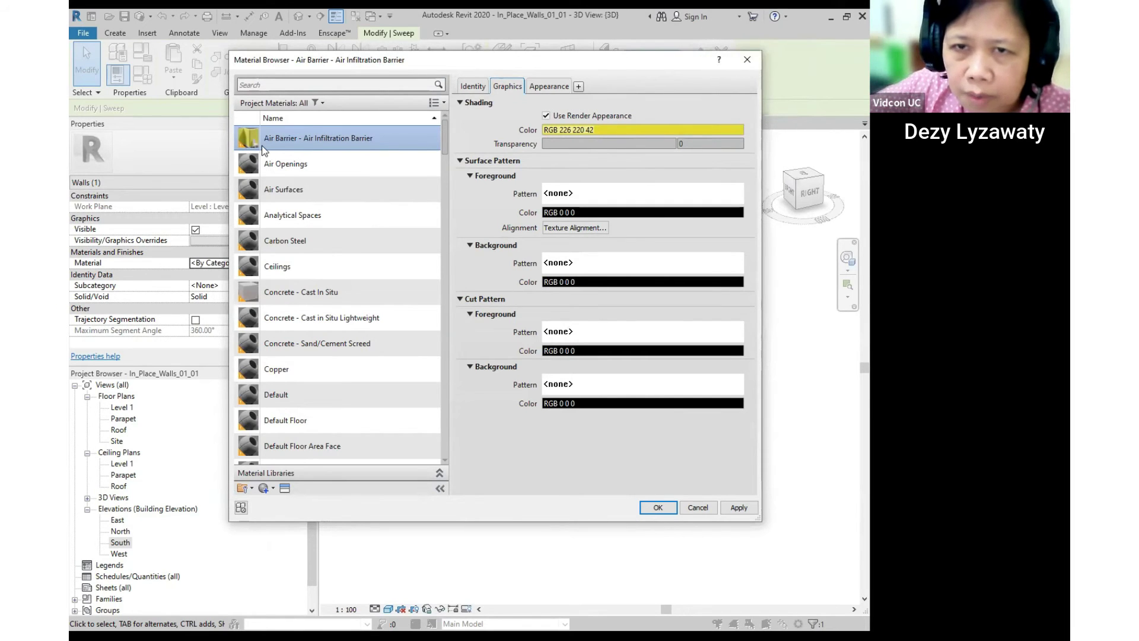
{"action": "left_click", "coordinate": [747, 59]}
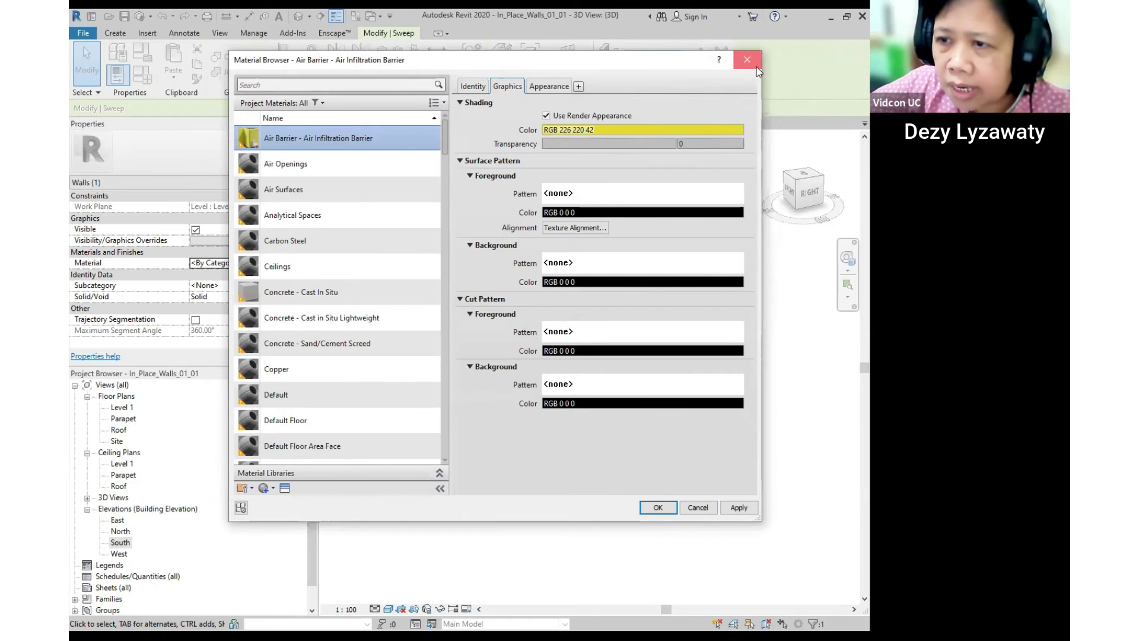
Create a new material for the slanted wall sweep and rename it Wall - Yellow.
{"action": "left_click", "coordinate": [734, 306]}
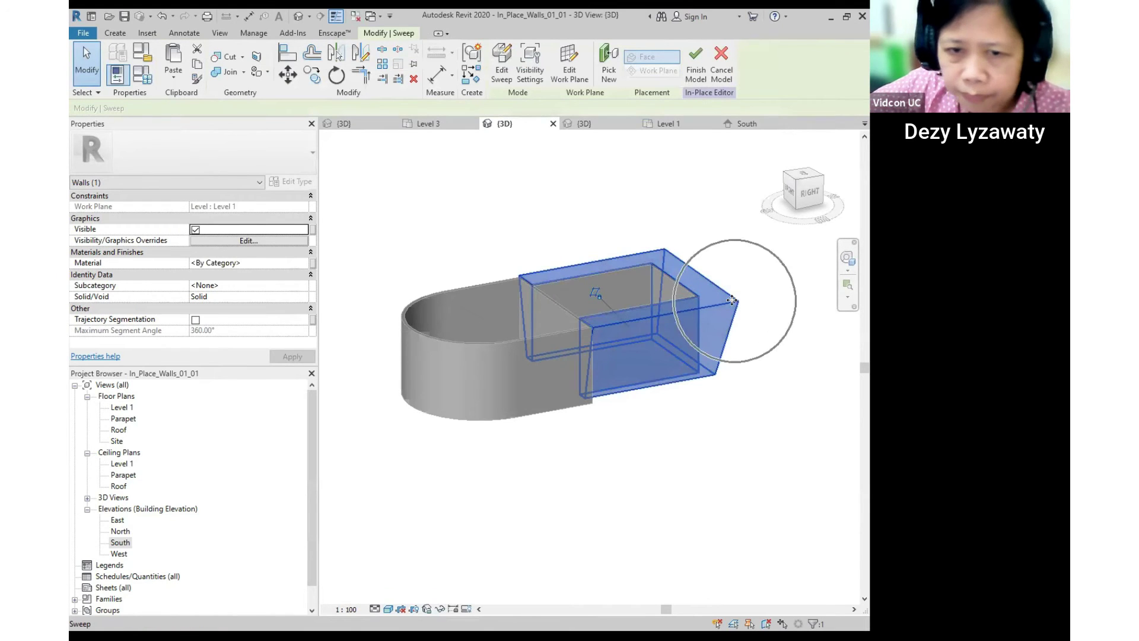
{"action": "left_click", "coordinate": [305, 265]}
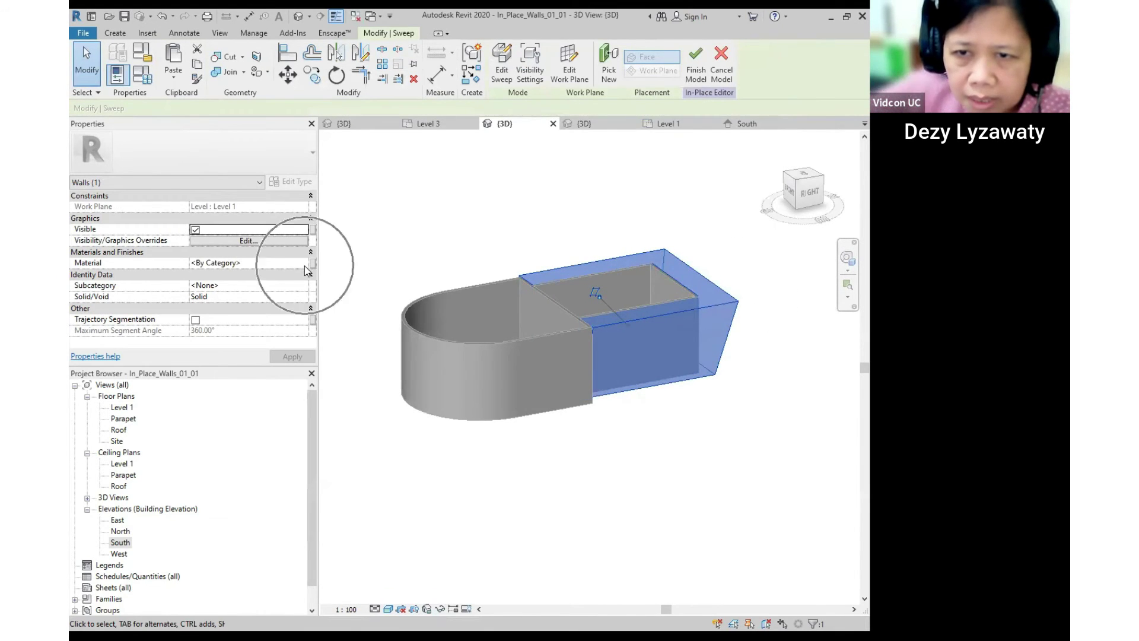
{"action": "left_click", "coordinate": [304, 263]}
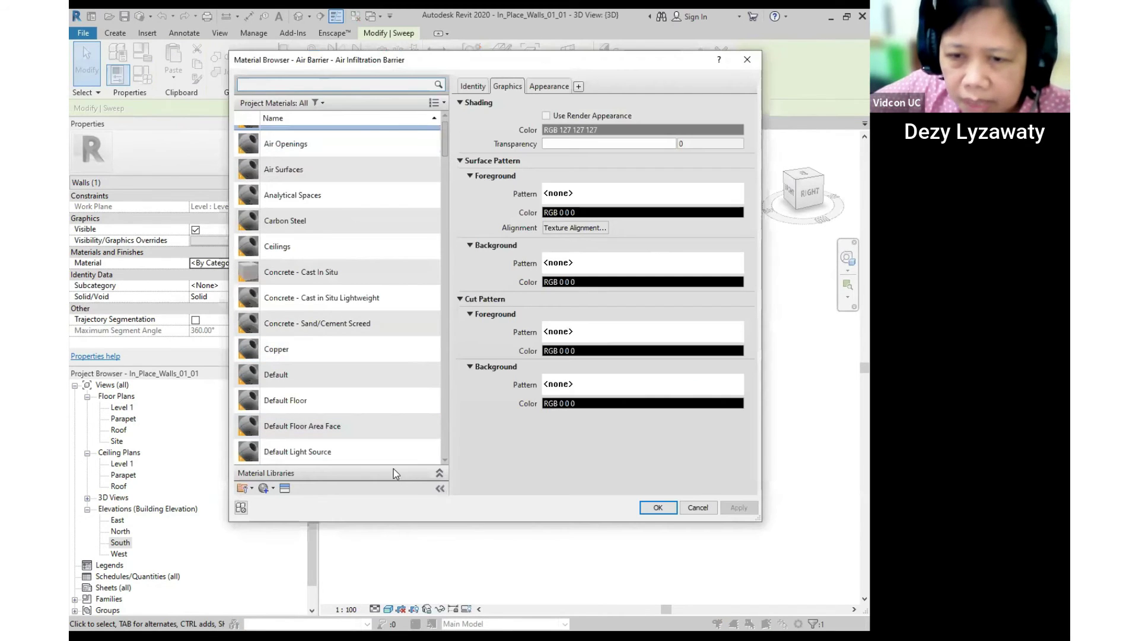
{"action": "left_click", "coordinate": [271, 488]}
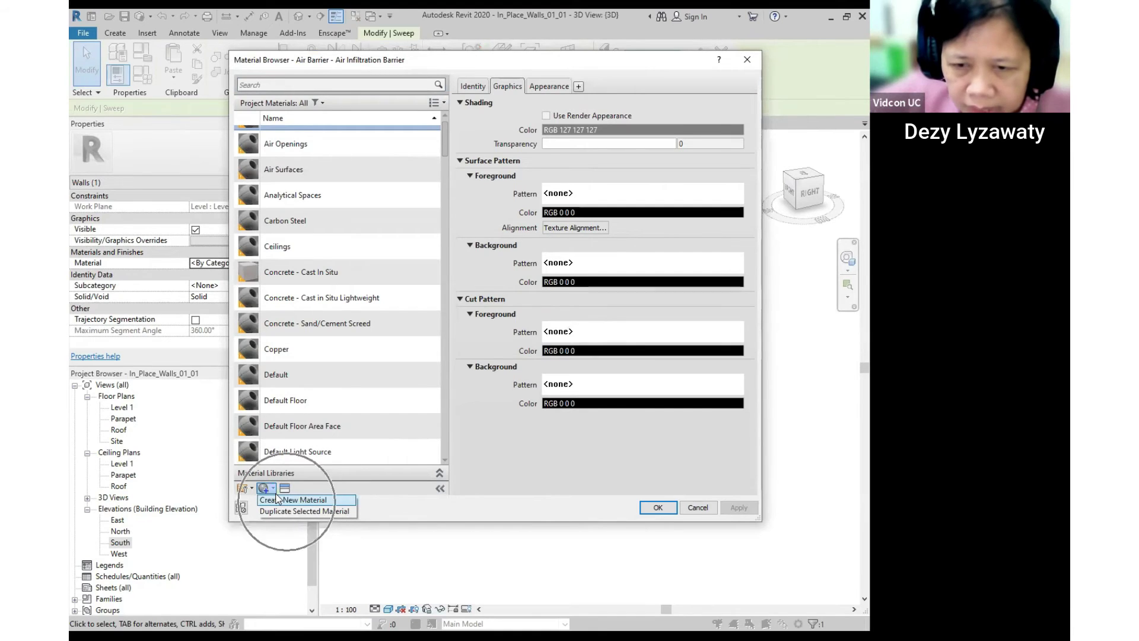
{"action": "left_click", "coordinate": [276, 499]}
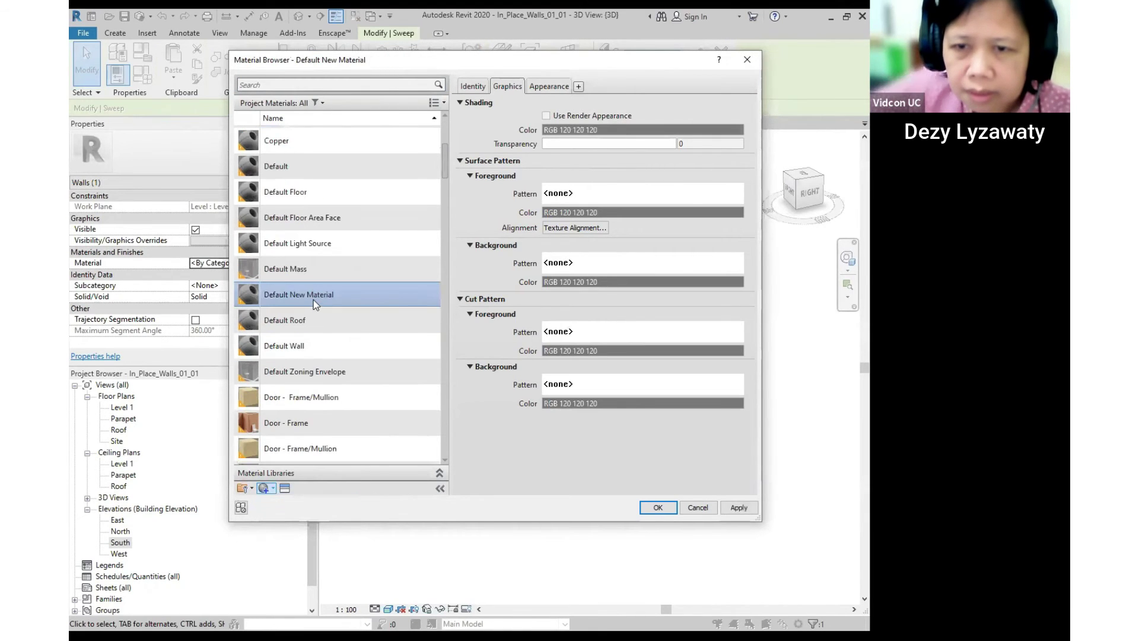
{"action": "left_click", "coordinate": [313, 300]}
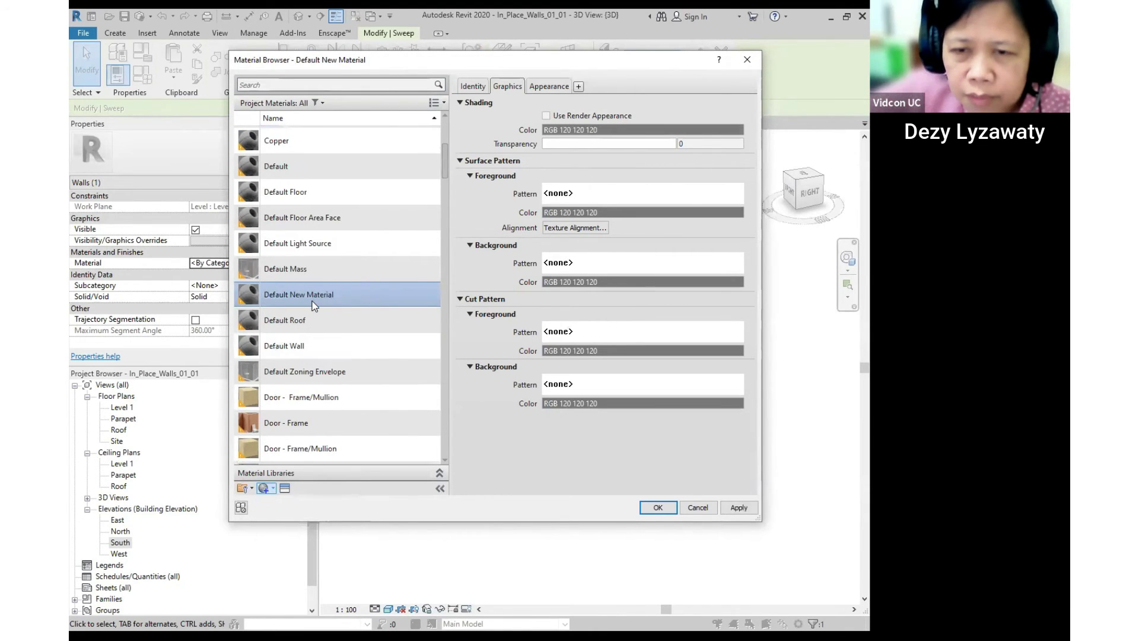
{"action": "right_click", "coordinate": [314, 298]}
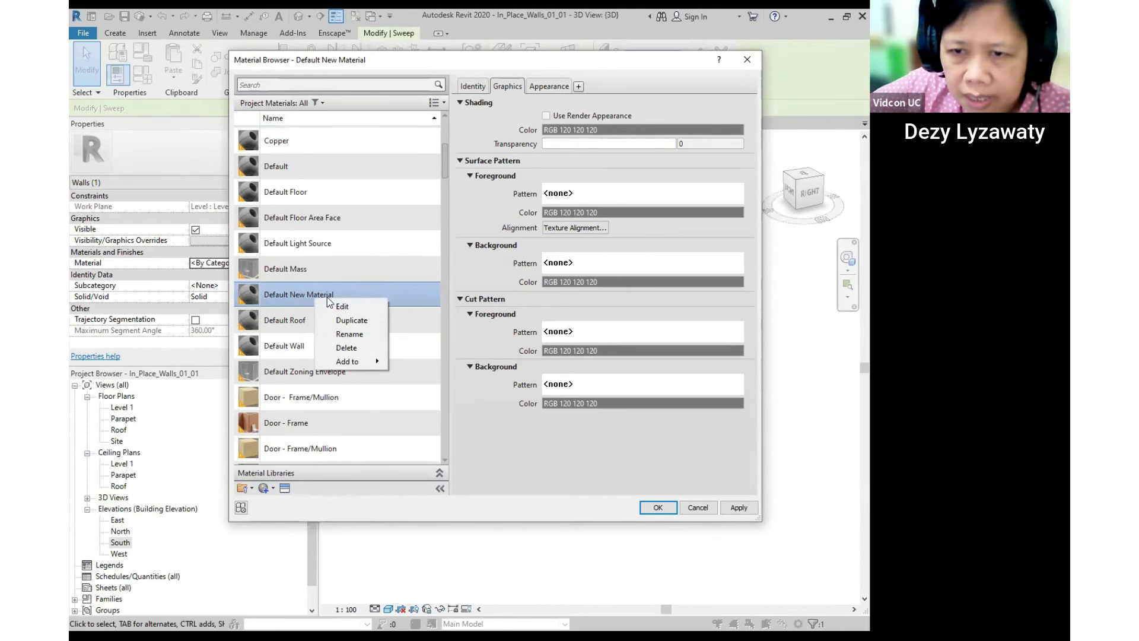
{"action": "left_click", "coordinate": [351, 335]}
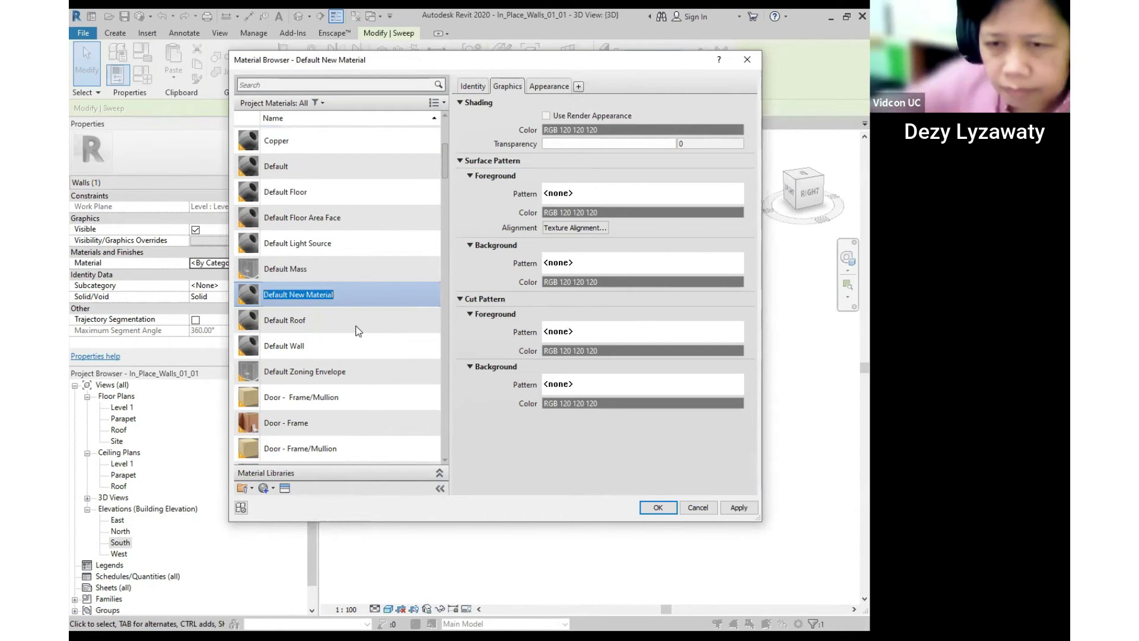
{"action": "type", "text": "Di"}
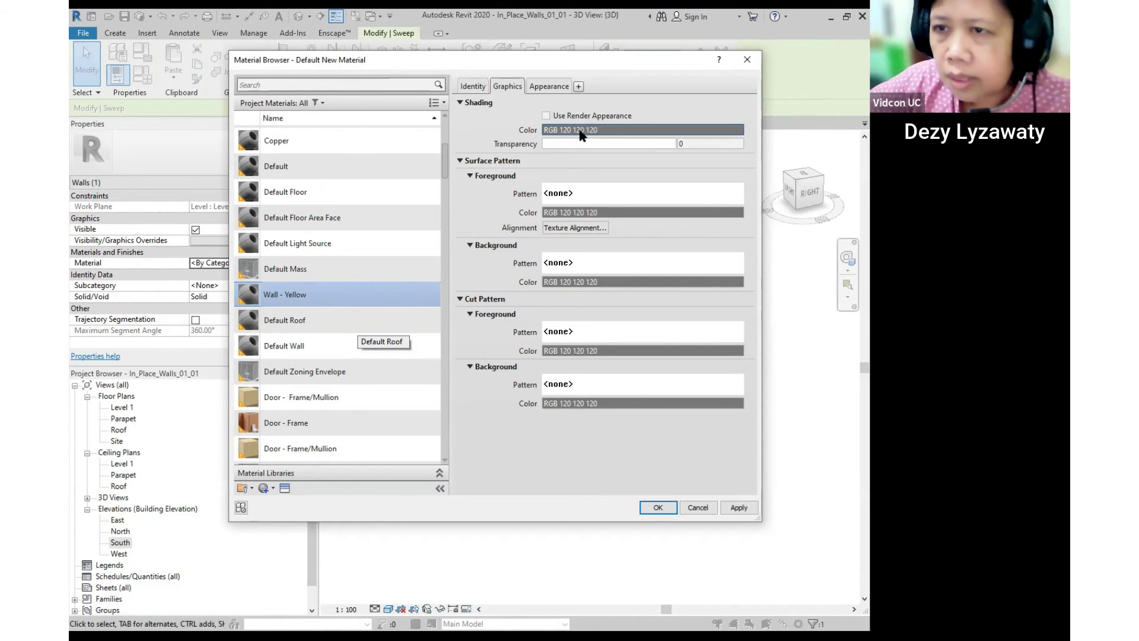
Enable Use Render Appearance for Wall - Yellow, replace its appearance asset with Canary wall paint, and assign the material to the sweep.
{"action": "left_click", "coordinate": [546, 116]}
{"action": "left_click", "coordinate": [546, 116]}
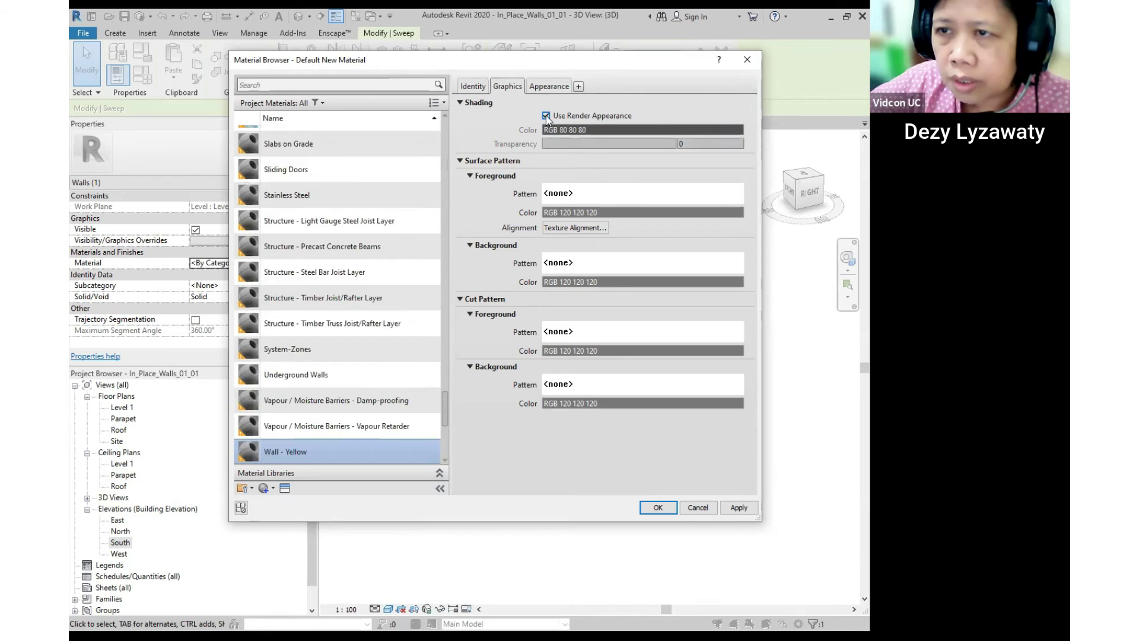
{"action": "left_click", "coordinate": [548, 87]}
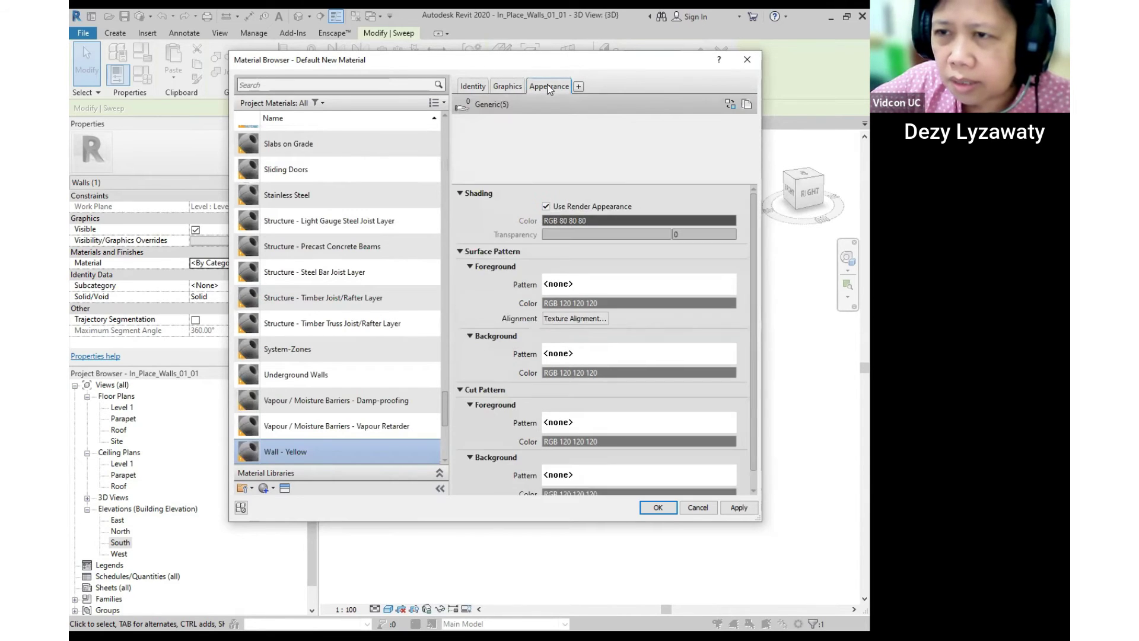
{"action": "left_click", "coordinate": [728, 102]}
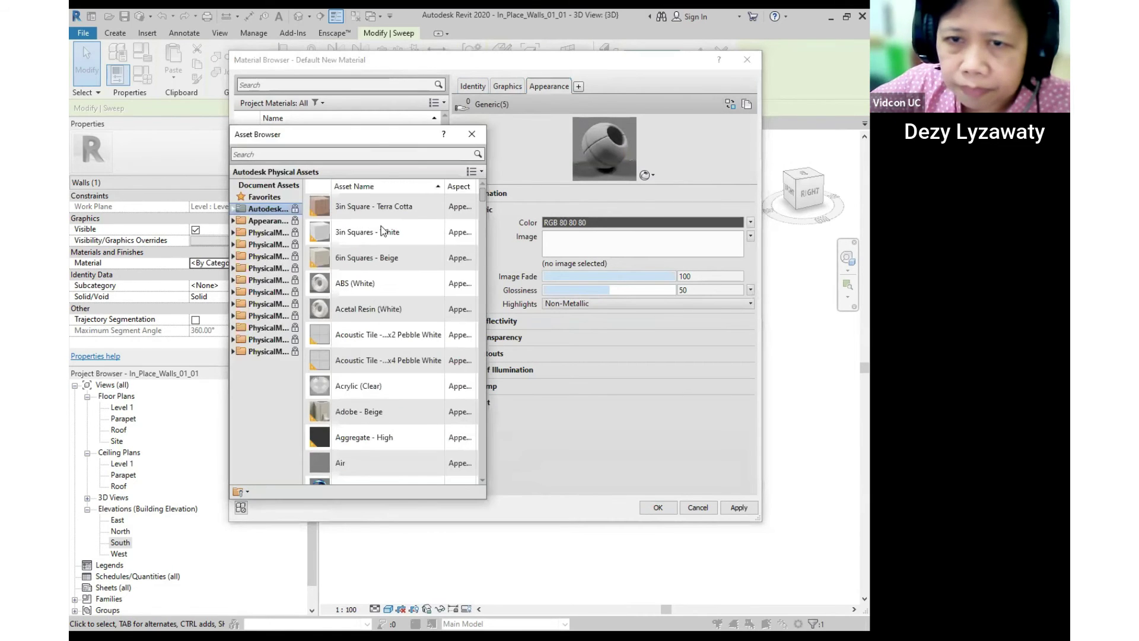
{"action": "left_click", "coordinate": [233, 221]}
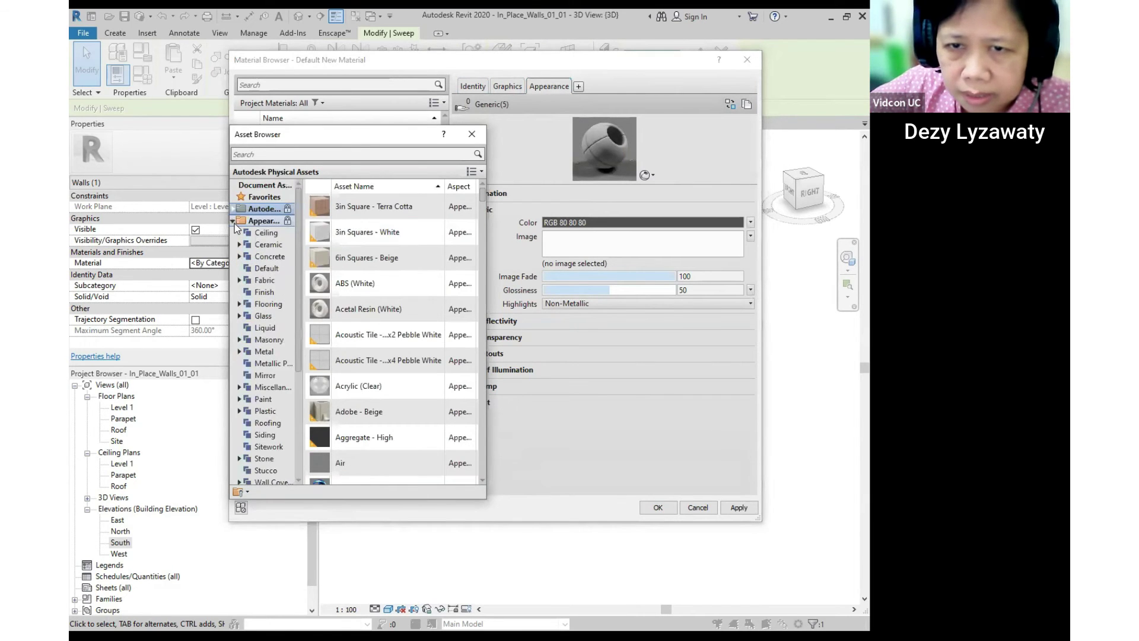
{"action": "scroll", "coordinate": [264, 297], "scroll_direction": "down", "scroll_amount": 5}
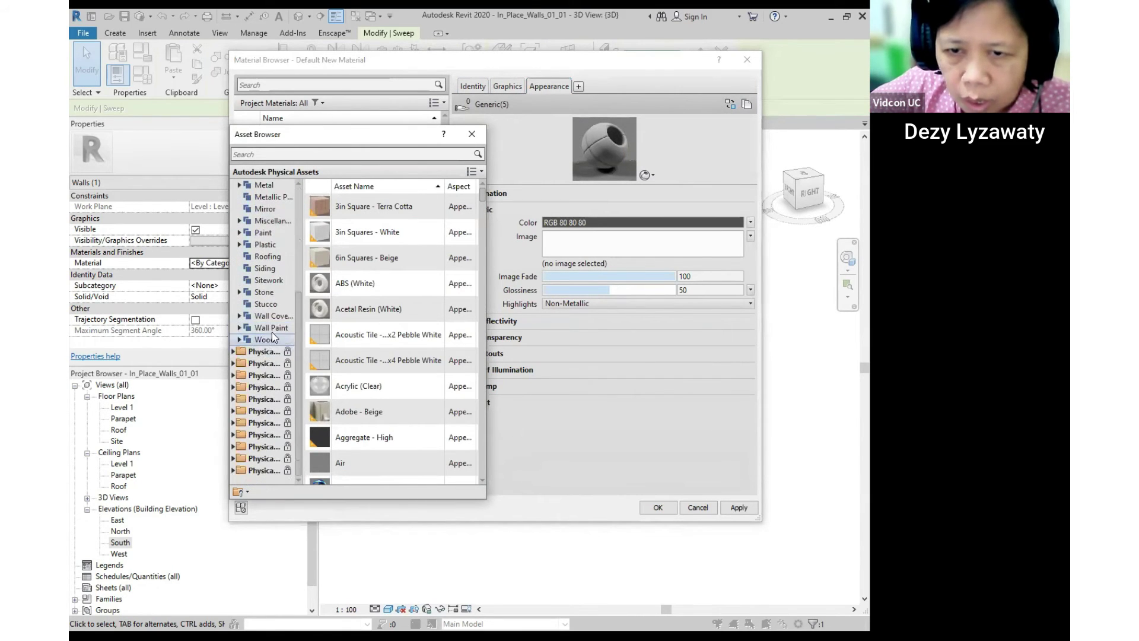
{"action": "left_click", "coordinate": [275, 327]}
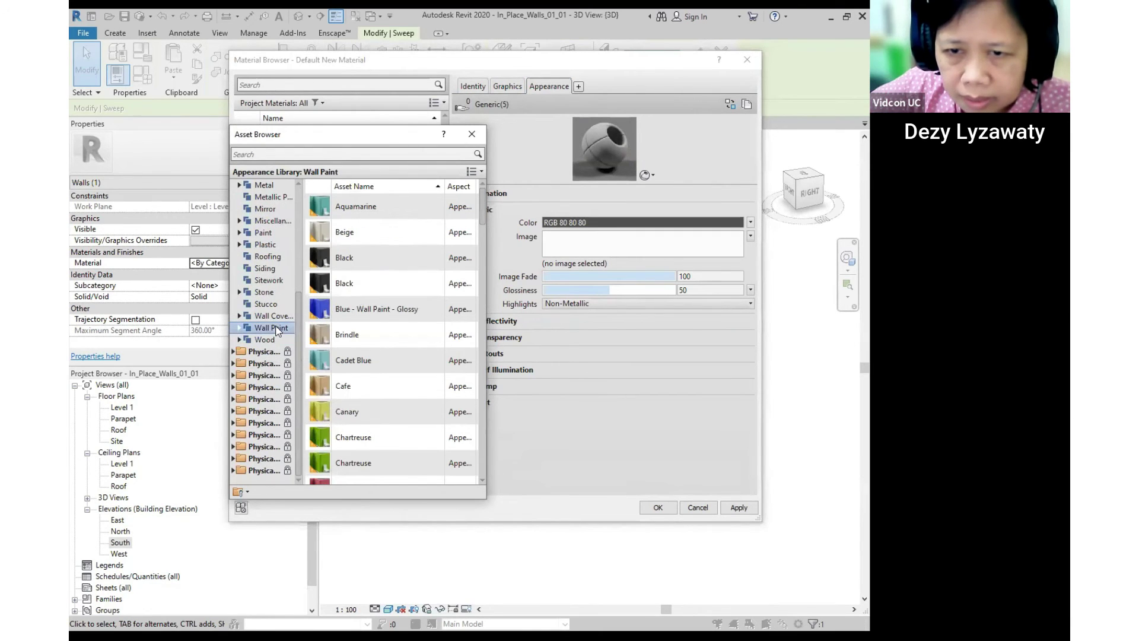
{"action": "left_click", "coordinate": [424, 410]}
{"action": "left_click", "coordinate": [471, 411]}
{"action": "left_click", "coordinate": [469, 412]}
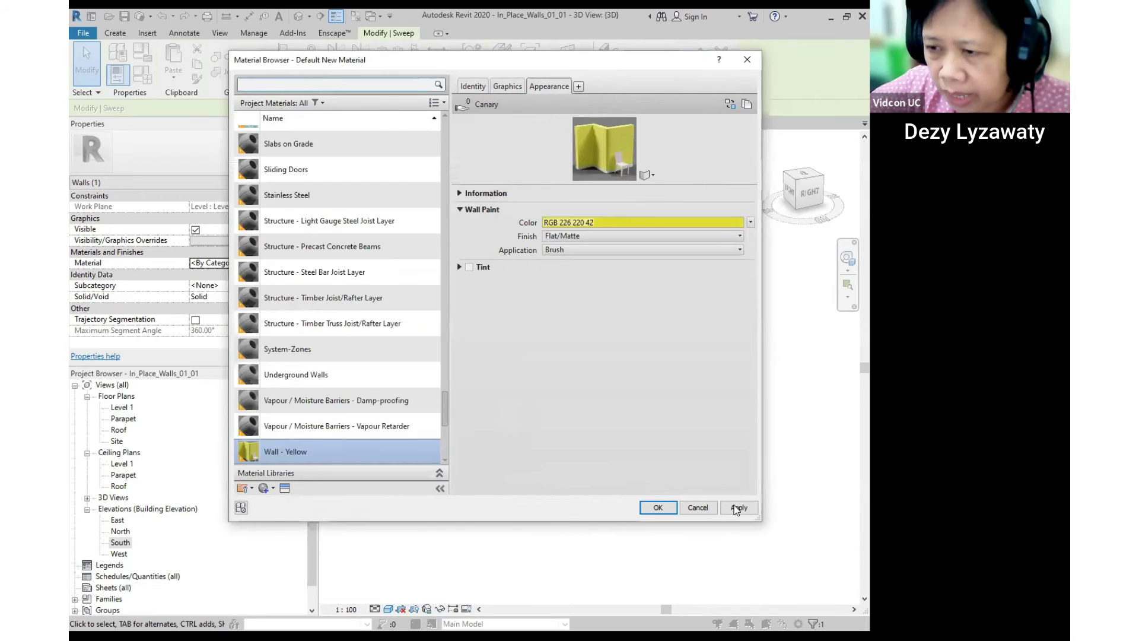
{"action": "left_click", "coordinate": [672, 509]}
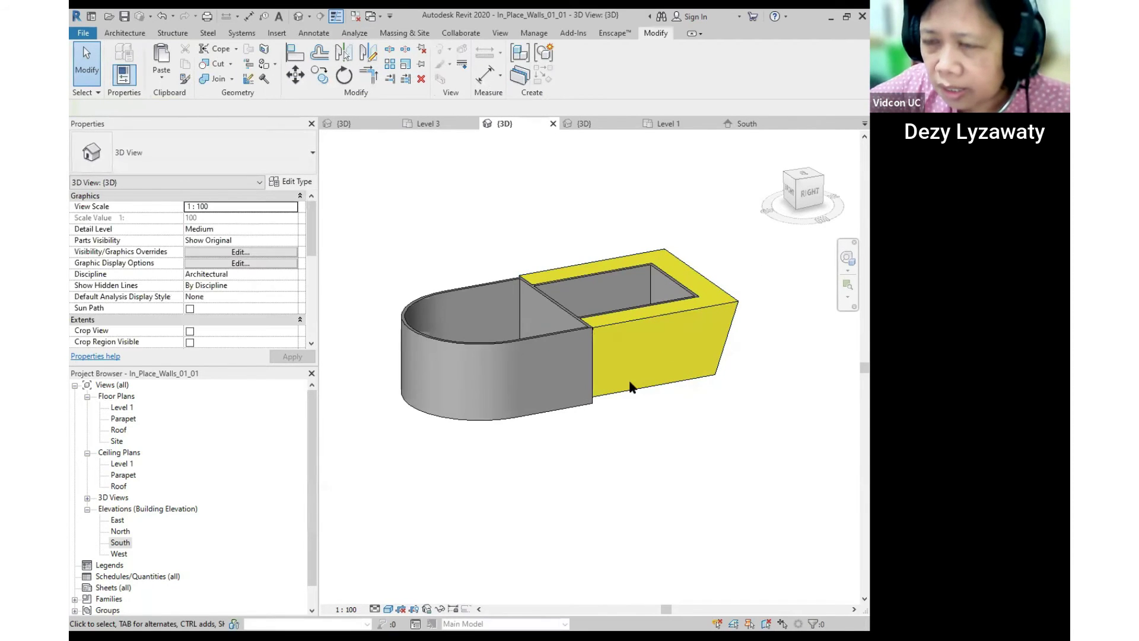
Examine the yellow wall in 3D and compare it with the reference model In_Place_Walls_07_01.
{"action": "middle_click_drag", "start_coordinate": [642, 365], "coordinate": [775, 397], "text": "shift"}
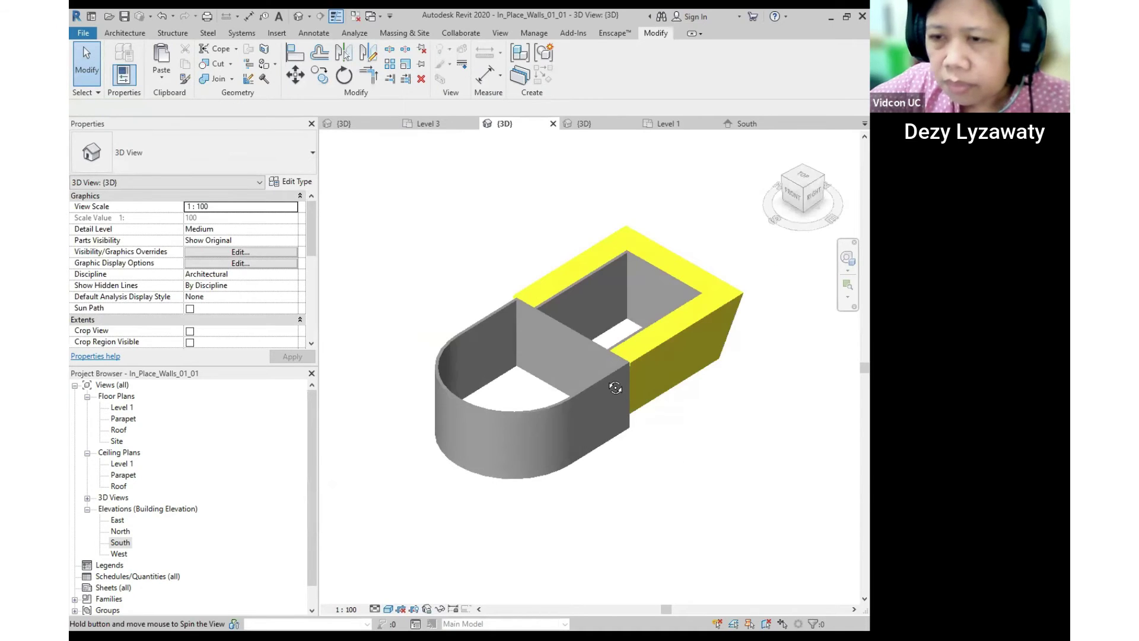
{"action": "middle_click_drag", "start_coordinate": [616, 388], "coordinate": [613, 384], "text": "shift"}
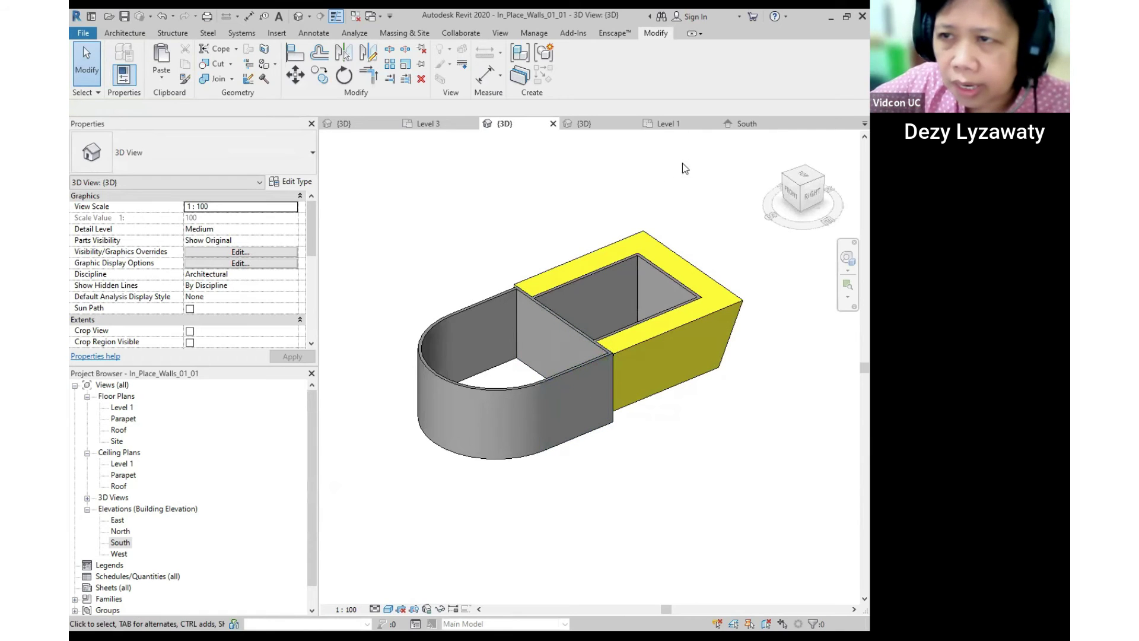
{"action": "left_click", "coordinate": [601, 127]}
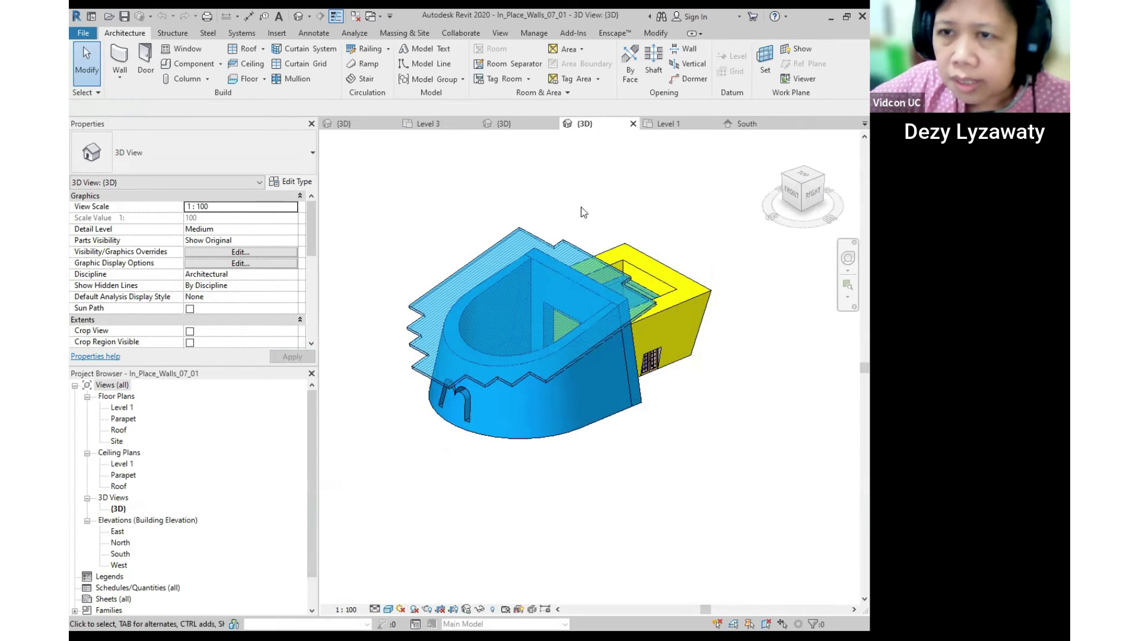
{"action": "left_click", "coordinate": [490, 123]}
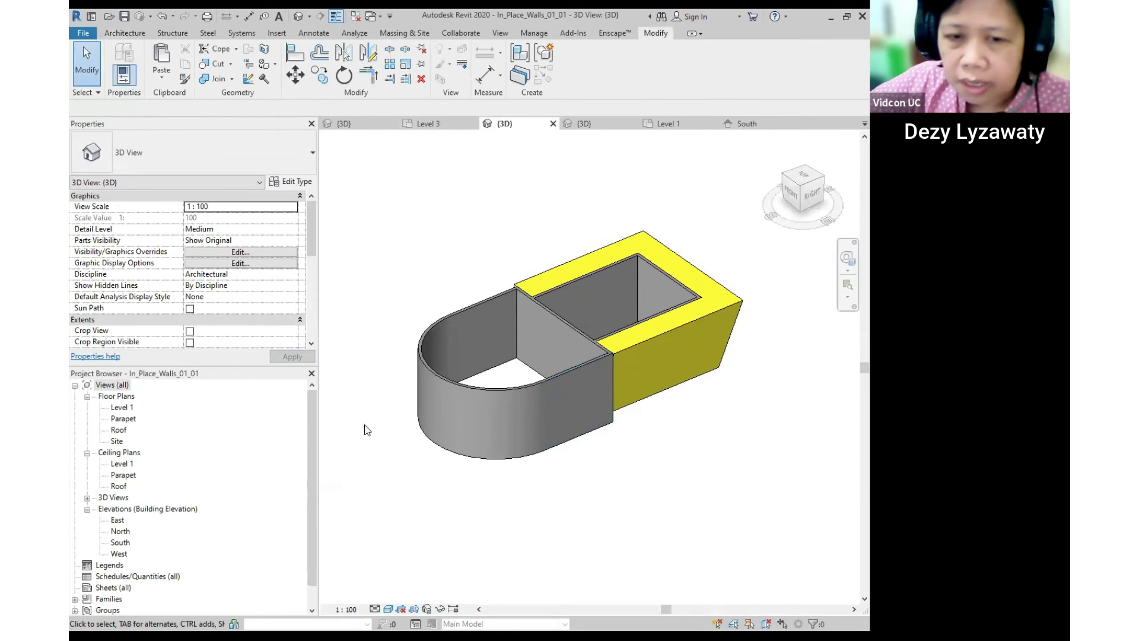
Open the Level 1 floor plan and start a new in-place model in the Walls category.
{"action": "left_click", "coordinate": [121, 408]}
{"action": "double_click", "coordinate": [123, 408]}
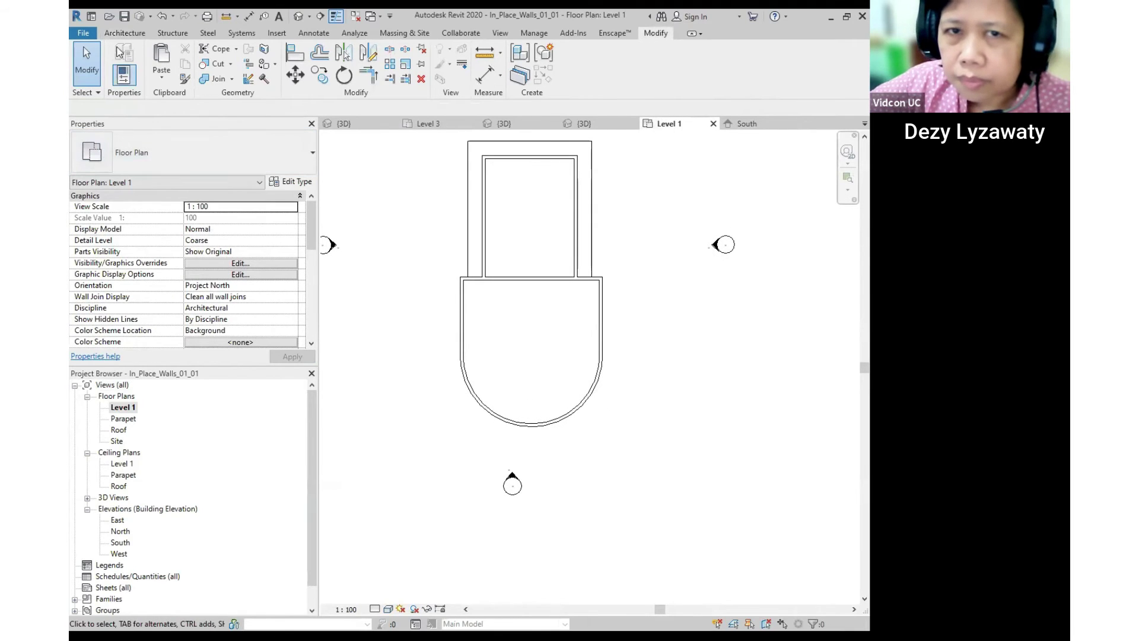
{"action": "left_click", "coordinate": [125, 33]}
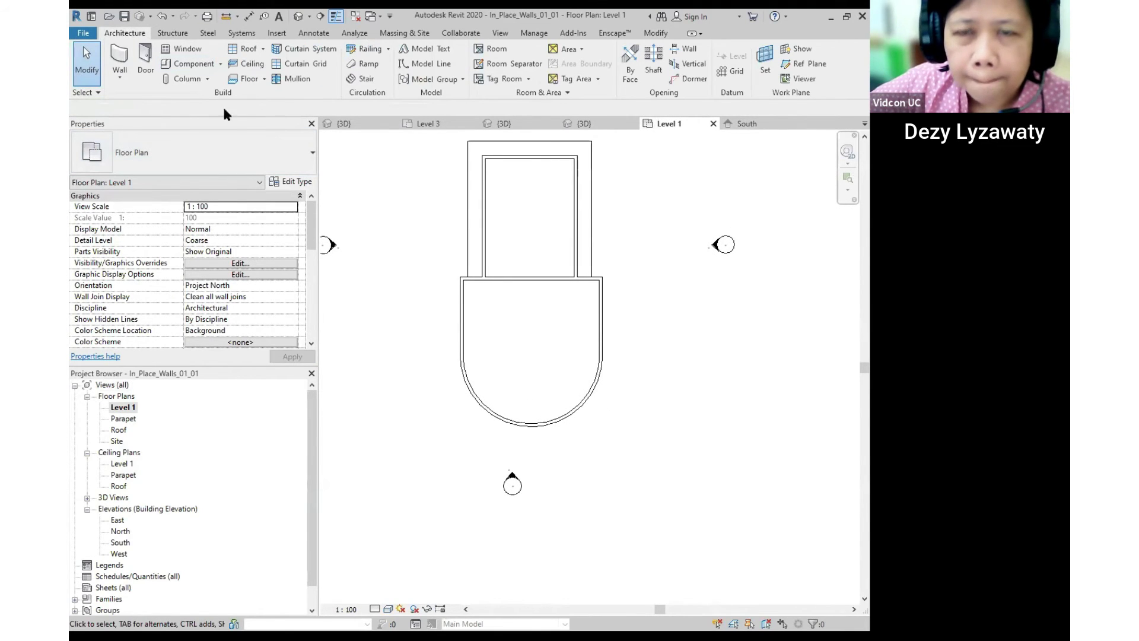
{"action": "left_click", "coordinate": [221, 63]}
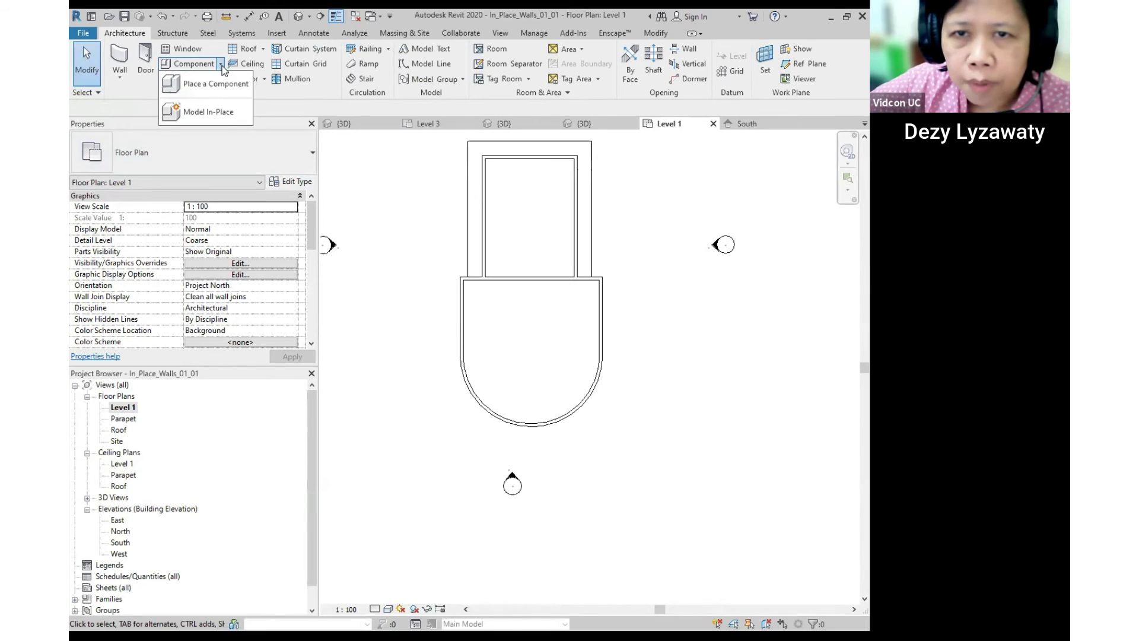
{"action": "left_click", "coordinate": [224, 112]}
{"action": "scroll", "coordinate": [488, 266], "scroll_direction": "down", "scroll_amount": 5}
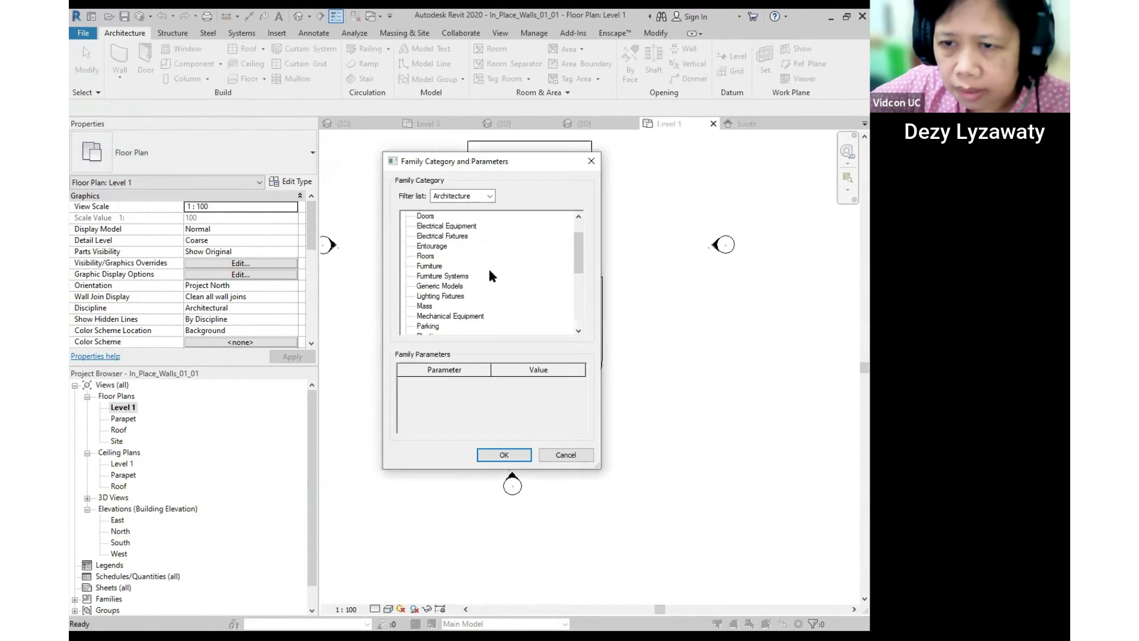
{"action": "scroll", "coordinate": [447, 329], "scroll_direction": "down", "scroll_amount": 3}
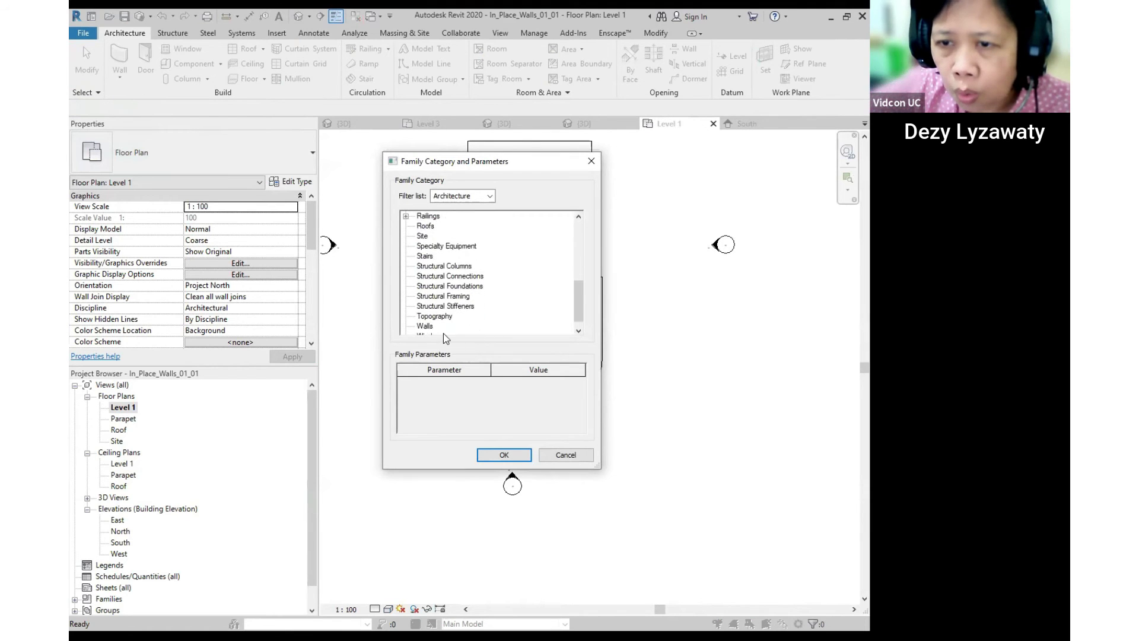
{"action": "left_click", "coordinate": [426, 315]}
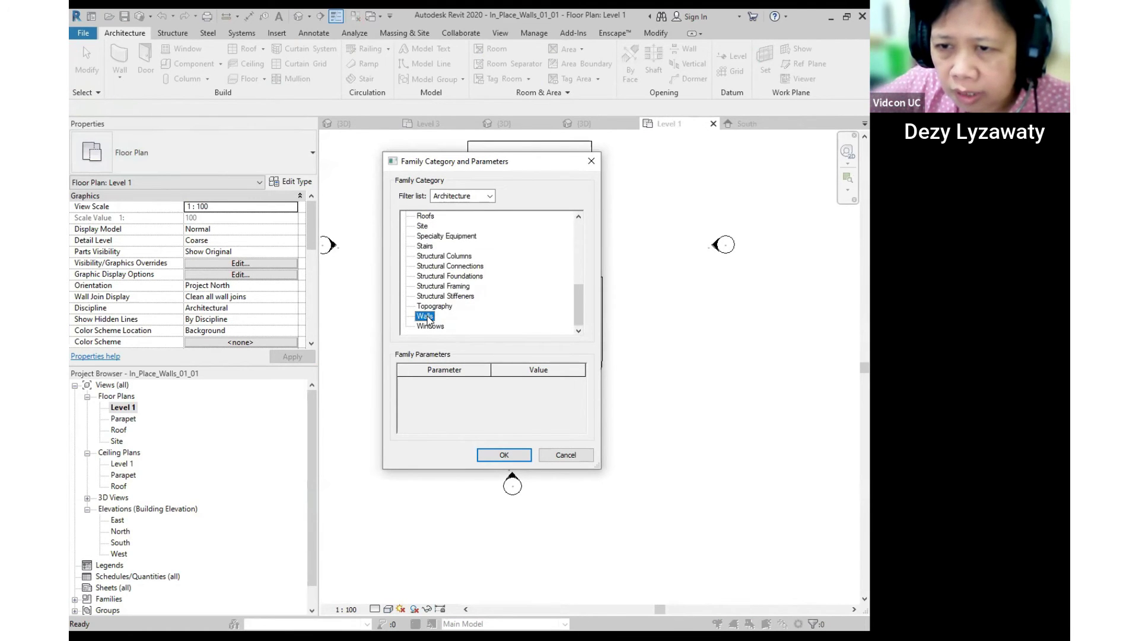
{"action": "left_click", "coordinate": [525, 457]}
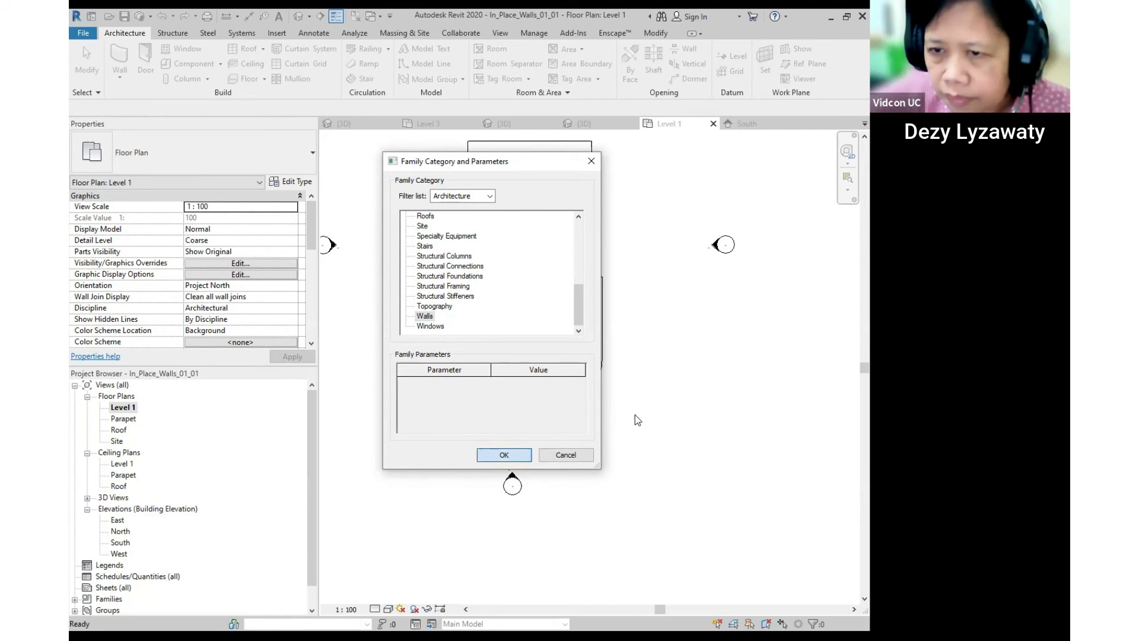
{"action": "left_click", "coordinate": [468, 350]}
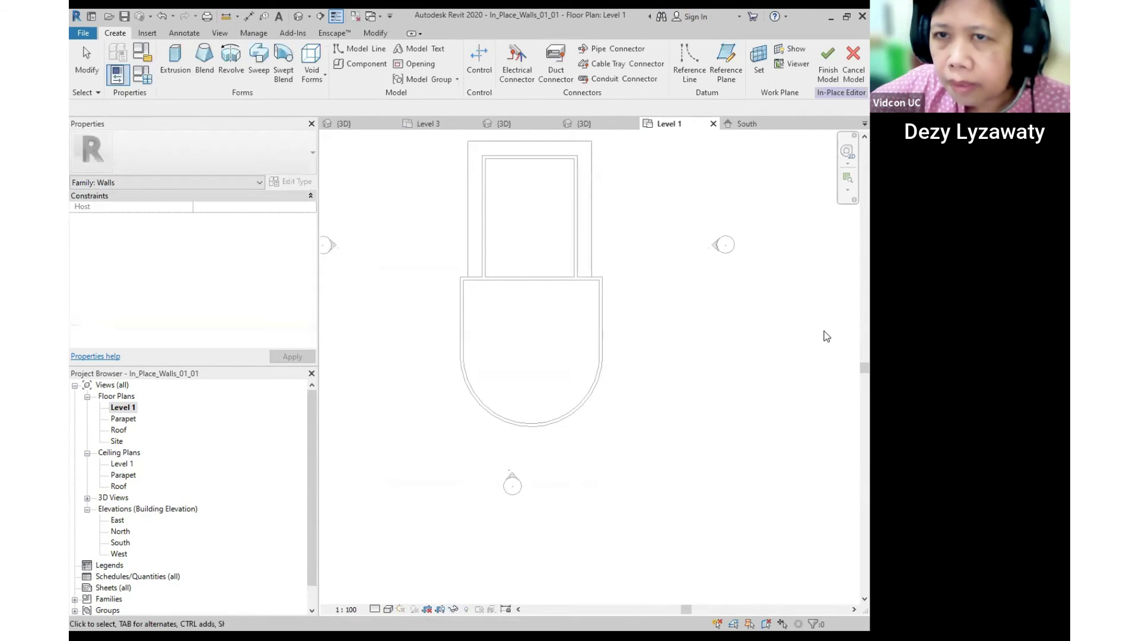
Start a sweep and sketch its path along the outer face of the straight dividing wall and the 5700 mm east side wall.
{"action": "left_click", "coordinate": [259, 65]}
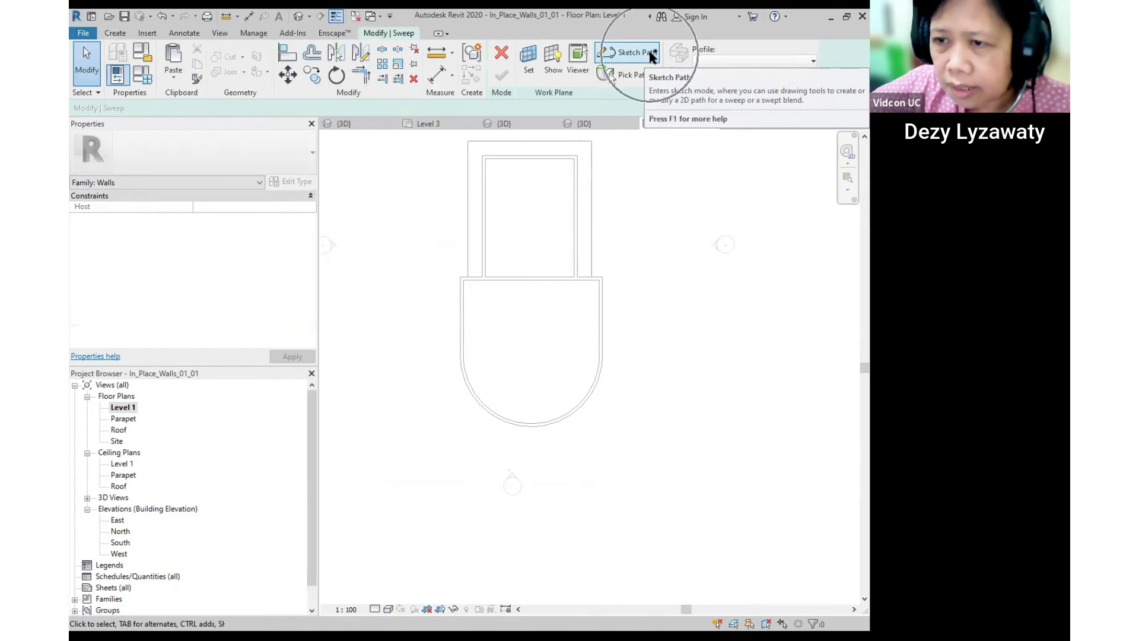
{"action": "left_click", "coordinate": [622, 52]}
{"action": "left_click", "coordinate": [461, 276]}
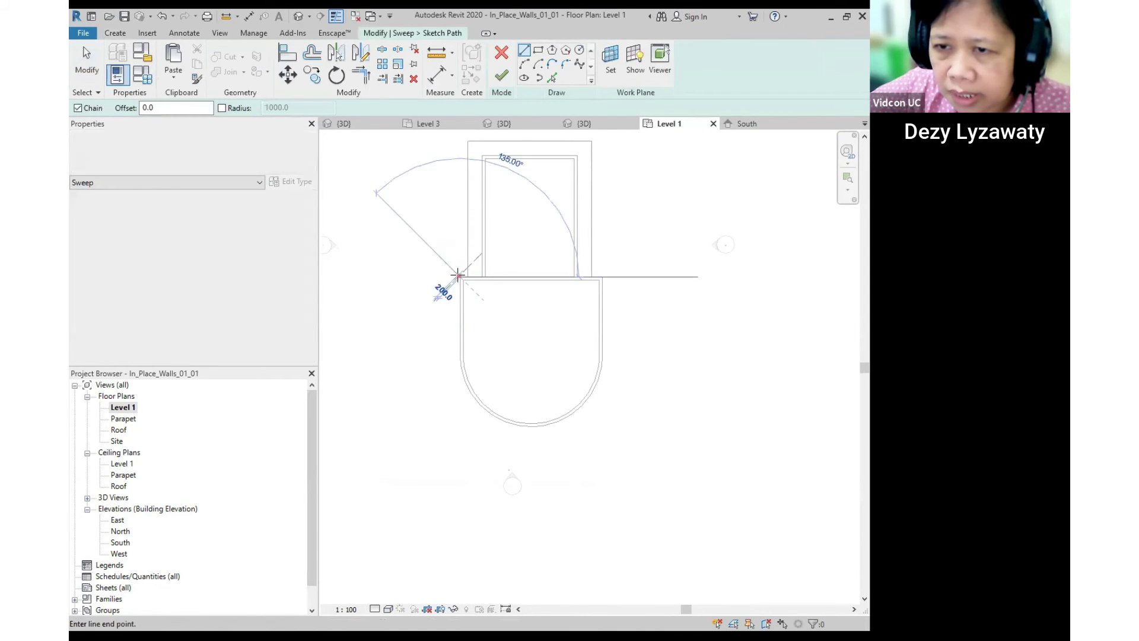
{"action": "left_click", "coordinate": [602, 277]}
{"action": "left_click", "coordinate": [602, 360]}
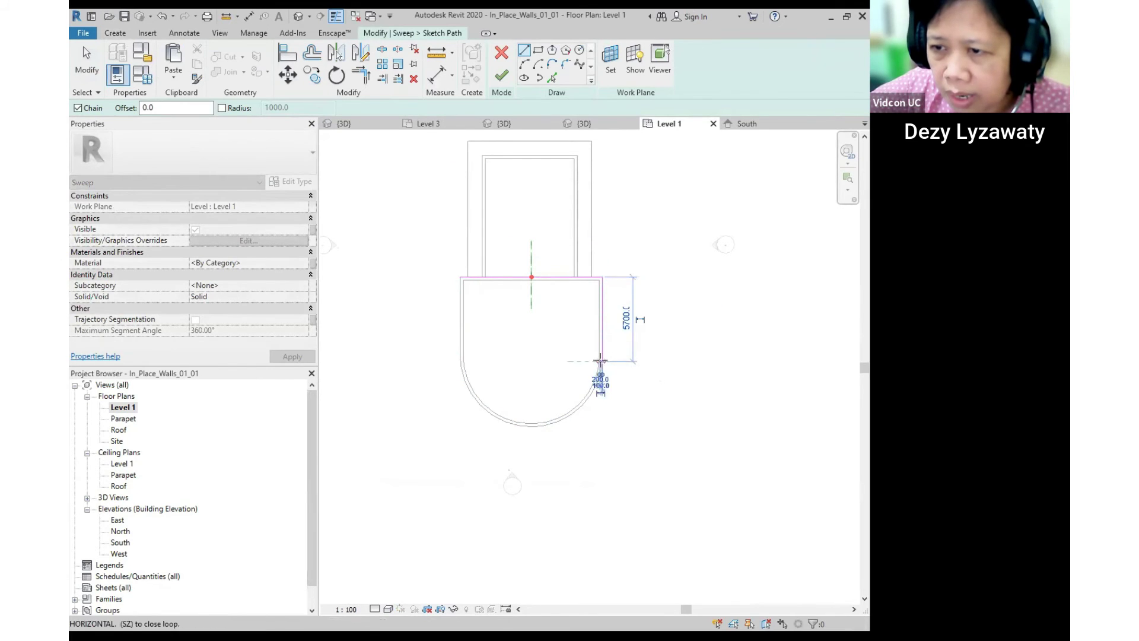
Continue the sweep path with a 180° arc around the curved wall end and close the loop with a line along the west side wall.
{"action": "left_click", "coordinate": [528, 69]}
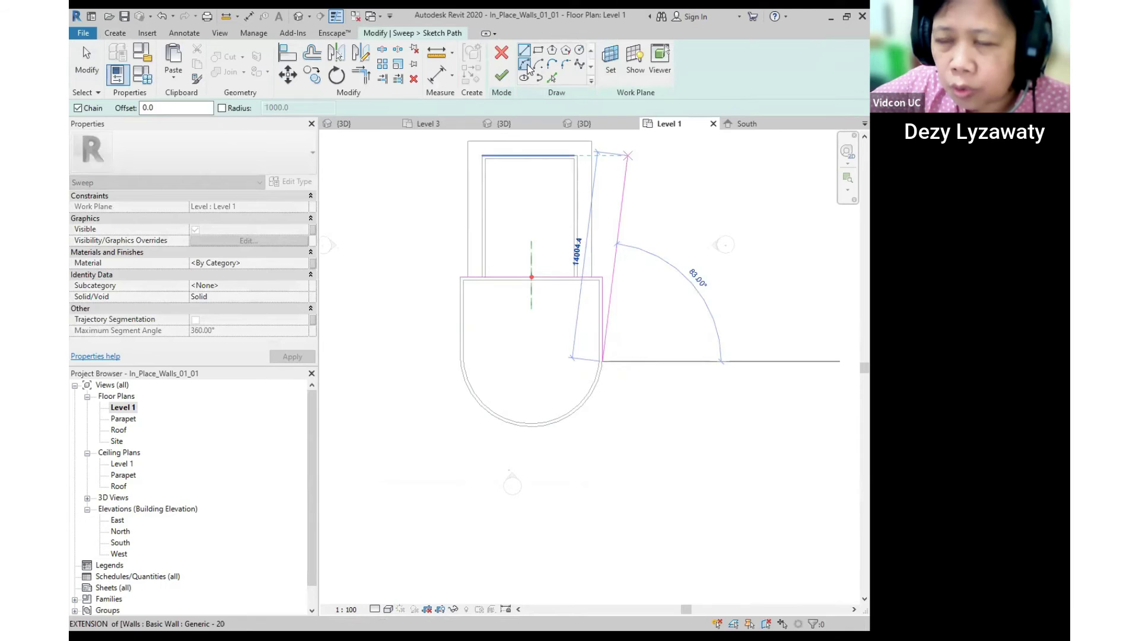
{"action": "left_click", "coordinate": [460, 358]}
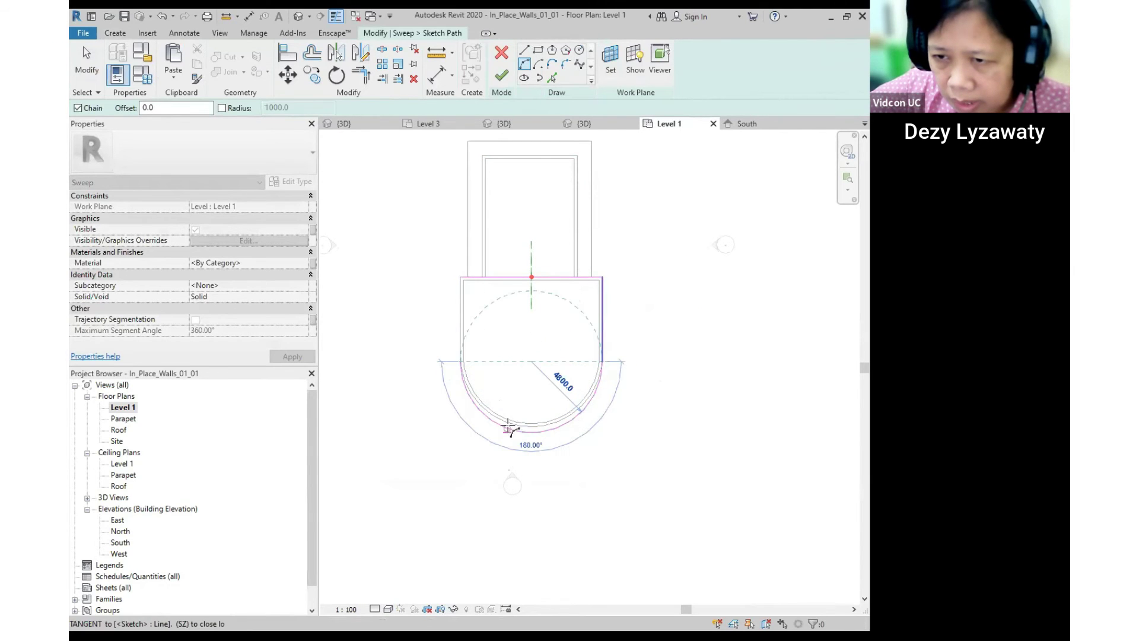
{"action": "scroll", "coordinate": [534, 425], "scroll_direction": "up", "scroll_amount": 2}
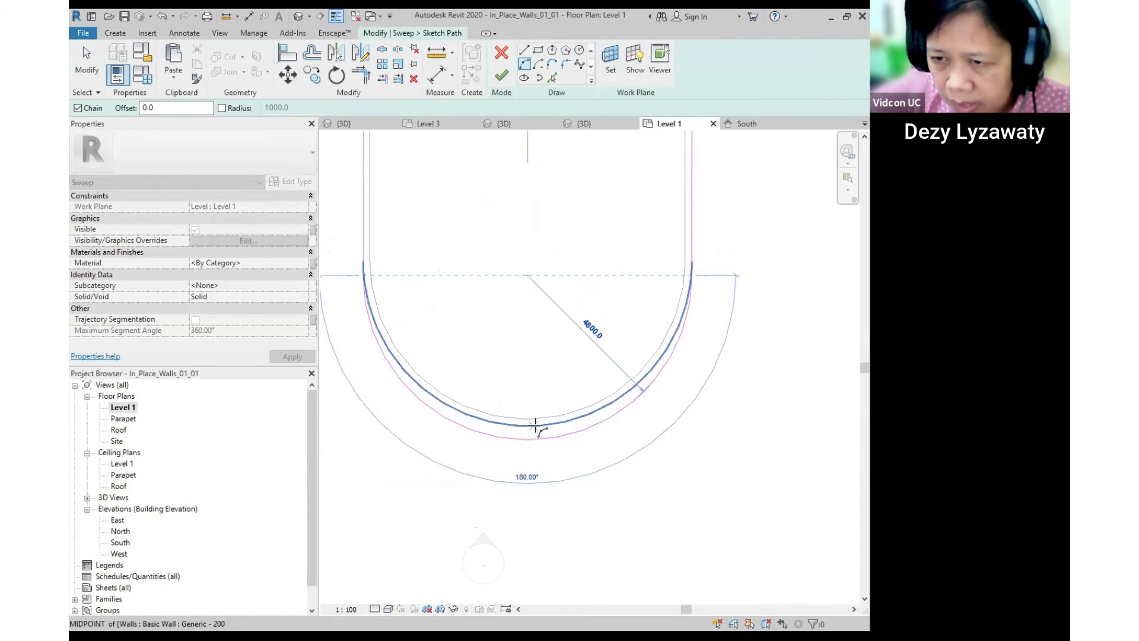
{"action": "left_click", "coordinate": [532, 426]}
{"action": "scroll", "coordinate": [583, 426], "scroll_direction": "down", "scroll_amount": 1}
{"action": "scroll", "coordinate": [589, 429], "scroll_direction": "down", "scroll_amount": 1}
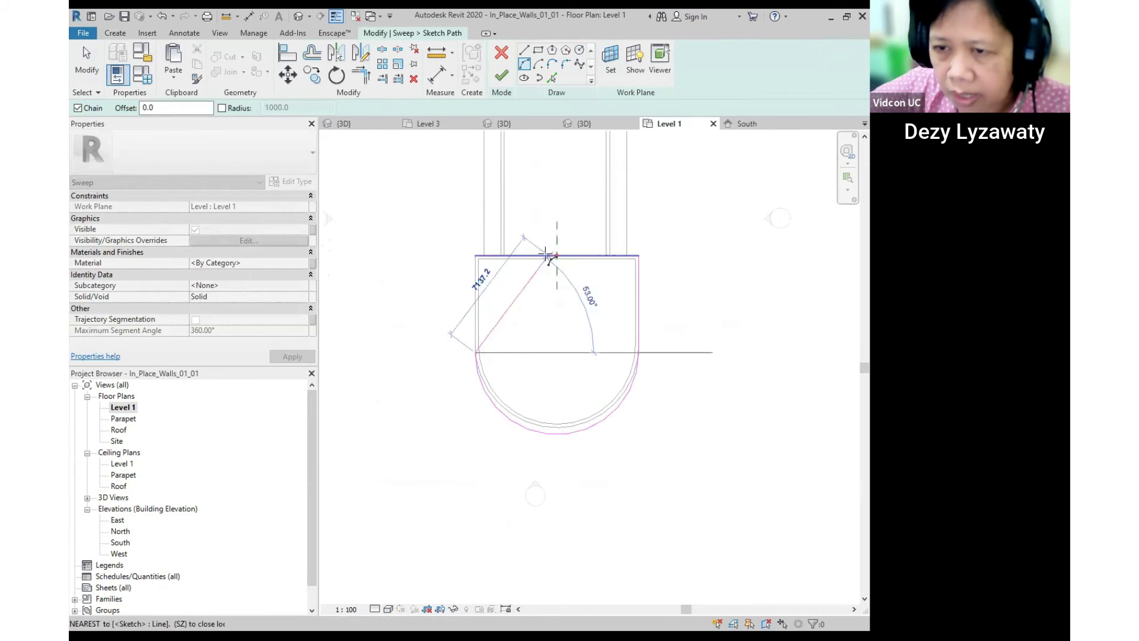
{"action": "left_click", "coordinate": [524, 53]}
{"action": "key", "text": "Escape"}
{"action": "key", "text": "Escape"}
Shift the path's arc onto the outer face of the curved wall and finish the sweep path.
{"action": "scroll", "coordinate": [591, 462], "scroll_direction": "up", "scroll_amount": 3}
{"action": "left_click", "coordinate": [566, 403]}
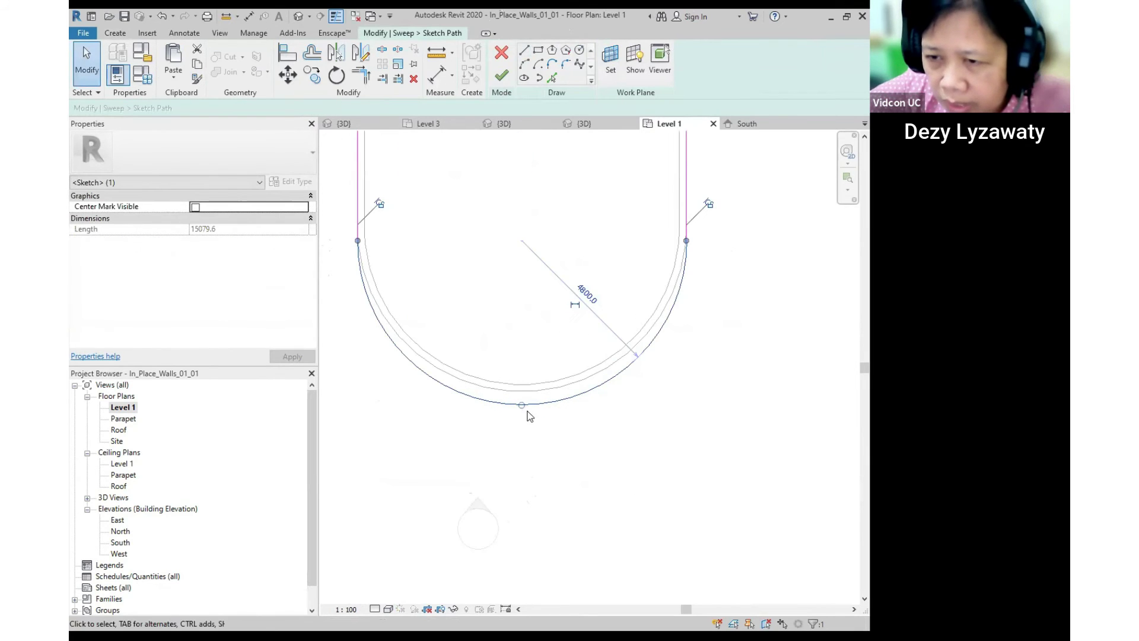
{"action": "mouse_move", "coordinate": [523, 406]}
{"action": "left_mouse_down"}
{"action": "mouse_move", "coordinate": [519, 355]}
{"action": "mouse_move", "coordinate": [513, 388]}
{"action": "left_mouse_up"}
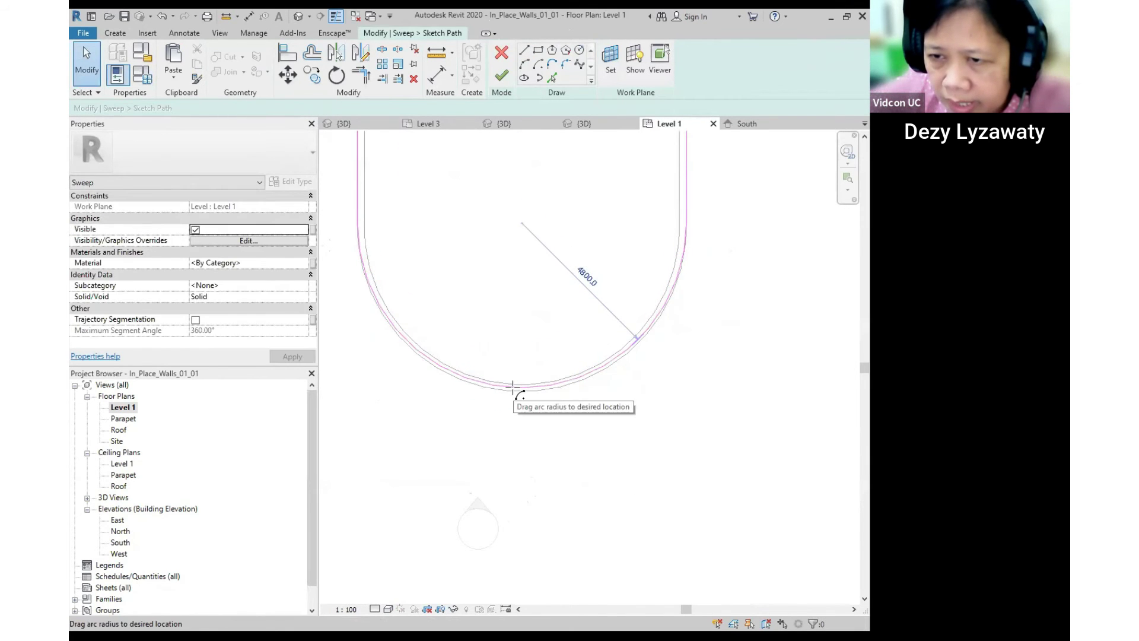
{"action": "scroll", "coordinate": [635, 395], "scroll_direction": "down", "scroll_amount": 3}
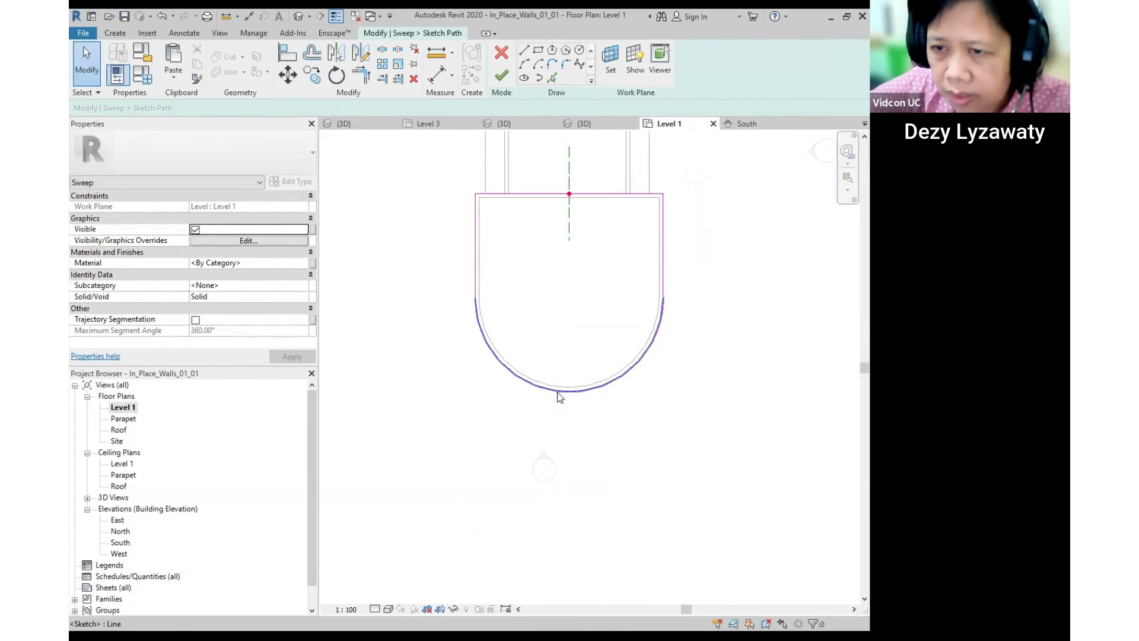
{"action": "scroll", "coordinate": [554, 325], "scroll_direction": "down", "scroll_amount": 2}
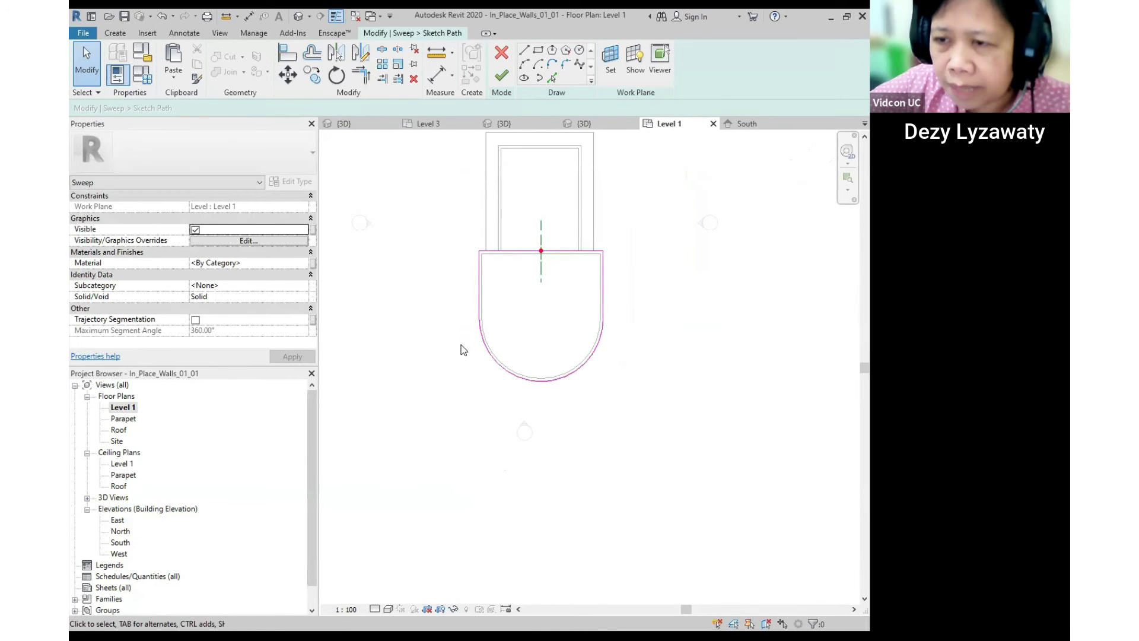
{"action": "middle_click_drag", "start_coordinate": [628, 271], "coordinate": [616, 291]}
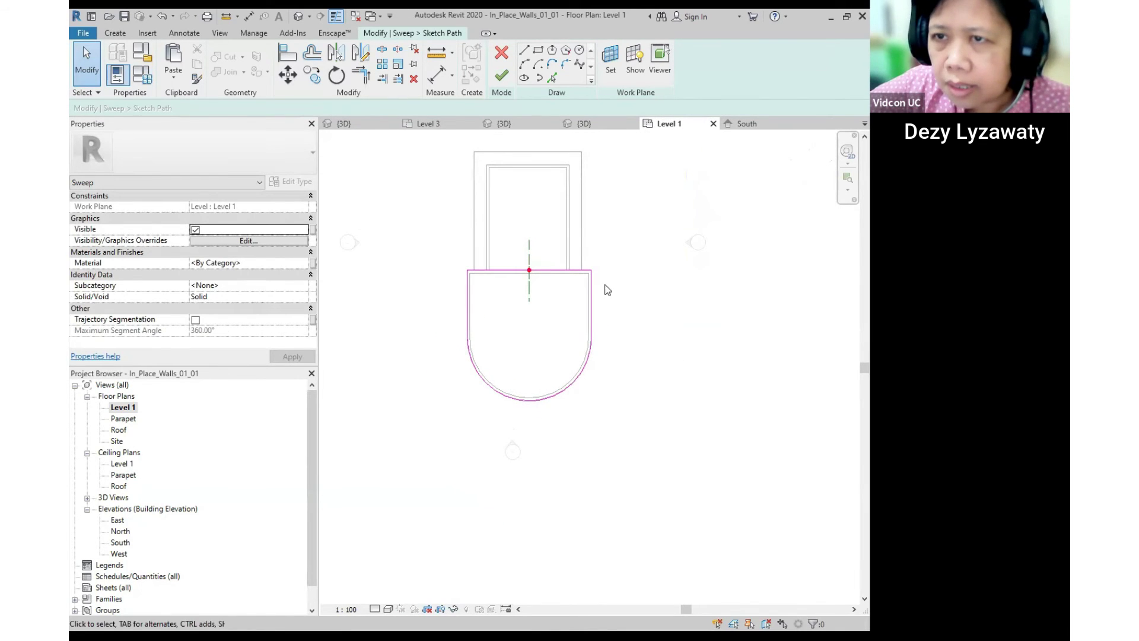
{"action": "left_click", "coordinate": [507, 81]}
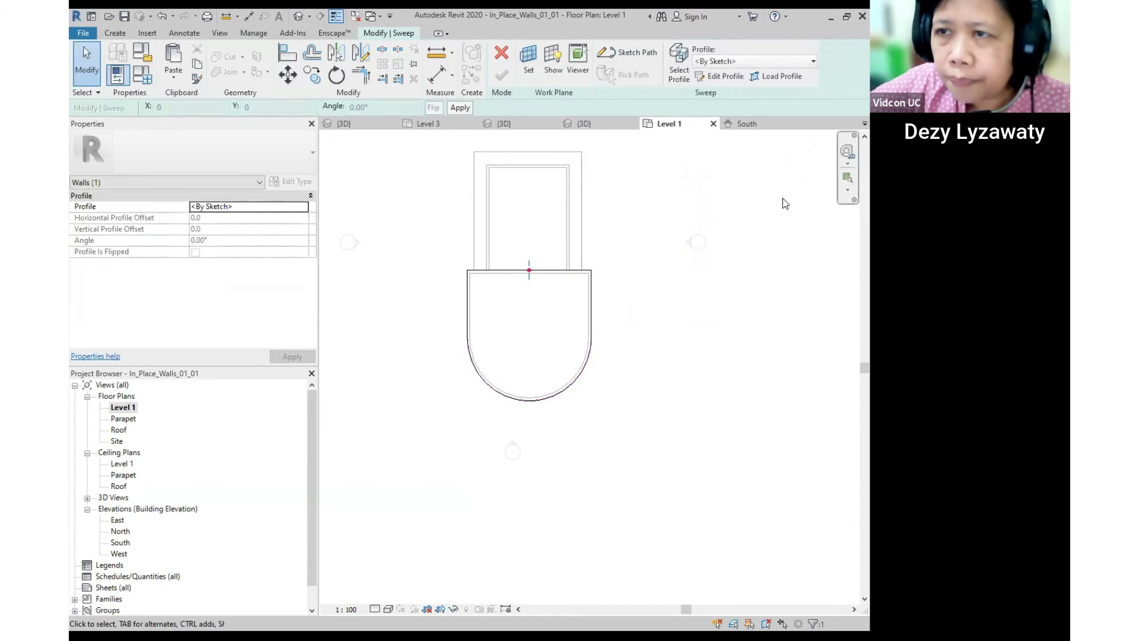
Open the sweep's profile sketch for editing in the East elevation.
{"action": "left_click", "coordinate": [723, 79]}
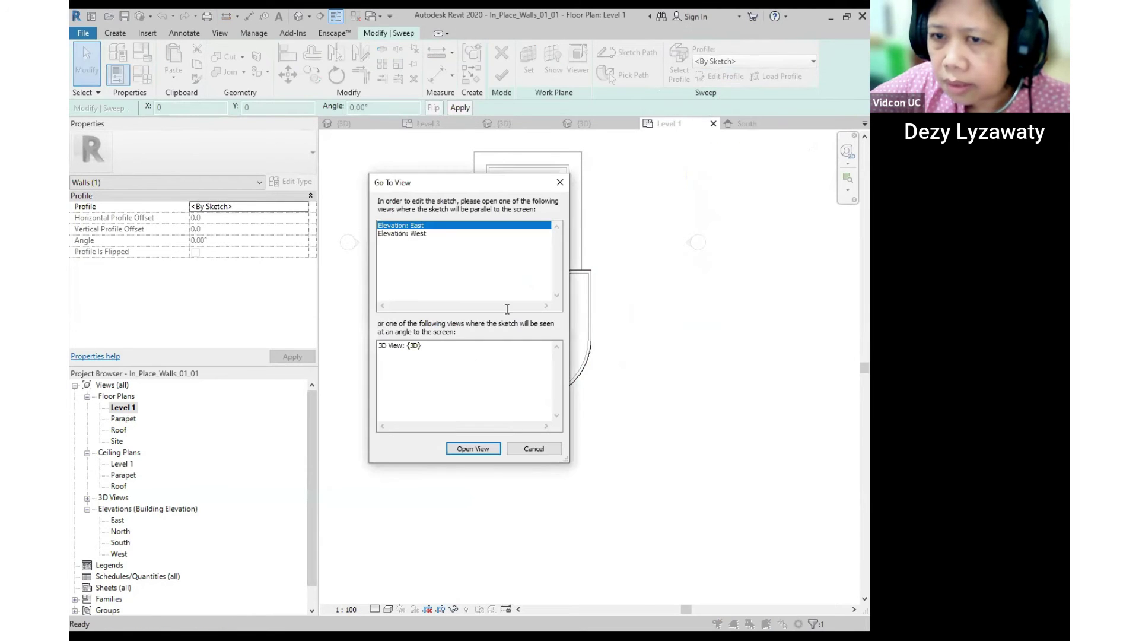
{"action": "left_click", "coordinate": [417, 225]}
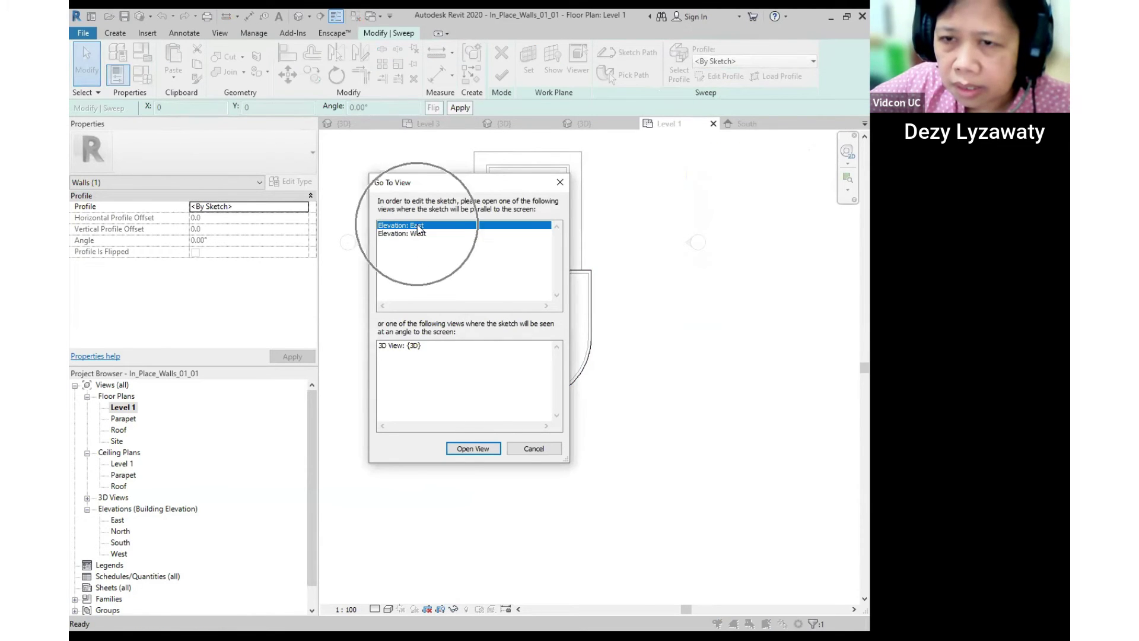
{"action": "left_click", "coordinate": [473, 448]}
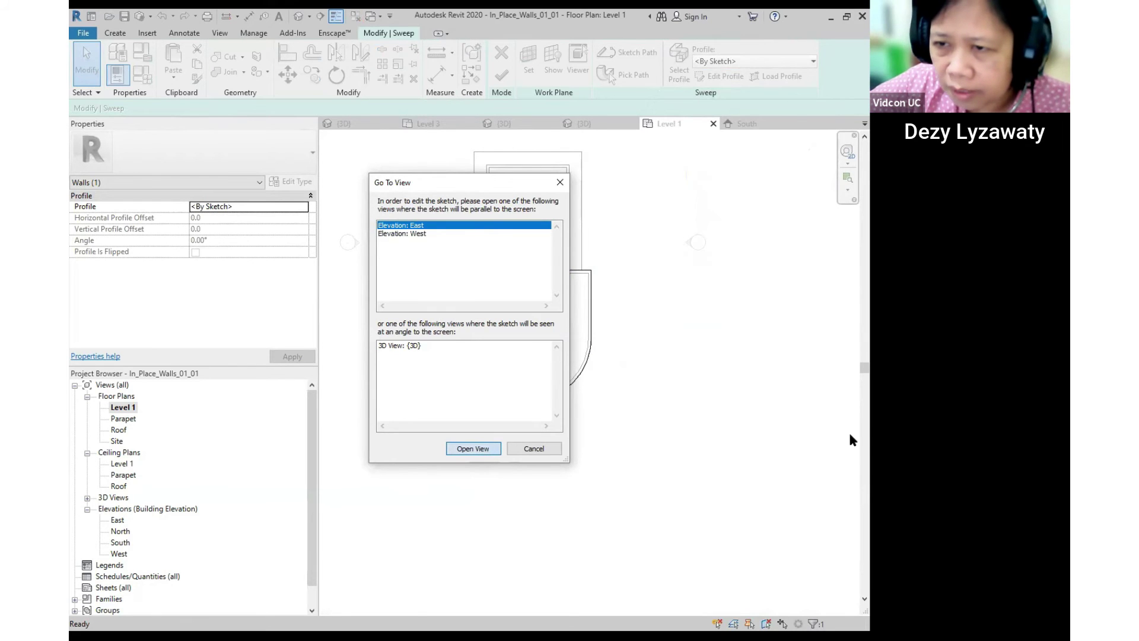
{"action": "middle_click_drag", "start_coordinate": [660, 368], "coordinate": [681, 303]}
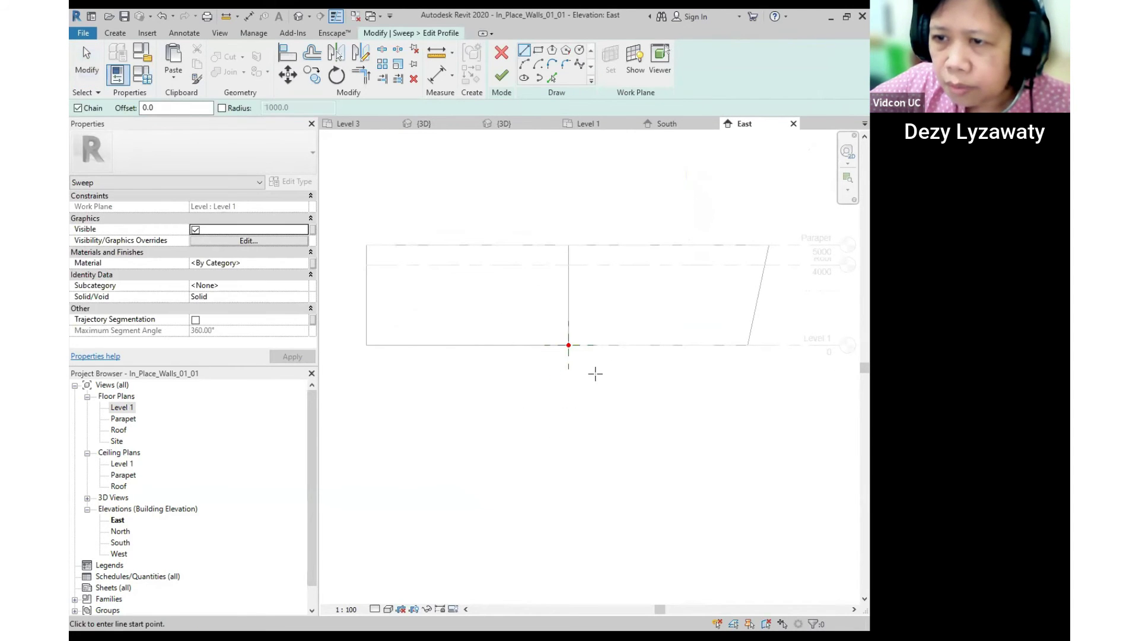
Sketch a closed tapered profile from the path point, about 6400 mm high and 600 mm wide at the top, with a slanted outer edge.
{"action": "scroll", "coordinate": [579, 364], "scroll_direction": "up", "scroll_amount": 2}
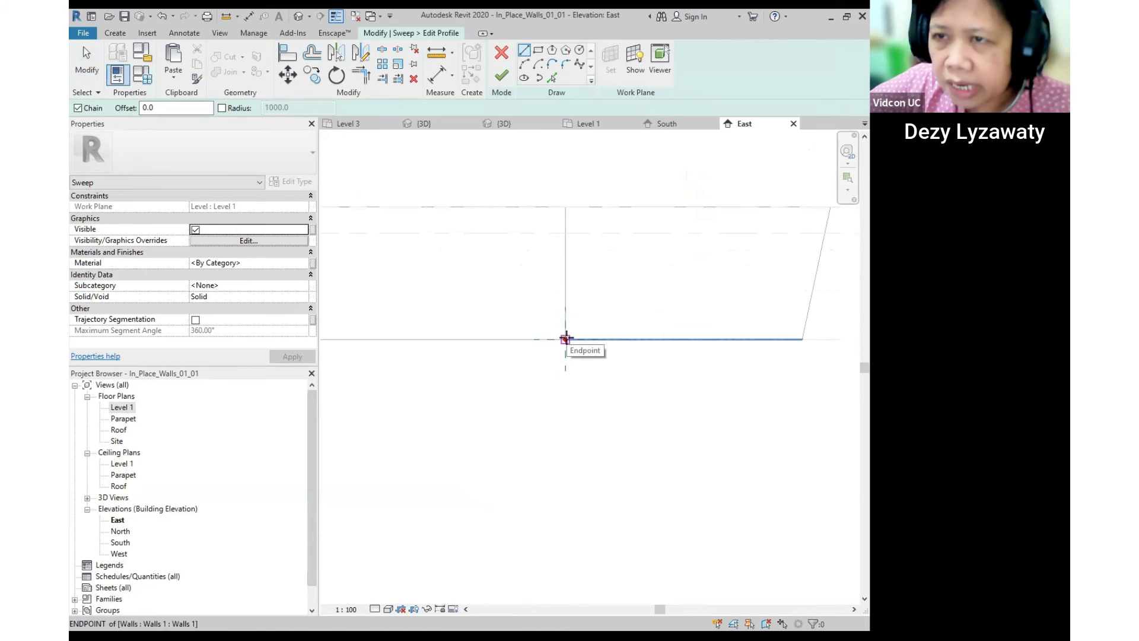
{"action": "left_click", "coordinate": [564, 339]}
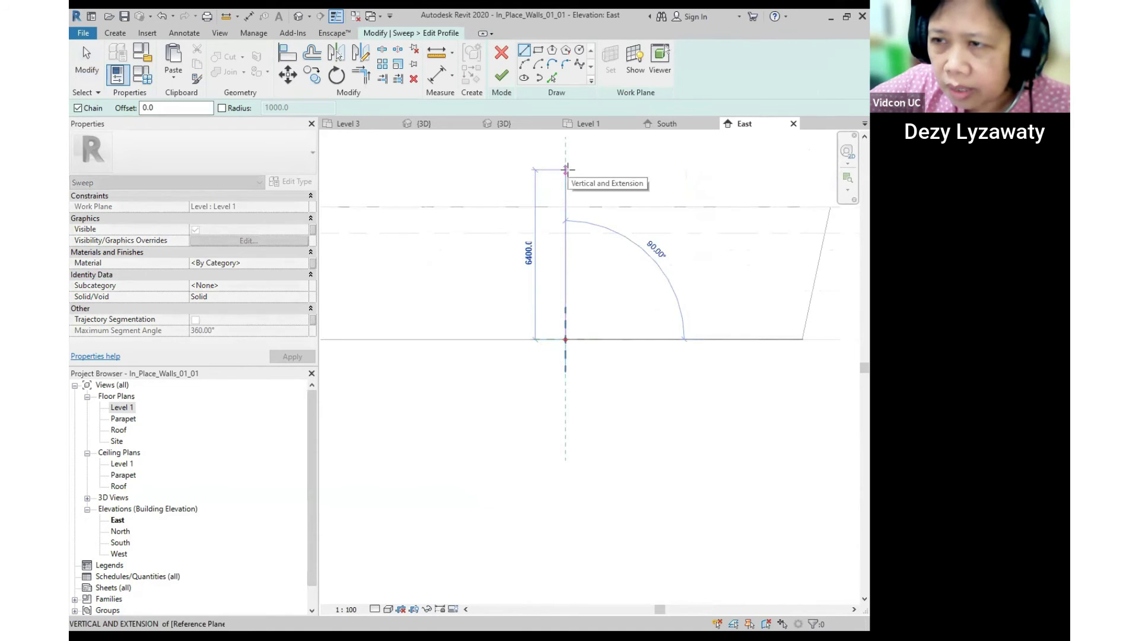
{"action": "left_click", "coordinate": [566, 169]}
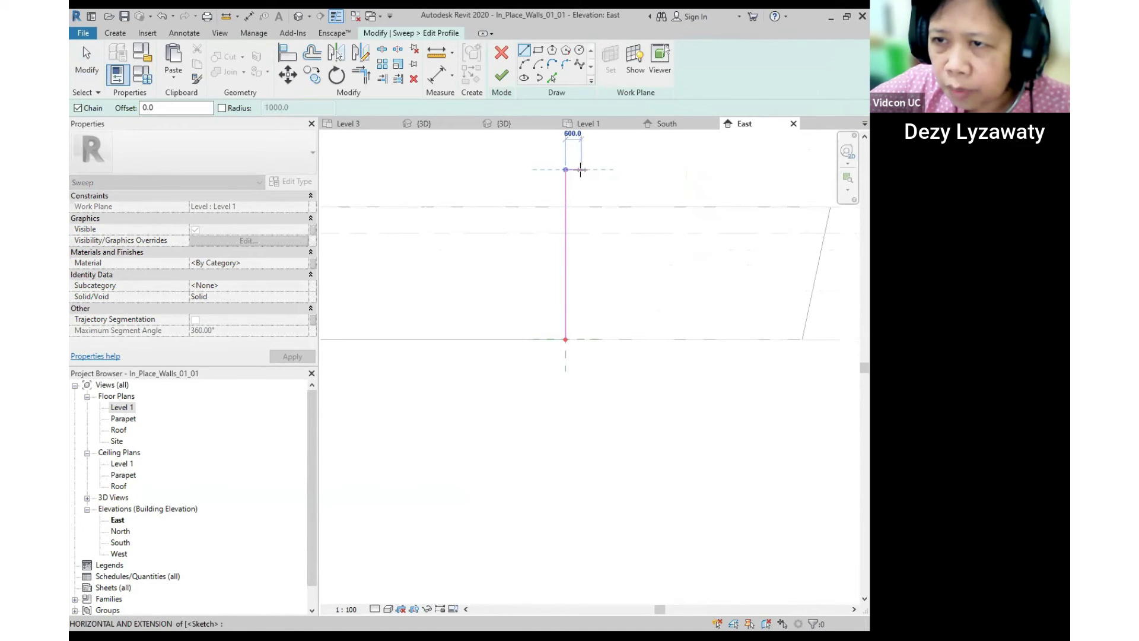
{"action": "left_click", "coordinate": [582, 169]}
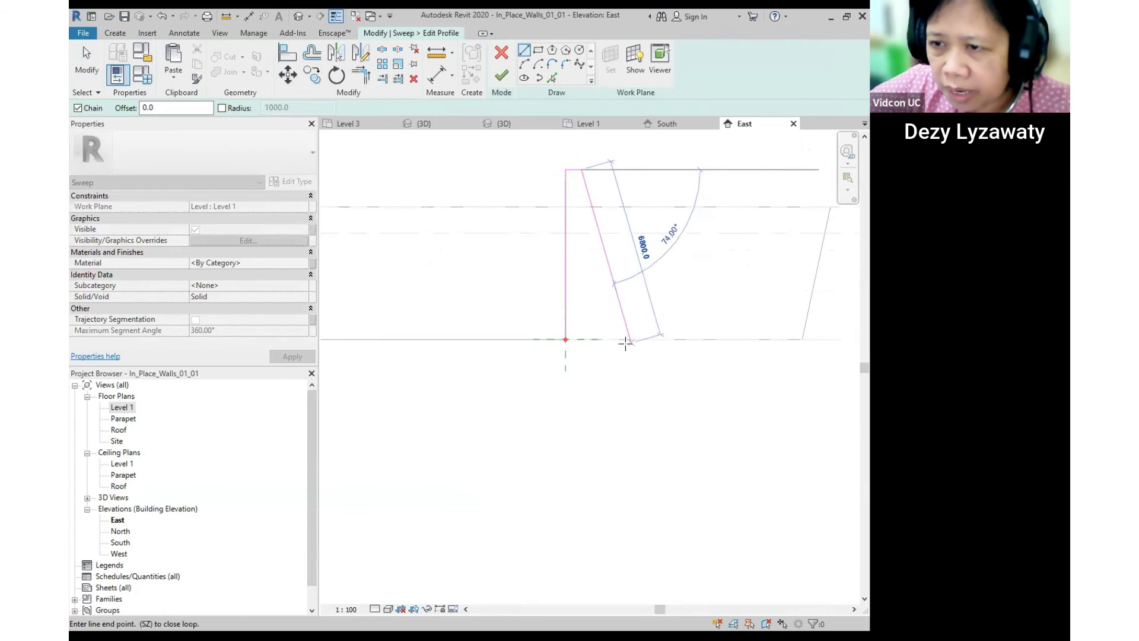
{"action": "left_click", "coordinate": [565, 339]}
{"action": "middle_click_drag", "start_coordinate": [617, 298], "coordinate": [582, 395]}
{"action": "scroll", "coordinate": [539, 289], "scroll_direction": "up", "scroll_amount": 1}
Widen the top of the profile by moving the upper end of the slanted edge outward.
{"action": "key", "text": "Escape"}
{"action": "left_click", "coordinate": [541, 262]}
{"action": "mouse_move", "coordinate": [541, 261]}
{"action": "left_mouse_down"}
{"action": "mouse_move", "coordinate": [541, 222]}
{"action": "mouse_move", "coordinate": [541, 262]}
{"action": "mouse_move", "coordinate": [567, 262]}
{"action": "left_mouse_up"}
{"action": "left_click", "coordinate": [554, 279]}
{"action": "left_click", "coordinate": [544, 261]}
{"action": "scroll", "coordinate": [618, 427], "scroll_direction": "down", "scroll_amount": 3}
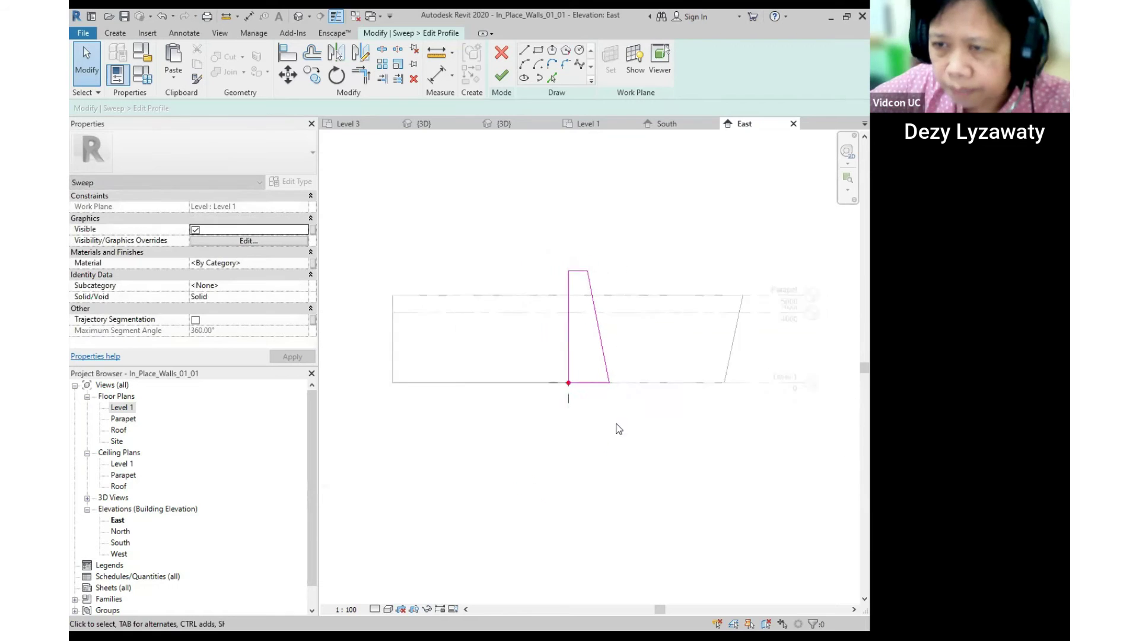
Switch to the 3D view, finish the profile and the sweep, and check the resulting tapered wall.
{"action": "scroll", "coordinate": [600, 271], "scroll_direction": "up", "scroll_amount": 2}
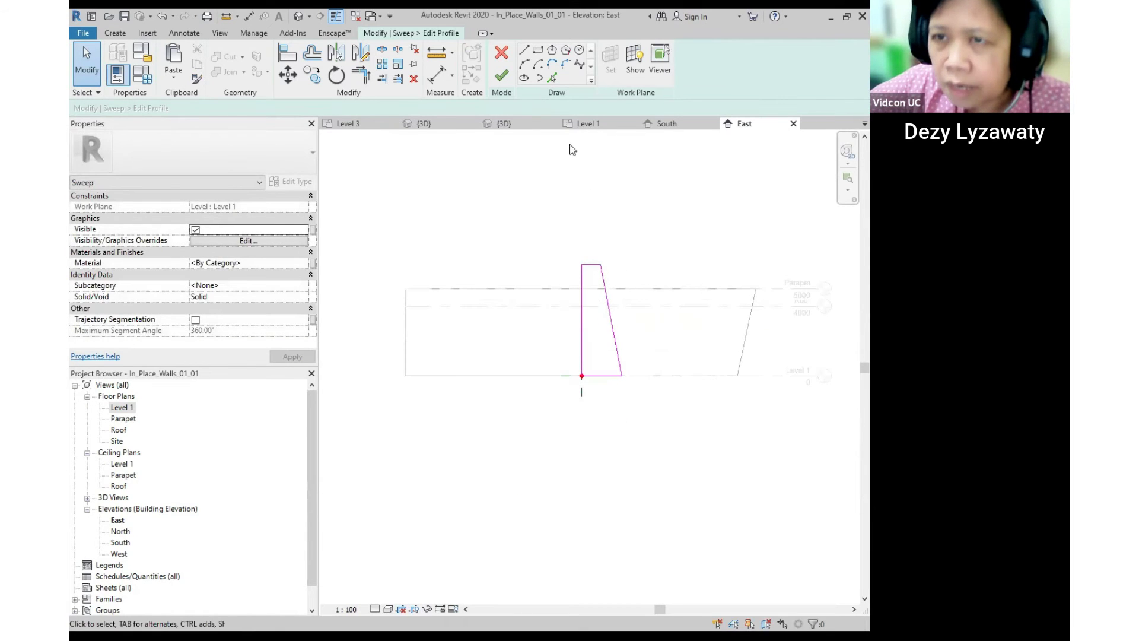
{"action": "left_click", "coordinate": [298, 18]}
{"action": "middle_click_drag", "start_coordinate": [700, 310], "coordinate": [593, 365], "text": "shift"}
{"action": "left_click", "coordinate": [502, 76]}
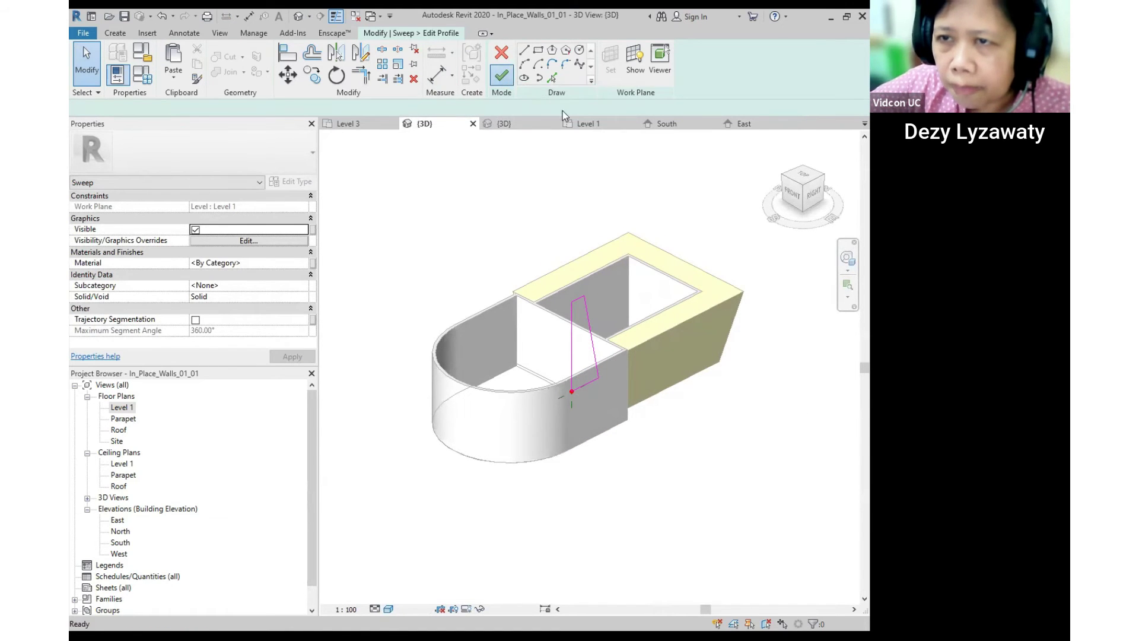
{"action": "left_click", "coordinate": [502, 77]}
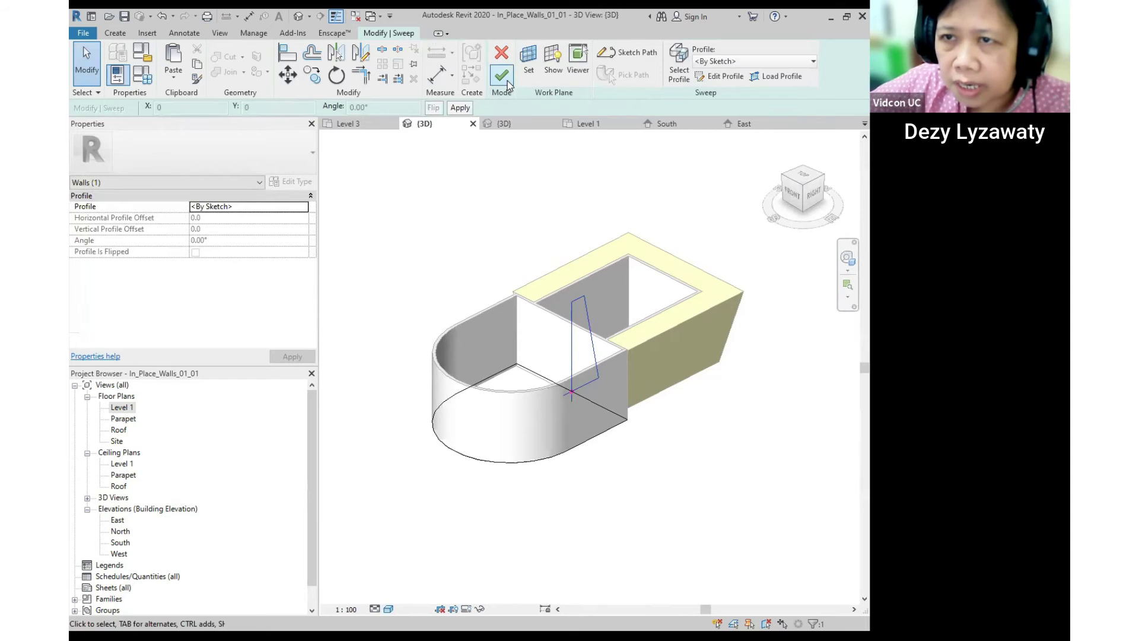
{"action": "middle_click_drag", "start_coordinate": [704, 391], "coordinate": [745, 377]}
{"action": "left_click", "coordinate": [722, 401]}
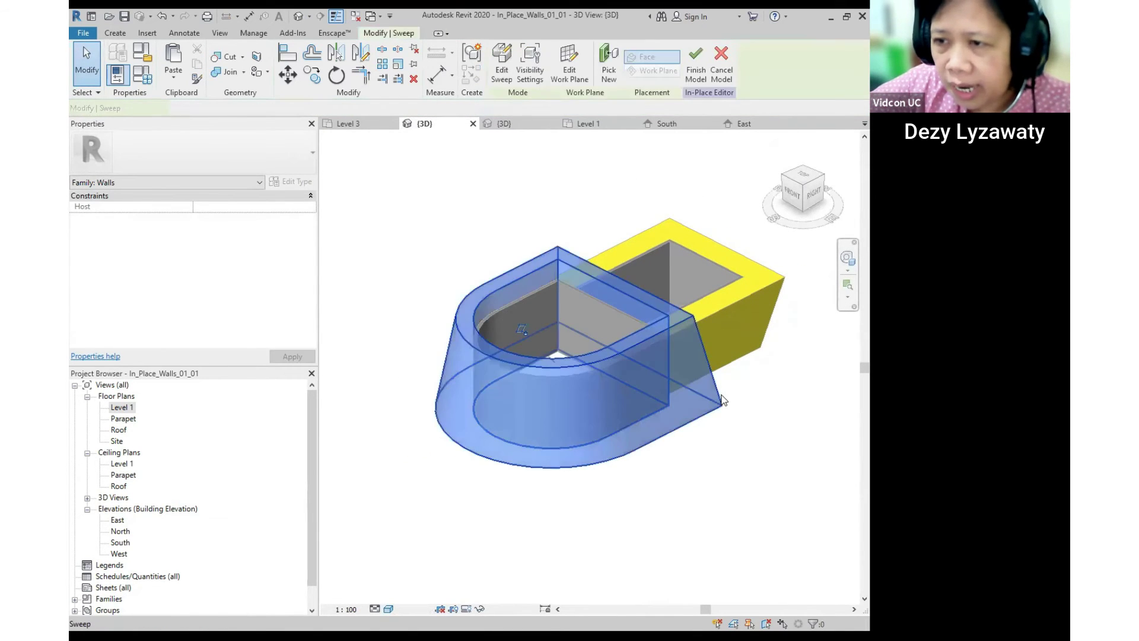
{"action": "left_click", "coordinate": [760, 389]}
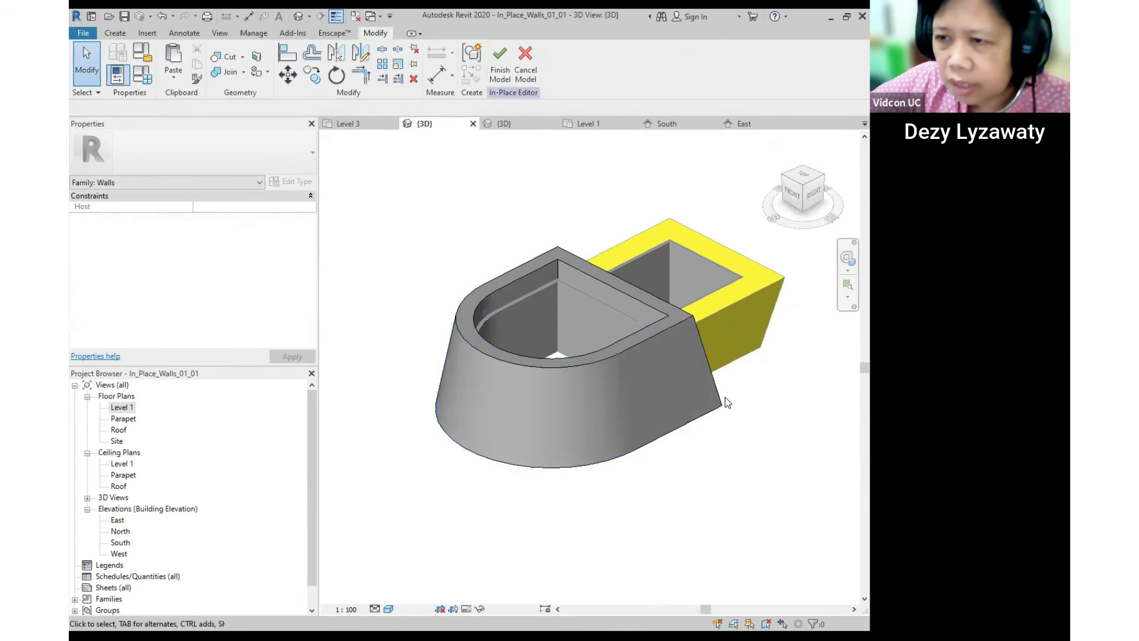
Create a new material named Wall - Blue from the swept wall's Material property.
{"action": "left_click", "coordinate": [717, 399]}
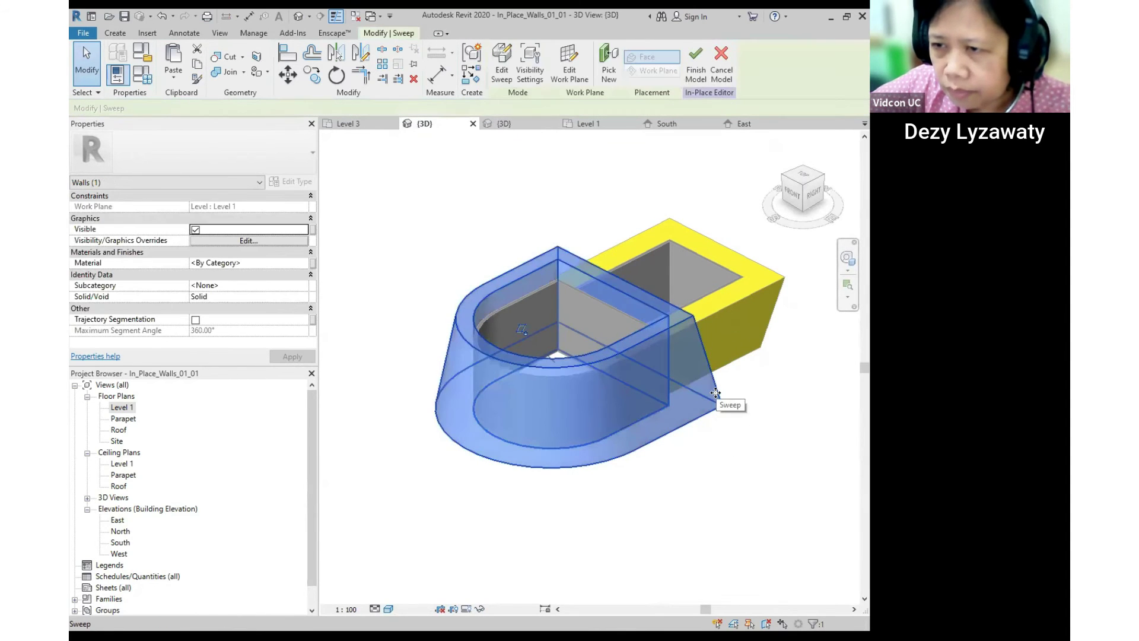
{"action": "left_click", "coordinate": [298, 261]}
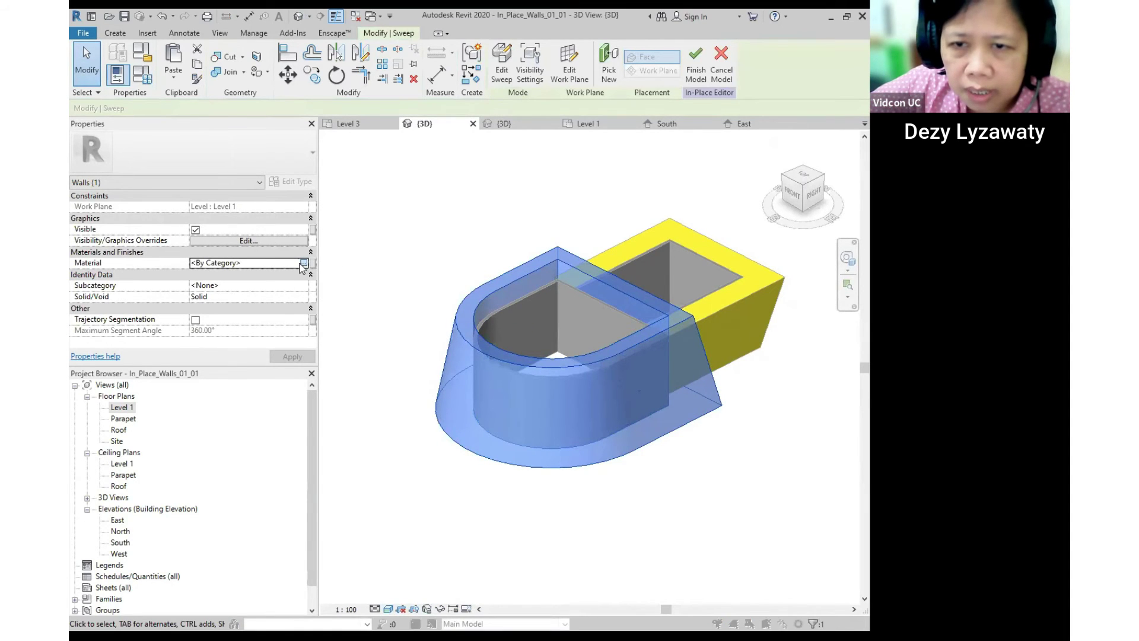
{"action": "left_click", "coordinate": [303, 263]}
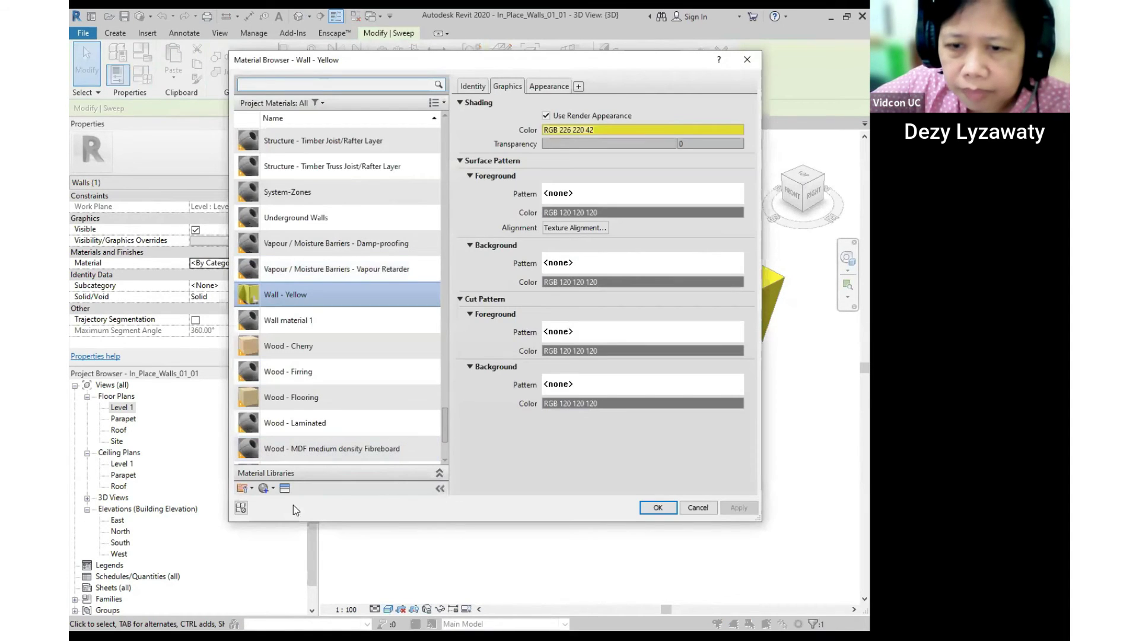
{"action": "left_click", "coordinate": [265, 488]}
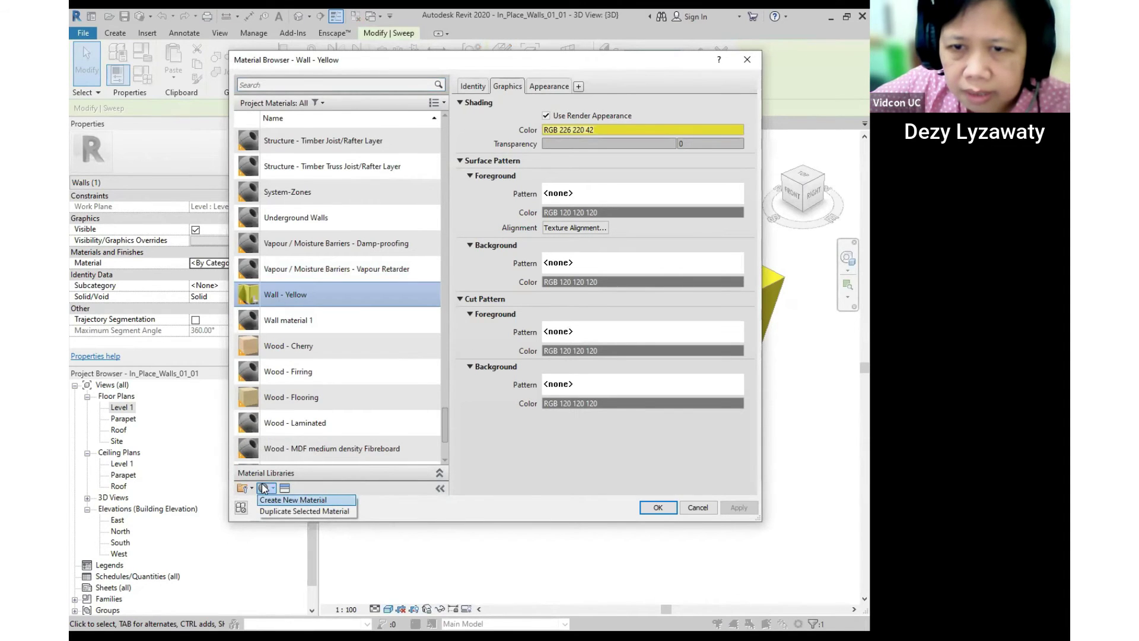
{"action": "left_click", "coordinate": [279, 499]}
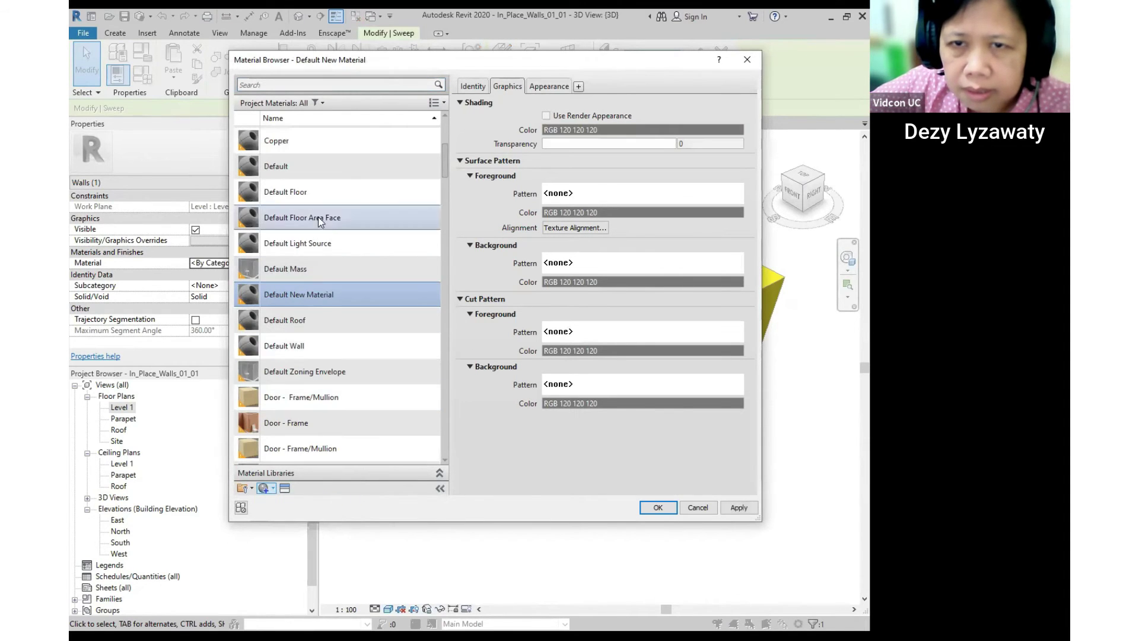
{"action": "right_click", "coordinate": [324, 300]}
{"action": "left_click", "coordinate": [382, 332]}
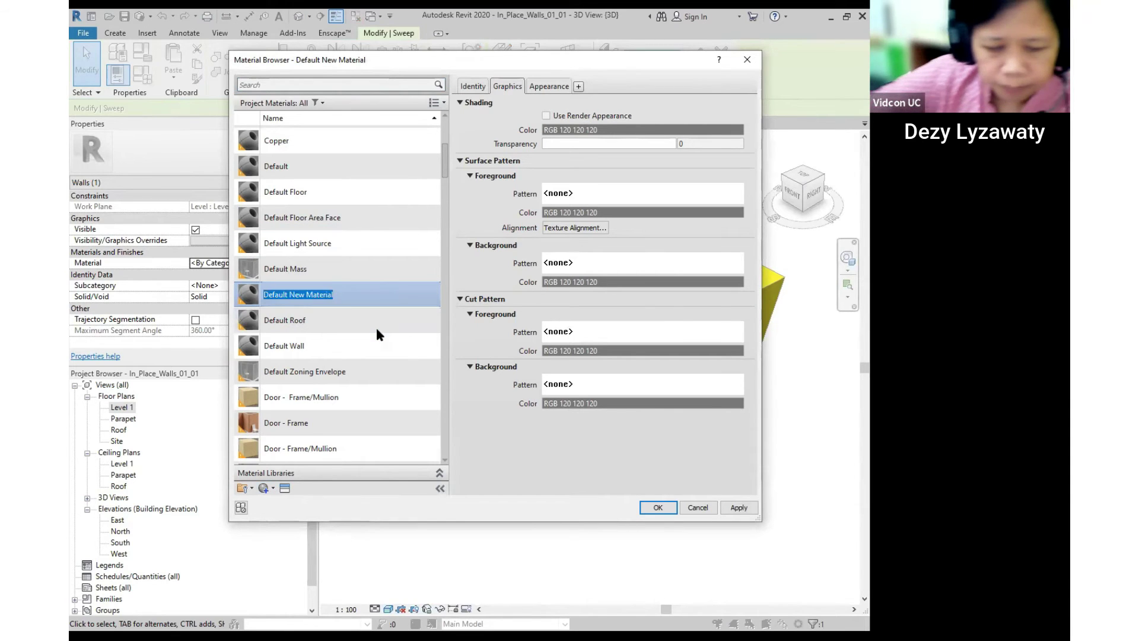
{"action": "type", "text": "Wall - Blue"}
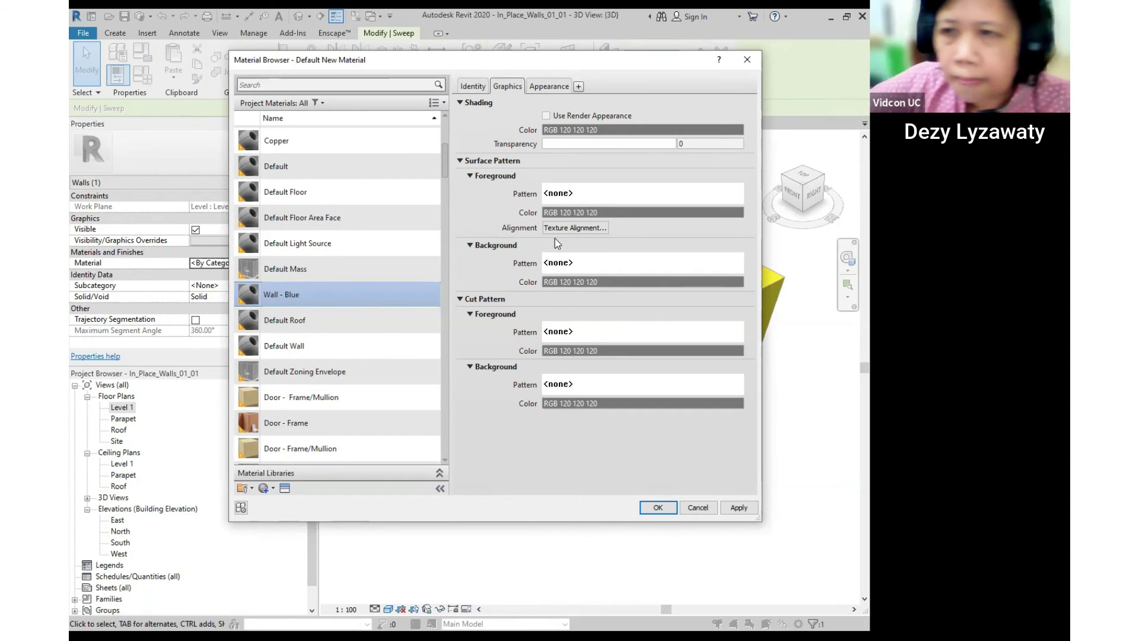
Make the Wall - Blue material use its render appearance for shading and replace its appearance with the Wall Paint asset Blue - Wall Paint - Glossy.
{"action": "left_click", "coordinate": [546, 117]}
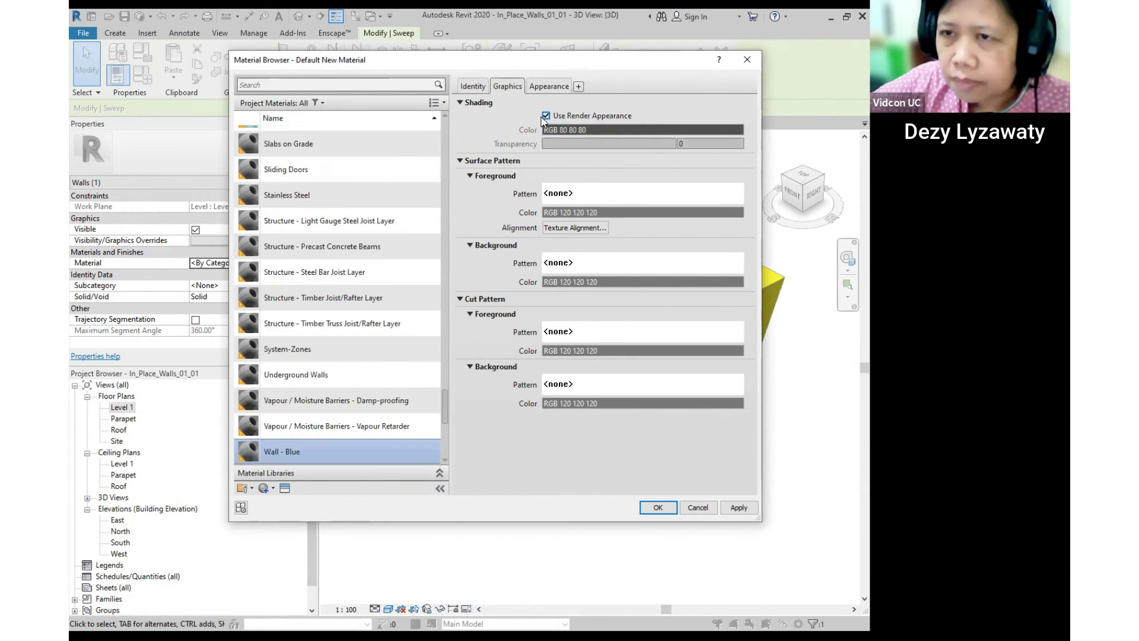
{"action": "left_click", "coordinate": [552, 86]}
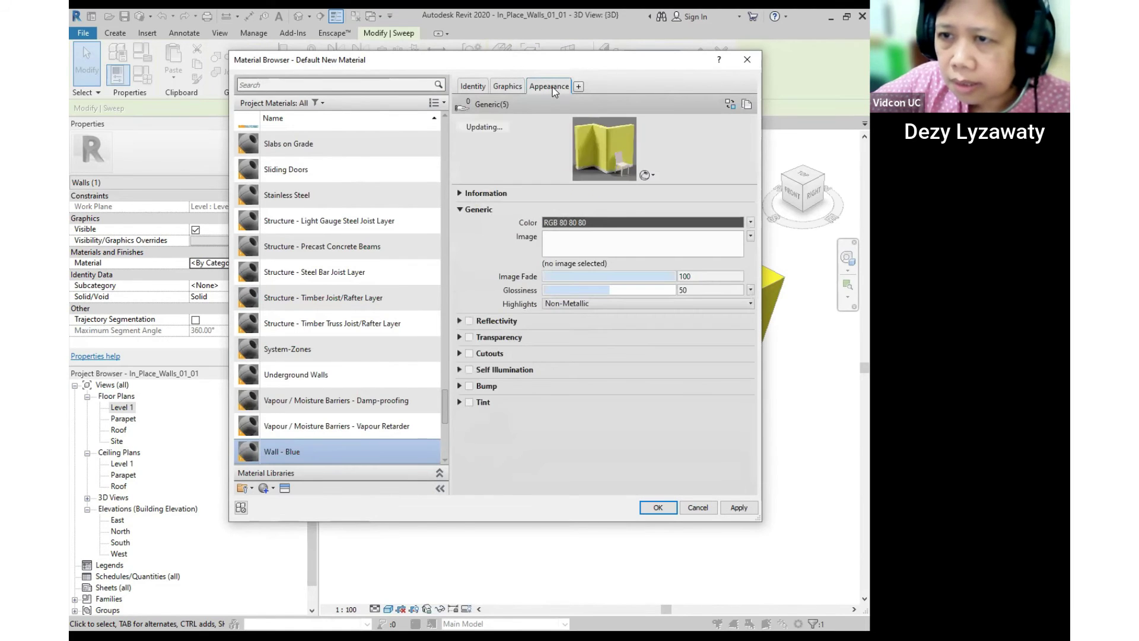
{"action": "left_click", "coordinate": [729, 105]}
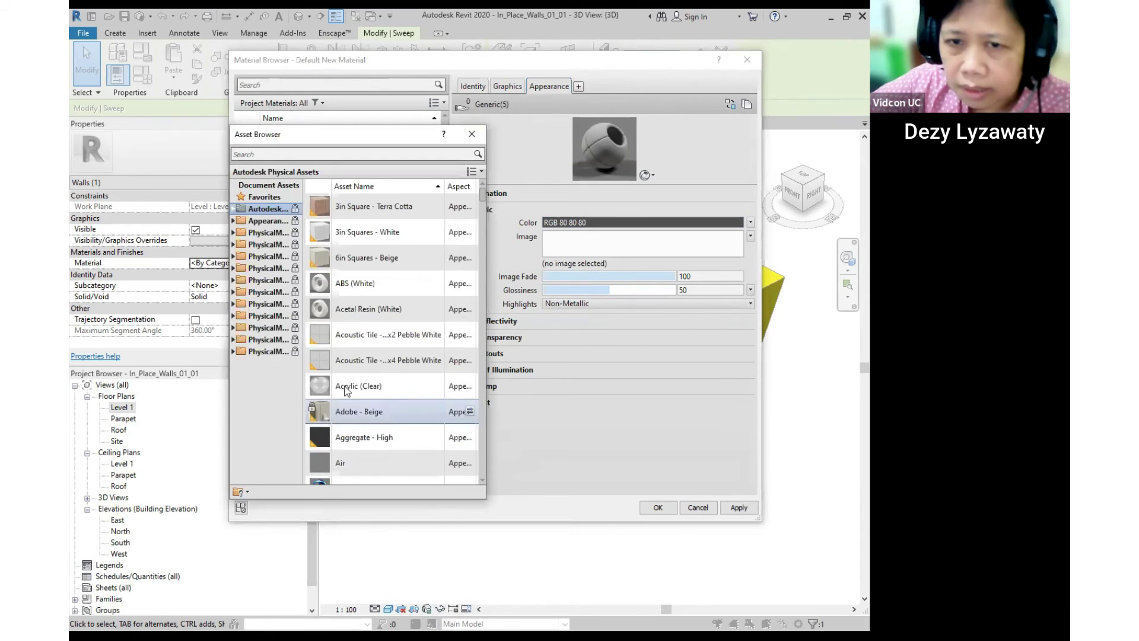
{"action": "left_click", "coordinate": [233, 221]}
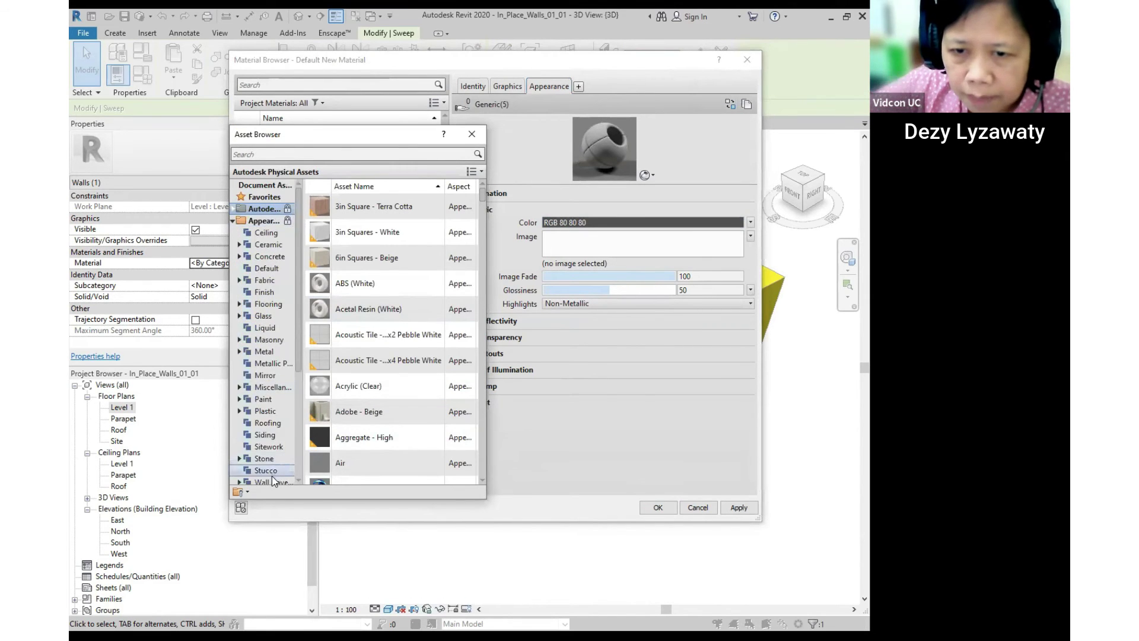
{"action": "scroll", "coordinate": [274, 480], "scroll_direction": "down", "scroll_amount": 4}
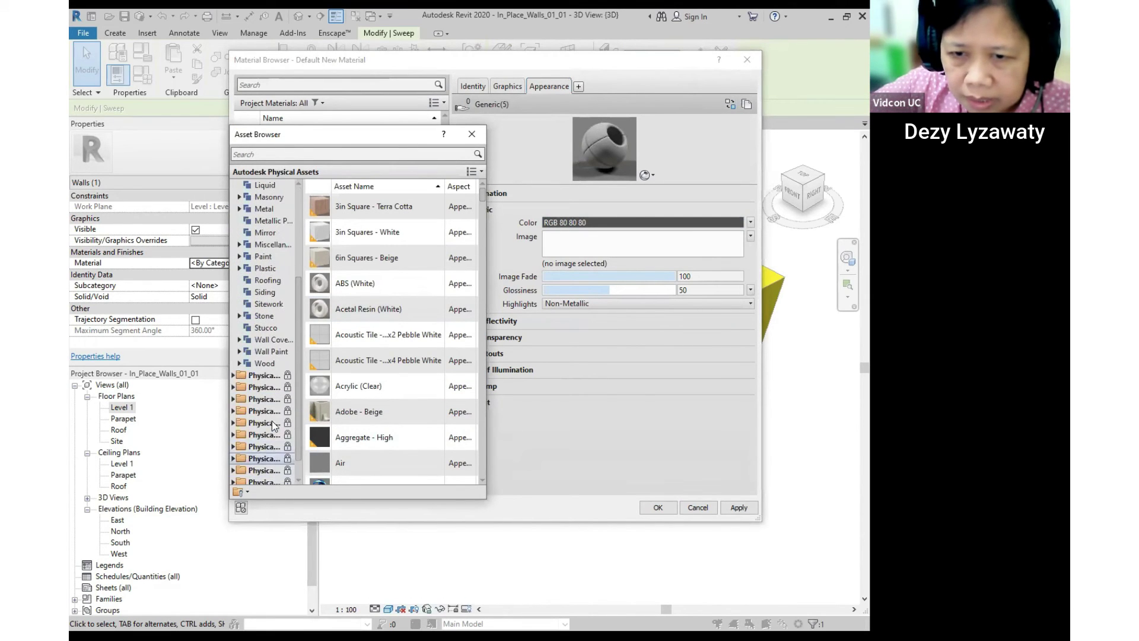
{"action": "left_click", "coordinate": [280, 352]}
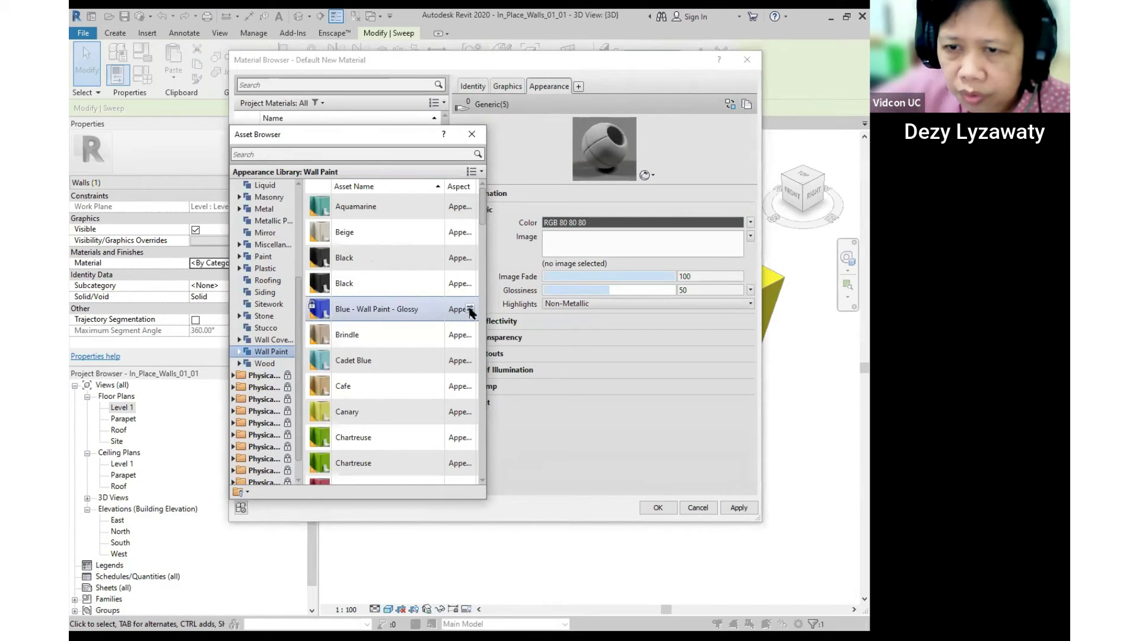
{"action": "left_click", "coordinate": [469, 308]}
{"action": "left_click", "coordinate": [423, 312]}
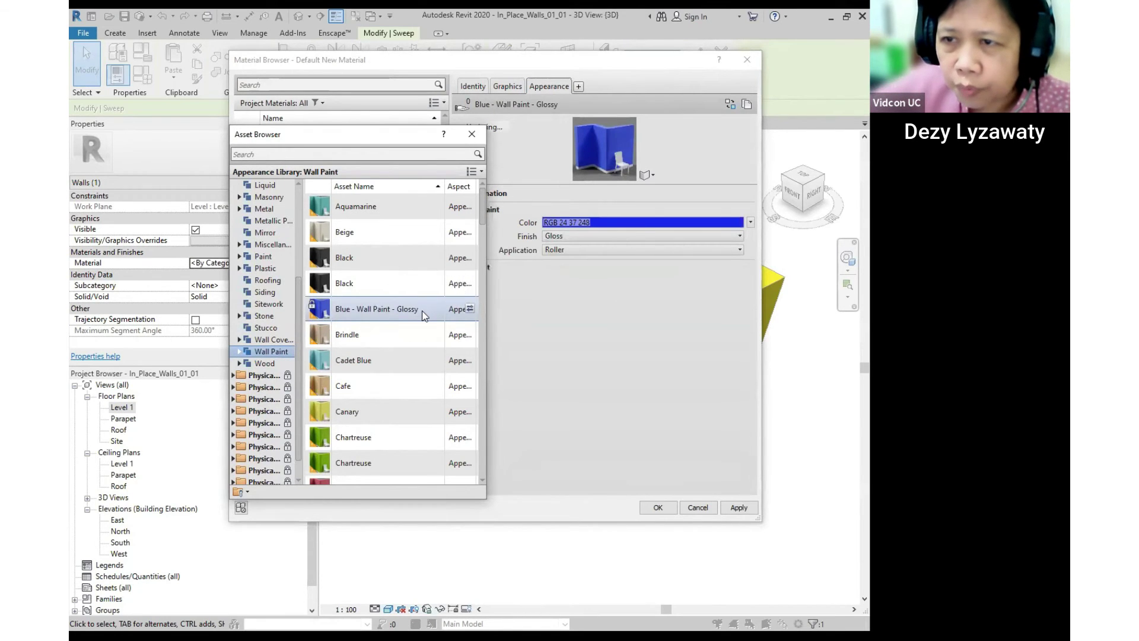
{"action": "left_click", "coordinate": [422, 309]}
{"action": "left_click", "coordinate": [423, 310]}
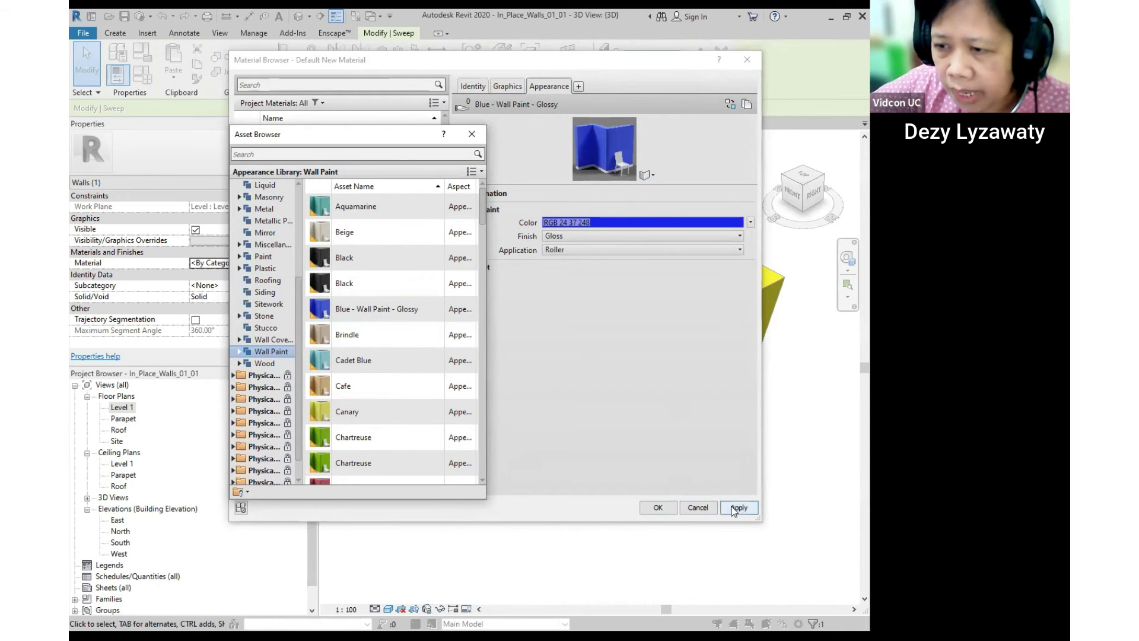
Confirm Wall - Blue as the swept wall's material and inspect the recoloured wall in 3D.
{"action": "left_click", "coordinate": [658, 507]}
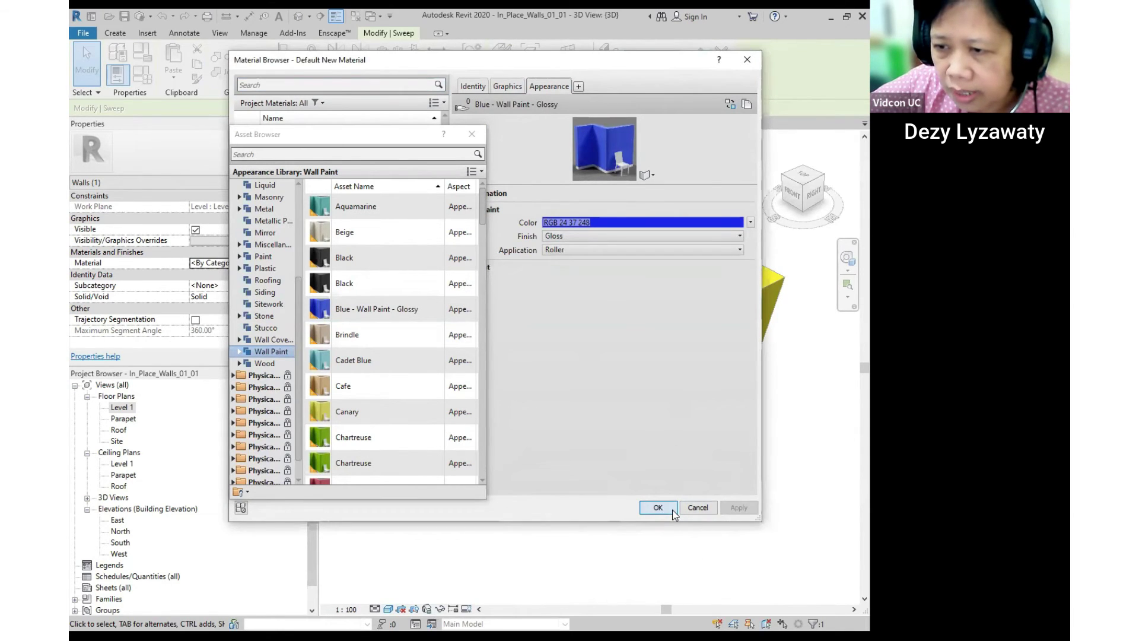
{"action": "left_click", "coordinate": [763, 440]}
{"action": "middle_click_drag", "start_coordinate": [522, 362], "coordinate": [664, 351], "text": "shift"}
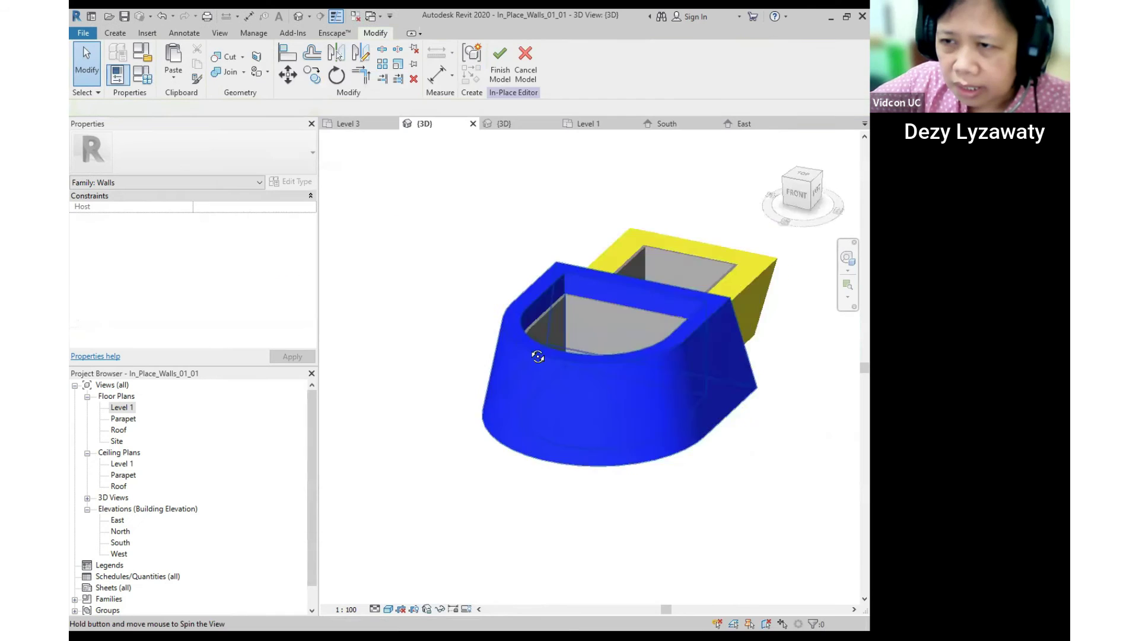
{"action": "mouse_move", "coordinate": [534, 356]}
{"action": "middle_mouse_down", "text": "shift"}
{"action": "mouse_move", "coordinate": [458, 362]}
{"action": "mouse_move", "coordinate": [542, 367]}
{"action": "middle_mouse_up", "text": "shift"}
Examine the finished reference model In_Place_Walls_07_01 from several angles, including its stepped roof, and return to the working model's 3D view.
{"action": "left_click", "coordinate": [522, 126]}
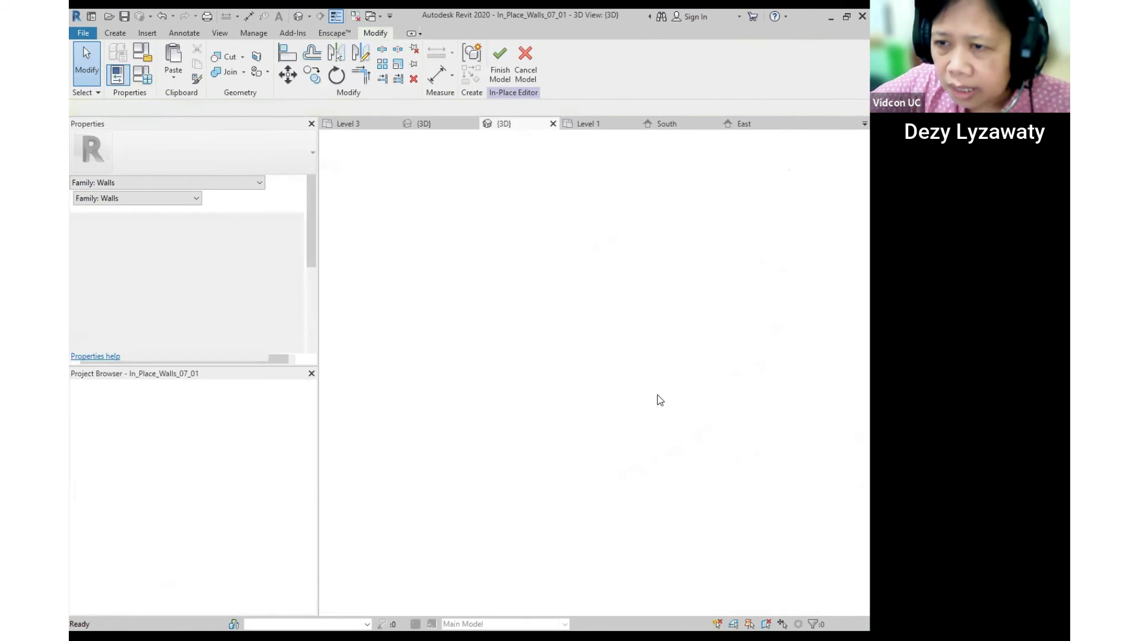
{"action": "middle_click_drag", "start_coordinate": [643, 389], "coordinate": [640, 314], "text": "shift"}
{"action": "middle_click_drag", "start_coordinate": [501, 312], "coordinate": [451, 400], "text": "shift"}
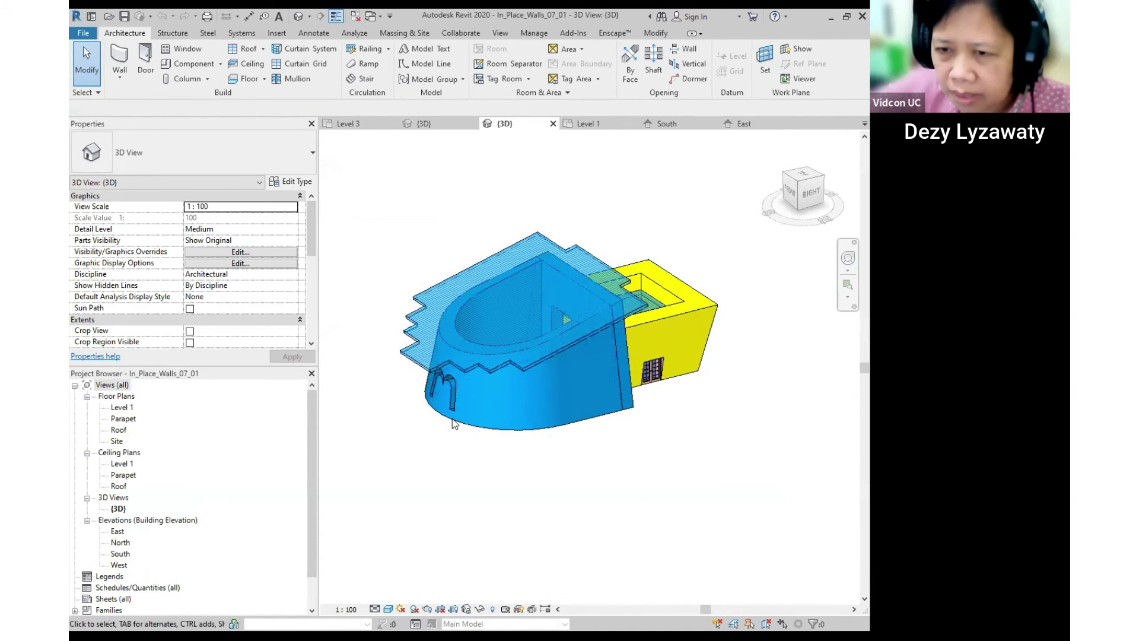
{"action": "middle_click_drag", "start_coordinate": [574, 378], "coordinate": [598, 325], "text": "shift"}
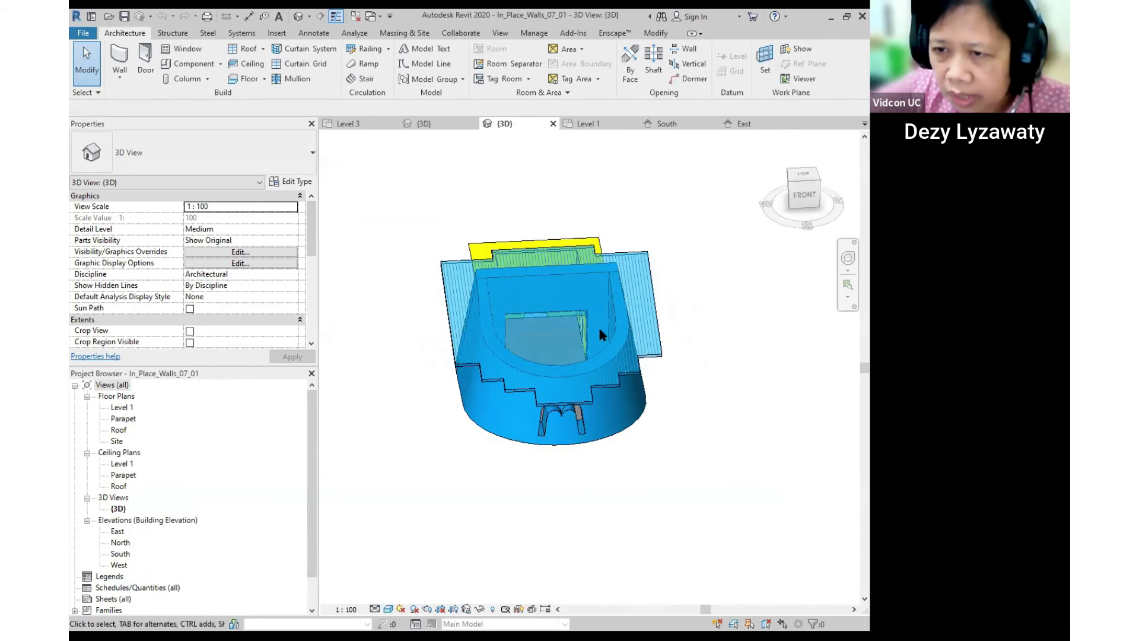
{"action": "middle_click_drag", "start_coordinate": [725, 364], "coordinate": [536, 356], "text": "shift"}
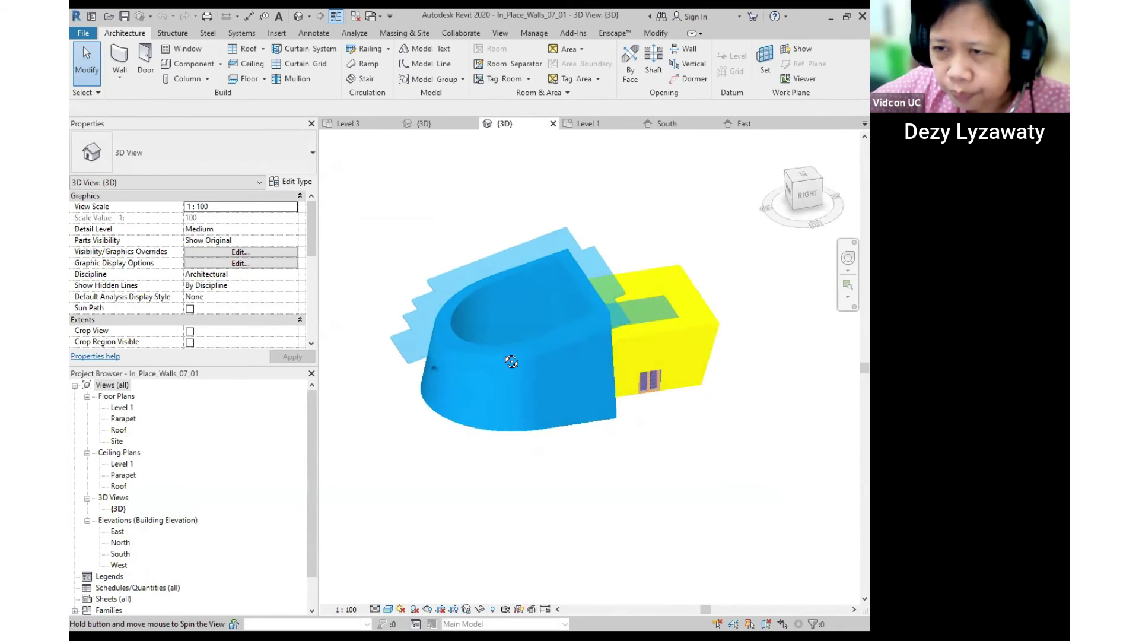
{"action": "left_click", "coordinate": [426, 124]}
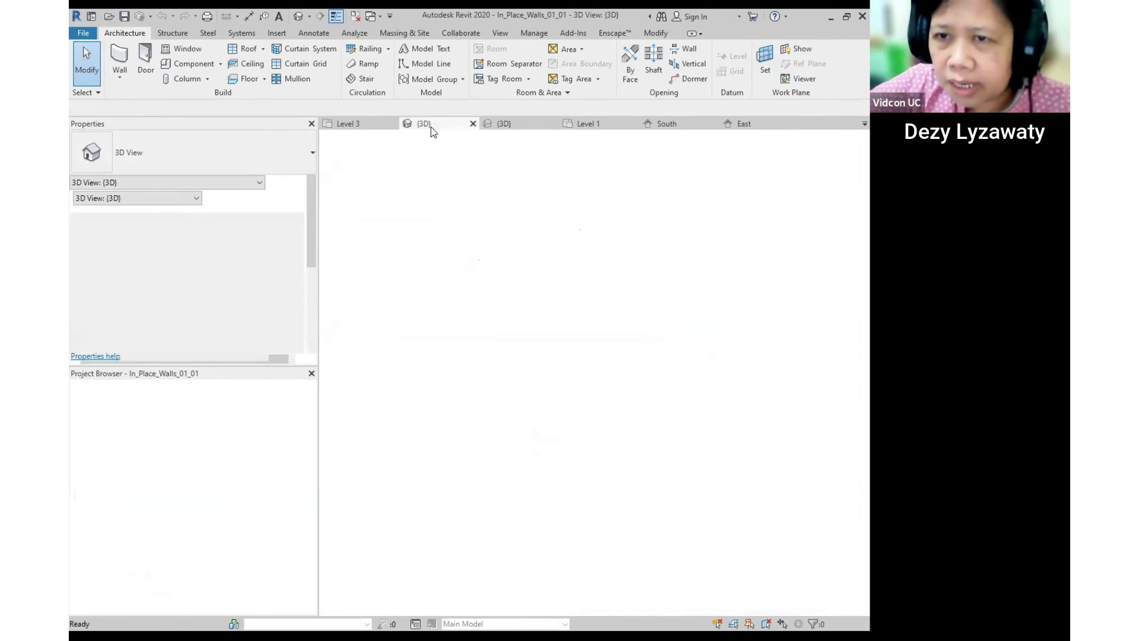
{"action": "middle_click_drag", "start_coordinate": [591, 387], "coordinate": [606, 415], "text": "shift"}
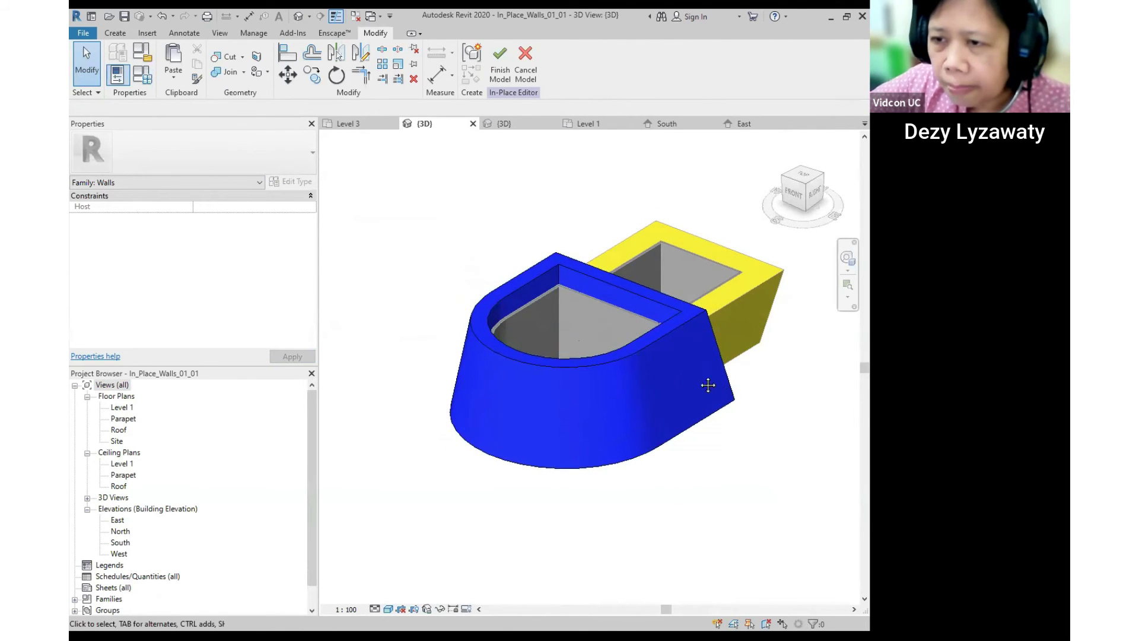
{"action": "middle_click_drag", "start_coordinate": [708, 385], "coordinate": [647, 366]}
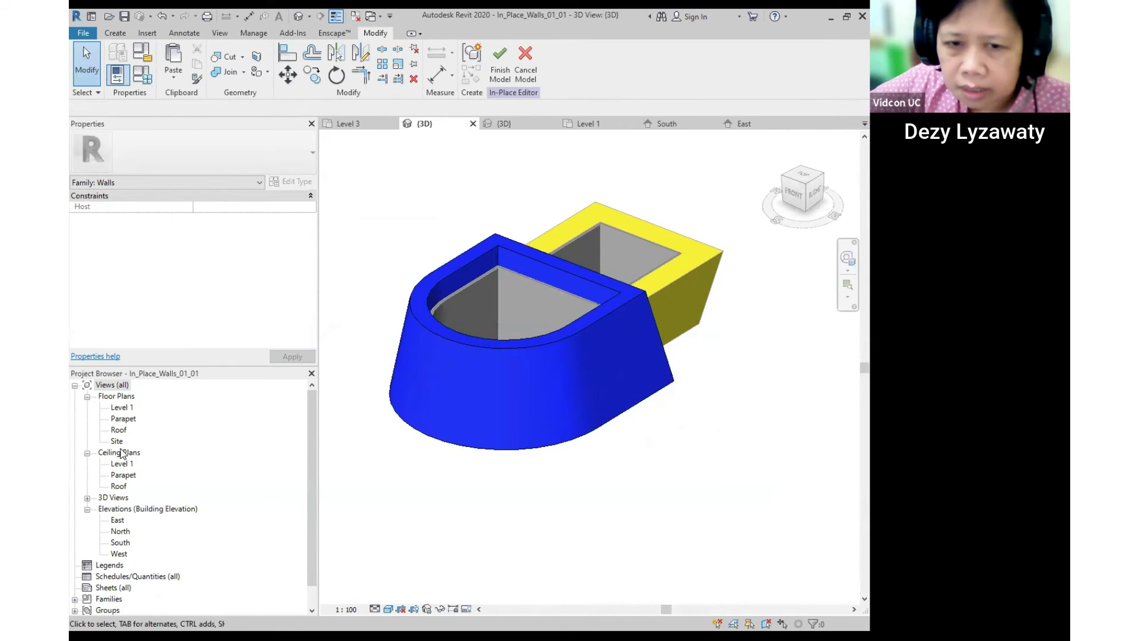
Check the Level 1 and Parapet floor plans and open the Roof floor plan with both rooms in view.
{"action": "double_click", "coordinate": [122, 407]}
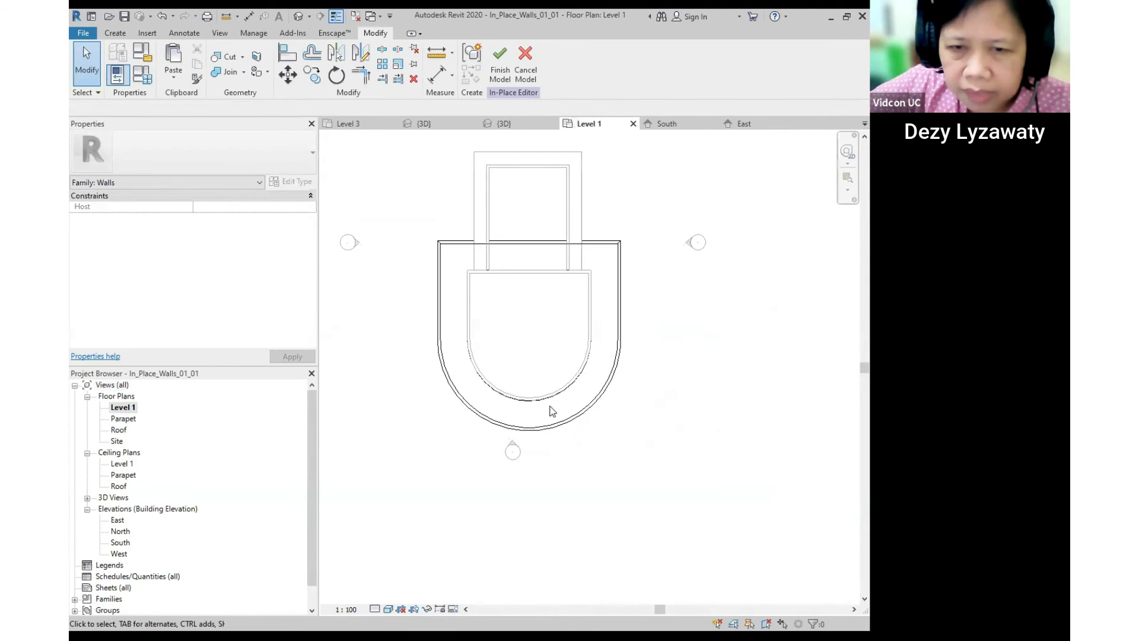
{"action": "double_click", "coordinate": [124, 418]}
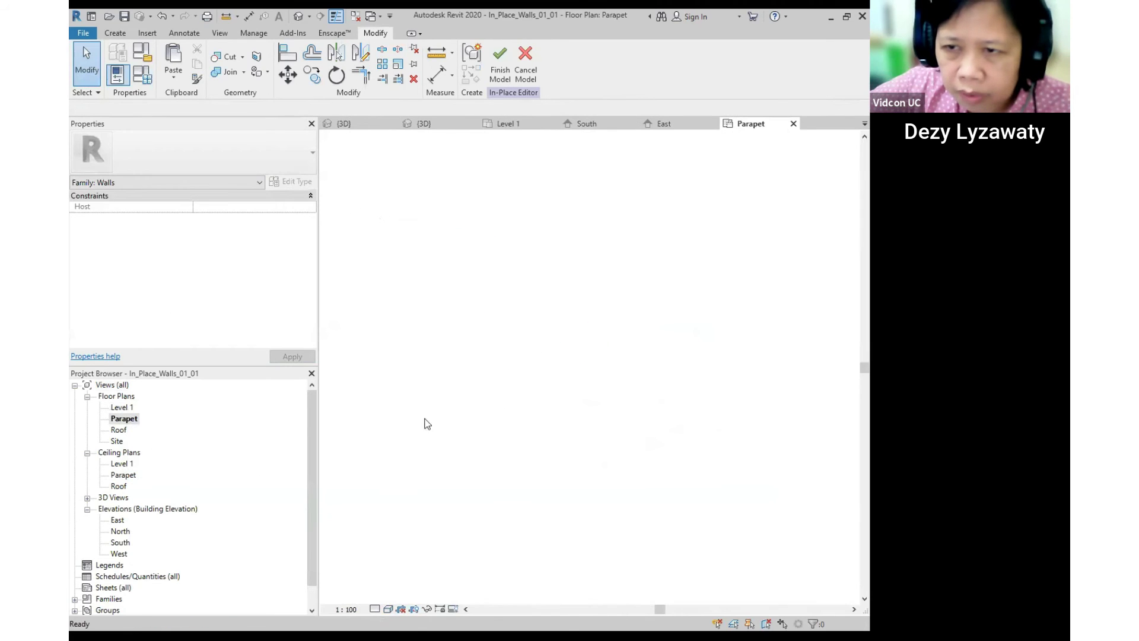
{"action": "double_click", "coordinate": [119, 429]}
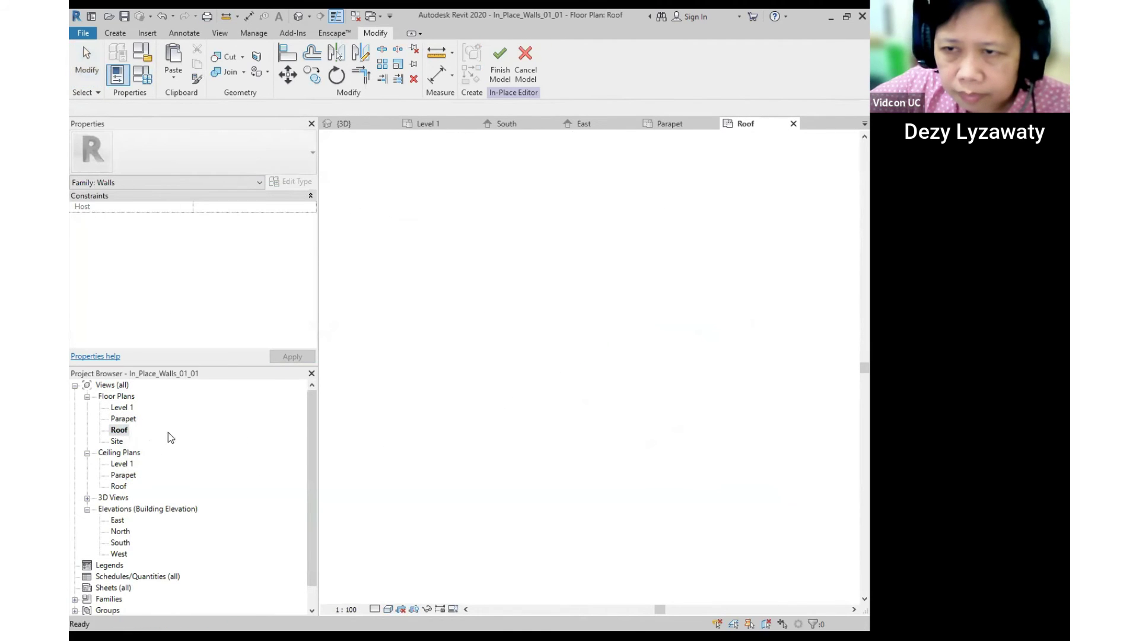
{"action": "scroll", "coordinate": [629, 436], "scroll_direction": "down", "scroll_amount": 1}
{"action": "scroll", "coordinate": [623, 441], "scroll_direction": "up", "scroll_amount": 2}
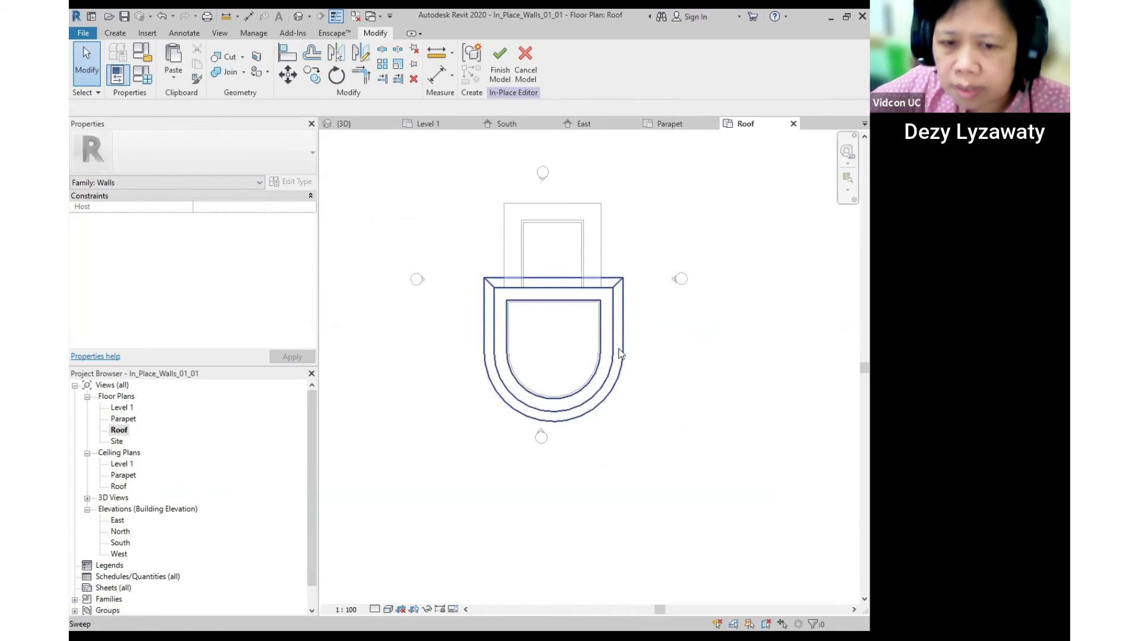
{"action": "middle_click_drag", "start_coordinate": [561, 233], "coordinate": [548, 237]}
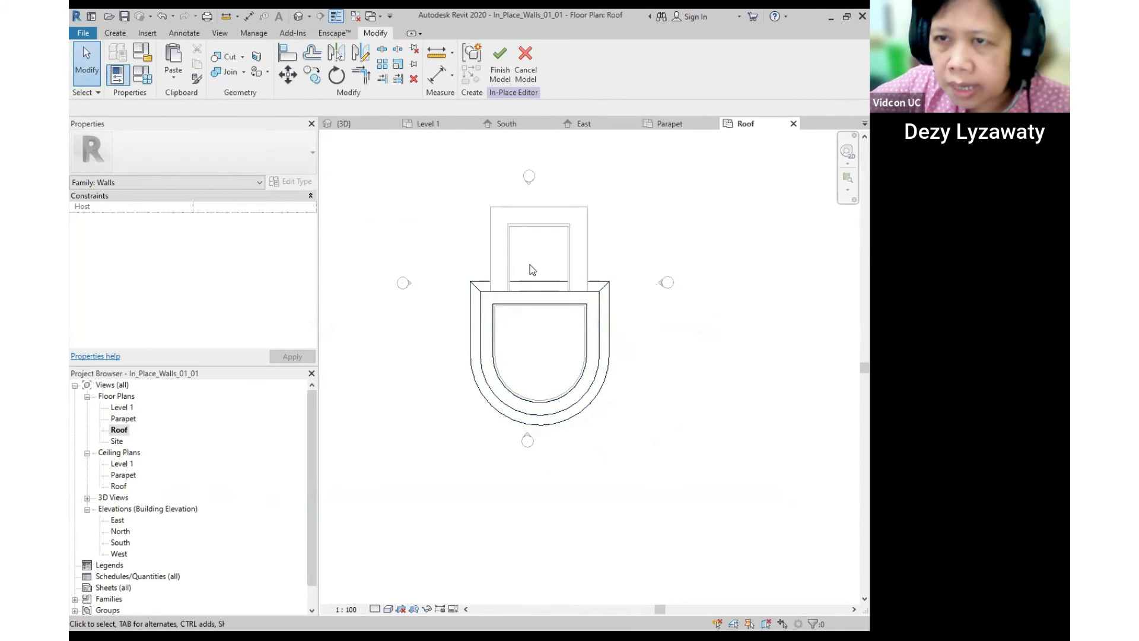
Draw a vertical reference plane through the centre of both rooms in the Roof plan and extend its upper end beyond the rectangular room.
{"action": "left_click", "coordinate": [114, 32]}
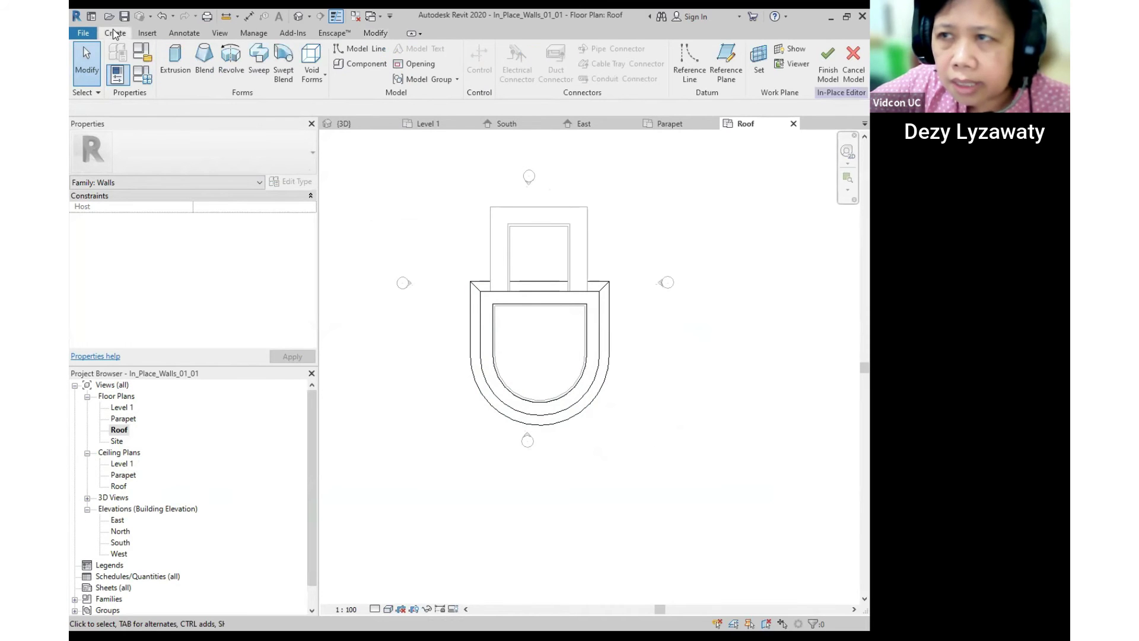
{"action": "left_click", "coordinate": [733, 83]}
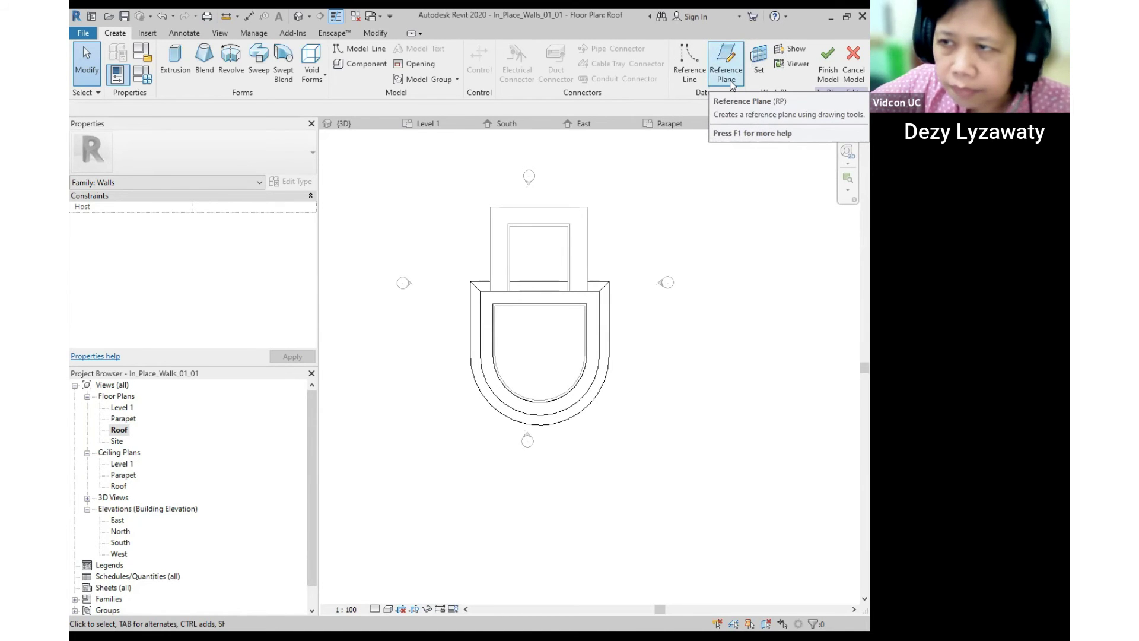
{"action": "left_click", "coordinate": [732, 85]}
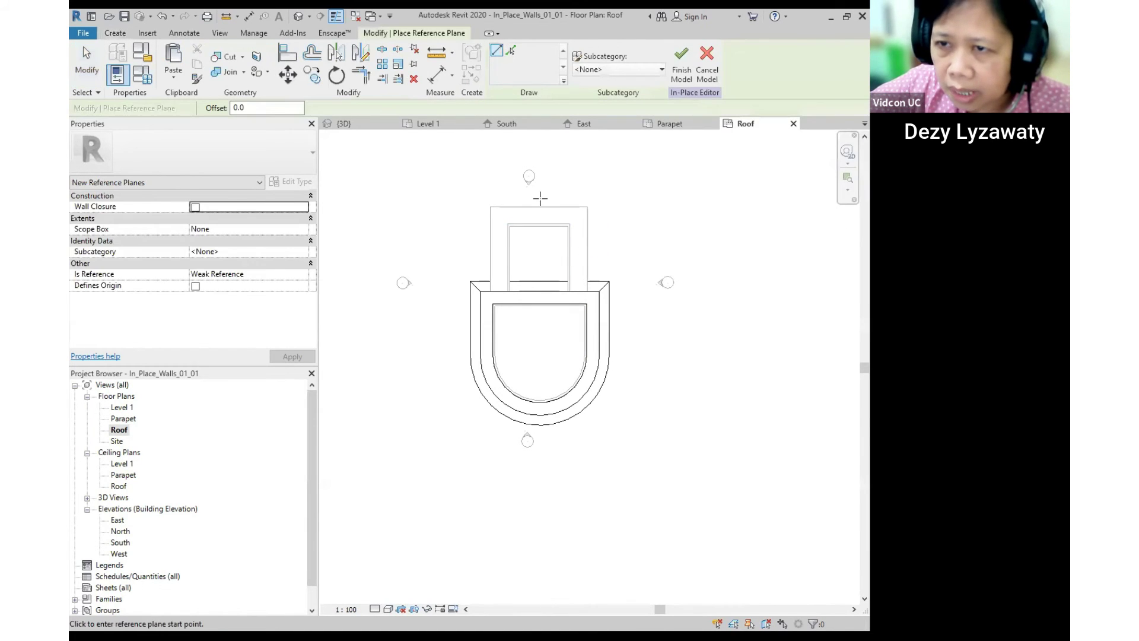
{"action": "left_click", "coordinate": [538, 206]}
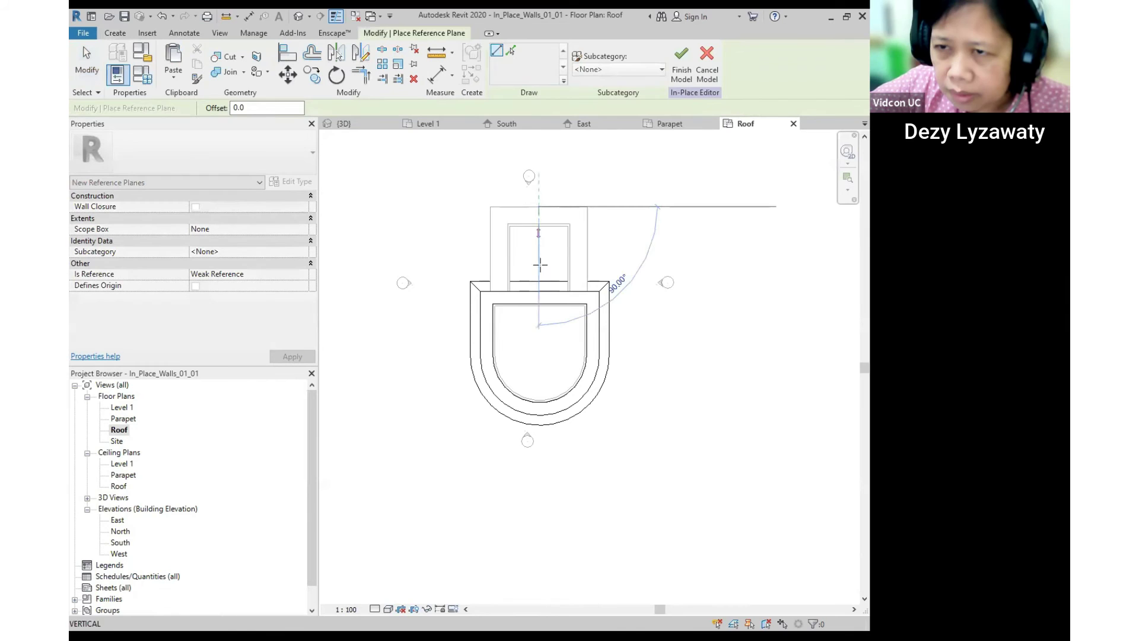
{"action": "left_click", "coordinate": [538, 474]}
{"action": "key", "text": "Escape"}
{"action": "key", "text": "Escape"}
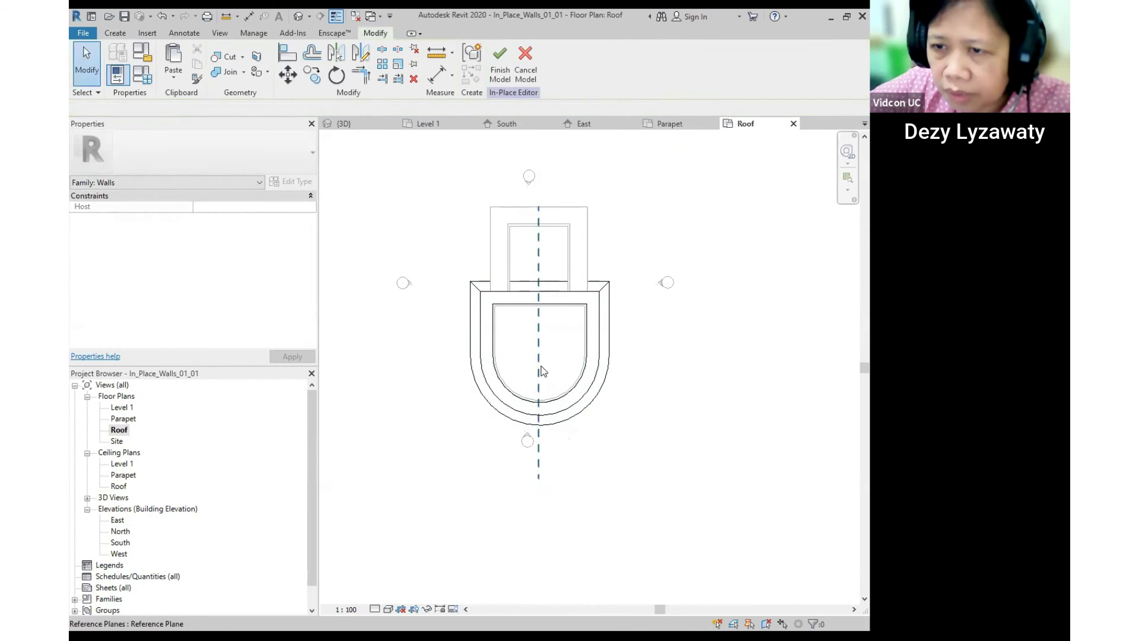
{"action": "left_click", "coordinate": [539, 373]}
{"action": "left_click_drag", "start_coordinate": [538, 188], "coordinate": [538, 183]}
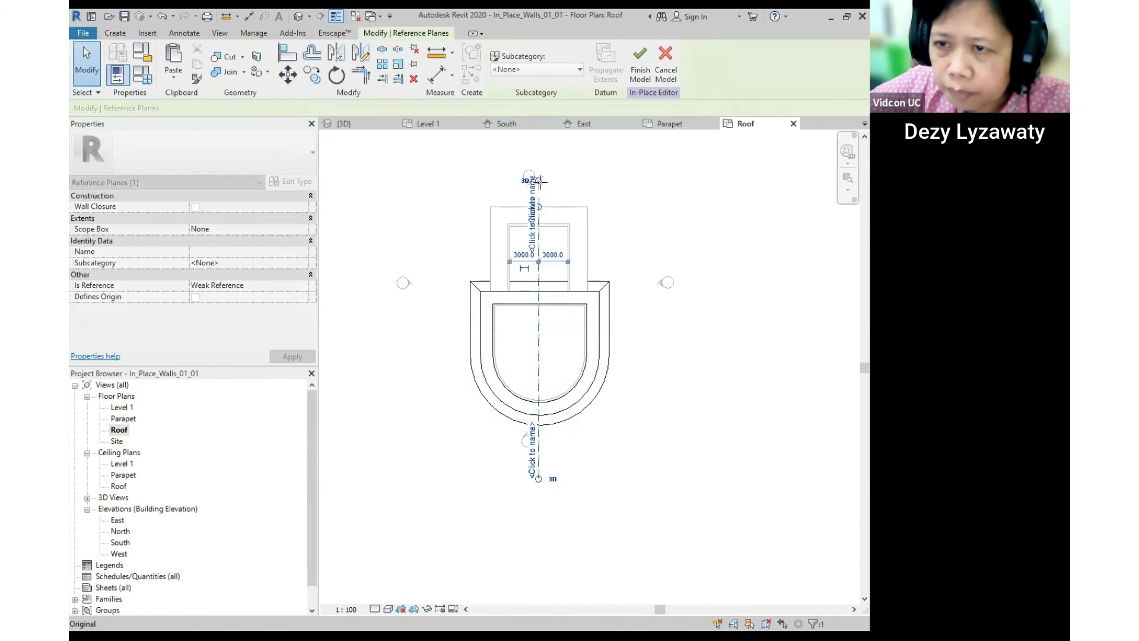
{"action": "left_click", "coordinate": [686, 322]}
{"action": "middle_click_drag", "start_coordinate": [595, 443], "coordinate": [594, 413]}
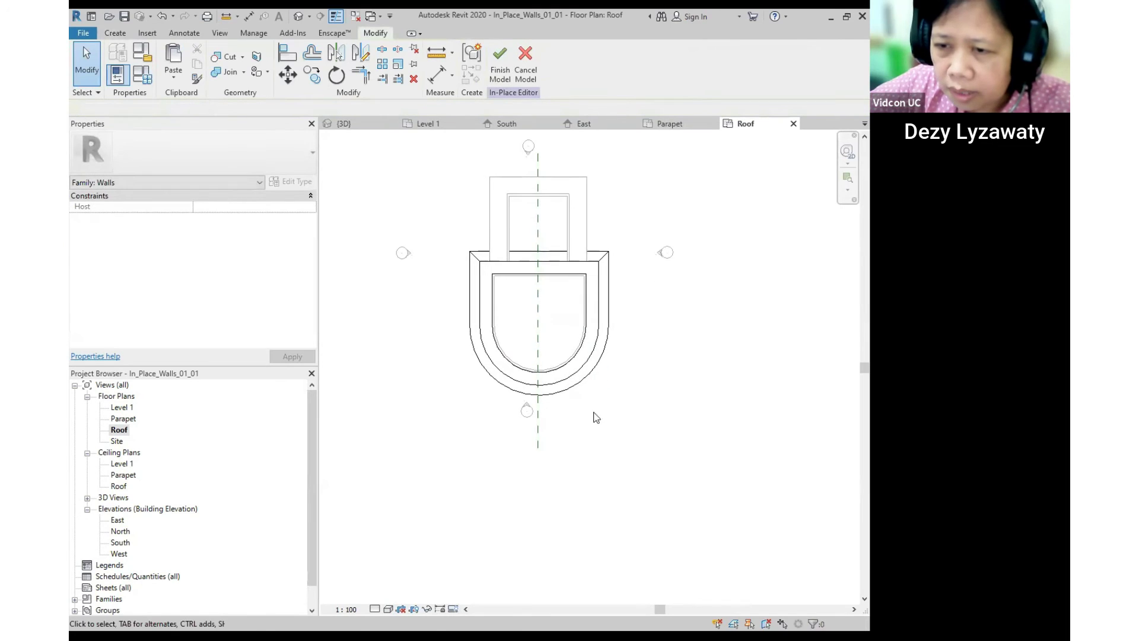
{"action": "left_click", "coordinate": [539, 445]}
{"action": "middle_click_drag", "start_coordinate": [677, 405], "coordinate": [674, 418]}
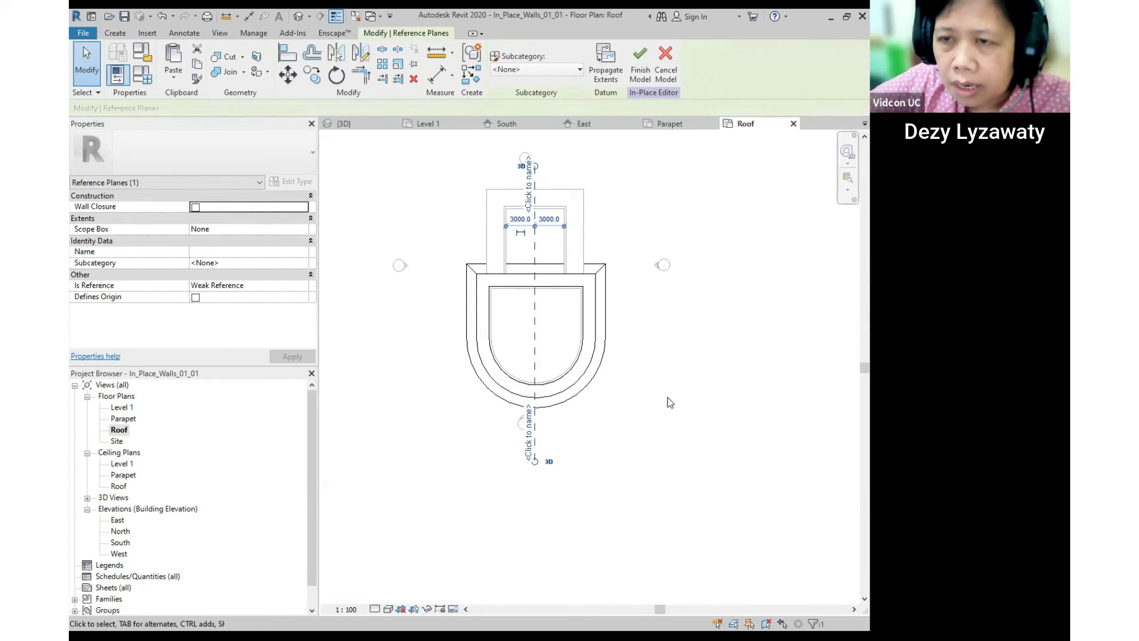
{"action": "left_click", "coordinate": [669, 398]}
Start a void extrusion, pick the central reference plane as its work plane, and open the East elevation for sketching.
{"action": "left_click", "coordinate": [114, 32]}
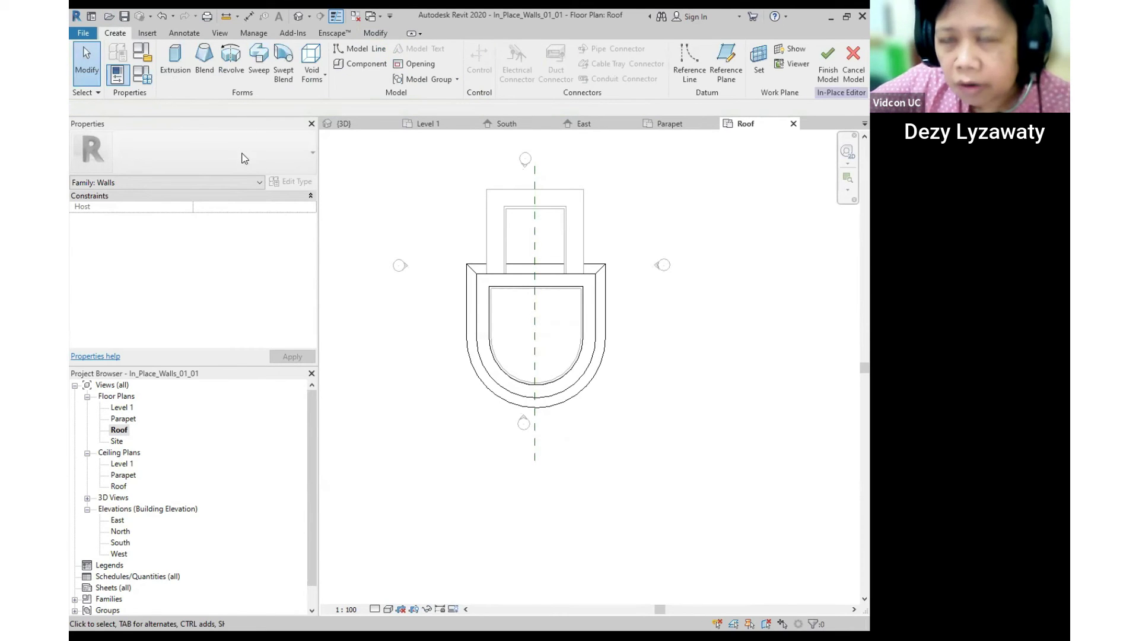
{"action": "left_click", "coordinate": [249, 93]}
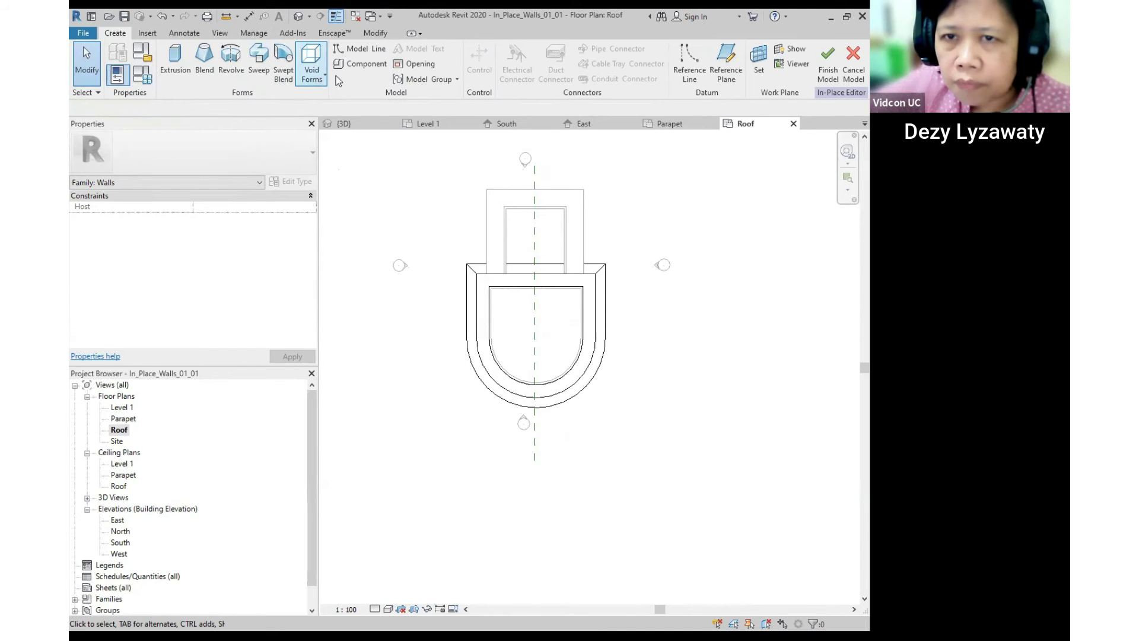
{"action": "left_click", "coordinate": [320, 74]}
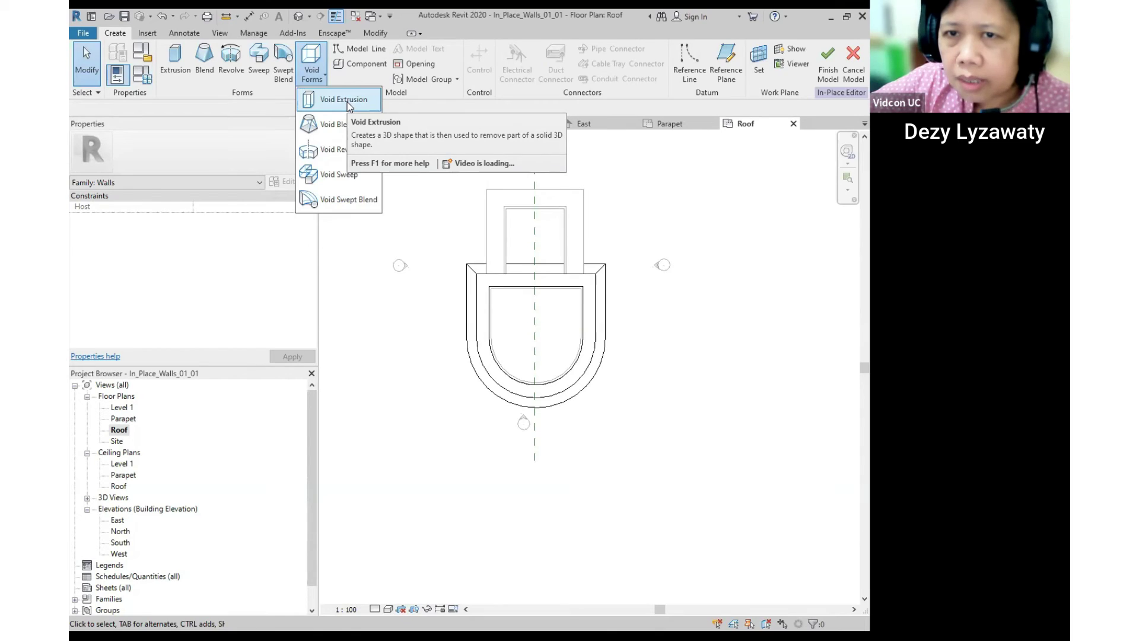
{"action": "left_click", "coordinate": [348, 101]}
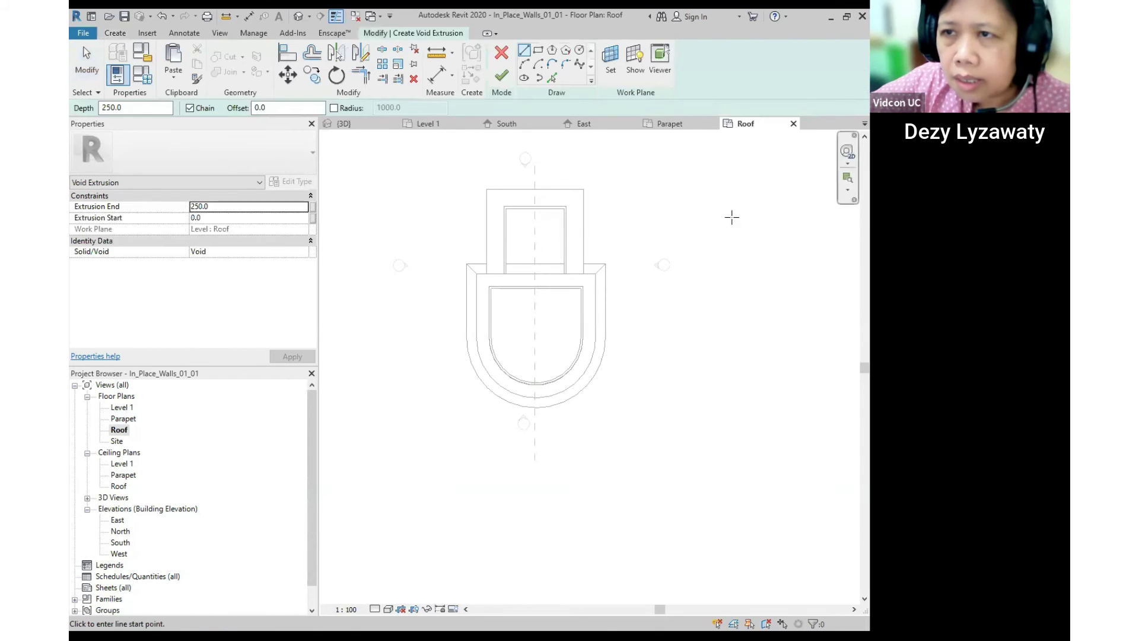
{"action": "left_click", "coordinate": [612, 63]}
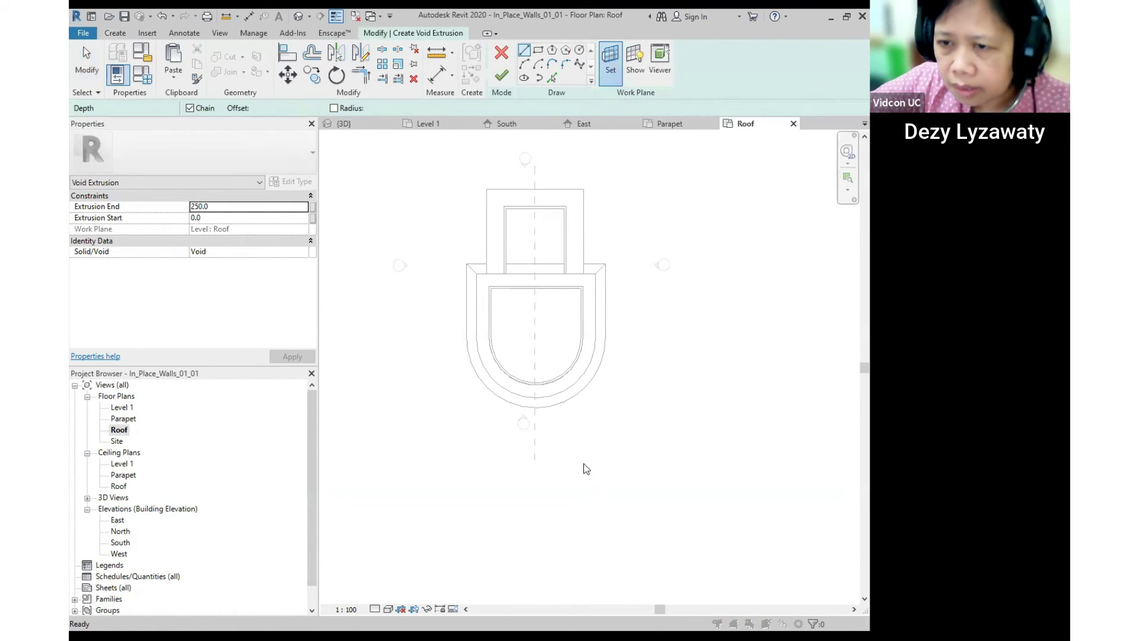
{"action": "left_click", "coordinate": [503, 340]}
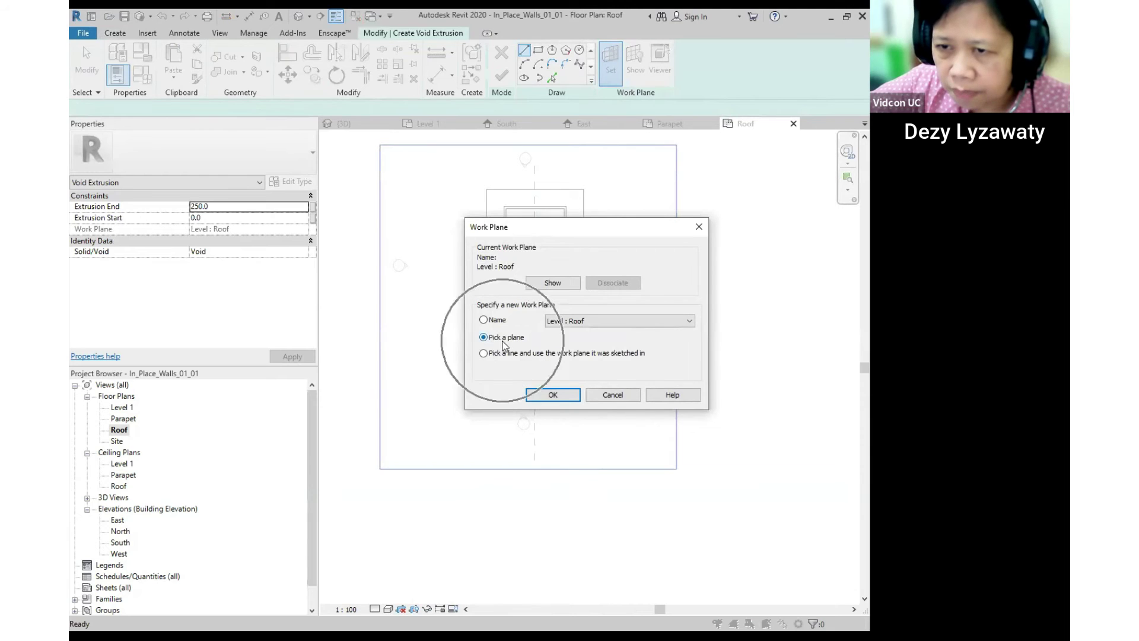
{"action": "left_click", "coordinate": [567, 390]}
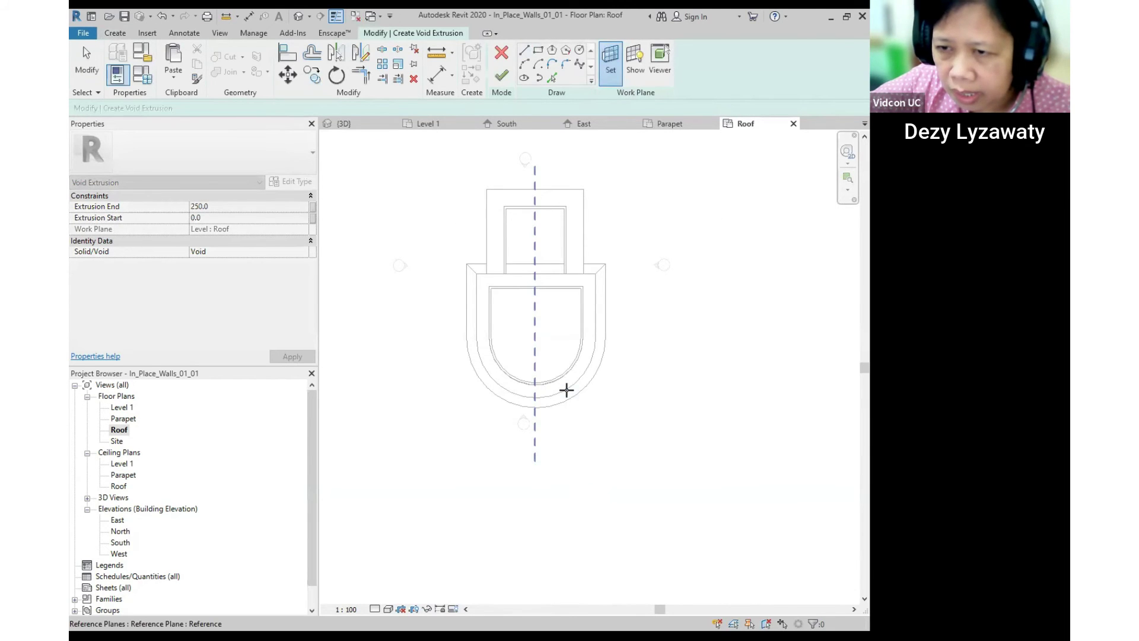
{"action": "left_click", "coordinate": [533, 434]}
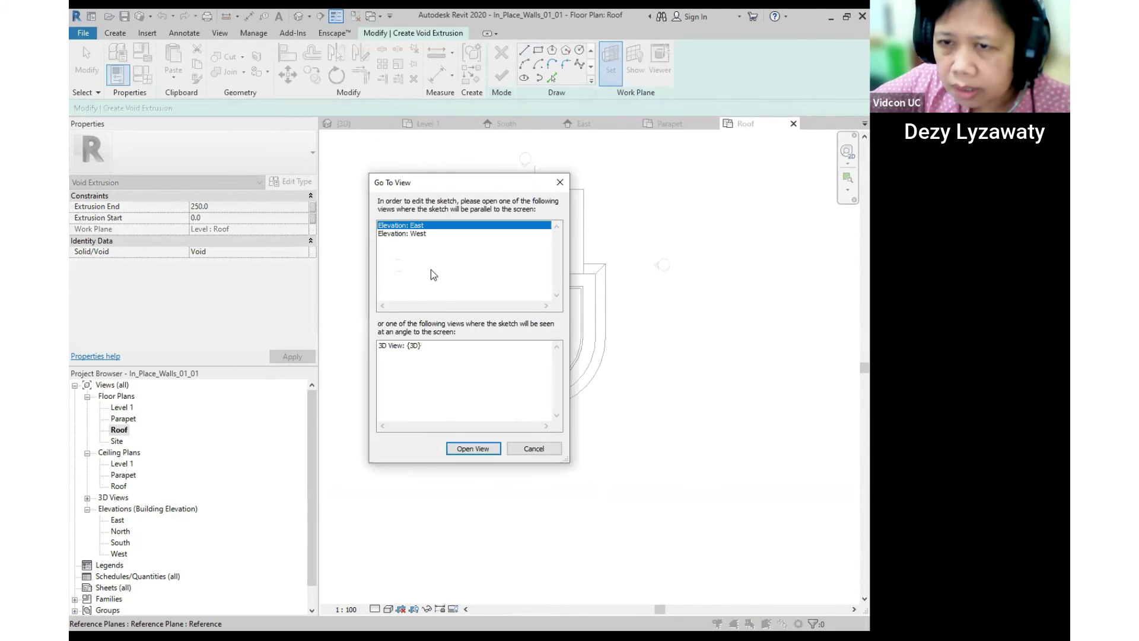
{"action": "left_click", "coordinate": [424, 234]}
{"action": "left_click", "coordinate": [405, 226]}
{"action": "left_click", "coordinate": [475, 448]}
Sketch a closed four-sided void profile over the blue wall, about 16700 mm wide, with its lower edge sloping down to Roof level beyond the wall.
{"action": "scroll", "coordinate": [697, 449], "scroll_direction": "down", "scroll_amount": 1}
{"action": "middle_click_drag", "start_coordinate": [696, 396], "coordinate": [656, 445]}
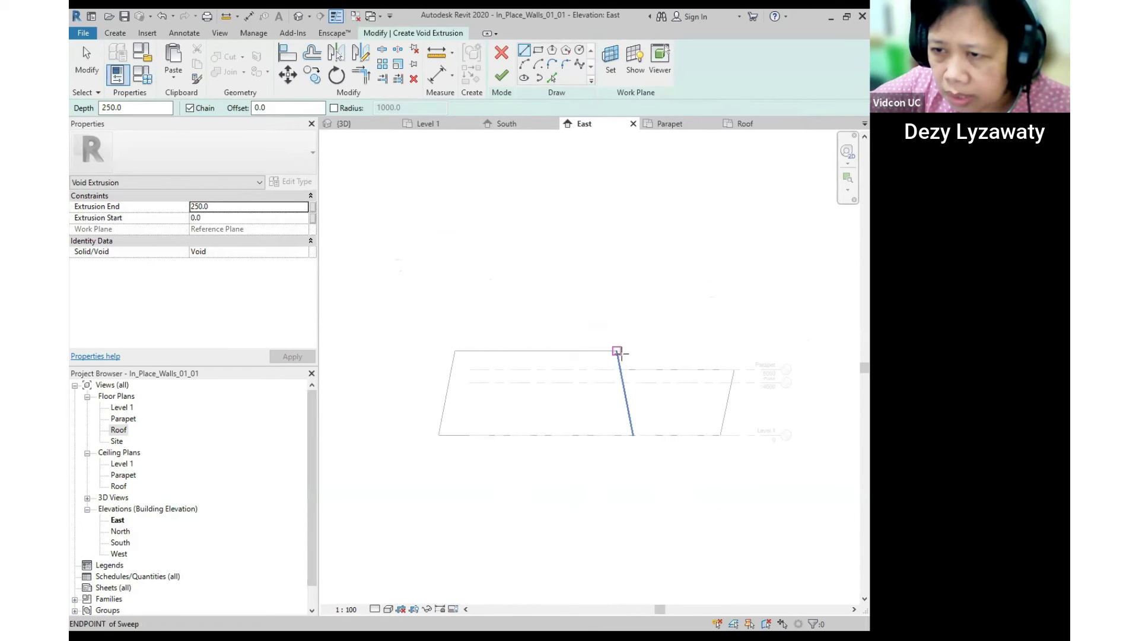
{"action": "left_click", "coordinate": [640, 347]}
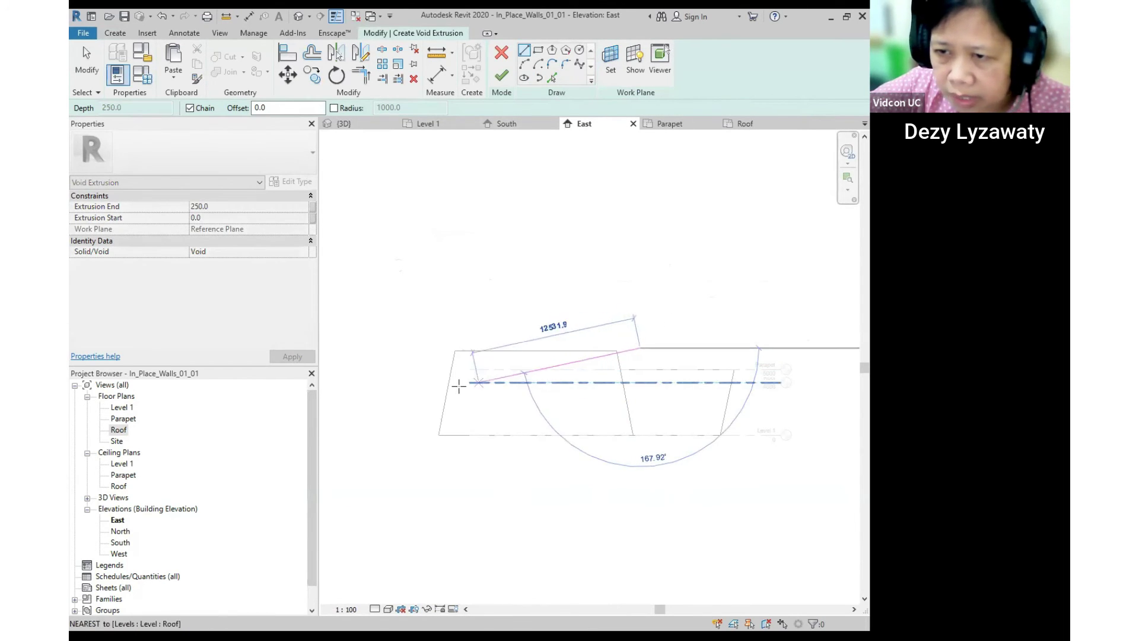
{"action": "left_click", "coordinate": [422, 382]}
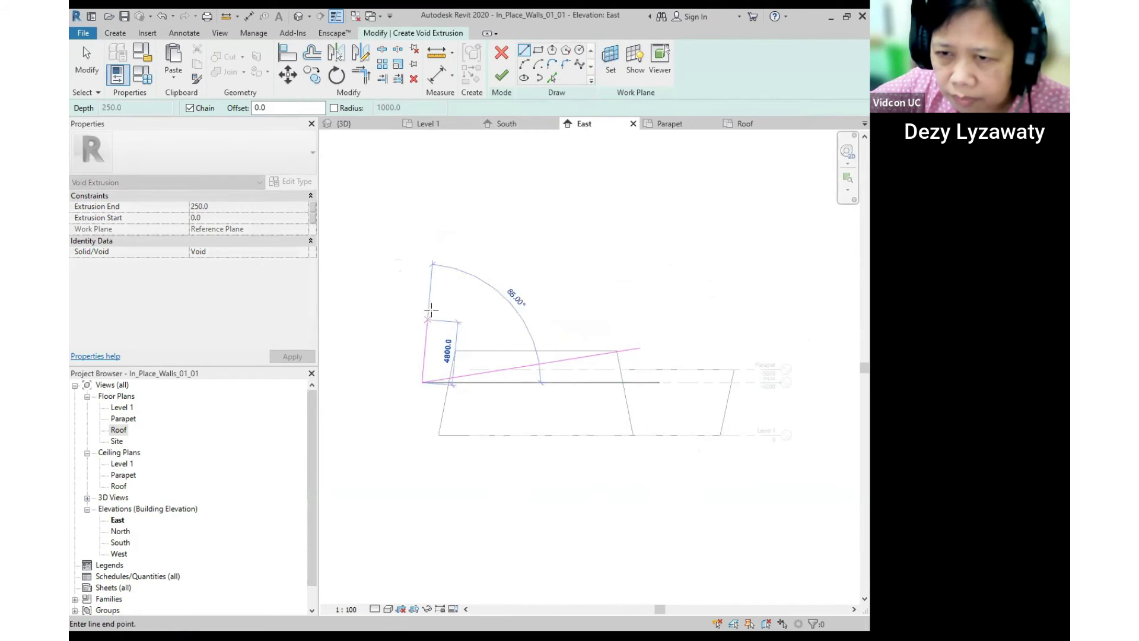
{"action": "left_click", "coordinate": [522, 290]}
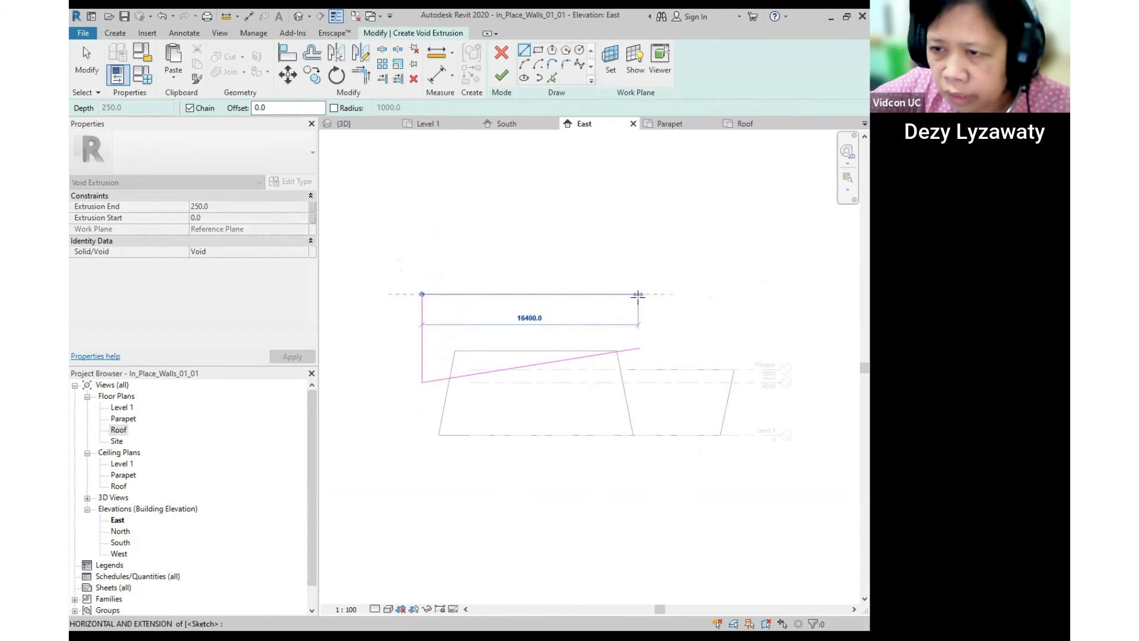
{"action": "left_click", "coordinate": [643, 294]}
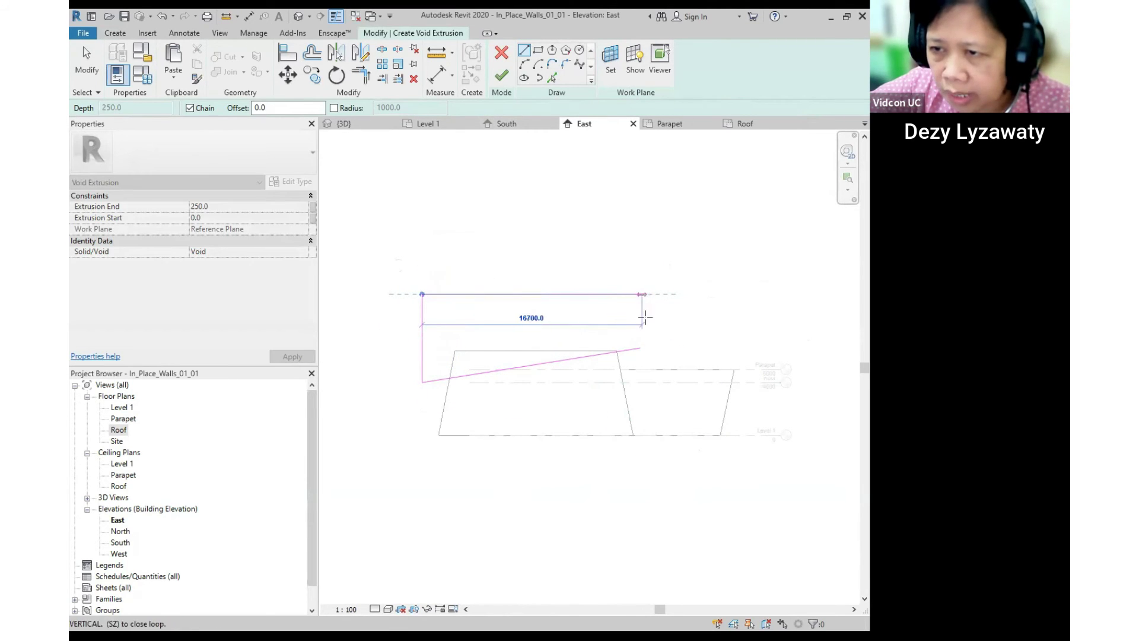
{"action": "left_click", "coordinate": [640, 348]}
{"action": "scroll", "coordinate": [668, 358], "scroll_direction": "up", "scroll_amount": 2}
{"action": "key", "text": "Escape"}
Check the corners of the sloped profile and finish the void extrusion.
{"action": "scroll", "coordinate": [651, 338], "scroll_direction": "down", "scroll_amount": 2}
{"action": "middle_click_drag", "start_coordinate": [677, 341], "coordinate": [827, 296]}
{"action": "scroll", "coordinate": [697, 285], "scroll_direction": "up", "scroll_amount": 1}
{"action": "left_click", "coordinate": [566, 341]}
{"action": "key", "text": "Escape"}
{"action": "scroll", "coordinate": [531, 321], "scroll_direction": "down", "scroll_amount": 3}
{"action": "middle_click_drag", "start_coordinate": [672, 294], "coordinate": [612, 313]}
{"action": "scroll", "coordinate": [611, 313], "scroll_direction": "up", "scroll_amount": 2}
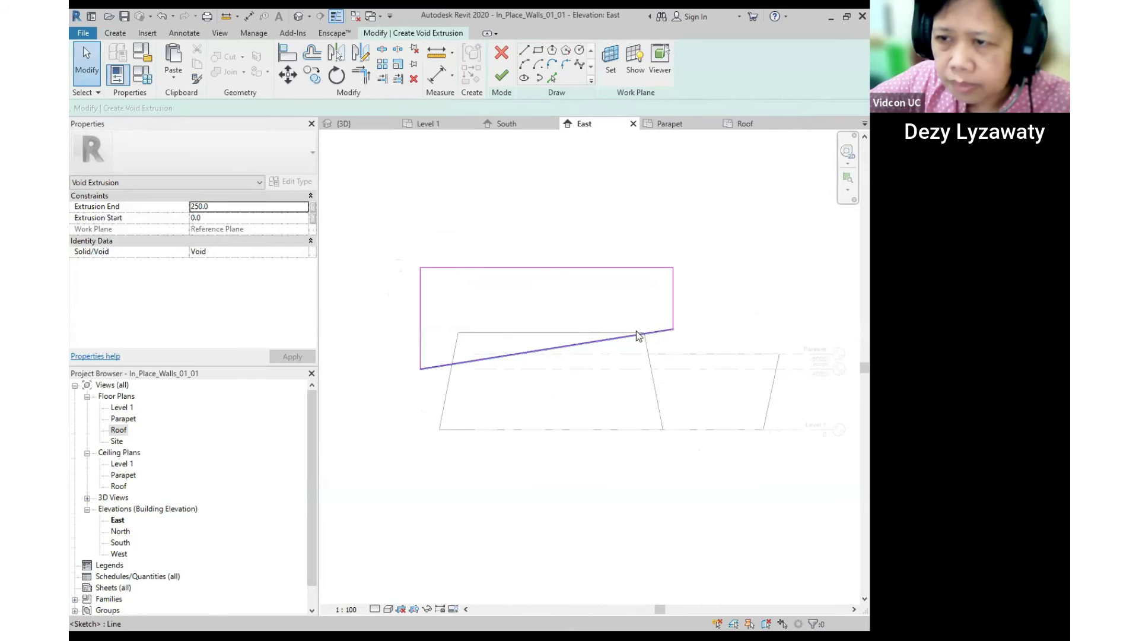
{"action": "left_click", "coordinate": [502, 77]}
{"action": "left_click", "coordinate": [805, 254]}
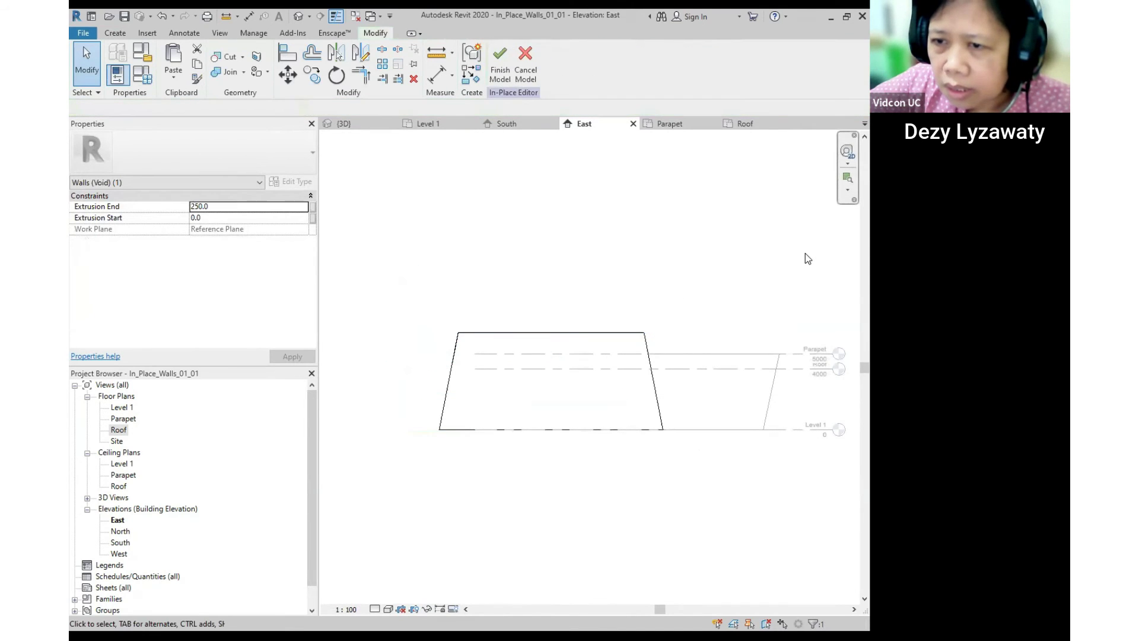
Stretch the sloped void in the 3D view past both sides of the blue wall, to a depth of about 21450 mm.
{"action": "left_click", "coordinate": [300, 17]}
{"action": "middle_click_drag", "start_coordinate": [547, 417], "coordinate": [589, 421], "text": "shift"}
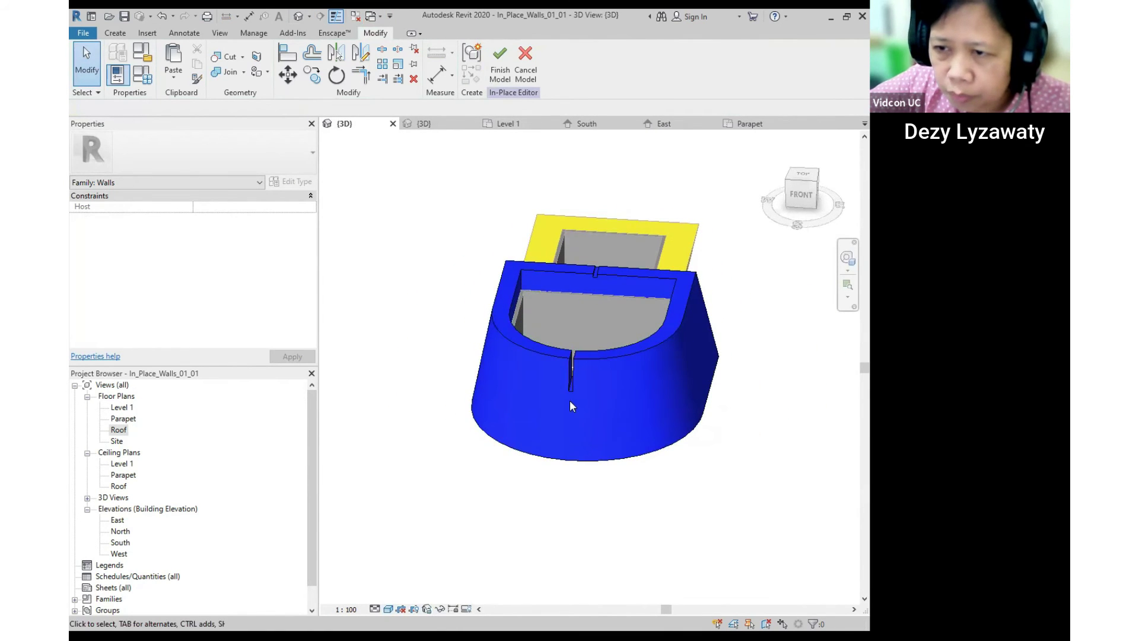
{"action": "left_click", "coordinate": [571, 380]}
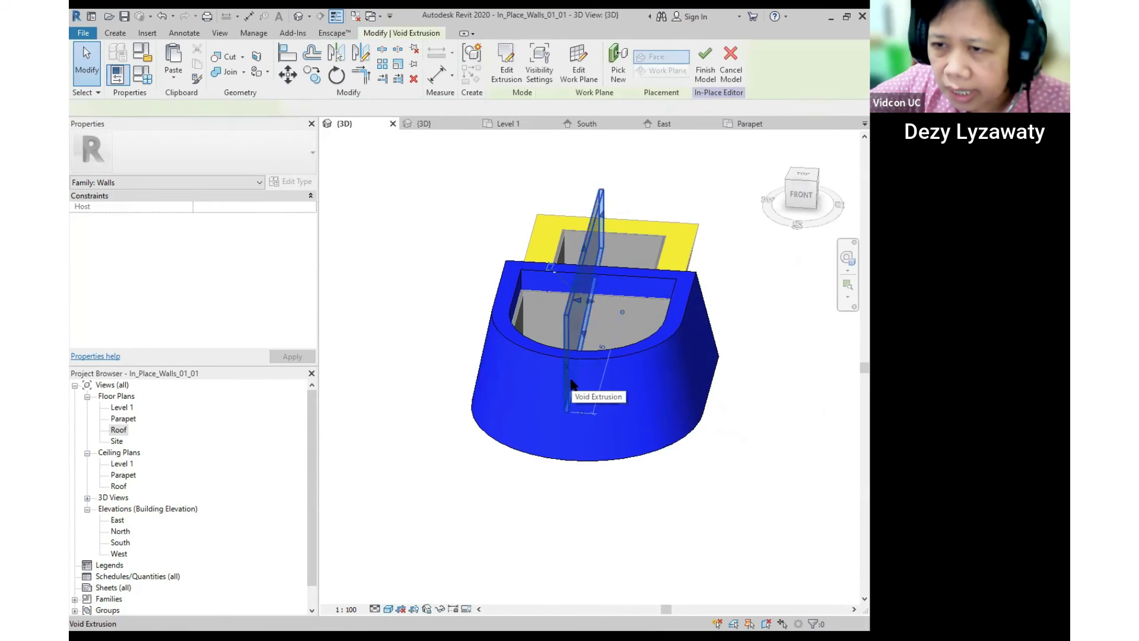
{"action": "key", "text": "ctrl"}
{"action": "left_click_drag", "start_coordinate": [590, 303], "coordinate": [745, 330]}
{"action": "left_click_drag", "start_coordinate": [578, 302], "coordinate": [397, 268]}
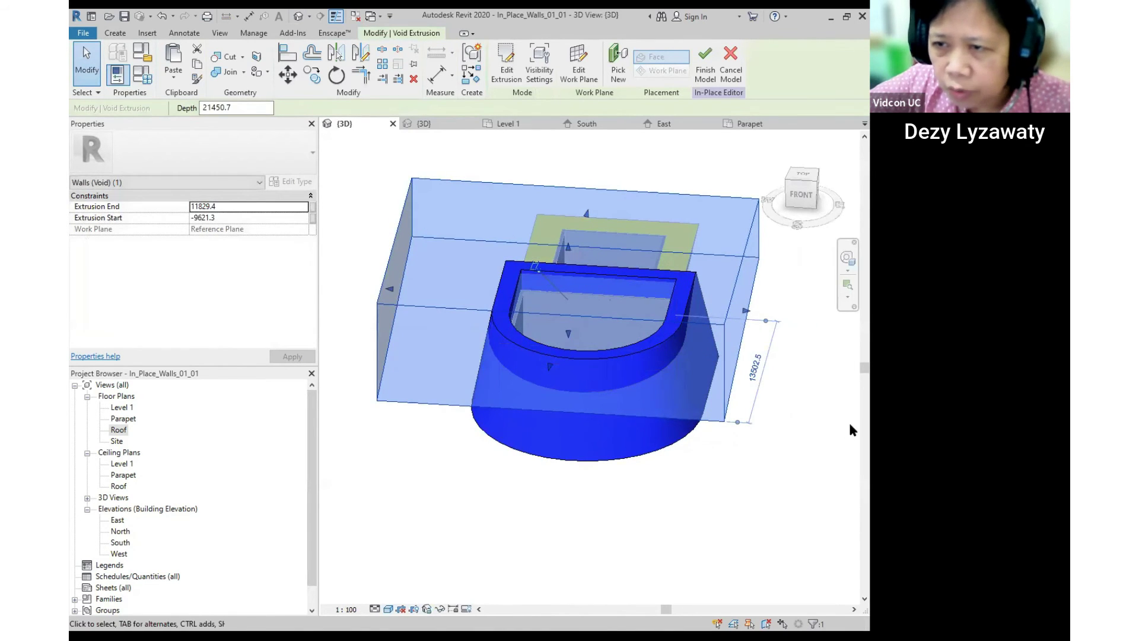
{"action": "left_click", "coordinate": [815, 438]}
Start a second void extrusion and pick the inner flat face of the blue wall's straight end as its work plane.
{"action": "middle_click_drag", "start_coordinate": [763, 389], "coordinate": [834, 376], "text": "shift"}
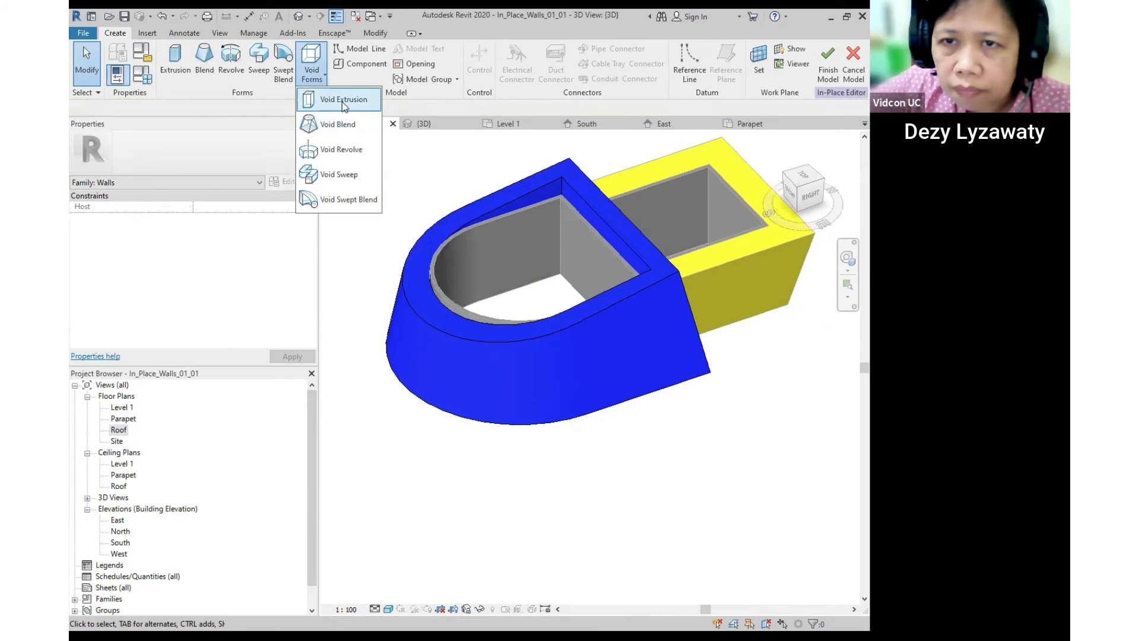
{"action": "left_click", "coordinate": [341, 101]}
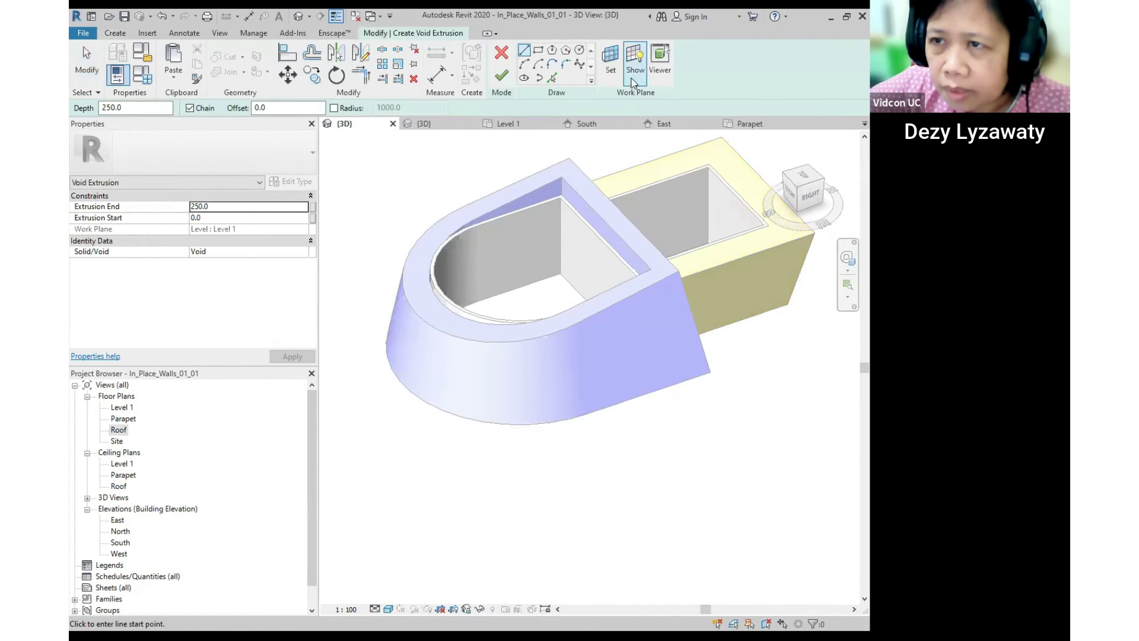
{"action": "left_click", "coordinate": [610, 62]}
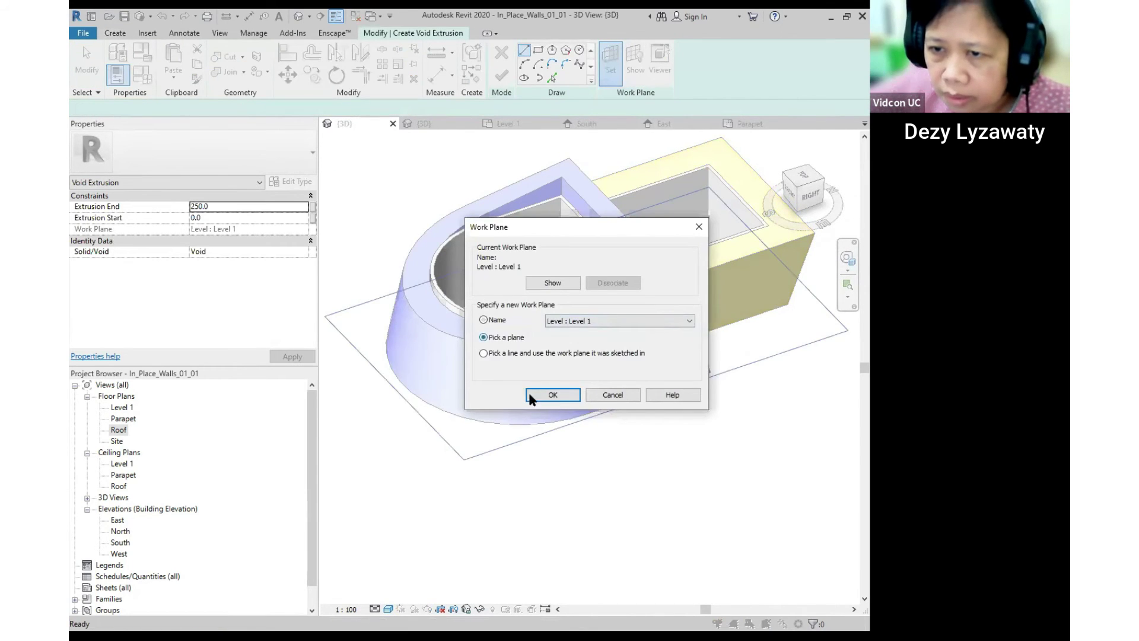
{"action": "left_click", "coordinate": [553, 395]}
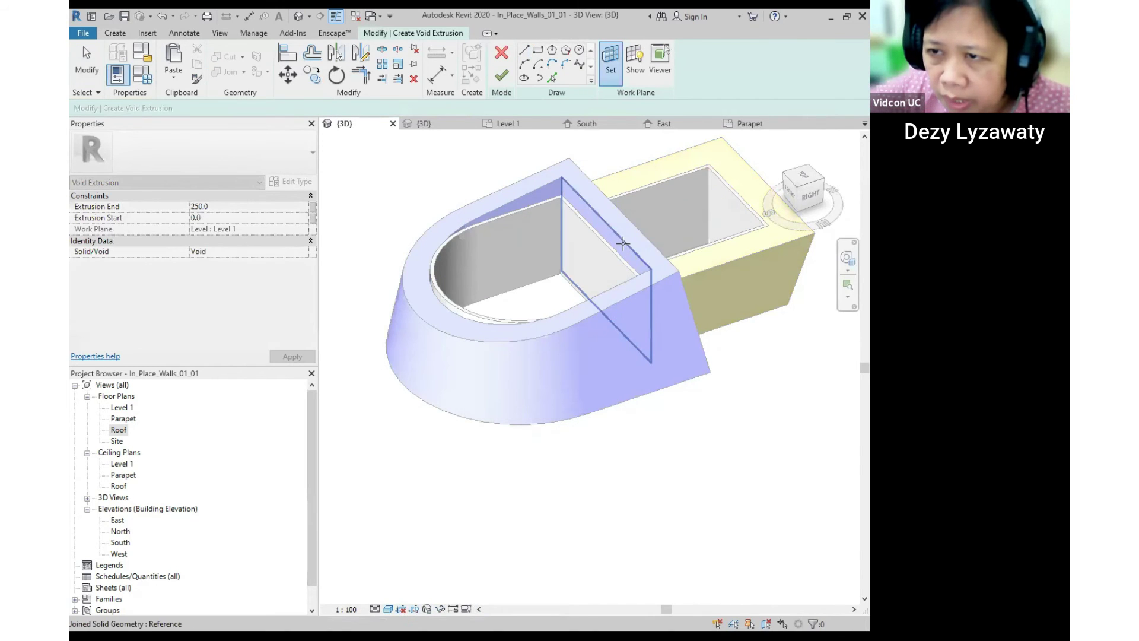
{"action": "left_click", "coordinate": [623, 243]}
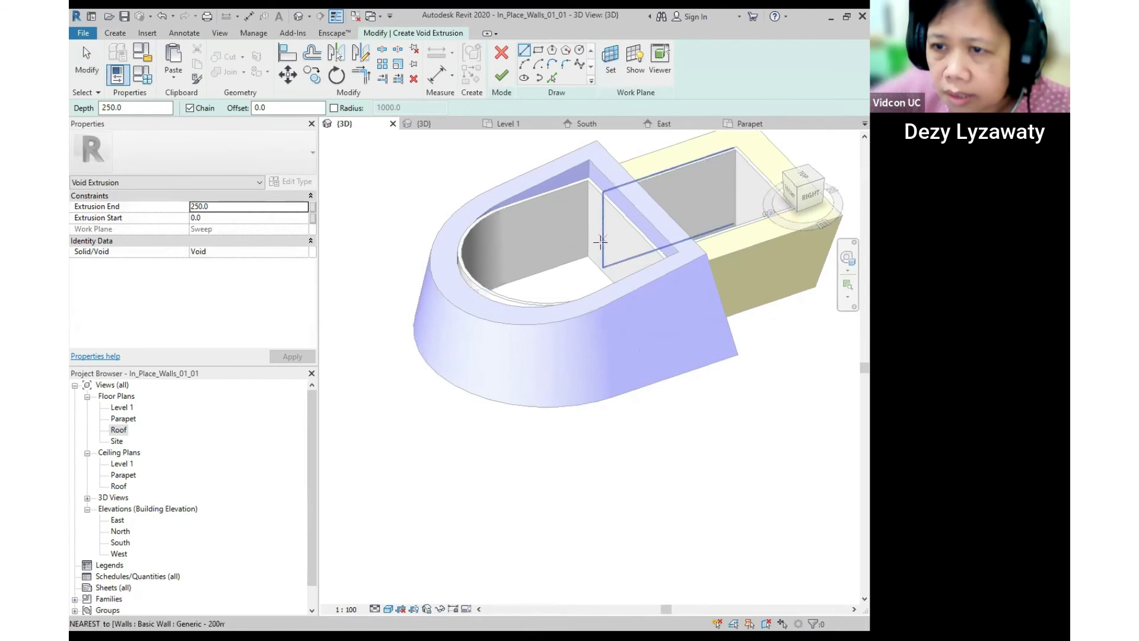
Sketch a circle centred on the vertical reference plane, below Roof level in the South elevation, and finish the void extrusion.
{"action": "double_click", "coordinate": [118, 542]}
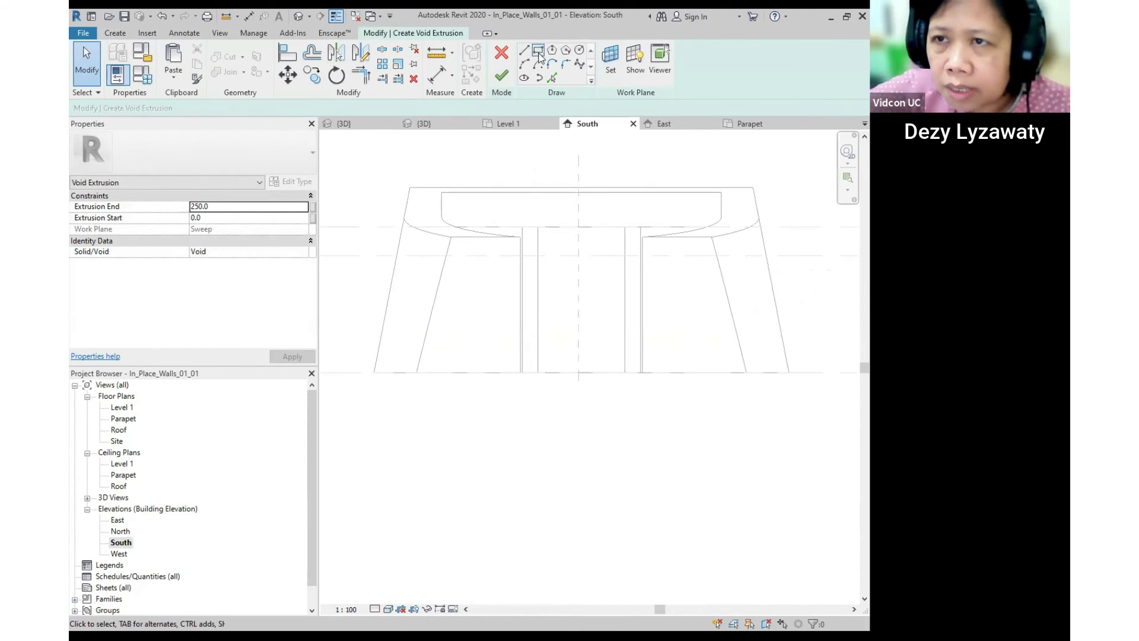
{"action": "left_click", "coordinate": [539, 53]}
{"action": "left_click", "coordinate": [579, 50]}
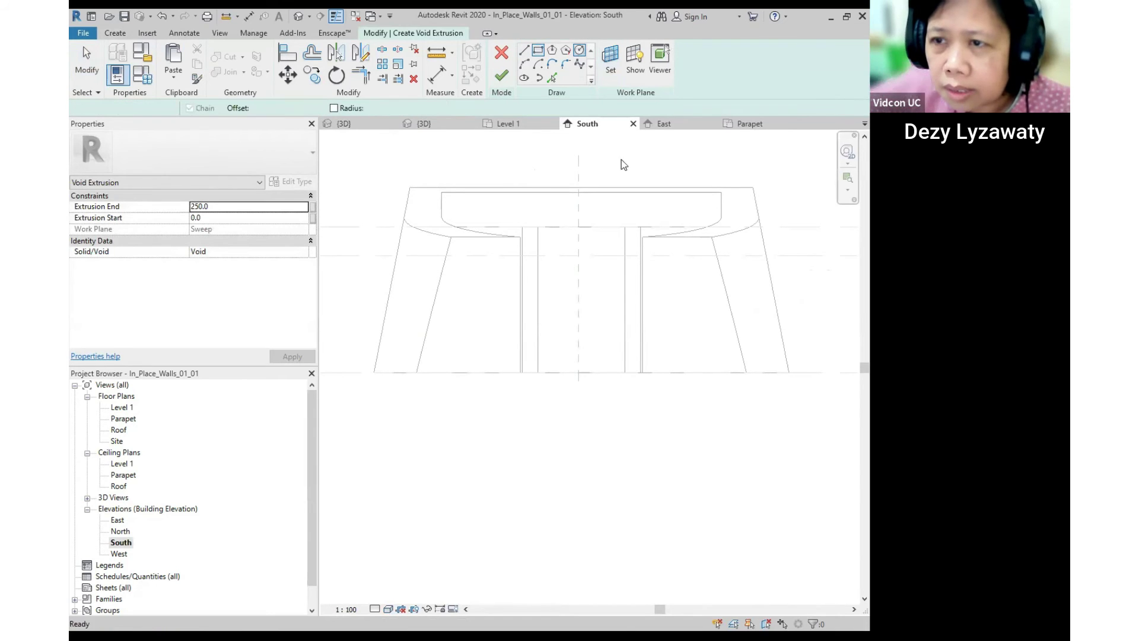
{"action": "left_click", "coordinate": [578, 294]}
{"action": "left_click", "coordinate": [608, 294]}
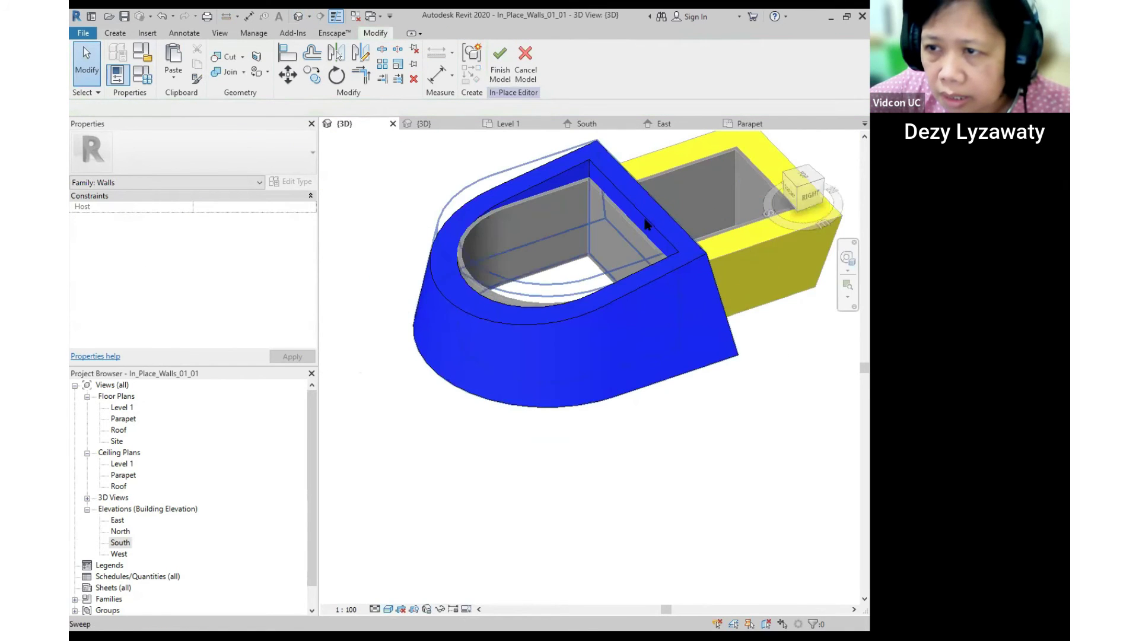
Show the 3D view in Wireframe and extend the circular void forward through the curved front wall, to an extrusion start of about -16119 mm.
{"action": "middle_click_drag", "start_coordinate": [650, 226], "coordinate": [617, 239]}
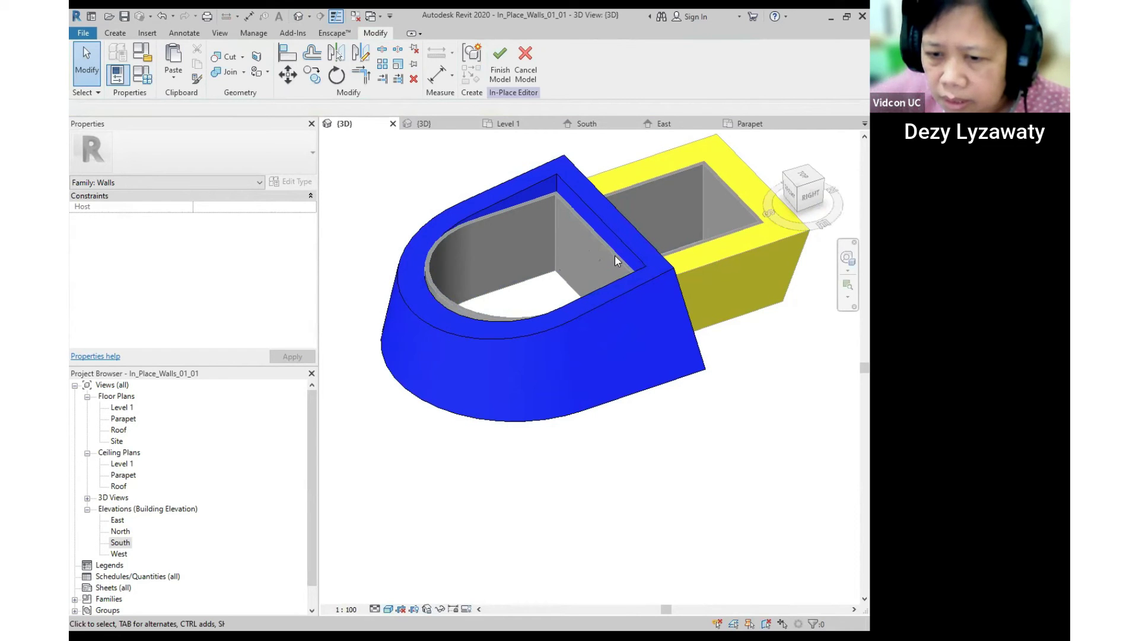
{"action": "left_click", "coordinate": [389, 609]}
{"action": "left_click", "coordinate": [415, 528]}
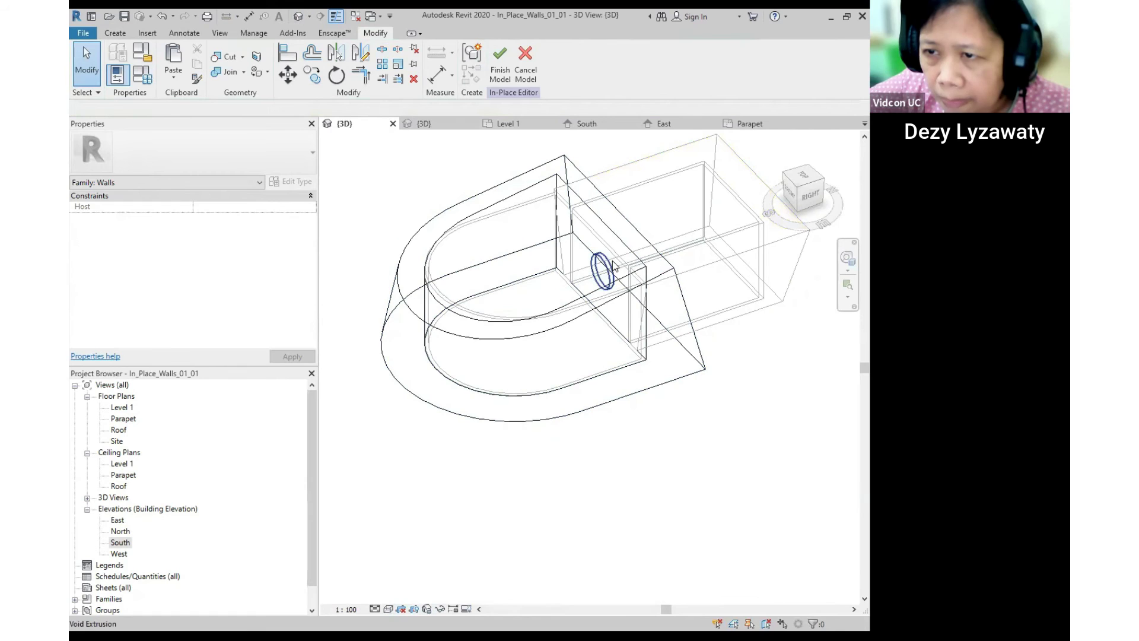
{"action": "left_click", "coordinate": [604, 264]}
{"action": "left_click_drag", "start_coordinate": [481, 295], "coordinate": [392, 327]}
{"action": "left_click", "coordinate": [529, 473]}
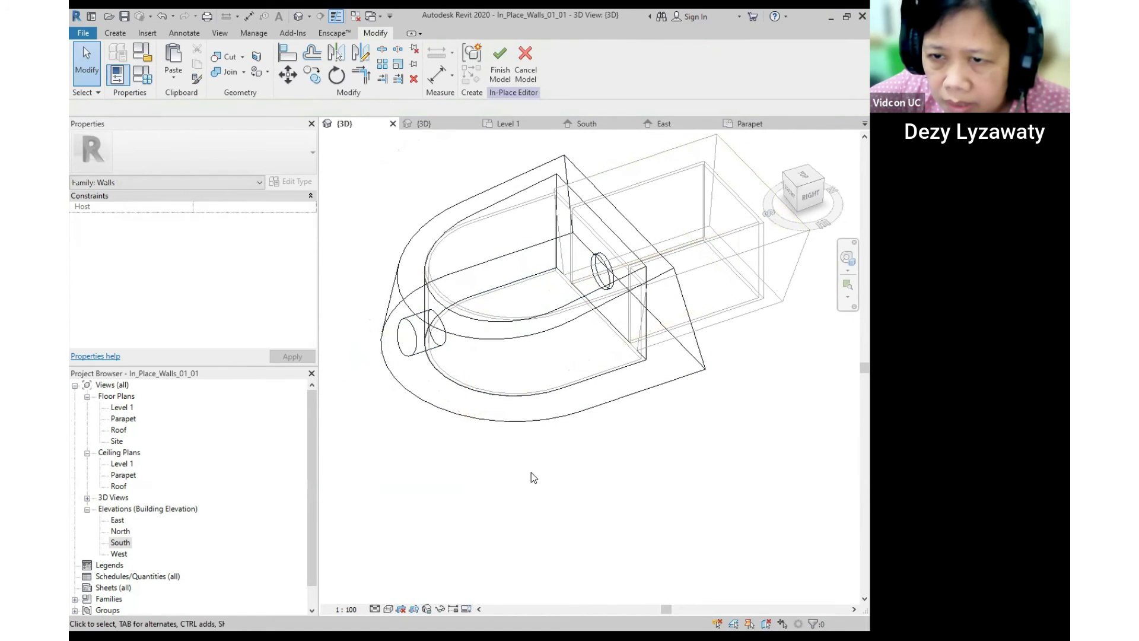
Pull the circular void's inner end out of the flat wall, to an extrusion end of about -6881 mm.
{"action": "left_click", "coordinate": [615, 274]}
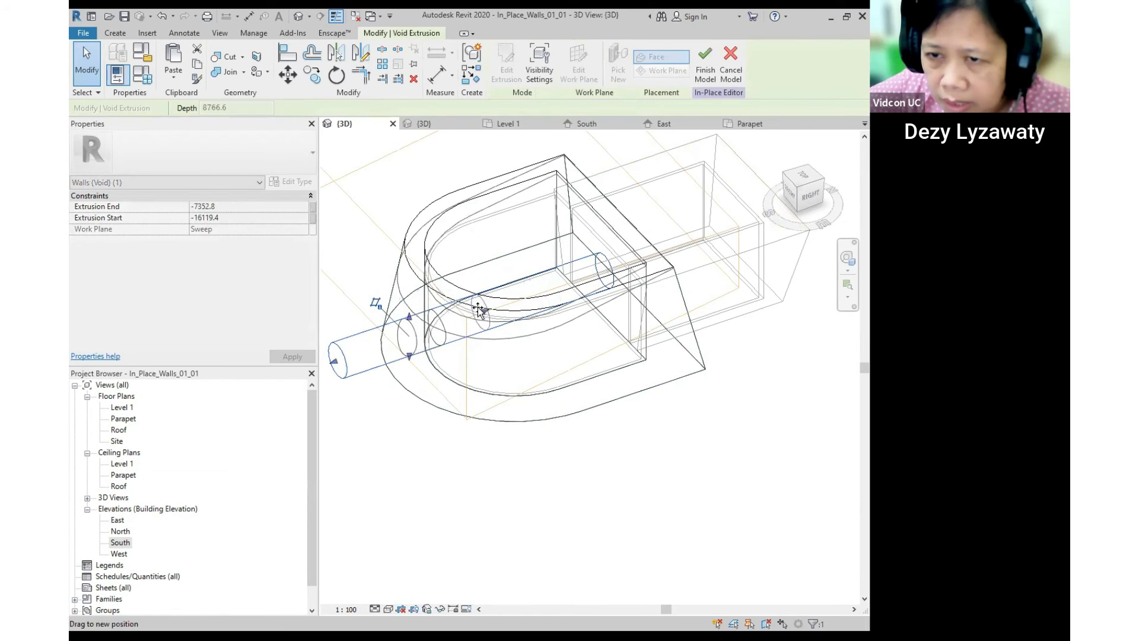
{"action": "left_click_drag", "start_coordinate": [487, 306], "coordinate": [488, 305]}
{"action": "left_click", "coordinate": [639, 467]}
Show the 3D view in Hidden Line style to display the circular void's cut in the curved wall.
{"action": "middle_click_drag", "start_coordinate": [644, 481], "coordinate": [686, 457]}
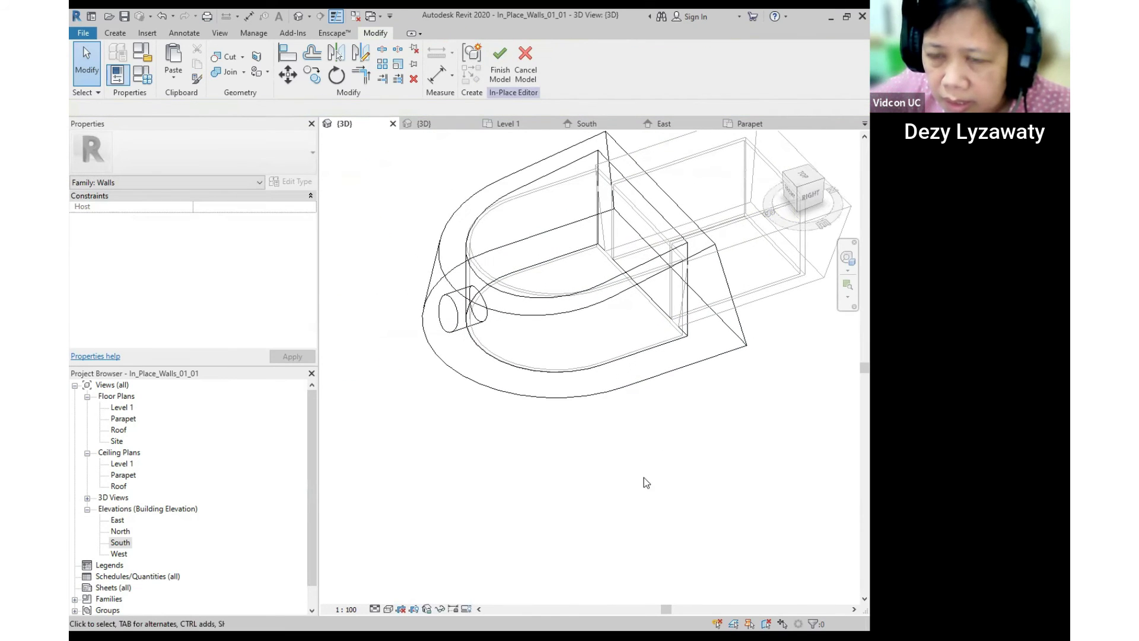
{"action": "left_click", "coordinate": [388, 608]}
{"action": "left_click", "coordinate": [407, 542]}
{"action": "mouse_move", "coordinate": [491, 374]}
{"action": "middle_mouse_down", "text": "shift"}
{"action": "mouse_move", "coordinate": [747, 364]}
{"action": "mouse_move", "coordinate": [600, 320]}
{"action": "mouse_move", "coordinate": [504, 376]}
{"action": "middle_mouse_up", "text": "shift"}
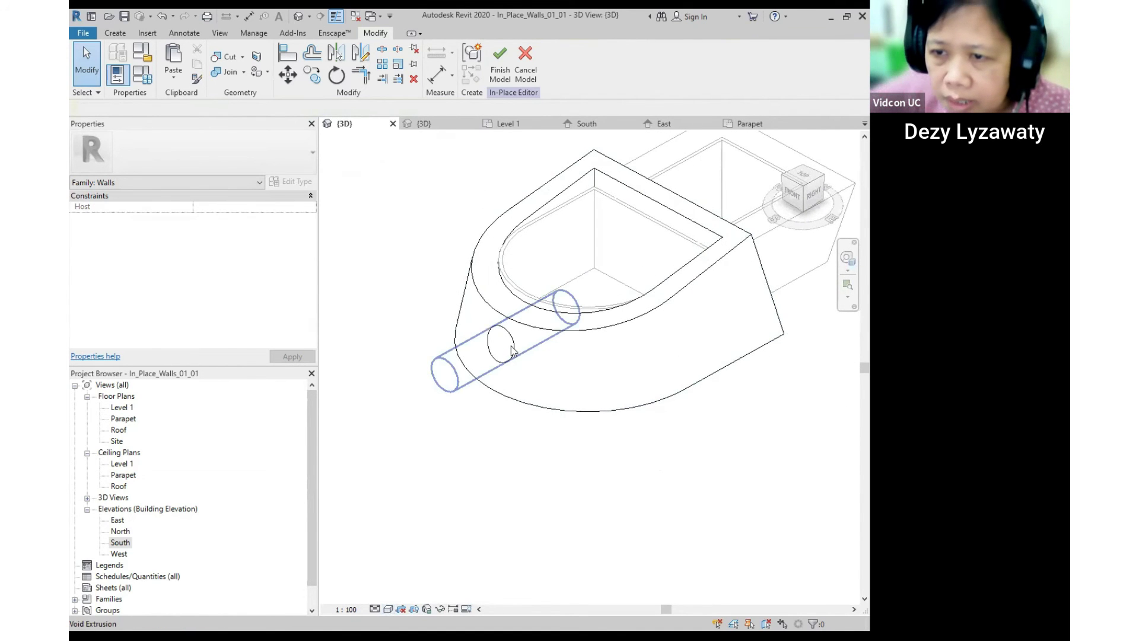
Open the circular void's sketch for editing in the South elevation.
{"action": "left_click", "coordinate": [510, 346]}
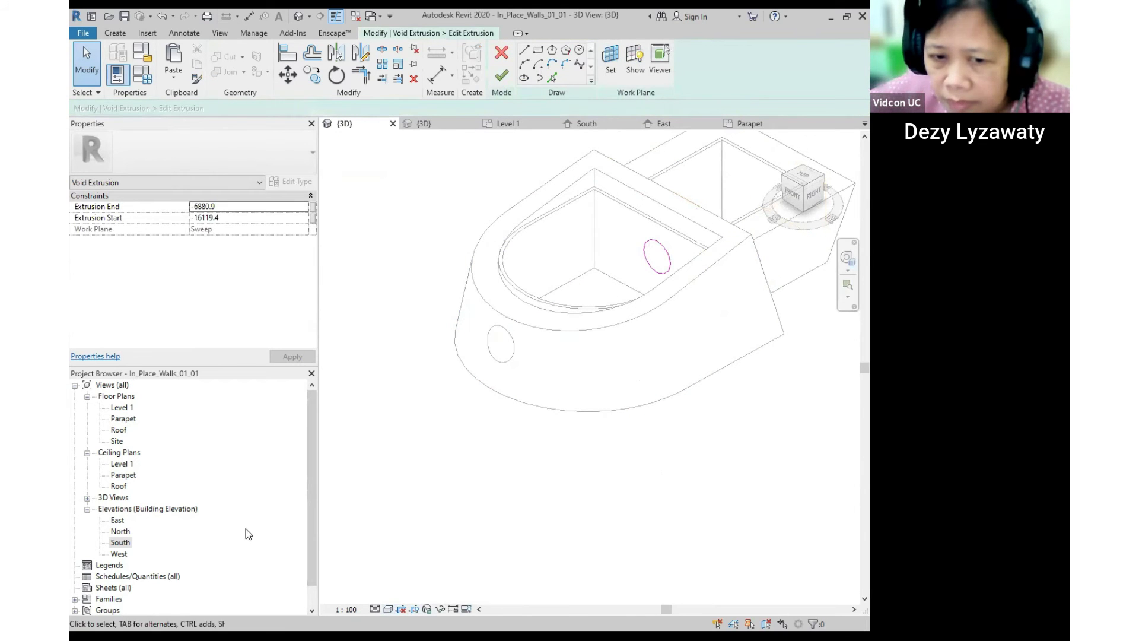
{"action": "double_click", "coordinate": [121, 542]}
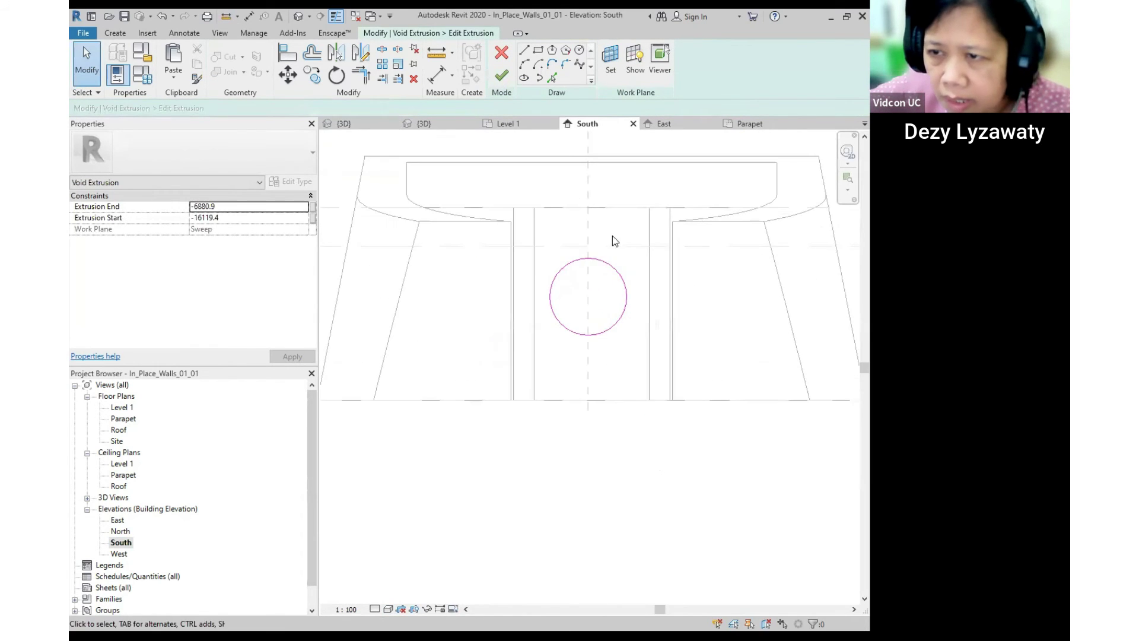
{"action": "left_click", "coordinate": [612, 268]}
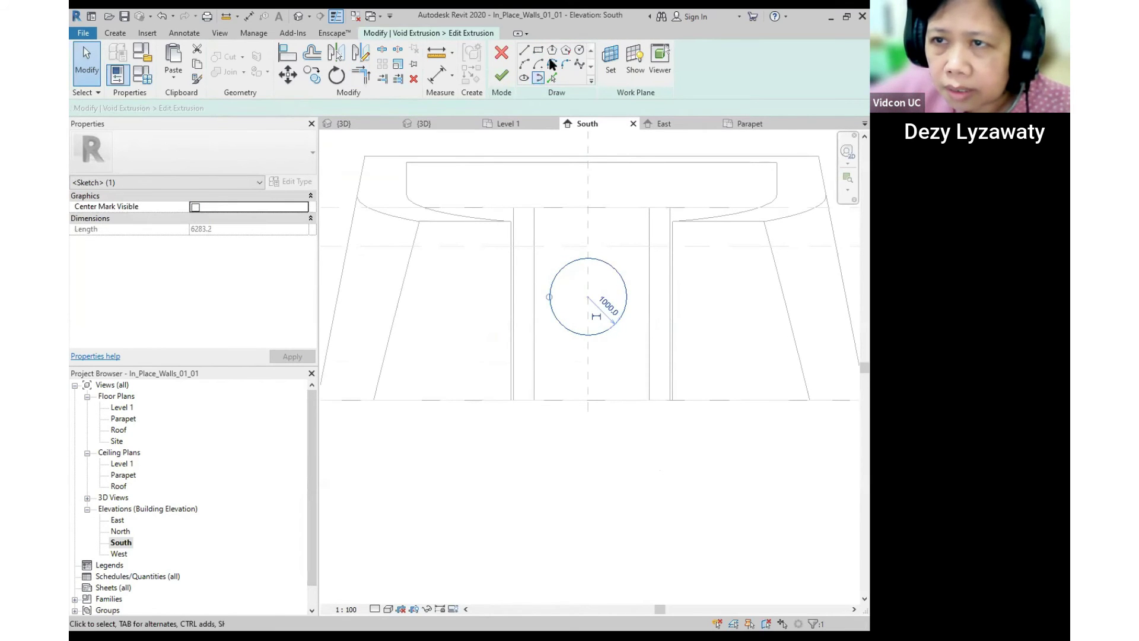
{"action": "left_click", "coordinate": [579, 50]}
{"action": "left_click", "coordinate": [606, 293]}
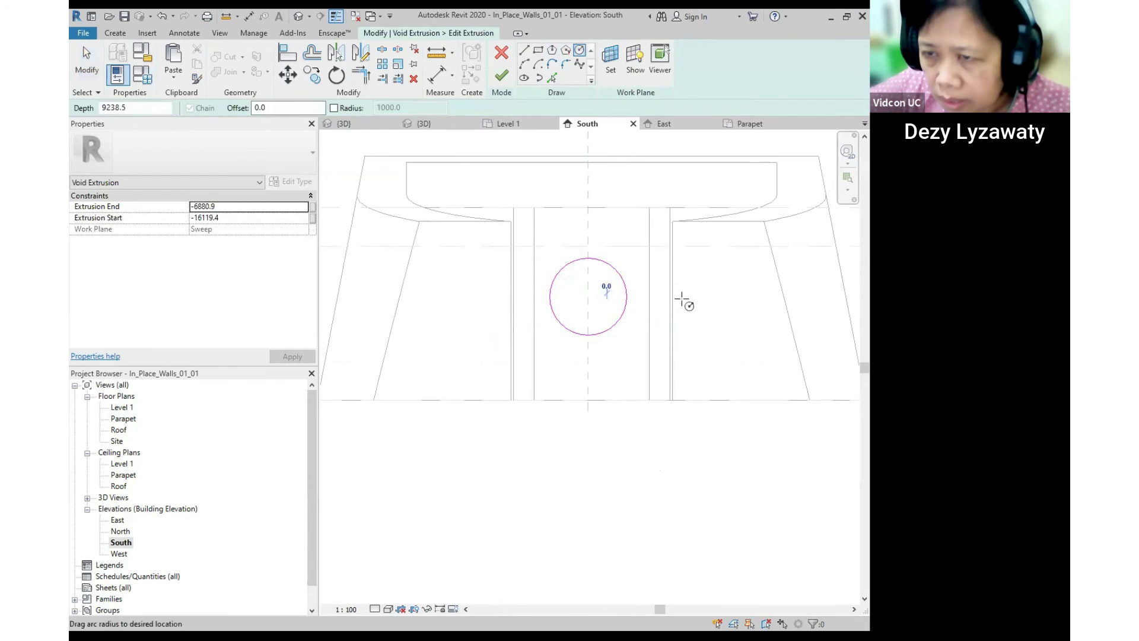
{"action": "left_click", "coordinate": [630, 293]}
{"action": "key", "text": "Escape"}
{"action": "key", "text": "Escape"}
Copy the sketched circle sideways and shift the two circles so they overlap across the vertical reference plane.
{"action": "left_click", "coordinate": [312, 74]}
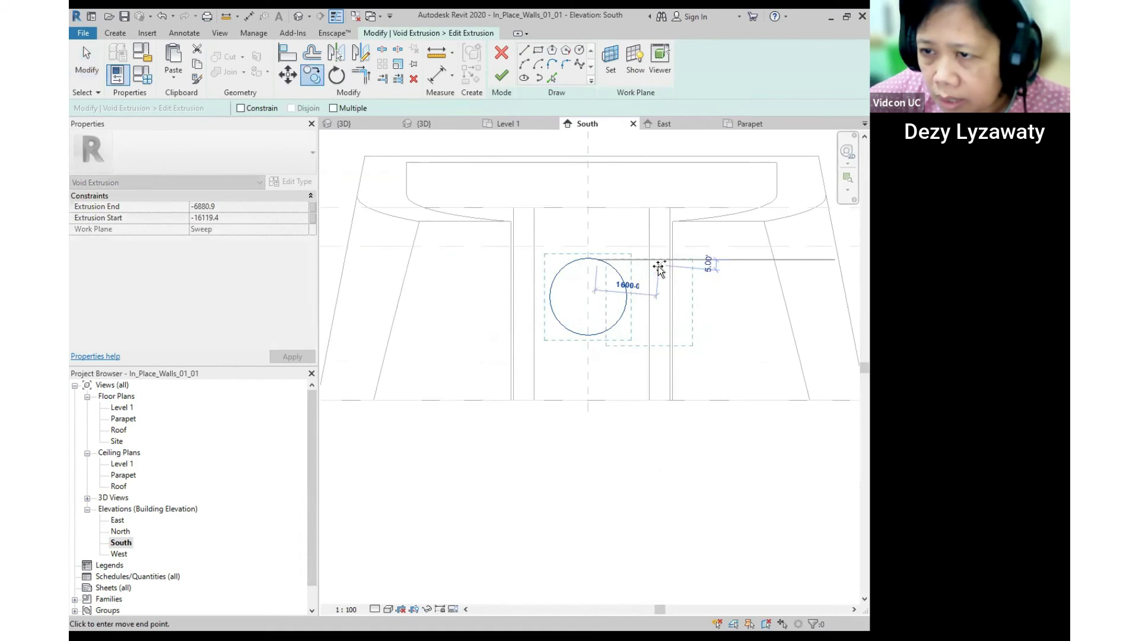
{"action": "left_click", "coordinate": [658, 264]}
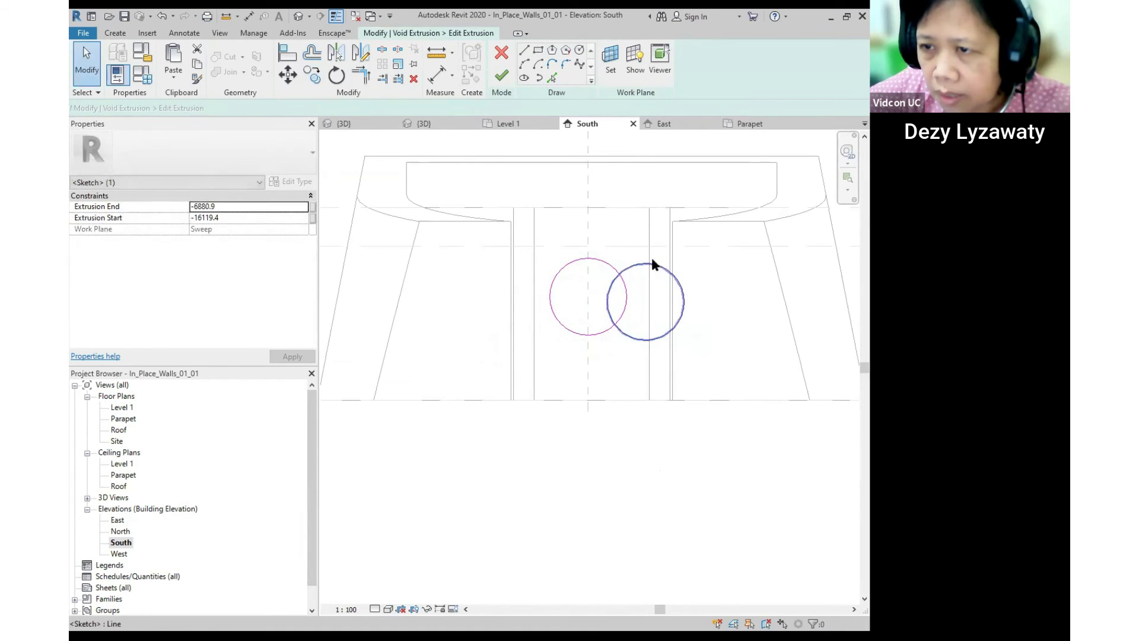
{"action": "scroll", "coordinate": [659, 263], "scroll_direction": "up", "scroll_amount": 2}
{"action": "left_click_drag", "start_coordinate": [659, 263], "coordinate": [587, 257]}
{"action": "left_click", "coordinate": [587, 253]}
{"action": "left_click", "coordinate": [588, 271]}
{"action": "left_click", "coordinate": [618, 253], "text": "ctrl"}
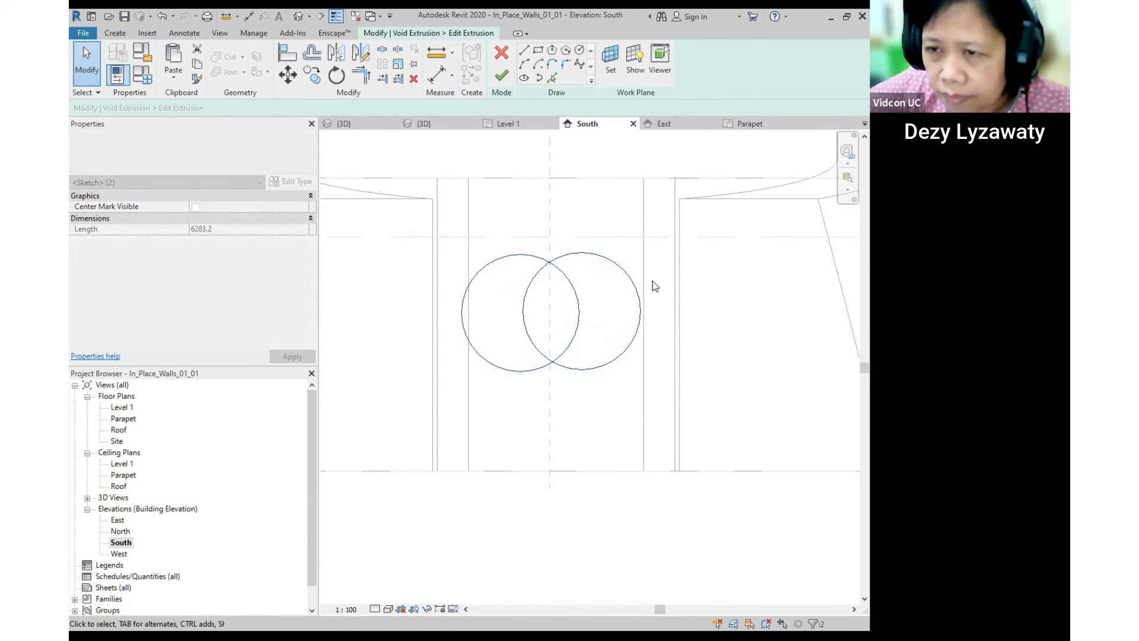
Trim away the overlapping inner arcs to leave one closed double-circle outline and finish the void sketch.
{"action": "left_click", "coordinate": [381, 51]}
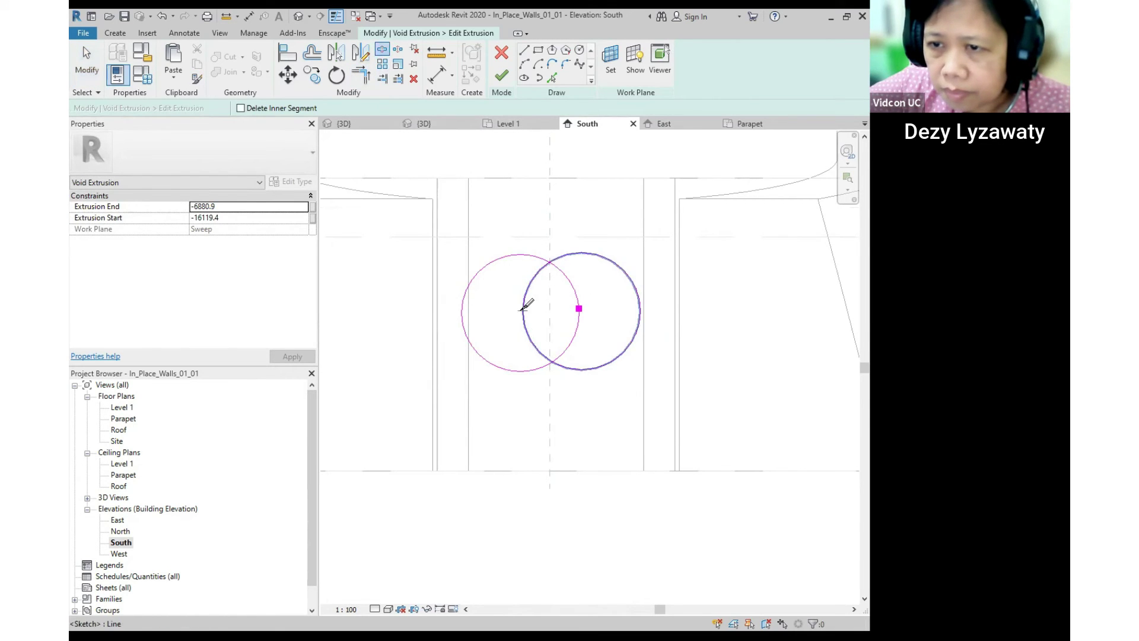
{"action": "left_click", "coordinate": [361, 75]}
{"action": "left_click", "coordinate": [558, 271]}
{"action": "left_click", "coordinate": [581, 255]}
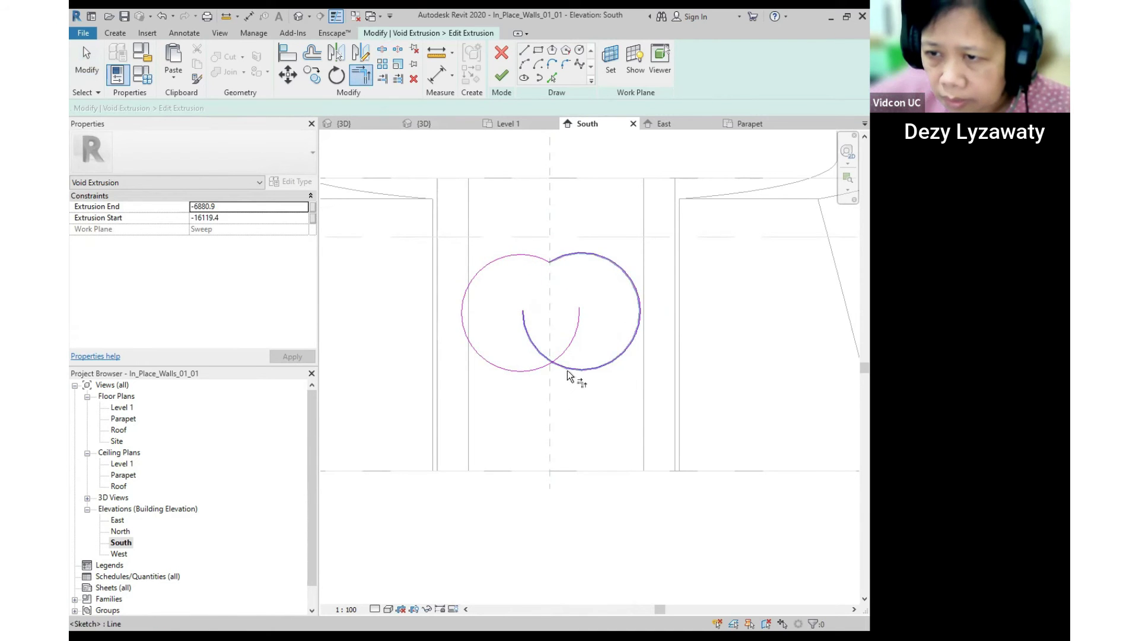
{"action": "left_click", "coordinate": [542, 368]}
{"action": "left_click", "coordinate": [600, 364]}
{"action": "left_click", "coordinate": [501, 75]}
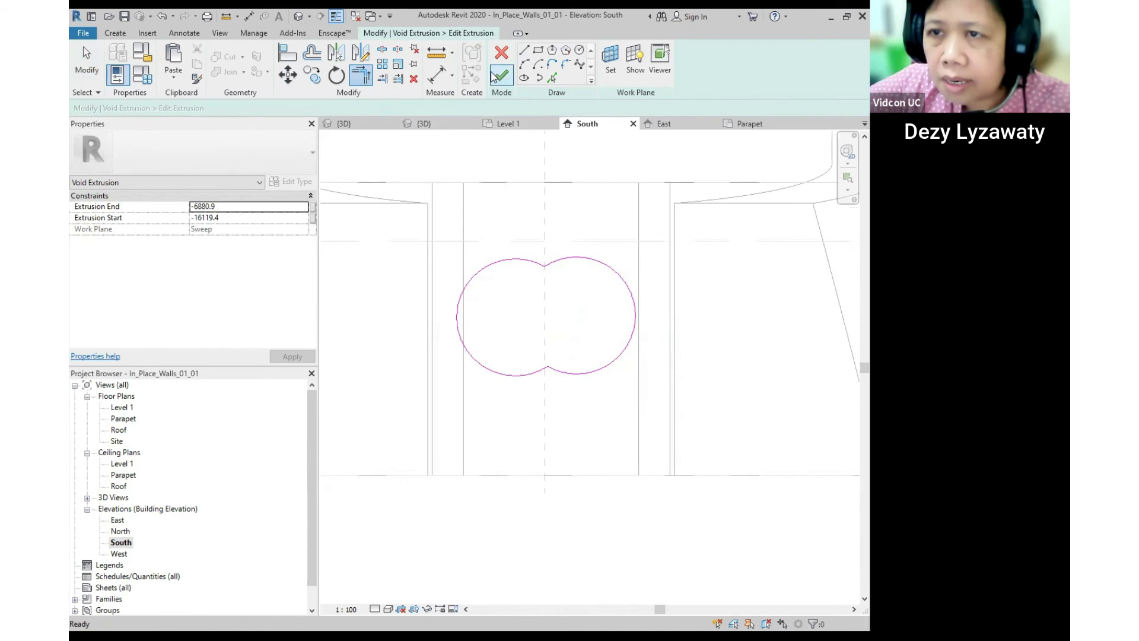
Finish the in-place wall model and show the 3D view in Shaded style.
{"action": "left_click", "coordinate": [305, 20]}
{"action": "middle_click_drag", "start_coordinate": [598, 330], "coordinate": [576, 398], "text": "shift"}
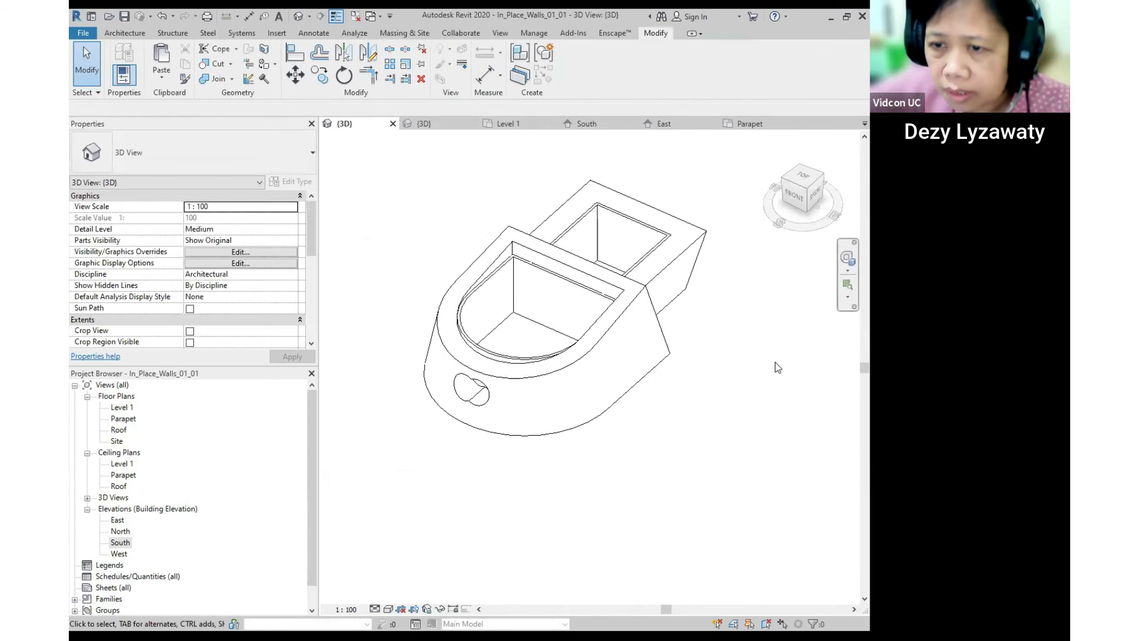
{"action": "left_click", "coordinate": [389, 609]}
{"action": "left_click", "coordinate": [418, 559]}
{"action": "mouse_move", "coordinate": [596, 371]}
{"action": "middle_mouse_down", "text": "shift"}
{"action": "mouse_move", "coordinate": [603, 356]}
{"action": "mouse_move", "coordinate": [491, 335]}
{"action": "mouse_move", "coordinate": [613, 356]}
{"action": "mouse_move", "coordinate": [600, 382]}
{"action": "mouse_move", "coordinate": [589, 315]}
{"action": "middle_mouse_up", "text": "shift"}
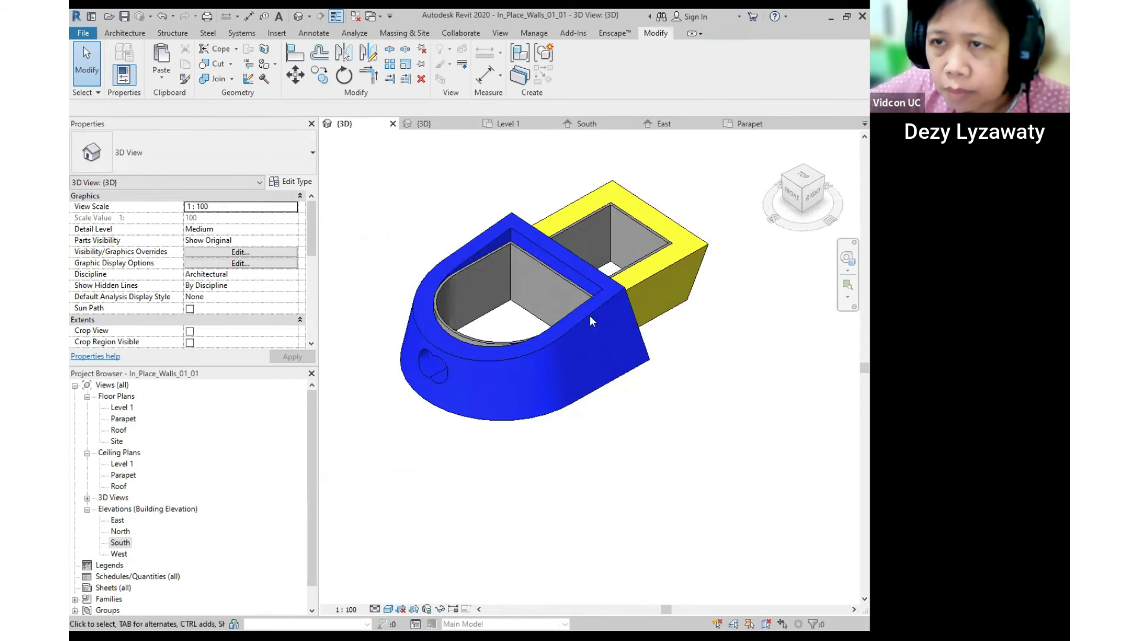
Delete the grey Generic - 200mm walls inside the blue and yellow in-place walls.
{"action": "left_click", "coordinate": [596, 294]}
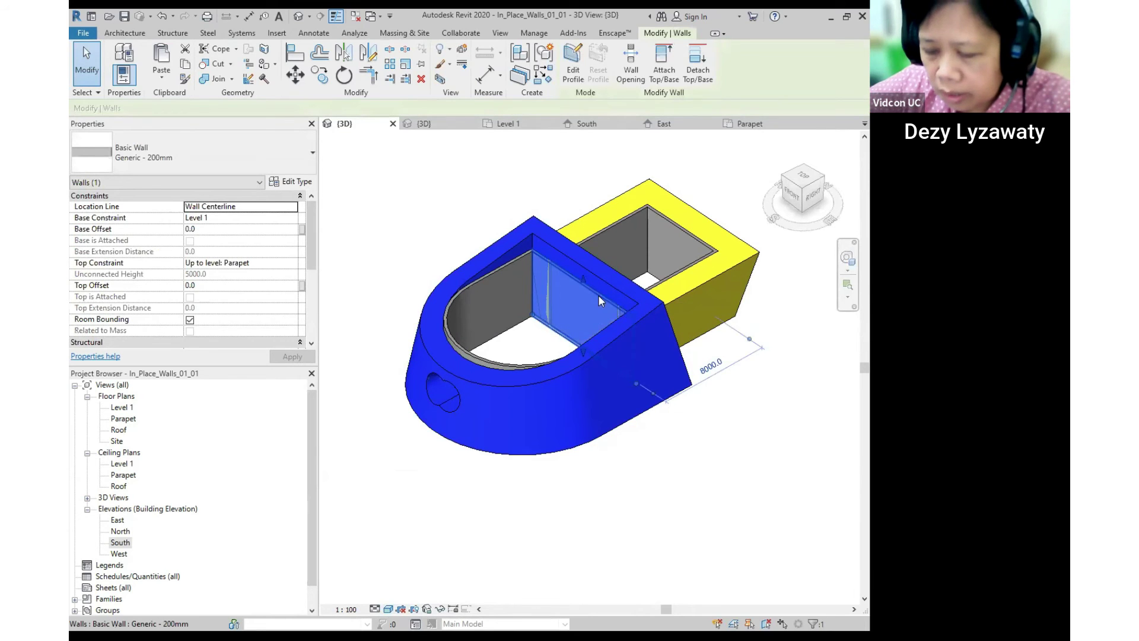
{"action": "key", "text": "Escape"}
{"action": "left_click", "coordinate": [519, 263]}
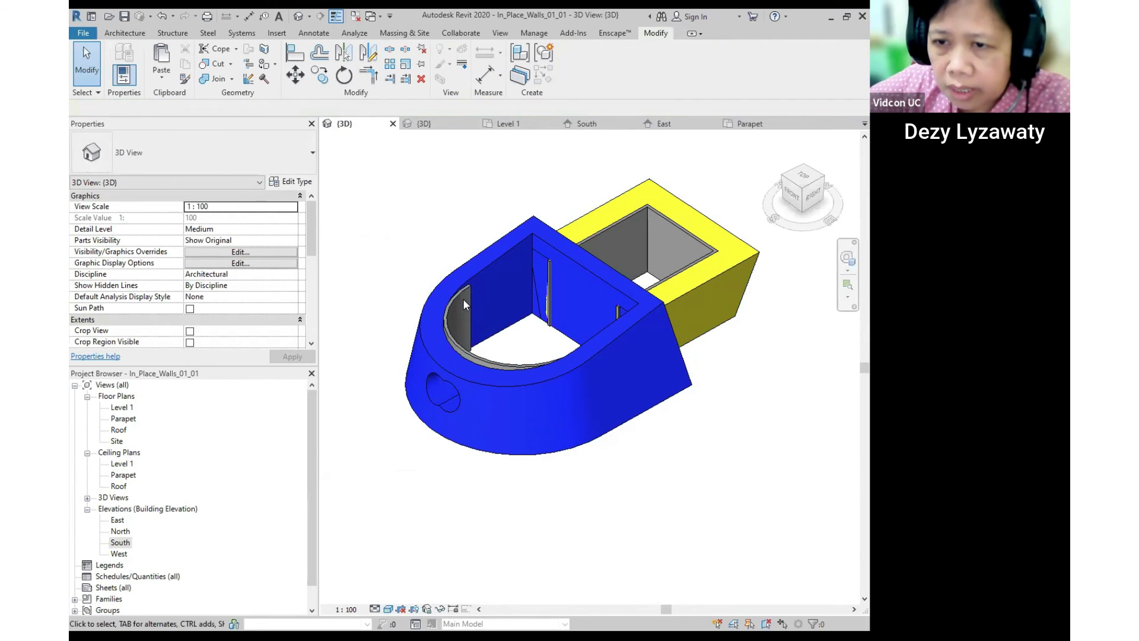
{"action": "left_click", "coordinate": [662, 227]}
{"action": "key", "text": "Escape"}
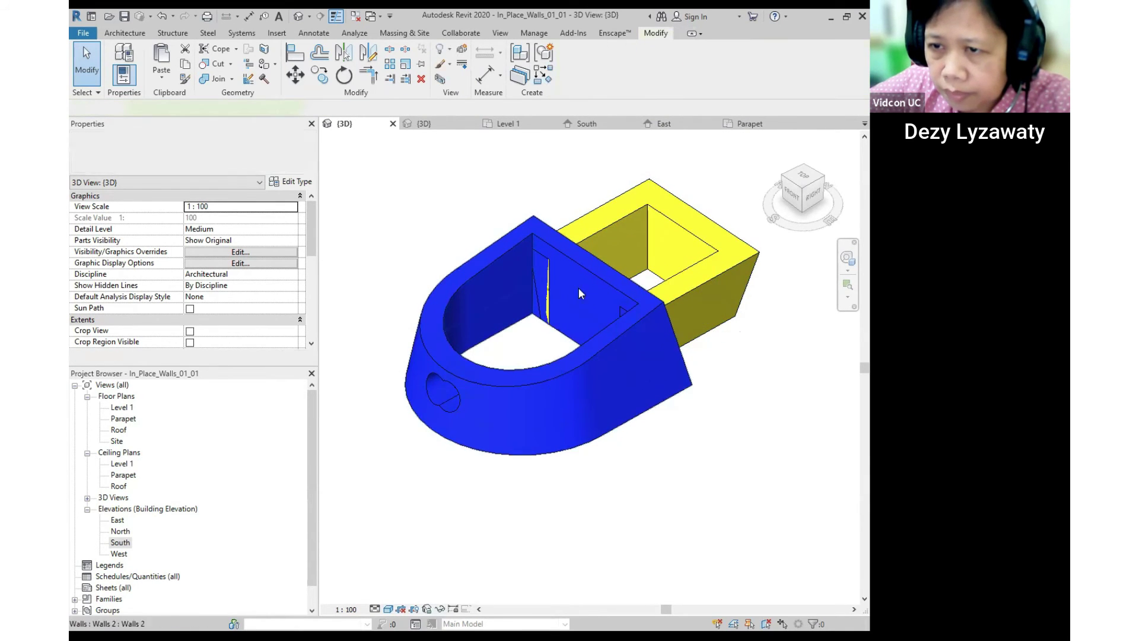
{"action": "middle_click_drag", "start_coordinate": [678, 315], "coordinate": [477, 305], "text": "shift"}
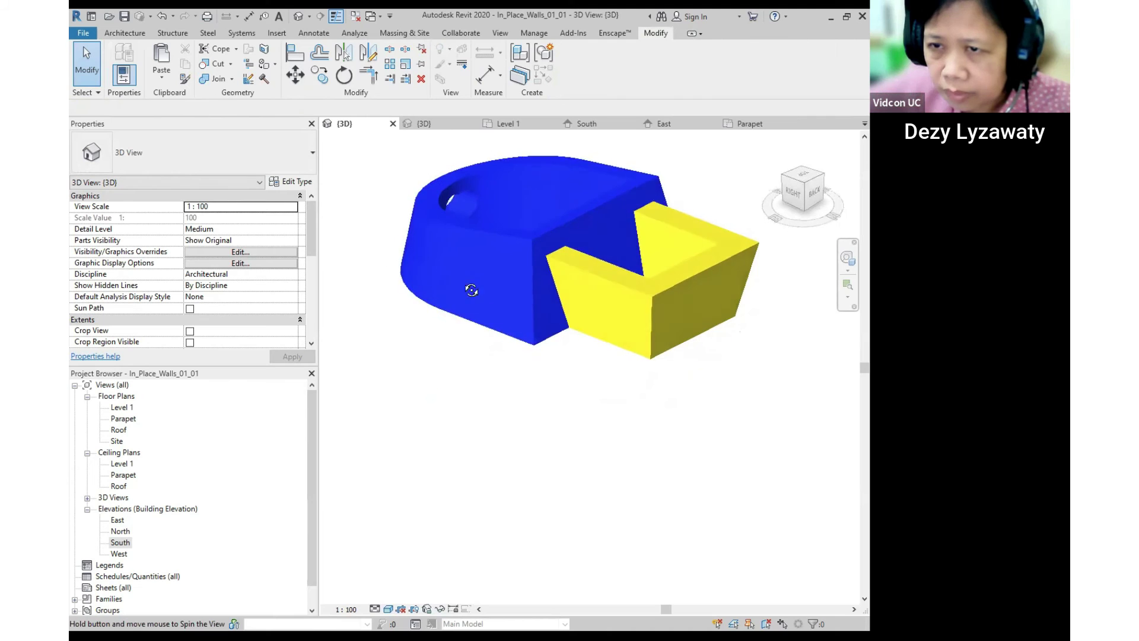
{"action": "middle_click_drag", "start_coordinate": [478, 291], "coordinate": [683, 249], "text": "shift"}
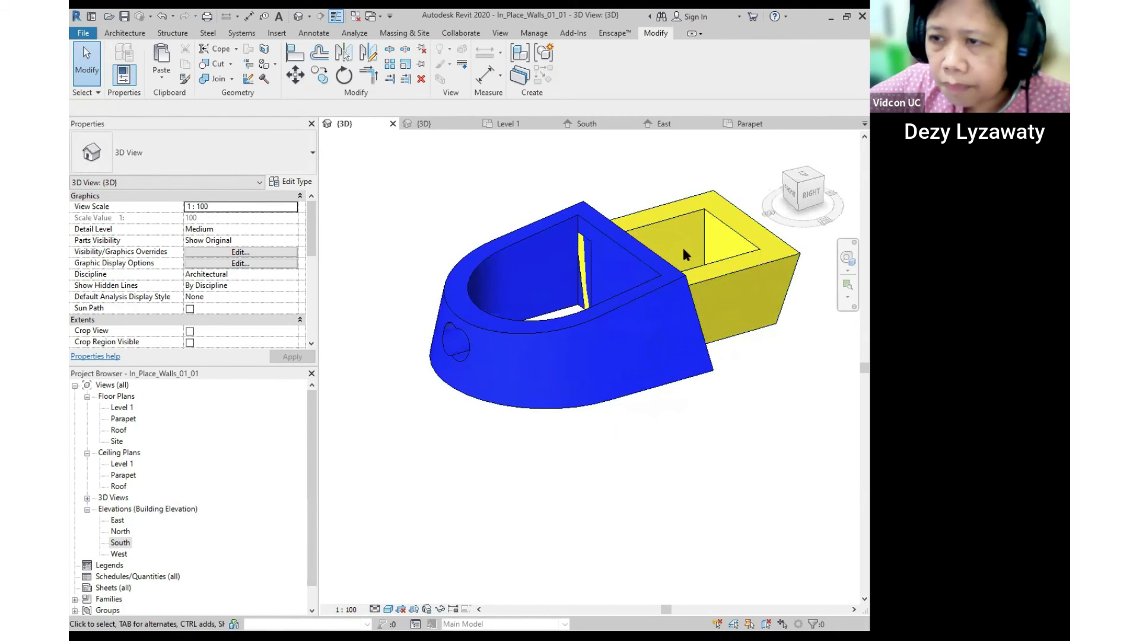
{"action": "scroll", "coordinate": [682, 247], "scroll_direction": "up", "scroll_amount": 1}
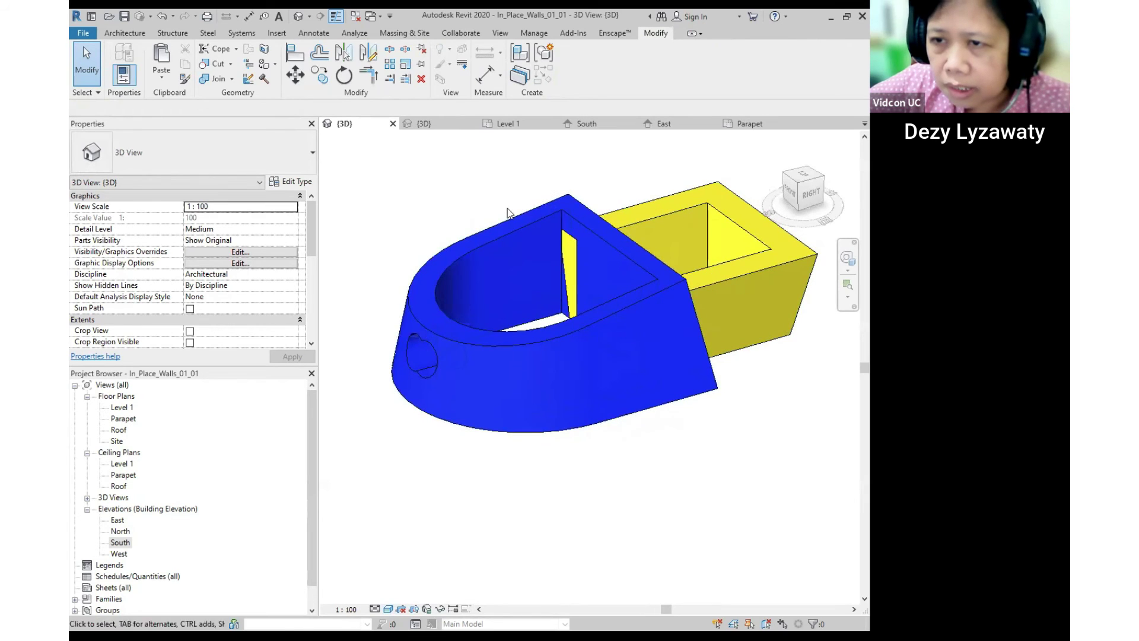
{"action": "middle_click_drag", "start_coordinate": [625, 325], "coordinate": [609, 323], "text": "shift"}
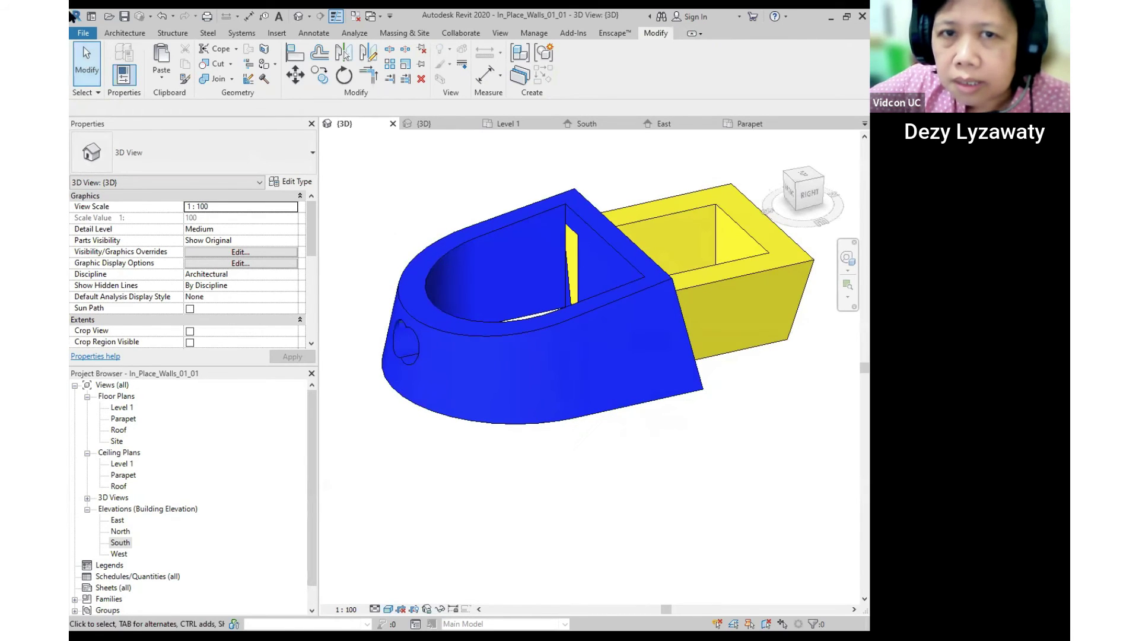
Start a new in-place model in the Roofs category and accept the default name.
{"action": "left_click", "coordinate": [133, 34]}
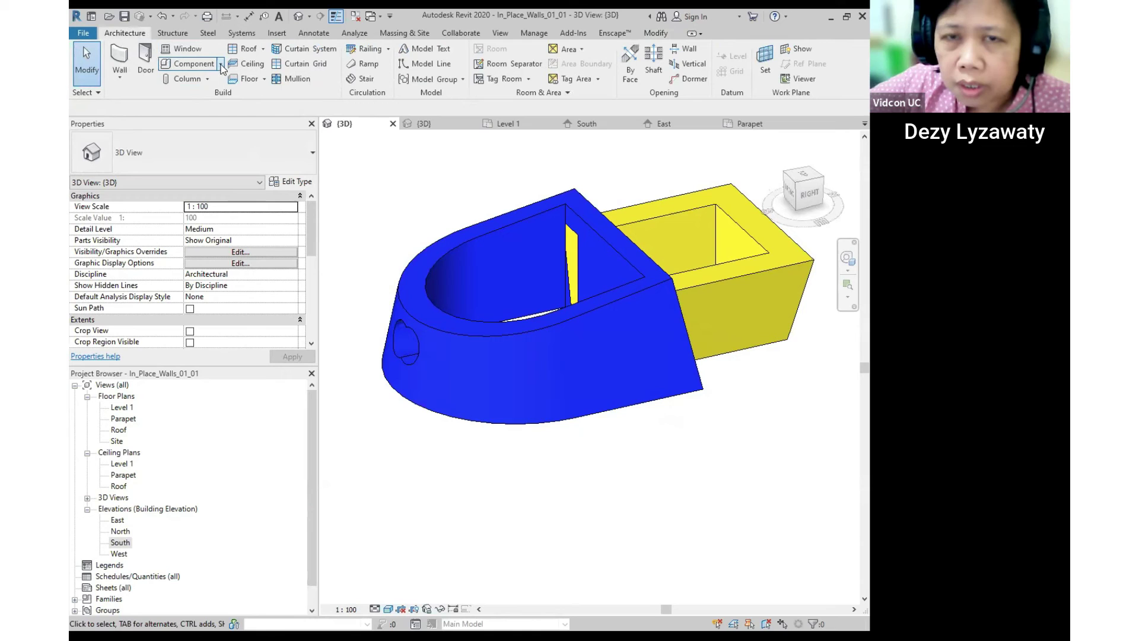
{"action": "left_click", "coordinate": [221, 65]}
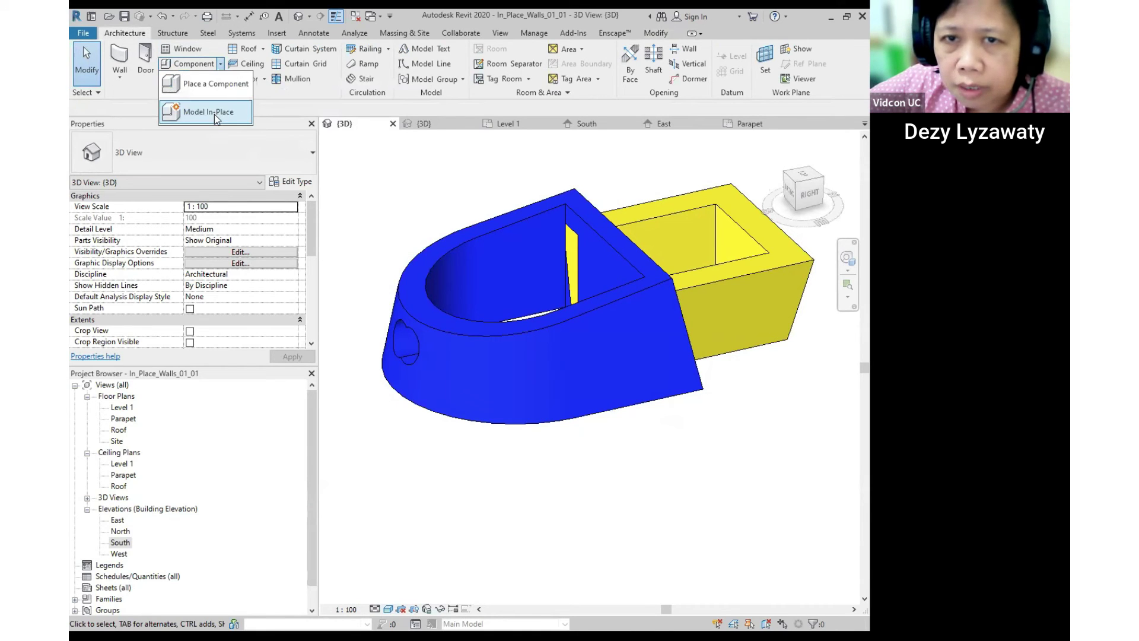
{"action": "left_click", "coordinate": [233, 113]}
{"action": "scroll", "coordinate": [422, 305], "scroll_direction": "down", "scroll_amount": 5}
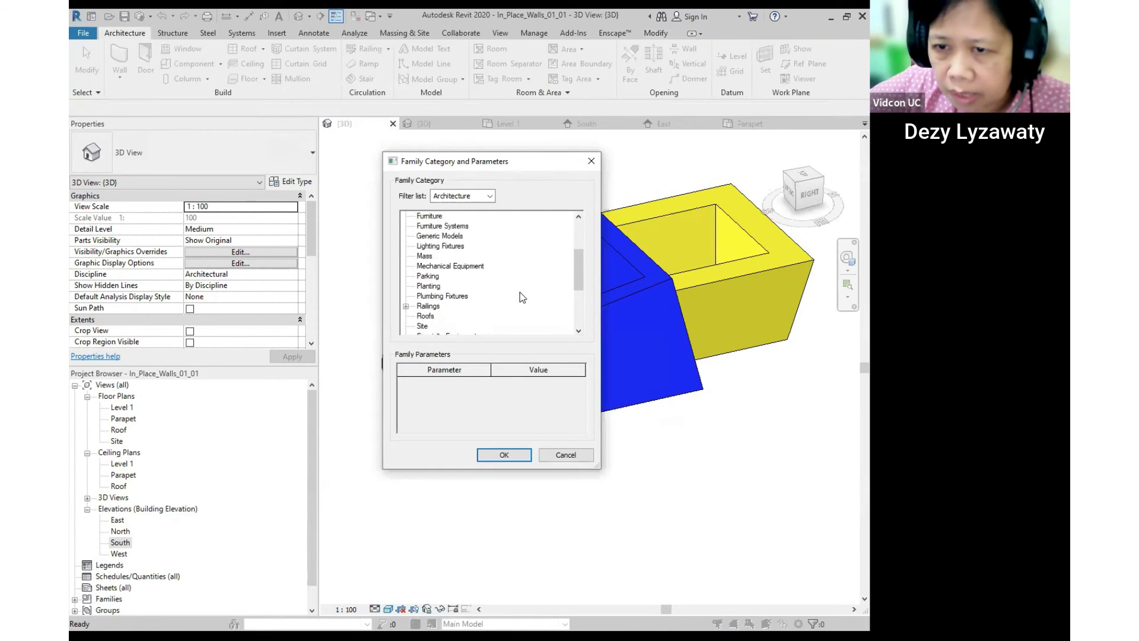
{"action": "left_click", "coordinate": [424, 298]}
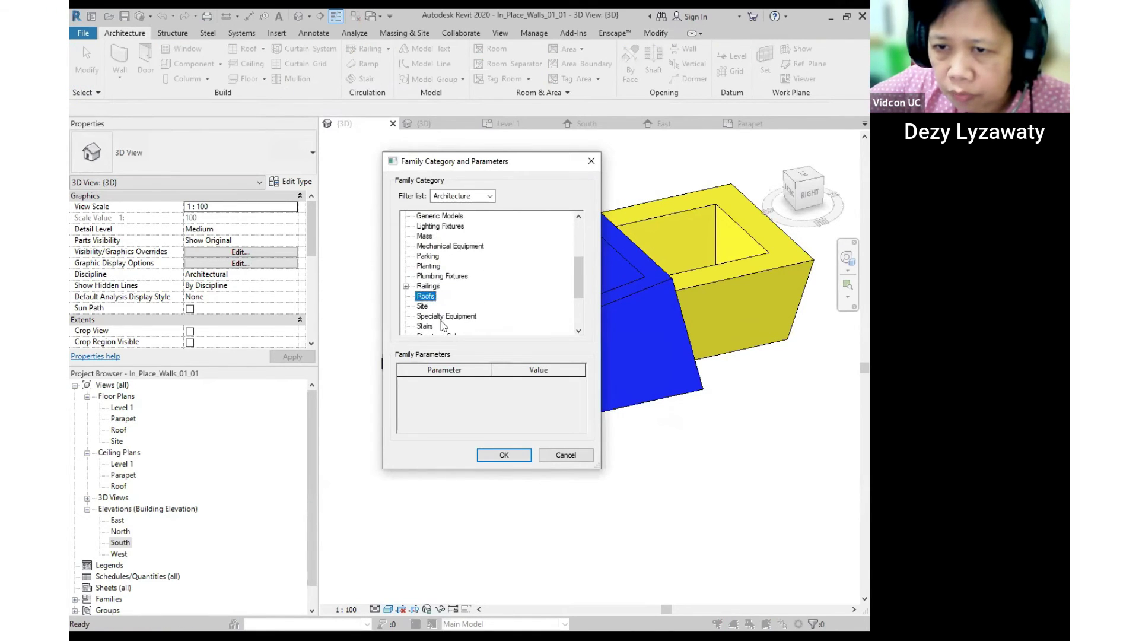
{"action": "left_click", "coordinate": [503, 455]}
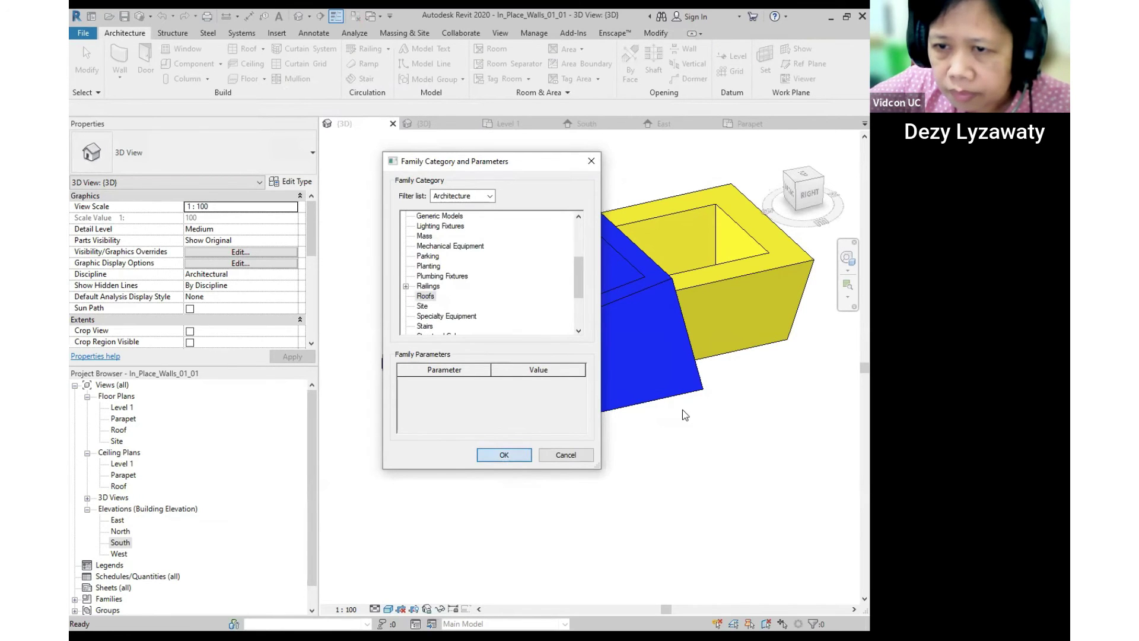
{"action": "key", "text": "Return"}
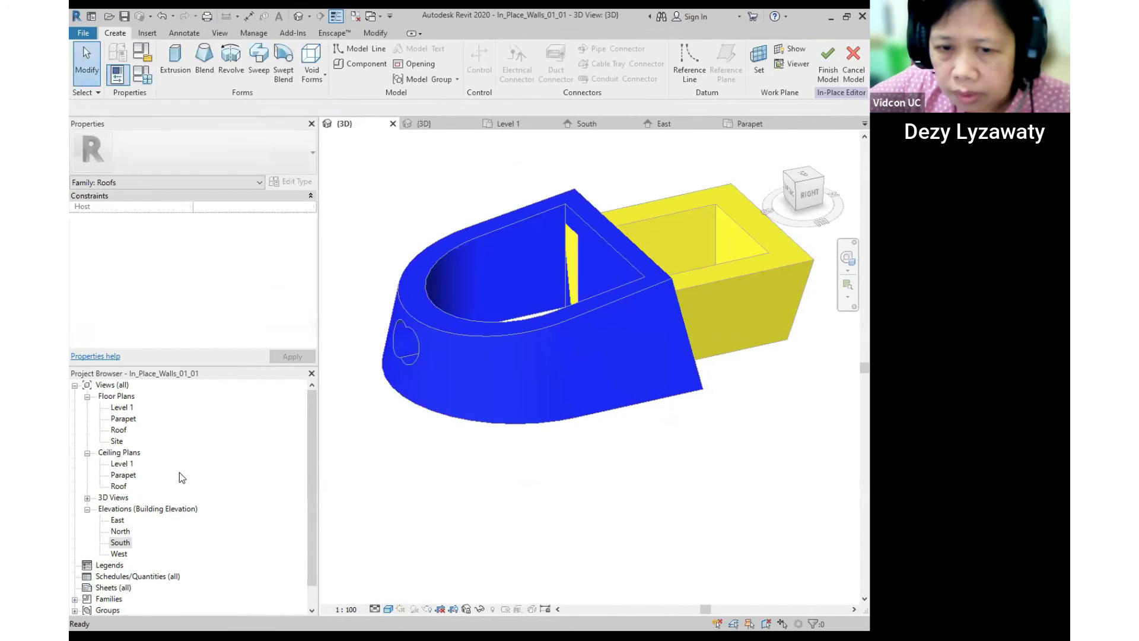
{"action": "double_click", "coordinate": [119, 429]}
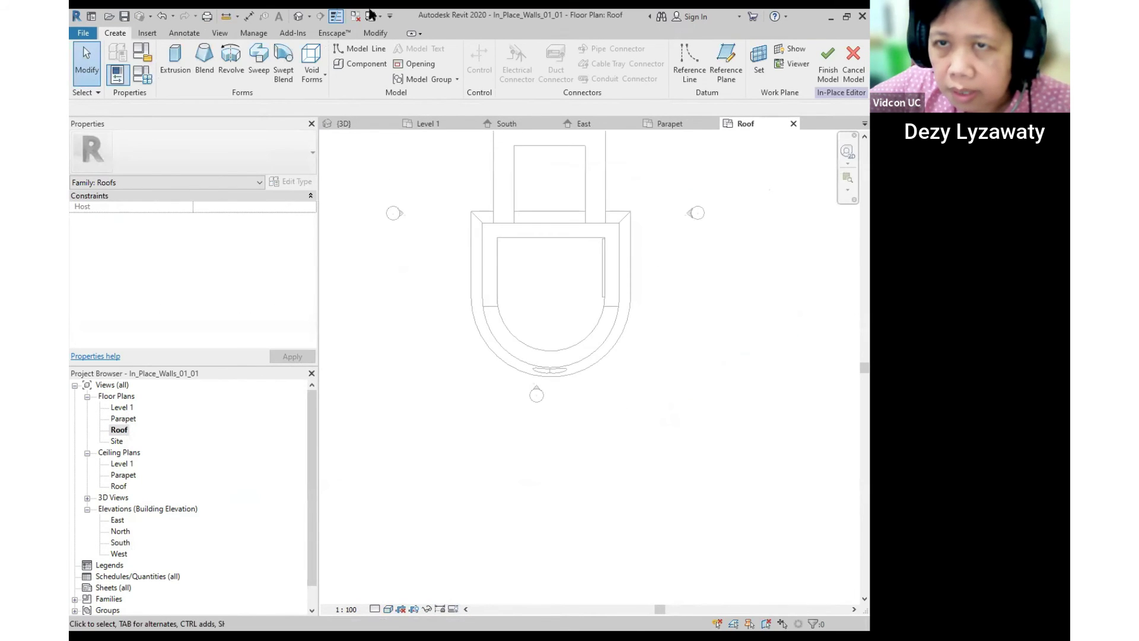
{"action": "left_click", "coordinate": [298, 17]}
{"action": "middle_click_drag", "start_coordinate": [666, 325], "coordinate": [600, 320], "text": "shift"}
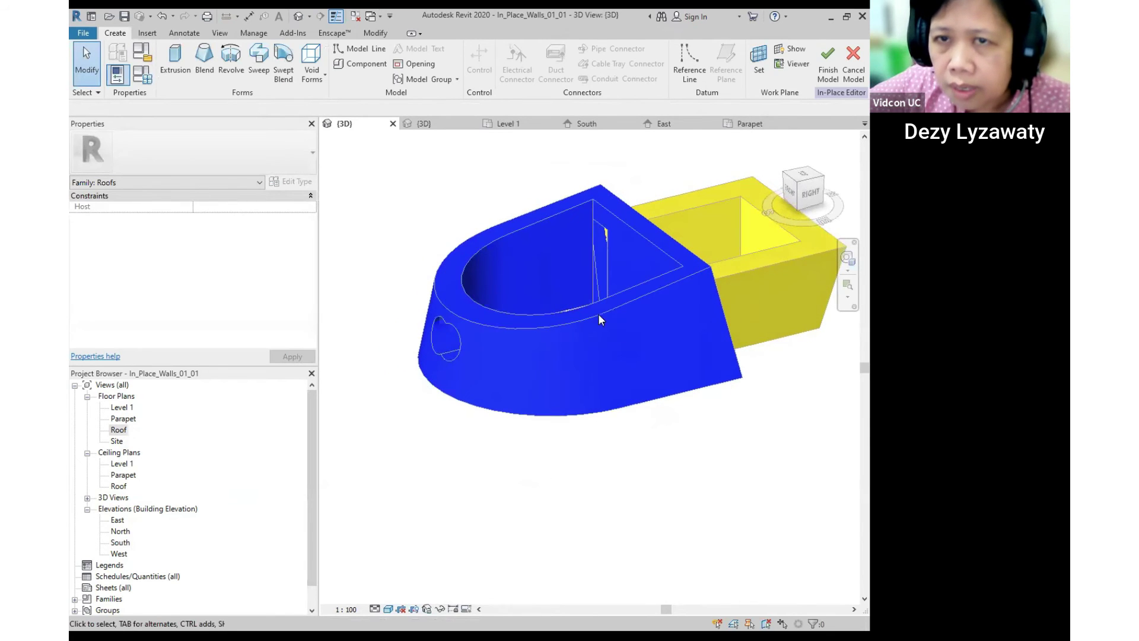
Start an extrusion for the roof and set its work plane by picking the top face of the blue wall.
{"action": "left_click", "coordinate": [181, 75]}
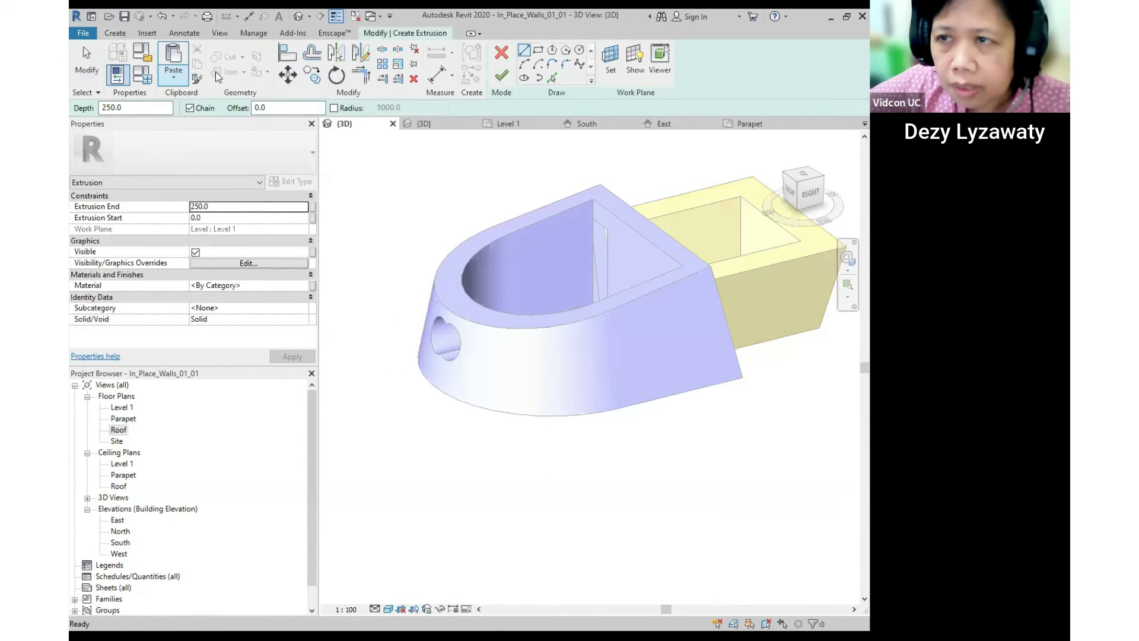
{"action": "left_click", "coordinate": [610, 72]}
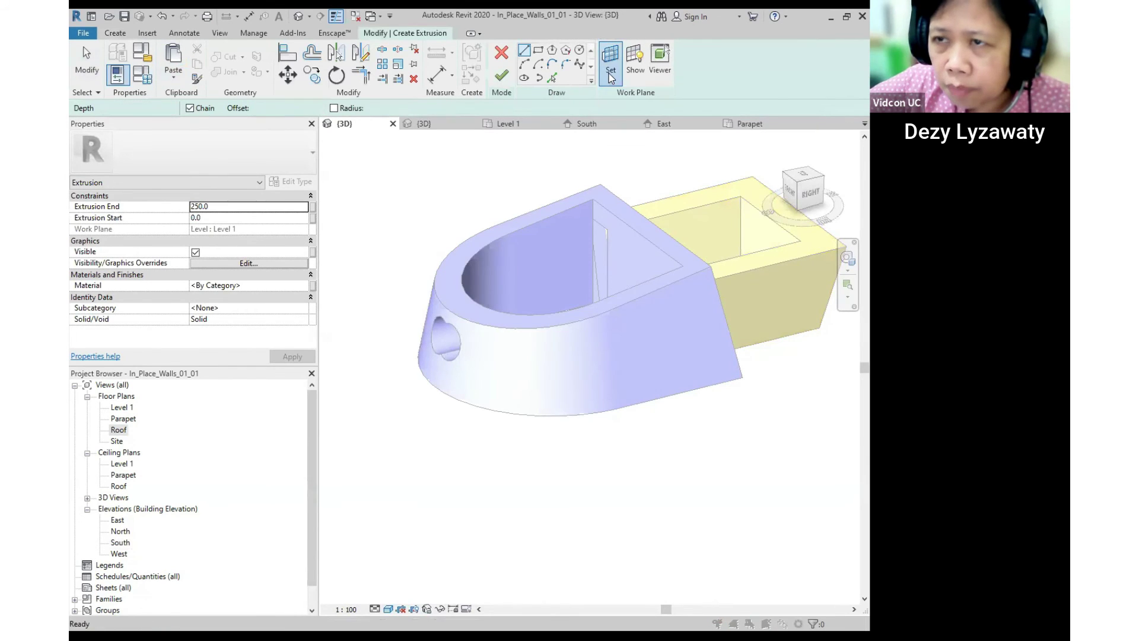
{"action": "left_click", "coordinate": [550, 395]}
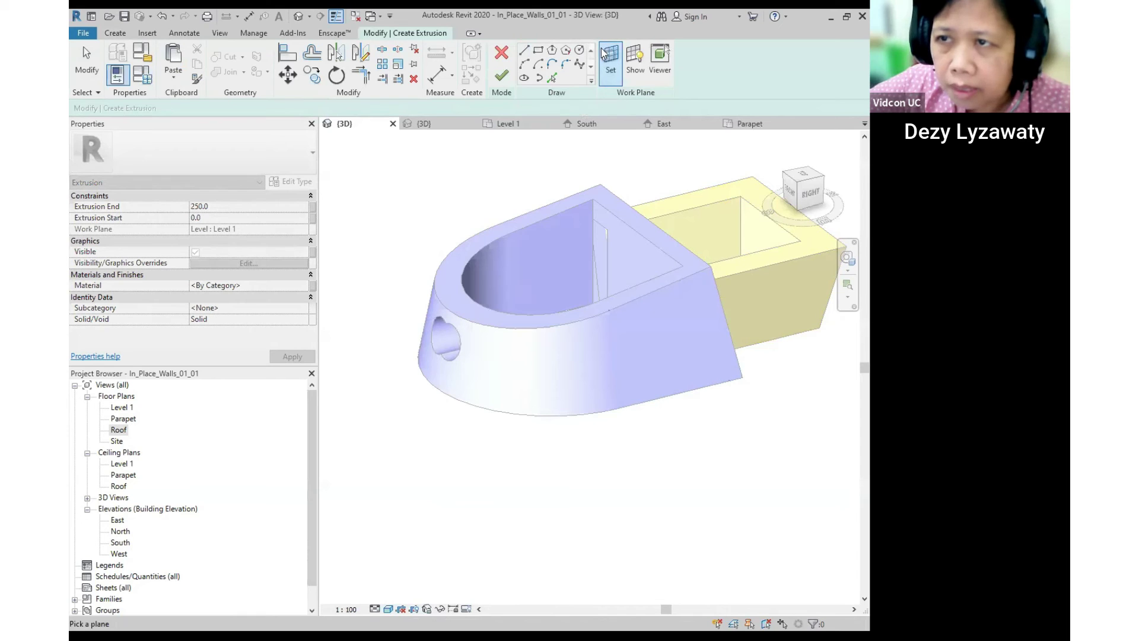
{"action": "left_click", "coordinate": [605, 55]}
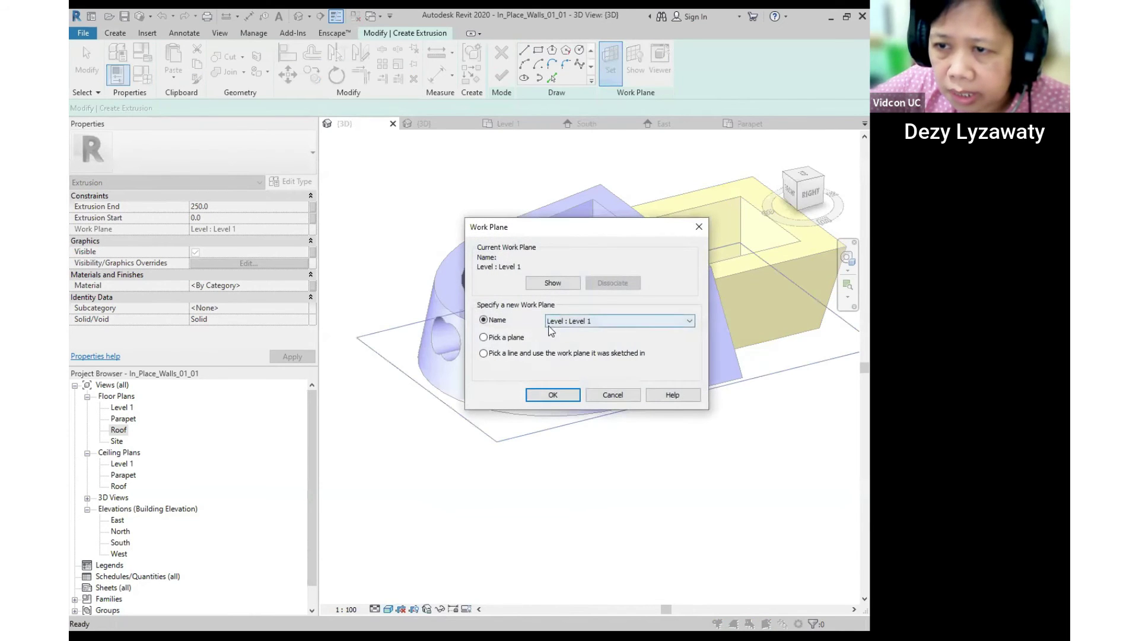
{"action": "left_click", "coordinate": [594, 324]}
{"action": "left_click", "coordinate": [505, 339]}
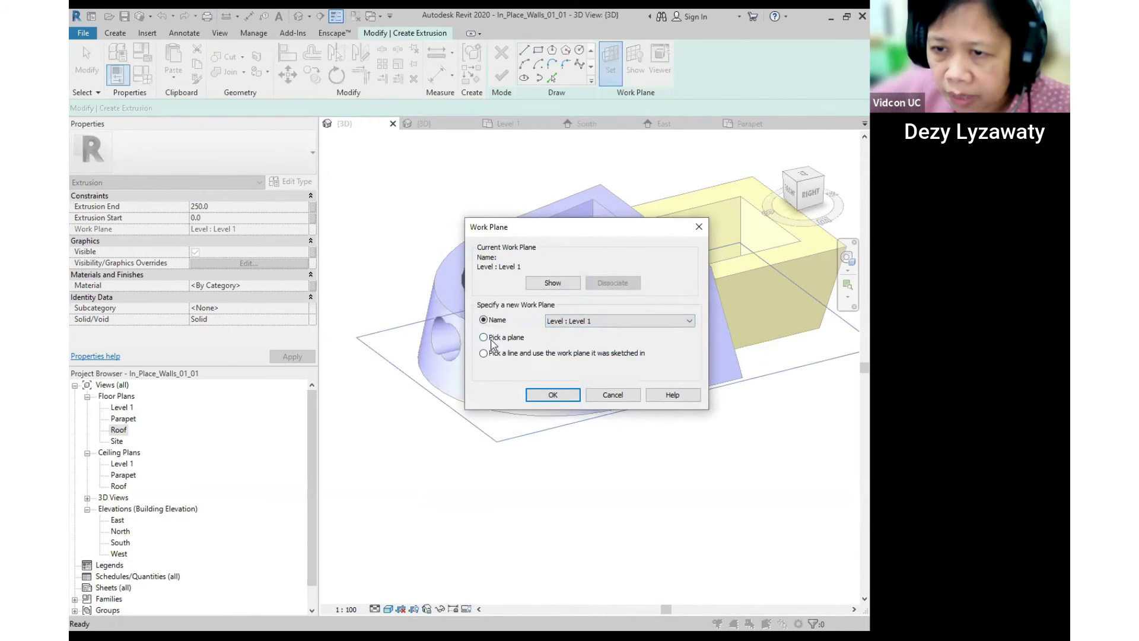
{"action": "left_click", "coordinate": [553, 395]}
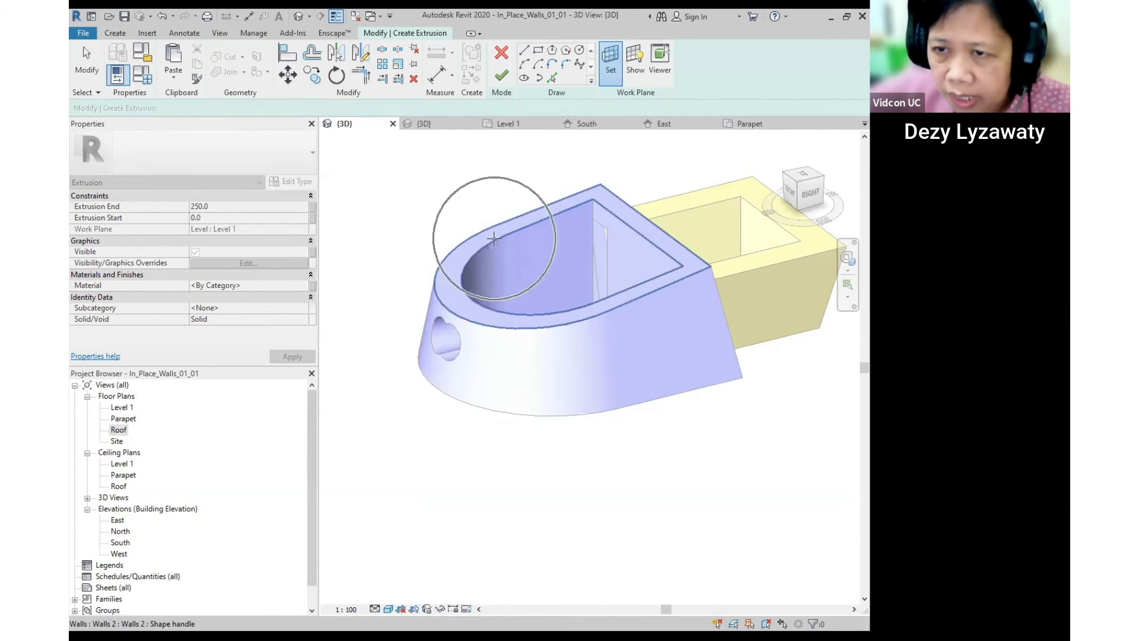
{"action": "left_click", "coordinate": [494, 238]}
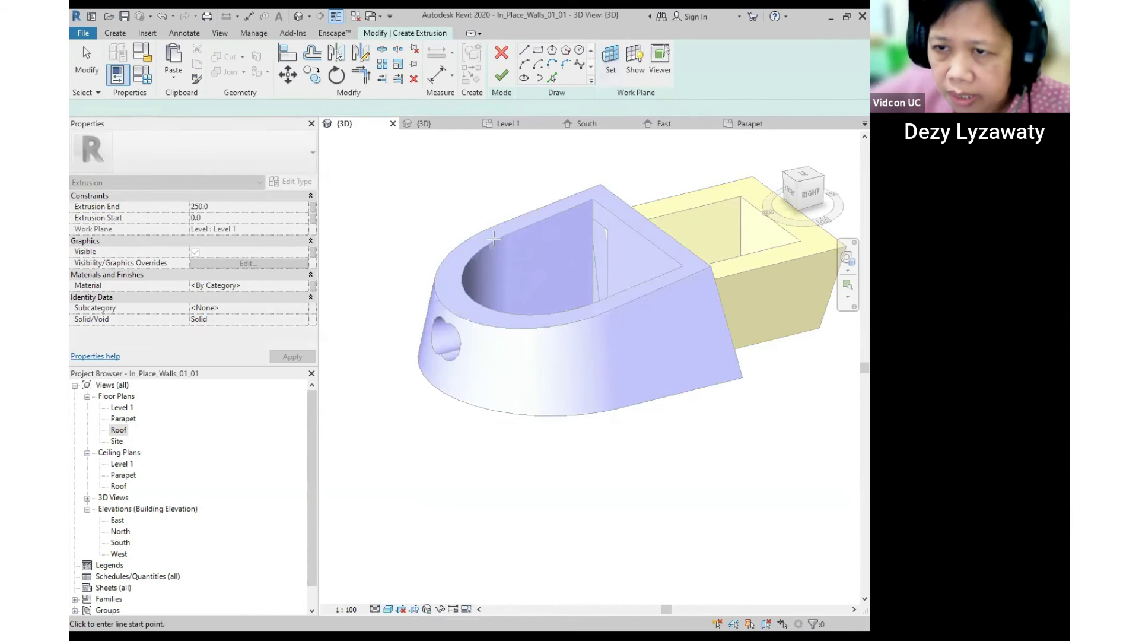
In the Roof floor plan, sketch a stepped half outline with straight lines around the blue wall's right half, about 19600 mm long overall.
{"action": "double_click", "coordinate": [119, 430]}
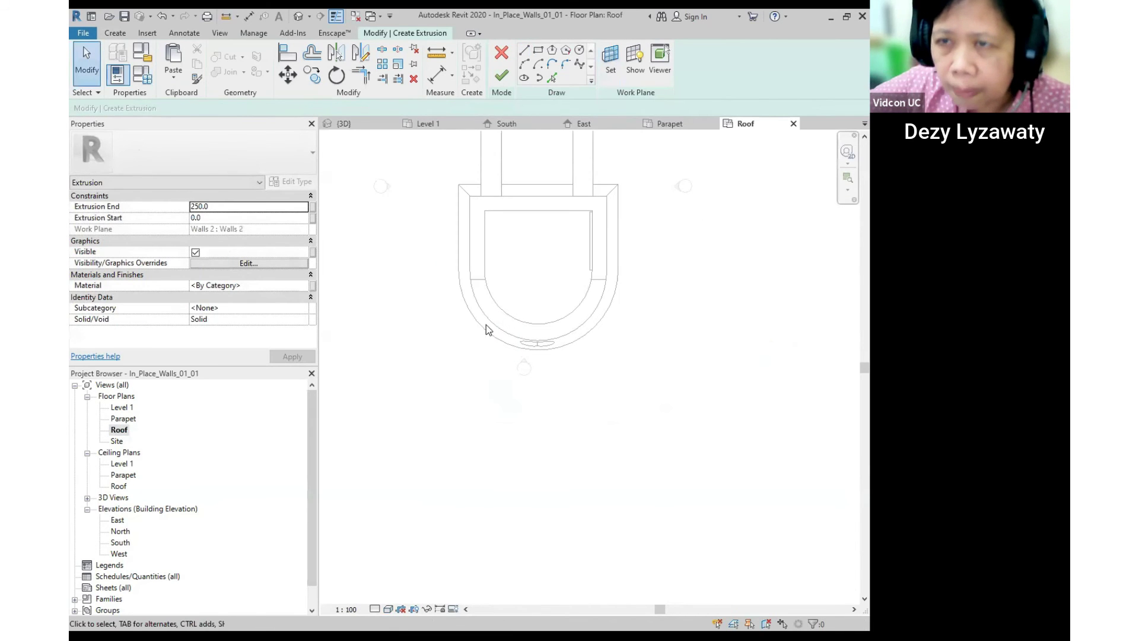
{"action": "left_click", "coordinate": [525, 51]}
{"action": "middle_click_drag", "start_coordinate": [536, 177], "coordinate": [501, 246]}
{"action": "left_click", "coordinate": [503, 235]}
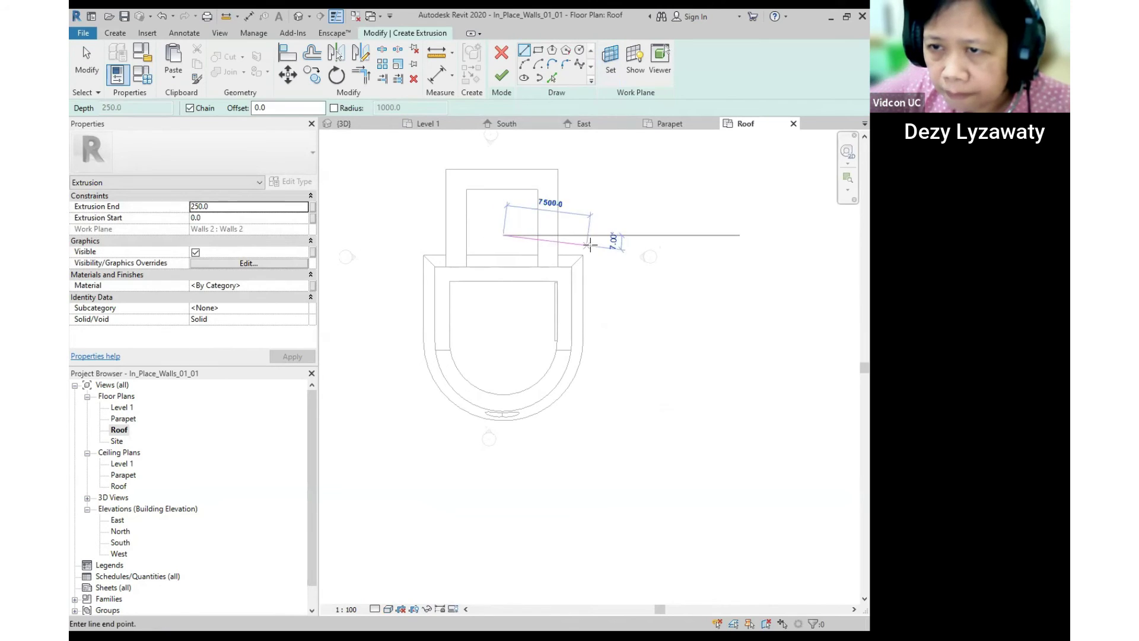
{"action": "left_click", "coordinate": [624, 235]}
{"action": "left_click", "coordinate": [624, 331]}
{"action": "left_click", "coordinate": [607, 331]}
{"action": "left_click", "coordinate": [606, 432]}
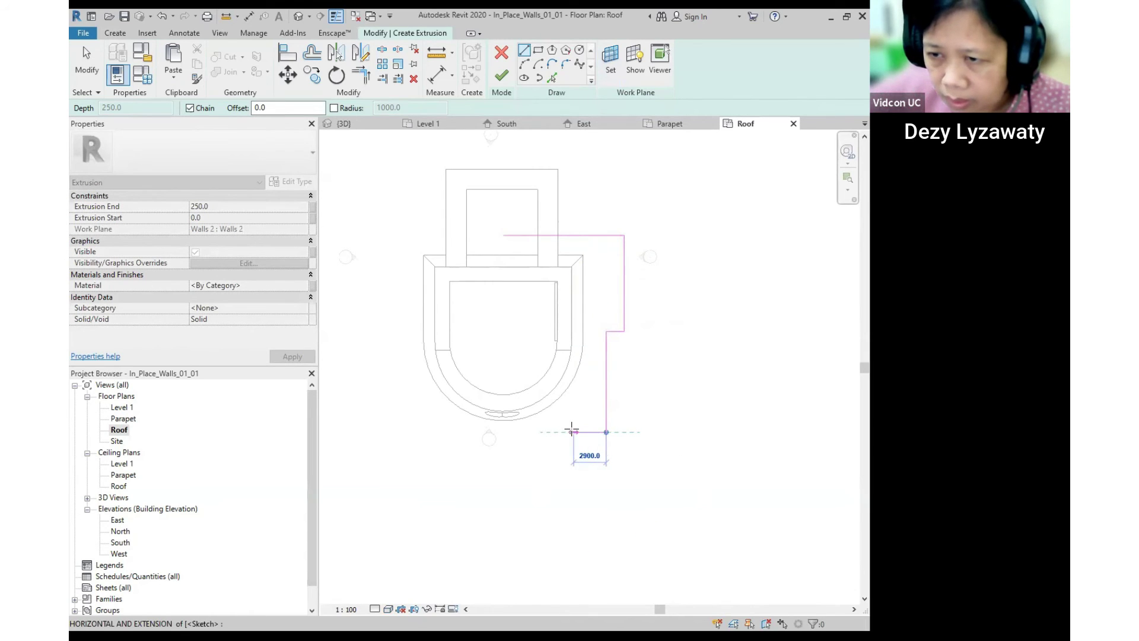
{"action": "left_click", "coordinate": [562, 432]}
{"action": "left_click", "coordinate": [563, 452]}
{"action": "left_click", "coordinate": [503, 452]}
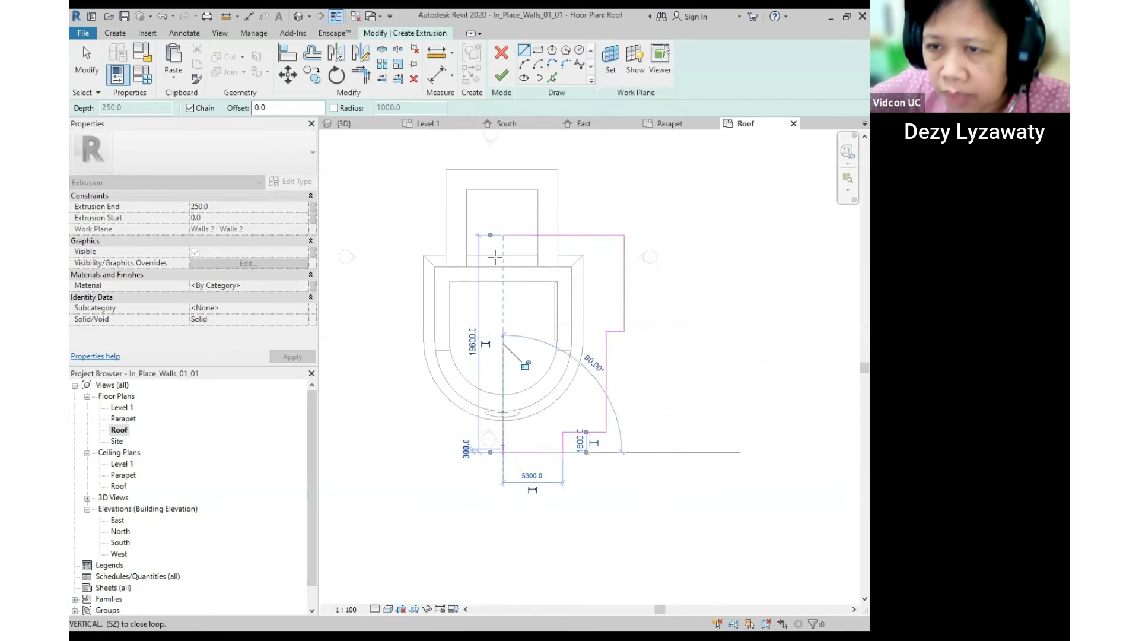
{"action": "key", "text": "Escape"}
{"action": "key", "text": "Escape"}
Mirror the stepped half outline about a vertical axis drawn along the centreline of the walls.
{"action": "middle_click_drag", "start_coordinate": [543, 325], "coordinate": [550, 302]}
{"action": "left_click", "coordinate": [527, 213]}
{"action": "key", "text": "Escape"}
{"action": "key", "text": "Escape"}
{"action": "mouse_move", "coordinate": [503, 194]}
{"action": "left_mouse_down"}
{"action": "mouse_move", "coordinate": [625, 338]}
{"action": "mouse_move", "coordinate": [655, 452]}
{"action": "left_mouse_up"}
{"action": "left_click", "coordinate": [361, 53]}
{"action": "left_click", "coordinate": [508, 146]}
{"action": "left_click", "coordinate": [508, 188]}
Close the gaps at the outline's upper and lower centre by extending the line ends until the mirrored halves meet.
{"action": "scroll", "coordinate": [518, 205], "scroll_direction": "up", "scroll_amount": 2}
{"action": "left_click", "coordinate": [520, 208]}
{"action": "left_click_drag", "start_coordinate": [507, 210], "coordinate": [503, 210]}
{"action": "scroll", "coordinate": [519, 207], "scroll_direction": "down", "scroll_amount": 2}
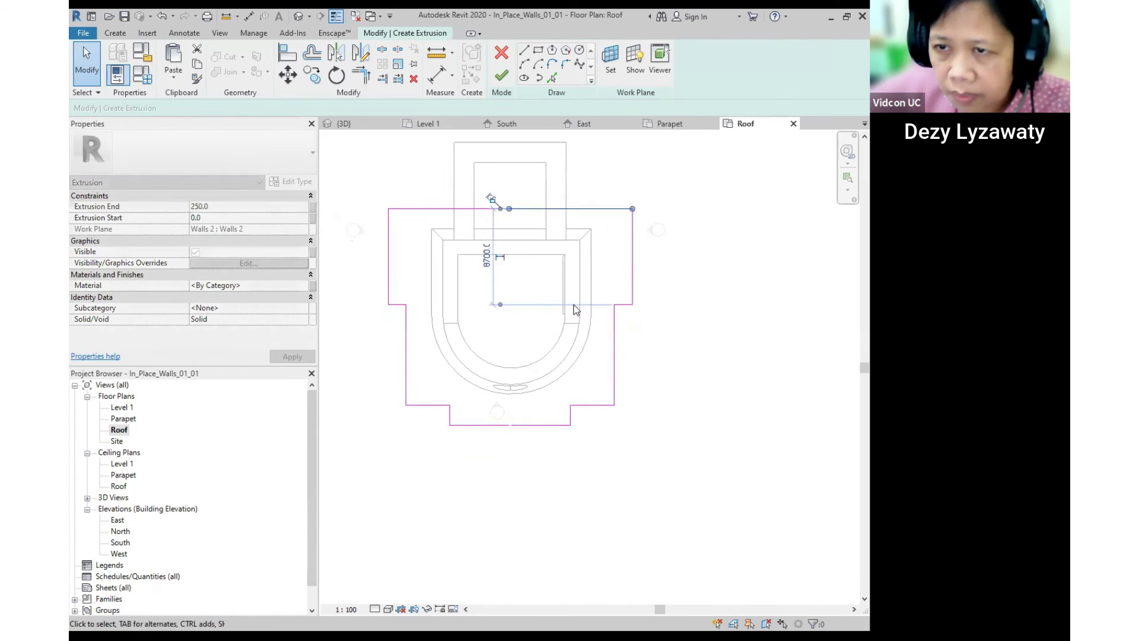
{"action": "middle_click_drag", "start_coordinate": [506, 451], "coordinate": [526, 379]}
{"action": "scroll", "coordinate": [526, 378], "scroll_direction": "up", "scroll_amount": 4}
{"action": "left_click", "coordinate": [526, 378]}
{"action": "left_click", "coordinate": [538, 336]}
{"action": "left_click_drag", "start_coordinate": [534, 336], "coordinate": [530, 336]}
{"action": "scroll", "coordinate": [571, 364], "scroll_direction": "down", "scroll_amount": 4}
{"action": "scroll", "coordinate": [579, 376], "scroll_direction": "down", "scroll_amount": 2}
Finish the 250 mm roof extrusion sketch and show the roof in the 3D view.
{"action": "left_click", "coordinate": [502, 76]}
{"action": "left_click", "coordinate": [723, 290]}
{"action": "left_click", "coordinate": [308, 20]}
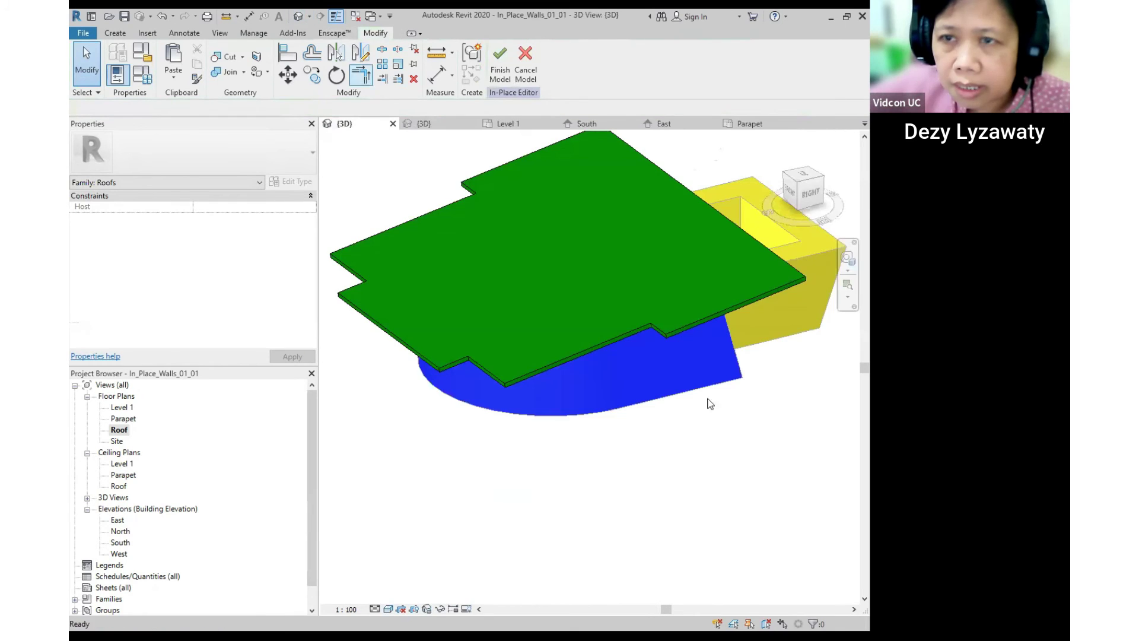
{"action": "middle_click_drag", "start_coordinate": [564, 389], "coordinate": [593, 415], "text": "shift"}
Open the material selection for the roof extrusion and create a new material.
{"action": "left_click", "coordinate": [690, 226]}
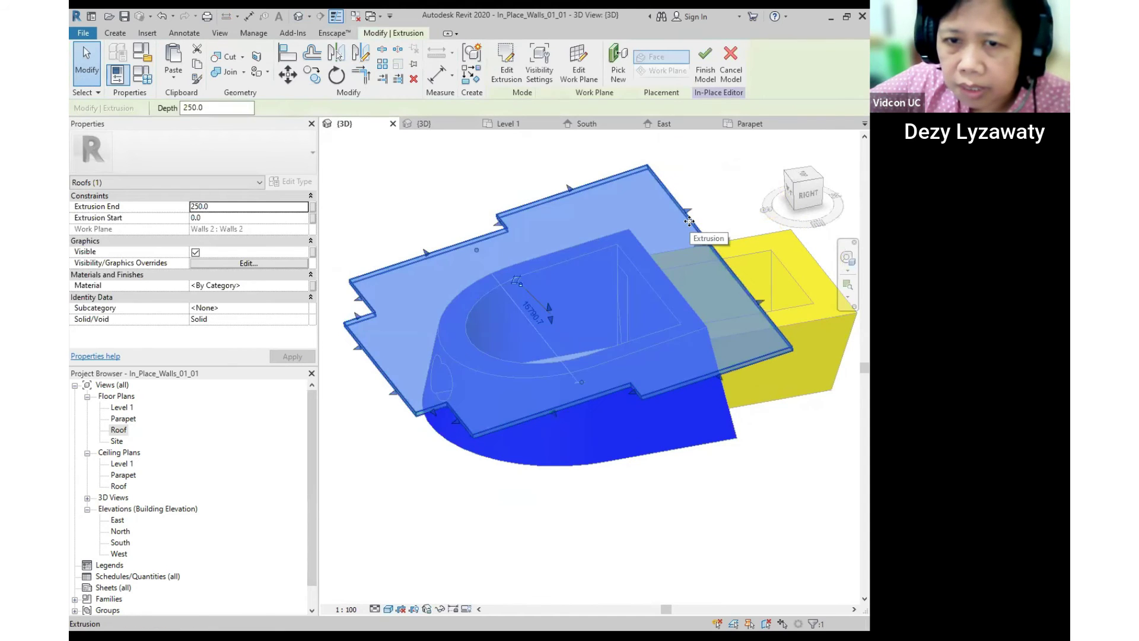
{"action": "left_click", "coordinate": [306, 285]}
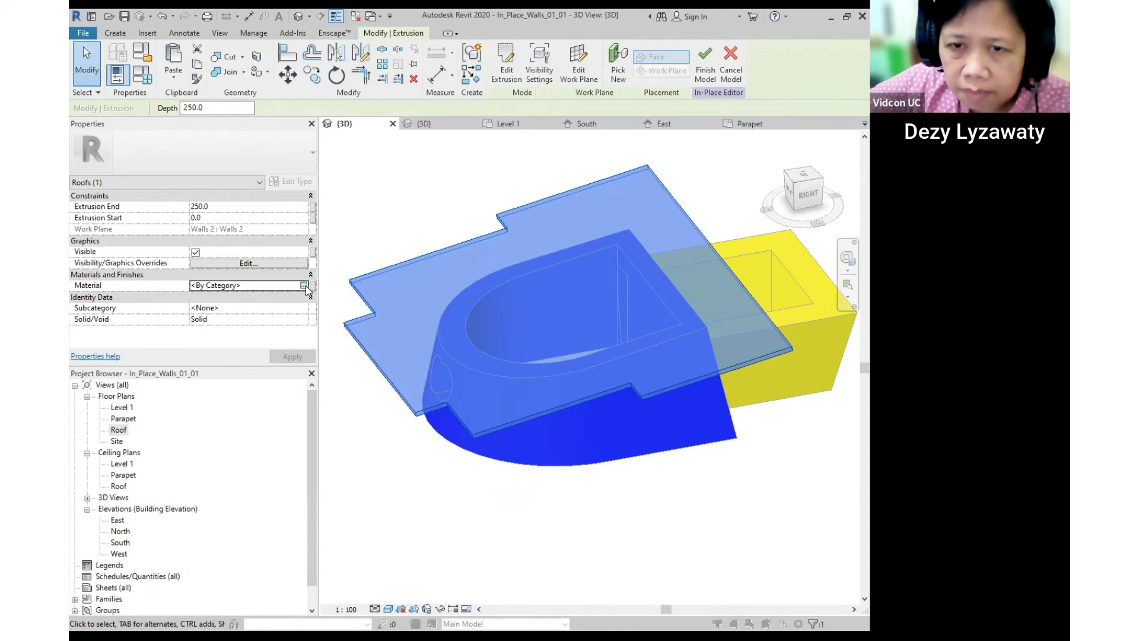
{"action": "left_click", "coordinate": [304, 285]}
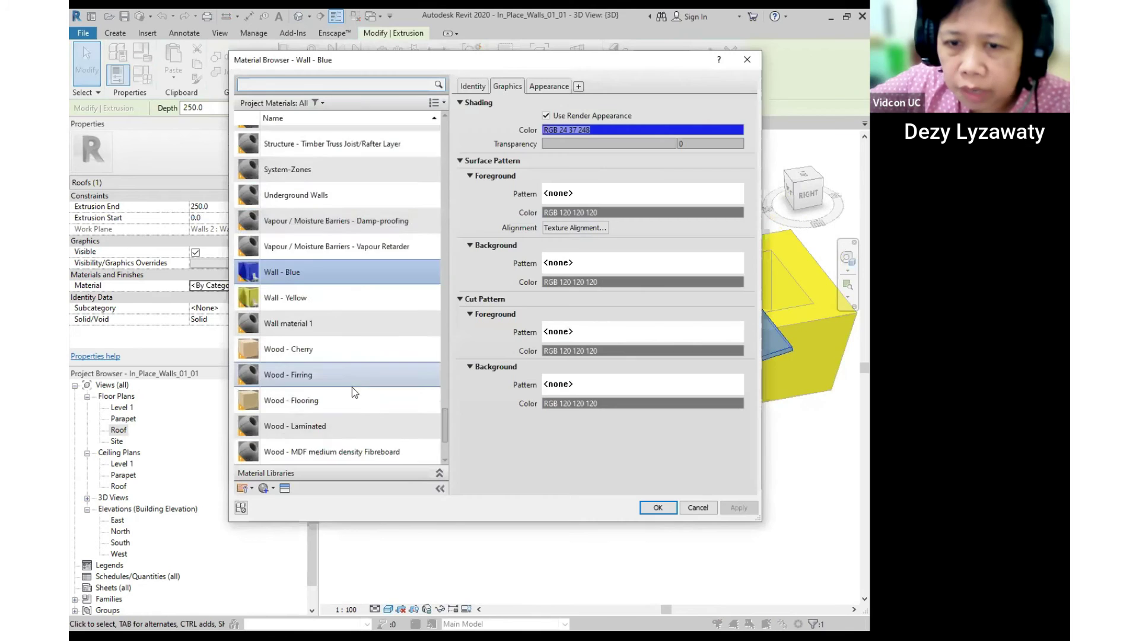
{"action": "scroll", "coordinate": [353, 391], "scroll_direction": "down", "scroll_amount": 3}
{"action": "scroll", "coordinate": [356, 418], "scroll_direction": "up", "scroll_amount": 8}
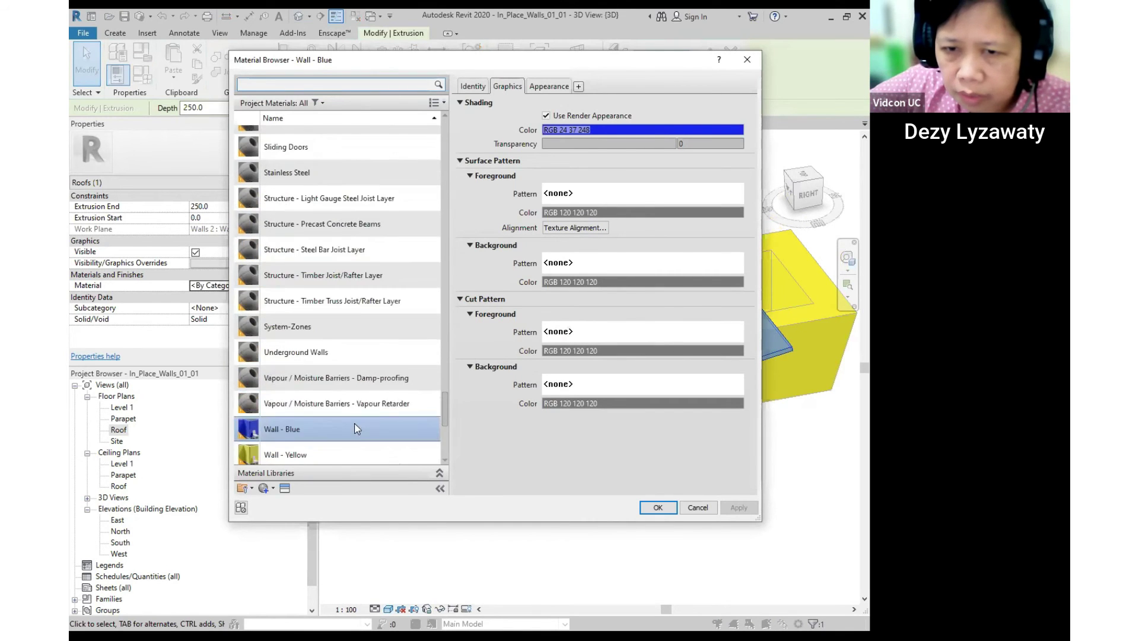
{"action": "scroll", "coordinate": [350, 383], "scroll_direction": "up", "scroll_amount": 5}
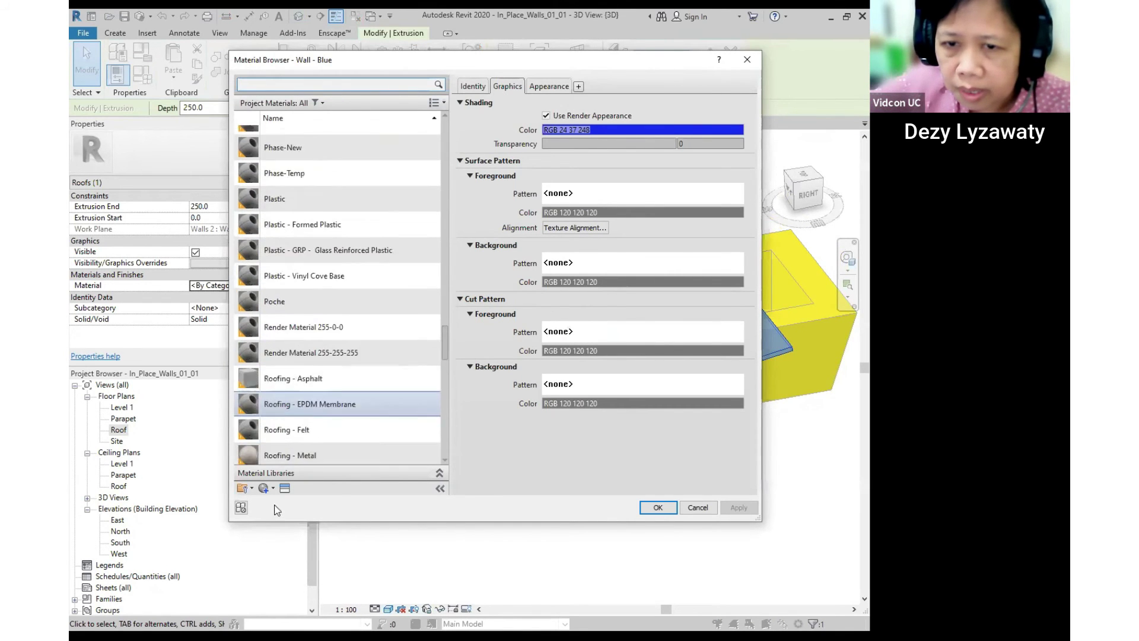
{"action": "left_click", "coordinate": [273, 489]}
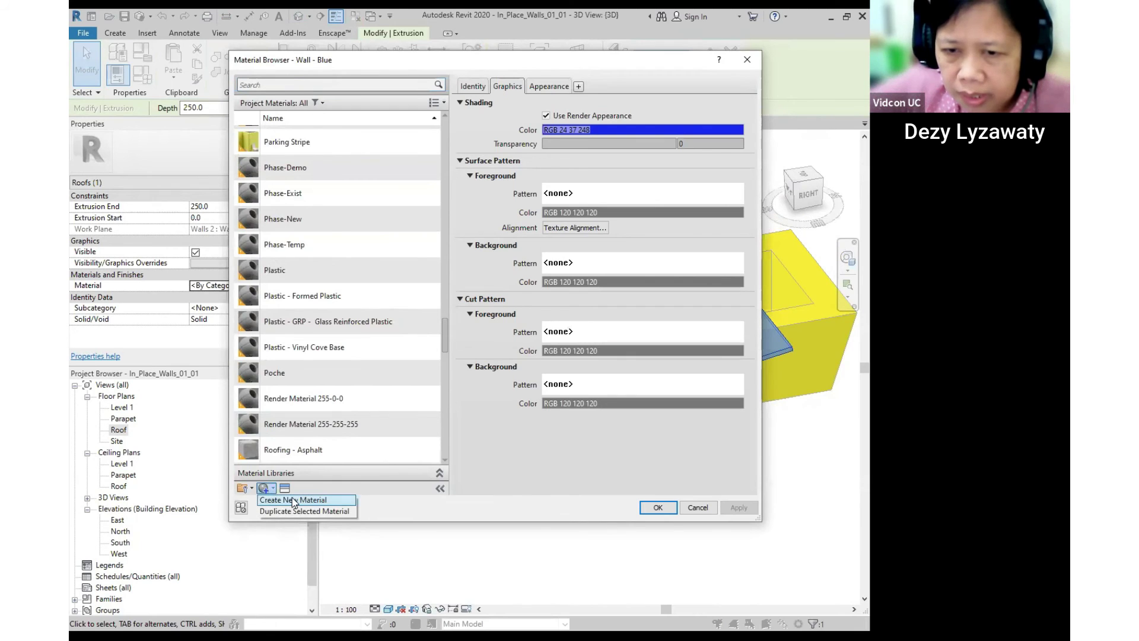
{"action": "left_click", "coordinate": [293, 500]}
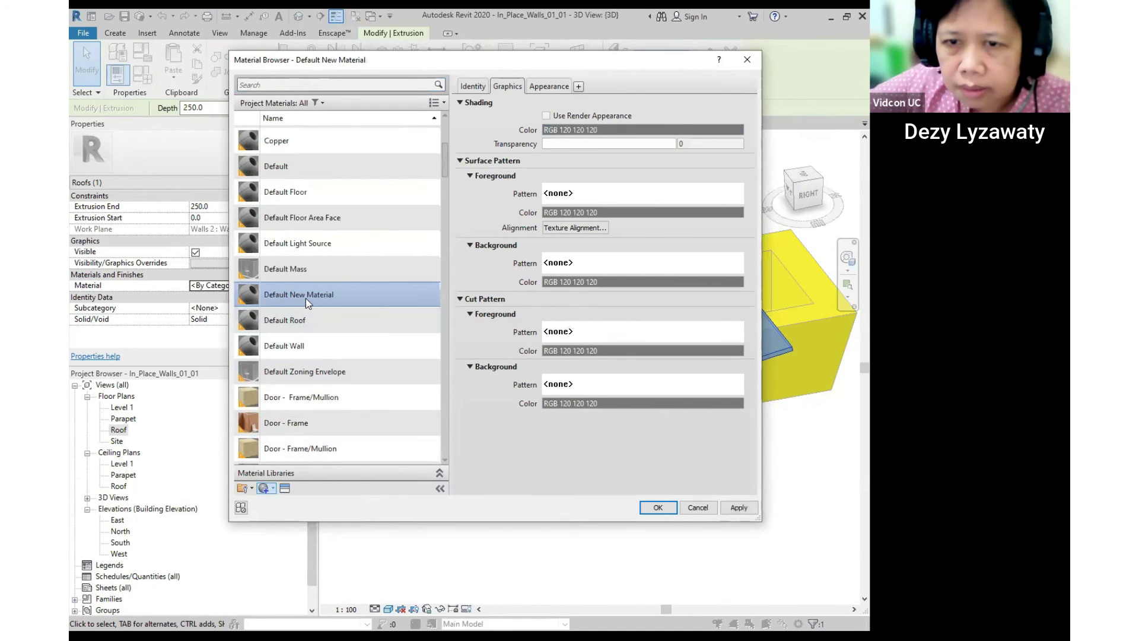
Rename the new material to ROOF GLASS.
{"action": "right_click", "coordinate": [305, 297]}
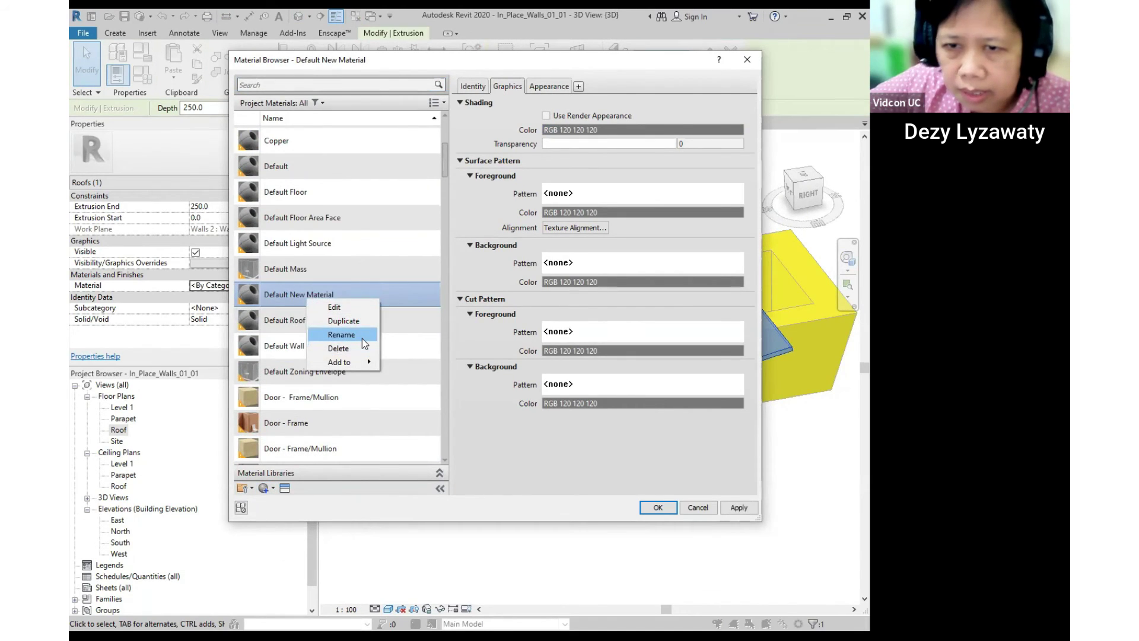
{"action": "left_click", "coordinate": [362, 338]}
{"action": "type", "text": "rOOF"}
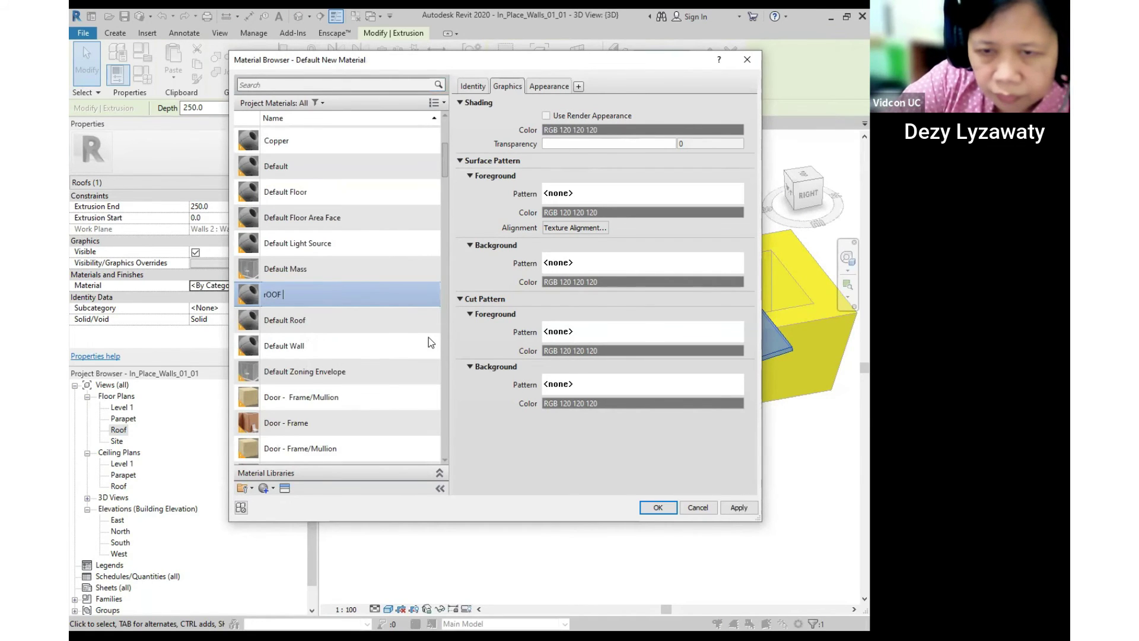
{"action": "key", "text": "BackSpace"}
{"action": "key", "text": "BackSpace"}
{"action": "key", "text": "BackSpace"}
{"action": "key", "text": "BackSpace"}
{"action": "type", "text": "ROOF GLASS"}
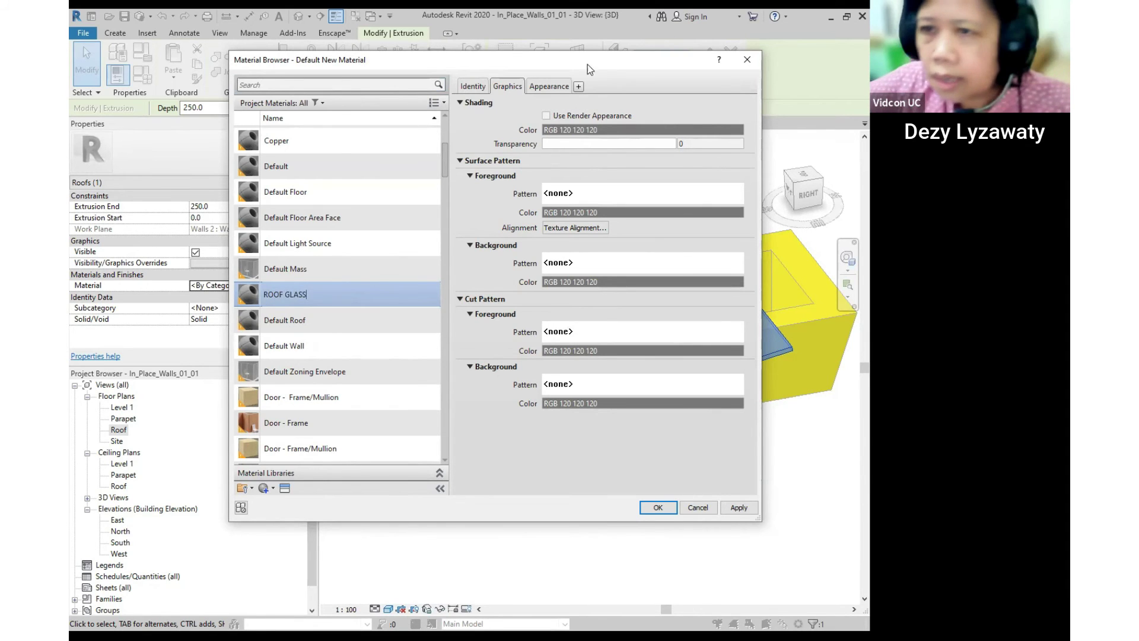
Make ROOF GLASS use its render appearance for shading and replace its appearance with a dark bronze asset from the Glass category.
{"action": "left_click", "coordinate": [546, 117]}
{"action": "left_click", "coordinate": [548, 86]}
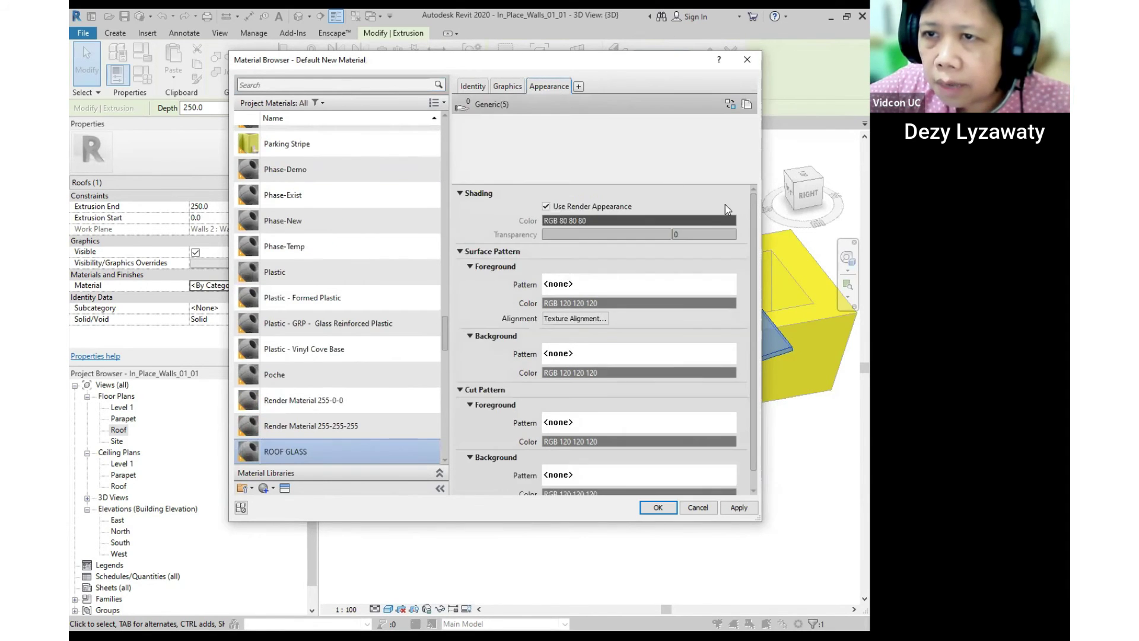
{"action": "left_click", "coordinate": [728, 108]}
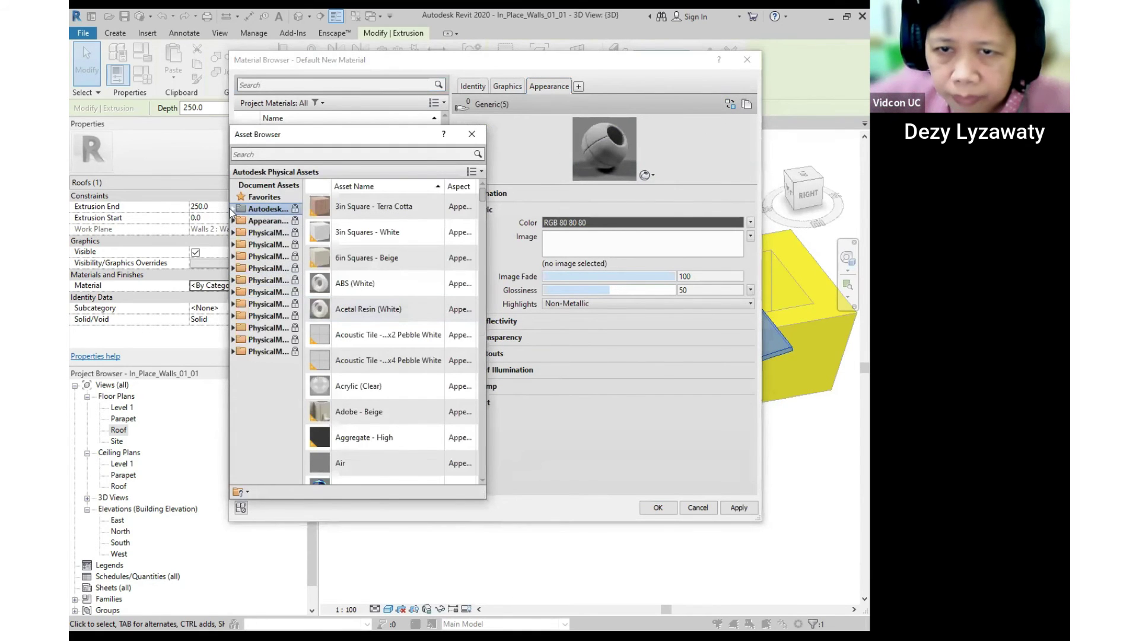
{"action": "left_click", "coordinate": [232, 210]}
{"action": "left_click", "coordinate": [258, 317]}
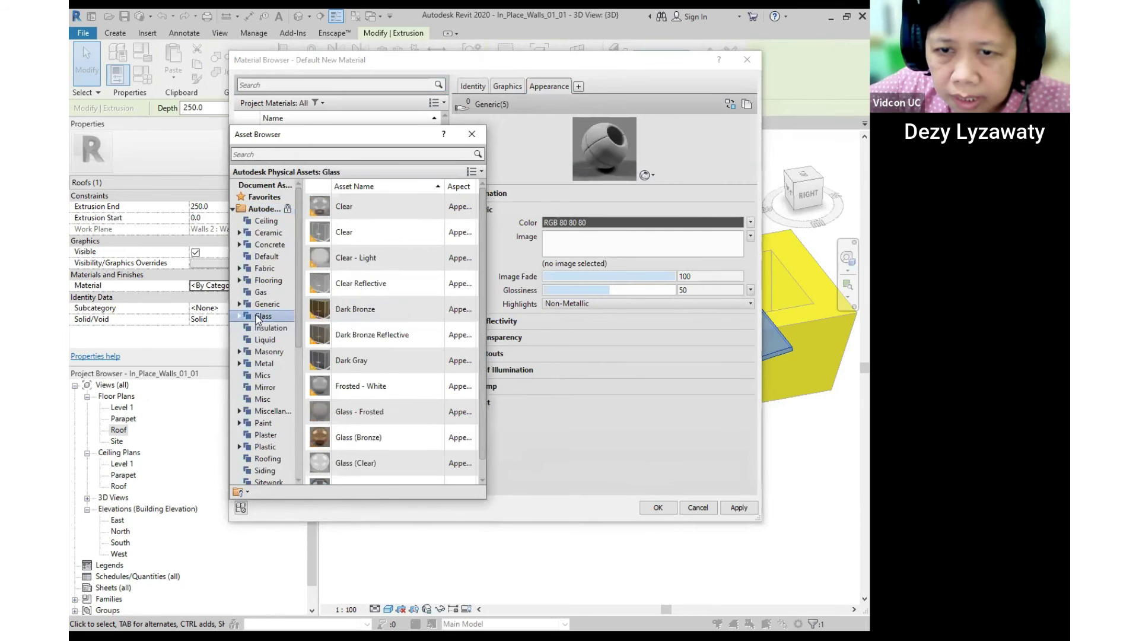
{"action": "scroll", "coordinate": [356, 321], "scroll_direction": "down", "scroll_amount": 1}
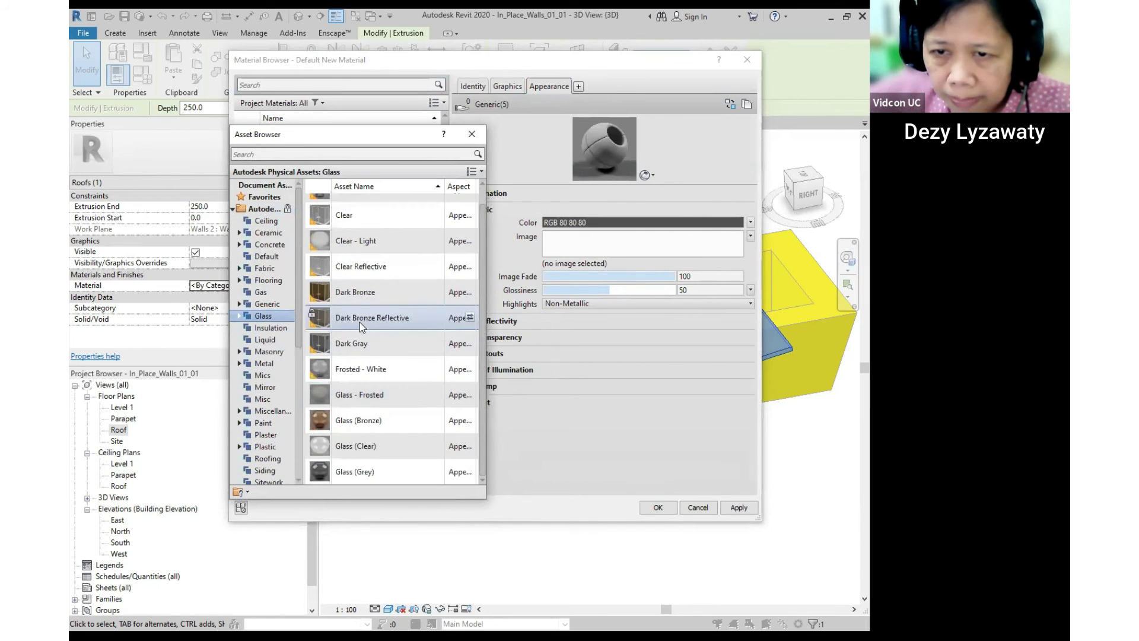
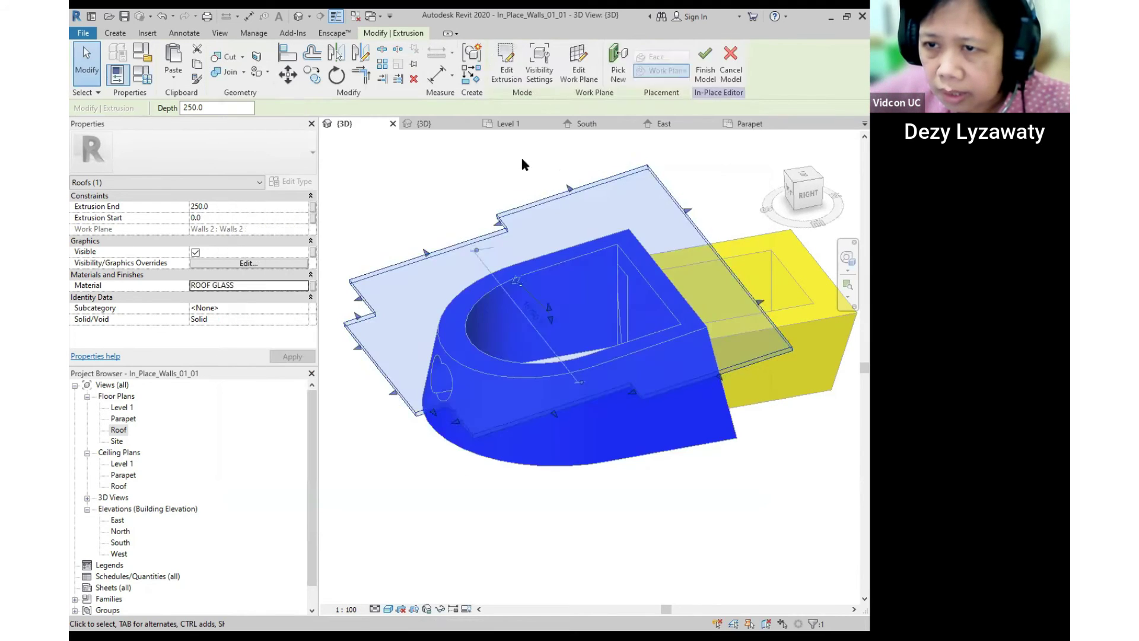
Set the ROOF GLASS surface foreground pattern to Vertical 1.5mm and apply the material change to the roof.
{"action": "left_click", "coordinate": [521, 156]}
{"action": "left_click", "coordinate": [688, 230]}
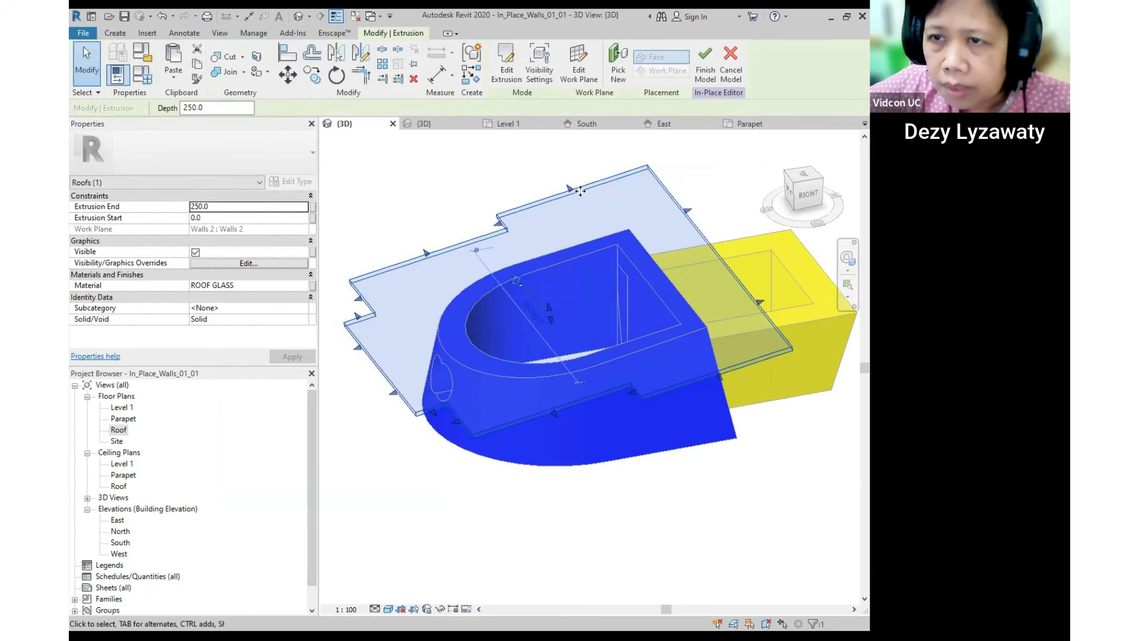
{"action": "left_click", "coordinate": [303, 285]}
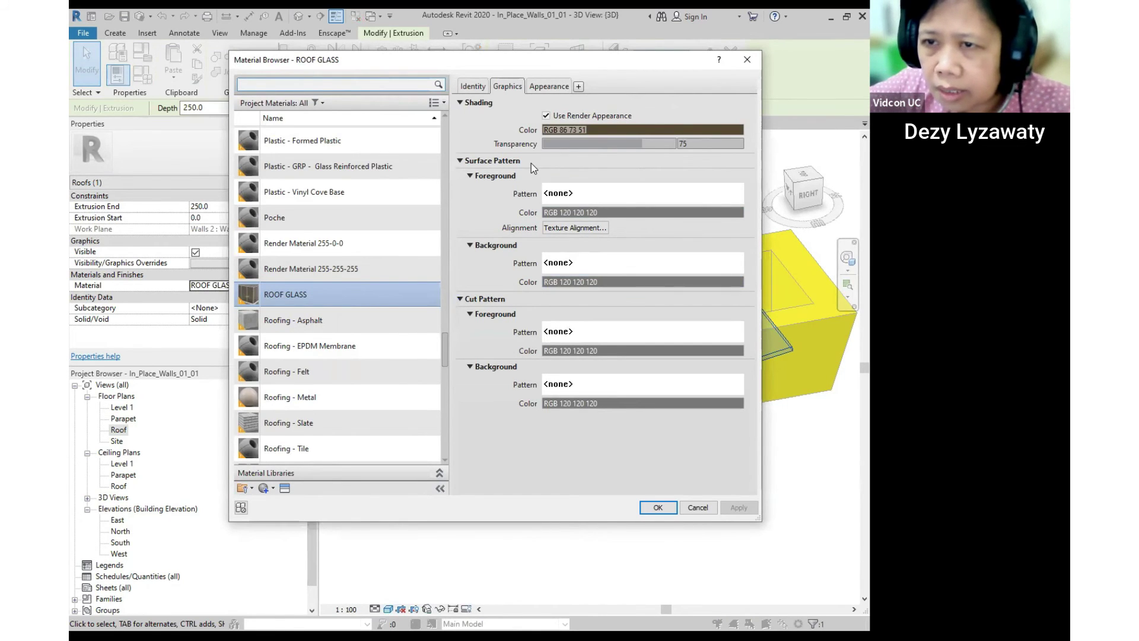
{"action": "left_click", "coordinate": [735, 193]}
{"action": "left_click_drag", "start_coordinate": [586, 272], "coordinate": [588, 365]}
{"action": "left_click", "coordinate": [557, 320]}
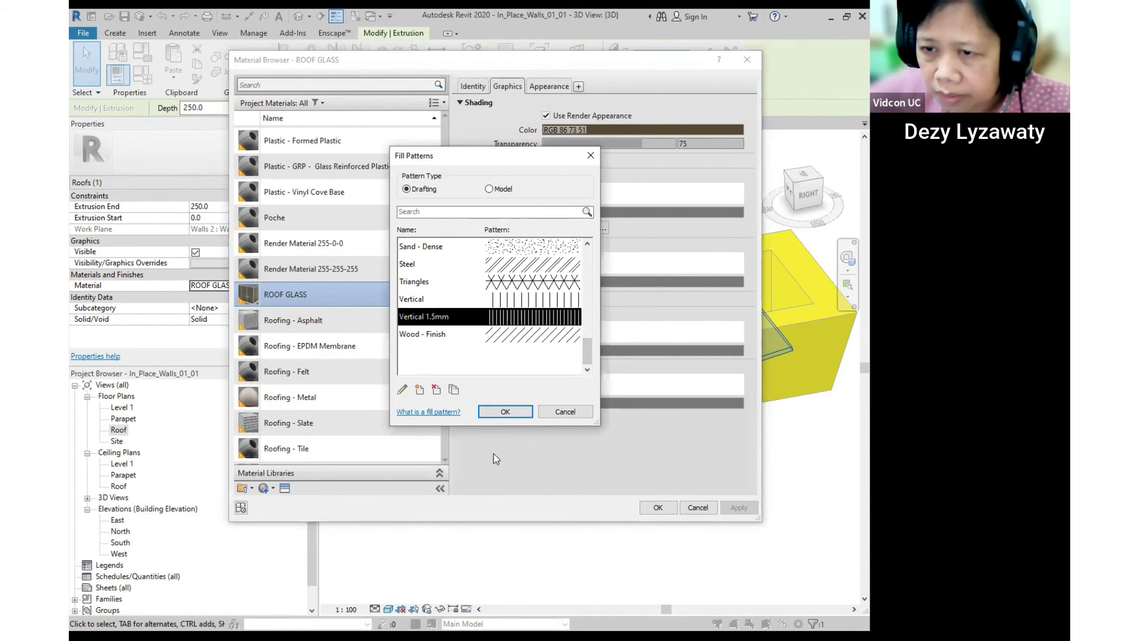
{"action": "left_click", "coordinate": [508, 414]}
{"action": "left_click", "coordinate": [739, 507]}
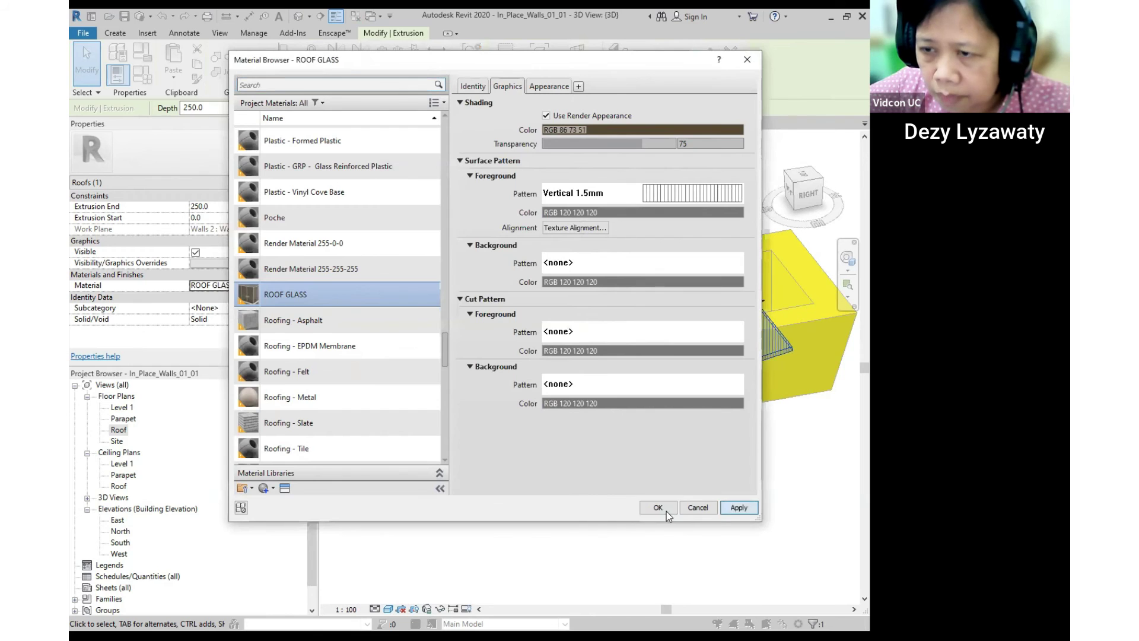
{"action": "left_click", "coordinate": [714, 469]}
Inspect the glass roof above the walls from different angles and select the roof extrusion.
{"action": "scroll", "coordinate": [583, 411], "scroll_direction": "down", "scroll_amount": 2}
{"action": "middle_click_drag", "start_coordinate": [531, 382], "coordinate": [725, 417], "text": "shift"}
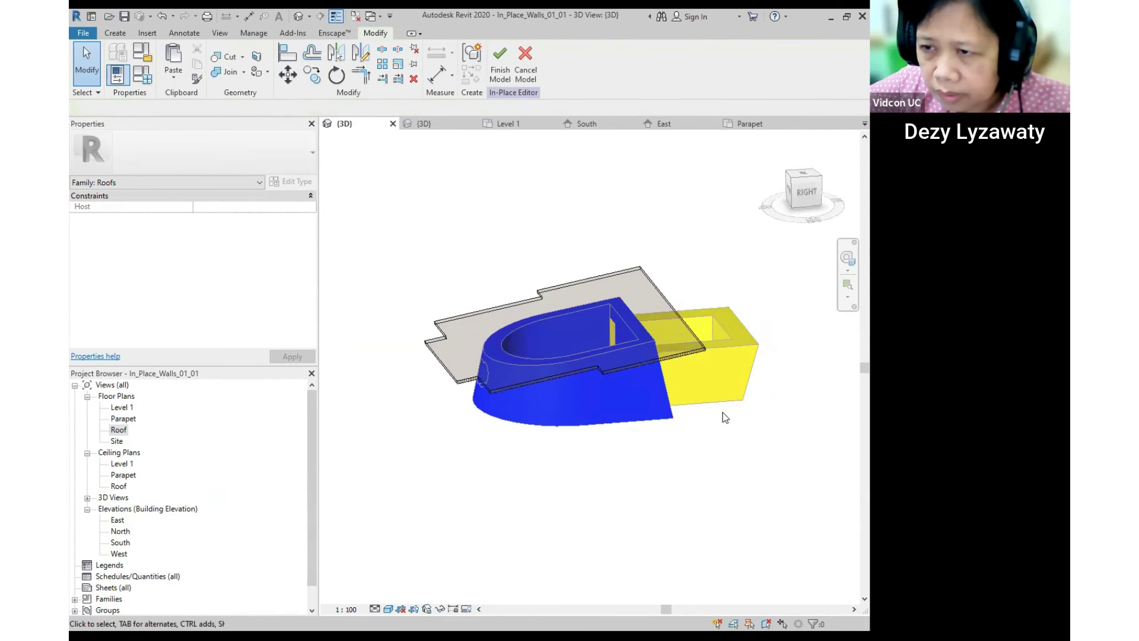
{"action": "middle_click_drag", "start_coordinate": [667, 393], "coordinate": [719, 419], "text": "shift"}
{"action": "scroll", "coordinate": [630, 265], "scroll_direction": "up", "scroll_amount": 3}
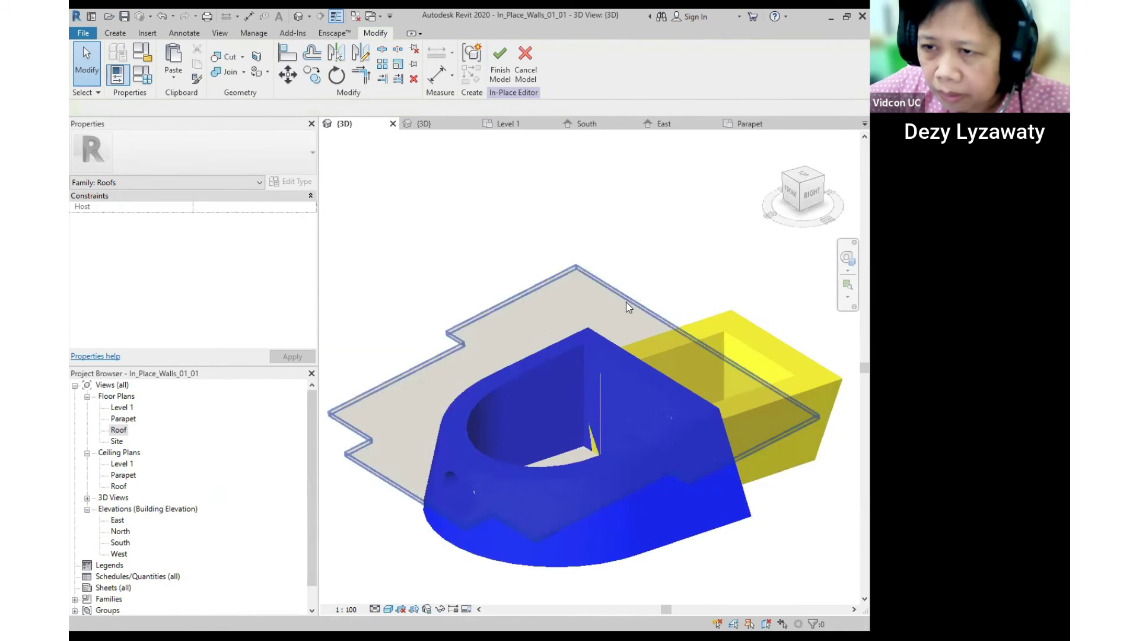
{"action": "left_click", "coordinate": [624, 300]}
{"action": "scroll", "coordinate": [615, 291], "scroll_direction": "down", "scroll_amount": 2}
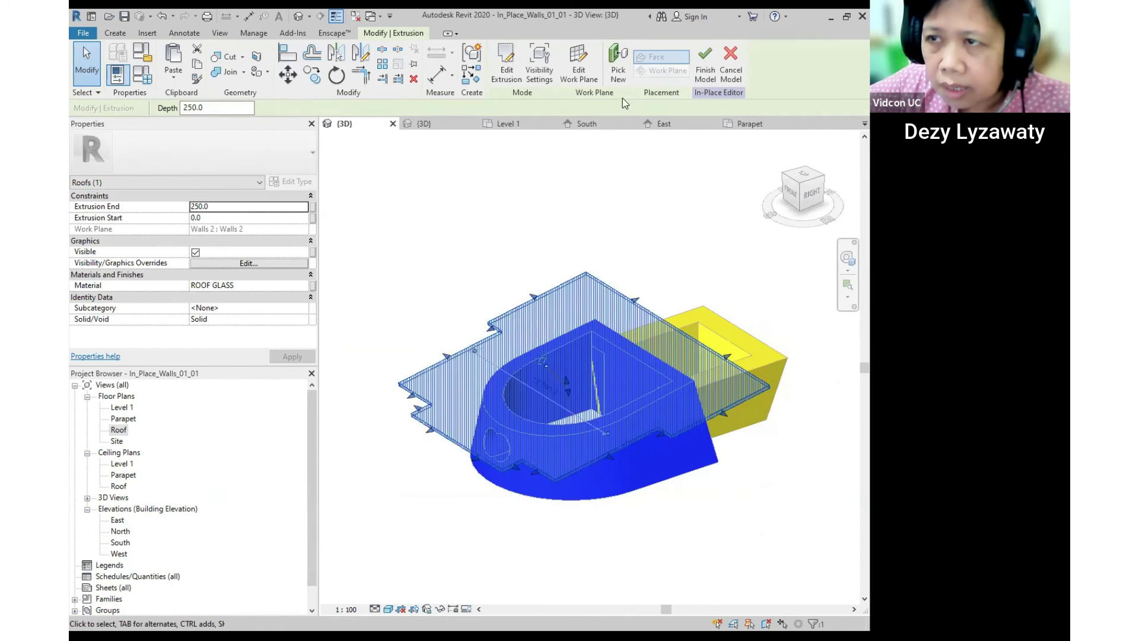
Change the ROOF GLASS surface foreground pattern to Wood - Finish and finish the in-place roof model.
{"action": "left_click", "coordinate": [303, 287]}
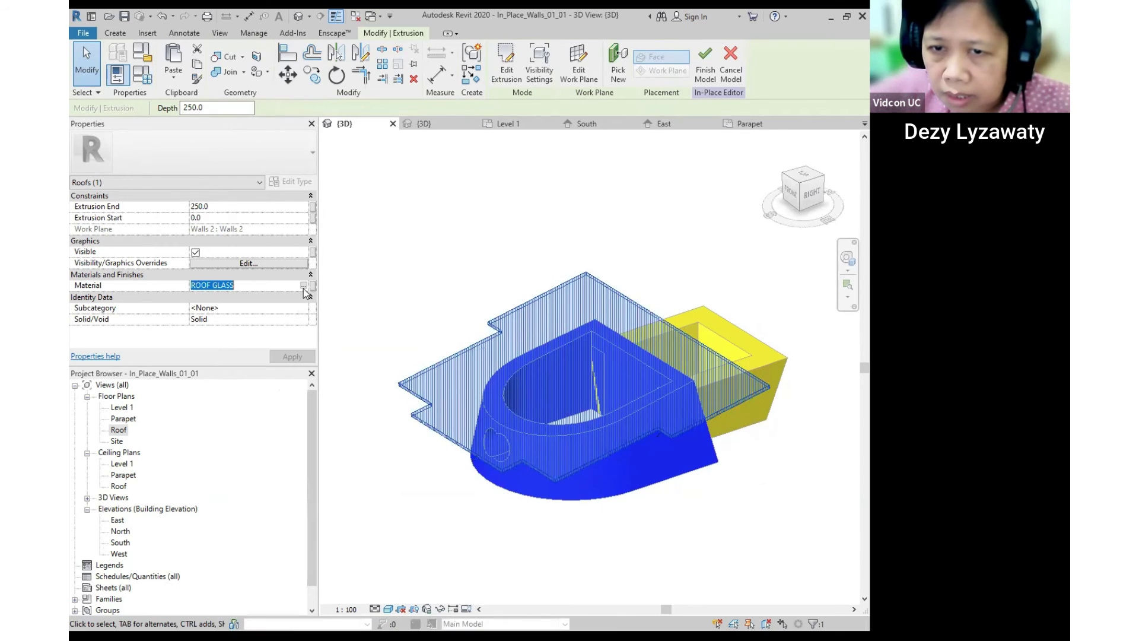
{"action": "left_click", "coordinate": [305, 285]}
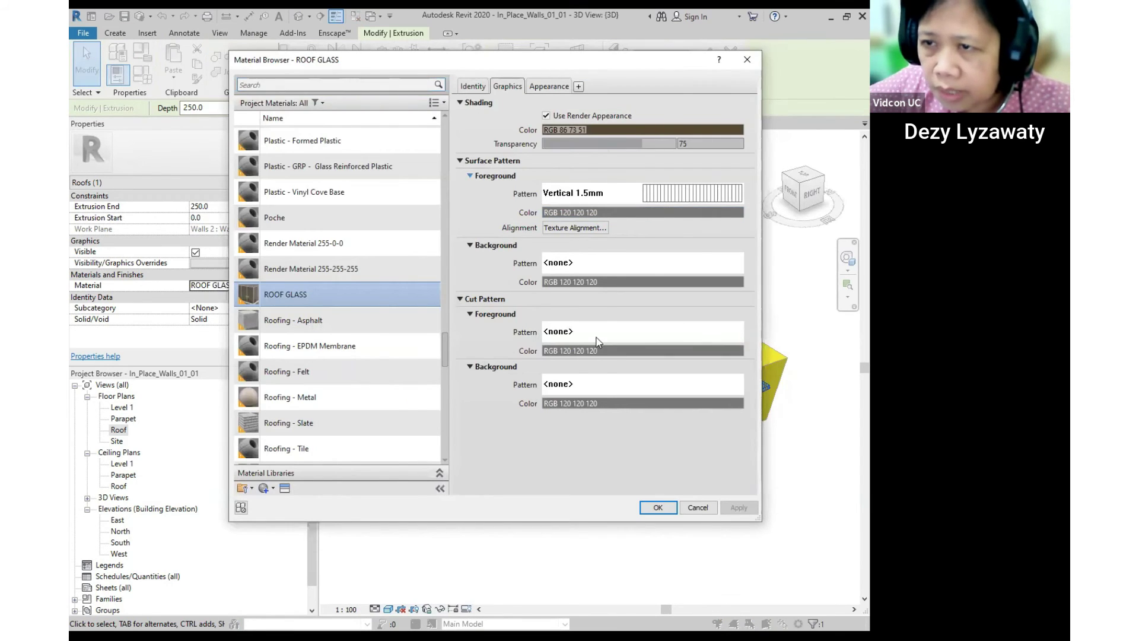
{"action": "left_click", "coordinate": [597, 335]}
{"action": "left_click", "coordinate": [576, 358]}
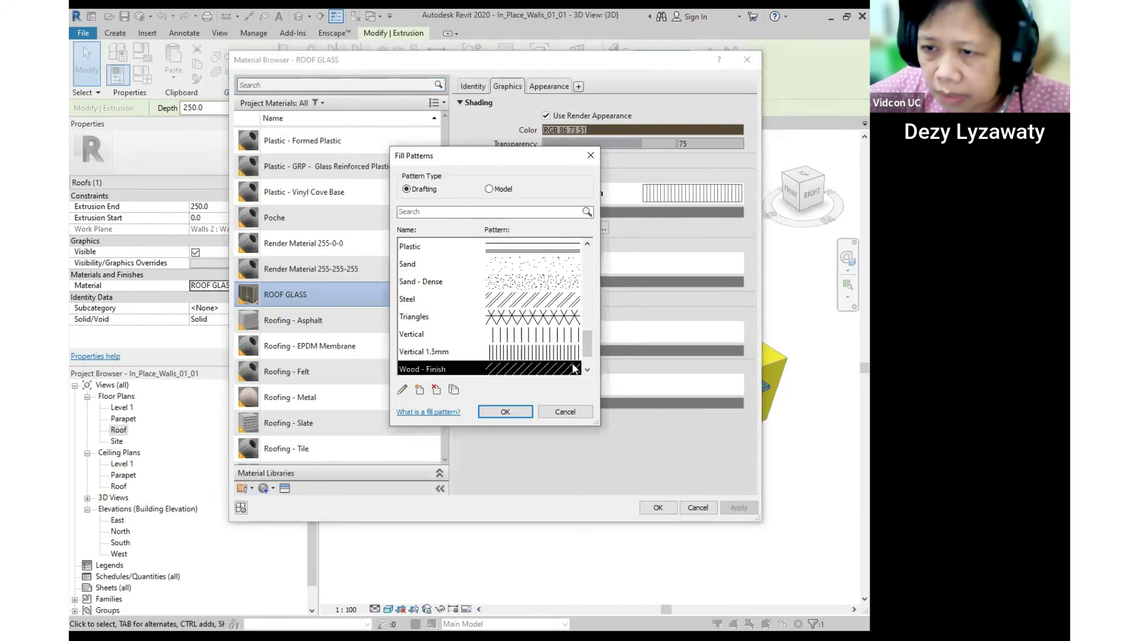
{"action": "left_click", "coordinate": [510, 408]}
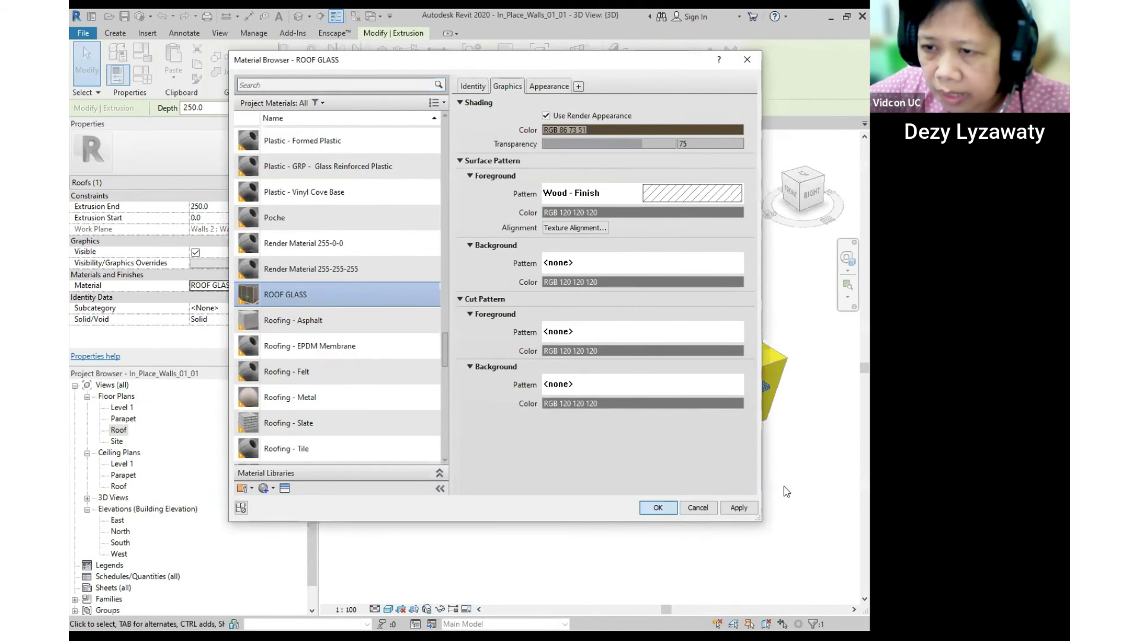
{"action": "key", "text": "Return"}
{"action": "mouse_move", "coordinate": [771, 446]}
{"action": "middle_mouse_down", "text": "shift"}
{"action": "mouse_move", "coordinate": [618, 412]}
{"action": "mouse_move", "coordinate": [656, 424]}
{"action": "mouse_move", "coordinate": [751, 401]}
{"action": "mouse_move", "coordinate": [756, 411]}
{"action": "mouse_move", "coordinate": [628, 414]}
{"action": "mouse_move", "coordinate": [639, 409]}
{"action": "mouse_move", "coordinate": [661, 437]}
{"action": "middle_mouse_up", "text": "shift"}
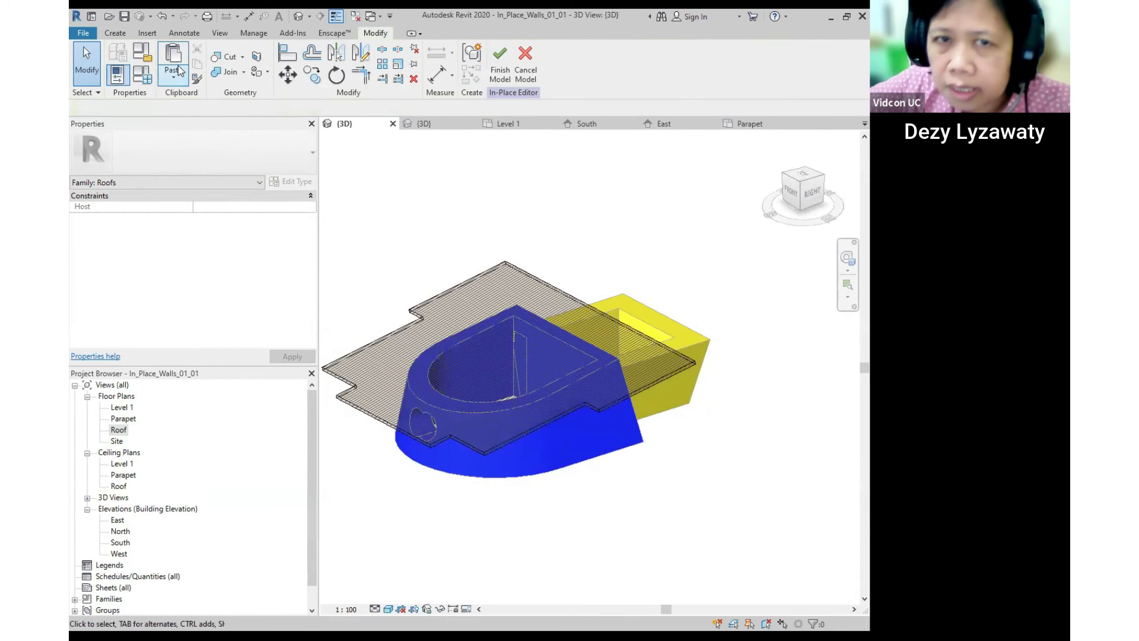
{"action": "left_click", "coordinate": [118, 35]}
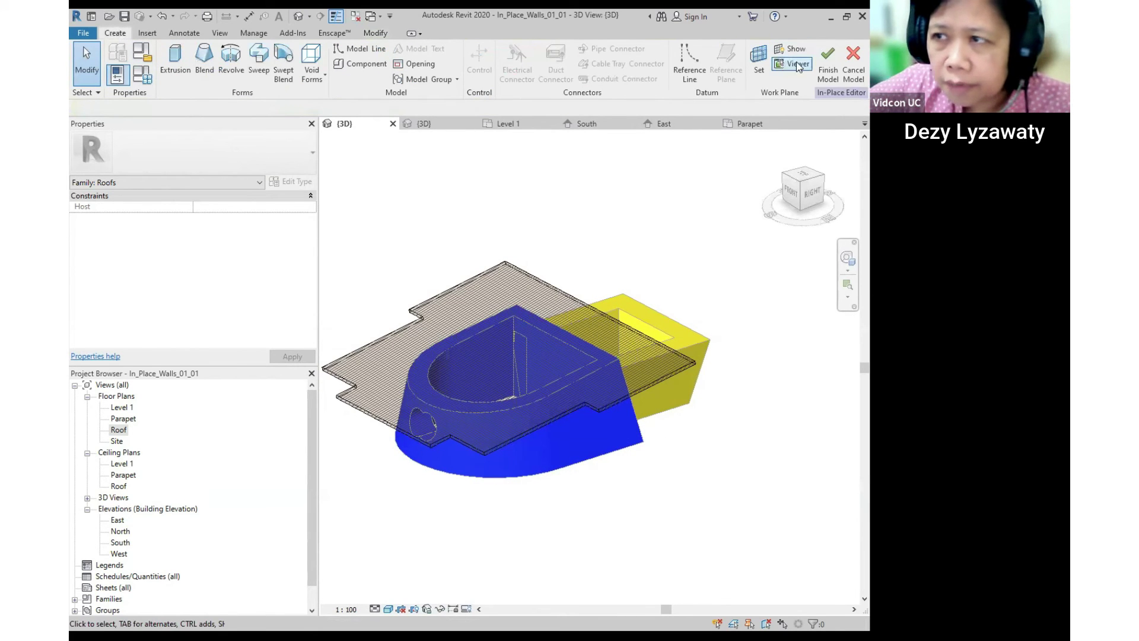
{"action": "left_click", "coordinate": [826, 59]}
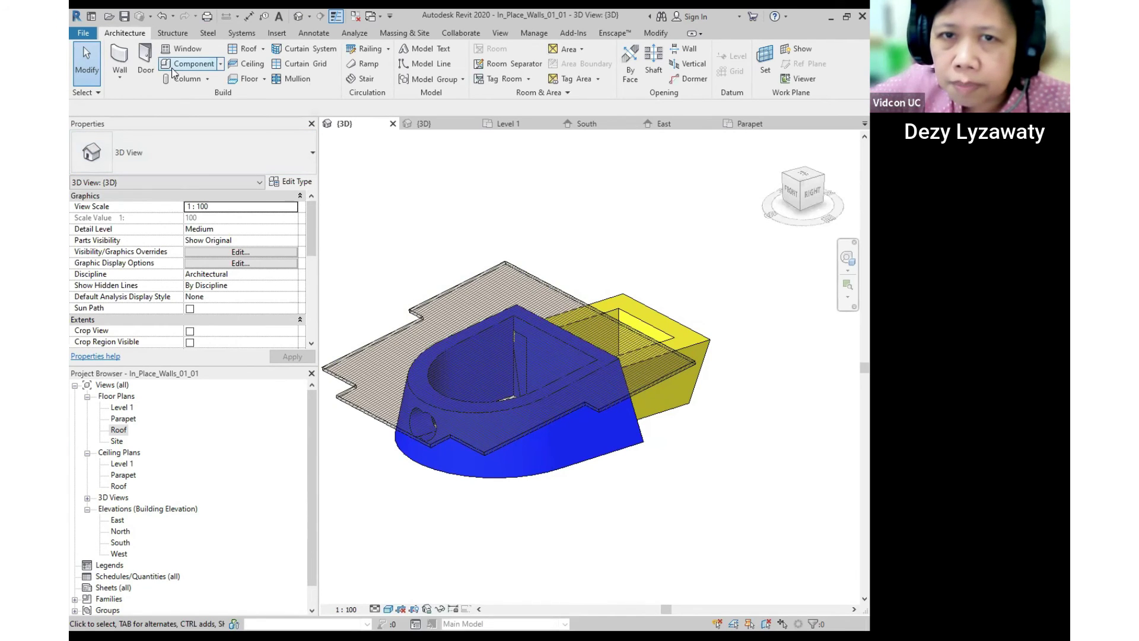
Place an M_Single-Flush 0915 x 2134mm door in the outer face of the yellow wall beside the blue building.
{"action": "left_click", "coordinate": [144, 65]}
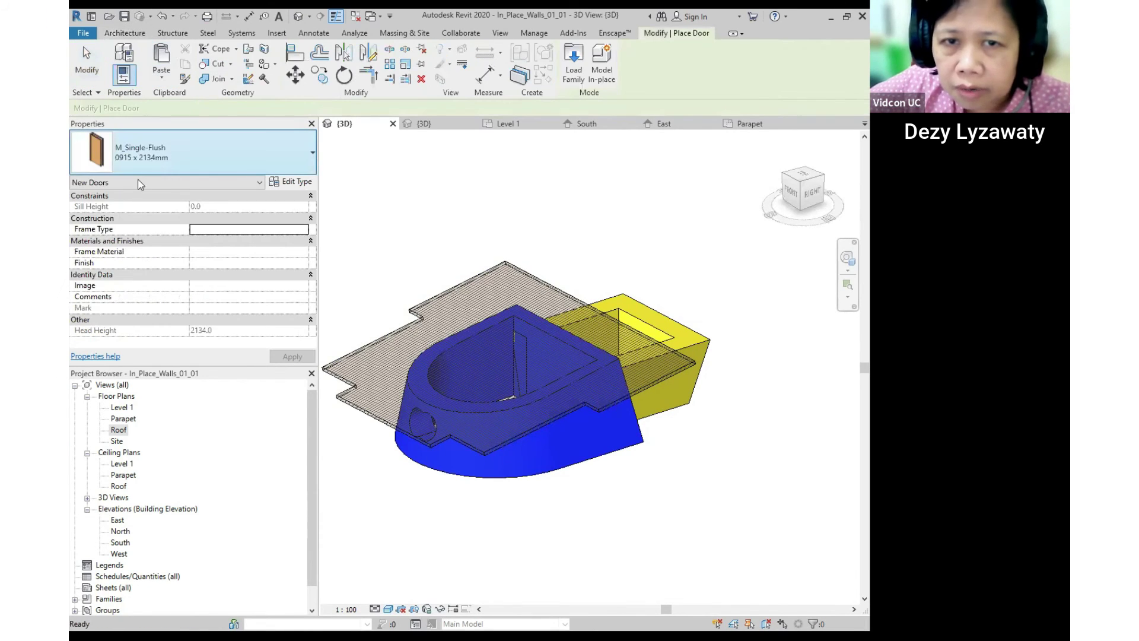
{"action": "left_click", "coordinate": [142, 312]}
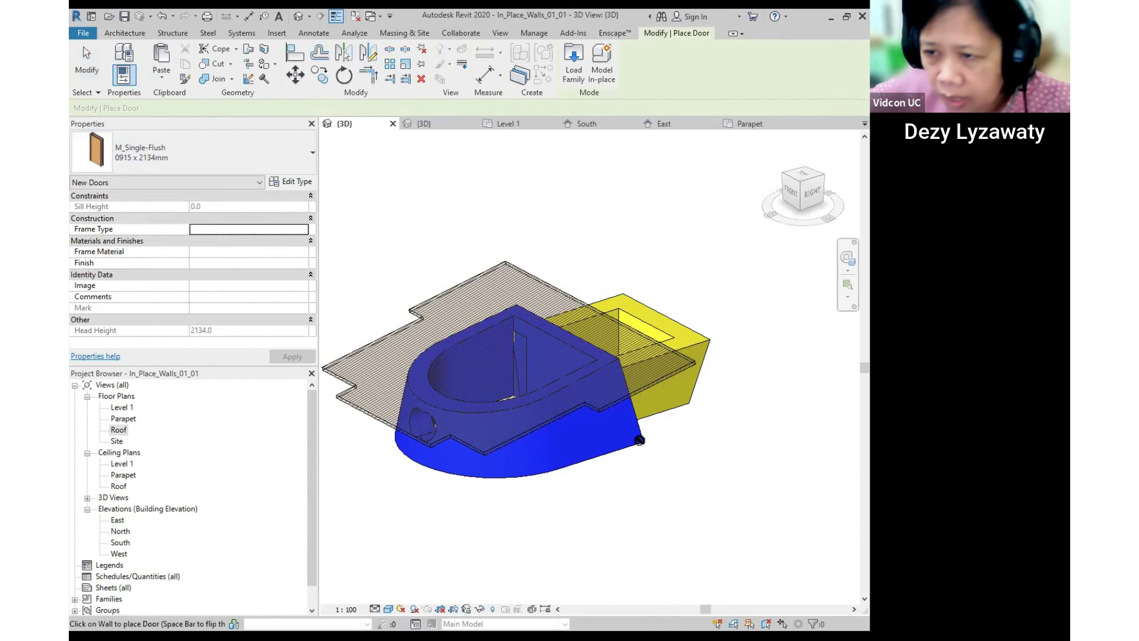
{"action": "left_click", "coordinate": [657, 408]}
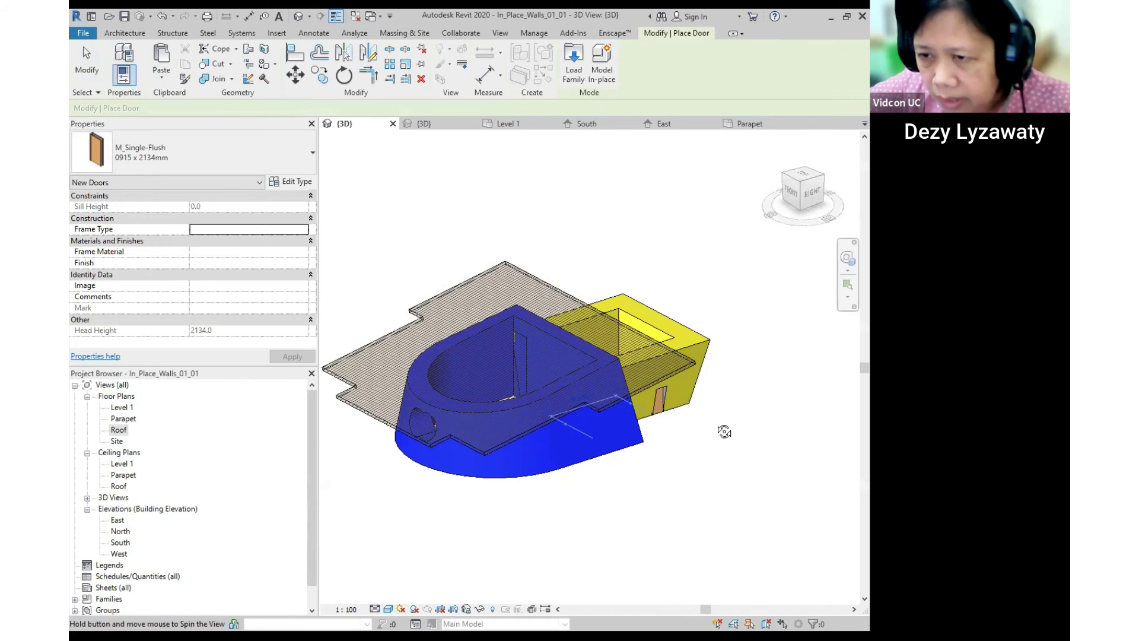
{"action": "middle_click_drag", "start_coordinate": [724, 433], "coordinate": [567, 419], "text": "shift"}
{"action": "scroll", "coordinate": [648, 430], "scroll_direction": "up", "scroll_amount": 5}
{"action": "scroll", "coordinate": [653, 423], "scroll_direction": "up", "scroll_amount": 3}
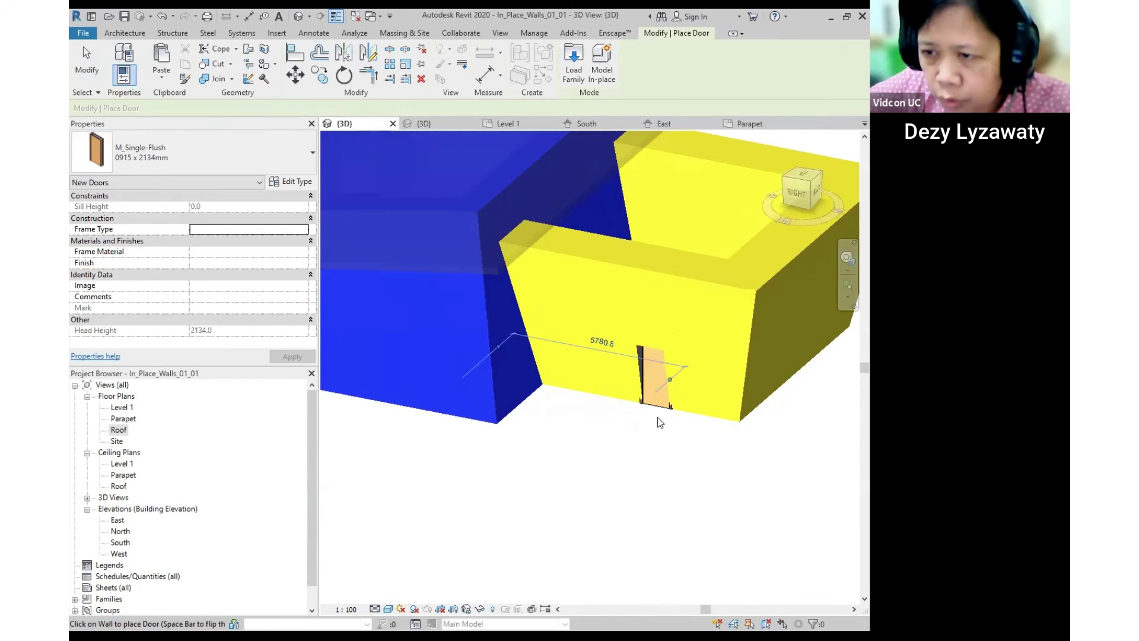
{"action": "key", "text": "Escape"}
Move the placed single door slightly along the yellow wall towards the blue building in the 3D view.
{"action": "left_click", "coordinate": [657, 412]}
{"action": "middle_click_drag", "start_coordinate": [658, 415], "coordinate": [724, 398]}
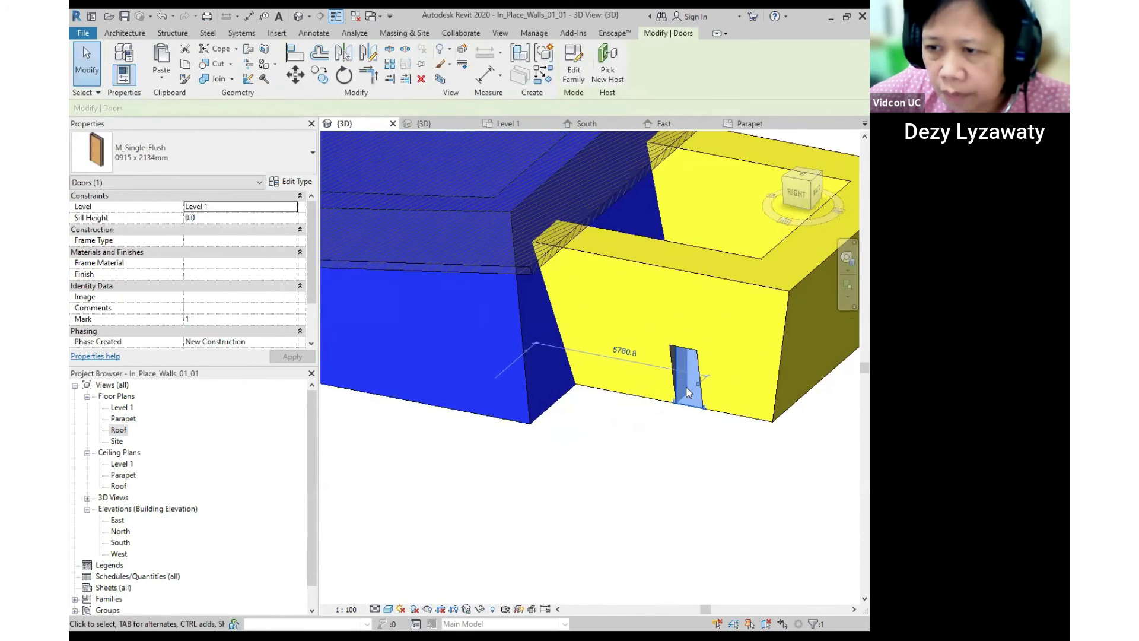
{"action": "mouse_move", "coordinate": [667, 375]}
{"action": "left_mouse_down"}
{"action": "mouse_move", "coordinate": [624, 366]}
{"action": "mouse_move", "coordinate": [659, 381]}
{"action": "left_mouse_up"}
{"action": "left_click", "coordinate": [725, 456]}
Open the Level 1 floor plan and adjust the single door's position along the yellow building's east wall.
{"action": "left_click", "coordinate": [118, 430]}
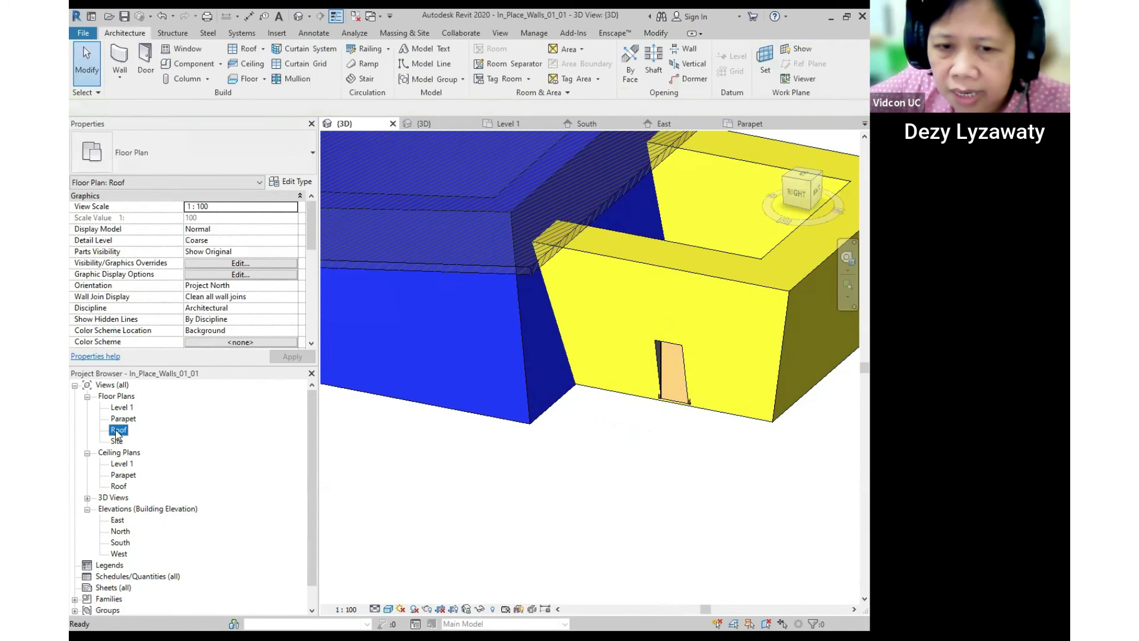
{"action": "double_click", "coordinate": [116, 431]}
{"action": "double_click", "coordinate": [122, 407]}
{"action": "middle_click_drag", "start_coordinate": [560, 334], "coordinate": [603, 557]}
{"action": "scroll", "coordinate": [613, 453], "scroll_direction": "up", "scroll_amount": 2}
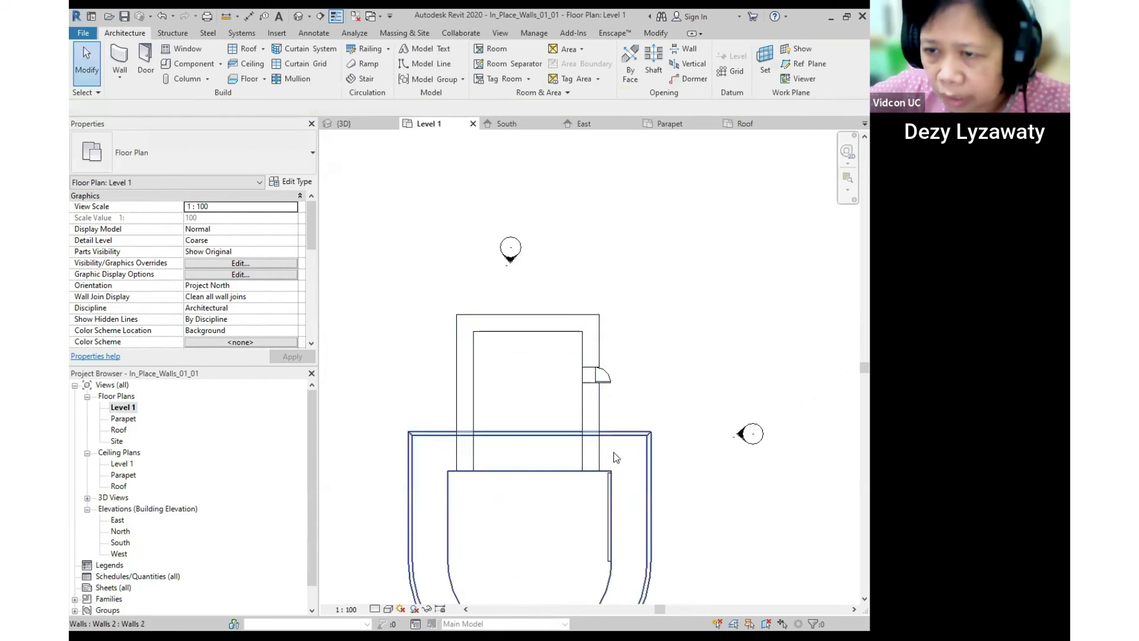
{"action": "scroll", "coordinate": [614, 457], "scroll_direction": "up", "scroll_amount": 2}
{"action": "left_click", "coordinate": [600, 320]}
{"action": "scroll", "coordinate": [596, 323], "scroll_direction": "up", "scroll_amount": 2}
{"action": "mouse_move", "coordinate": [593, 333]}
{"action": "left_mouse_down"}
{"action": "mouse_move", "coordinate": [593, 413]}
{"action": "mouse_move", "coordinate": [587, 350]}
{"action": "left_mouse_up"}
{"action": "left_click", "coordinate": [659, 371]}
{"action": "scroll", "coordinate": [659, 371], "scroll_direction": "down", "scroll_amount": 3}
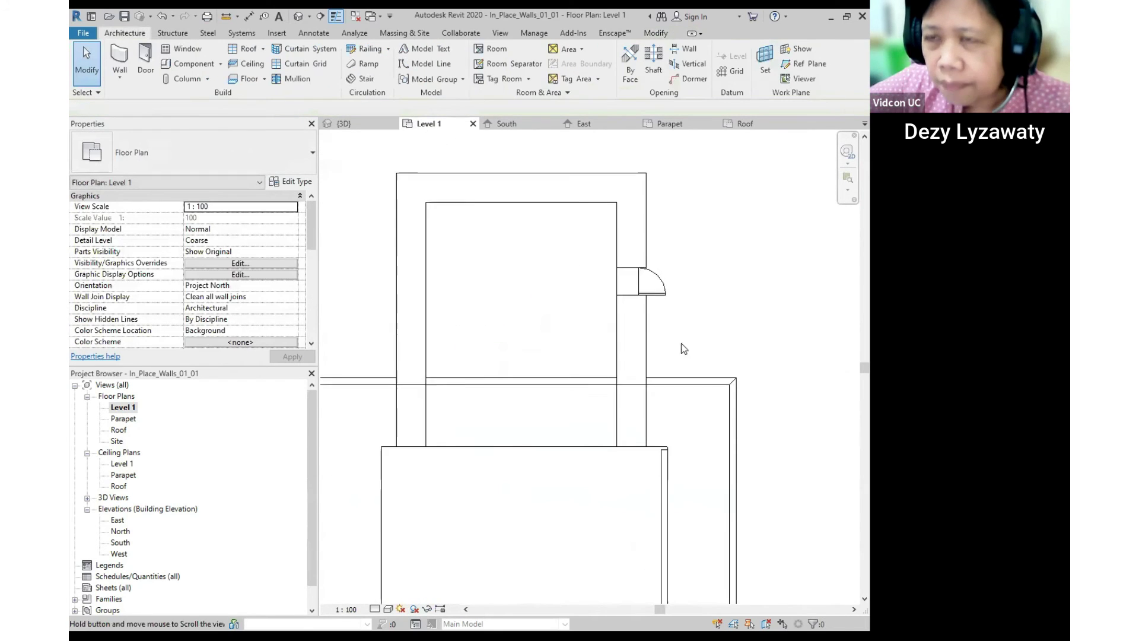
{"action": "middle_click_drag", "start_coordinate": [681, 343], "coordinate": [681, 337]}
{"action": "middle_click_drag", "start_coordinate": [563, 496], "coordinate": [611, 390]}
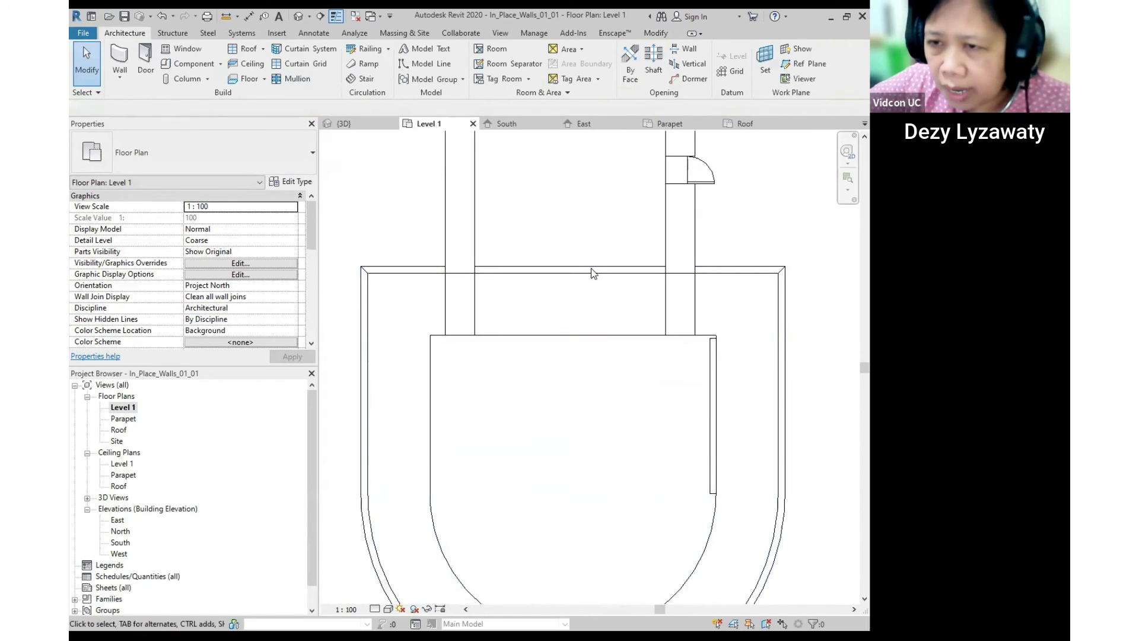
Start loading a new door family and open the Residential folder within the US Metric Doors library.
{"action": "left_click", "coordinate": [220, 64]}
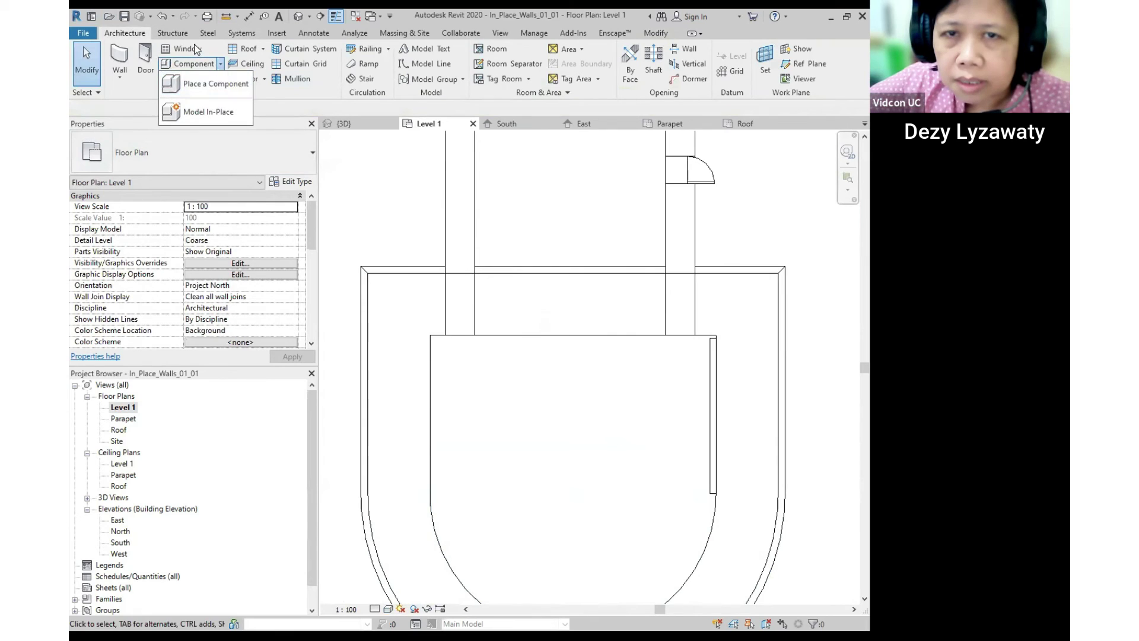
{"action": "left_click", "coordinate": [141, 70]}
{"action": "left_click", "coordinate": [573, 64]}
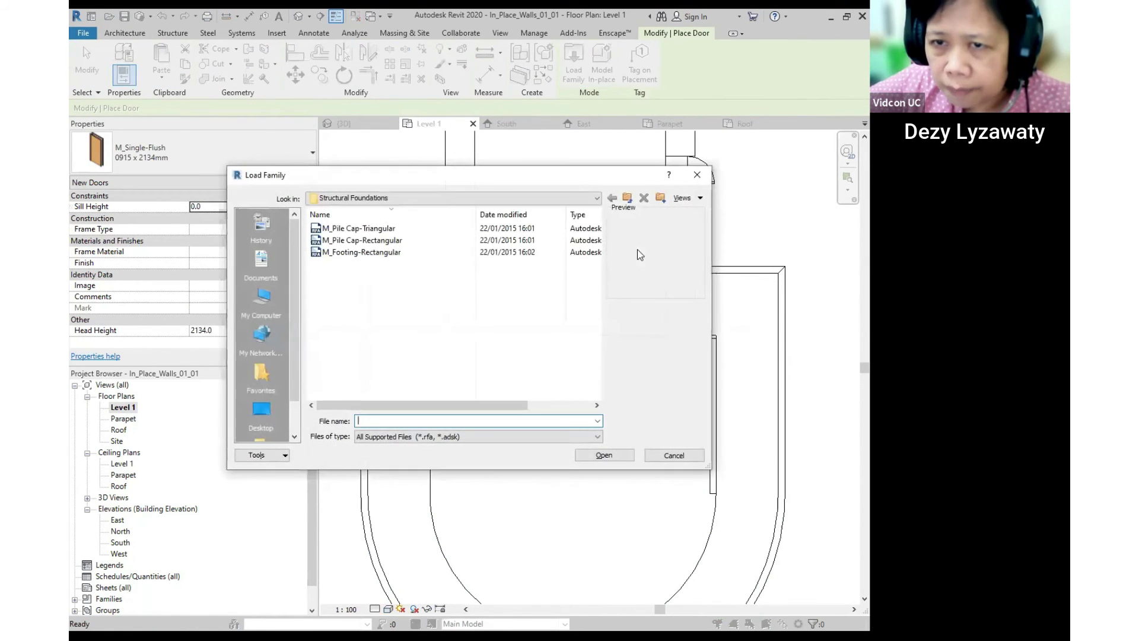
{"action": "left_click", "coordinate": [633, 197]}
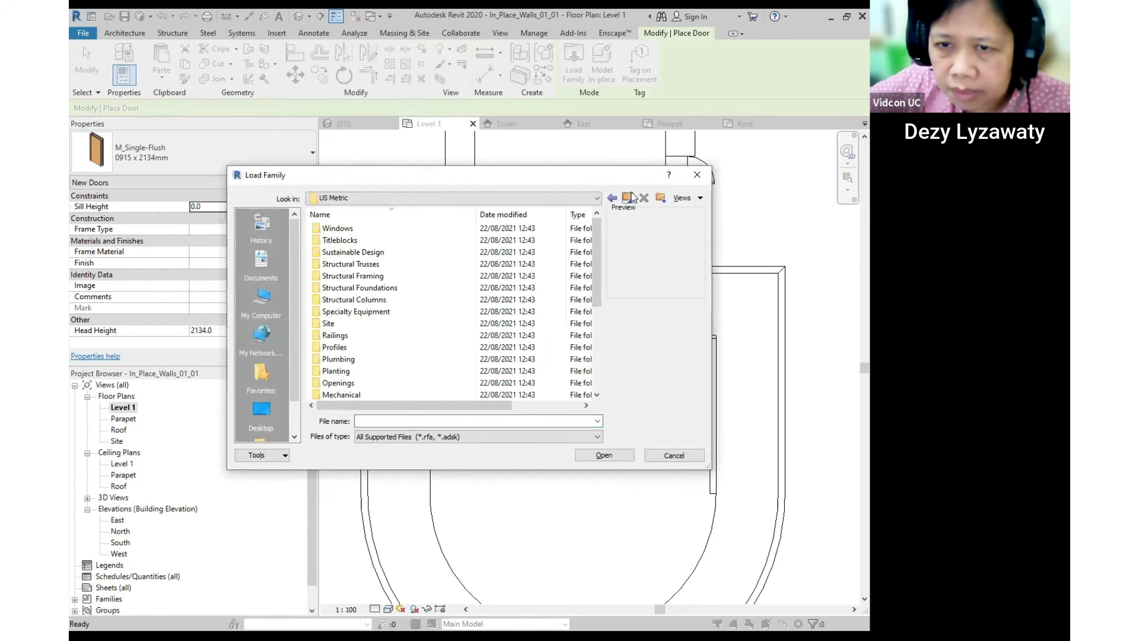
{"action": "scroll", "coordinate": [451, 363], "scroll_direction": "down", "scroll_amount": 5}
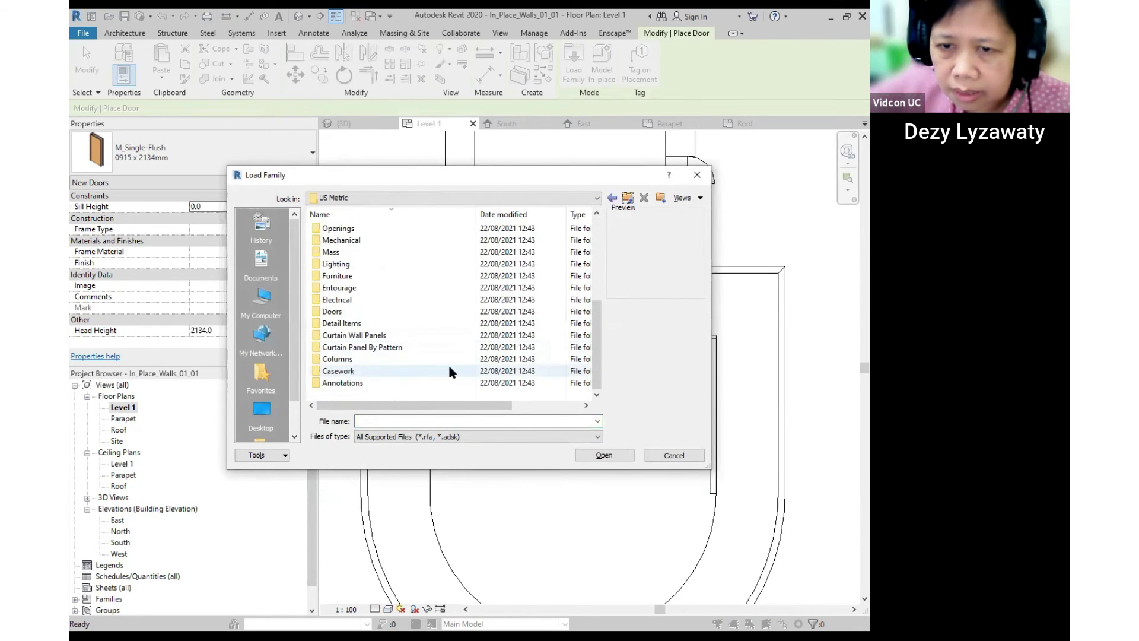
{"action": "double_click", "coordinate": [332, 311]}
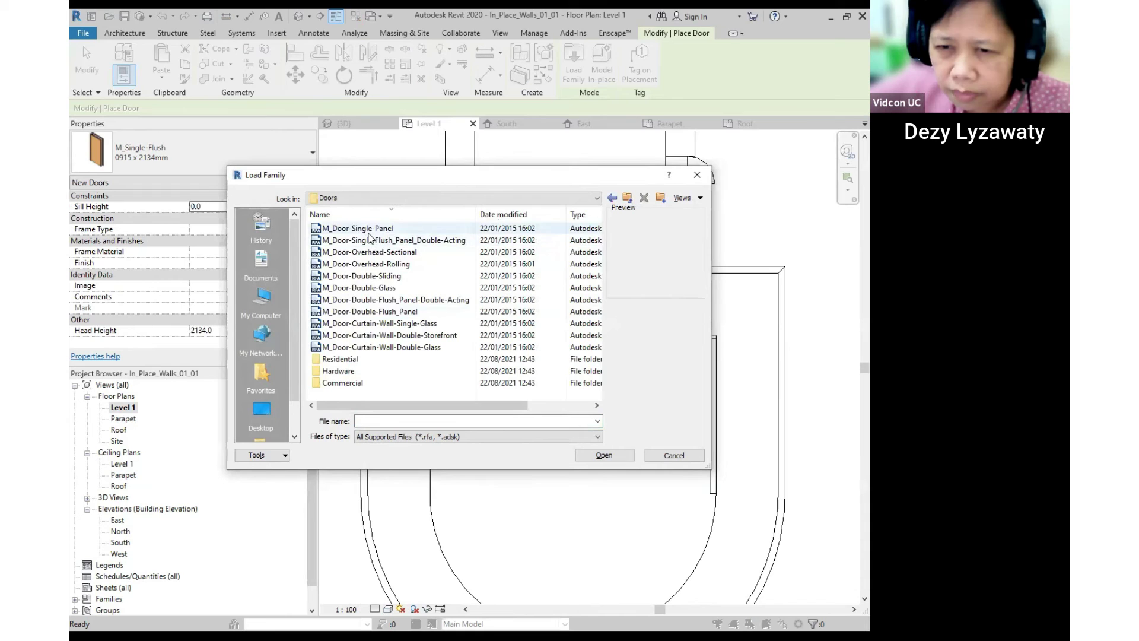
{"action": "double_click", "coordinate": [340, 359]}
Load the M_Door-Interior-Double-Full Glass-Wood family with its types from 1500 x 2000mm through 1700 x 2100mm.
{"action": "left_click", "coordinate": [385, 239]}
{"action": "left_click", "coordinate": [403, 347]}
{"action": "scroll", "coordinate": [404, 347], "scroll_direction": "down", "scroll_amount": 2}
{"action": "left_click", "coordinate": [391, 300]}
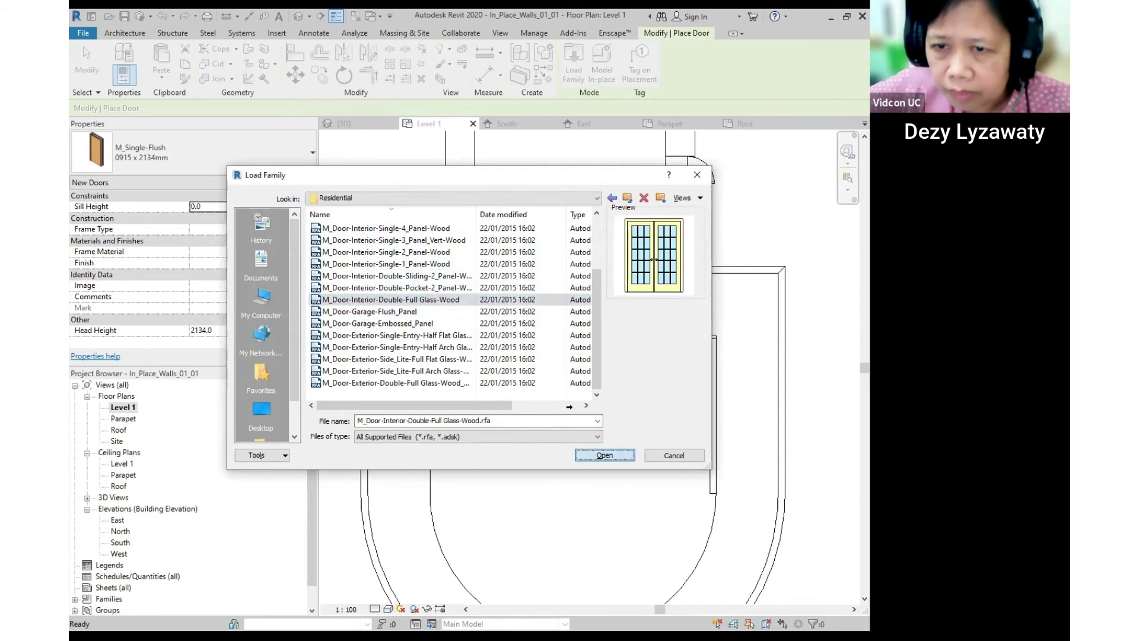
{"action": "key", "text": "Return"}
{"action": "left_click", "coordinate": [408, 368], "text": "shift"}
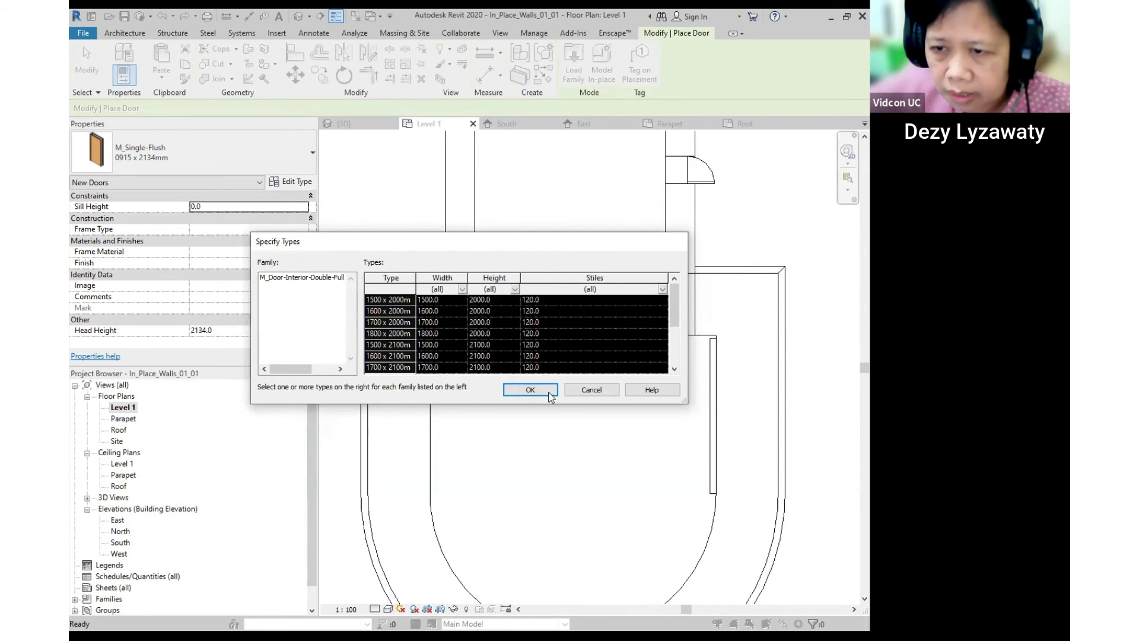
{"action": "key", "text": "Return"}
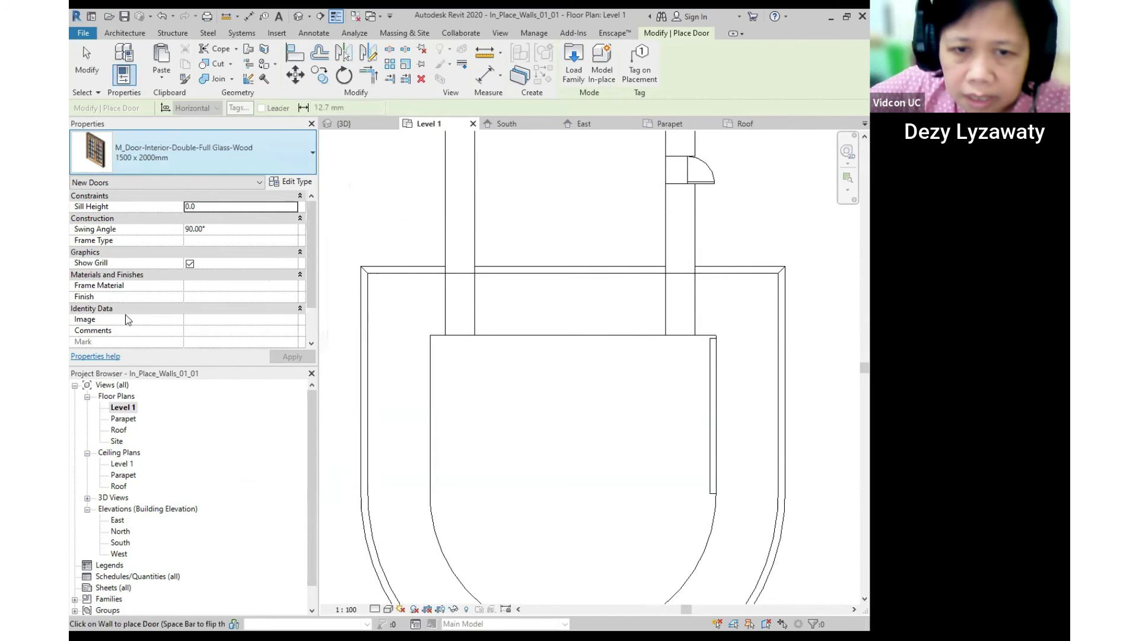
Place the M_Door-Interior-Double-Full Glass-Wood door, type 1800 x 2000mm, in the yellow building's west wall, opposite the single door.
{"action": "middle_click_drag", "start_coordinate": [765, 209], "coordinate": [730, 336]}
{"action": "scroll", "coordinate": [732, 336], "scroll_direction": "down", "scroll_amount": 2}
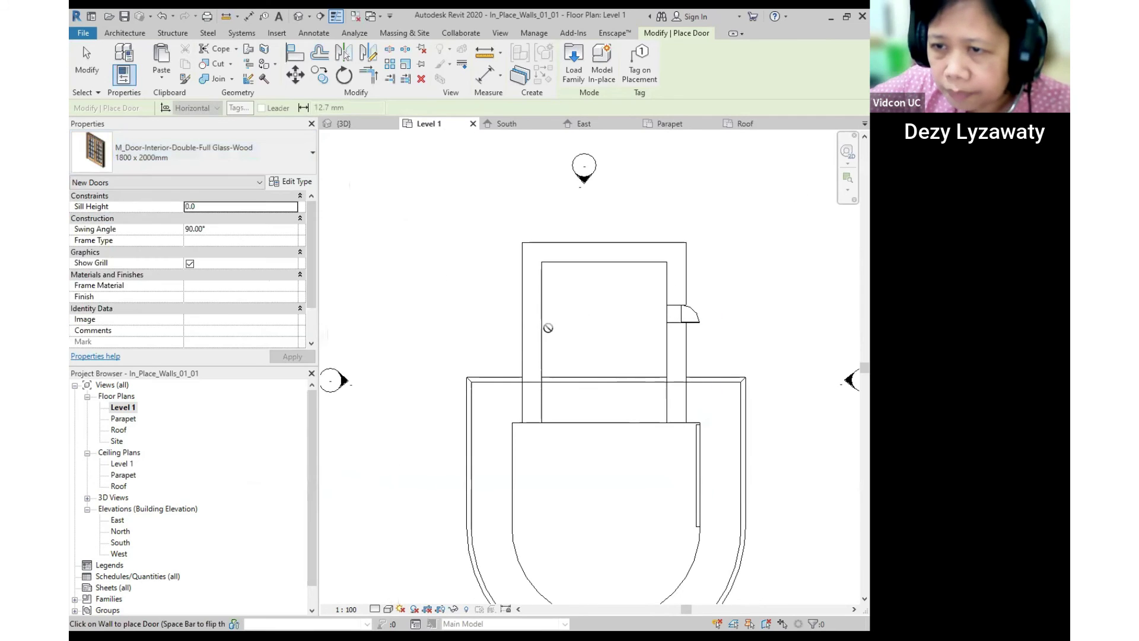
{"action": "left_click", "coordinate": [556, 323]}
{"action": "scroll", "coordinate": [632, 330], "scroll_direction": "up", "scroll_amount": 2}
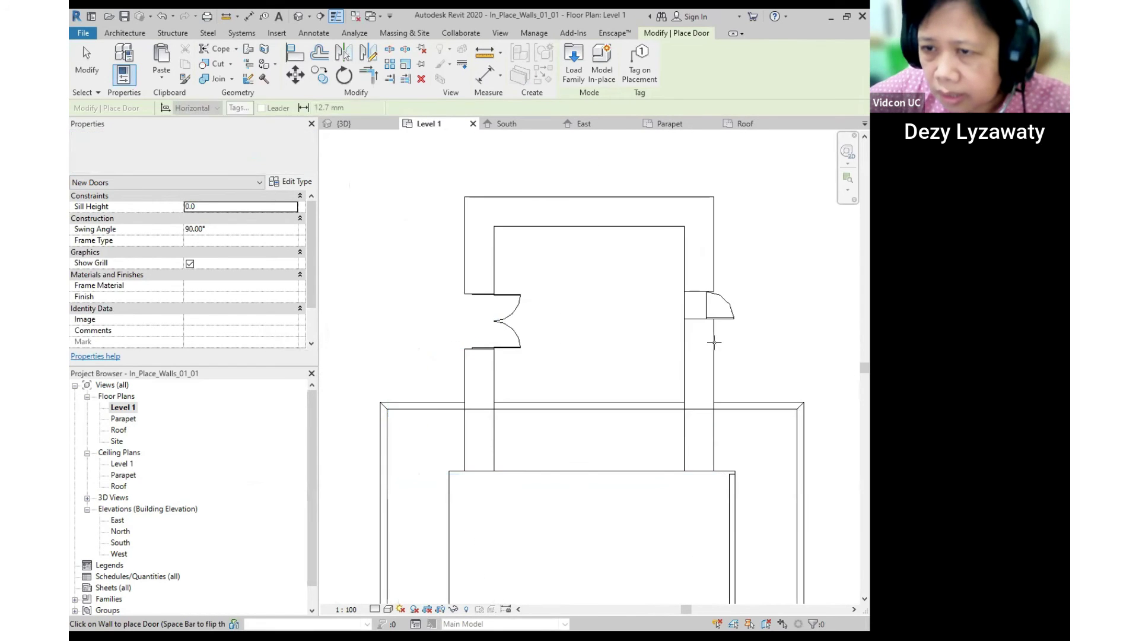
{"action": "key", "text": "Escape"}
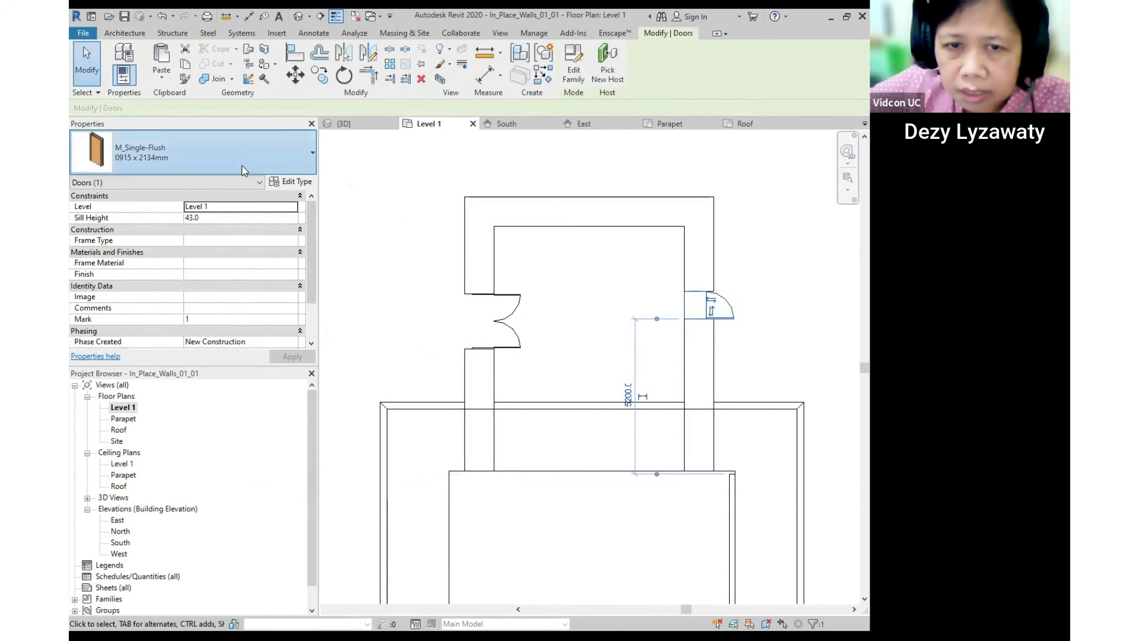
Change the east wall's single door to M_Door-Interior-Double-Full Glass-Wood 1800 x 2000mm and line it up with the west door.
{"action": "left_click", "coordinate": [247, 158]}
{"action": "left_click", "coordinate": [145, 311]}
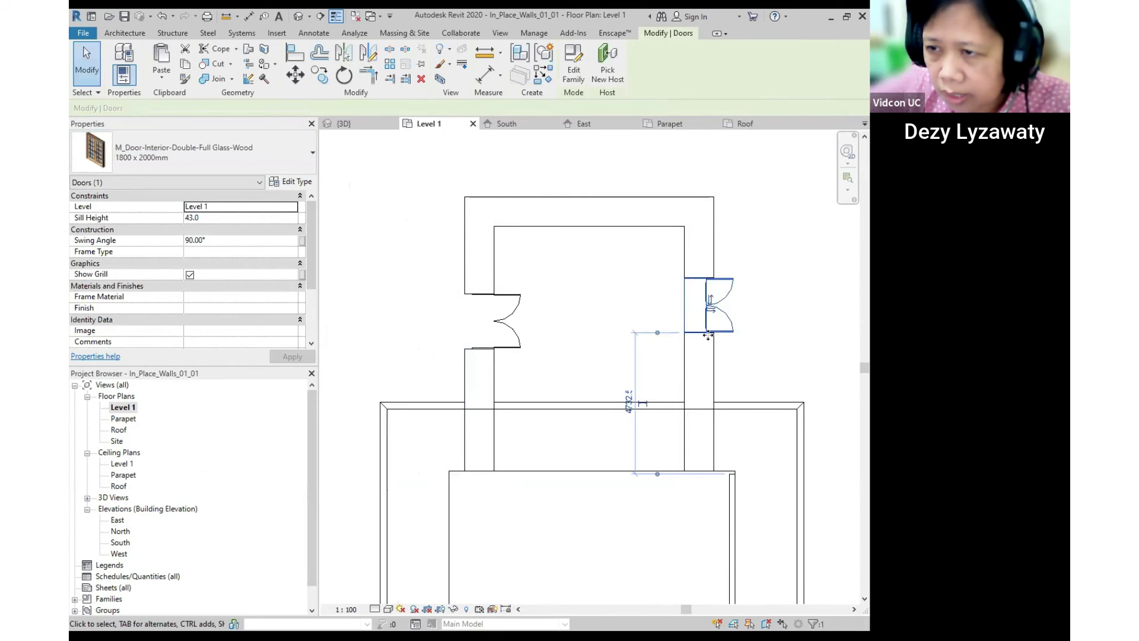
{"action": "left_click_drag", "start_coordinate": [728, 364], "coordinate": [769, 341]}
Flip the east double door to swing into the room and check both doors in the 3D view.
{"action": "left_click", "coordinate": [740, 300]}
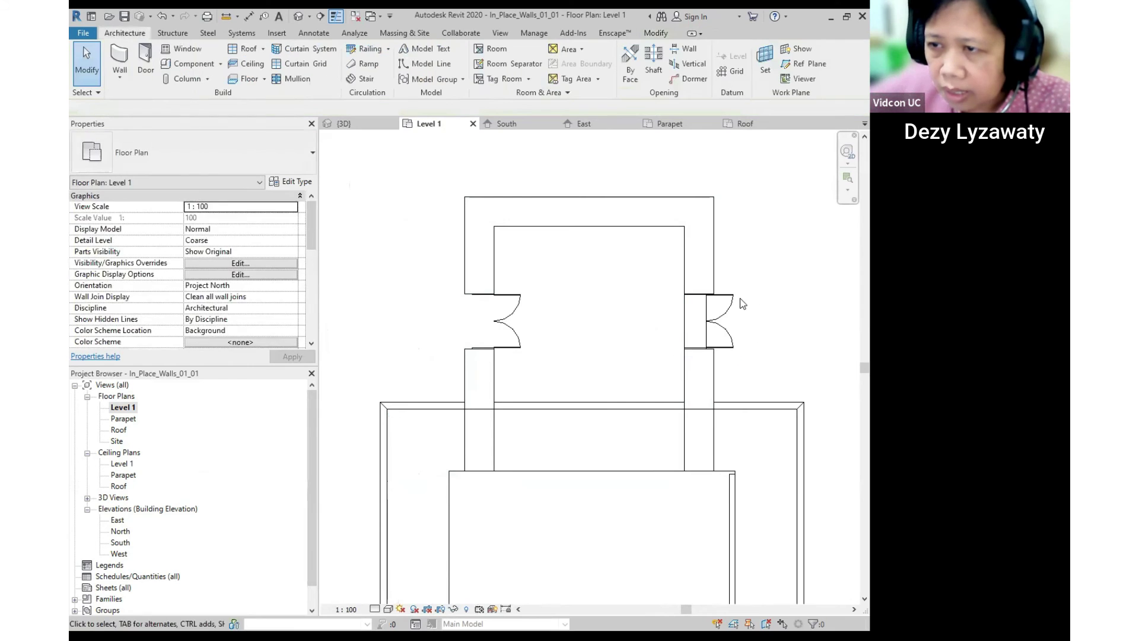
{"action": "left_click", "coordinate": [718, 331]}
{"action": "left_click", "coordinate": [798, 328]}
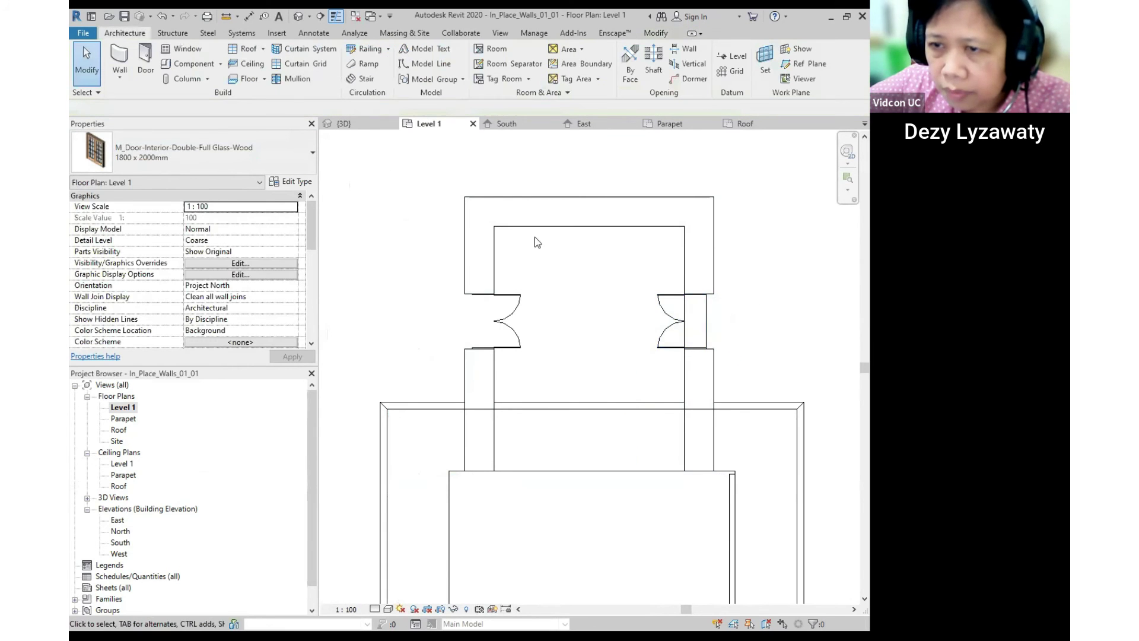
{"action": "left_click", "coordinate": [304, 18]}
{"action": "mouse_move", "coordinate": [578, 308]}
{"action": "middle_mouse_down", "text": "shift"}
{"action": "mouse_move", "coordinate": [511, 356]}
{"action": "mouse_move", "coordinate": [727, 300]}
{"action": "mouse_move", "coordinate": [680, 376]}
{"action": "mouse_move", "coordinate": [661, 327]}
{"action": "mouse_move", "coordinate": [506, 293]}
{"action": "mouse_move", "coordinate": [587, 397]}
{"action": "middle_mouse_up", "text": "shift"}
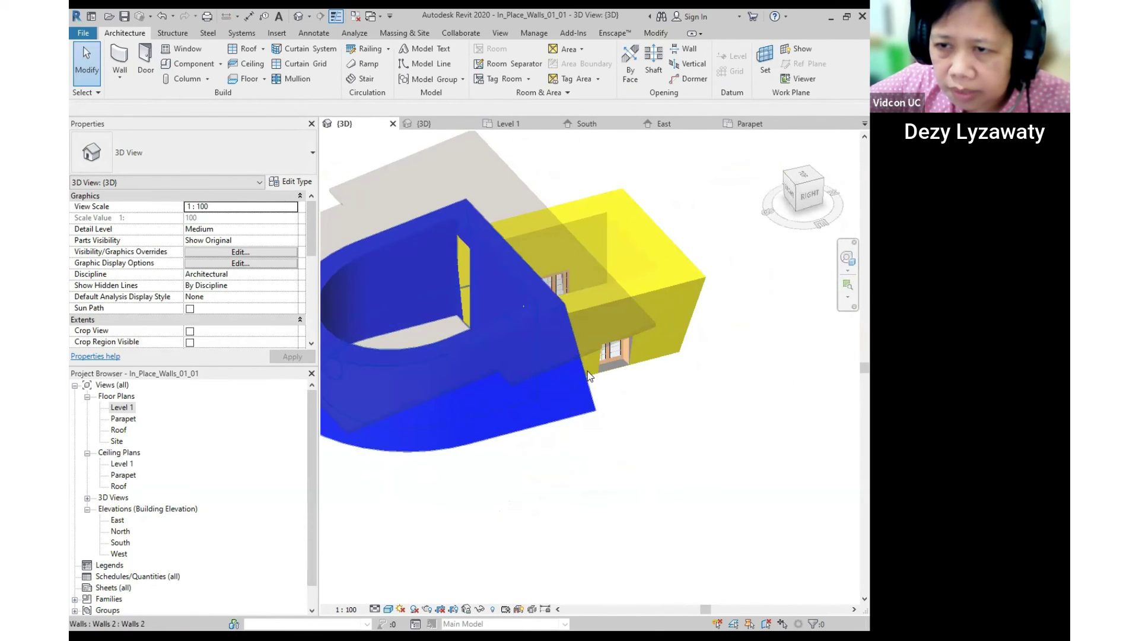
{"action": "left_click", "coordinate": [683, 282]}
{"action": "middle_click_drag", "start_coordinate": [708, 298], "coordinate": [624, 243], "text": "shift"}
{"action": "key", "text": "Escape"}
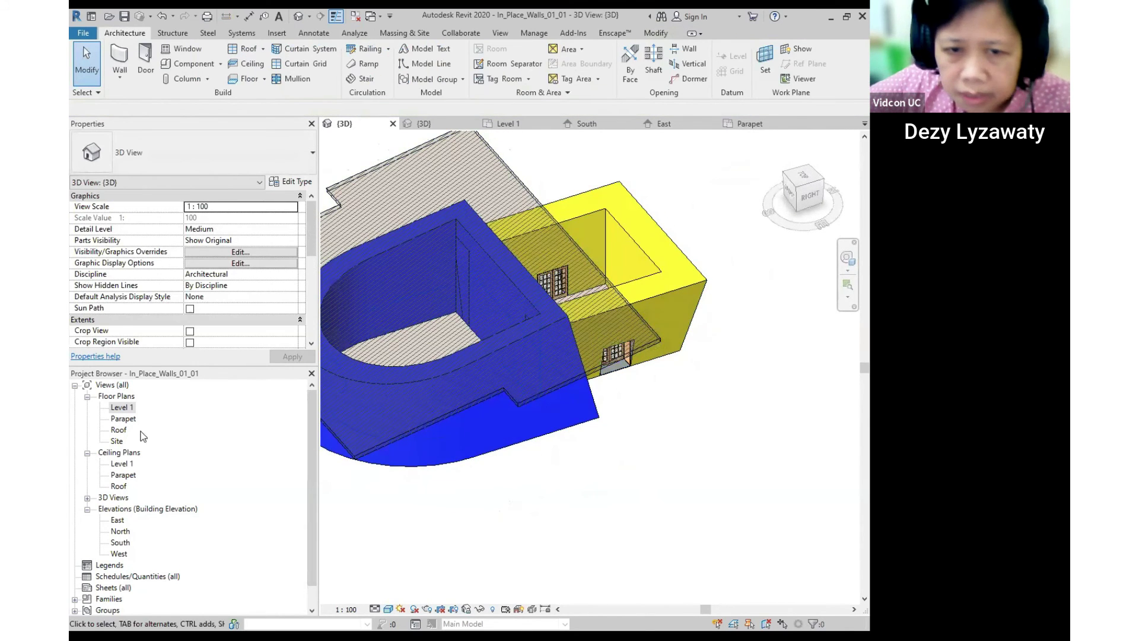
Create a rectangular roof soffit on the Parapet level plan, 6400 x 8200 mm, filling the space between the yellow building's inner wall faces.
{"action": "double_click", "coordinate": [123, 418]}
{"action": "scroll", "coordinate": [519, 290], "scroll_direction": "down", "scroll_amount": 2}
{"action": "middle_click_drag", "start_coordinate": [557, 261], "coordinate": [551, 329]}
{"action": "scroll", "coordinate": [496, 270], "scroll_direction": "up", "scroll_amount": 3}
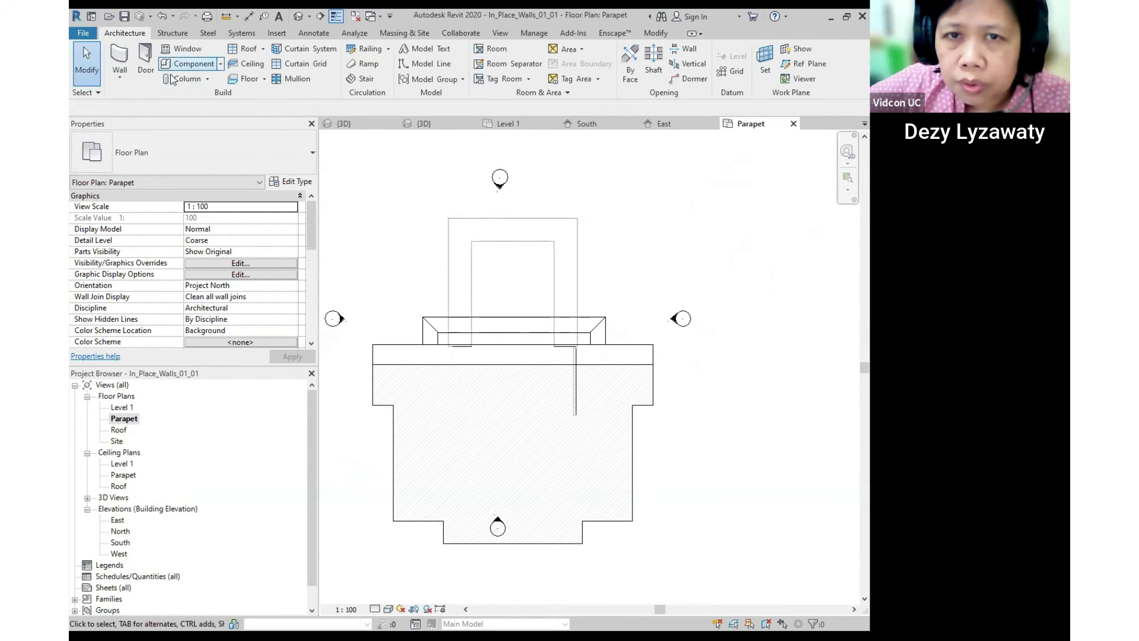
{"action": "left_click", "coordinate": [263, 51]}
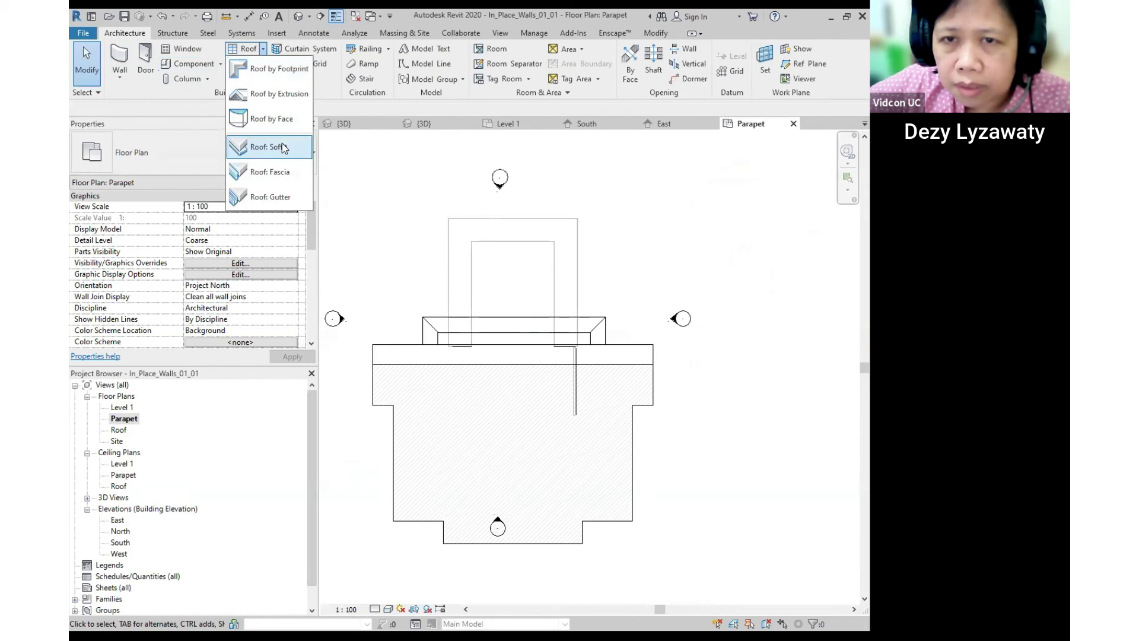
{"action": "left_click", "coordinate": [283, 149]}
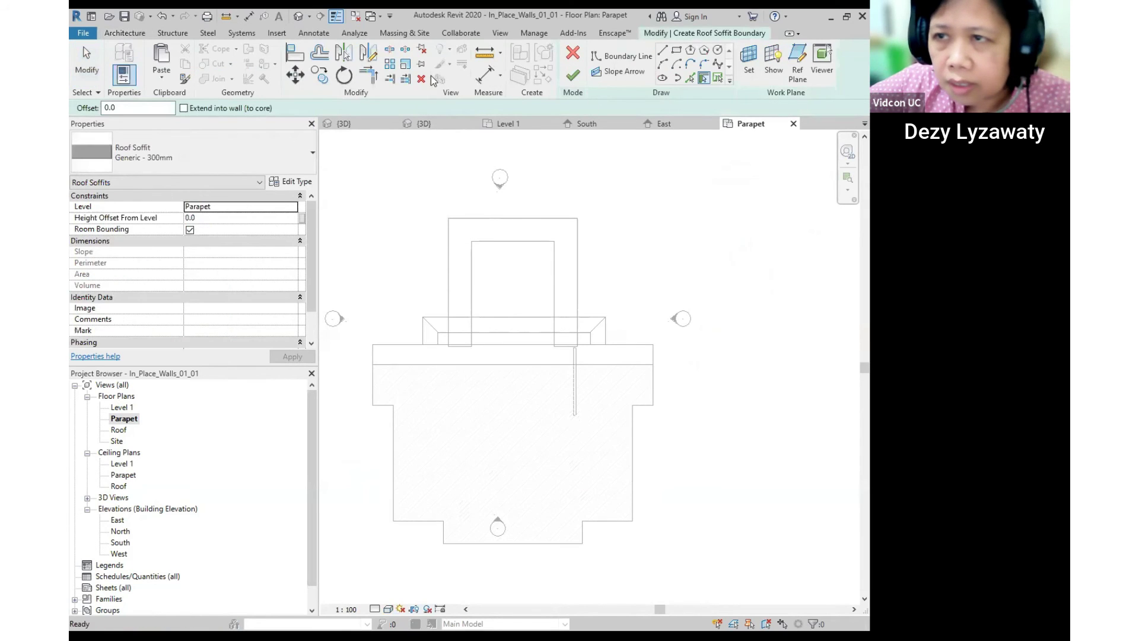
{"action": "left_click", "coordinate": [677, 52]}
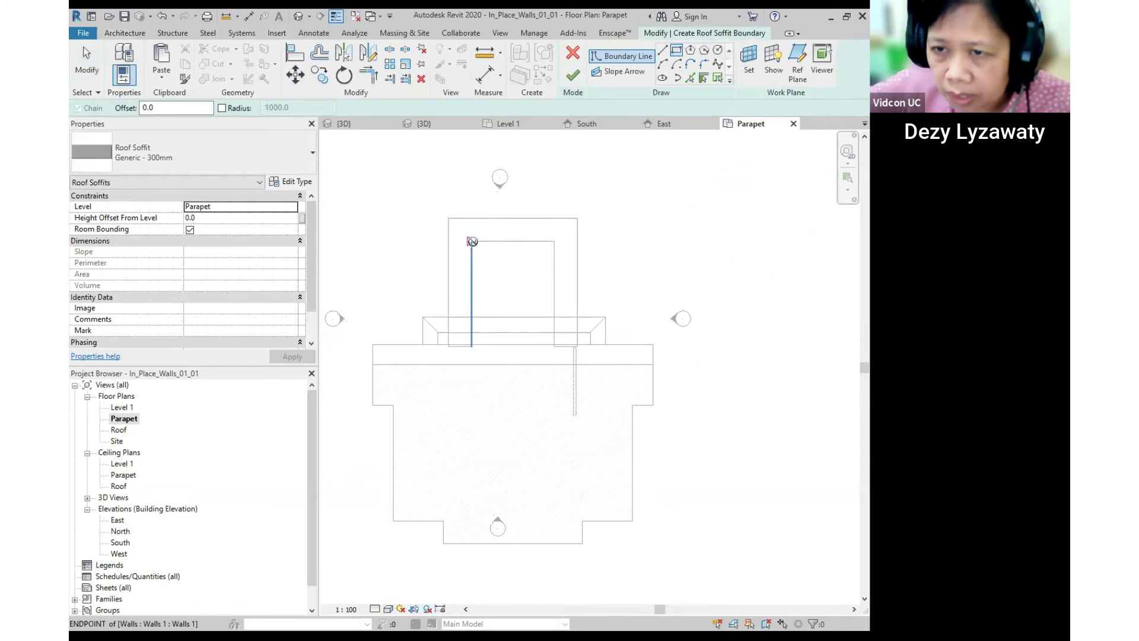
{"action": "left_click", "coordinate": [472, 241]}
{"action": "left_click", "coordinate": [554, 346]}
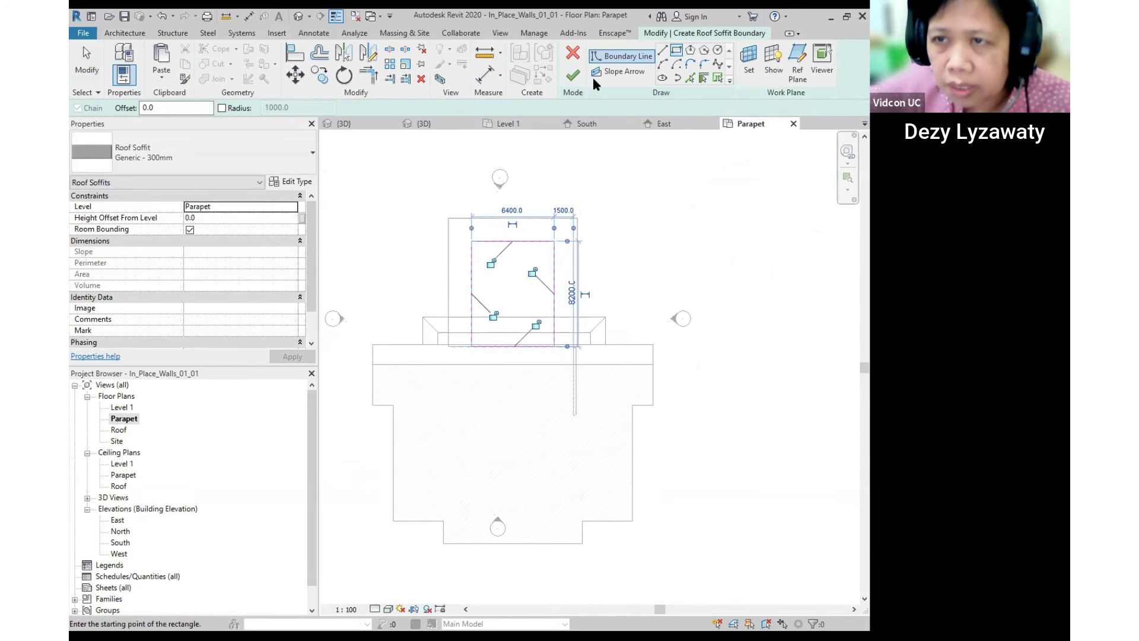
{"action": "left_click", "coordinate": [572, 75]}
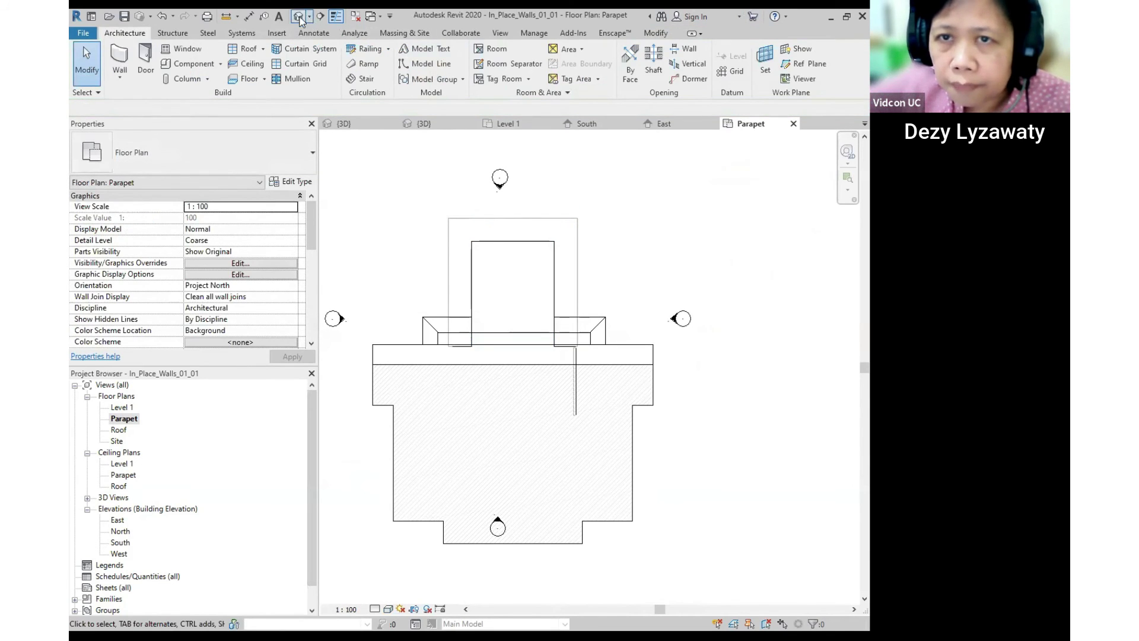
Duplicate the new roof soffit's type as 100 and set its structure layer thickness to 100 mm.
{"action": "left_click", "coordinate": [300, 20]}
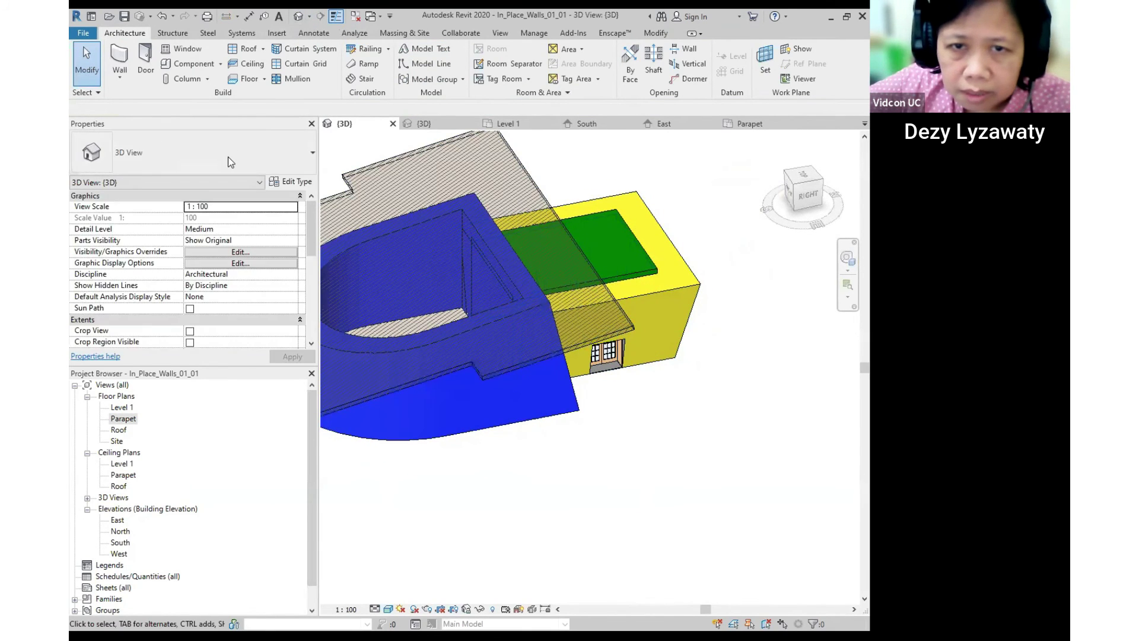
{"action": "left_click", "coordinate": [287, 183]}
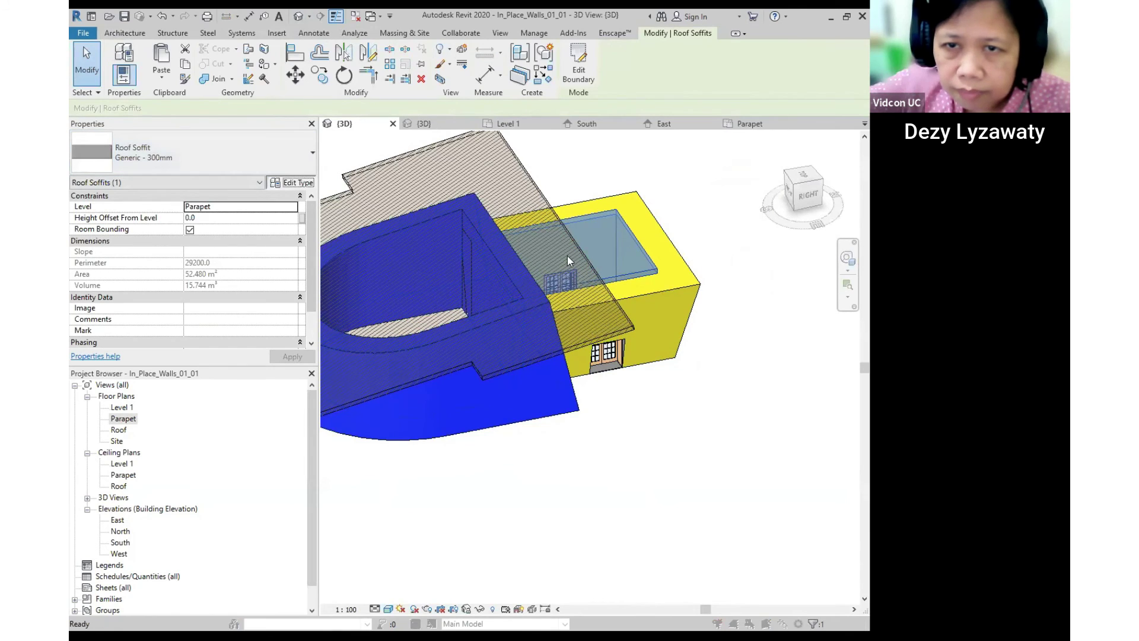
{"action": "left_click", "coordinate": [618, 175]}
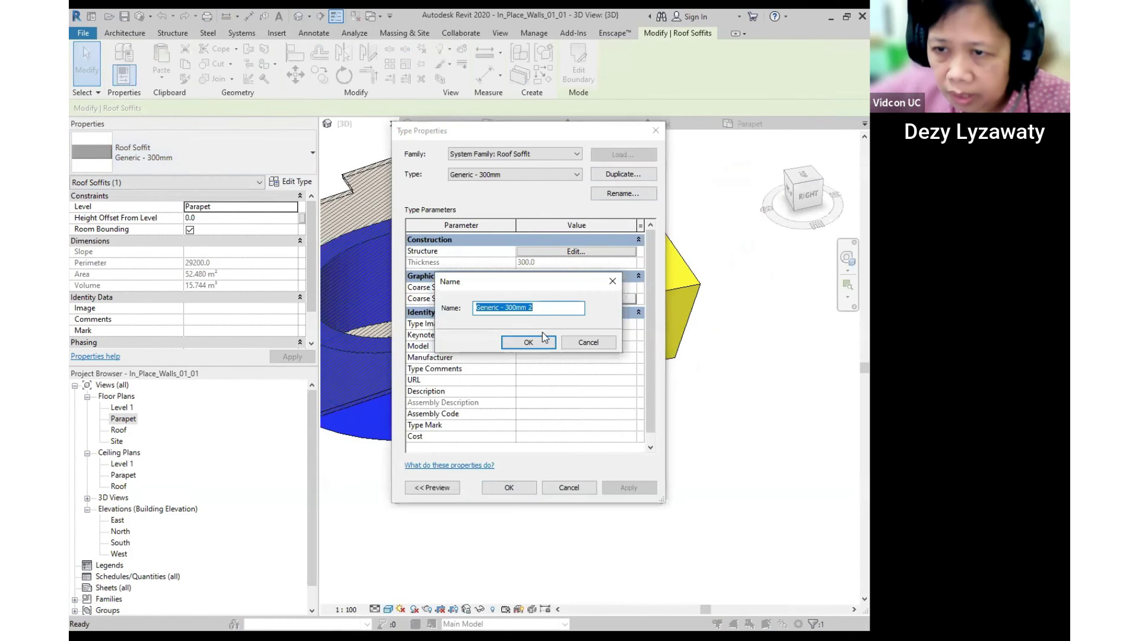
{"action": "type", "text": "100"}
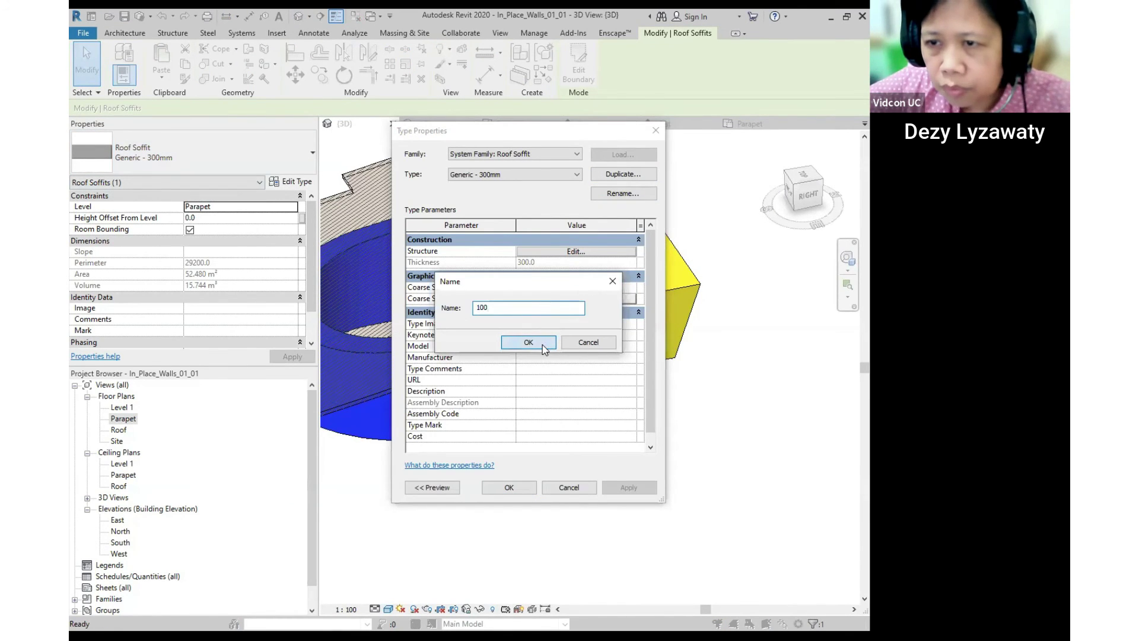
{"action": "left_click", "coordinate": [528, 343]}
{"action": "left_click", "coordinate": [602, 251]}
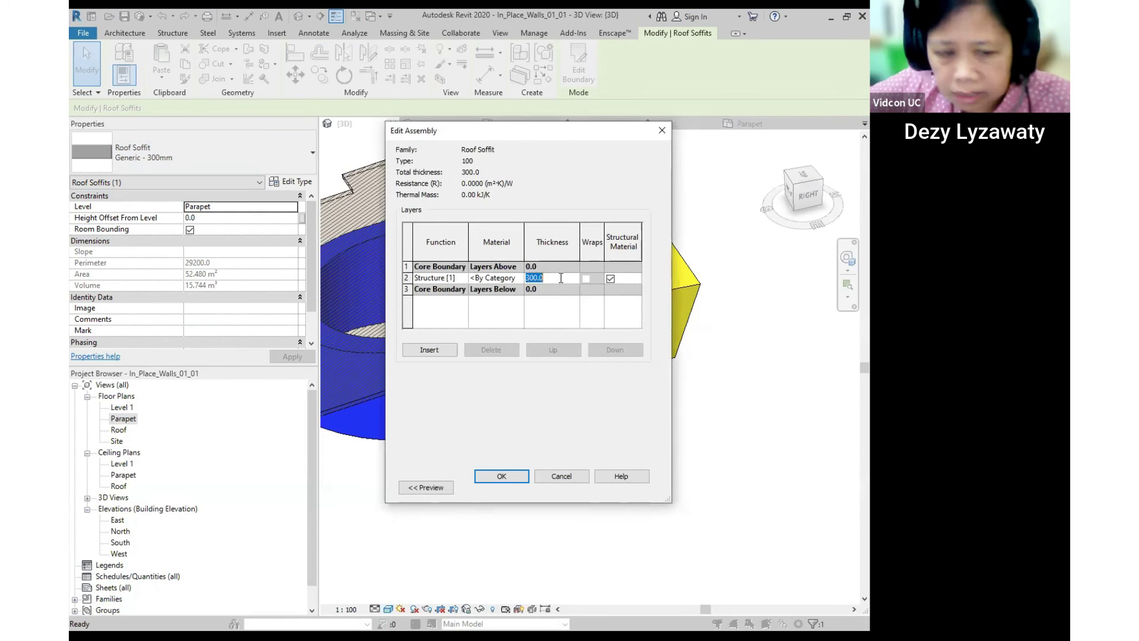
{"action": "left_click", "coordinate": [507, 479]}
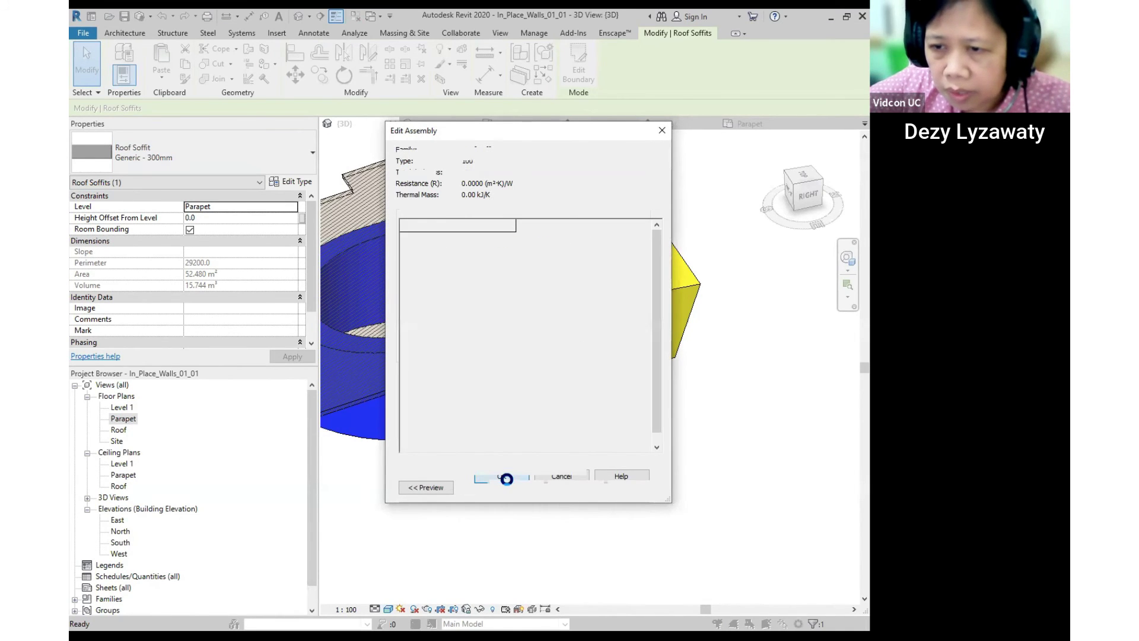
{"action": "left_click", "coordinate": [685, 386]}
Set the roof soffit's height offset from the Parapet level to -500 mm and check it in the 3D view.
{"action": "middle_click_drag", "start_coordinate": [570, 315], "coordinate": [231, 233], "text": "shift"}
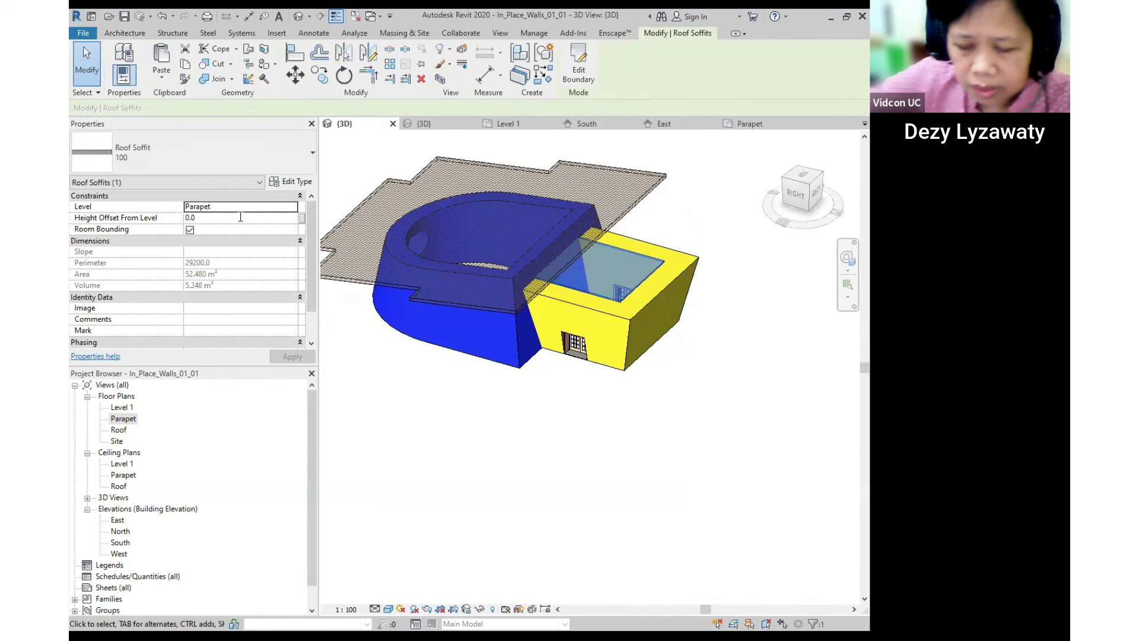
{"action": "double_click", "coordinate": [240, 217]}
{"action": "type", "text": "-50"}
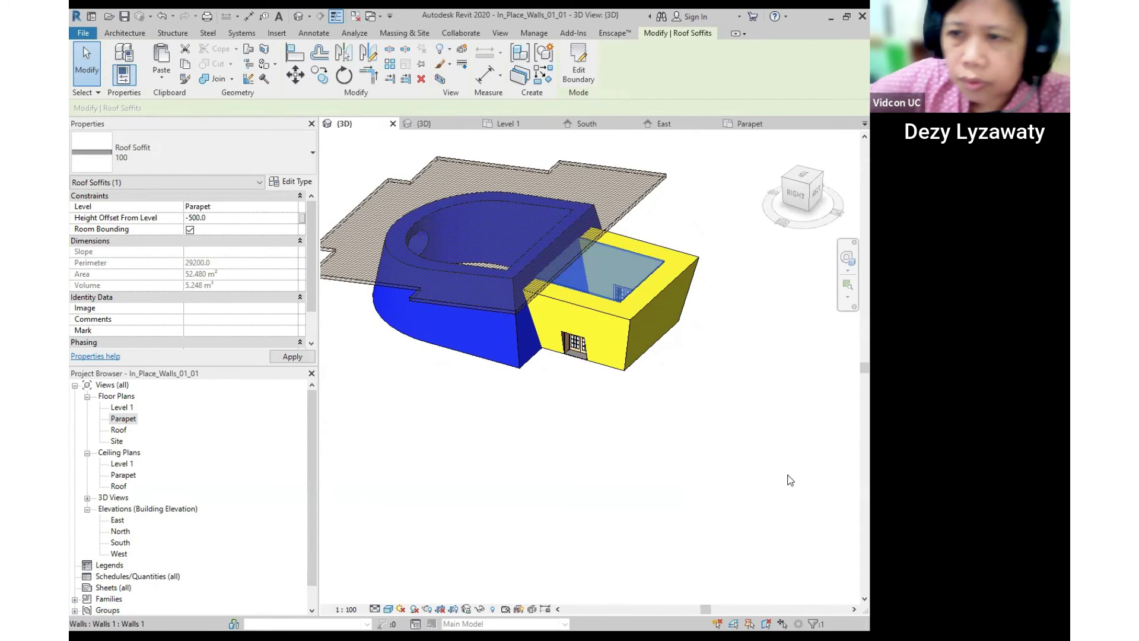
{"action": "left_click", "coordinate": [761, 403]}
{"action": "middle_click_drag", "start_coordinate": [609, 368], "coordinate": [516, 347], "text": "shift"}
{"action": "scroll", "coordinate": [633, 307], "scroll_direction": "up", "scroll_amount": 3}
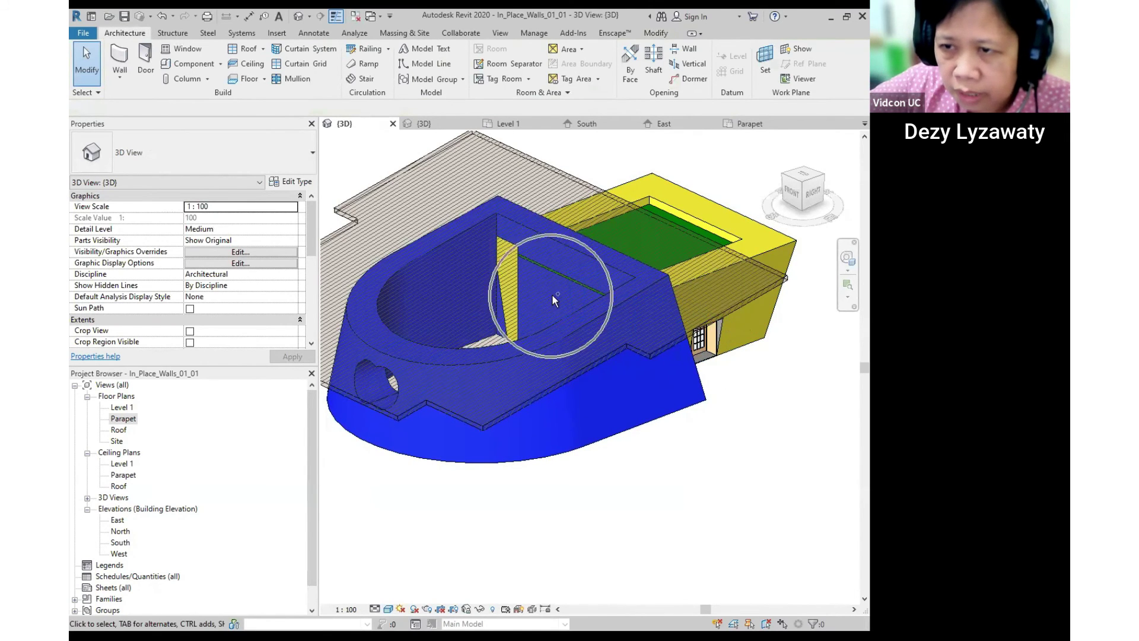
{"action": "left_click", "coordinate": [500, 165]}
{"action": "key", "text": "Escape"}
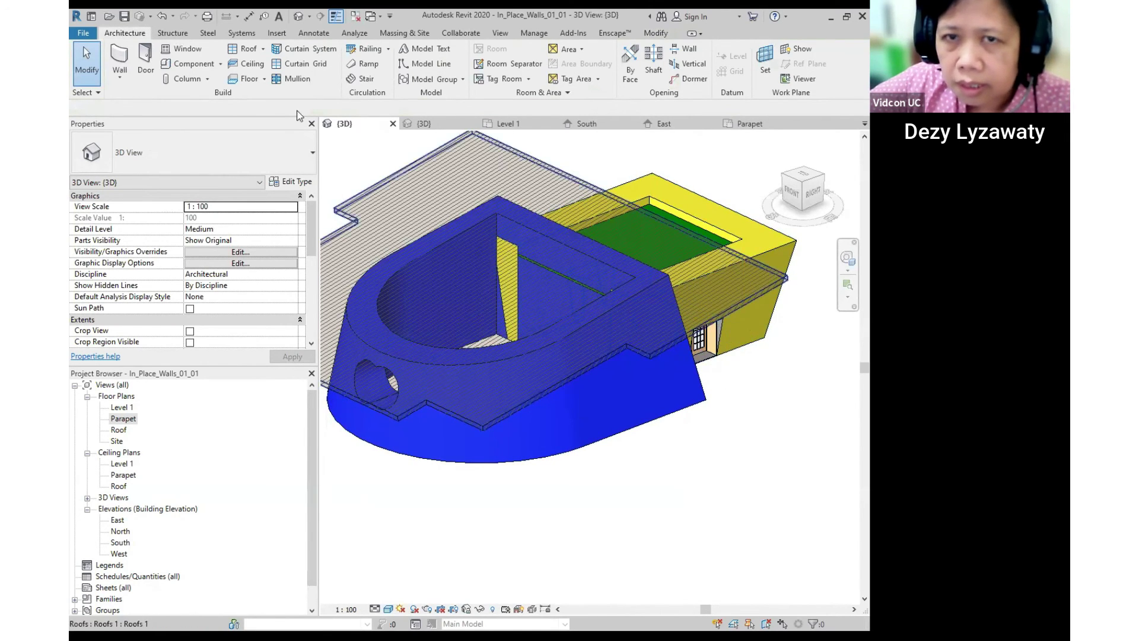
Start loading a component family and browse the US Metric library to the Doors folder.
{"action": "left_click", "coordinate": [204, 65]}
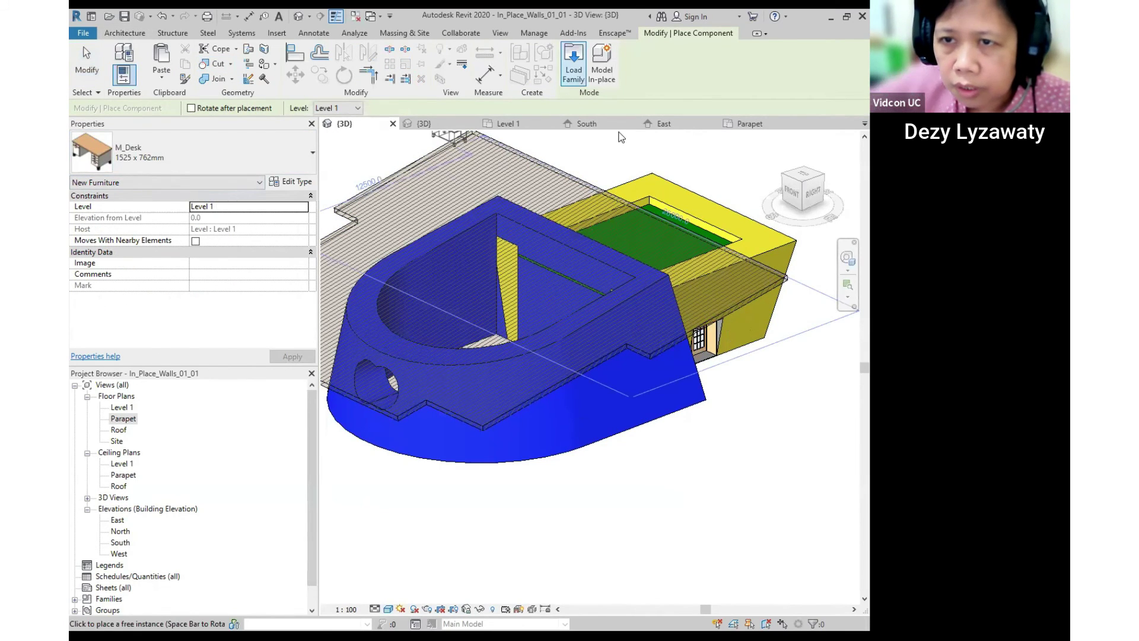
{"action": "left_click", "coordinate": [628, 200]}
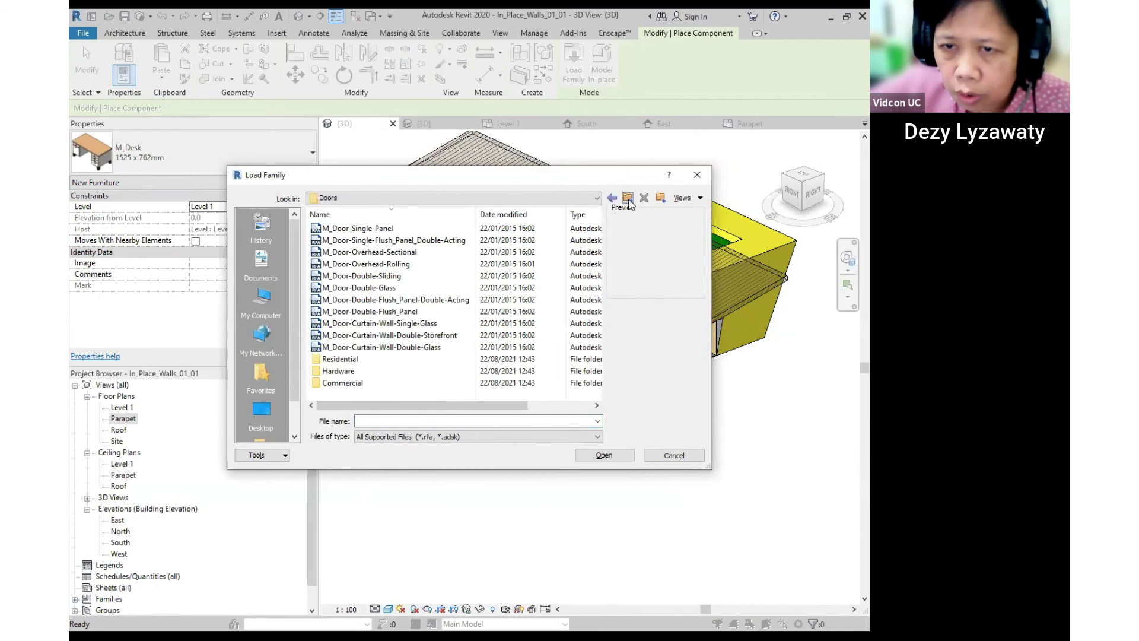
{"action": "left_click", "coordinate": [628, 200]}
{"action": "scroll", "coordinate": [375, 320], "scroll_direction": "down", "scroll_amount": 3}
{"action": "scroll", "coordinate": [386, 355], "scroll_direction": "down", "scroll_amount": 1}
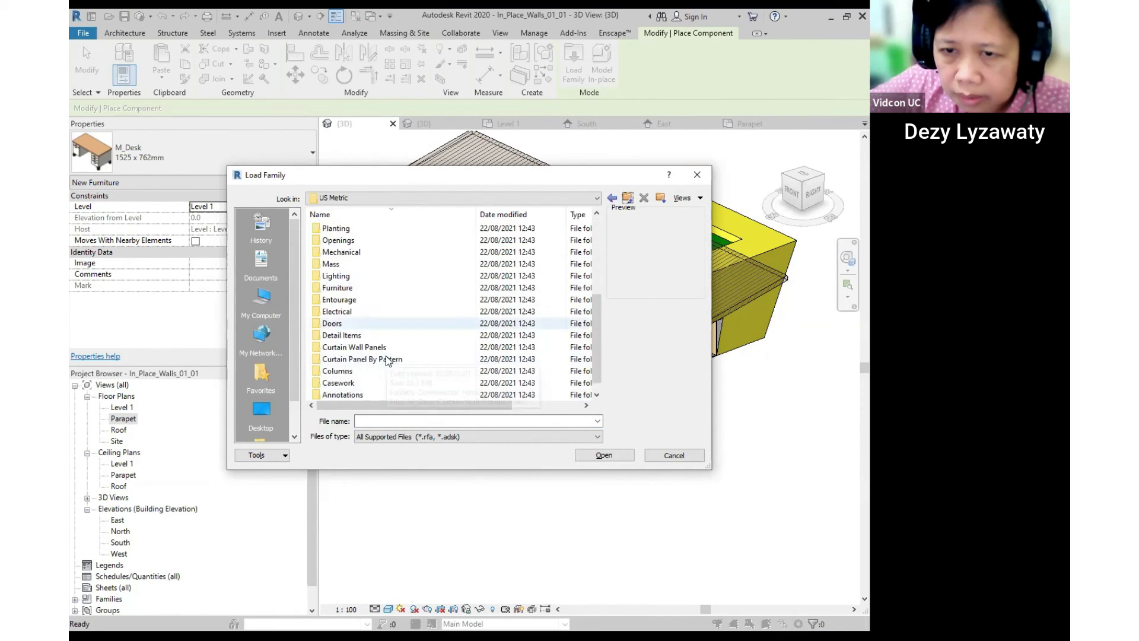
{"action": "scroll", "coordinate": [367, 385], "scroll_direction": "down", "scroll_amount": 1}
{"action": "left_click", "coordinate": [348, 382]}
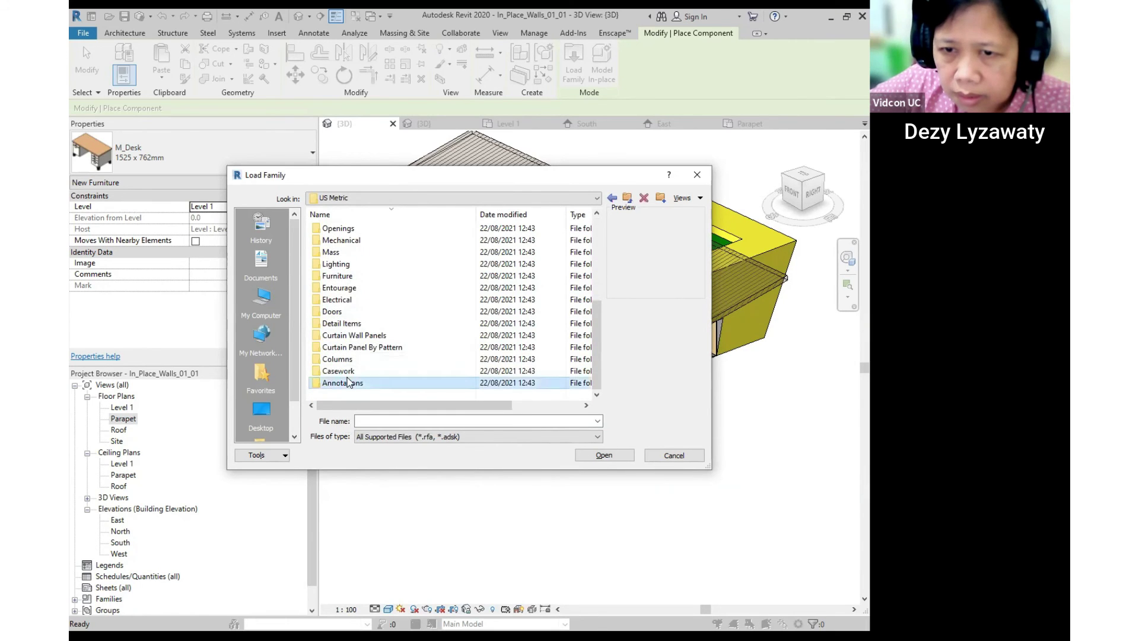
{"action": "double_click", "coordinate": [348, 382]}
{"action": "left_click", "coordinate": [627, 198]}
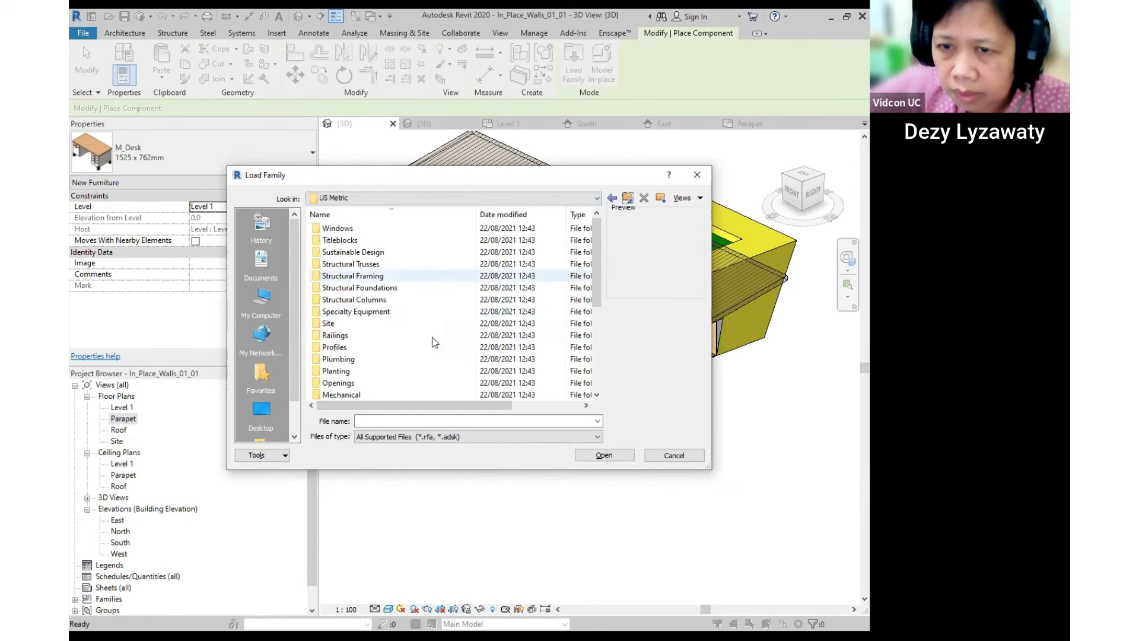
{"action": "scroll", "coordinate": [350, 362], "scroll_direction": "down", "scroll_amount": 3}
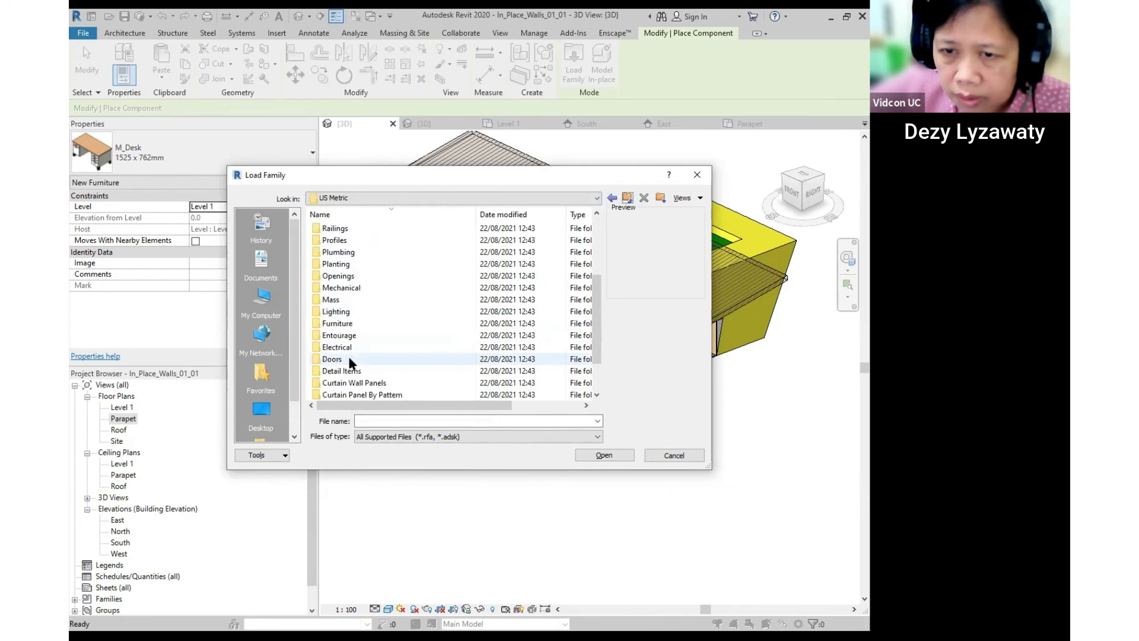
{"action": "double_click", "coordinate": [333, 360]}
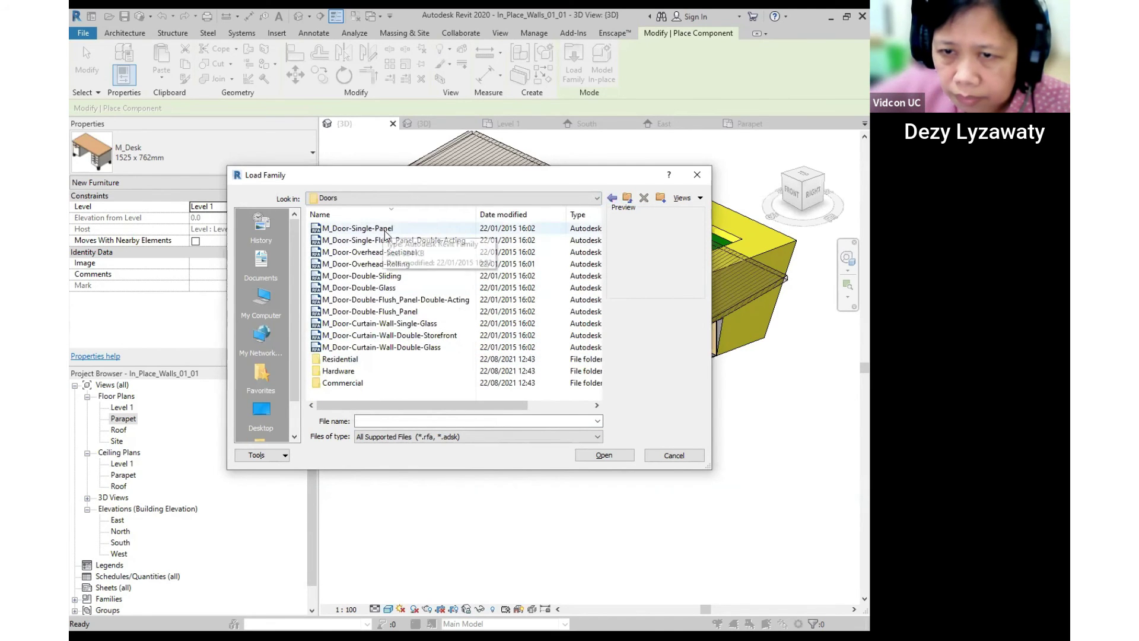
Examine the door families in the Doors, Residential and Commercial folders for a suitable double door.
{"action": "left_click", "coordinate": [392, 277]}
{"action": "left_click", "coordinate": [403, 287]}
{"action": "left_click", "coordinate": [413, 302]}
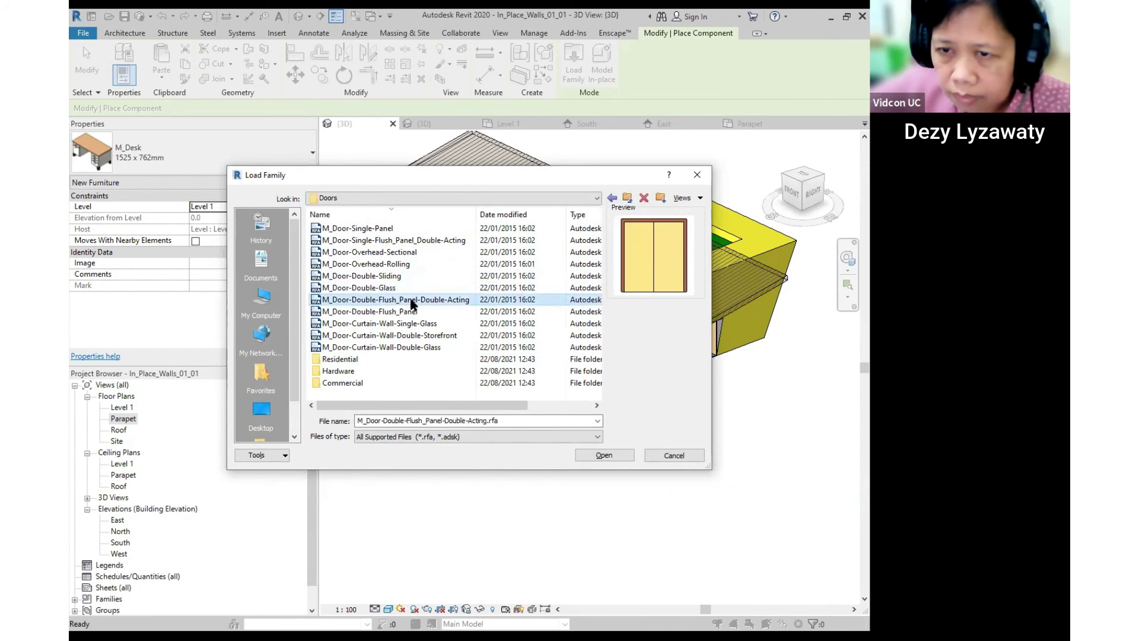
{"action": "left_click", "coordinate": [410, 312]}
{"action": "left_click", "coordinate": [406, 324]}
{"action": "double_click", "coordinate": [354, 363]}
{"action": "scroll", "coordinate": [356, 371], "scroll_direction": "down", "scroll_amount": 2}
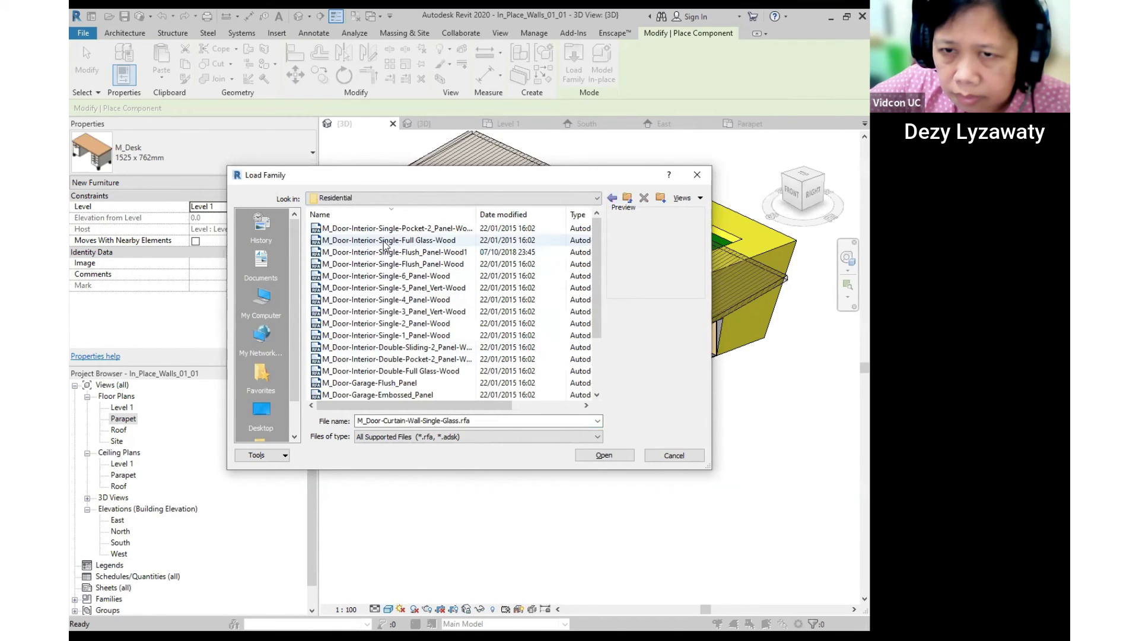
{"action": "left_click", "coordinate": [627, 198]}
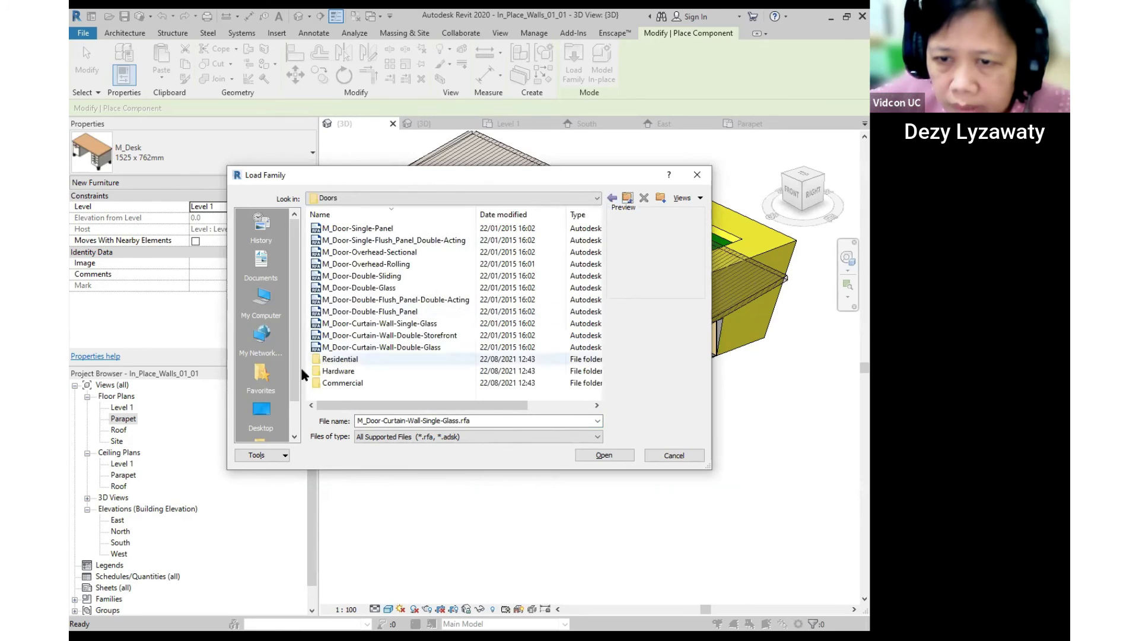
{"action": "double_click", "coordinate": [371, 383]}
{"action": "left_click", "coordinate": [401, 243]}
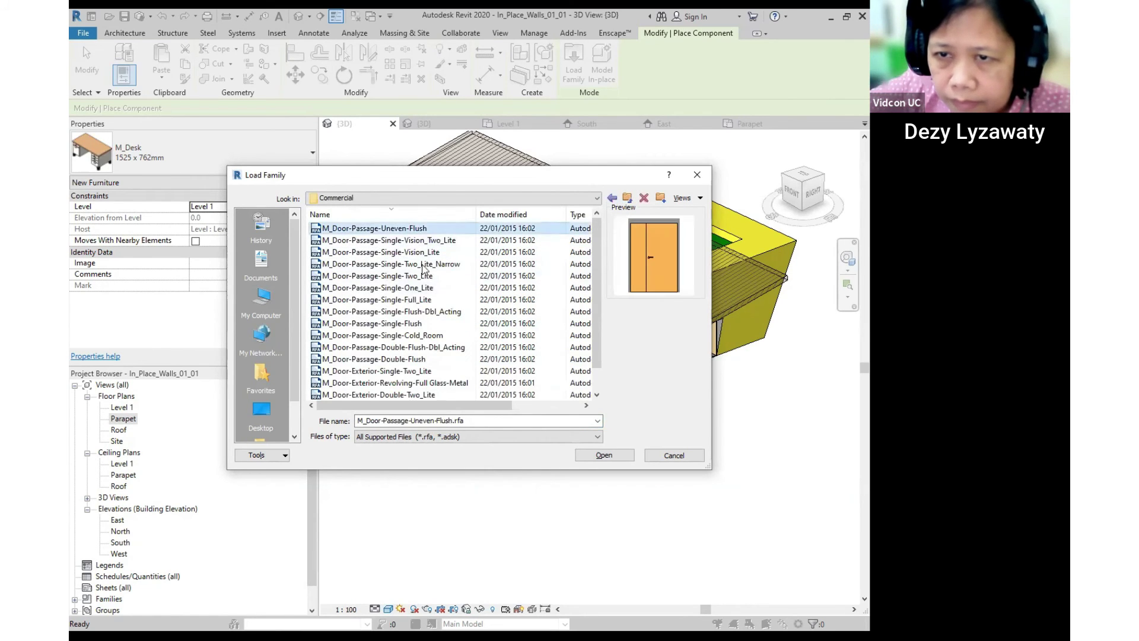
{"action": "scroll", "coordinate": [391, 356], "scroll_direction": "down", "scroll_amount": 1}
Try to load the M_Door-Exterior-Double-Two_Lite family, type 2400 x 2100mm, as a component.
{"action": "left_click", "coordinate": [391, 371]}
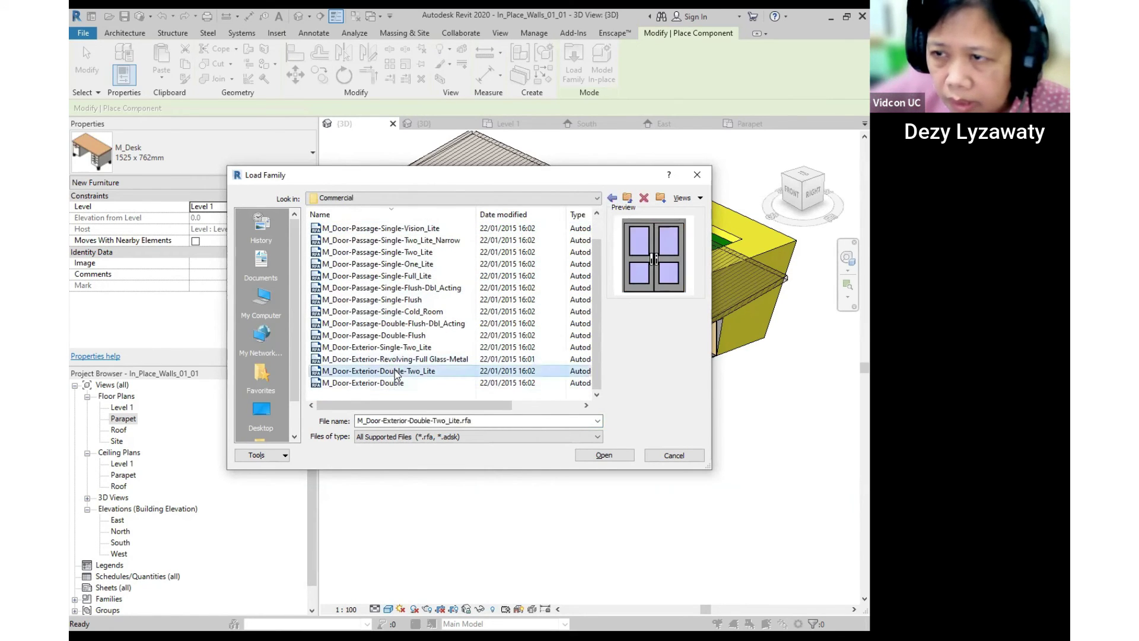
{"action": "left_click", "coordinate": [604, 455]}
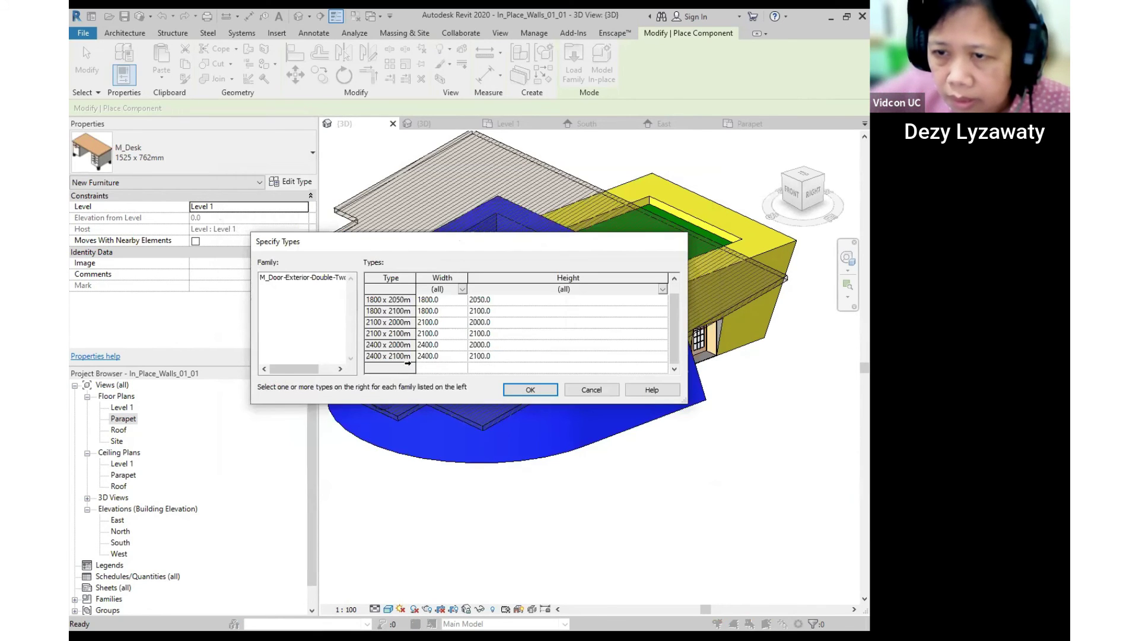
{"action": "left_click", "coordinate": [398, 359]}
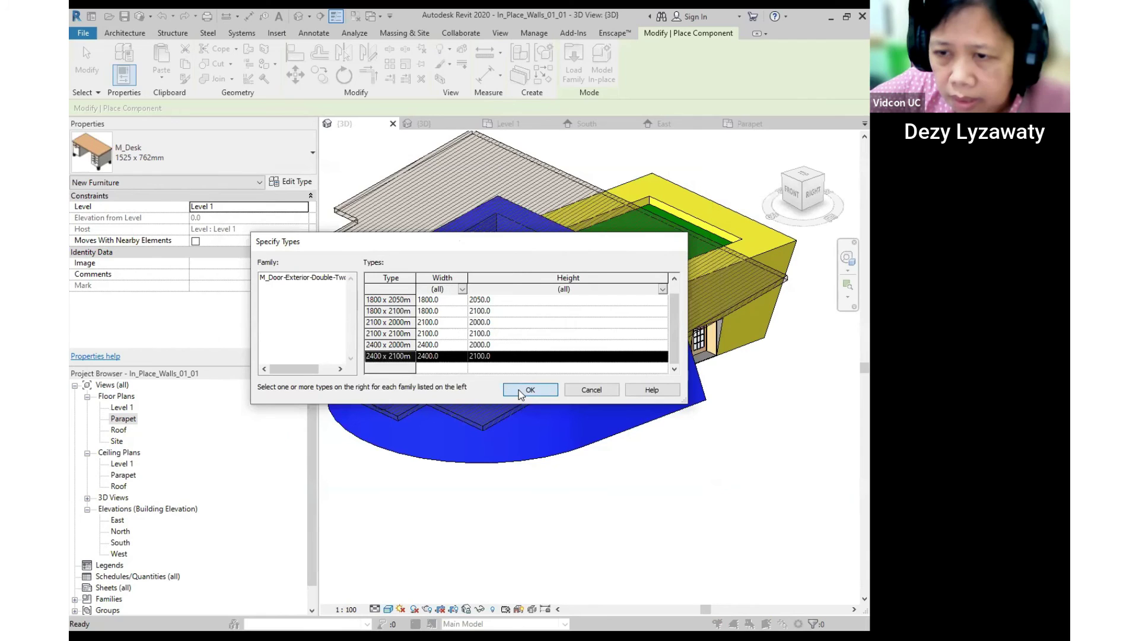
{"action": "left_click", "coordinate": [518, 390]}
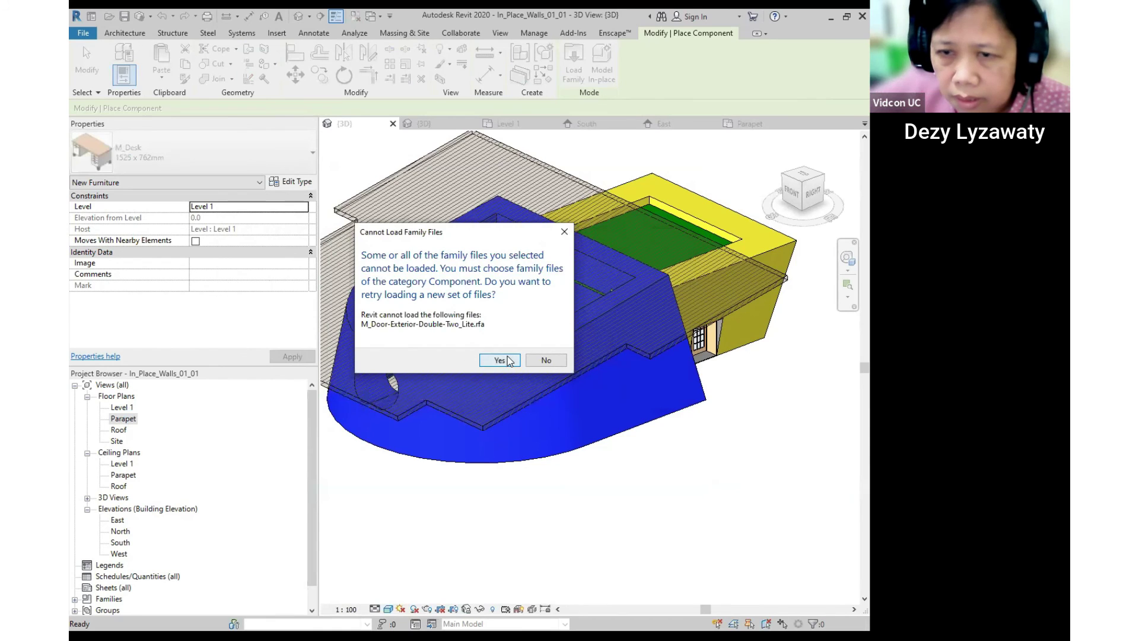
{"action": "left_click", "coordinate": [499, 359]}
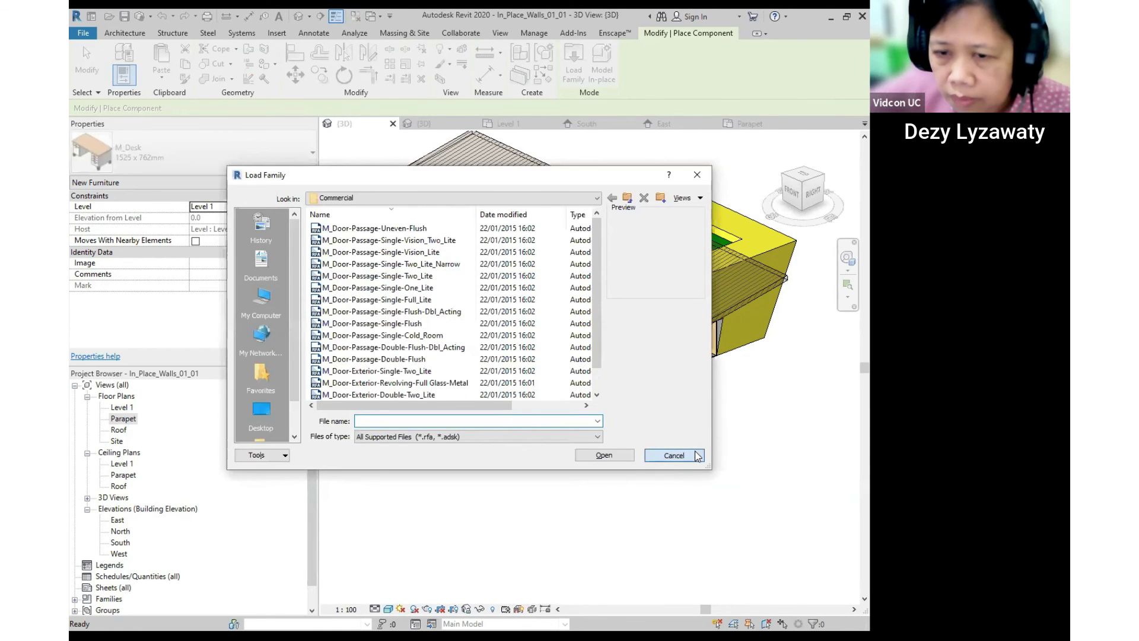
{"action": "key", "text": "Escape"}
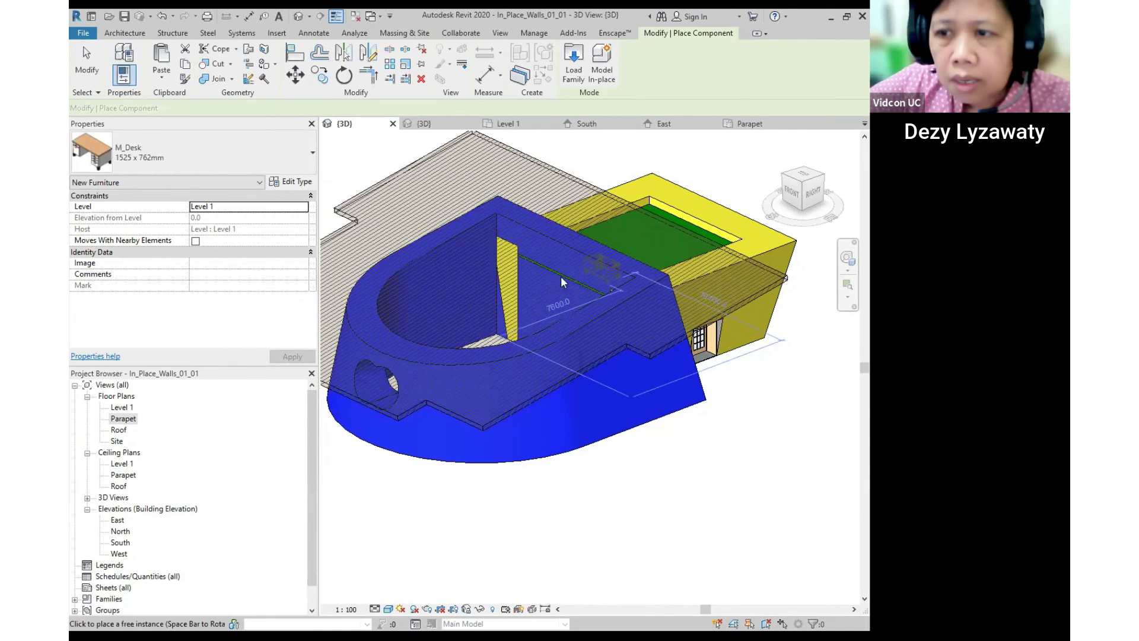
{"action": "key", "text": "Escape"}
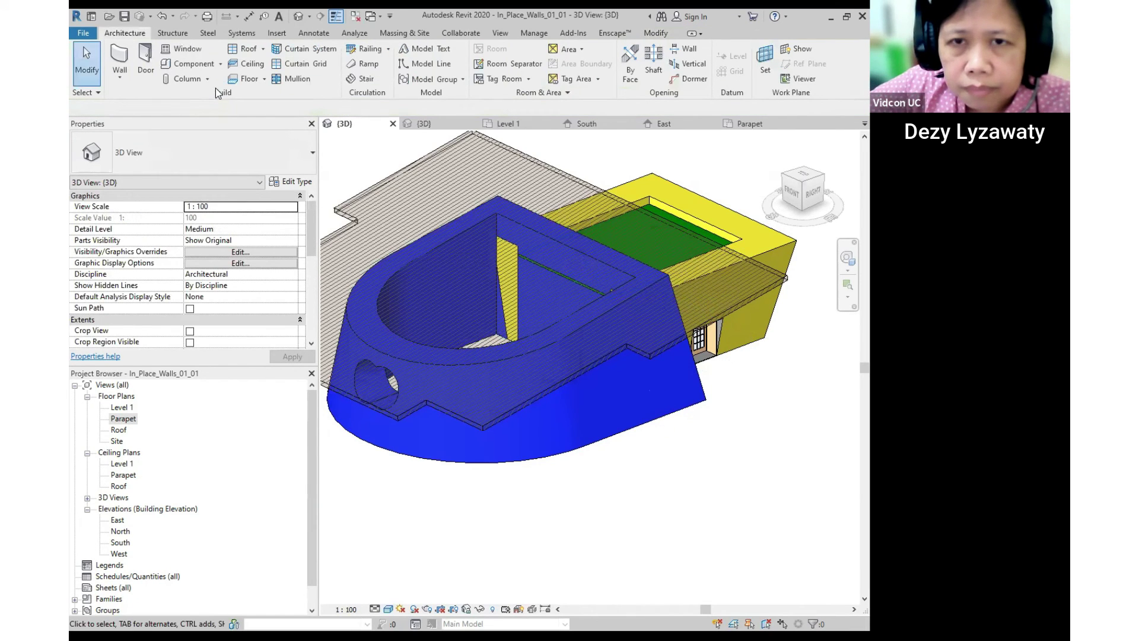
Examine the Profiles, Furniture and Doors folders of the US Metric library for a loadable component family.
{"action": "left_click", "coordinate": [221, 64]}
{"action": "left_click", "coordinate": [191, 84]}
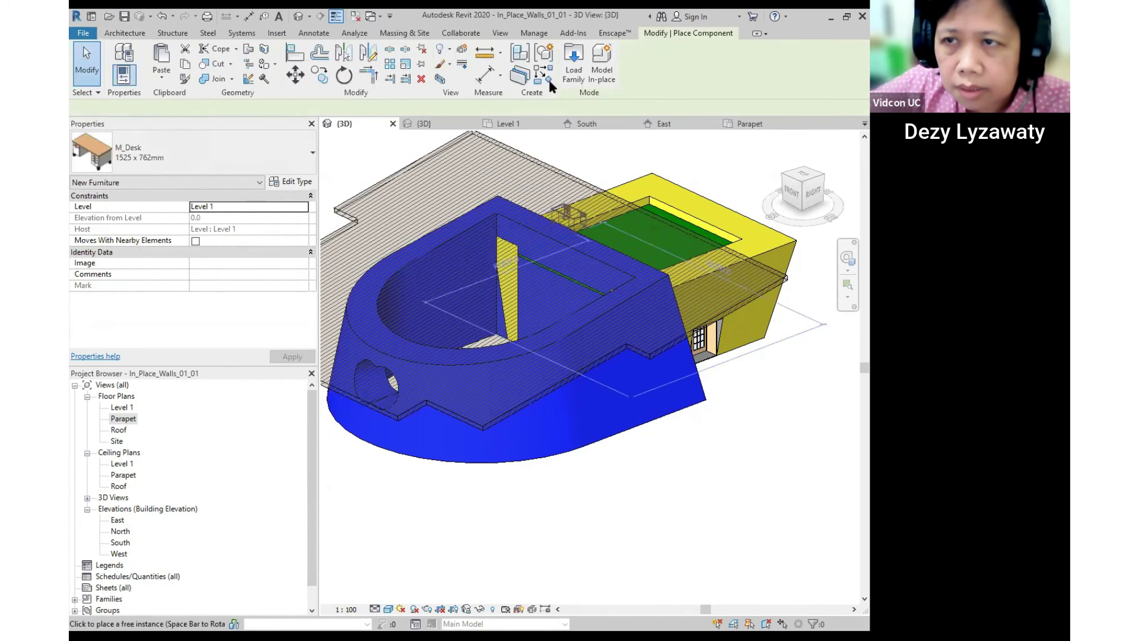
{"action": "left_click", "coordinate": [612, 198]}
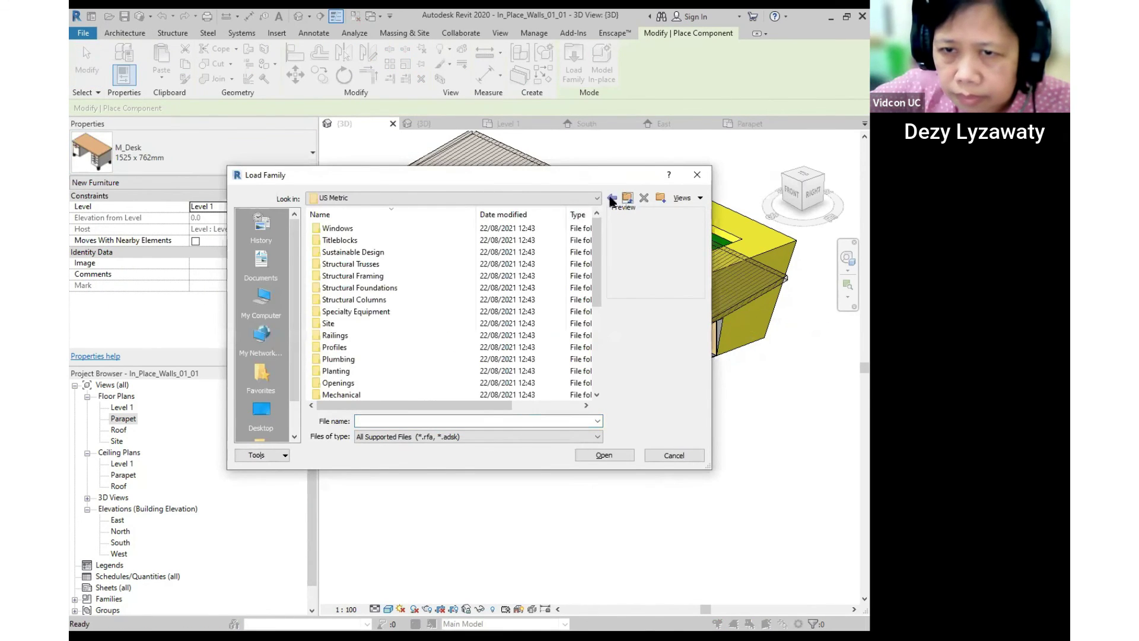
{"action": "double_click", "coordinate": [363, 348]}
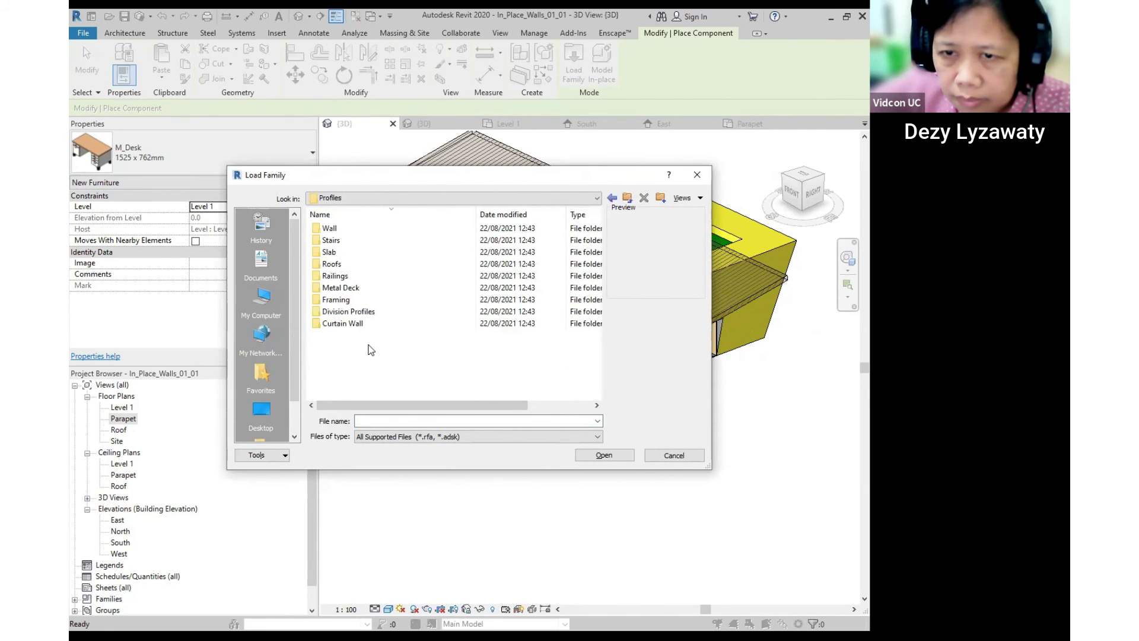
{"action": "left_click", "coordinate": [627, 198]}
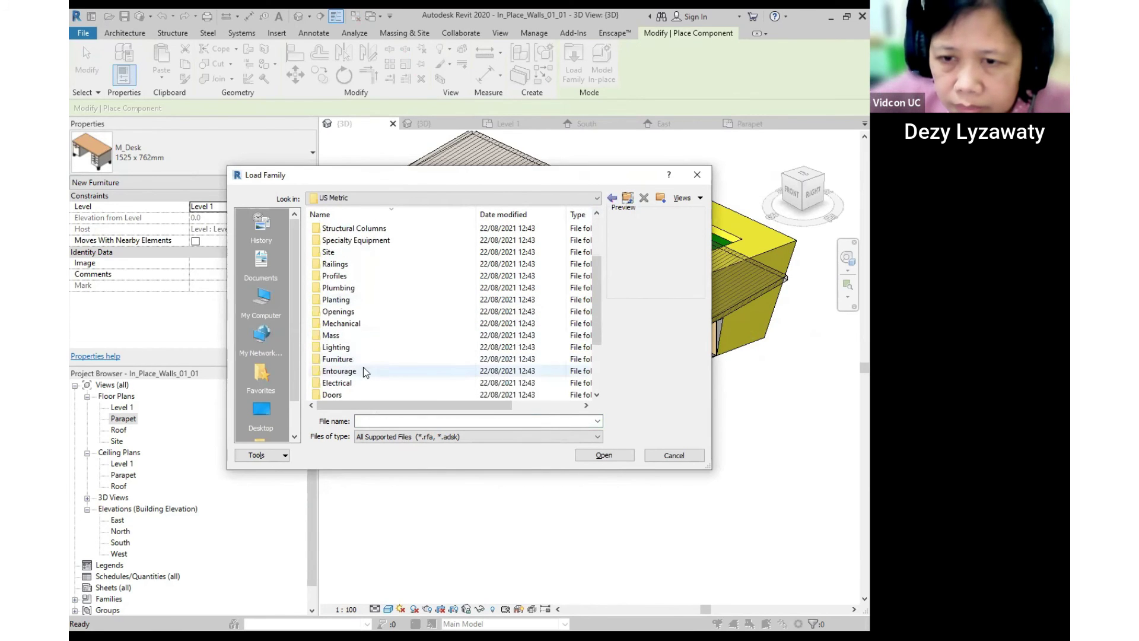
{"action": "double_click", "coordinate": [359, 361]}
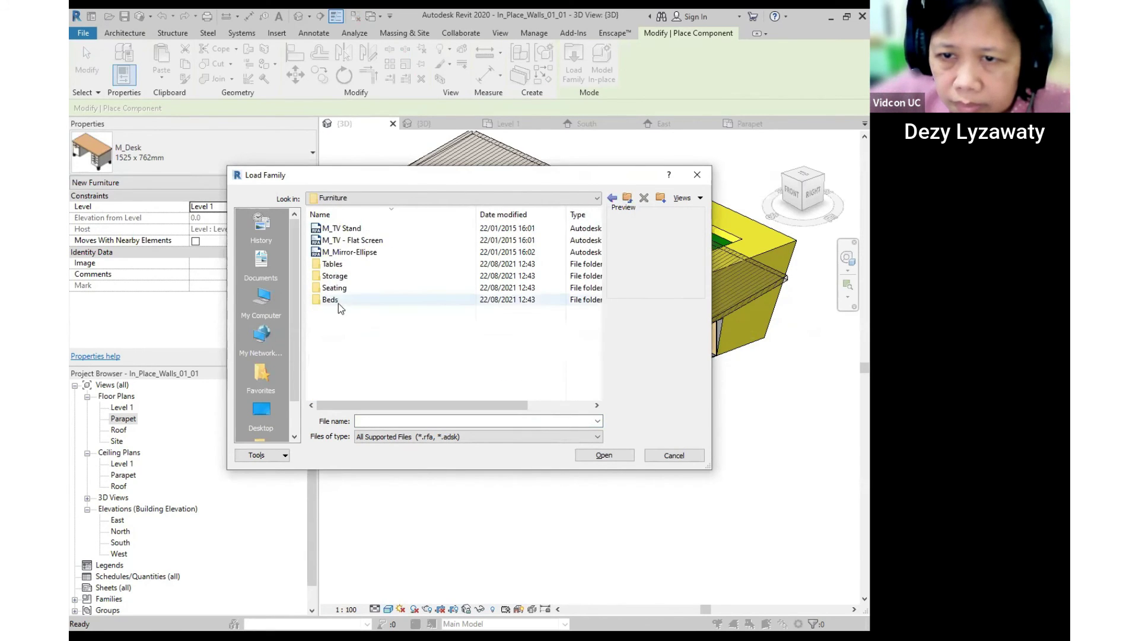
{"action": "left_click", "coordinate": [627, 198]}
{"action": "scroll", "coordinate": [366, 345], "scroll_direction": "down", "scroll_amount": 5}
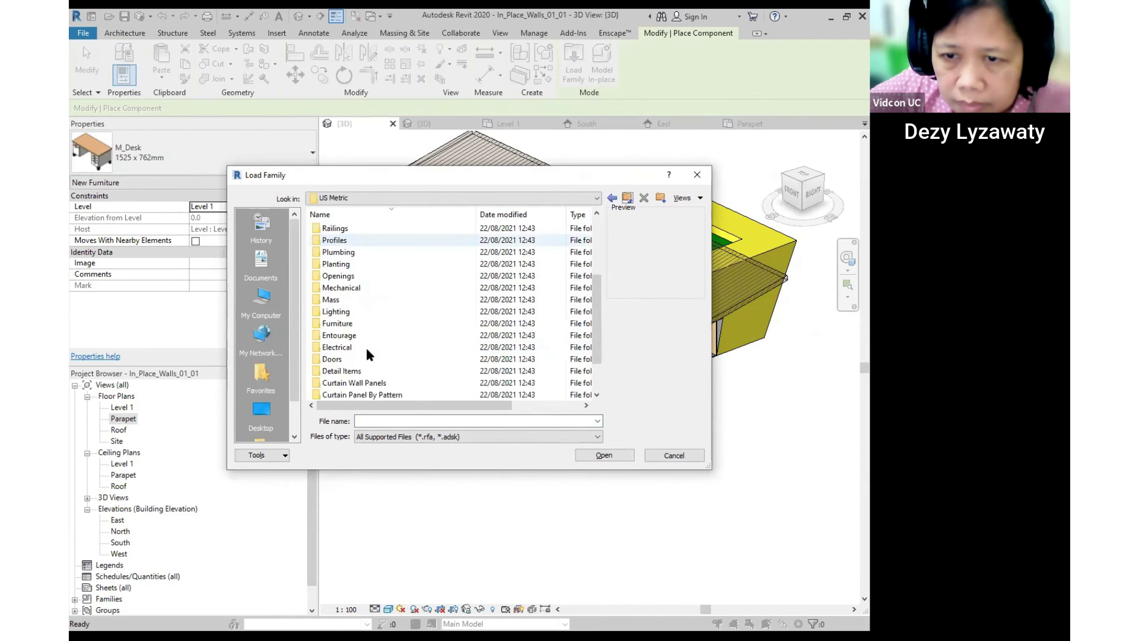
{"action": "scroll", "coordinate": [367, 355], "scroll_direction": "down", "scroll_amount": 1}
{"action": "double_click", "coordinate": [358, 325]}
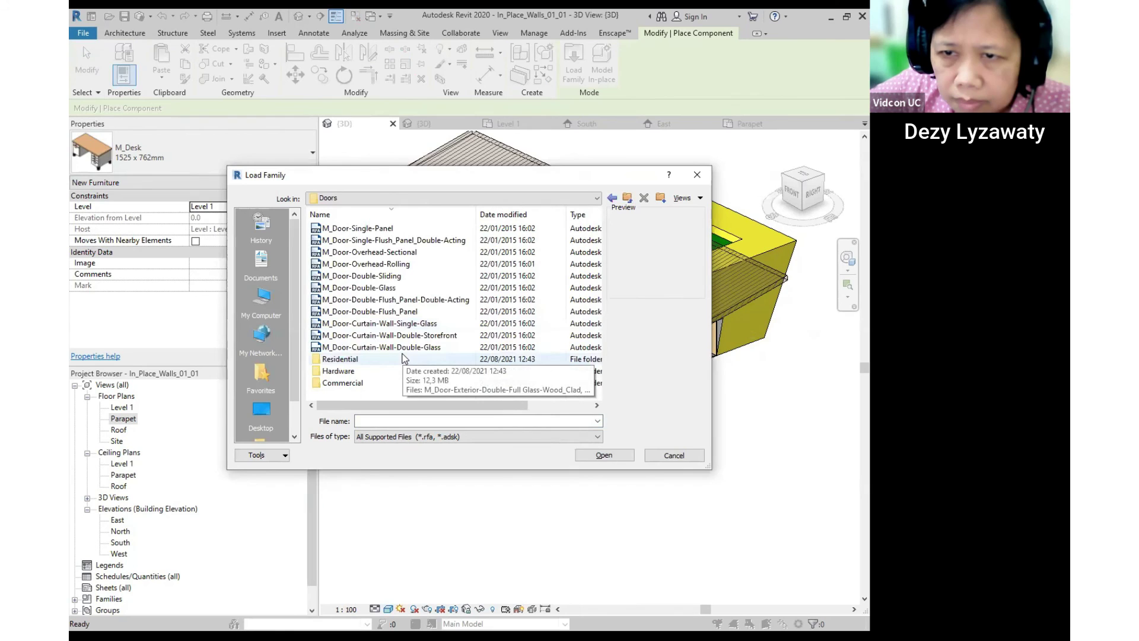
{"action": "left_click", "coordinate": [392, 287]}
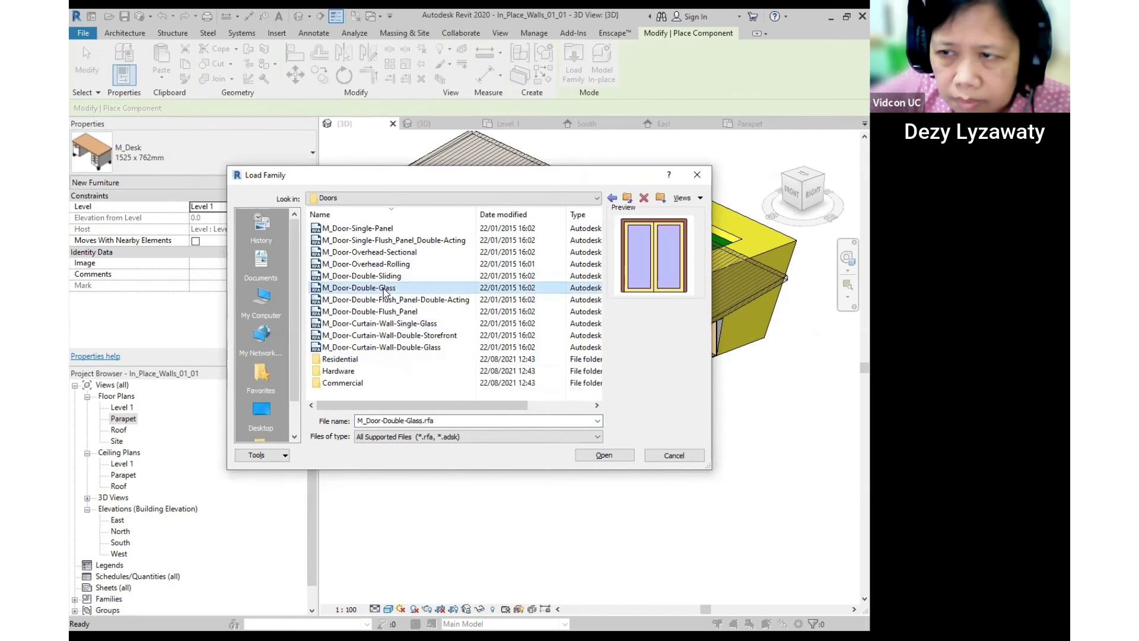
{"action": "left_click", "coordinate": [399, 311]}
{"action": "left_click", "coordinate": [672, 455]}
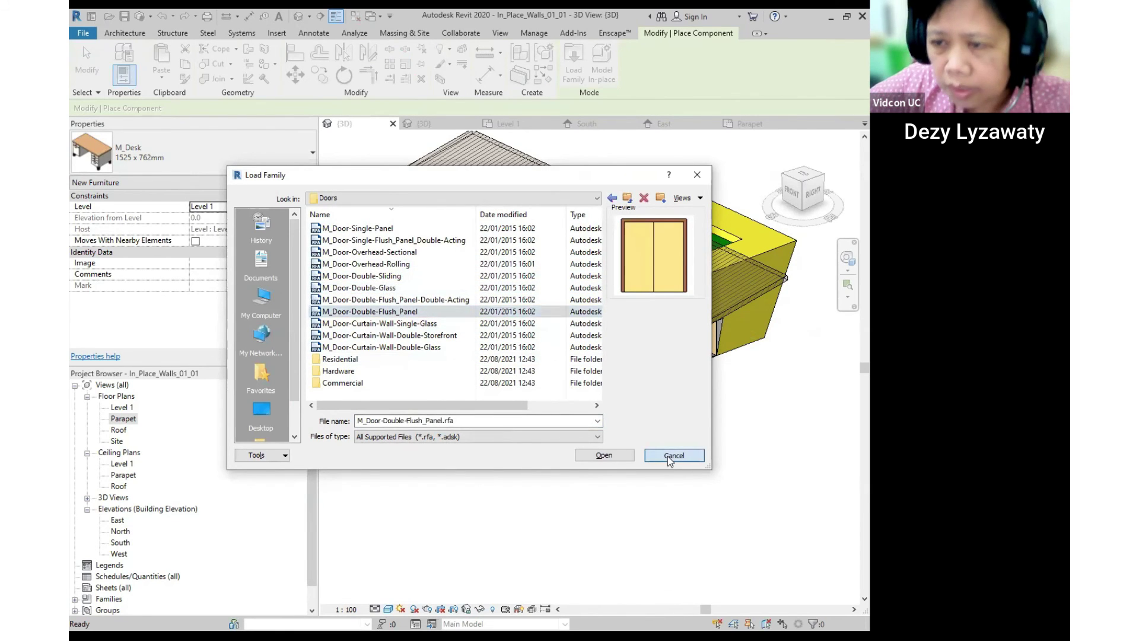
Load the Commercial door family M_Door-Exterior-Double-Two_Lite in type 2400 x 2100mm for door placement.
{"action": "left_click", "coordinate": [148, 73]}
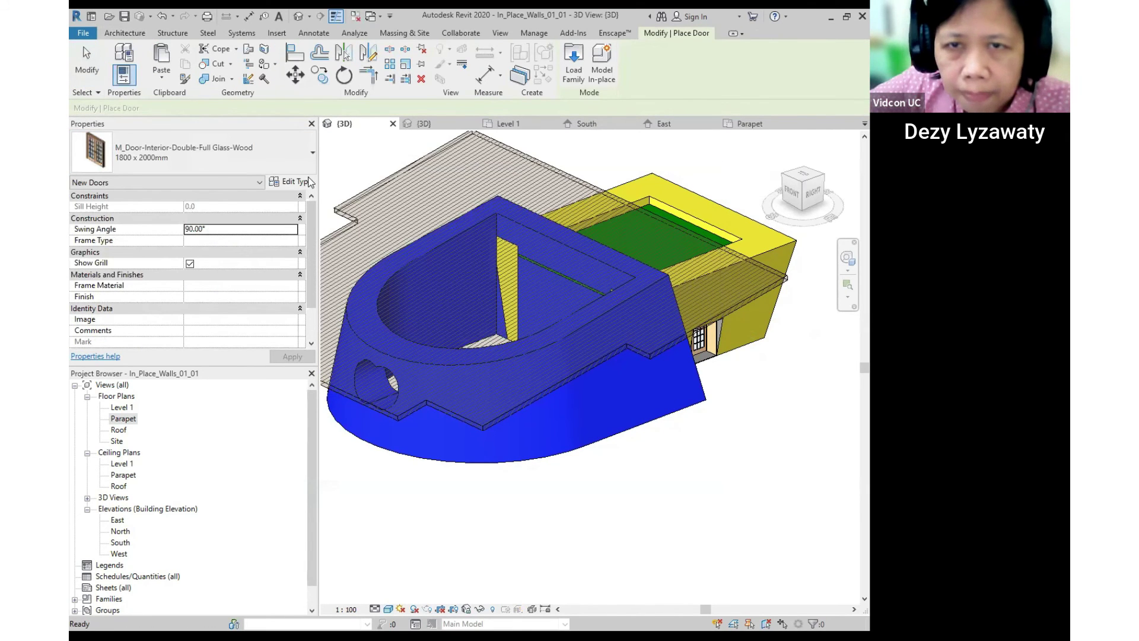
{"action": "left_click", "coordinate": [573, 62]}
{"action": "left_click", "coordinate": [358, 229]}
{"action": "scroll", "coordinate": [442, 347], "scroll_direction": "down", "scroll_amount": 1}
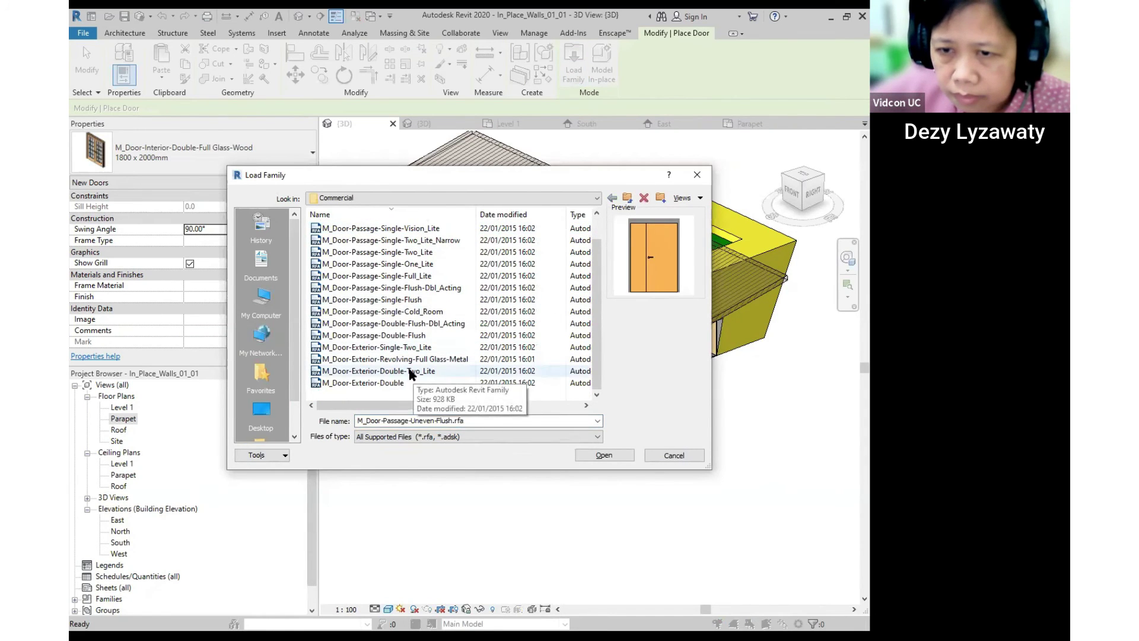
{"action": "left_click", "coordinate": [409, 371]}
{"action": "left_click", "coordinate": [608, 458]}
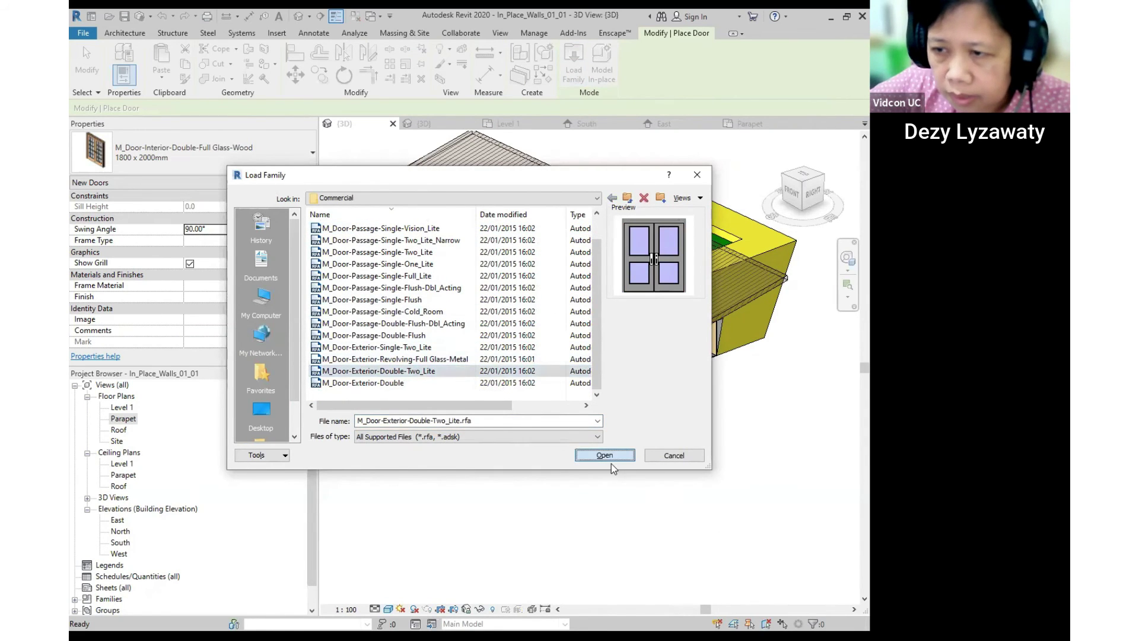
{"action": "double_click", "coordinate": [419, 371]}
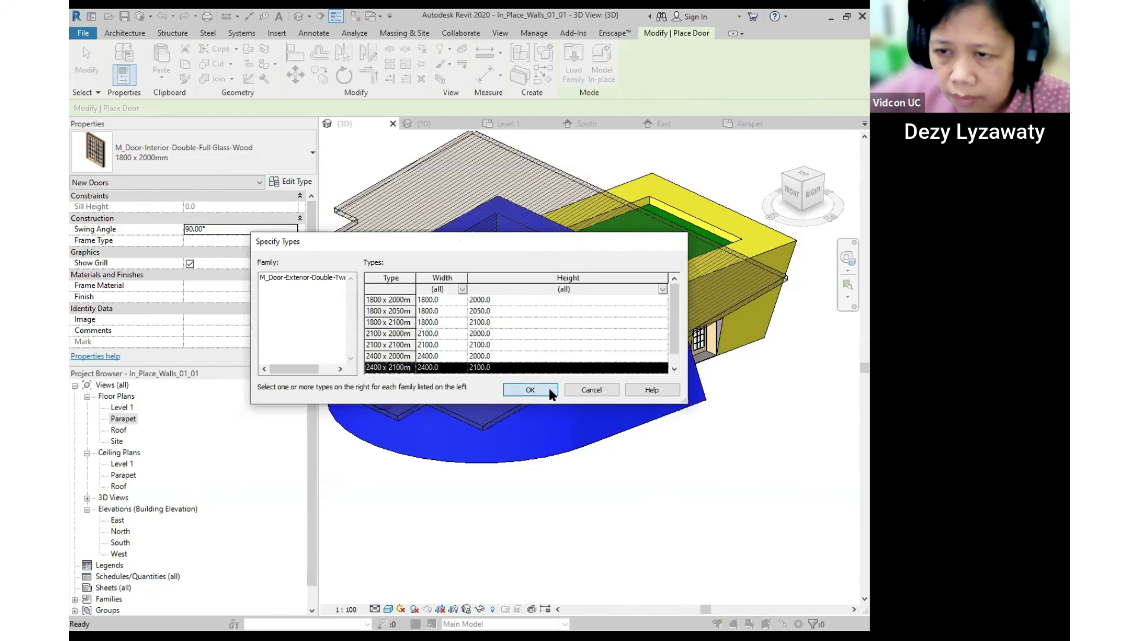
{"action": "key", "text": "Return"}
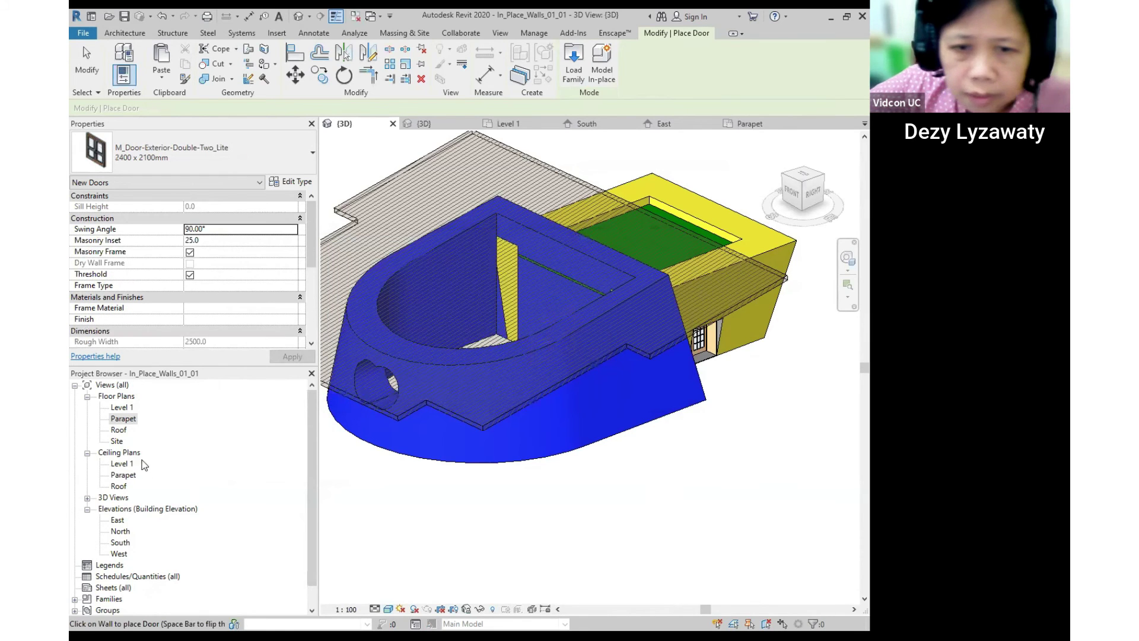
Place the 2400 x 2100mm double door in the straight wall shared with the curved volume on Level 1 and check it in 3D.
{"action": "double_click", "coordinate": [126, 407]}
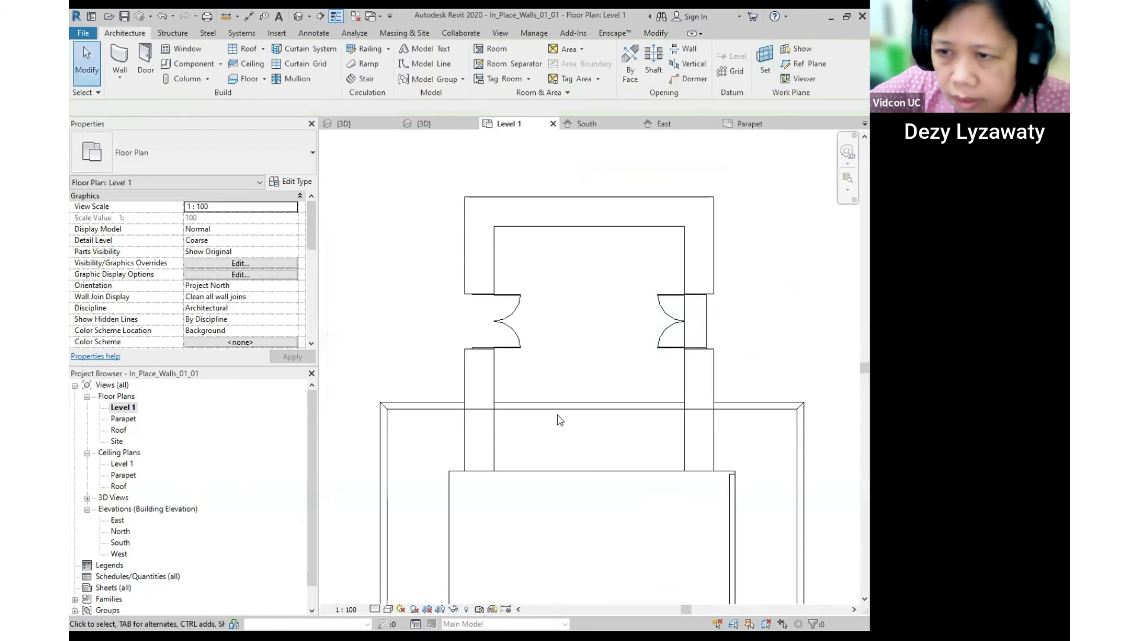
{"action": "scroll", "coordinate": [557, 417], "scroll_direction": "up", "scroll_amount": 3}
{"action": "left_click", "coordinate": [146, 62]}
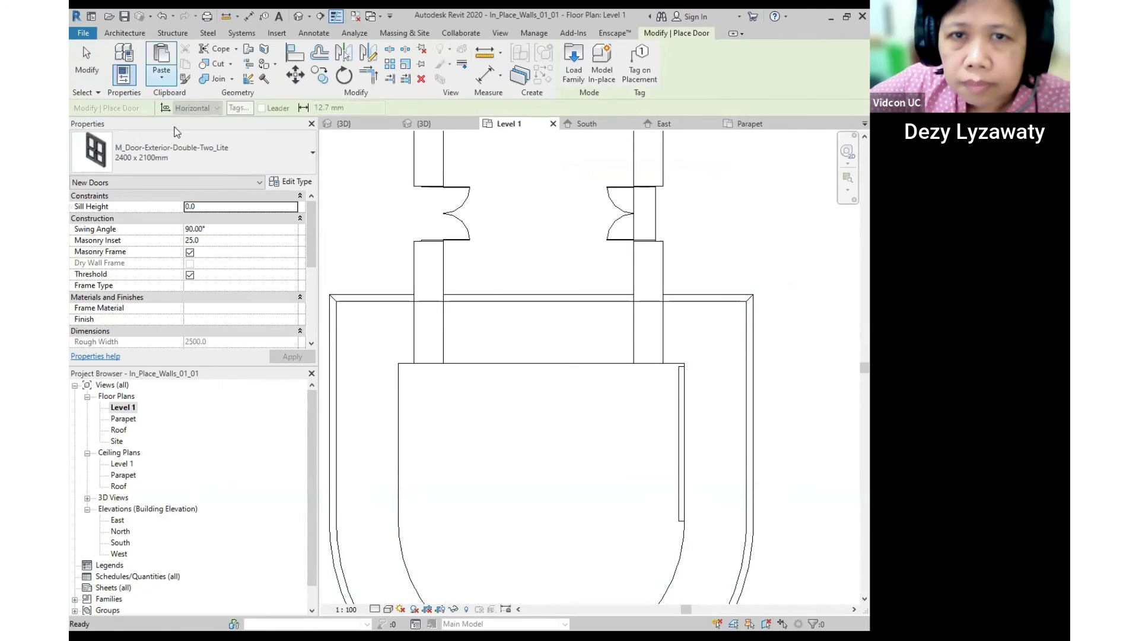
{"action": "left_click", "coordinate": [540, 363]}
{"action": "key", "text": "Escape"}
{"action": "key", "text": "Escape"}
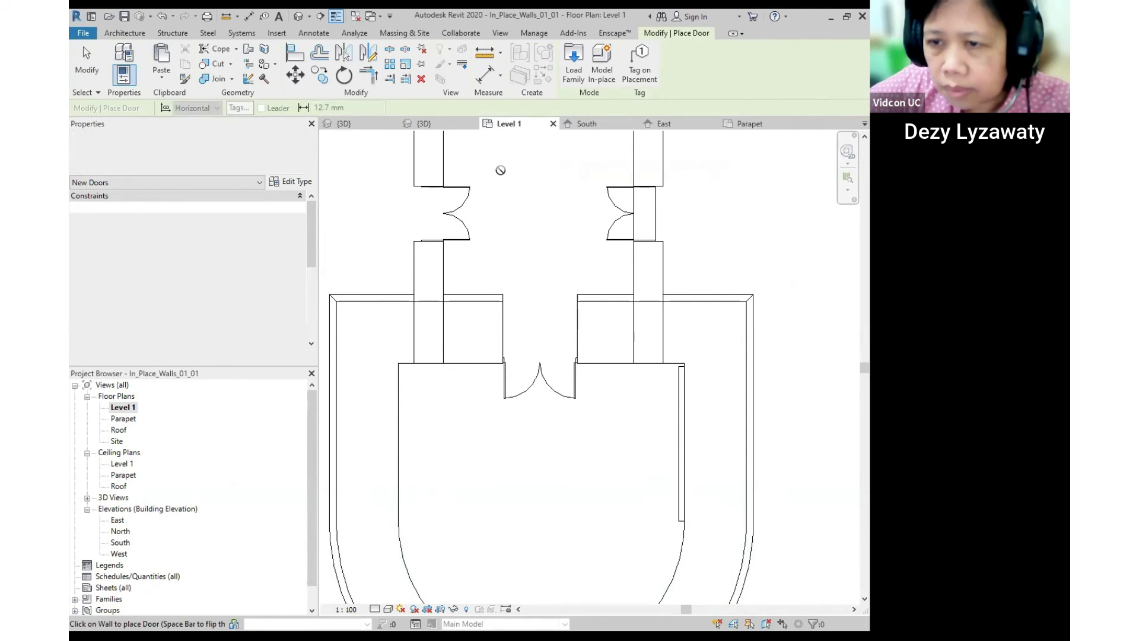
{"action": "left_click", "coordinate": [299, 16]}
{"action": "mouse_move", "coordinate": [522, 357]}
{"action": "middle_mouse_down", "text": "shift"}
{"action": "mouse_move", "coordinate": [741, 378]}
{"action": "mouse_move", "coordinate": [668, 389]}
{"action": "mouse_move", "coordinate": [501, 356]}
{"action": "mouse_move", "coordinate": [641, 382]}
{"action": "mouse_move", "coordinate": [654, 402]}
{"action": "mouse_move", "coordinate": [688, 389]}
{"action": "mouse_move", "coordinate": [639, 396]}
{"action": "mouse_move", "coordinate": [664, 395]}
{"action": "middle_mouse_up", "text": "shift"}
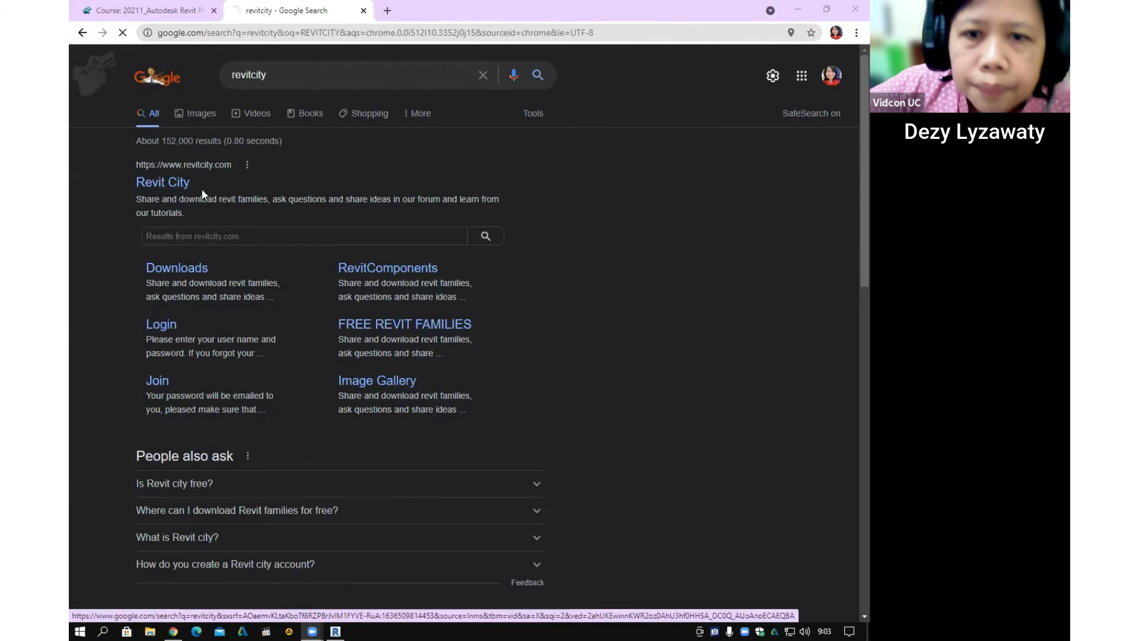
Open the RevitCity website from the browser's search results and examine the recent object uploads on its Downloads page.
{"action": "left_click", "coordinate": [179, 185]}
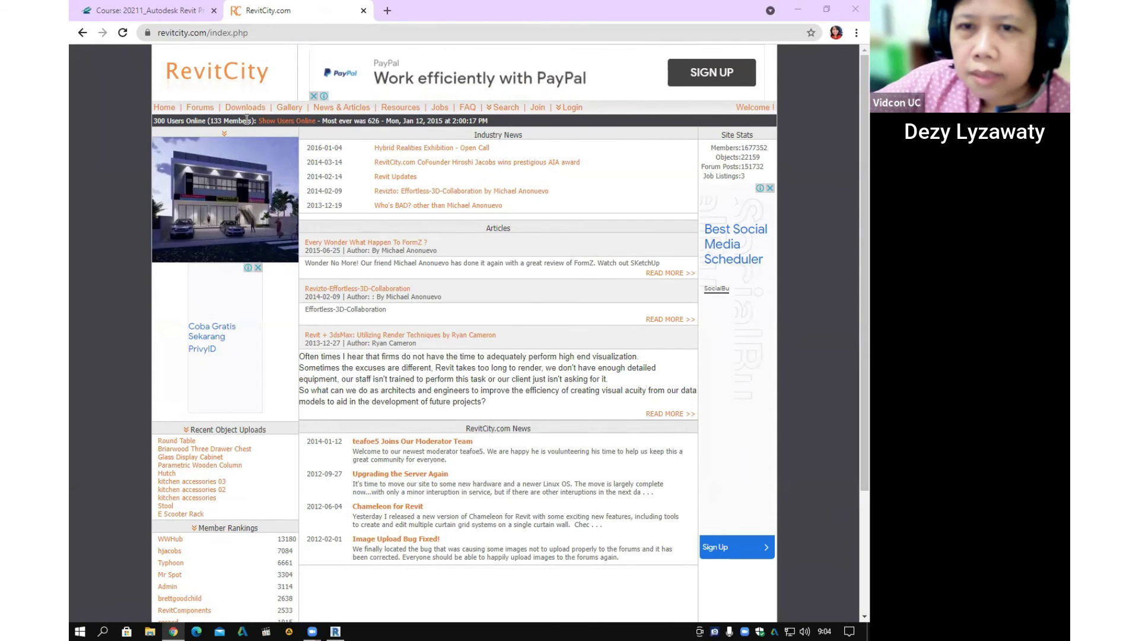
{"action": "left_click", "coordinate": [389, 173]}
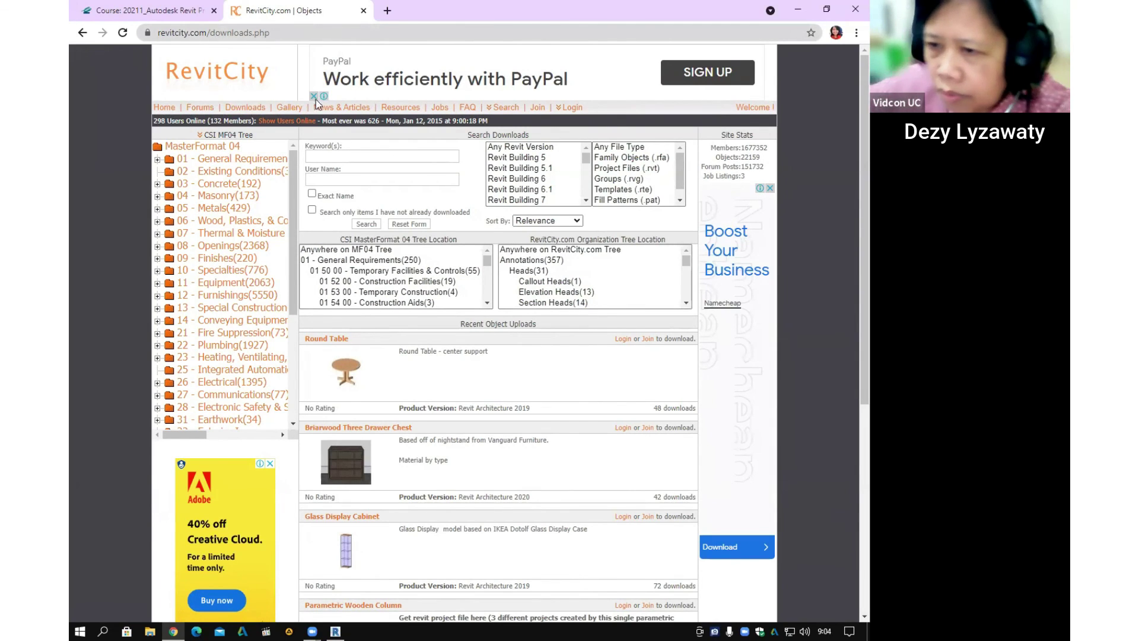
{"action": "scroll", "coordinate": [652, 427], "scroll_direction": "down", "scroll_amount": 3}
{"action": "scroll", "coordinate": [632, 413], "scroll_direction": "down", "scroll_amount": 2}
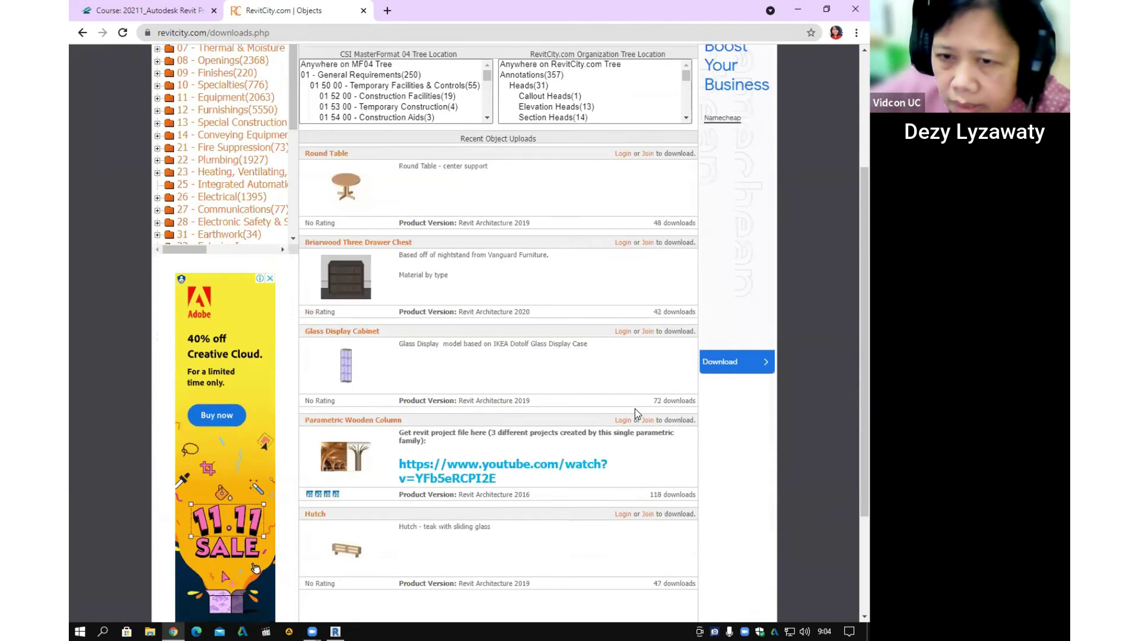
{"action": "scroll", "coordinate": [312, 266], "scroll_direction": "down", "scroll_amount": 2}
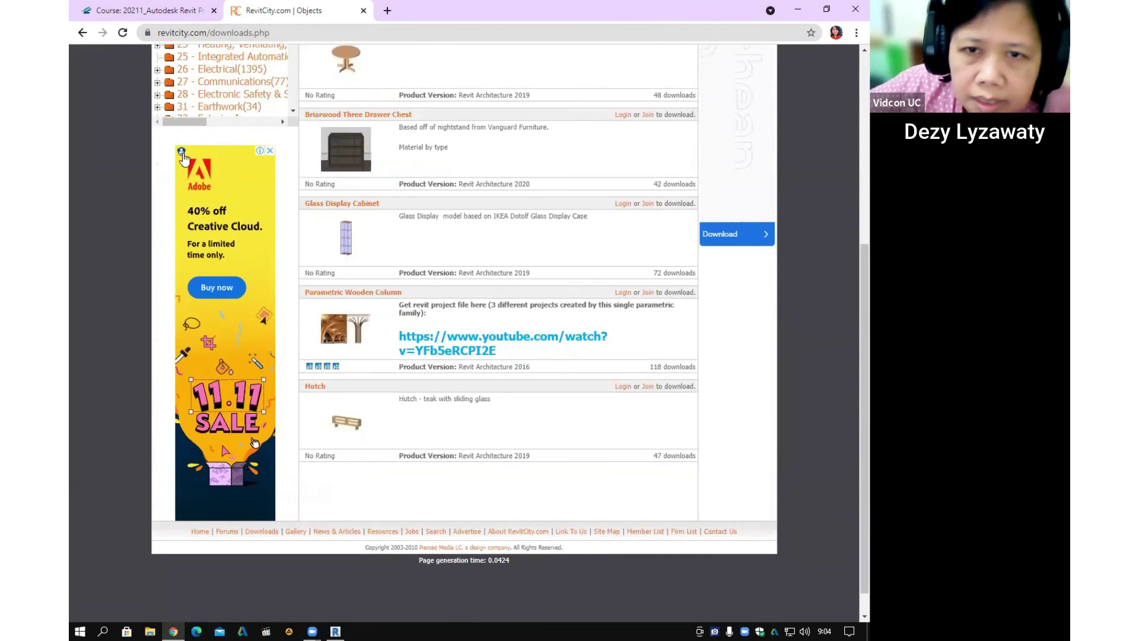
{"action": "scroll", "coordinate": [203, 146], "scroll_direction": "up", "scroll_amount": 2}
{"action": "scroll", "coordinate": [203, 146], "scroll_direction": "up", "scroll_amount": 3}
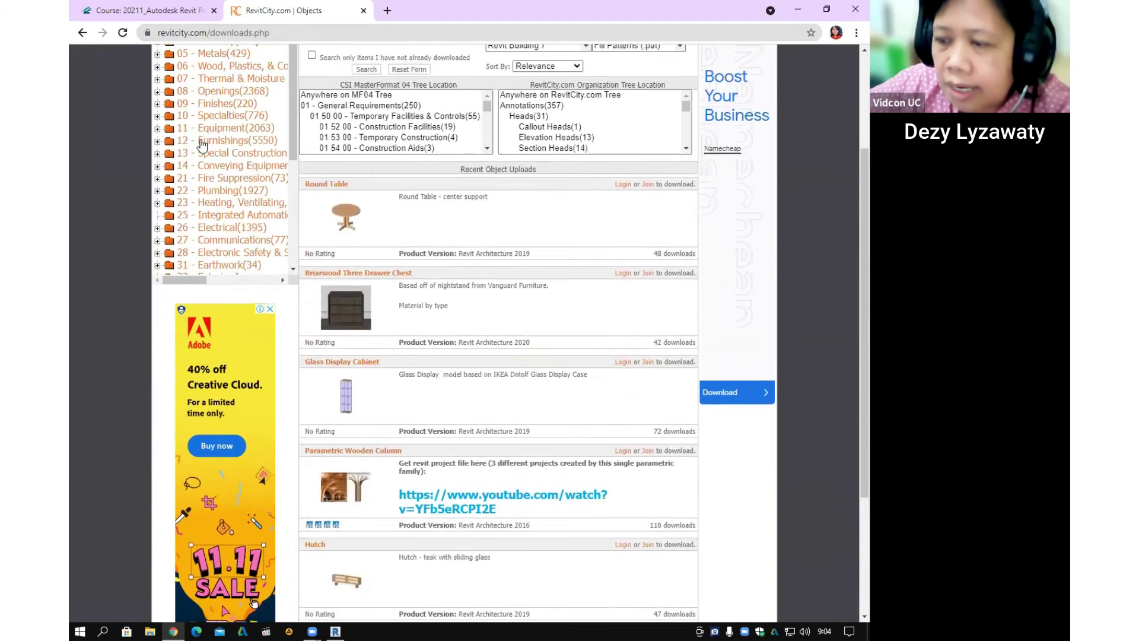
{"action": "scroll", "coordinate": [203, 145], "scroll_direction": "up", "scroll_amount": 2}
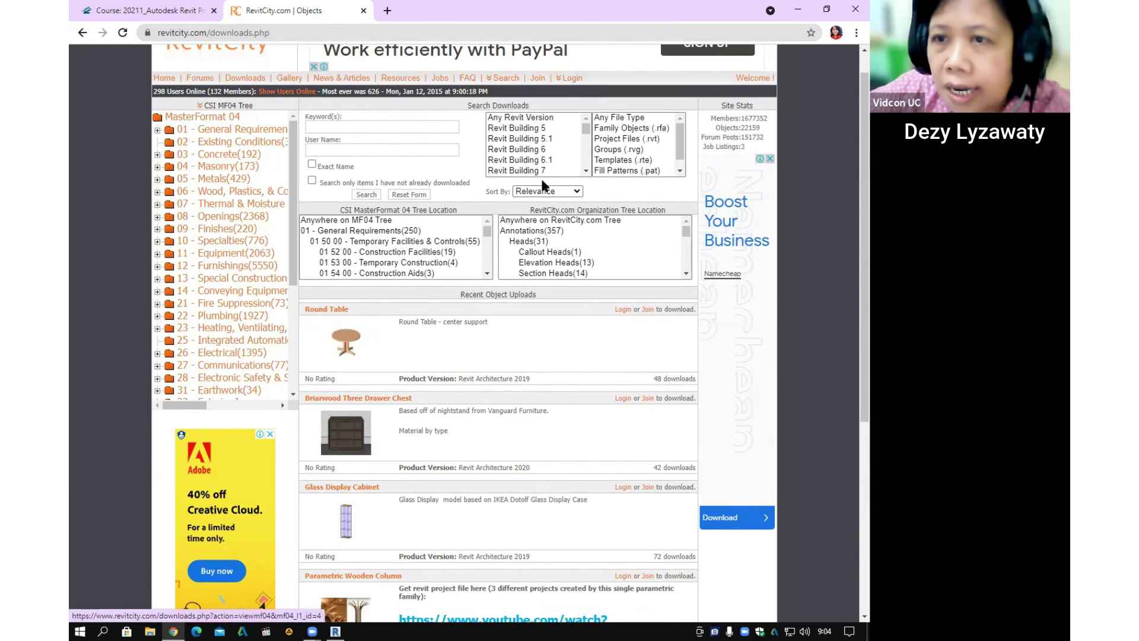
Set the version filter of the RevitCity download search to Revit Architecture 2016.
{"action": "left_click_drag", "start_coordinate": [588, 132], "coordinate": [585, 153]}
{"action": "left_click", "coordinate": [561, 158]}
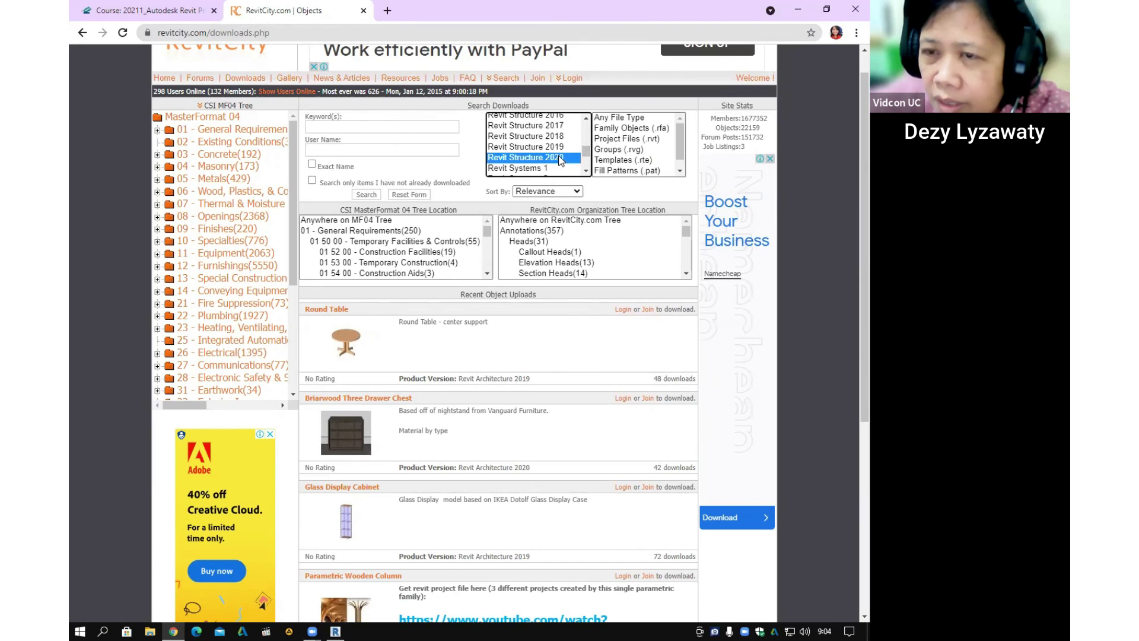
{"action": "scroll", "coordinate": [560, 160], "scroll_direction": "up", "scroll_amount": 5}
{"action": "left_click", "coordinate": [572, 165]}
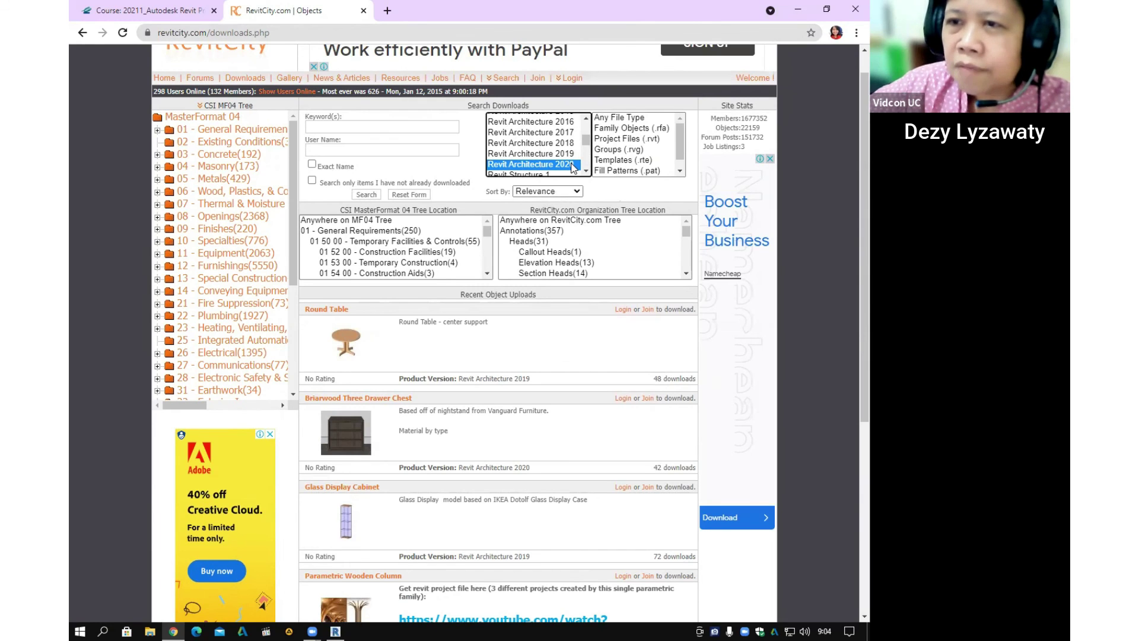
{"action": "left_click", "coordinate": [569, 123]}
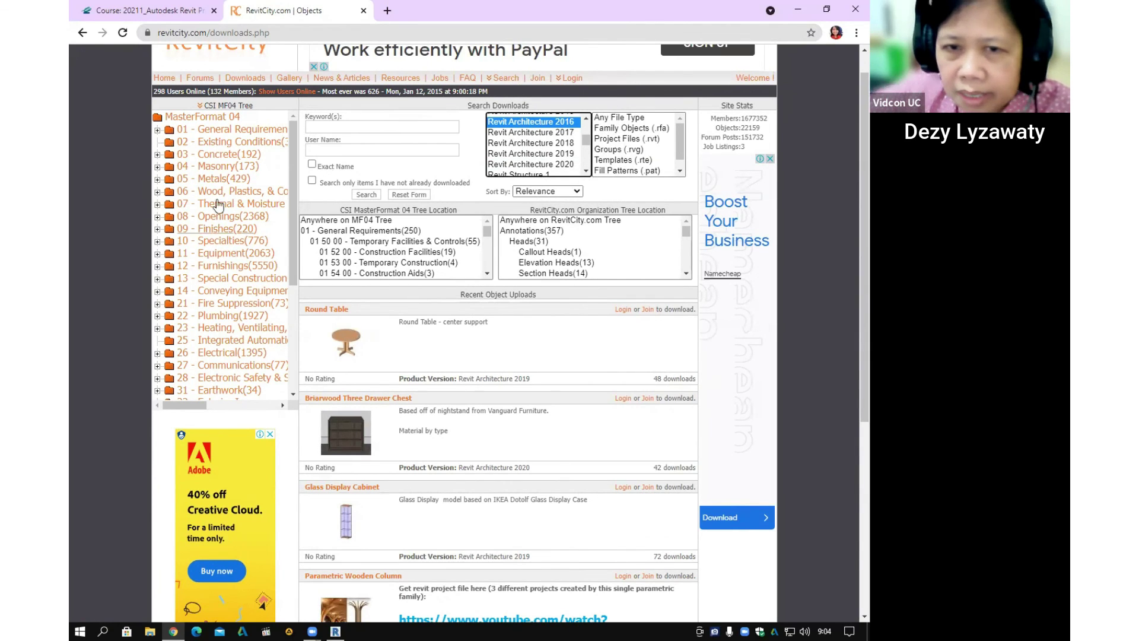
Browse the MasterFormat 04 tree through General Requirements and 01 50 00 Temporary Facilities & Controls to 01 53 00 Temporary Construction.
{"action": "left_click", "coordinate": [235, 131]}
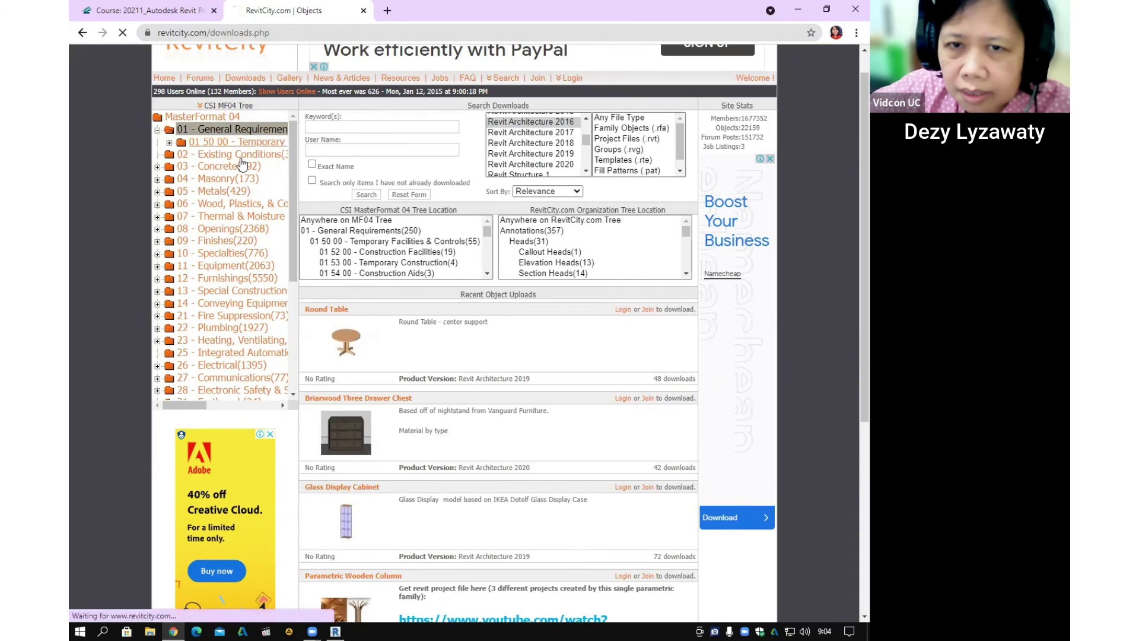
{"action": "left_click", "coordinate": [237, 142]}
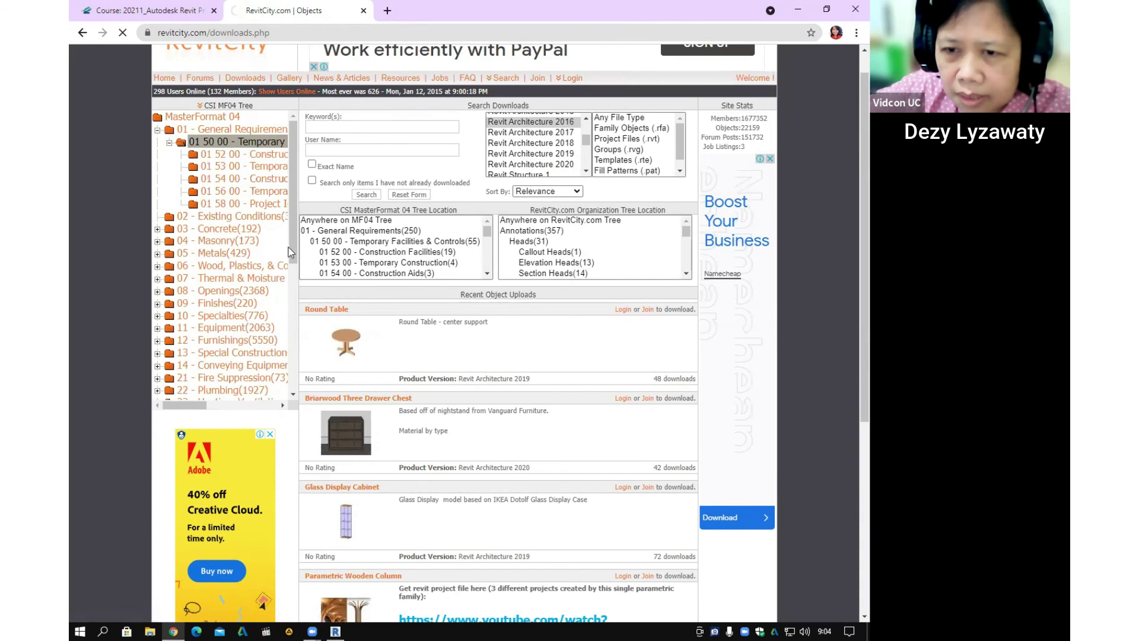
{"action": "left_click", "coordinate": [255, 154]}
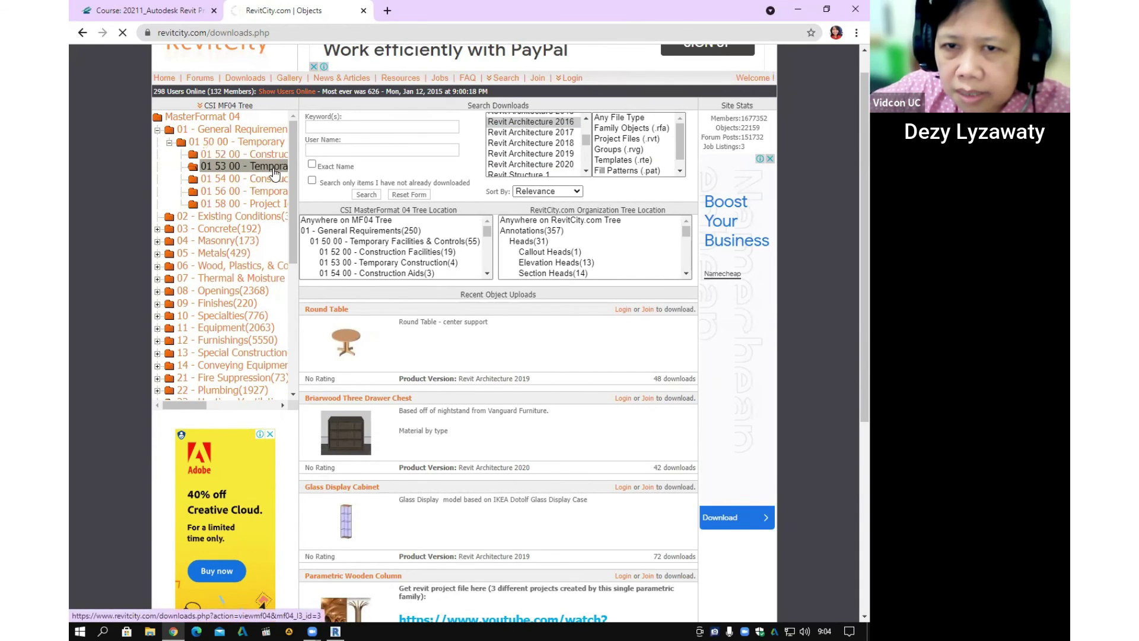
{"action": "scroll", "coordinate": [521, 371], "scroll_direction": "down", "scroll_amount": 3}
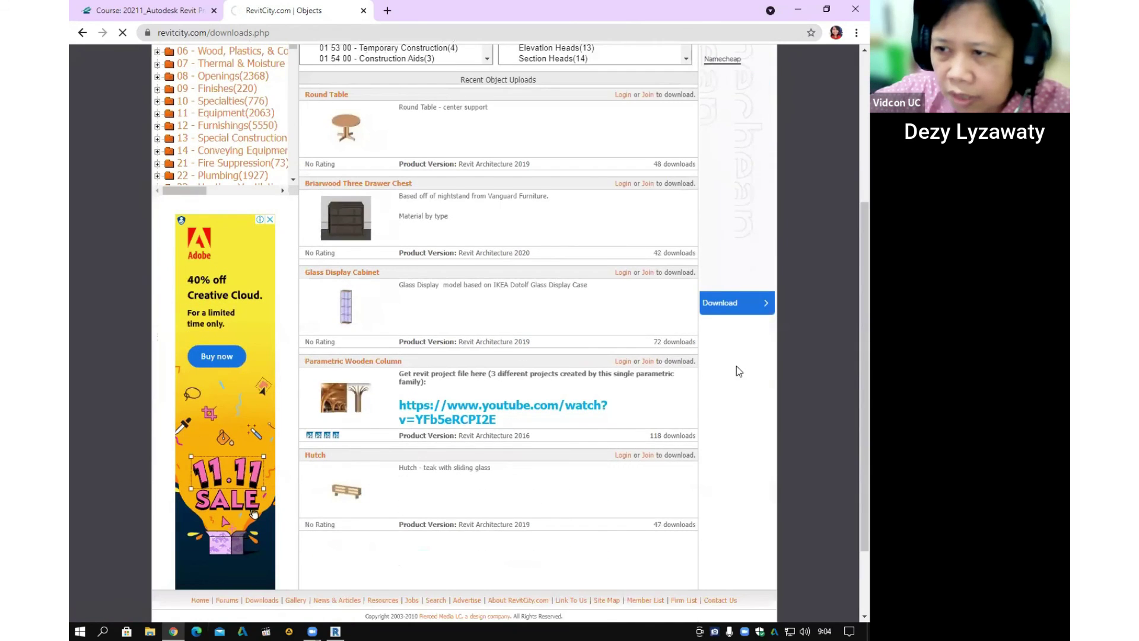
{"action": "scroll", "coordinate": [738, 368], "scroll_direction": "down", "scroll_amount": 1}
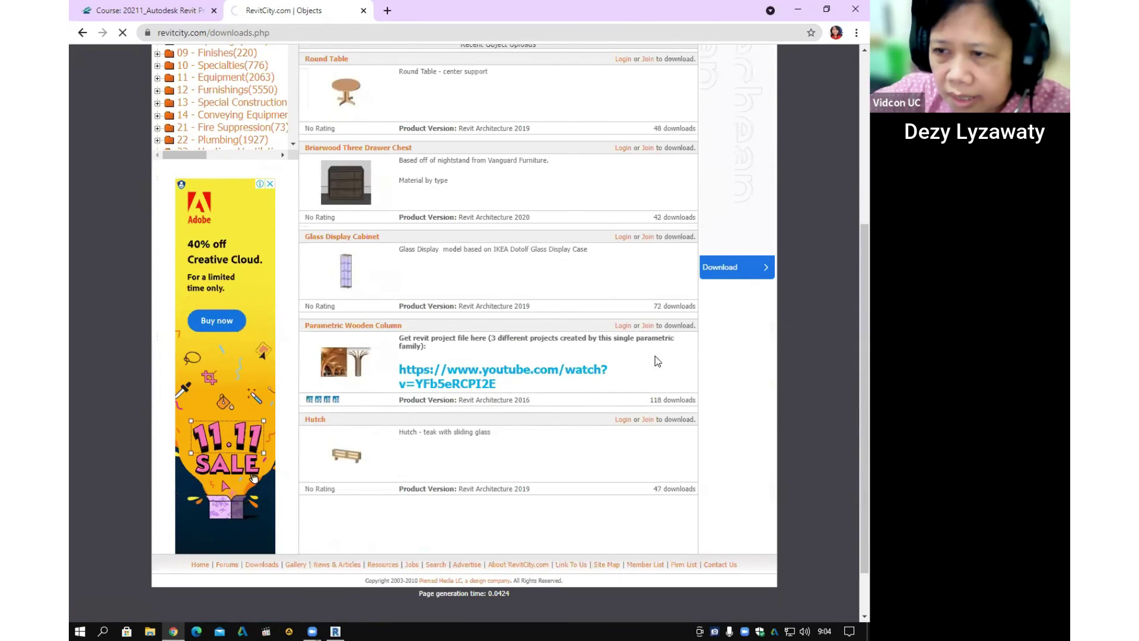
{"action": "scroll", "coordinate": [310, 68], "scroll_direction": "up", "scroll_amount": 1}
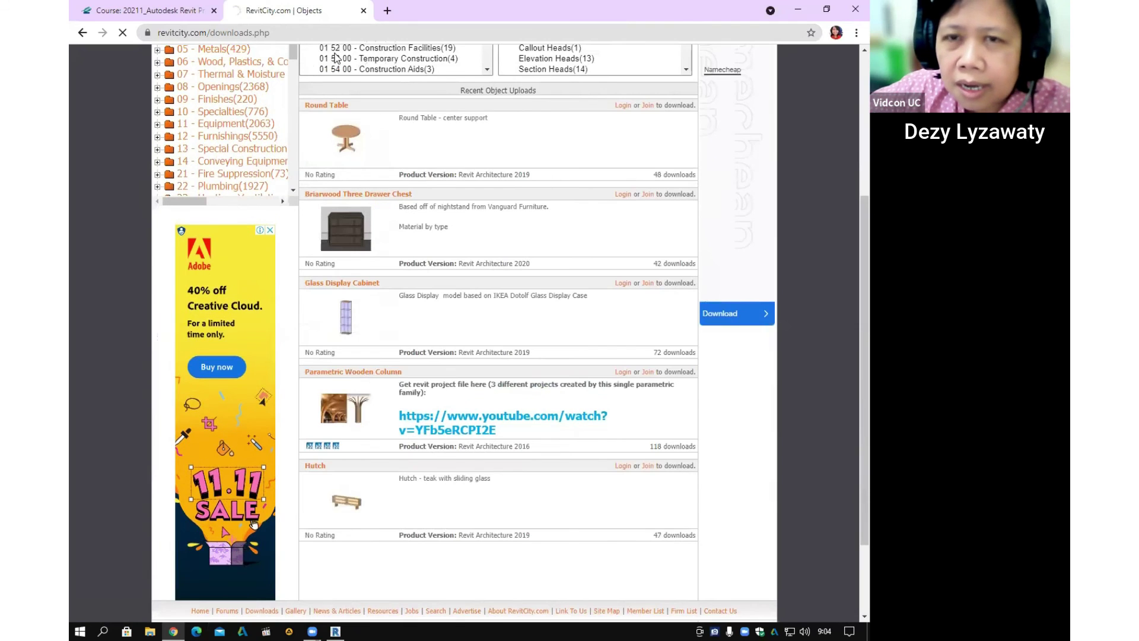
{"action": "scroll", "coordinate": [337, 60], "scroll_direction": "up", "scroll_amount": 1}
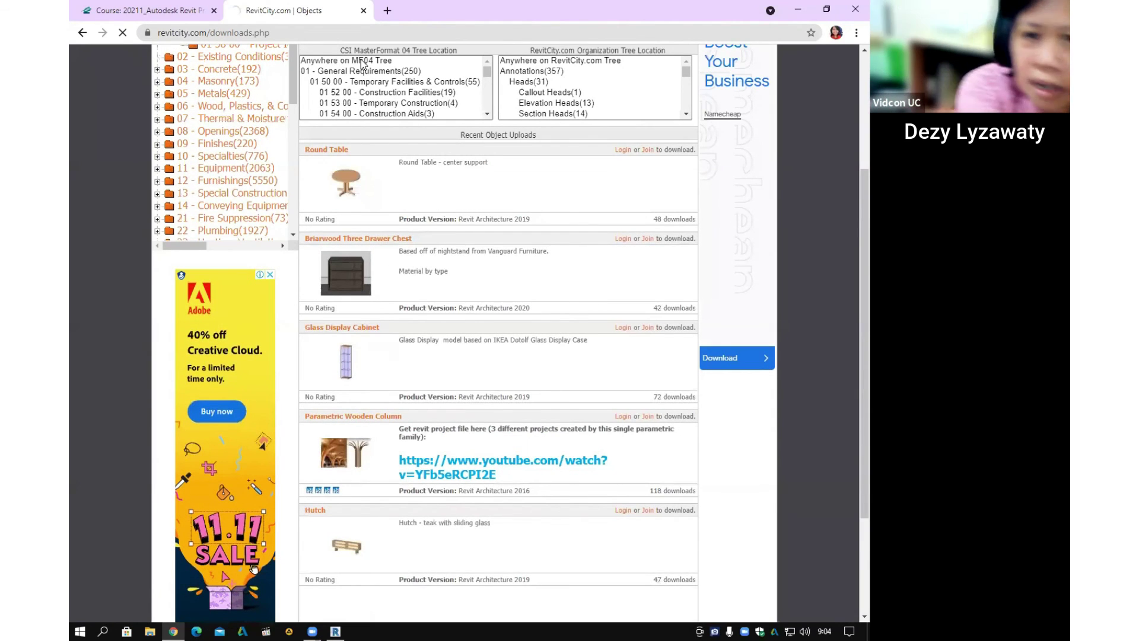
{"action": "scroll", "coordinate": [362, 64], "scroll_direction": "up", "scroll_amount": 1}
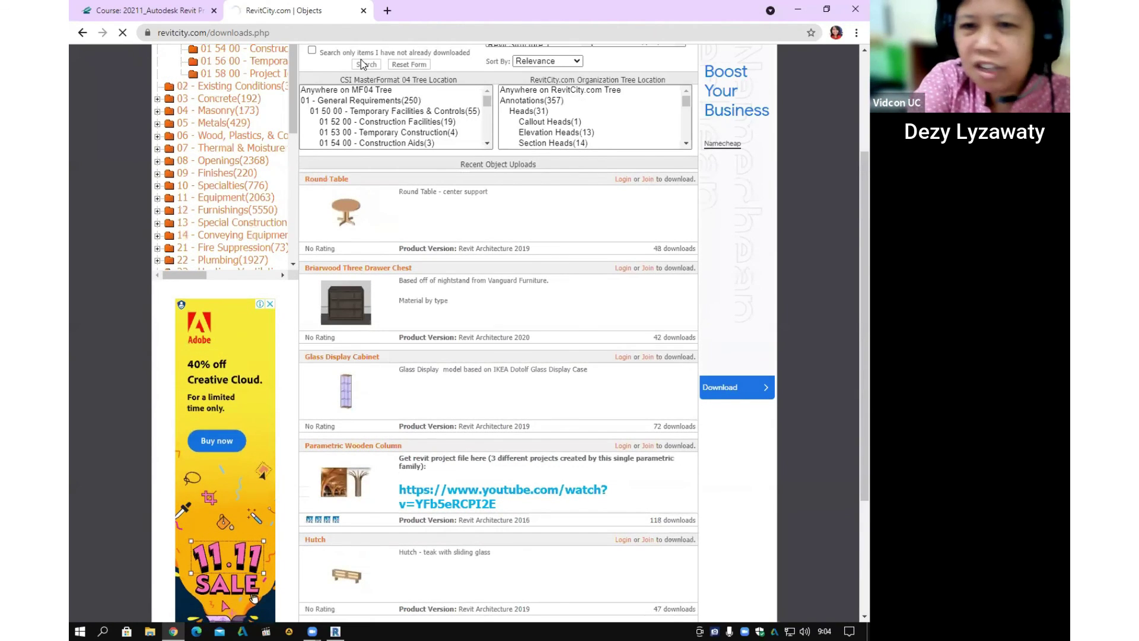
Examine the objects listed under 01 53 00 Temporary Construction and the remaining categories of the MasterFormat 04 tree.
{"action": "scroll", "coordinate": [362, 64], "scroll_direction": "up", "scroll_amount": 4}
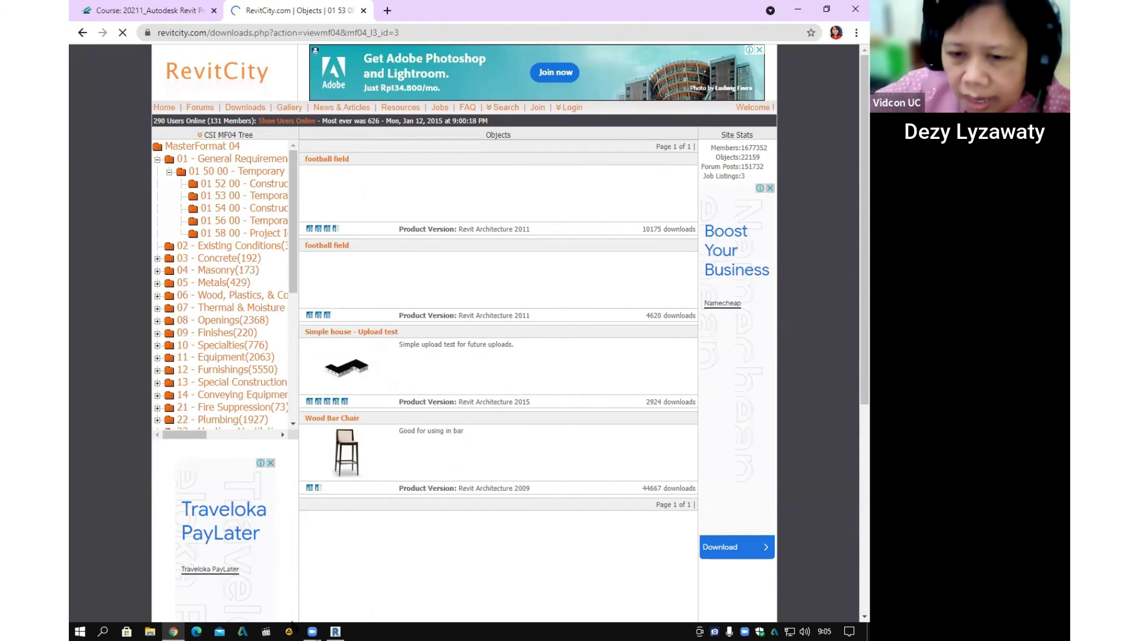
{"action": "scroll", "coordinate": [351, 607], "scroll_direction": "down", "scroll_amount": 2}
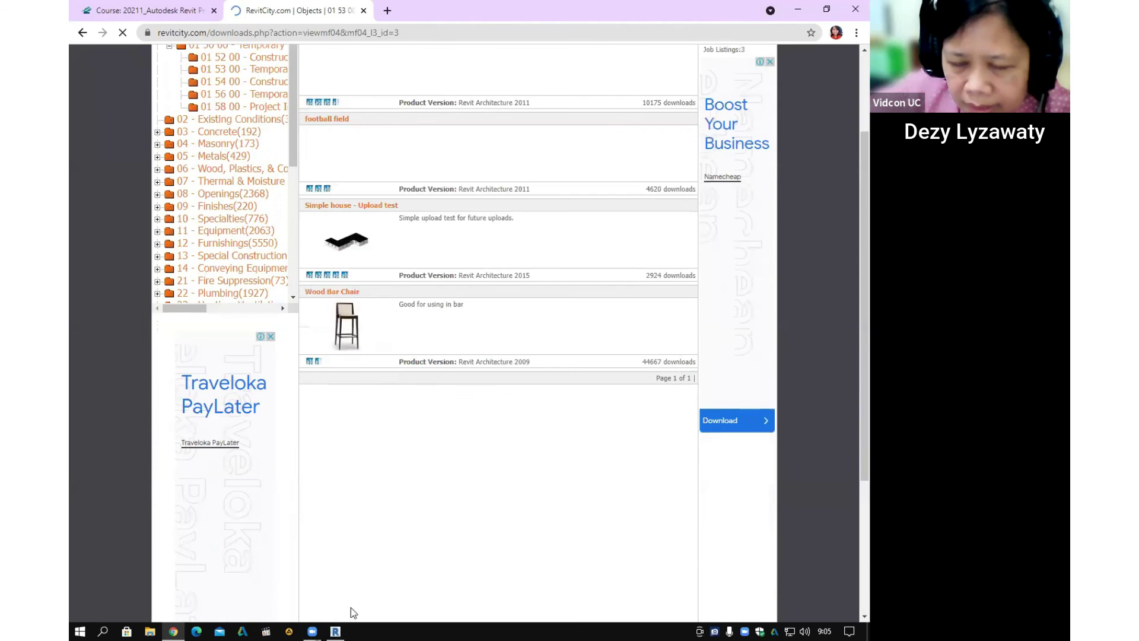
{"action": "scroll", "coordinate": [359, 597], "scroll_direction": "up", "scroll_amount": 2}
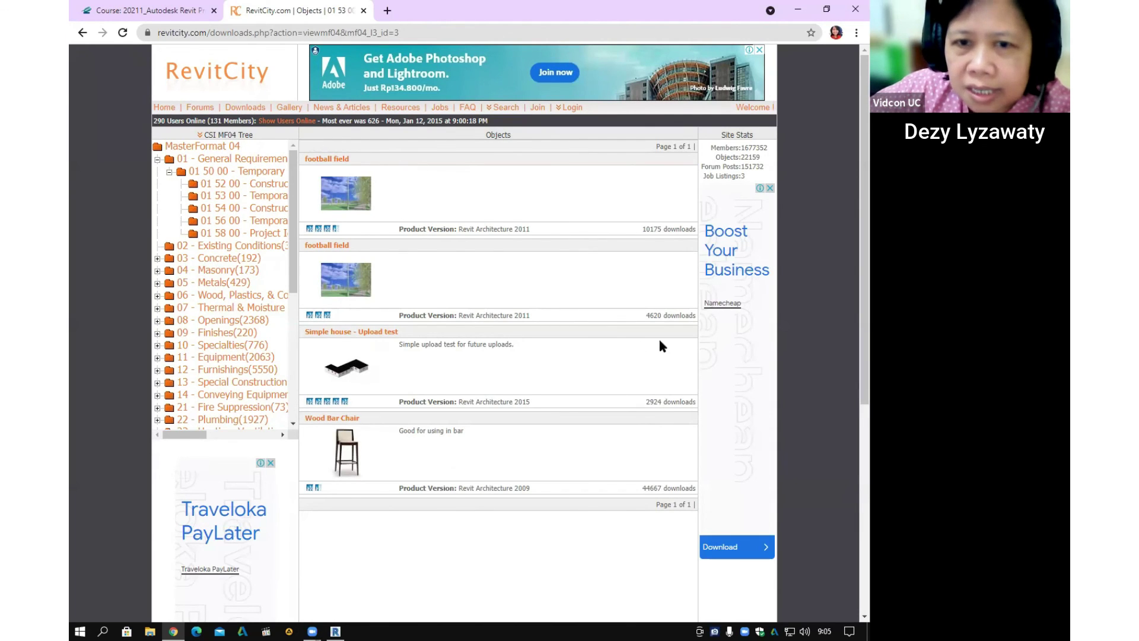
{"action": "scroll", "coordinate": [248, 366], "scroll_direction": "down", "scroll_amount": 1}
{"action": "scroll", "coordinate": [248, 366], "scroll_direction": "down", "scroll_amount": 3}
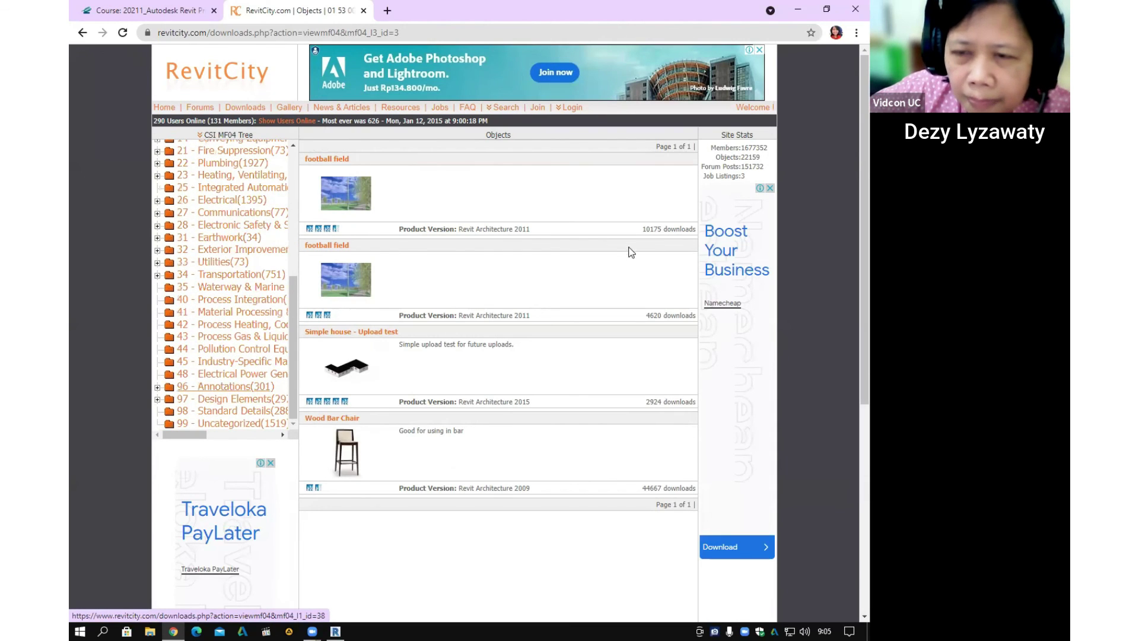
{"action": "scroll", "coordinate": [624, 222], "scroll_direction": "down", "scroll_amount": 3}
{"action": "scroll", "coordinate": [593, 229], "scroll_direction": "up", "scroll_amount": 1}
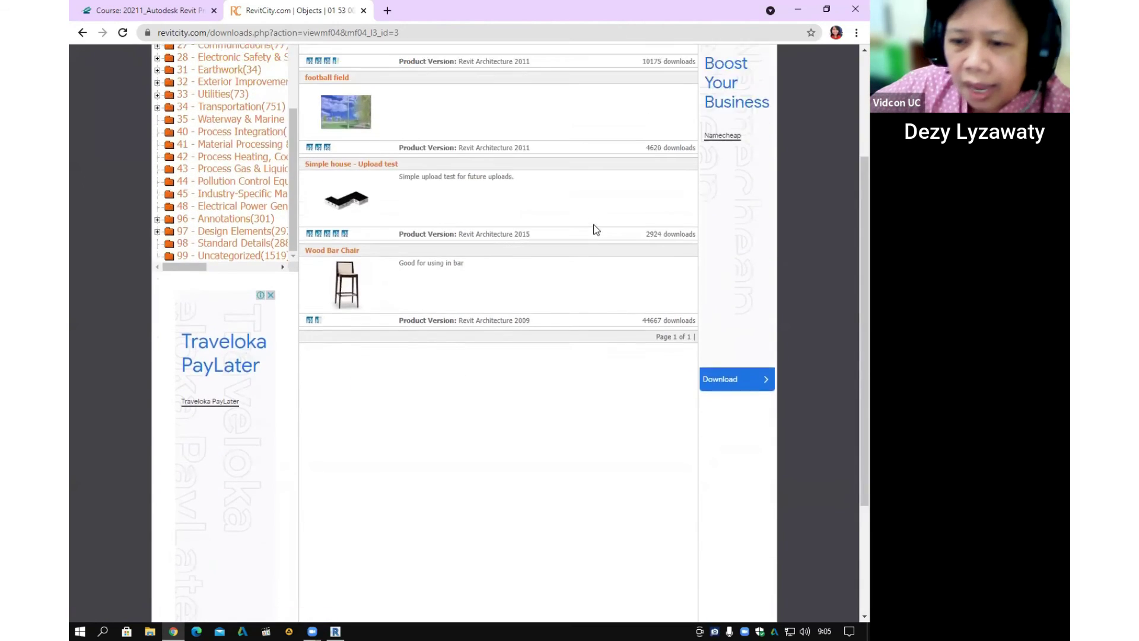
{"action": "scroll", "coordinate": [371, 602], "scroll_direction": "up", "scroll_amount": 2}
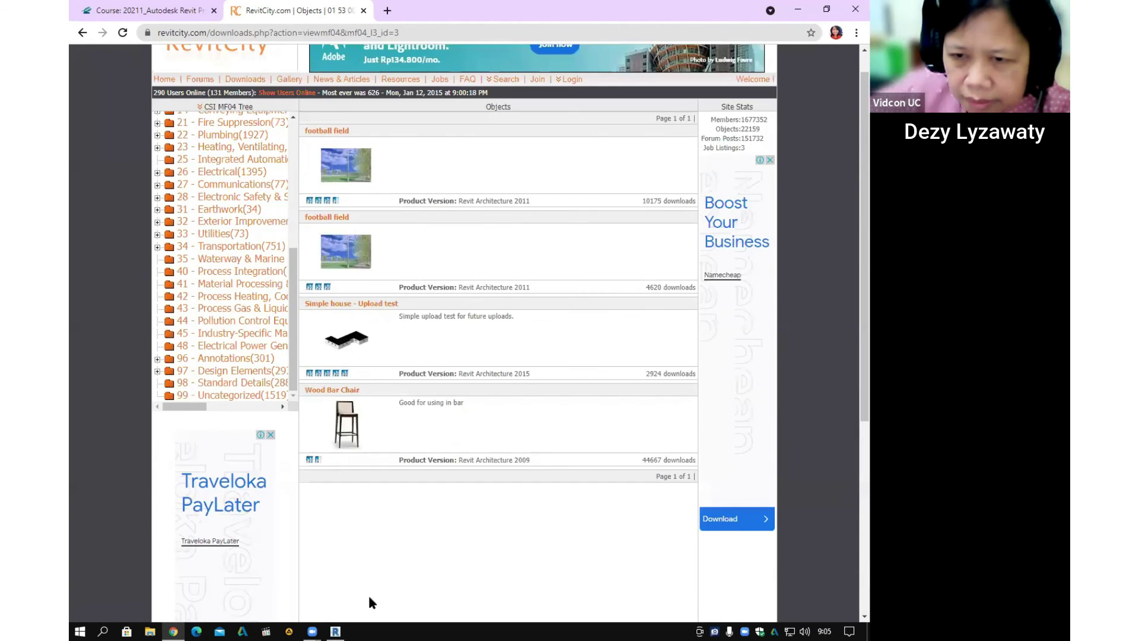